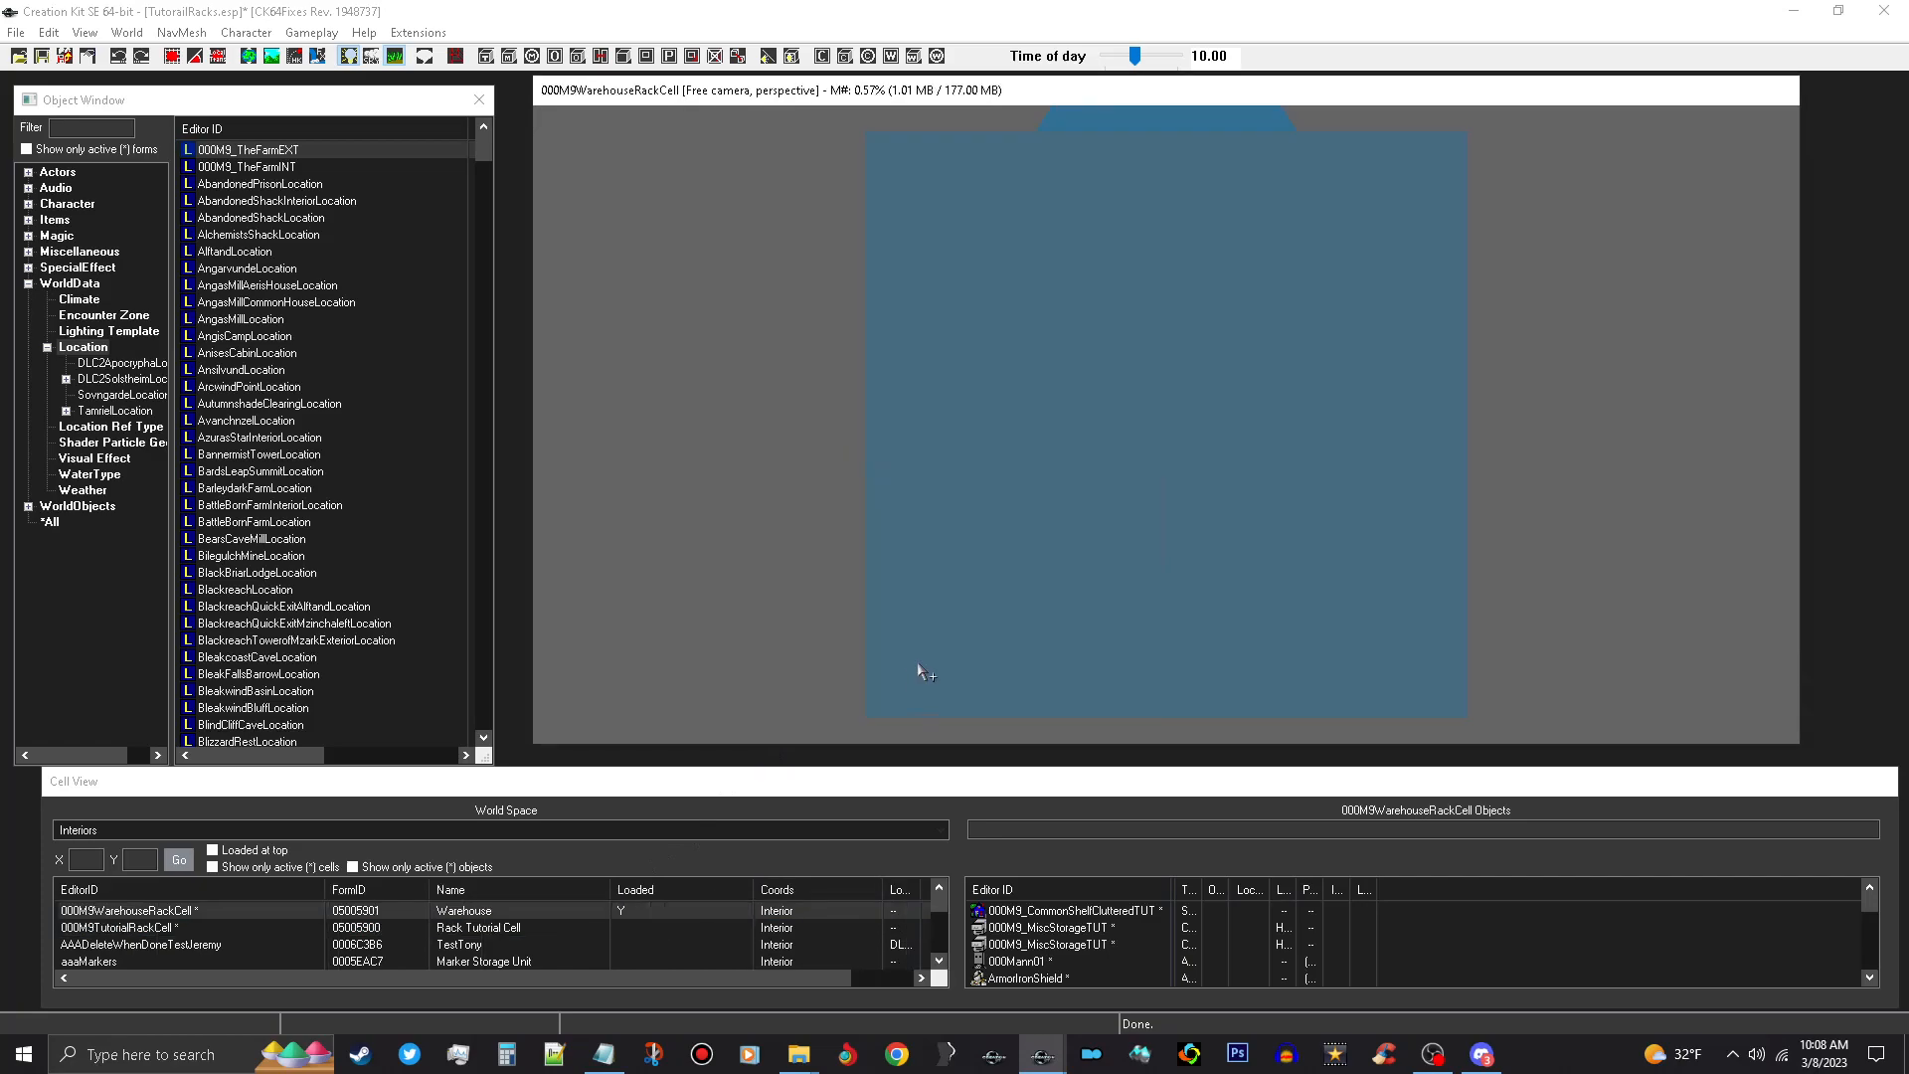
Browse the WorldObjects static architecture category to list its Farmhouse pieces.
middle_drag(1102, 554, 1082, 700)
scroll(1121, 397, down, 3)
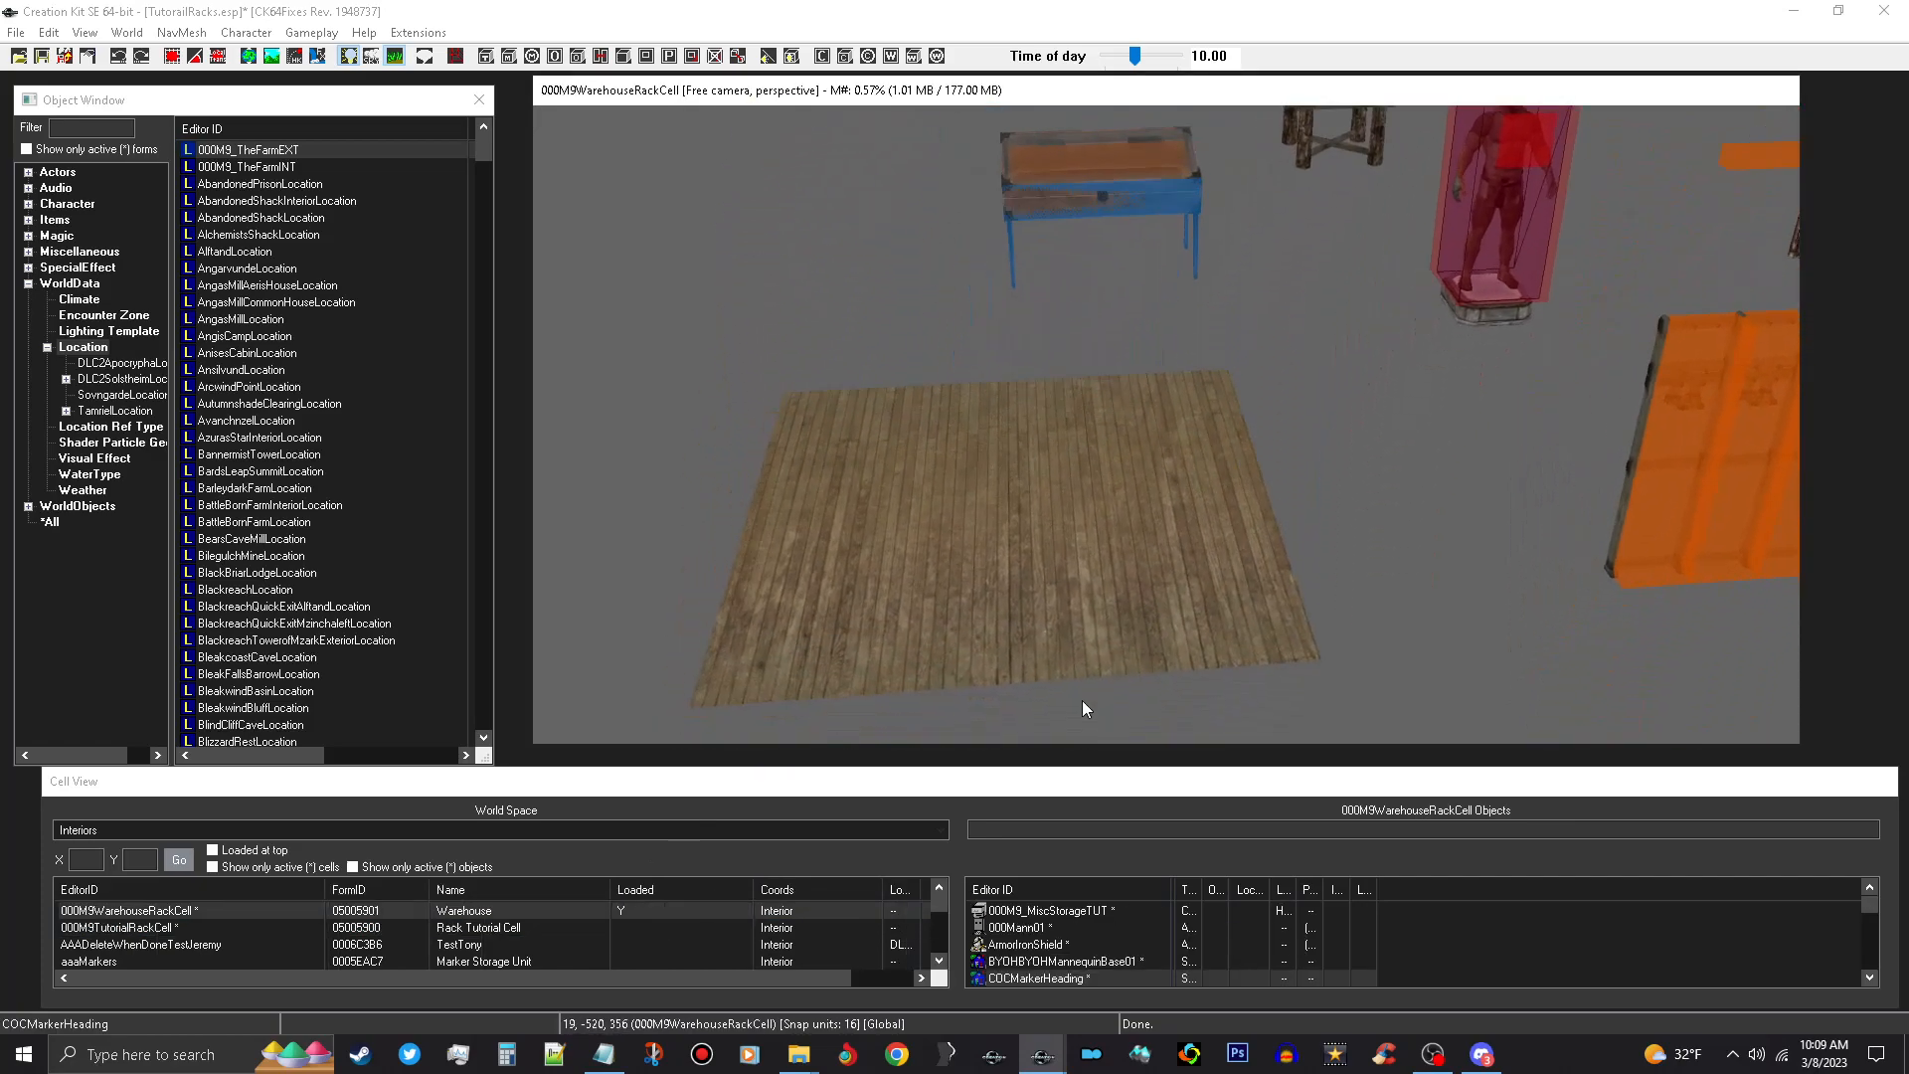
click(993, 607)
shift+middle_drag(993, 606, 1044, 611)
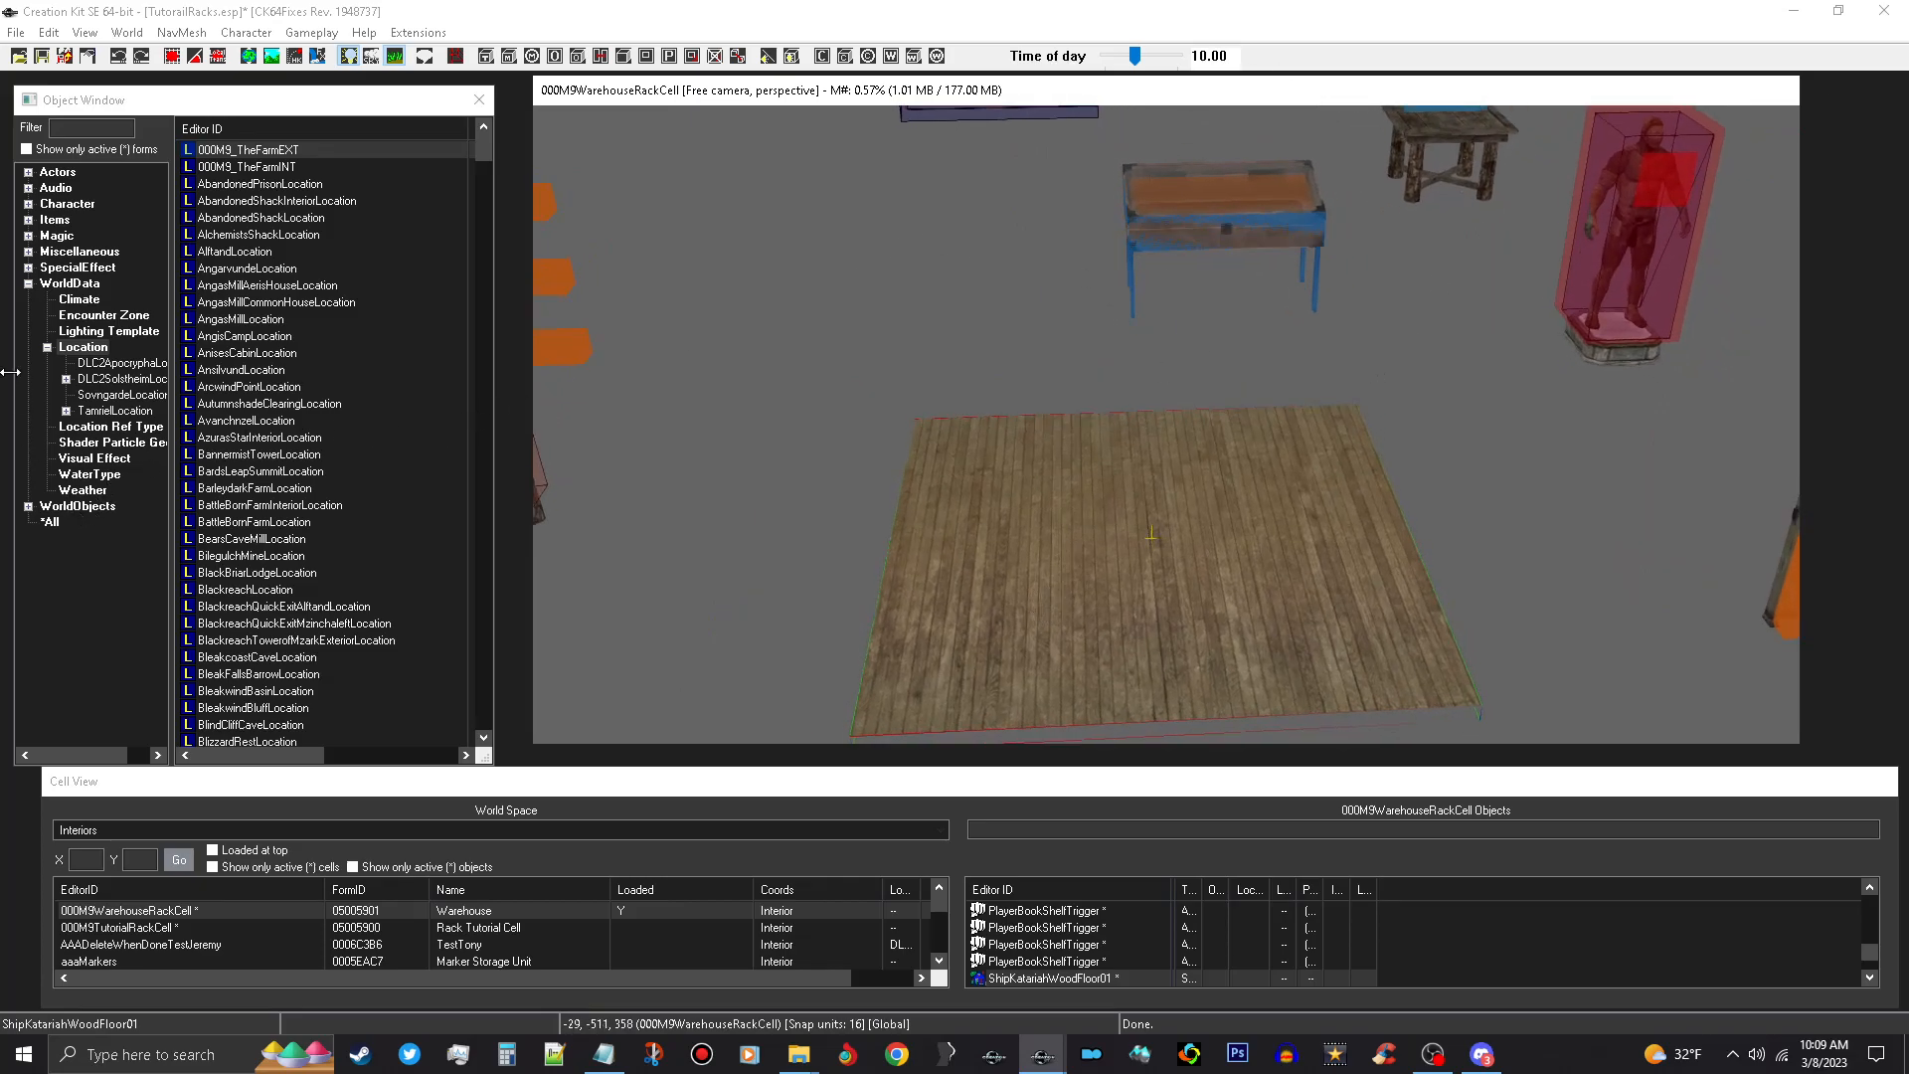
click(29, 284)
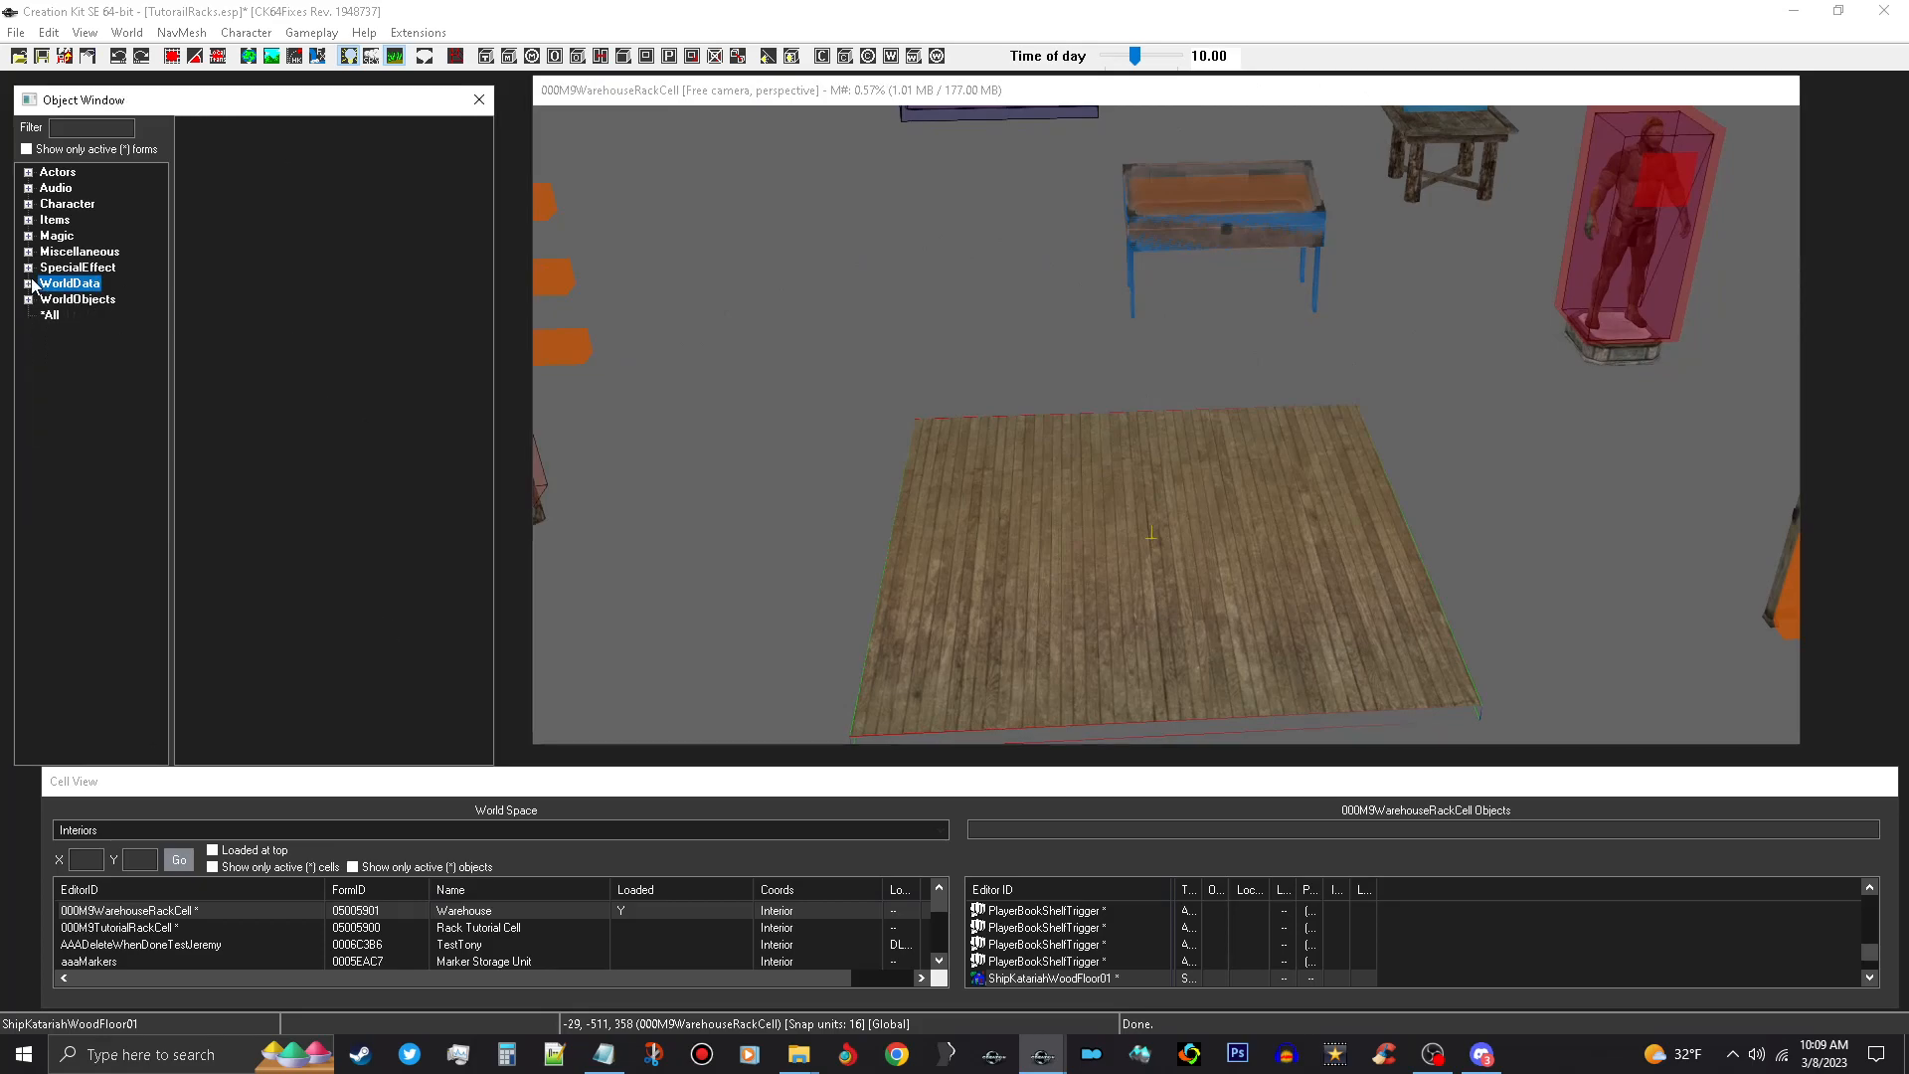
click(29, 299)
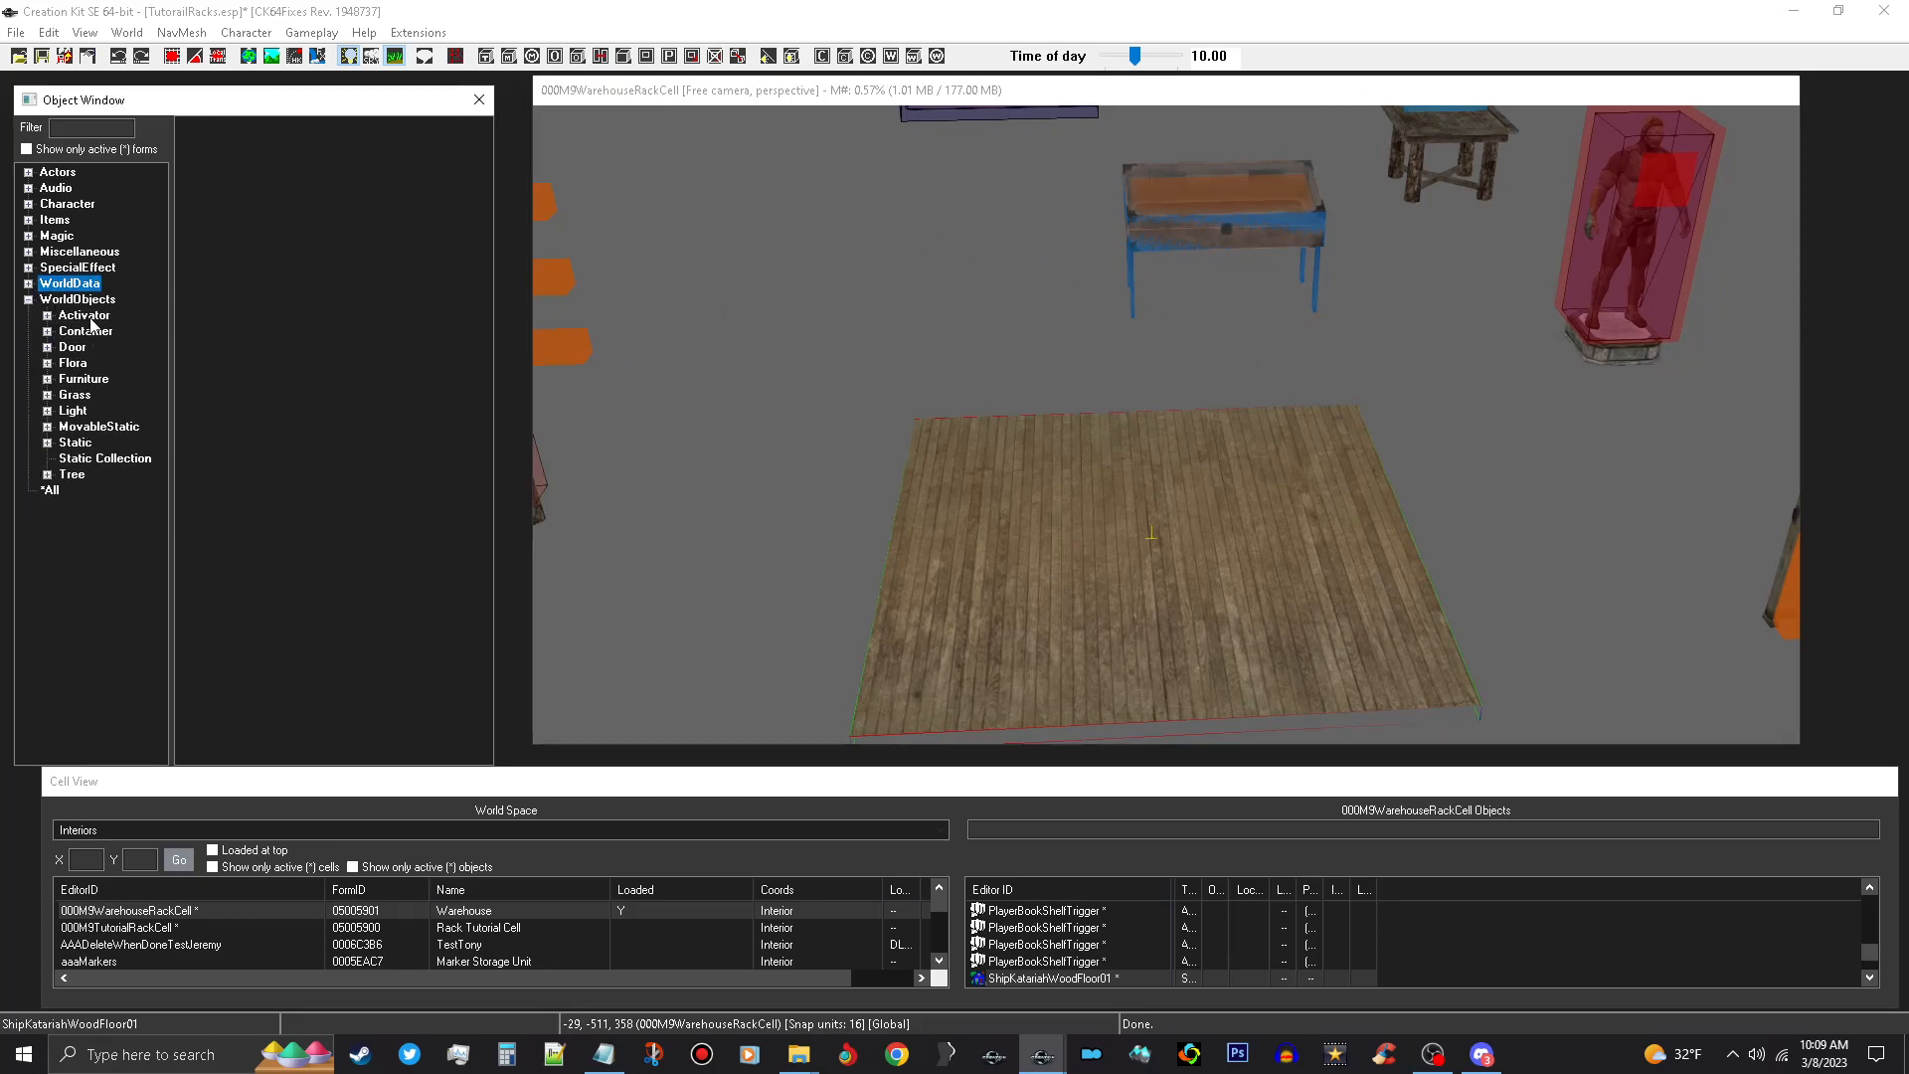
click(74, 443)
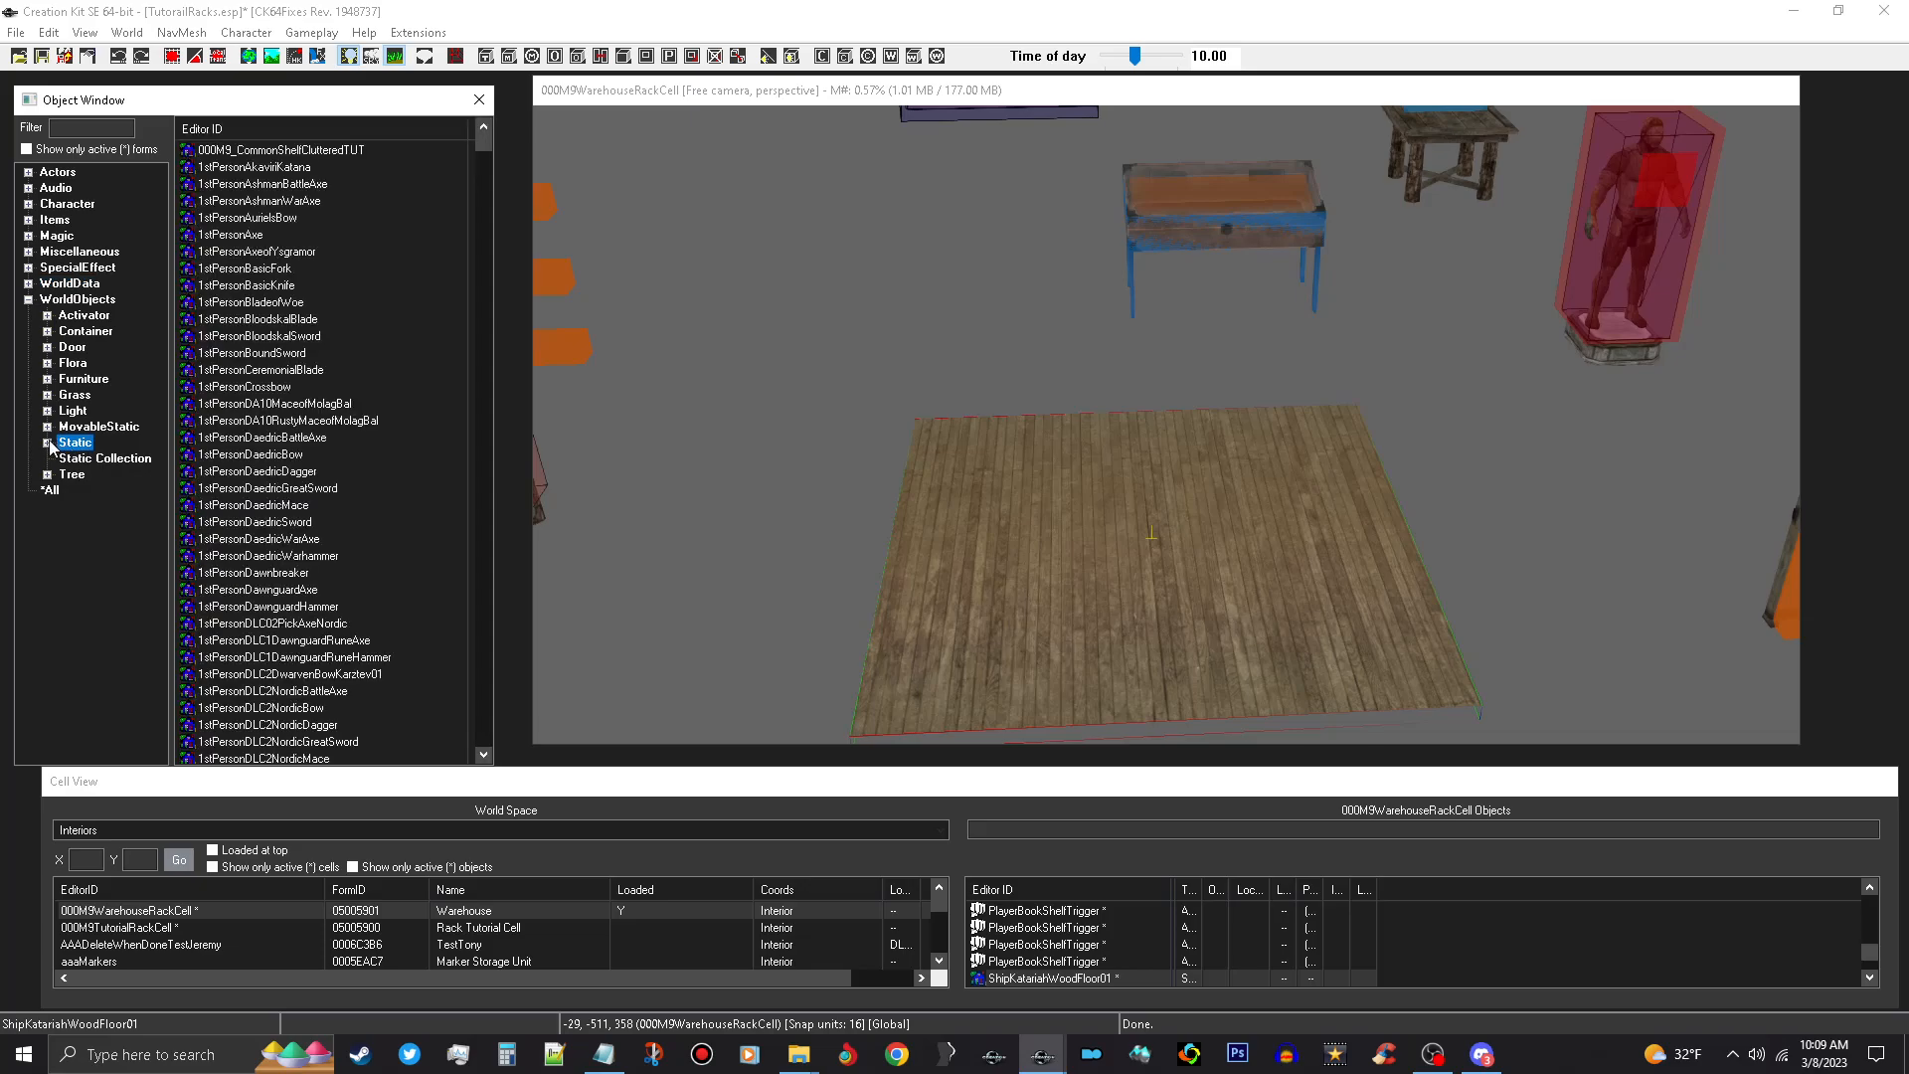
click(46, 443)
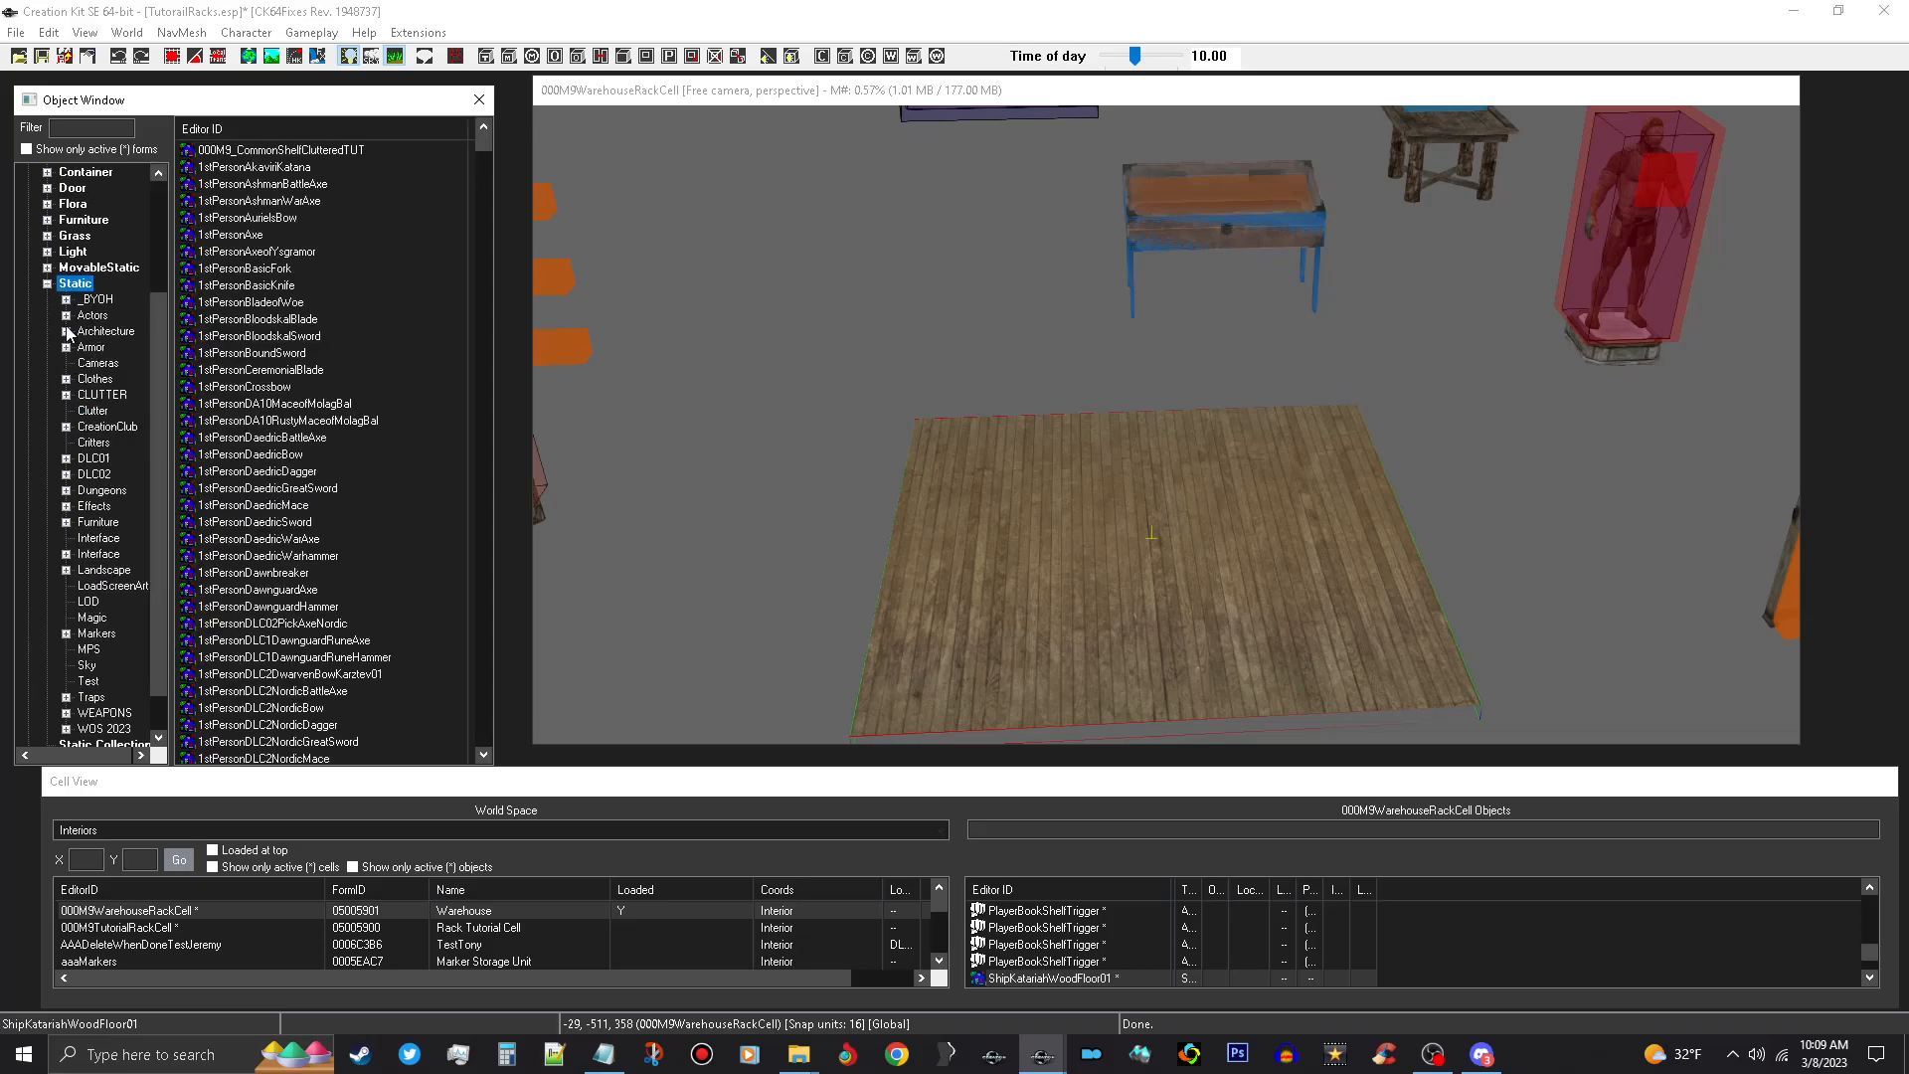
click(107, 334)
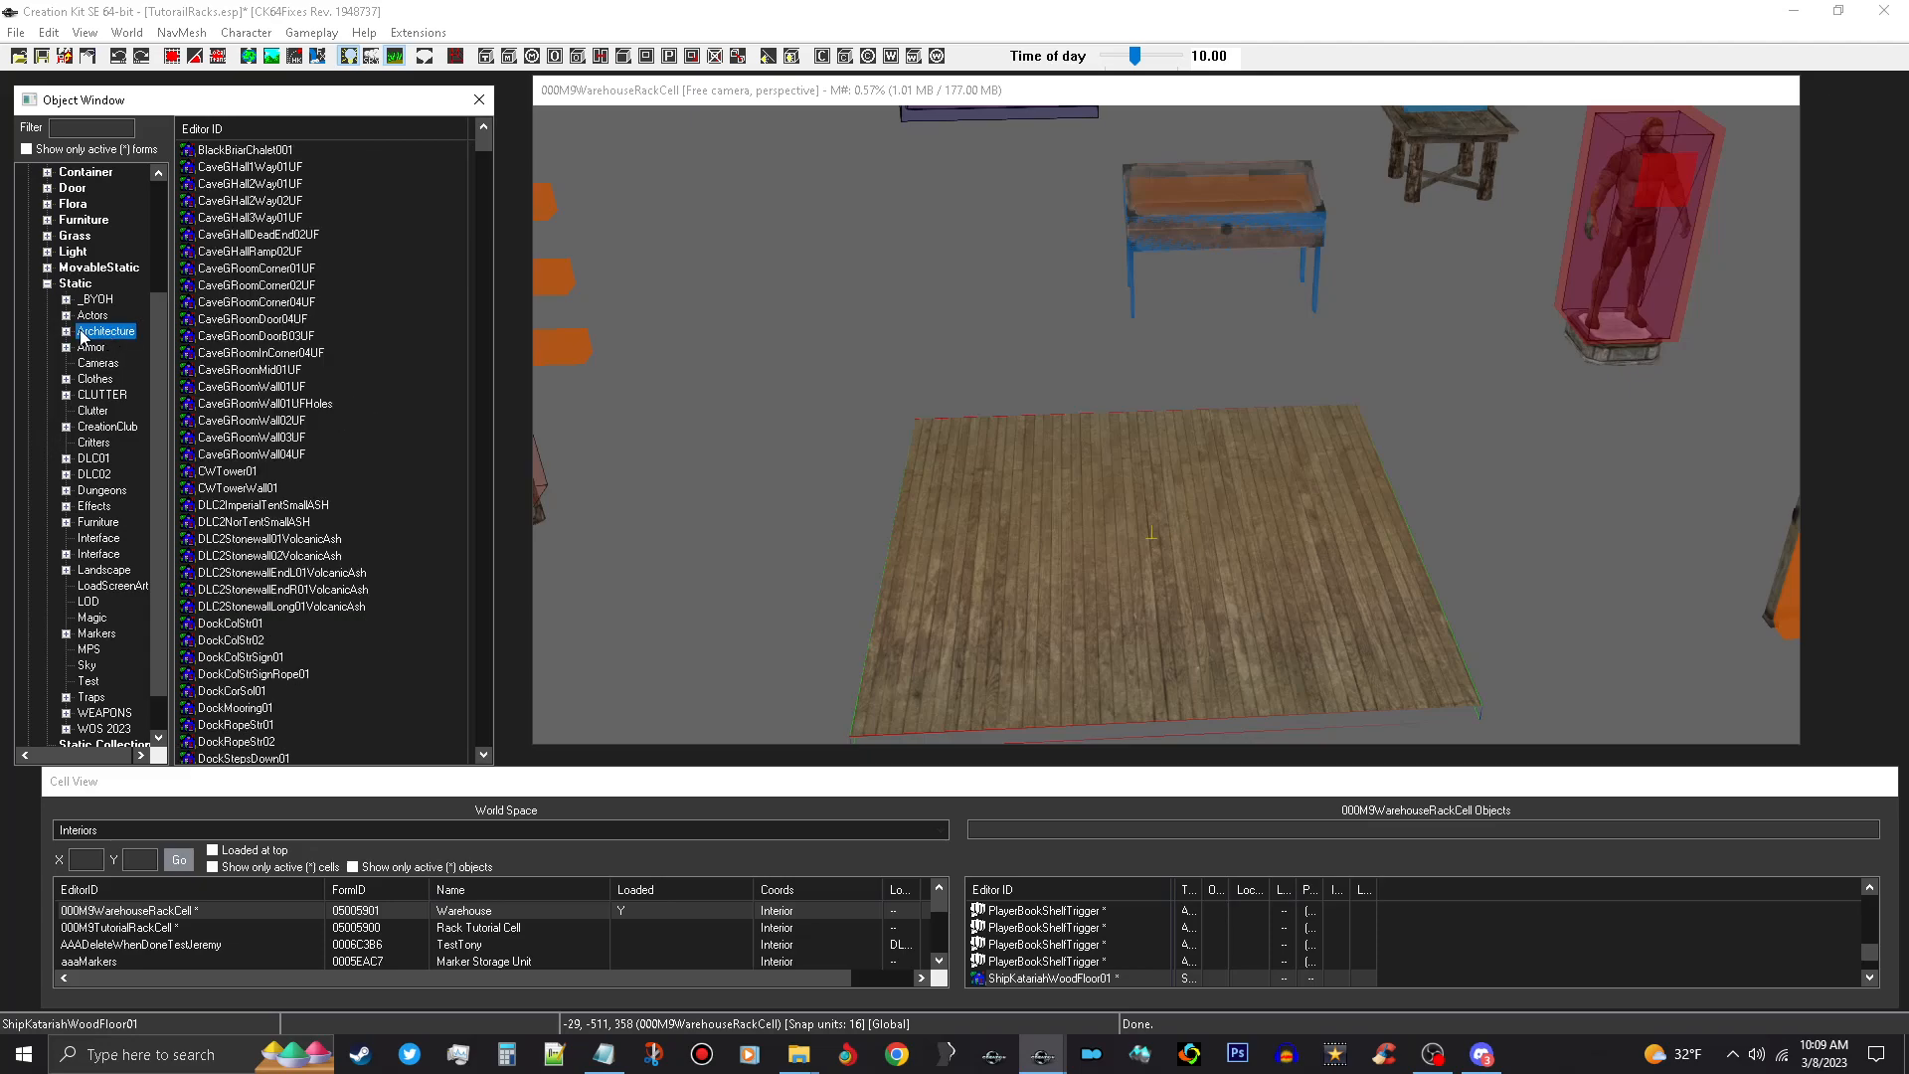
click(65, 332)
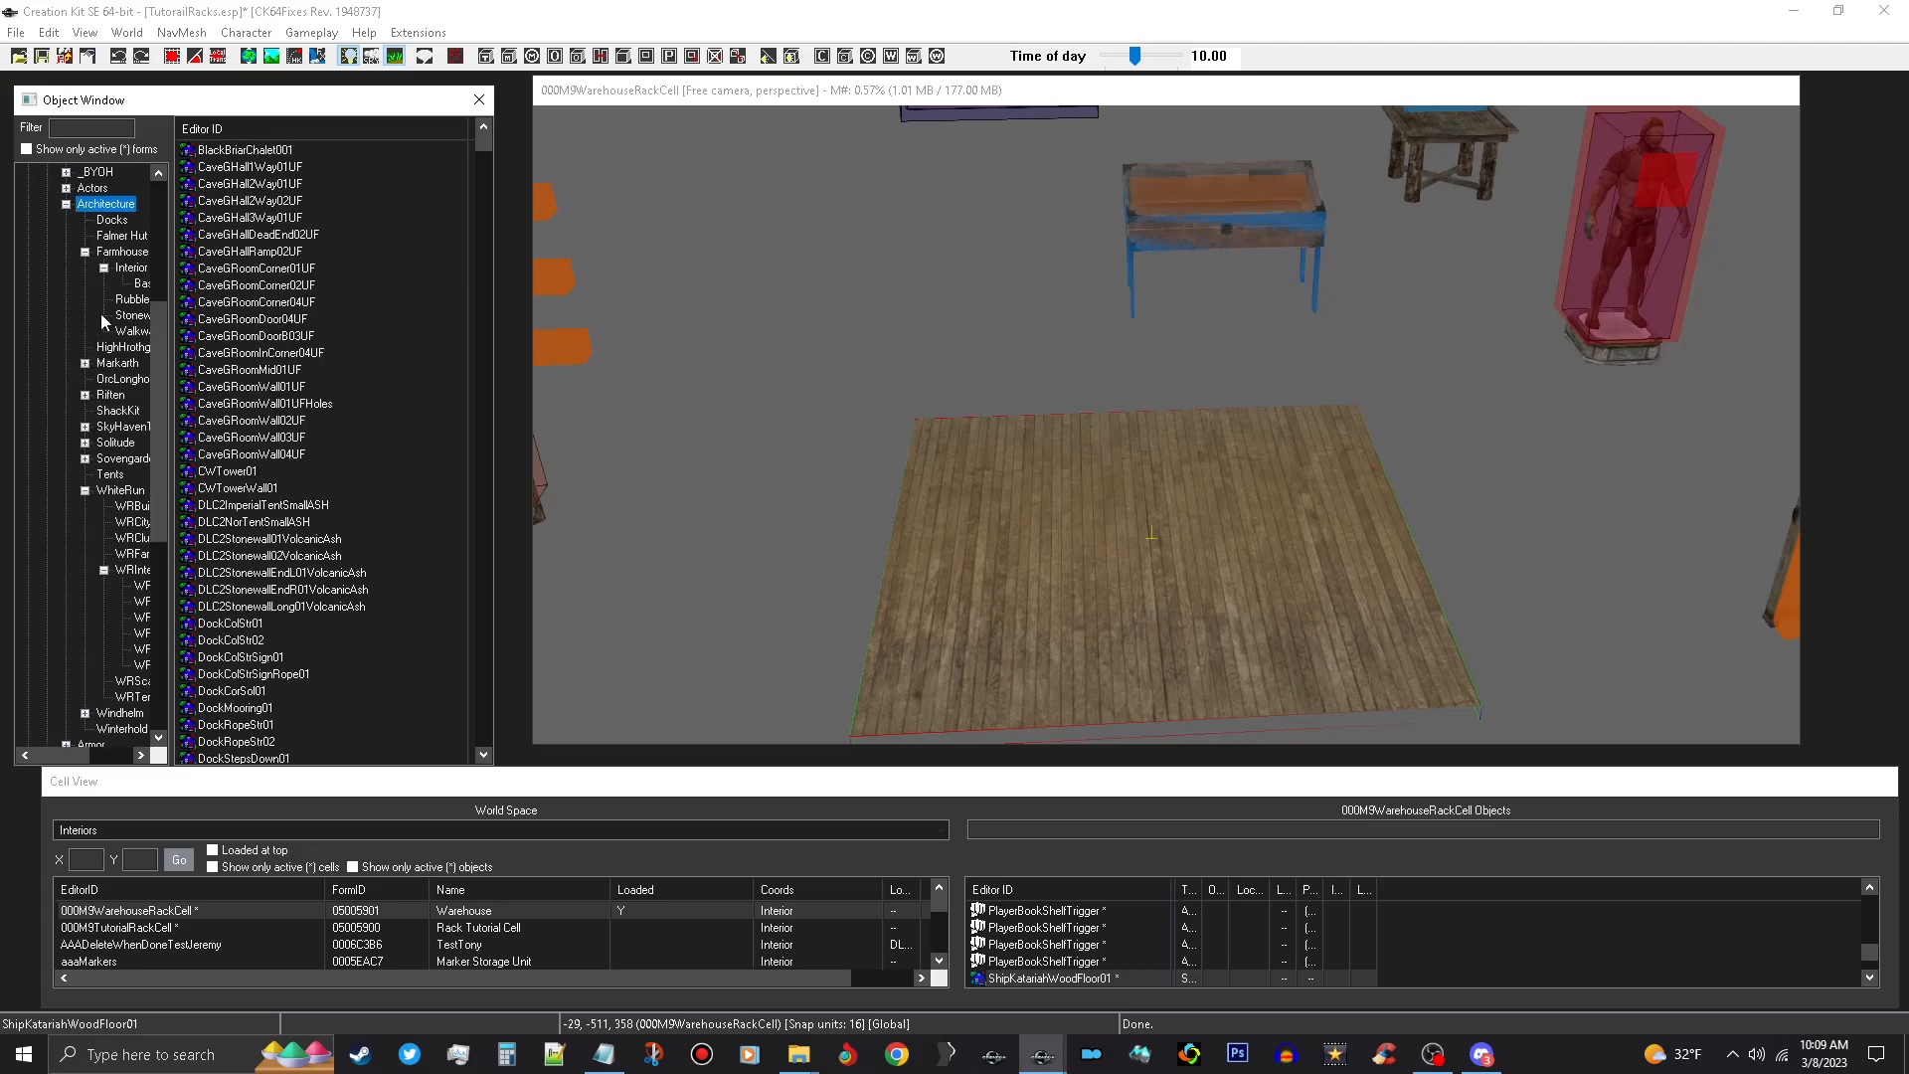
click(123, 252)
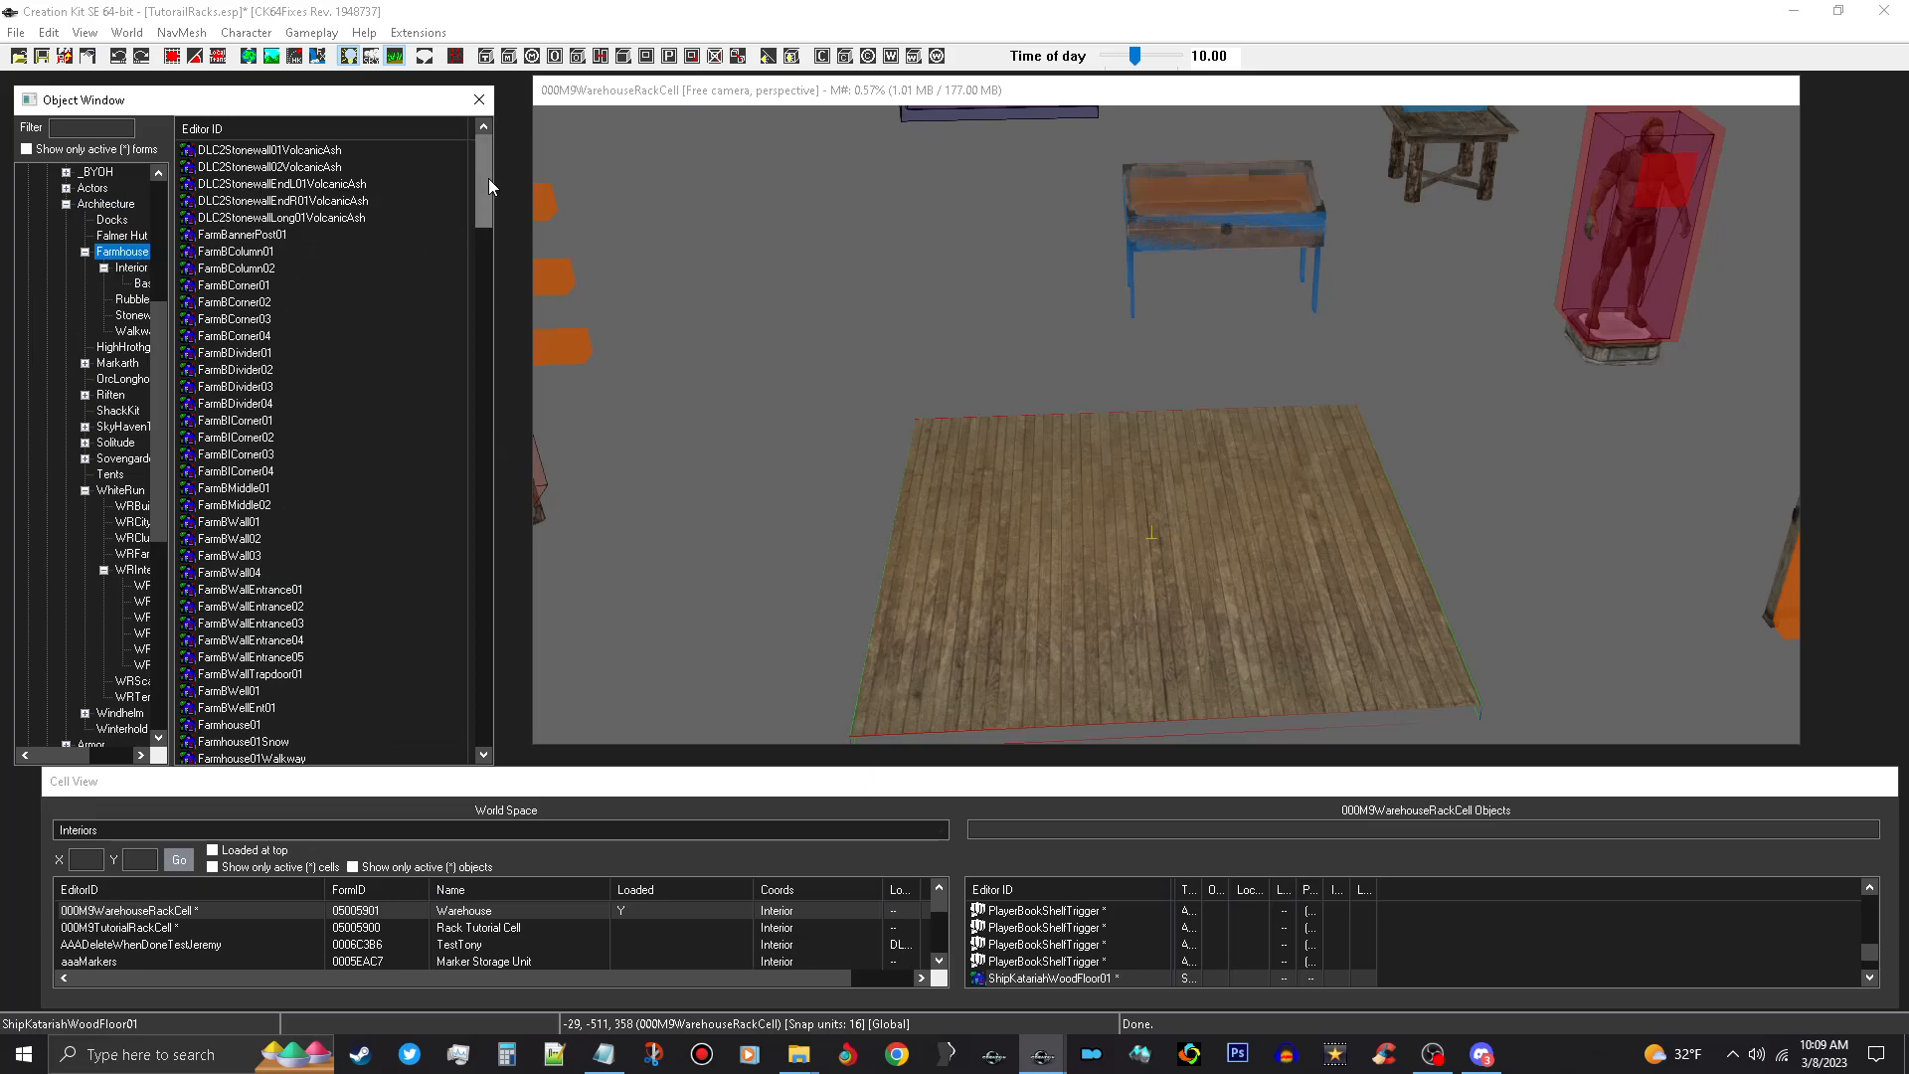
Preview the Farmhouse02 static from several angles and close the preview.
drag(488, 179, 486, 245)
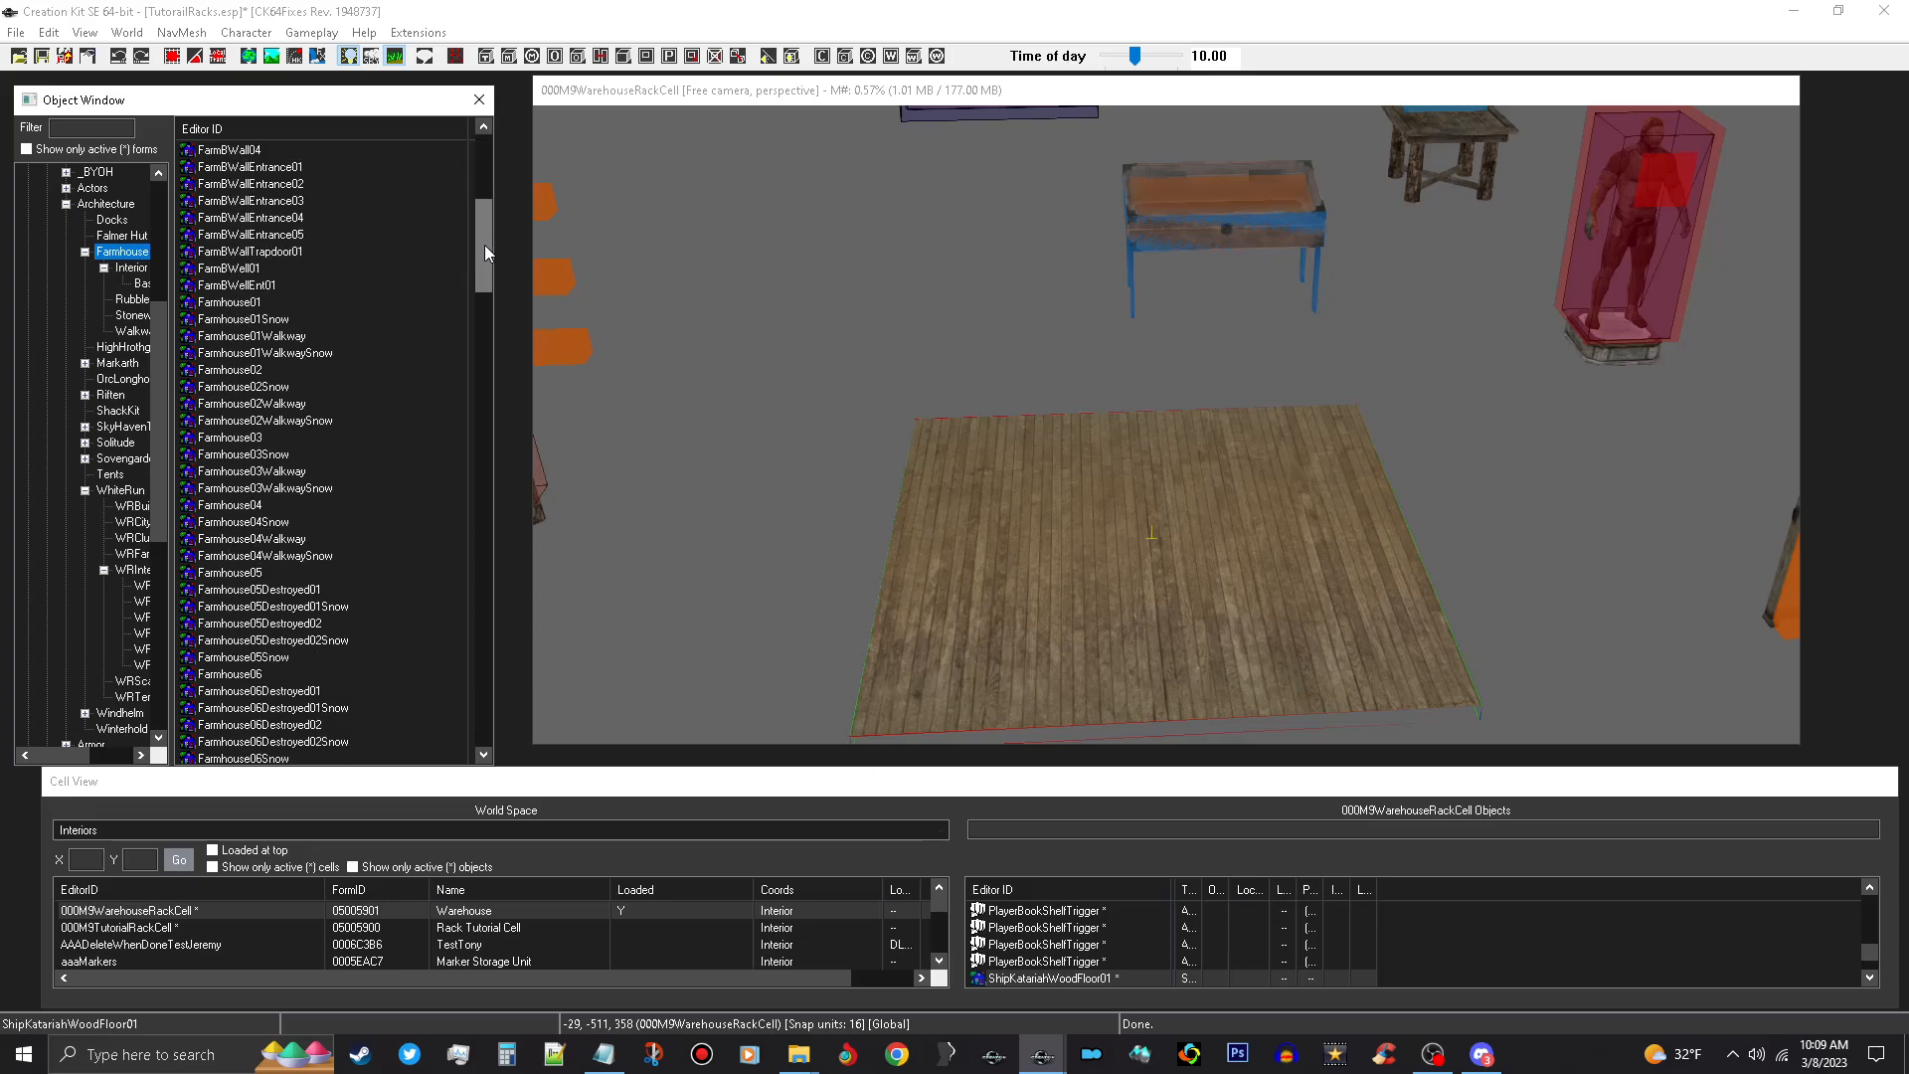
click(244, 374)
right_click(246, 377)
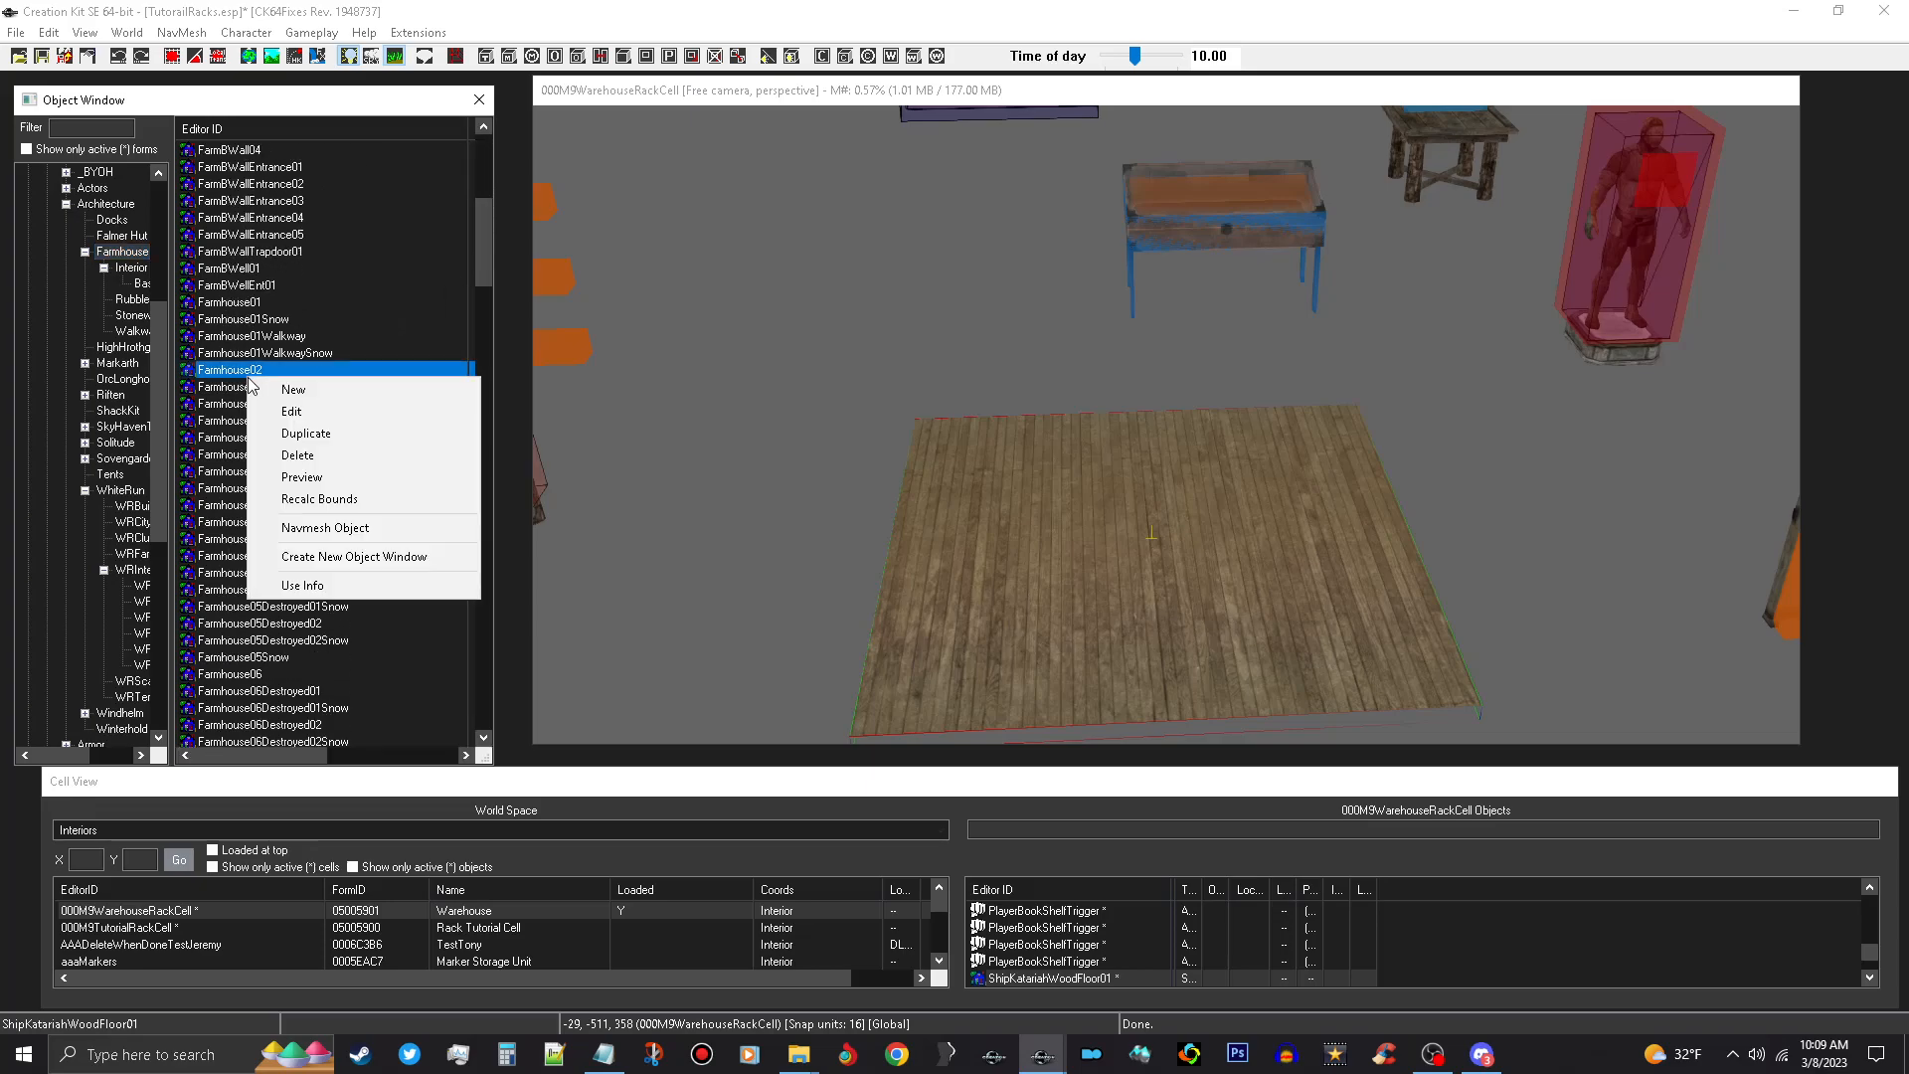
click(326, 487)
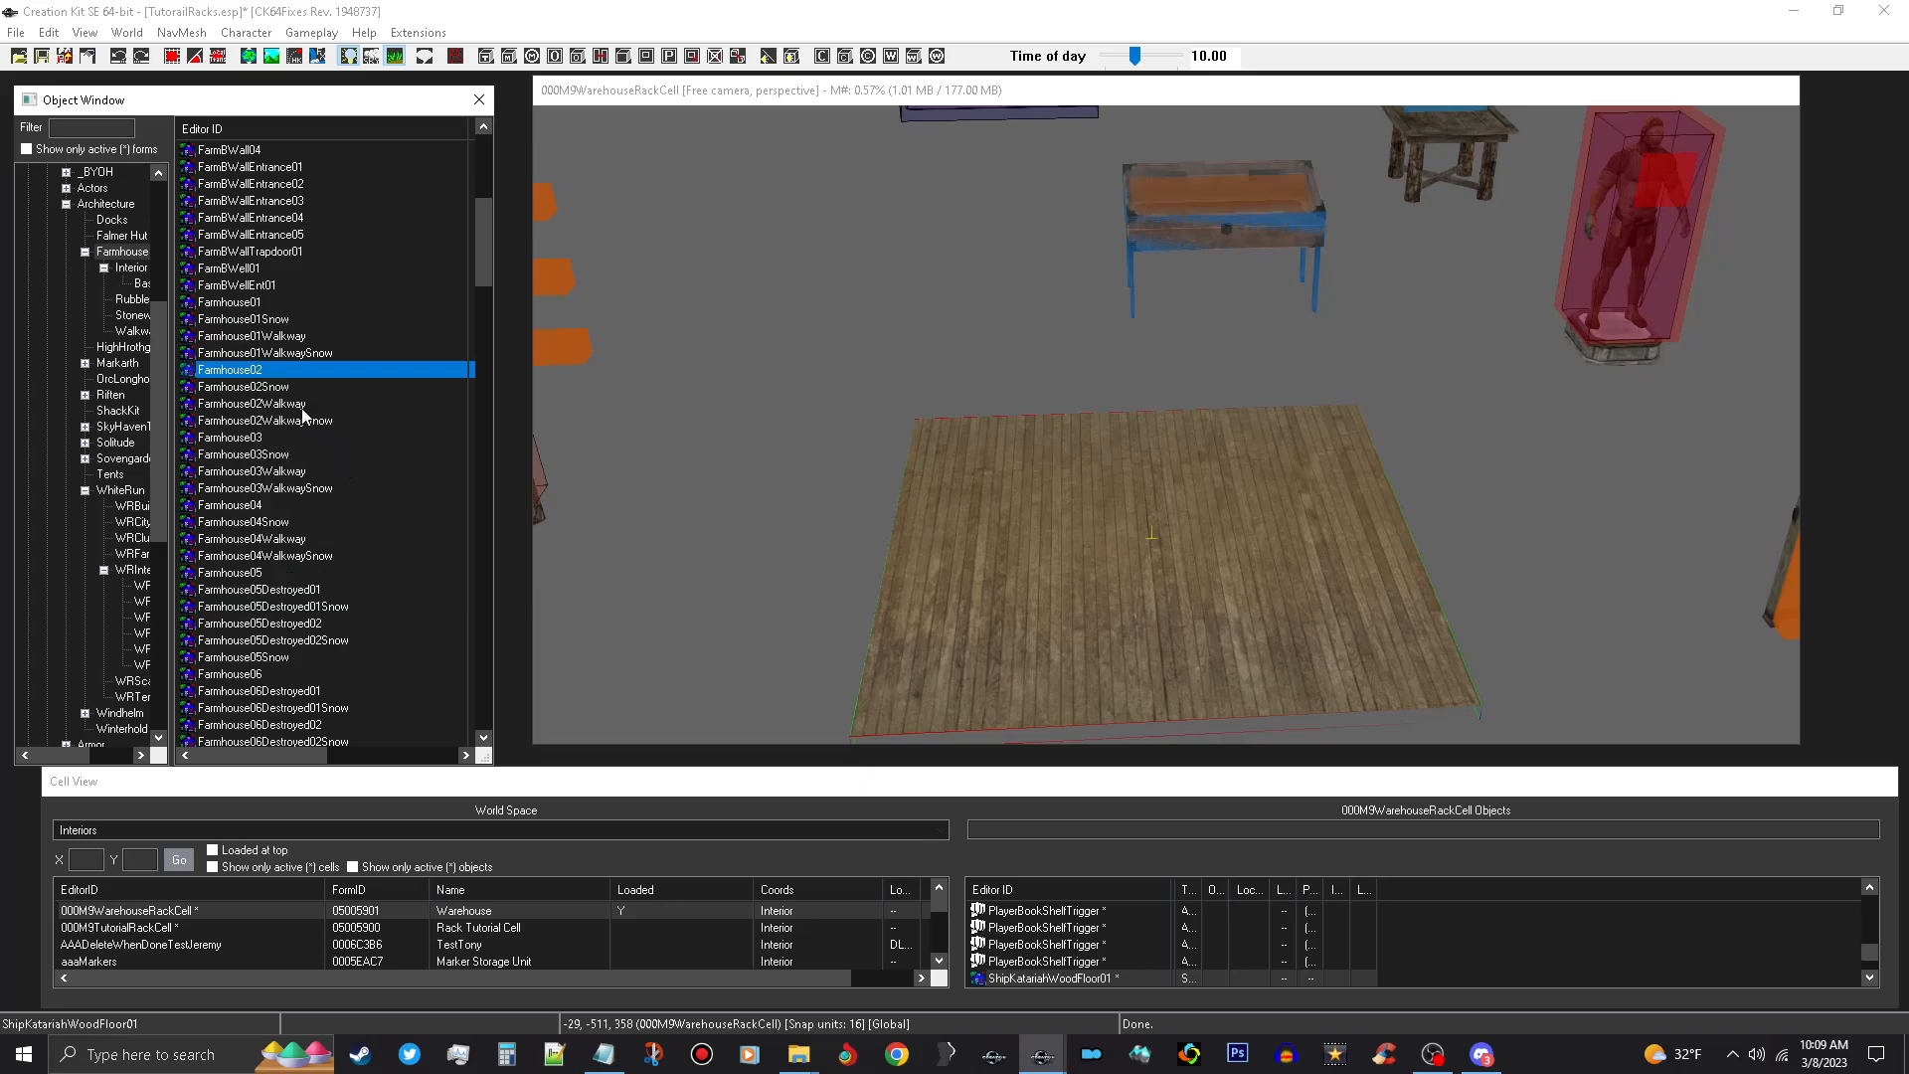
right_click(307, 369)
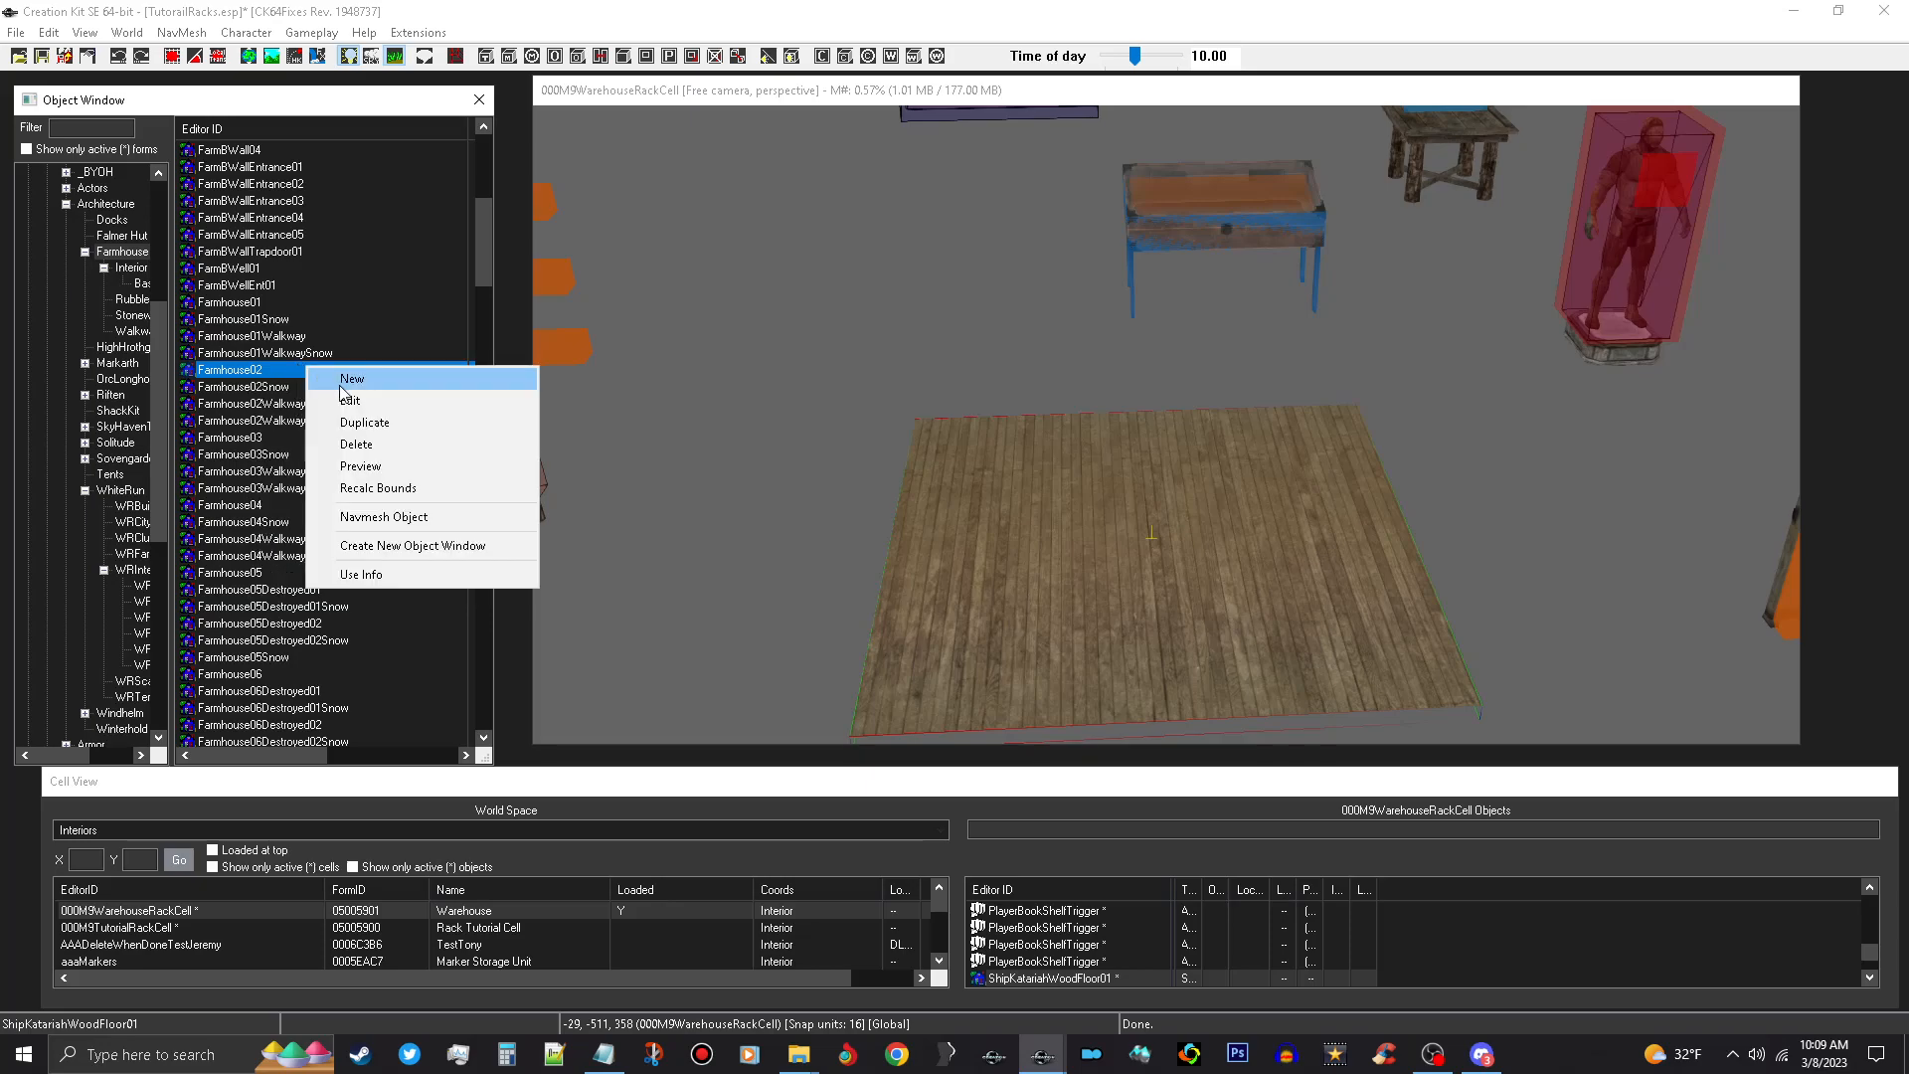
click(391, 466)
drag(1415, 391, 1102, 452)
drag(1436, 432, 1345, 256)
click(1580, 148)
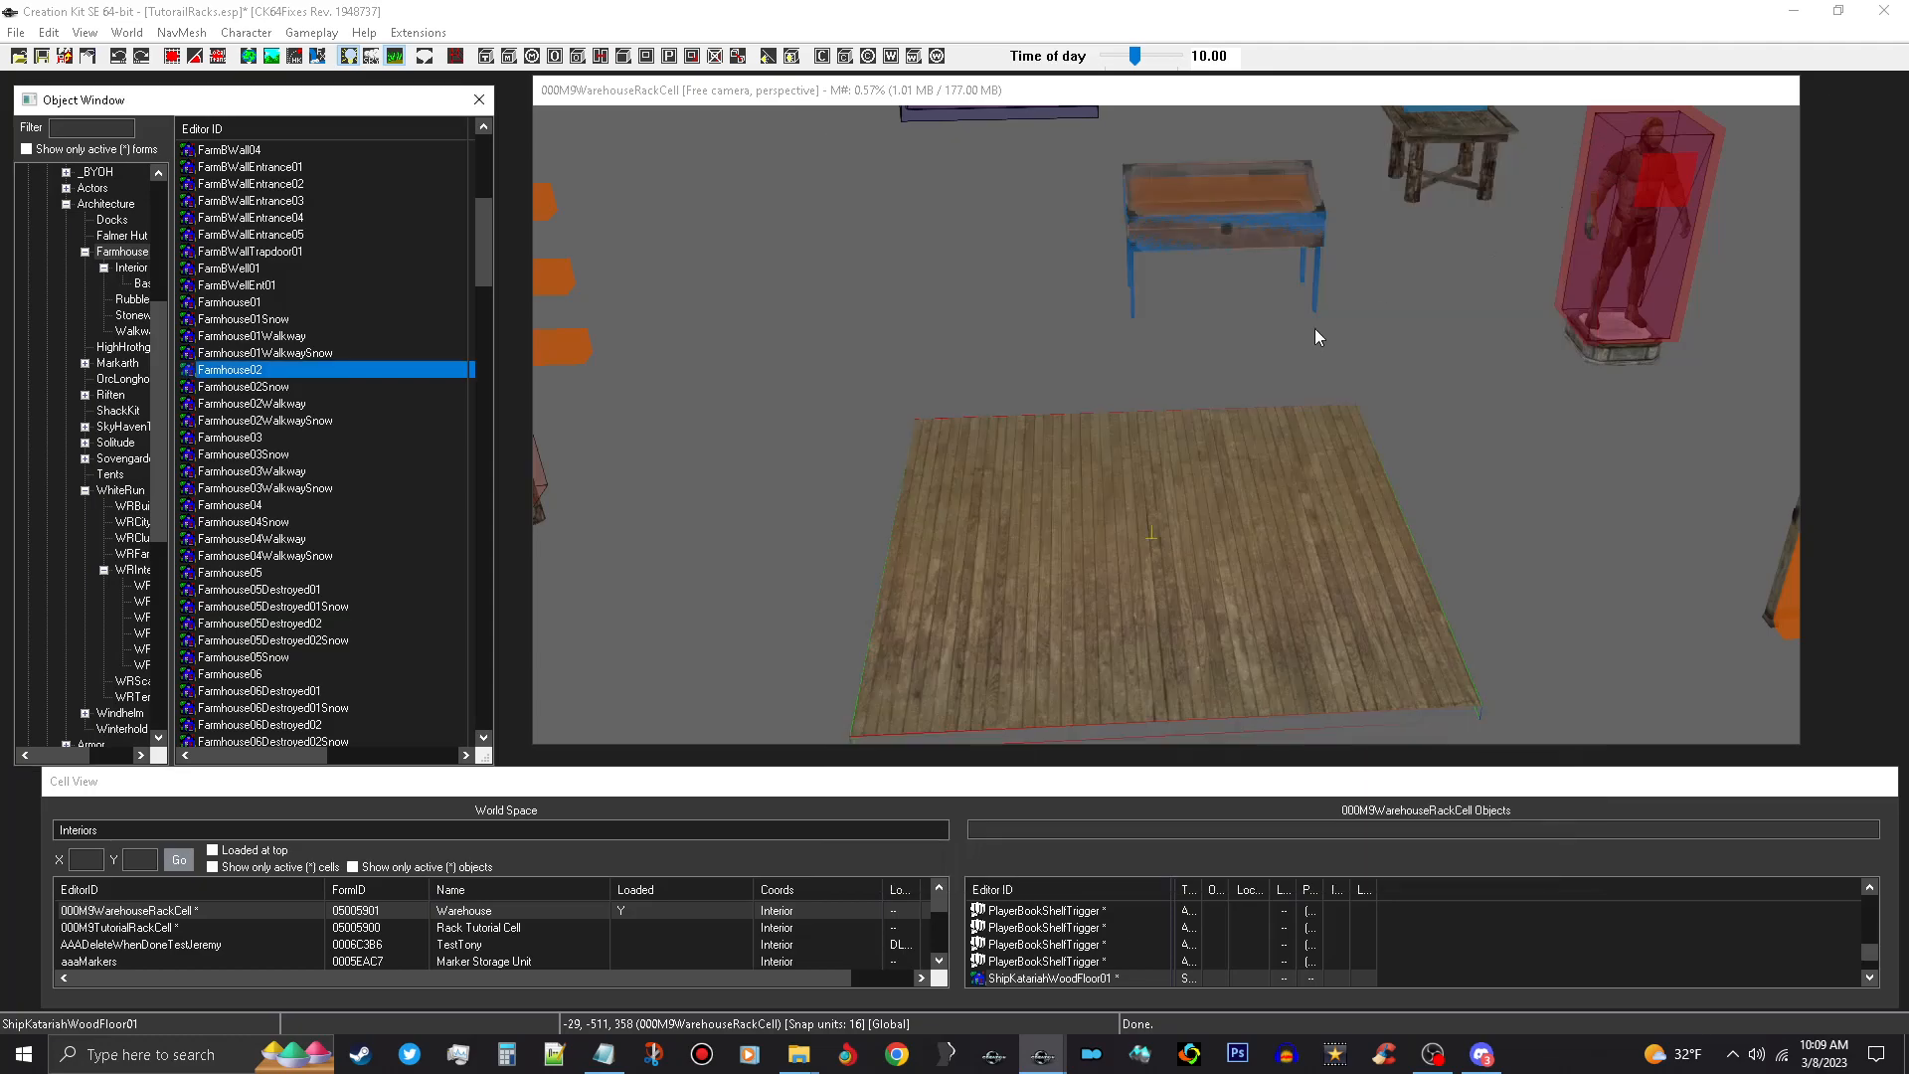
Place Farmhouse02 over the wood floor in the warehouse cell, and turn on grid and angle snapping.
drag(260, 376, 1157, 542)
scroll(1202, 532, down, 3)
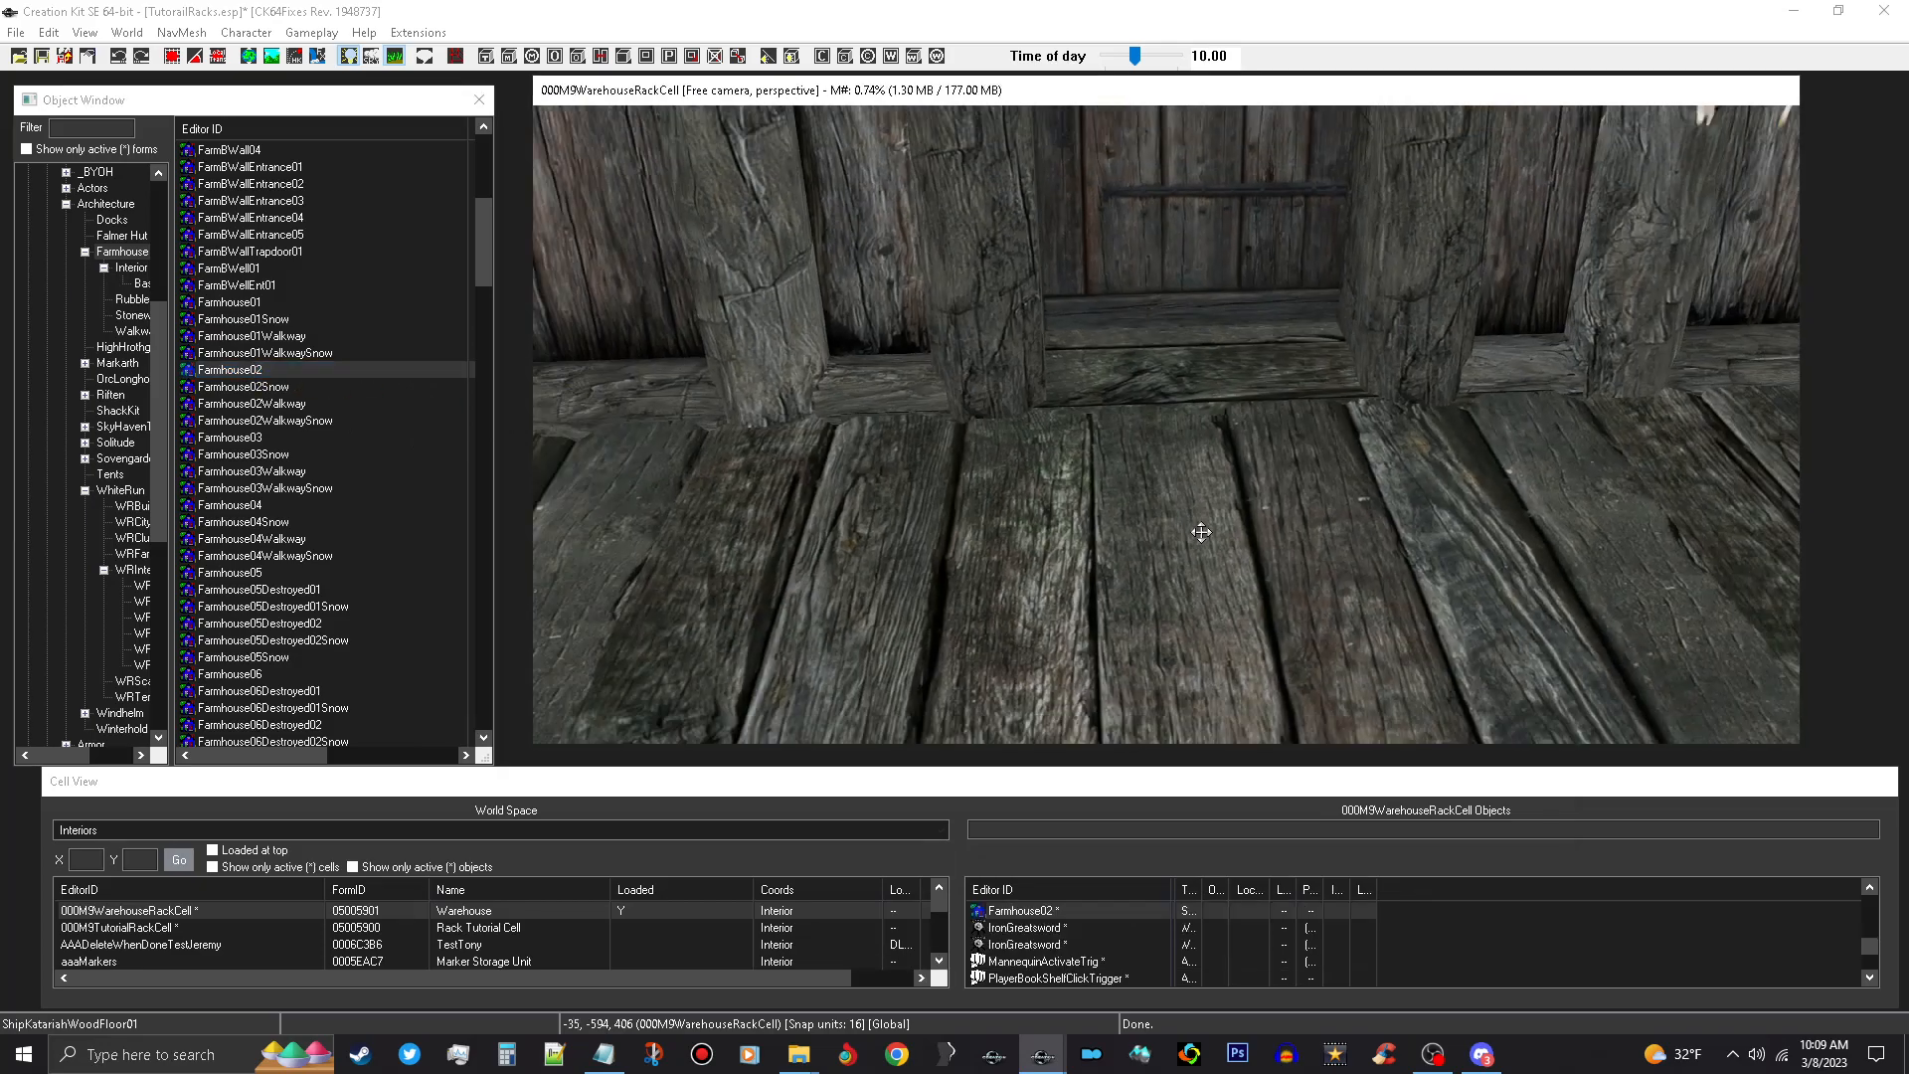
scroll(1202, 532, down, 5)
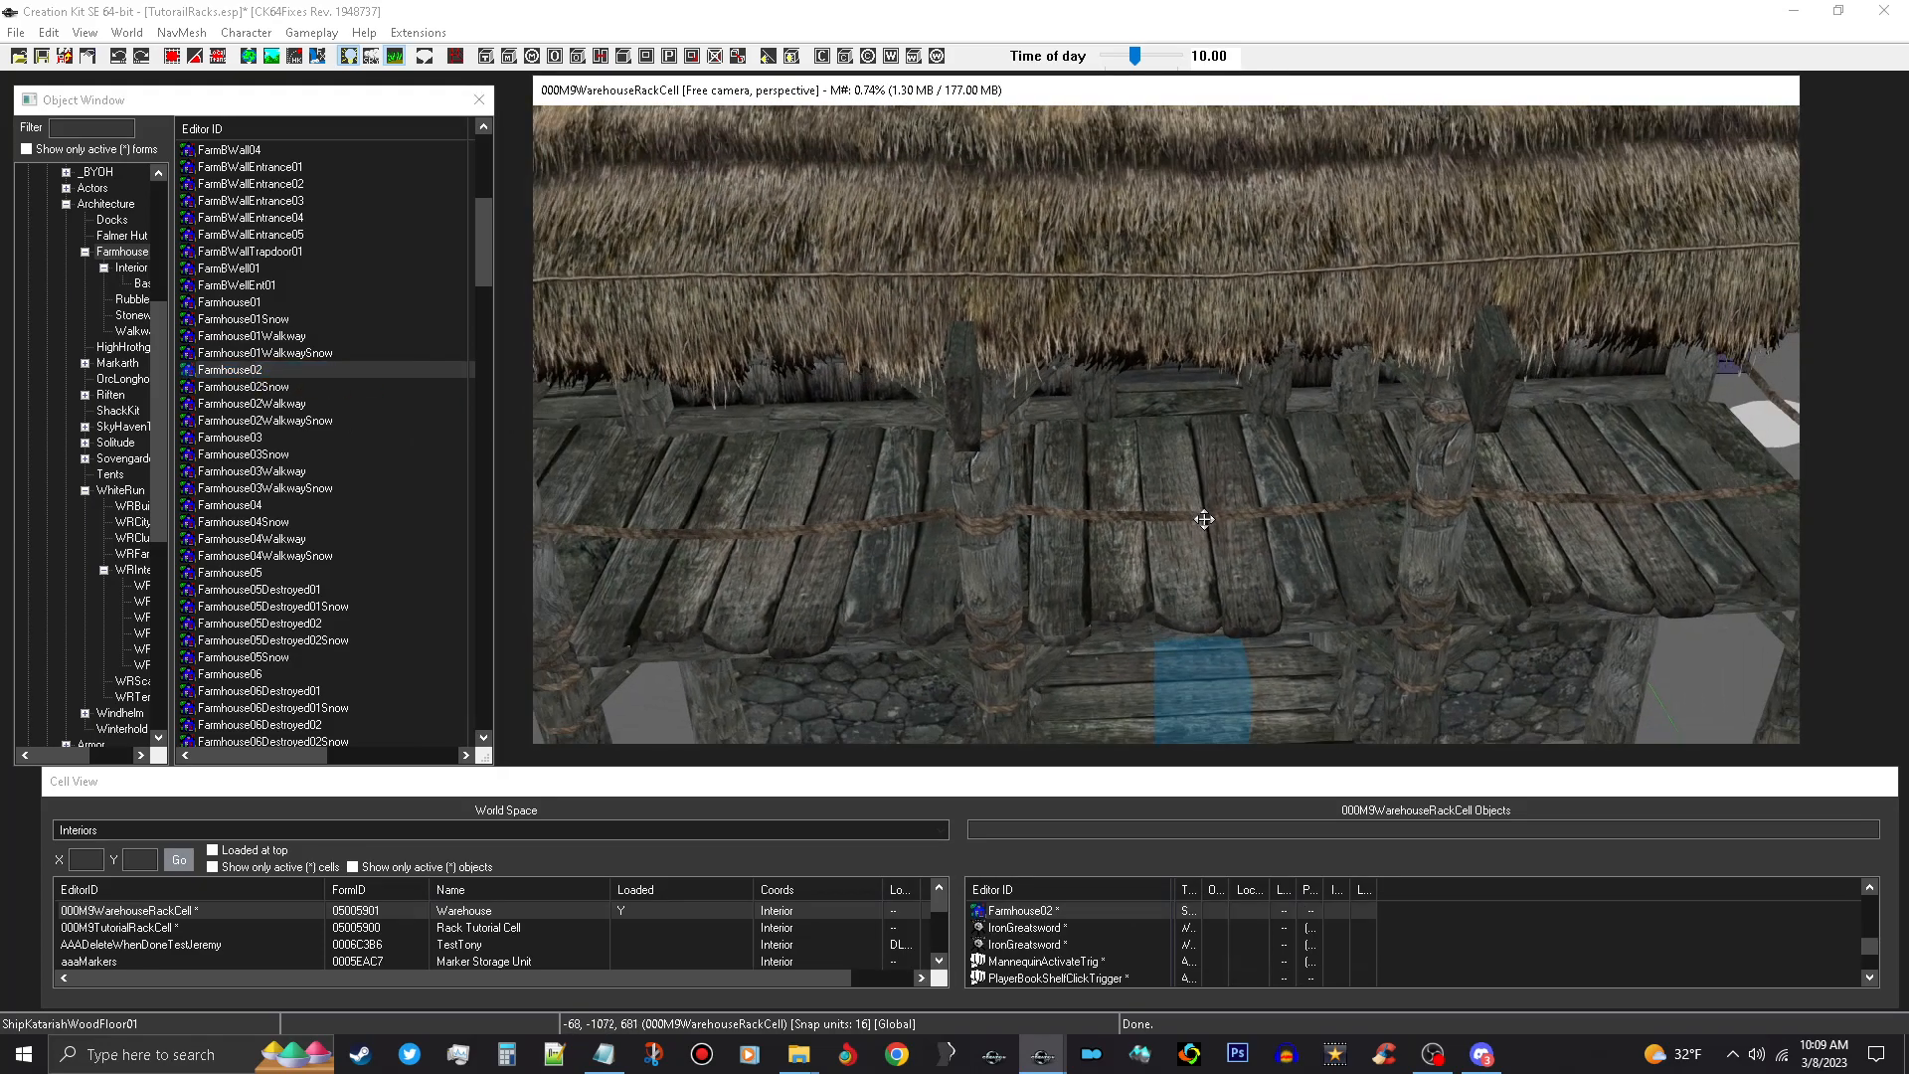
click(172, 57)
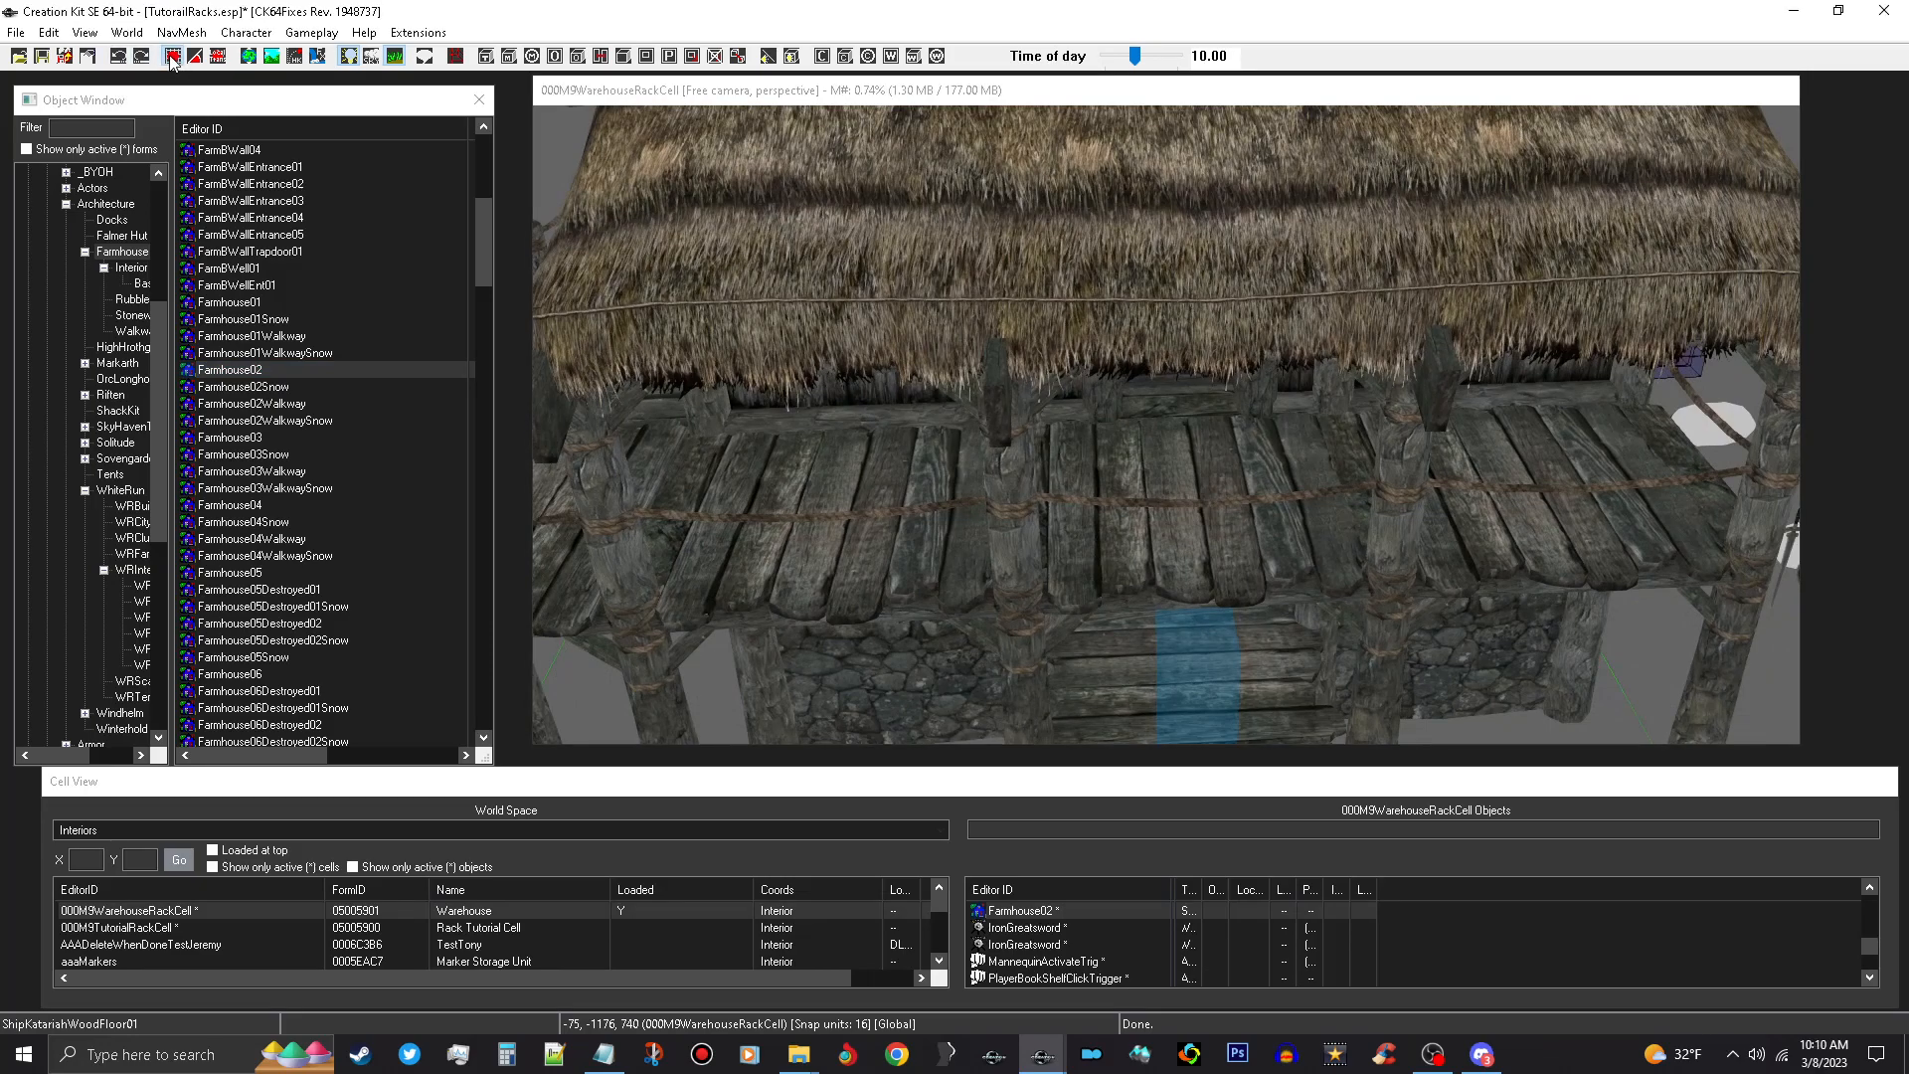
click(192, 66)
Move the farmhouse along the Y axis until it stands clear of the warehouse floor and display furniture.
click(1180, 362)
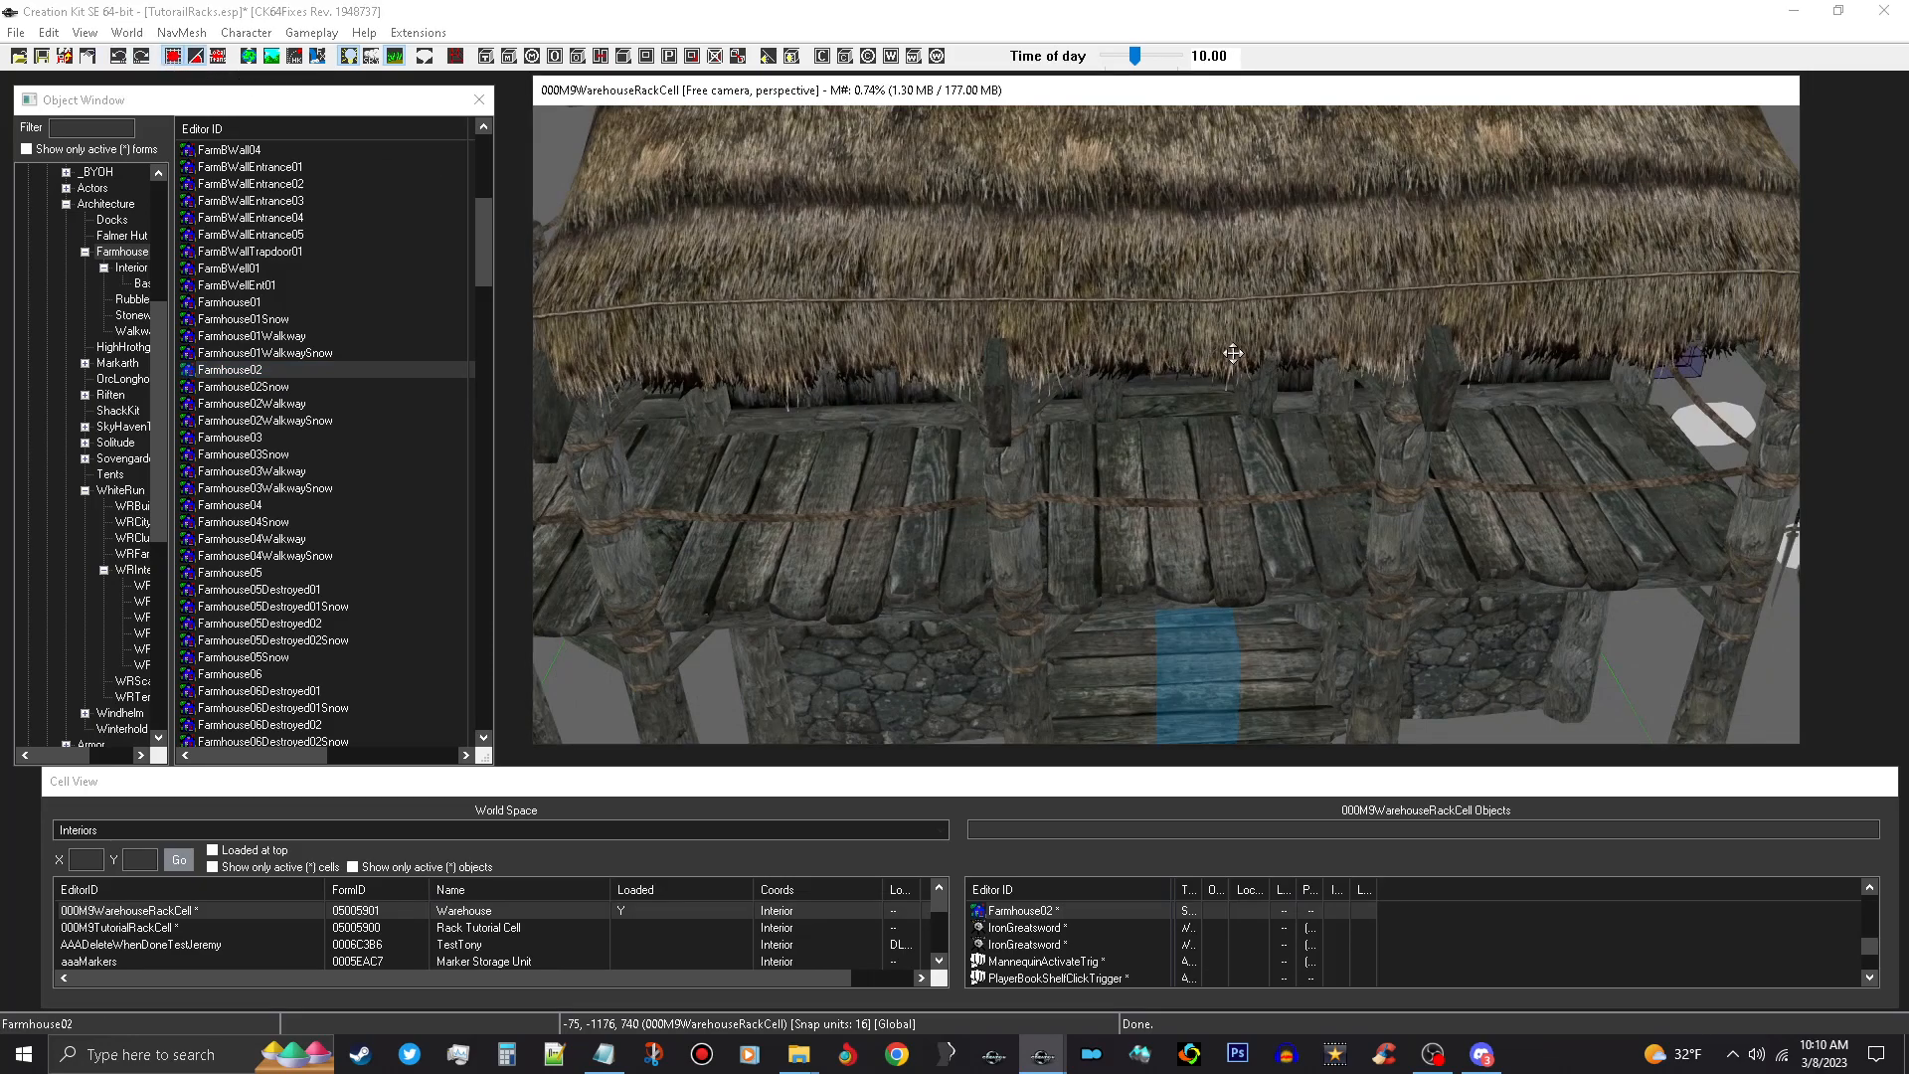
scroll(1233, 353, down, 3)
scroll(1233, 353, down, 4)
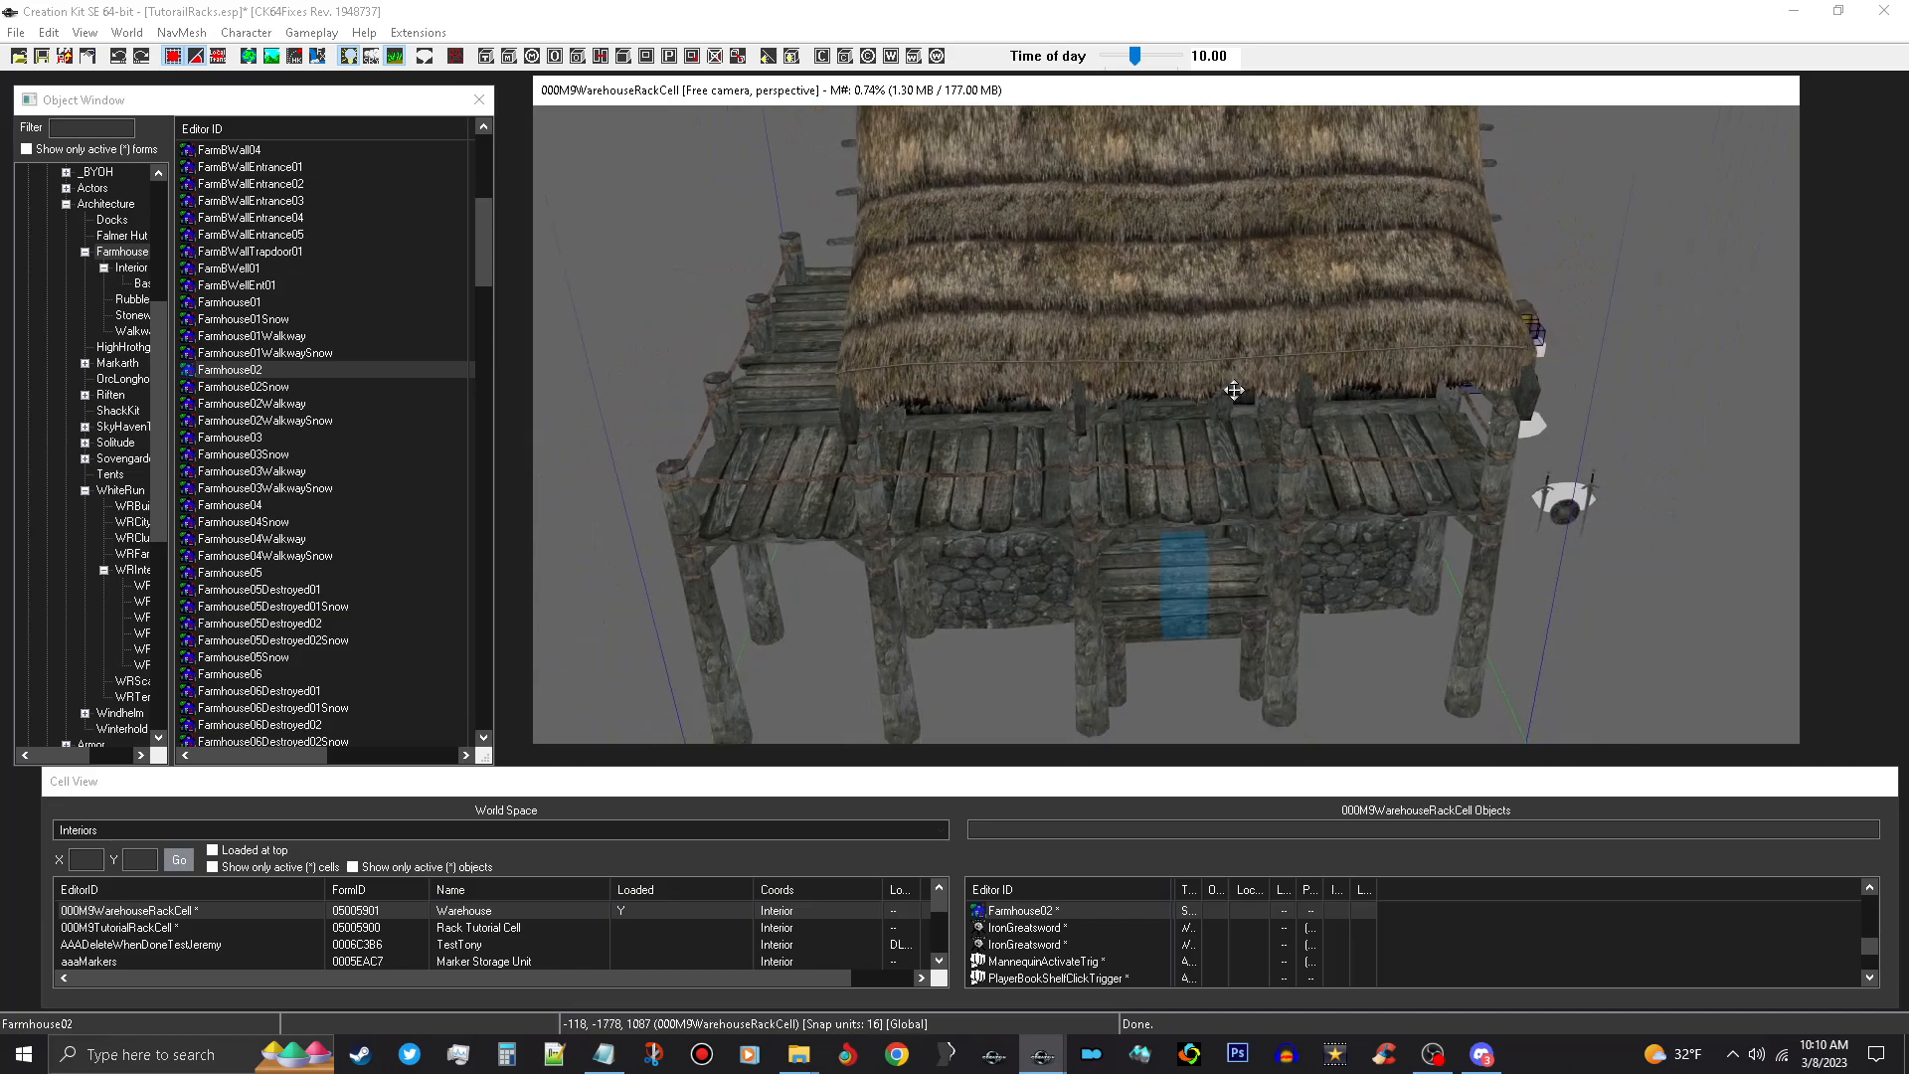
scroll(1233, 402, down, 2)
shift+middle_drag(1215, 430, 1382, 443)
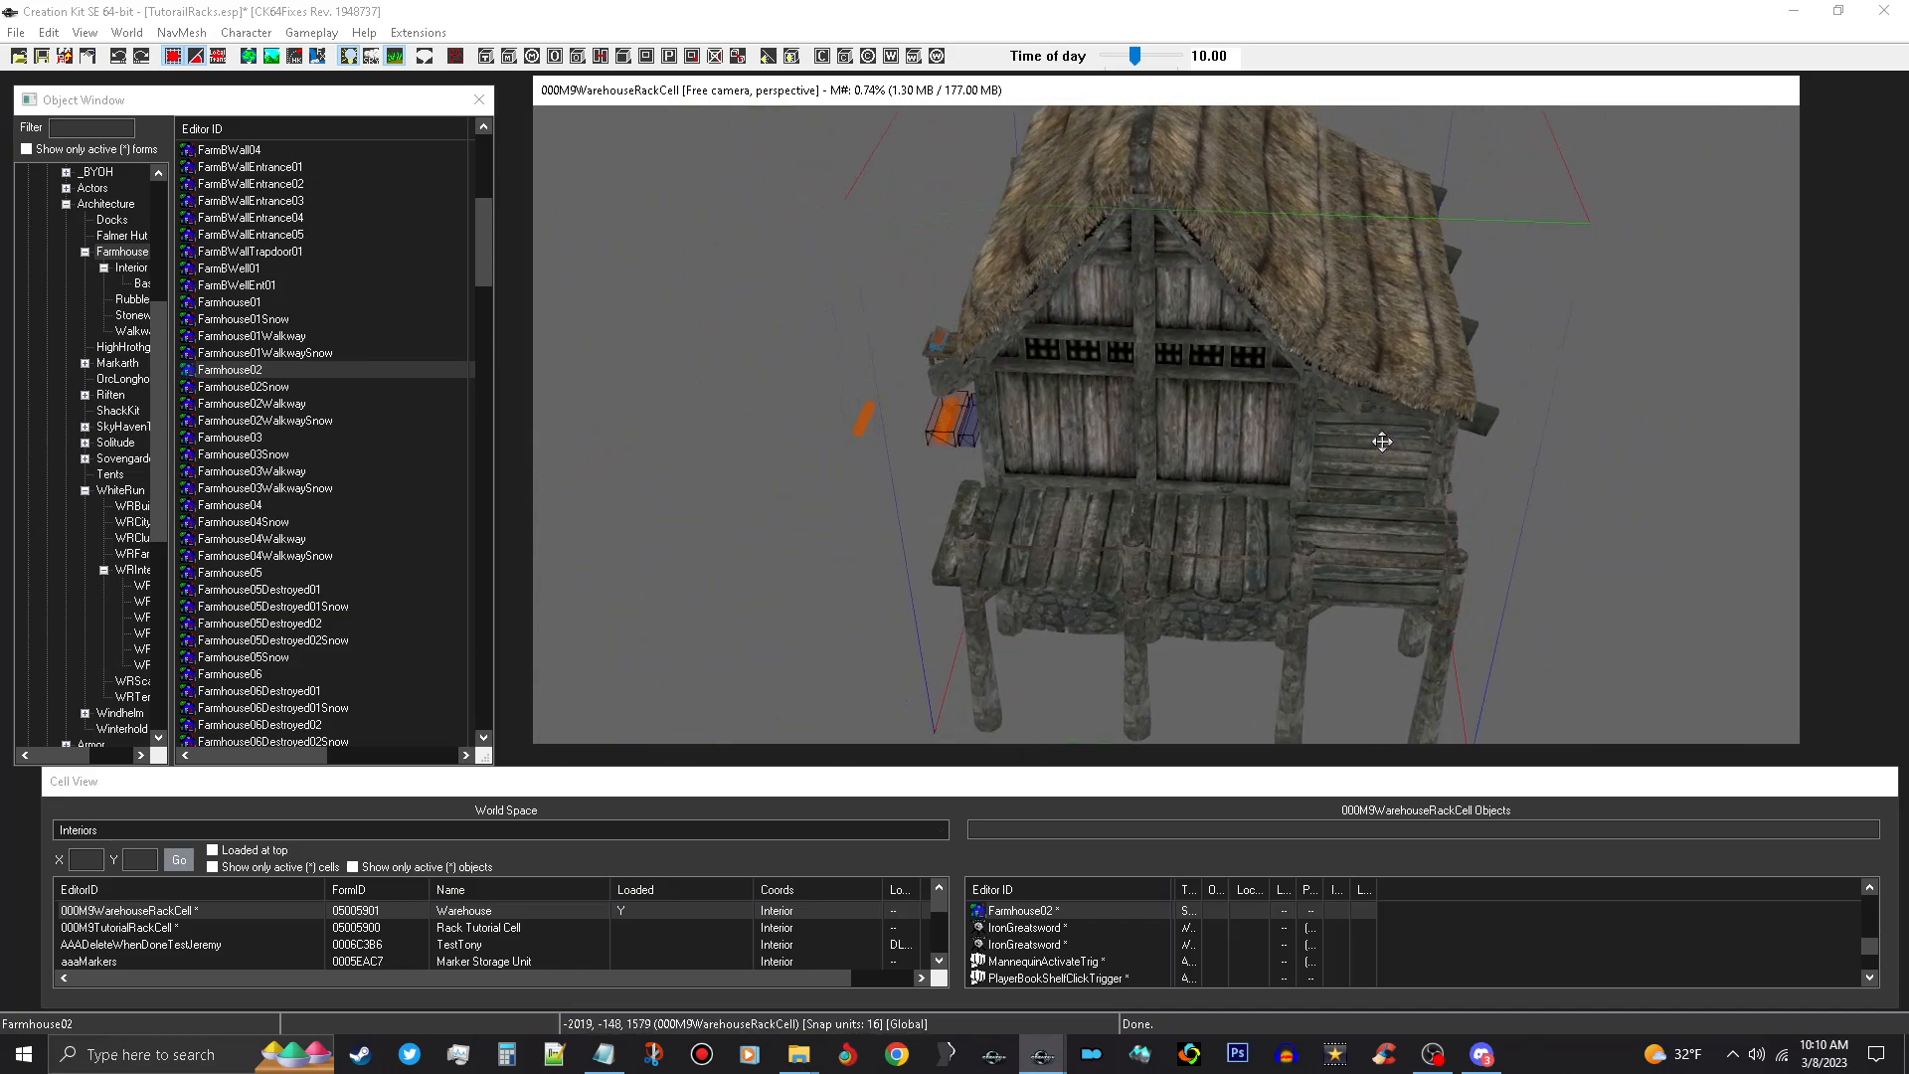
key(y)
drag(1360, 438, 741, 448)
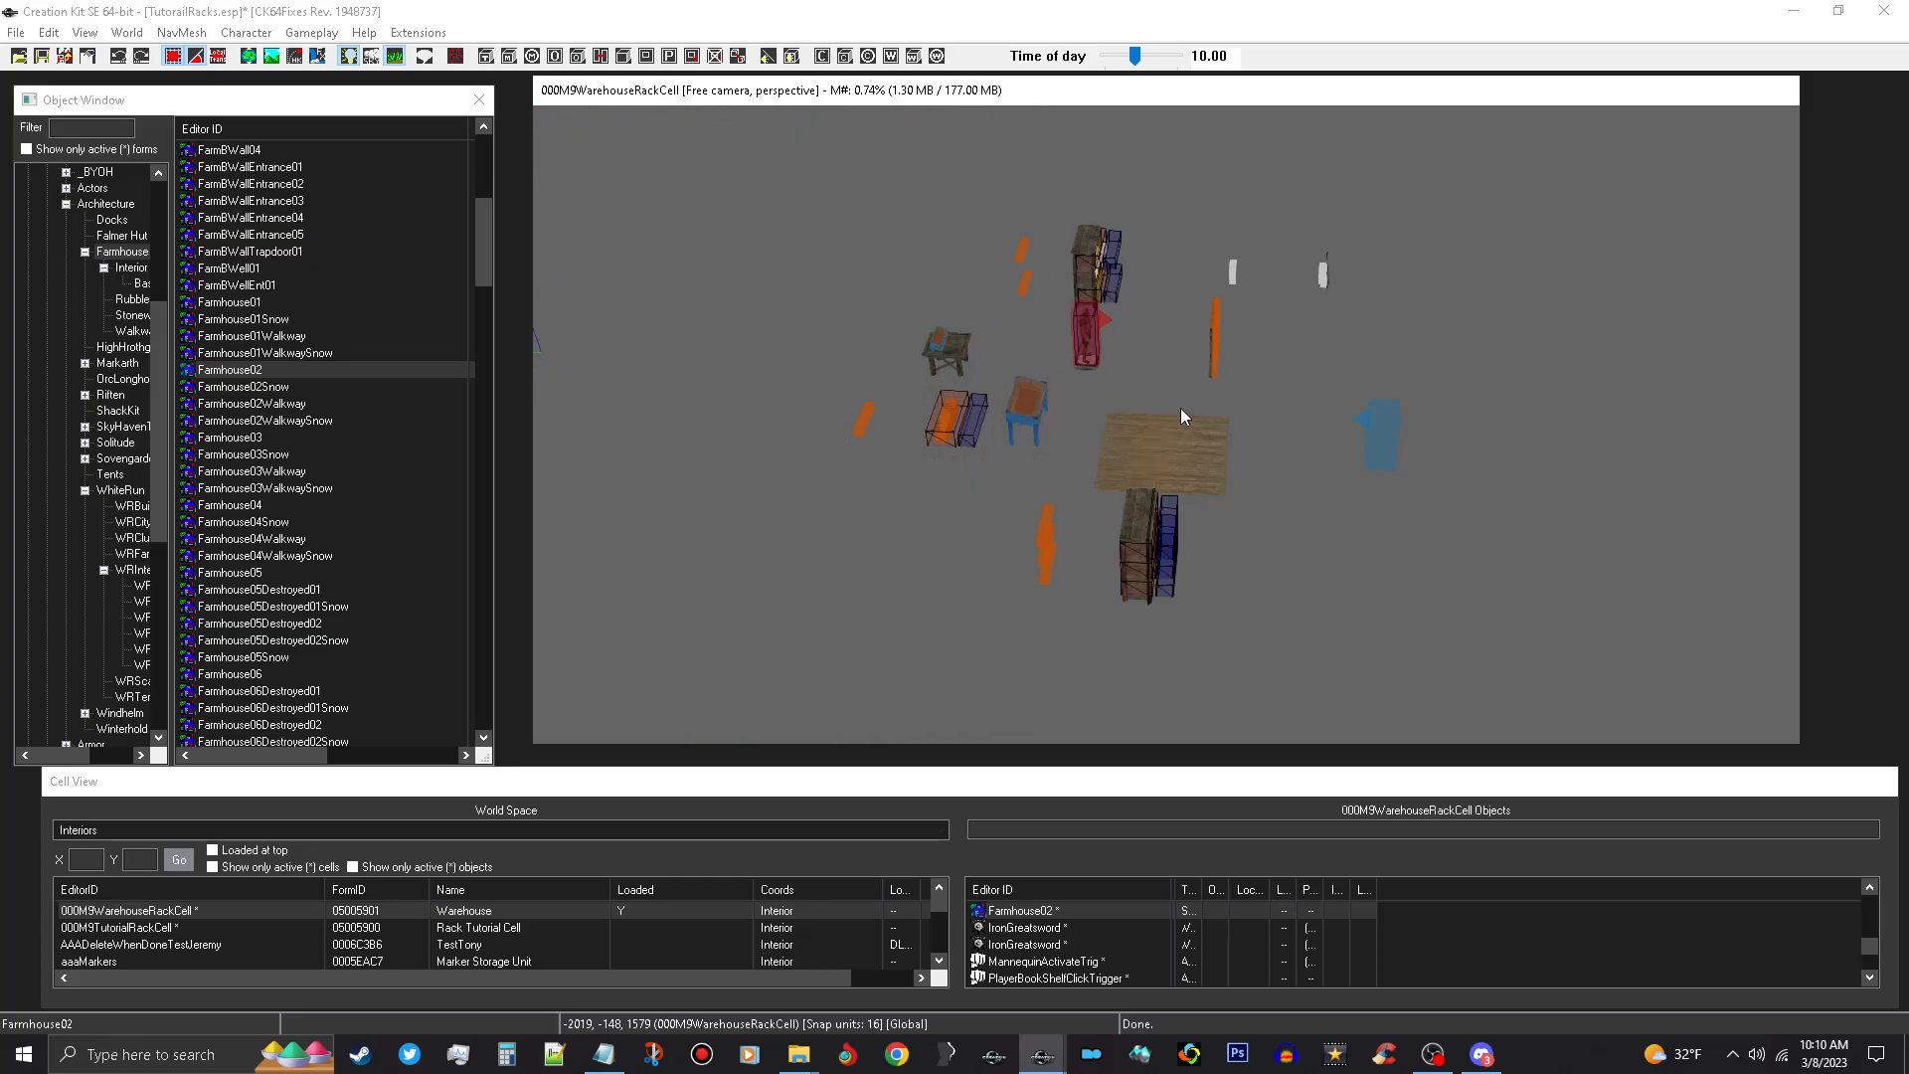
key(f)
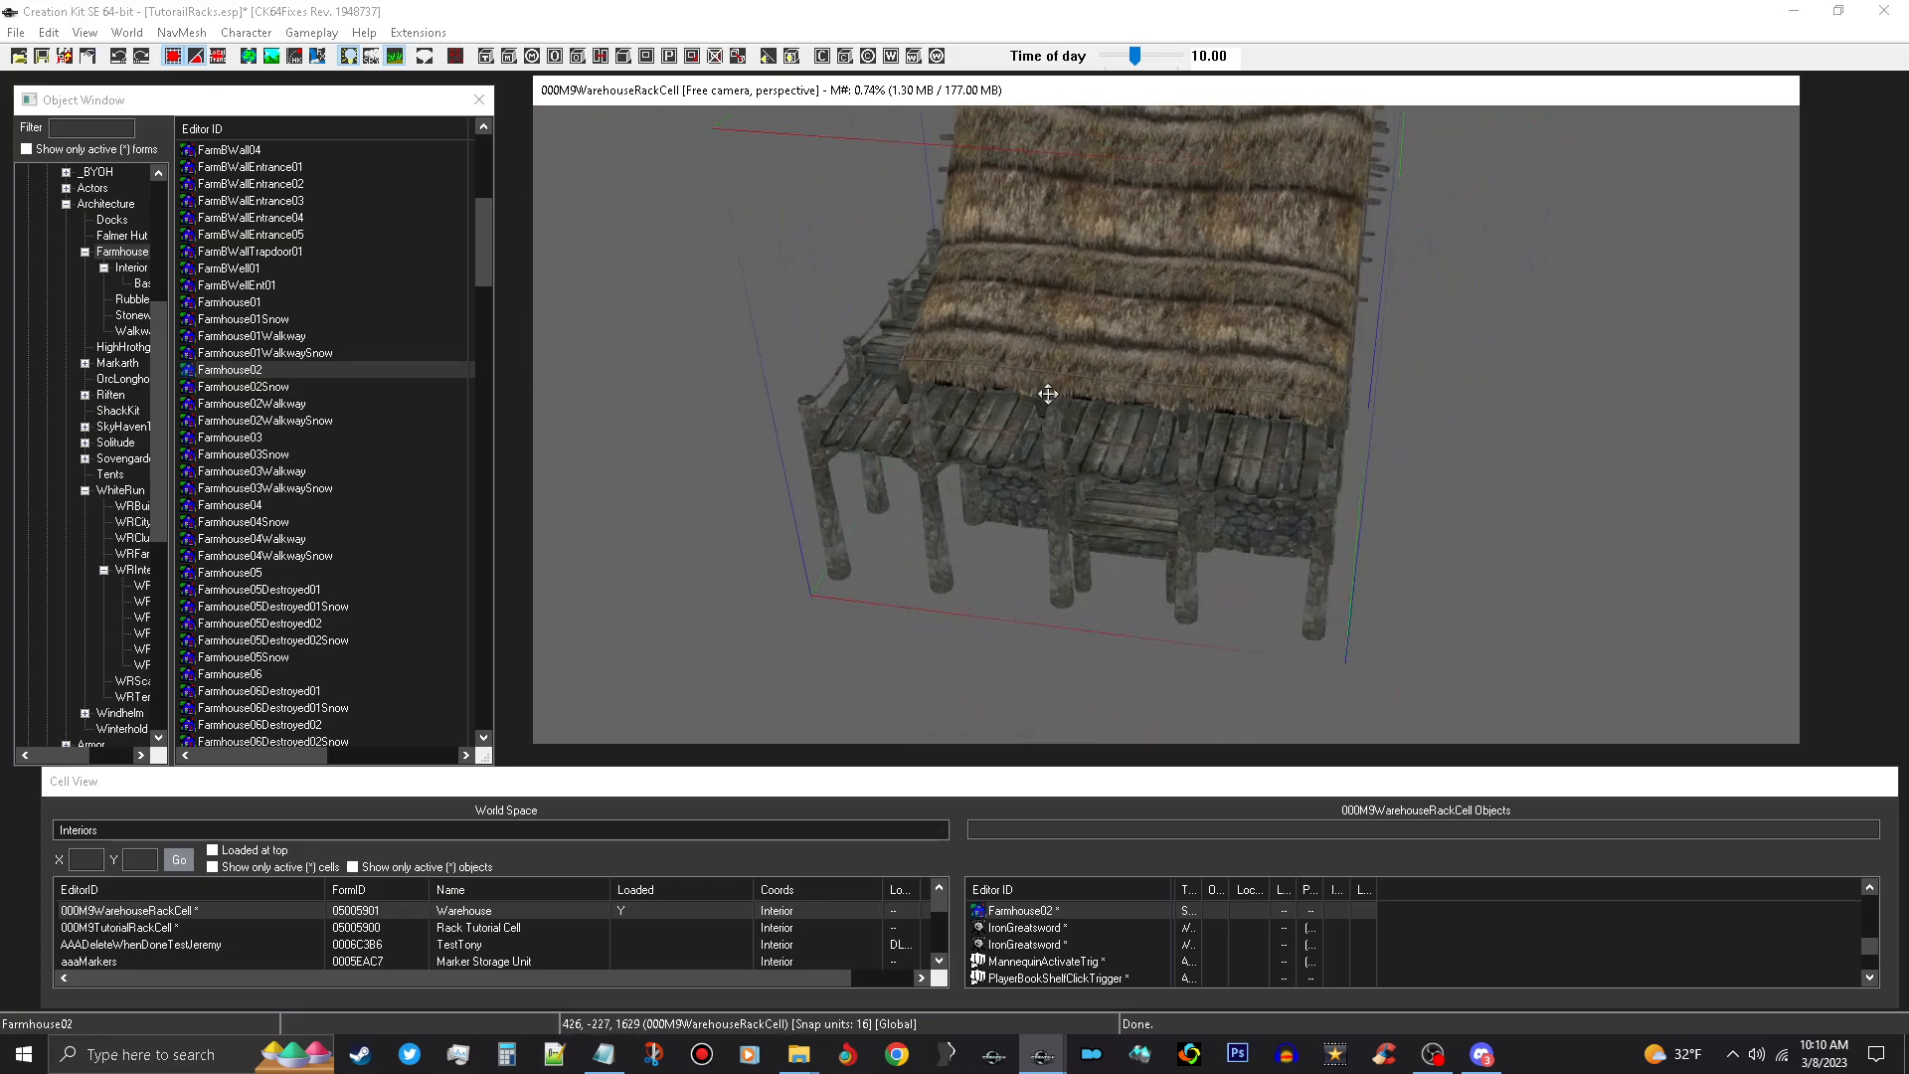
Examine the farmhouse's front side and its ground-level entrance doorway up close.
scroll(1044, 391, up, 3)
scroll(1153, 363, up, 2)
mouse_move(1177, 357)
shift+middle_down()
mouse_move(1197, 337)
mouse_move(1181, 341)
shift+middle_up()
scroll(1181, 341, up, 2)
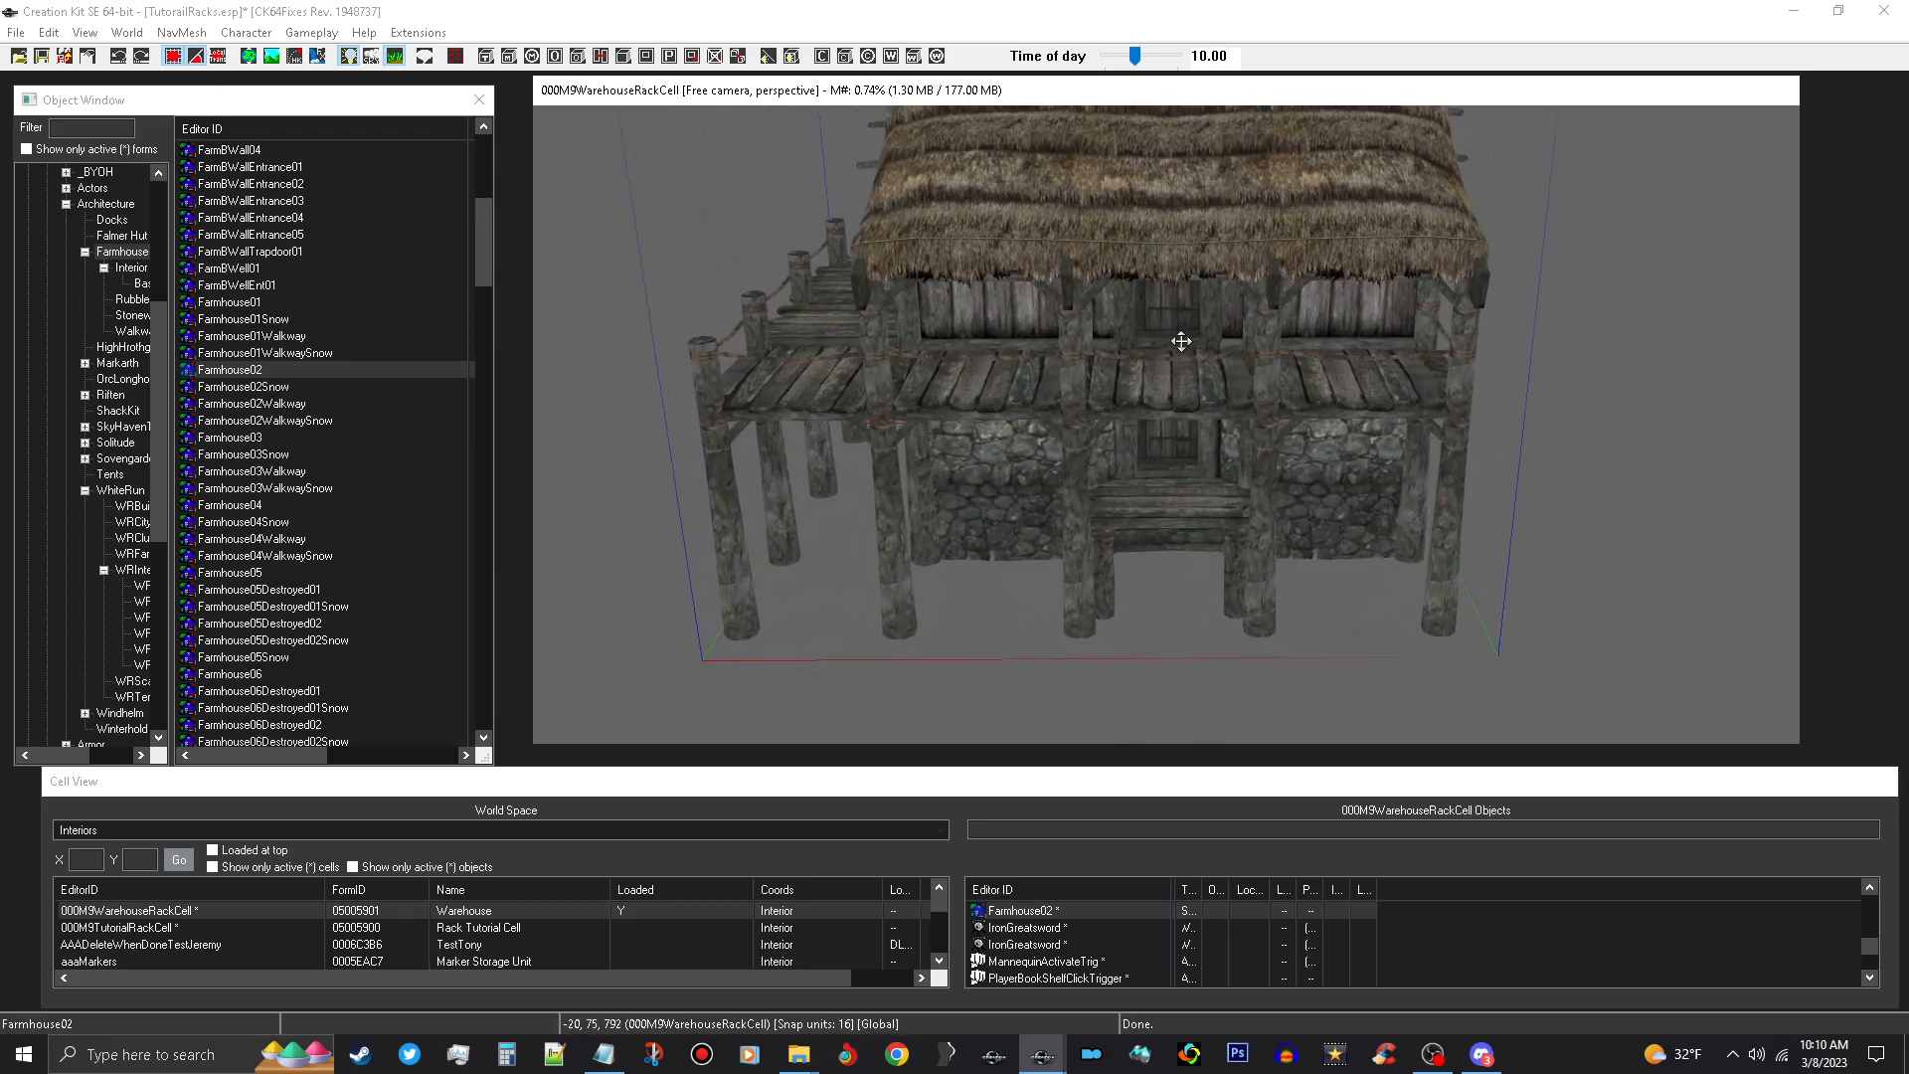
scroll(1181, 341, up, 5)
scroll(1182, 341, up, 1)
middle_drag(1209, 286, 1213, 362)
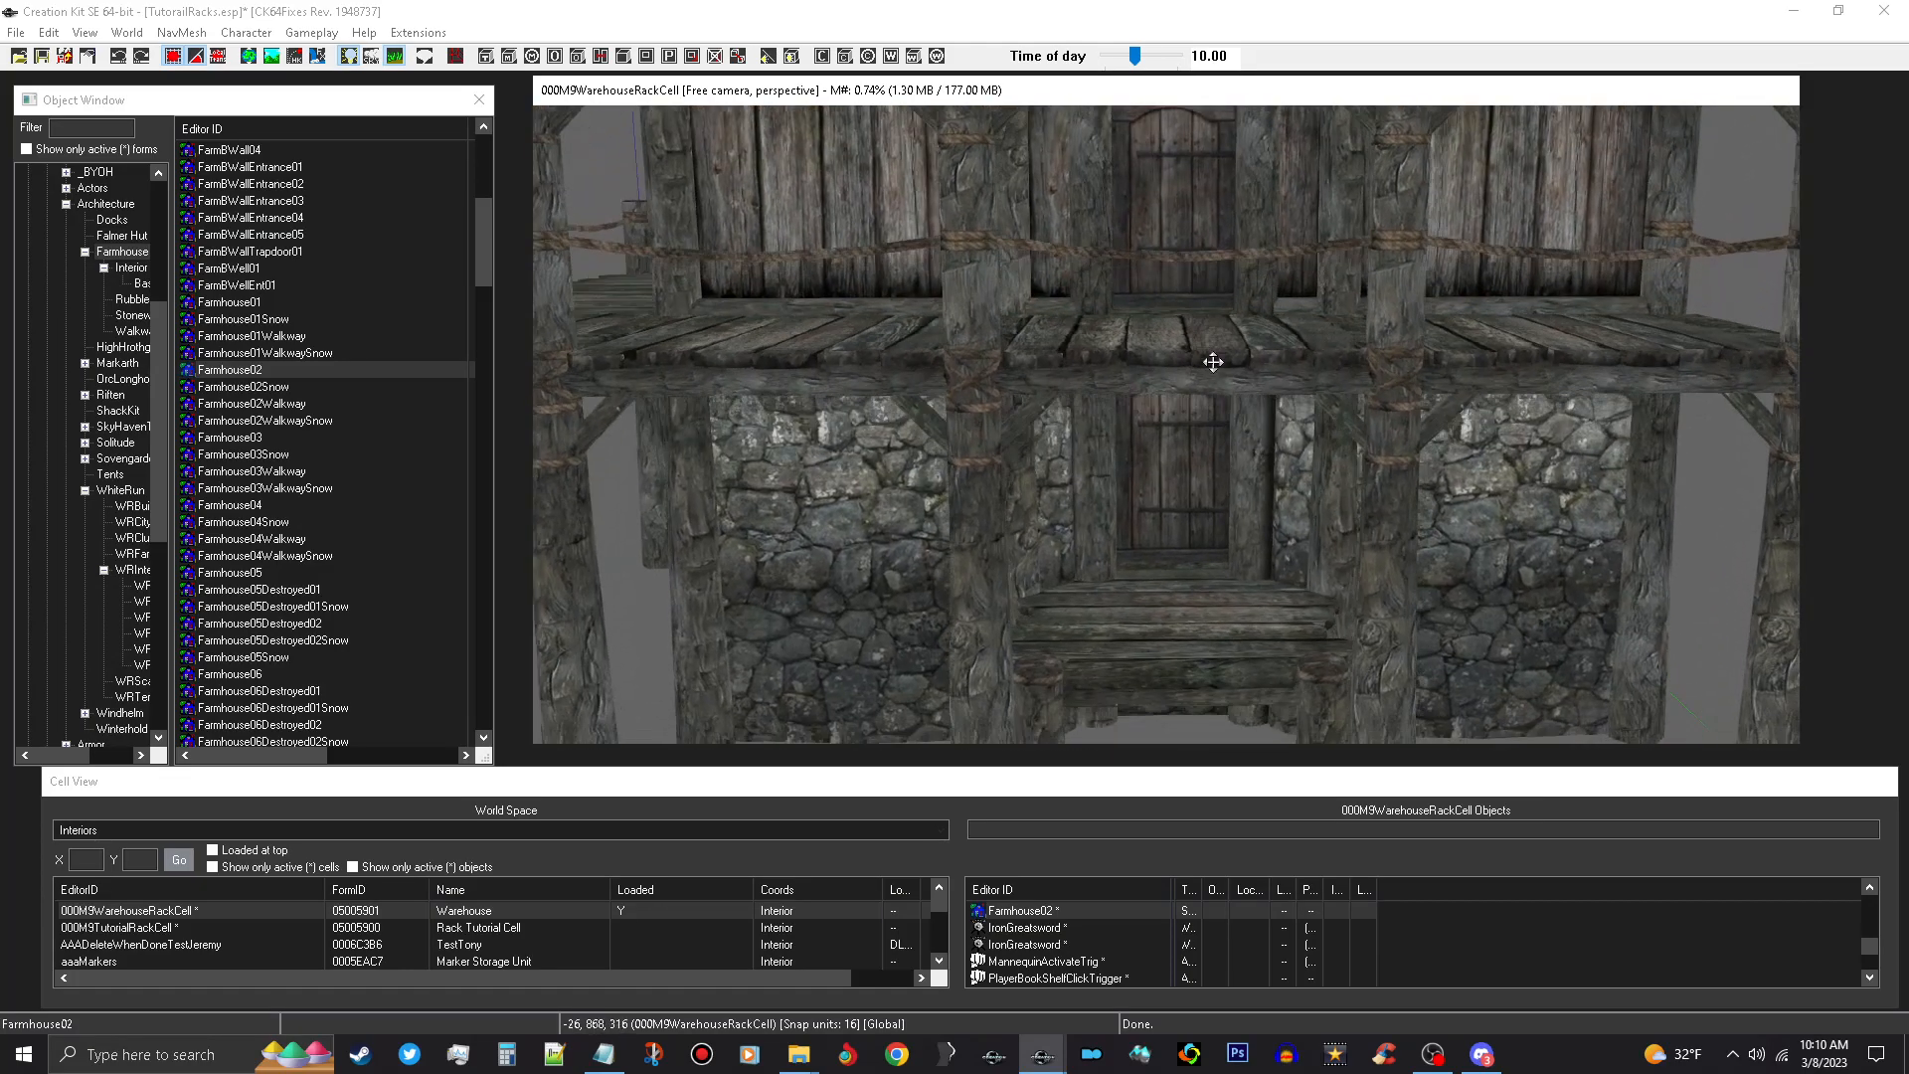
scroll(1209, 360, up, 6)
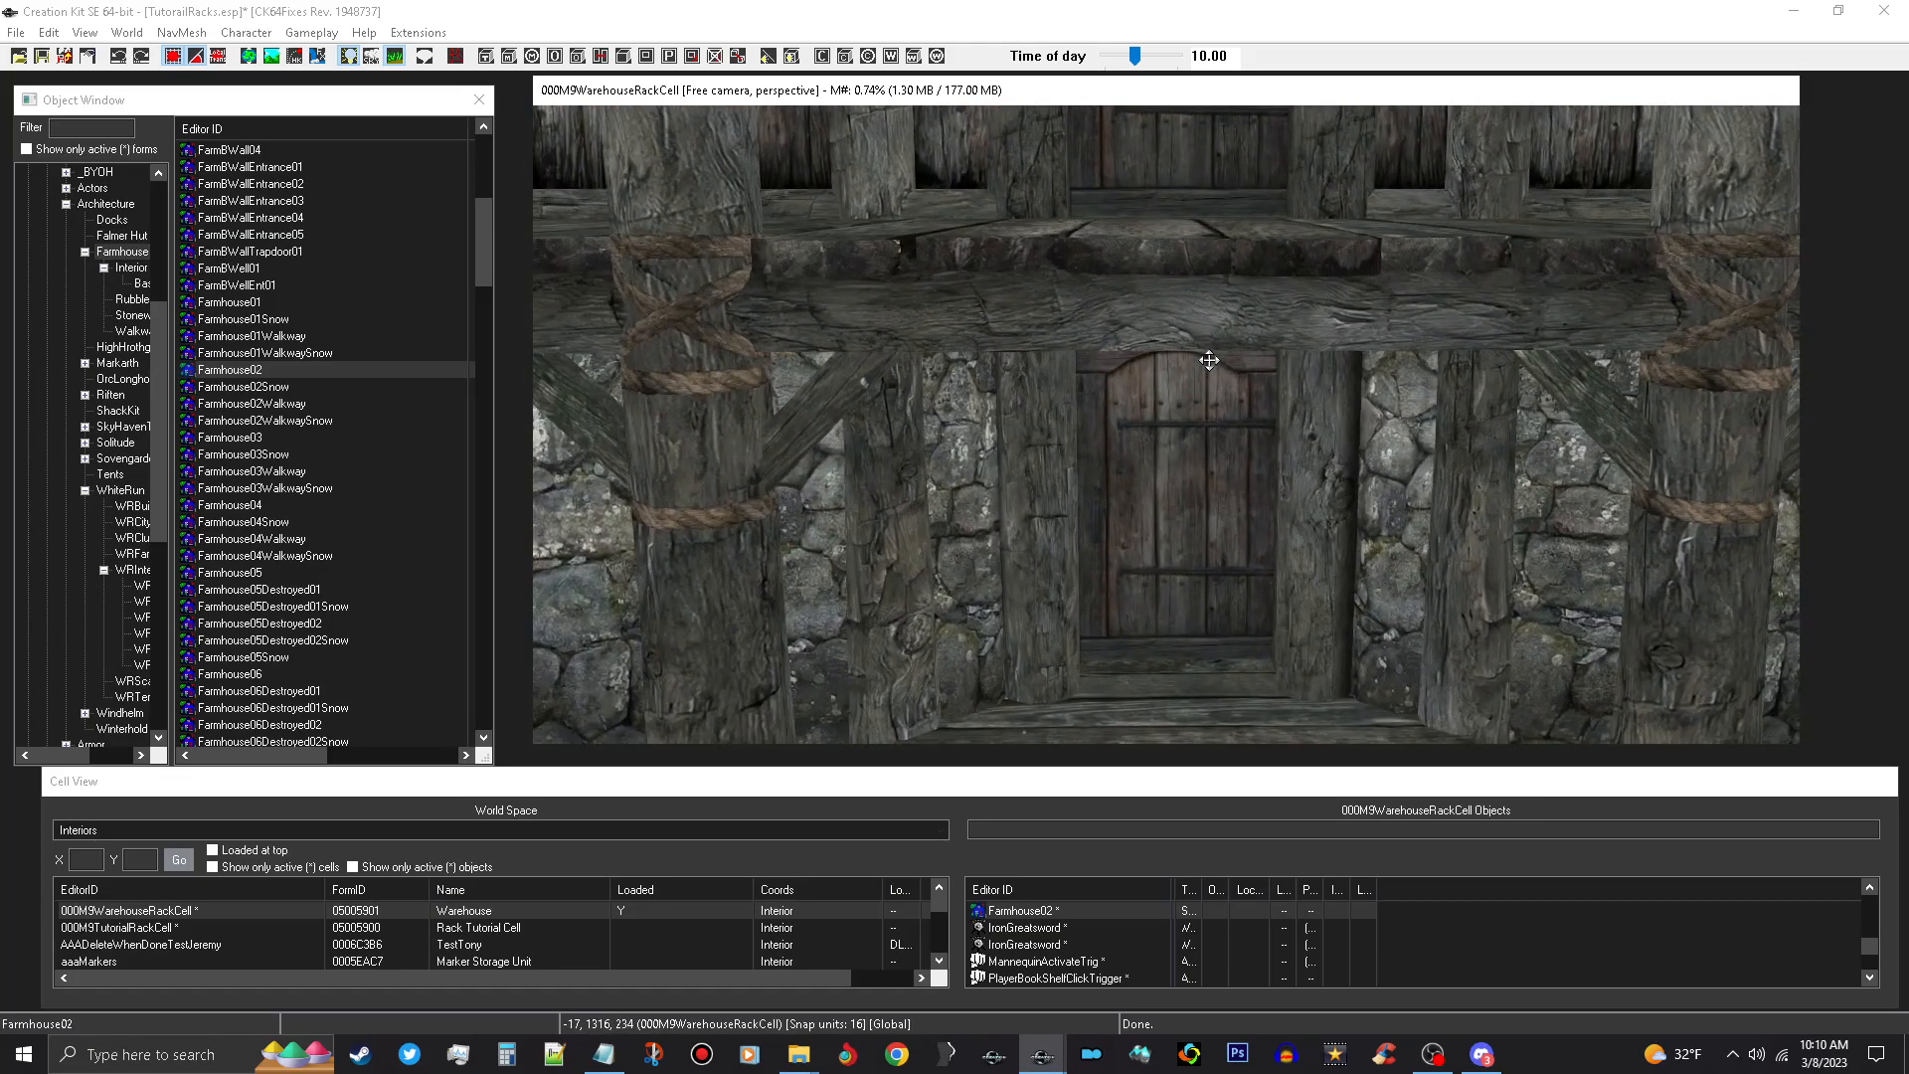
middle_drag(1235, 457, 1218, 430)
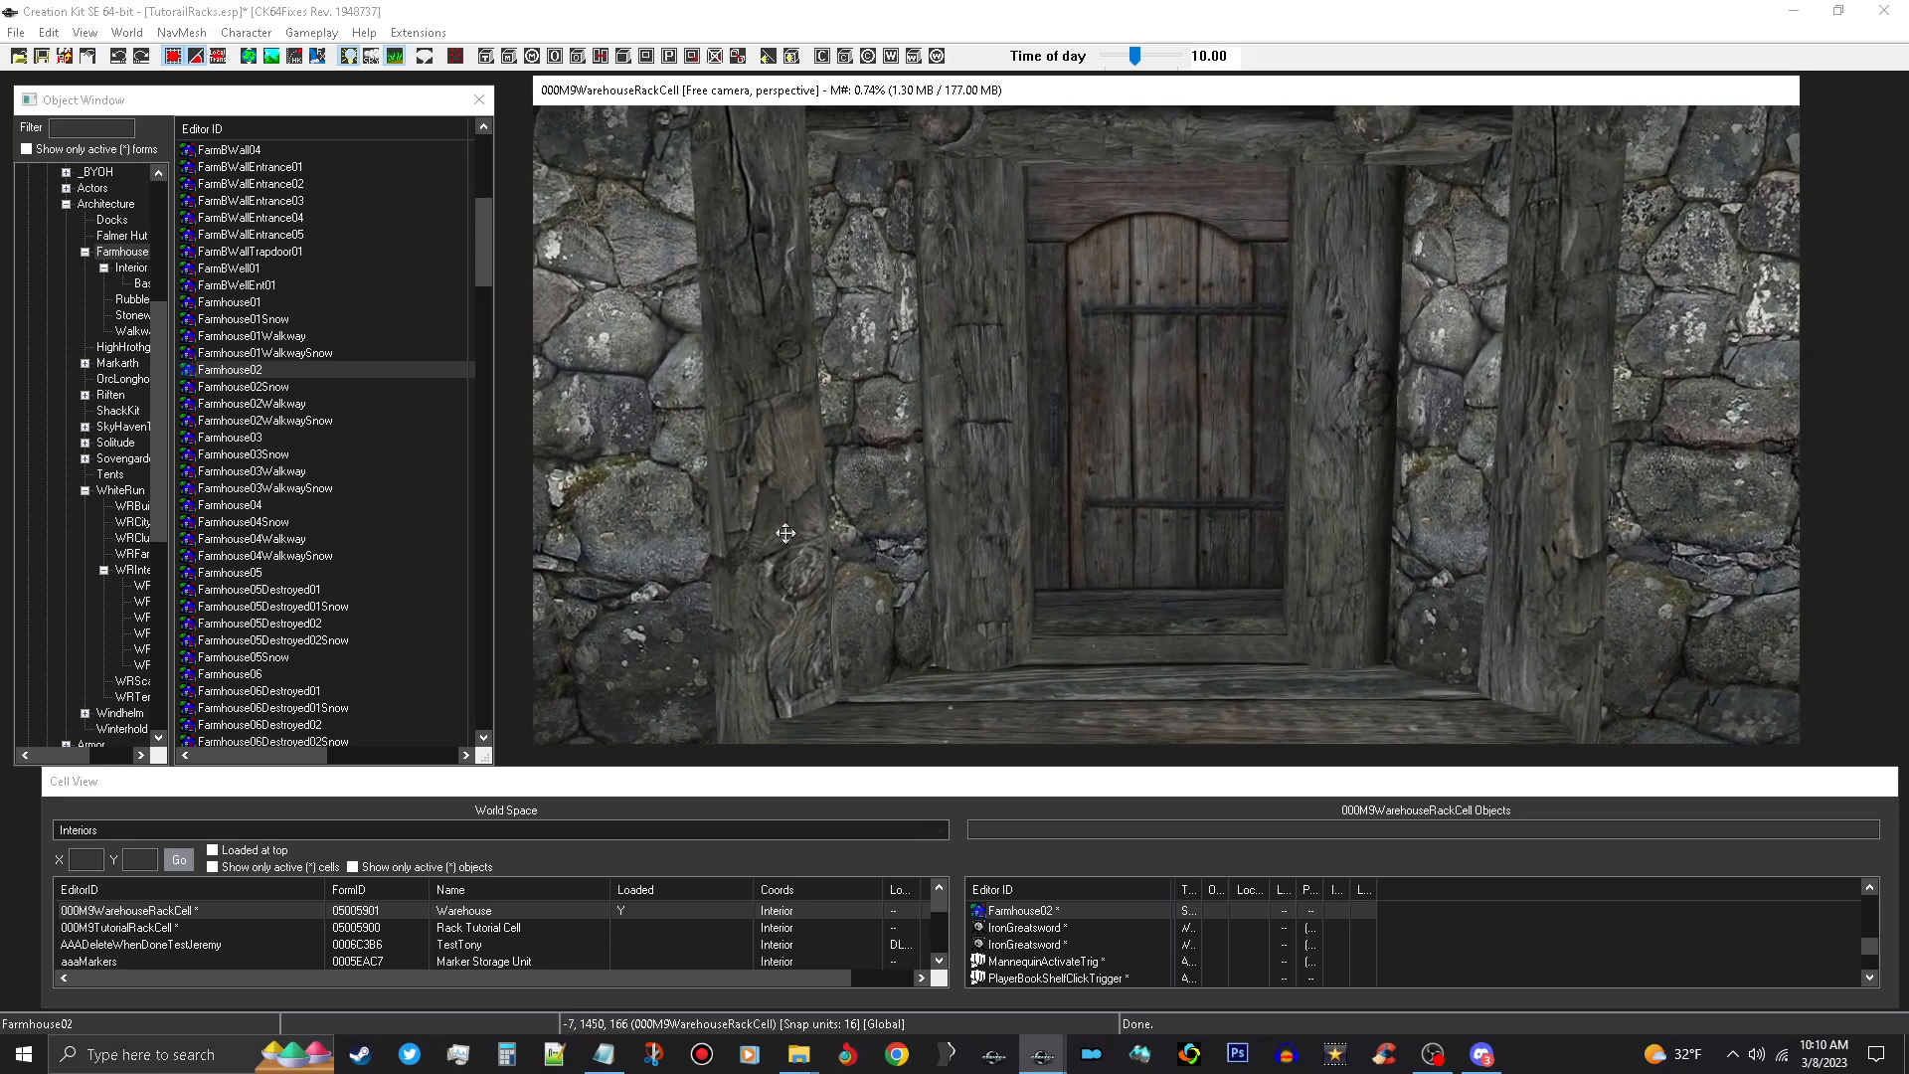
Switch the object list from the static architecture to the Door category and filter it by "farm".
click(67, 205)
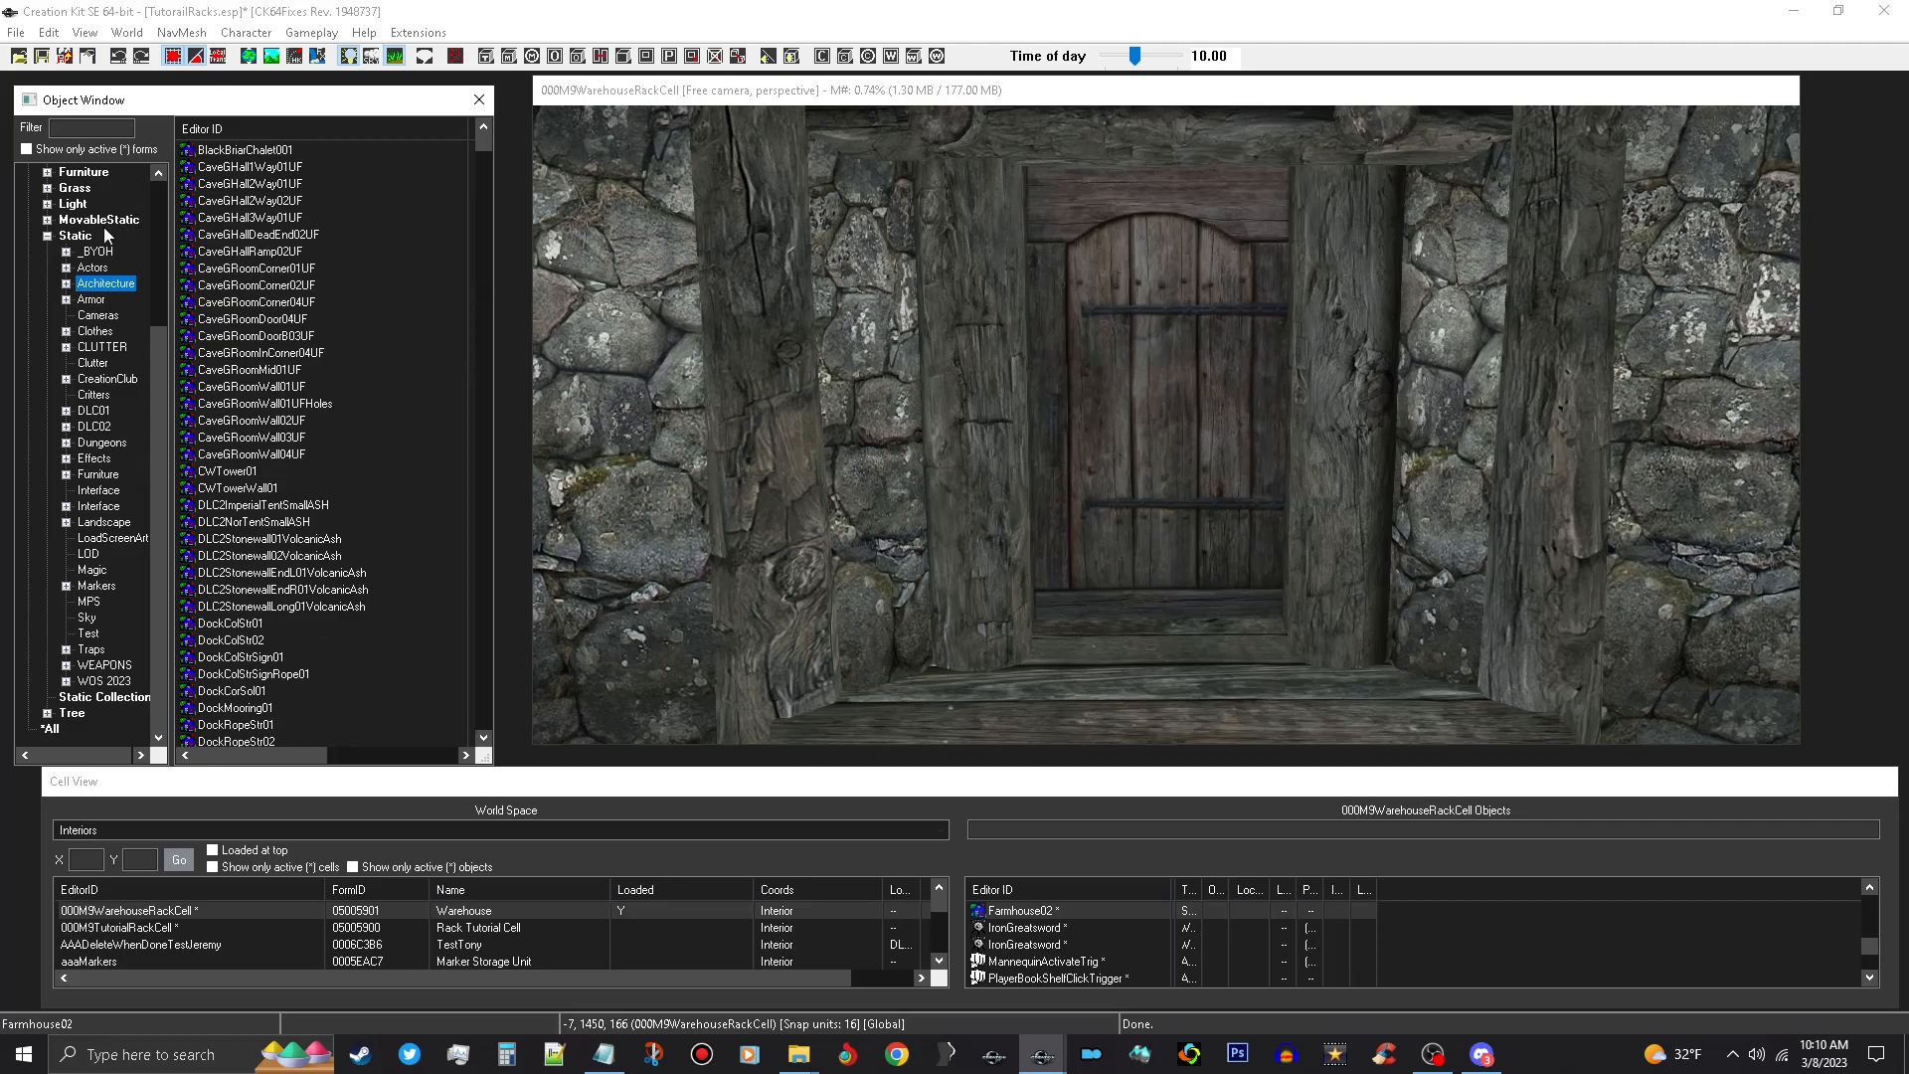
click(47, 235)
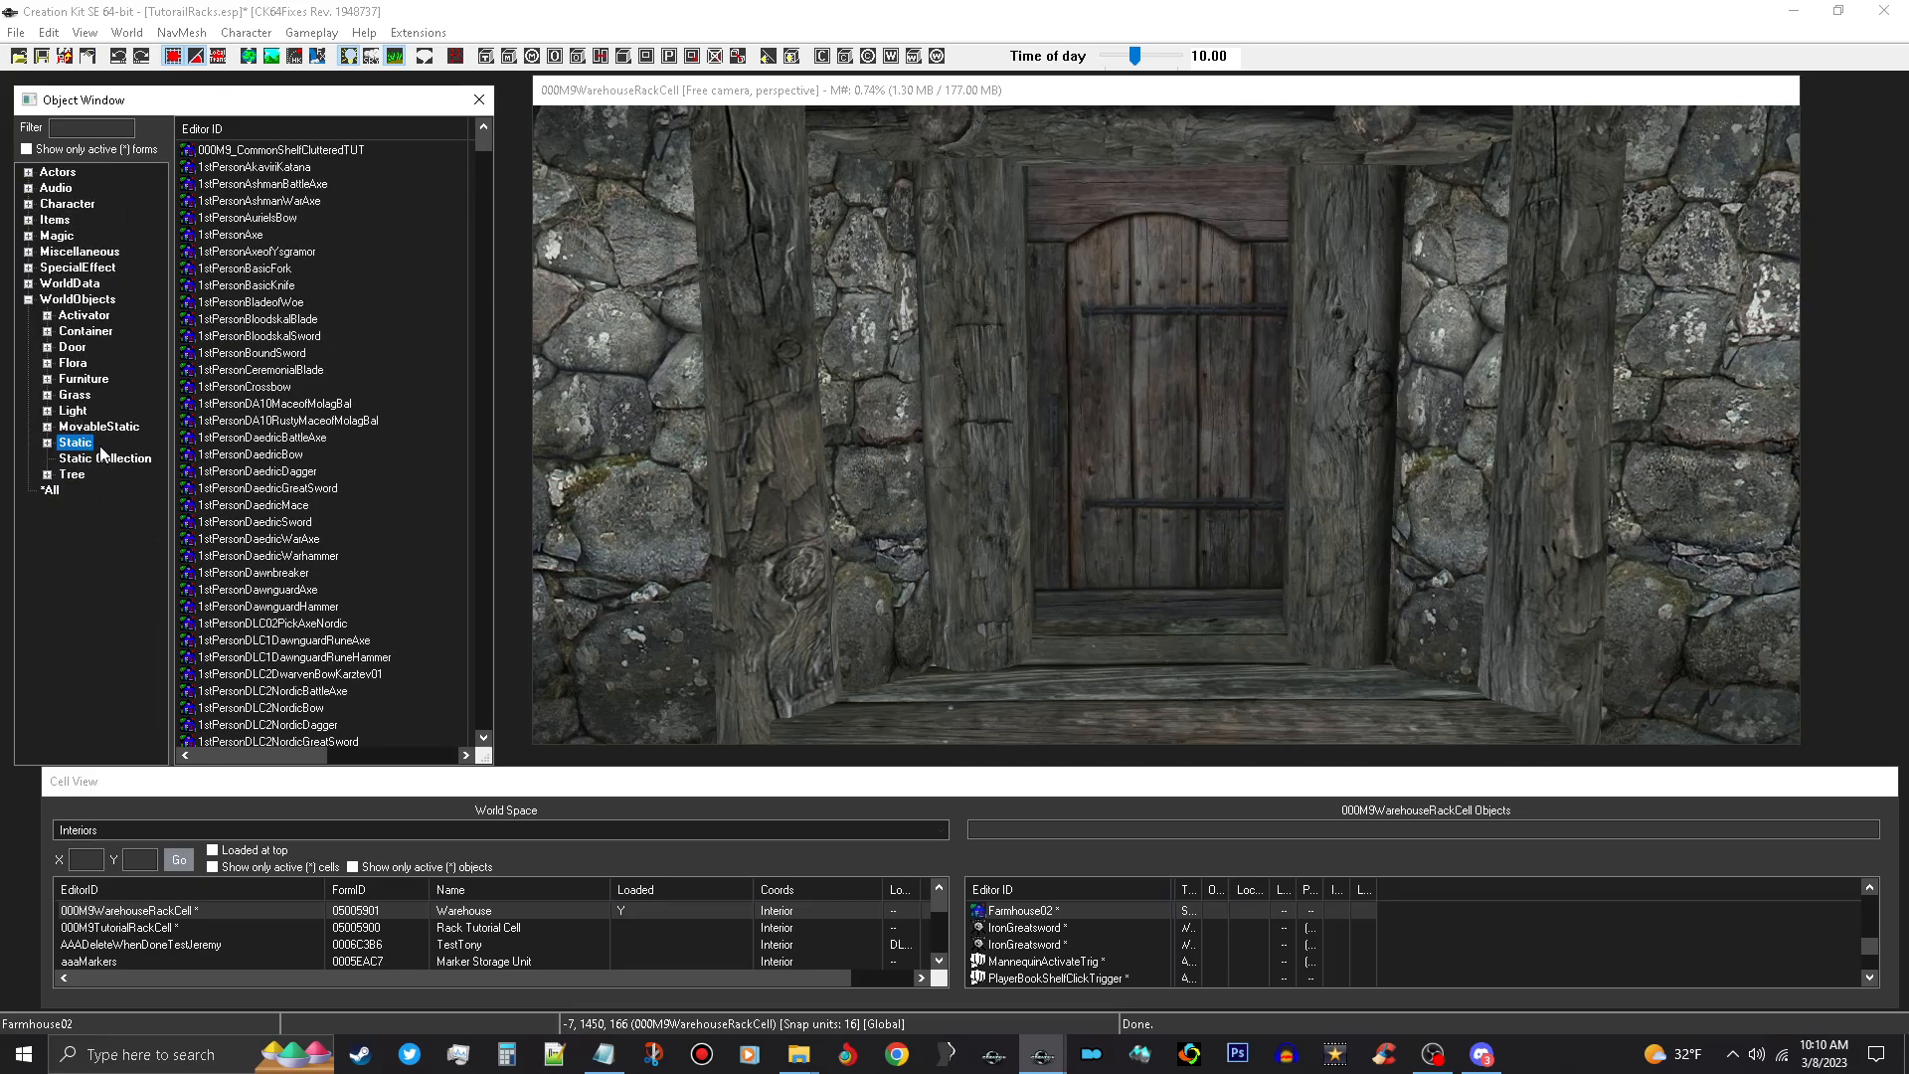
click(79, 348)
click(102, 127)
text(farm)
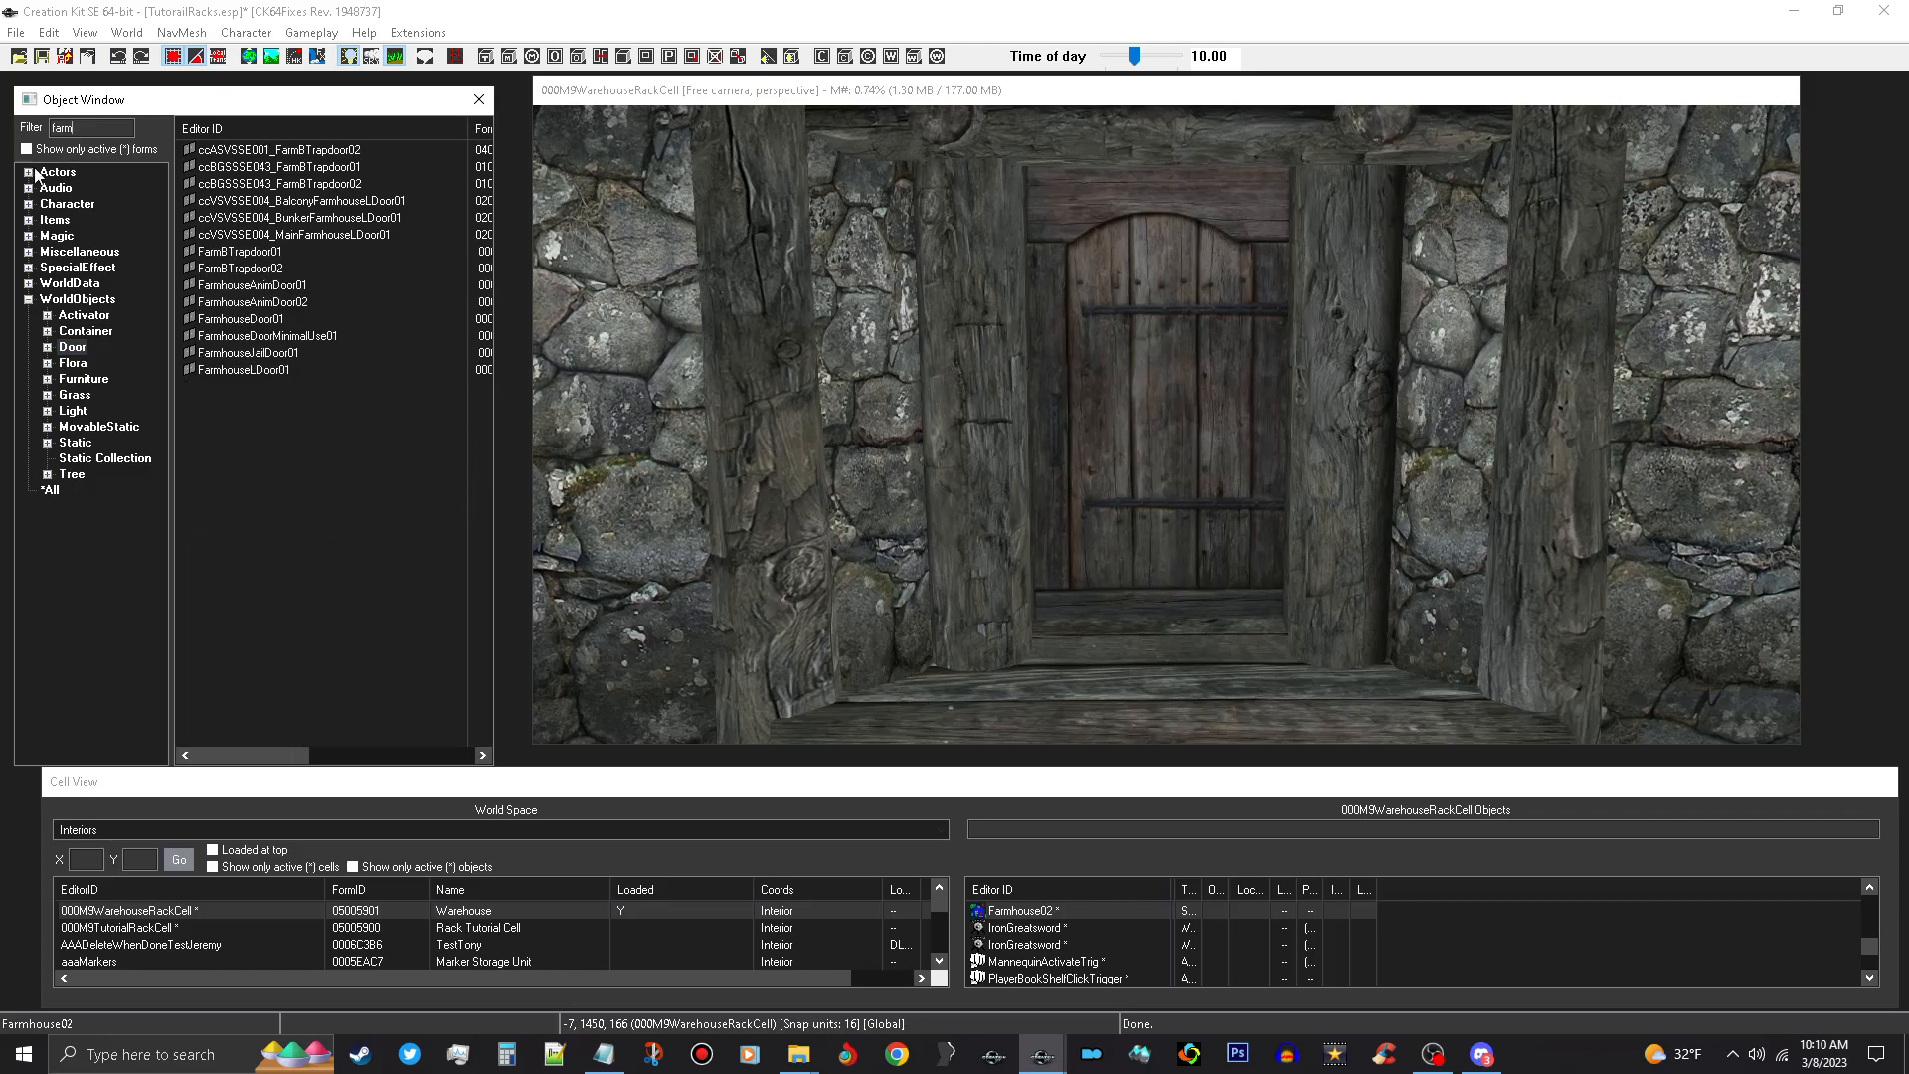
Preview the FarmhouseLDoor01 door from several angles and close the preview.
click(269, 371)
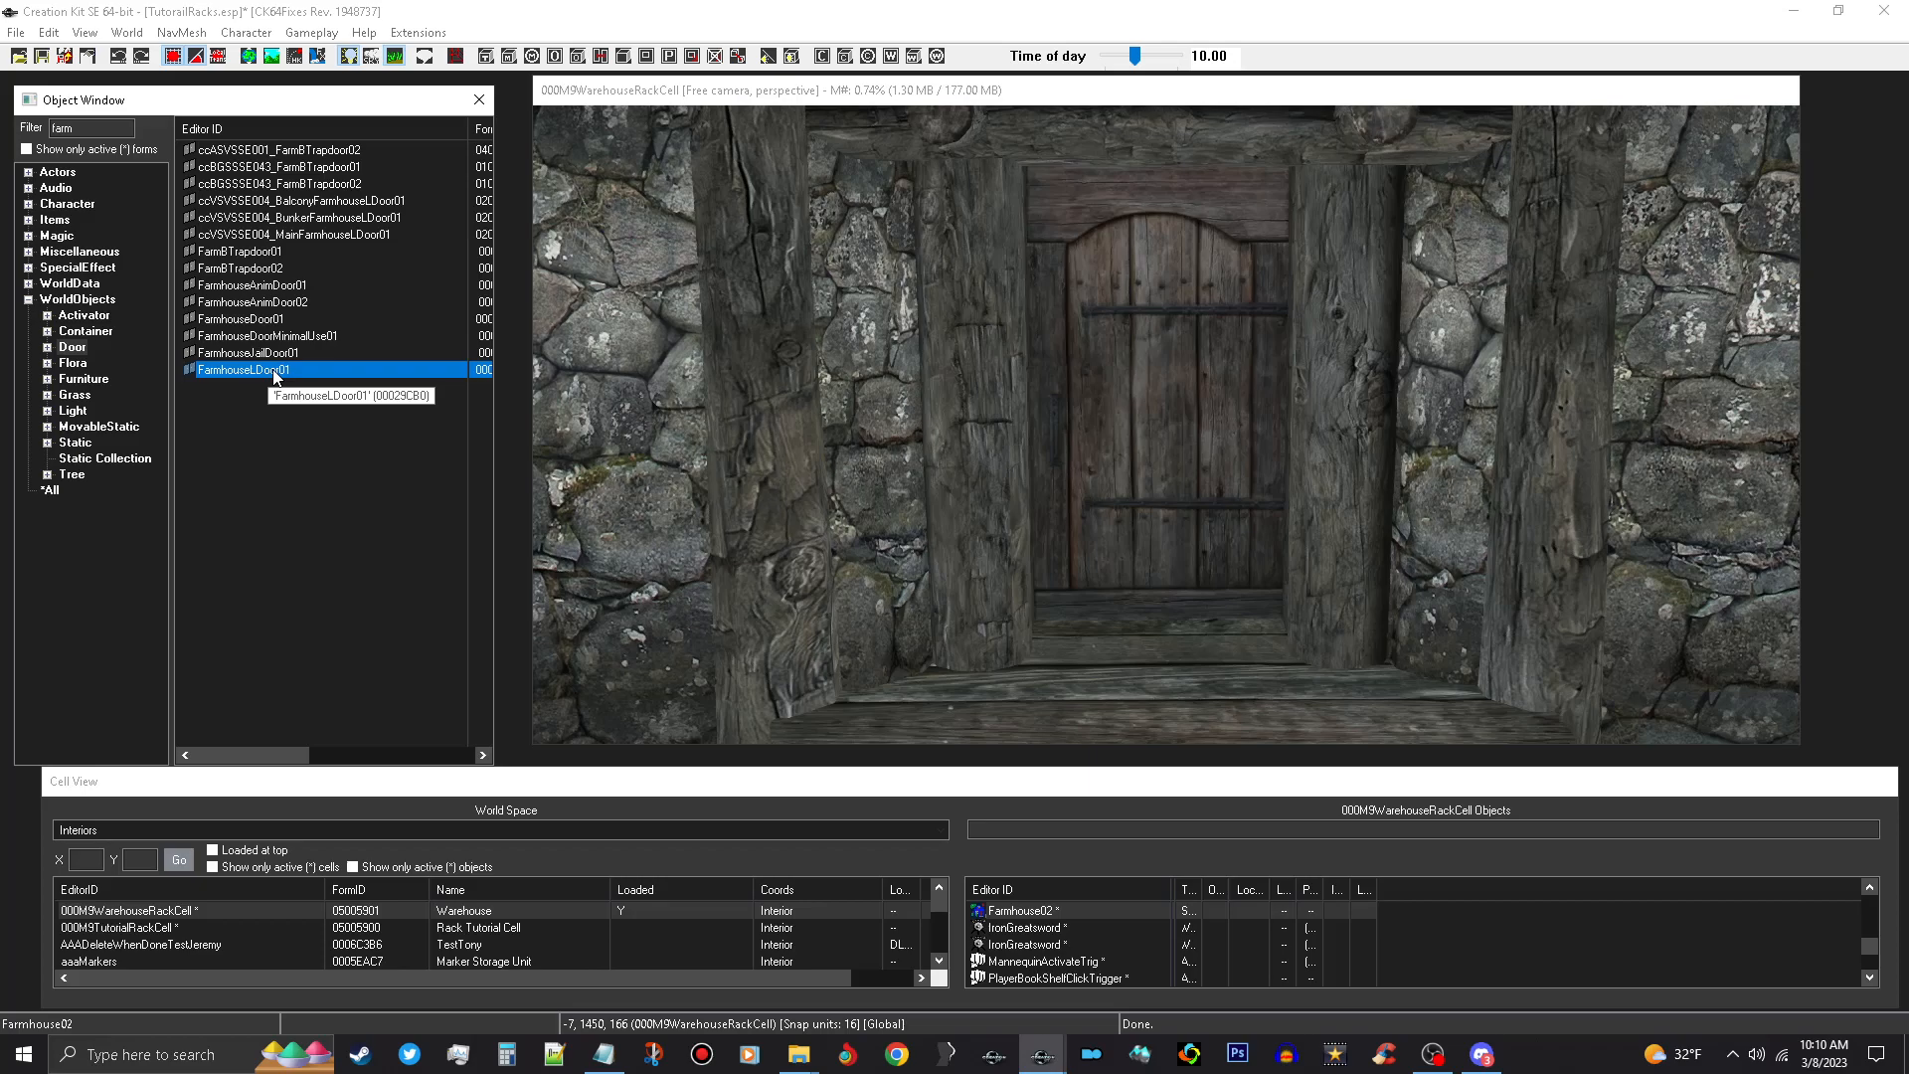
right_click(276, 376)
click(382, 471)
drag(1039, 458, 1174, 402)
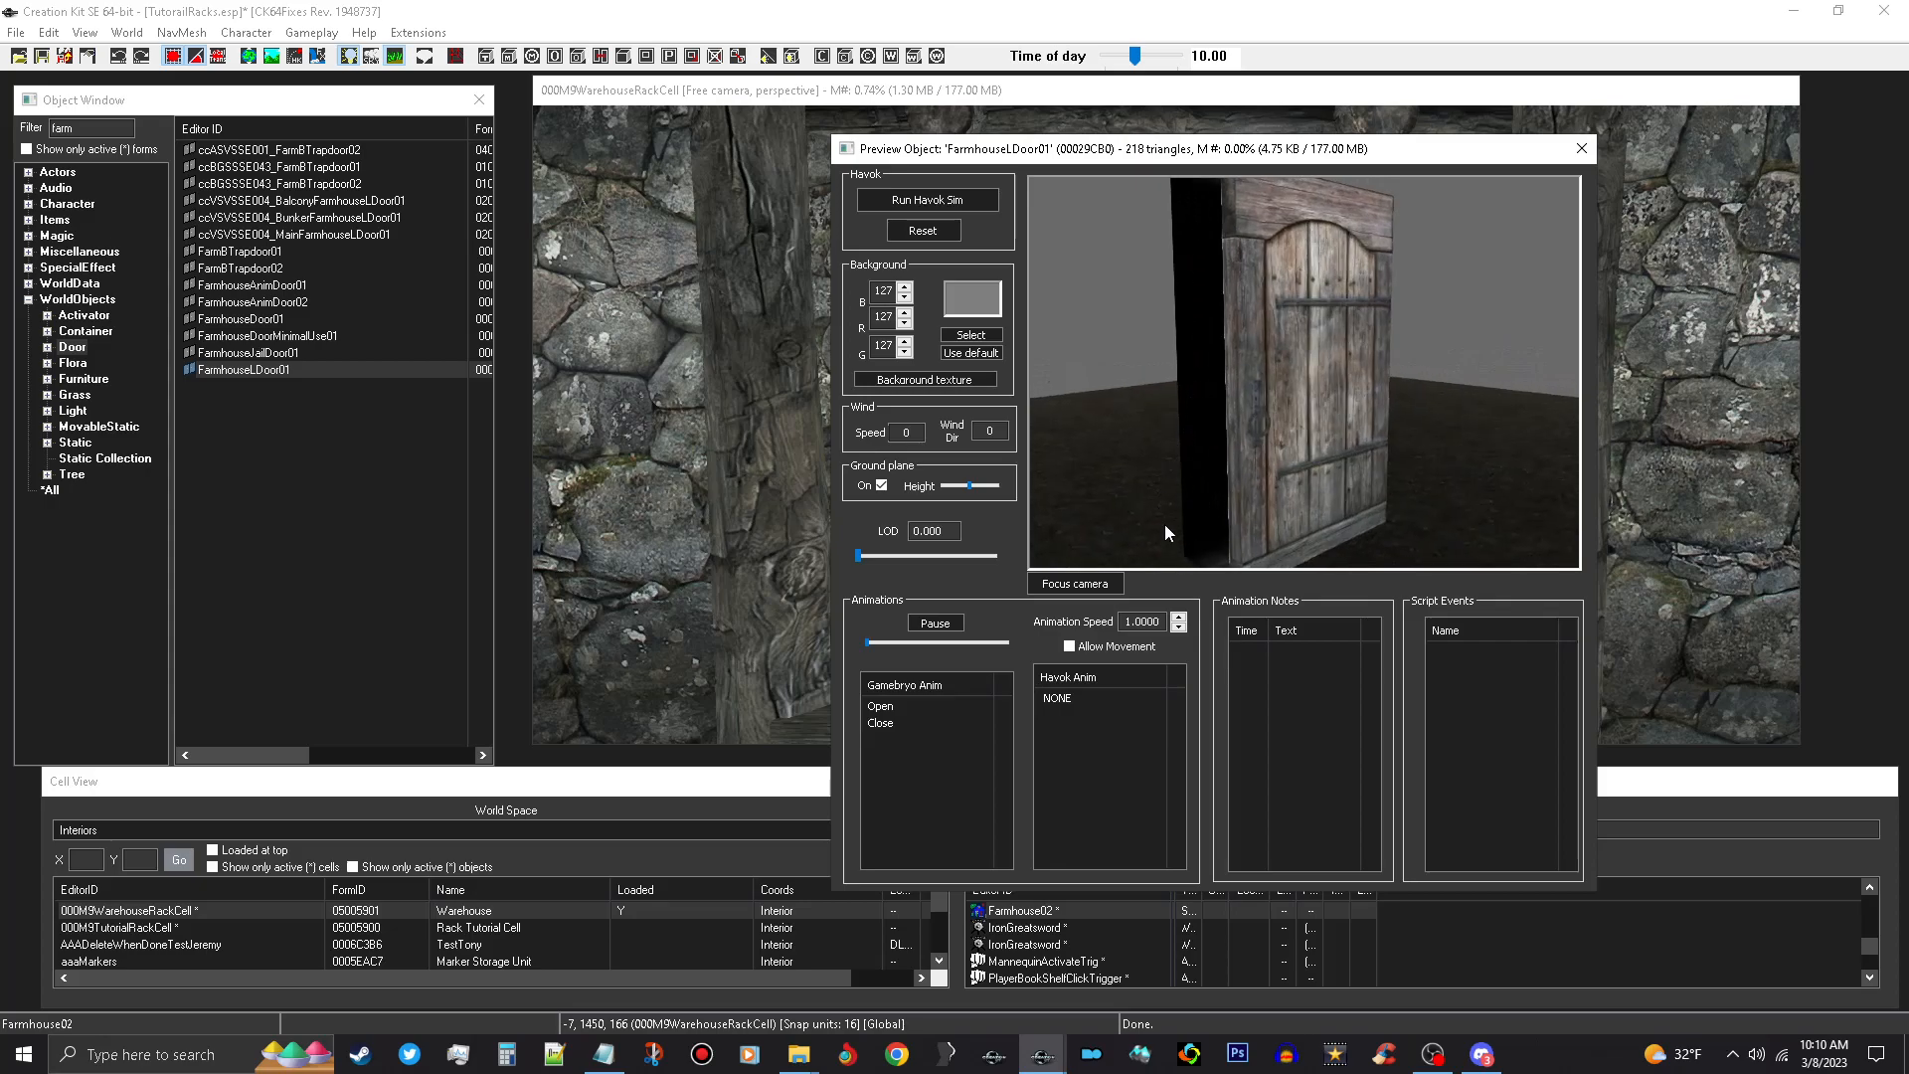
click(1581, 148)
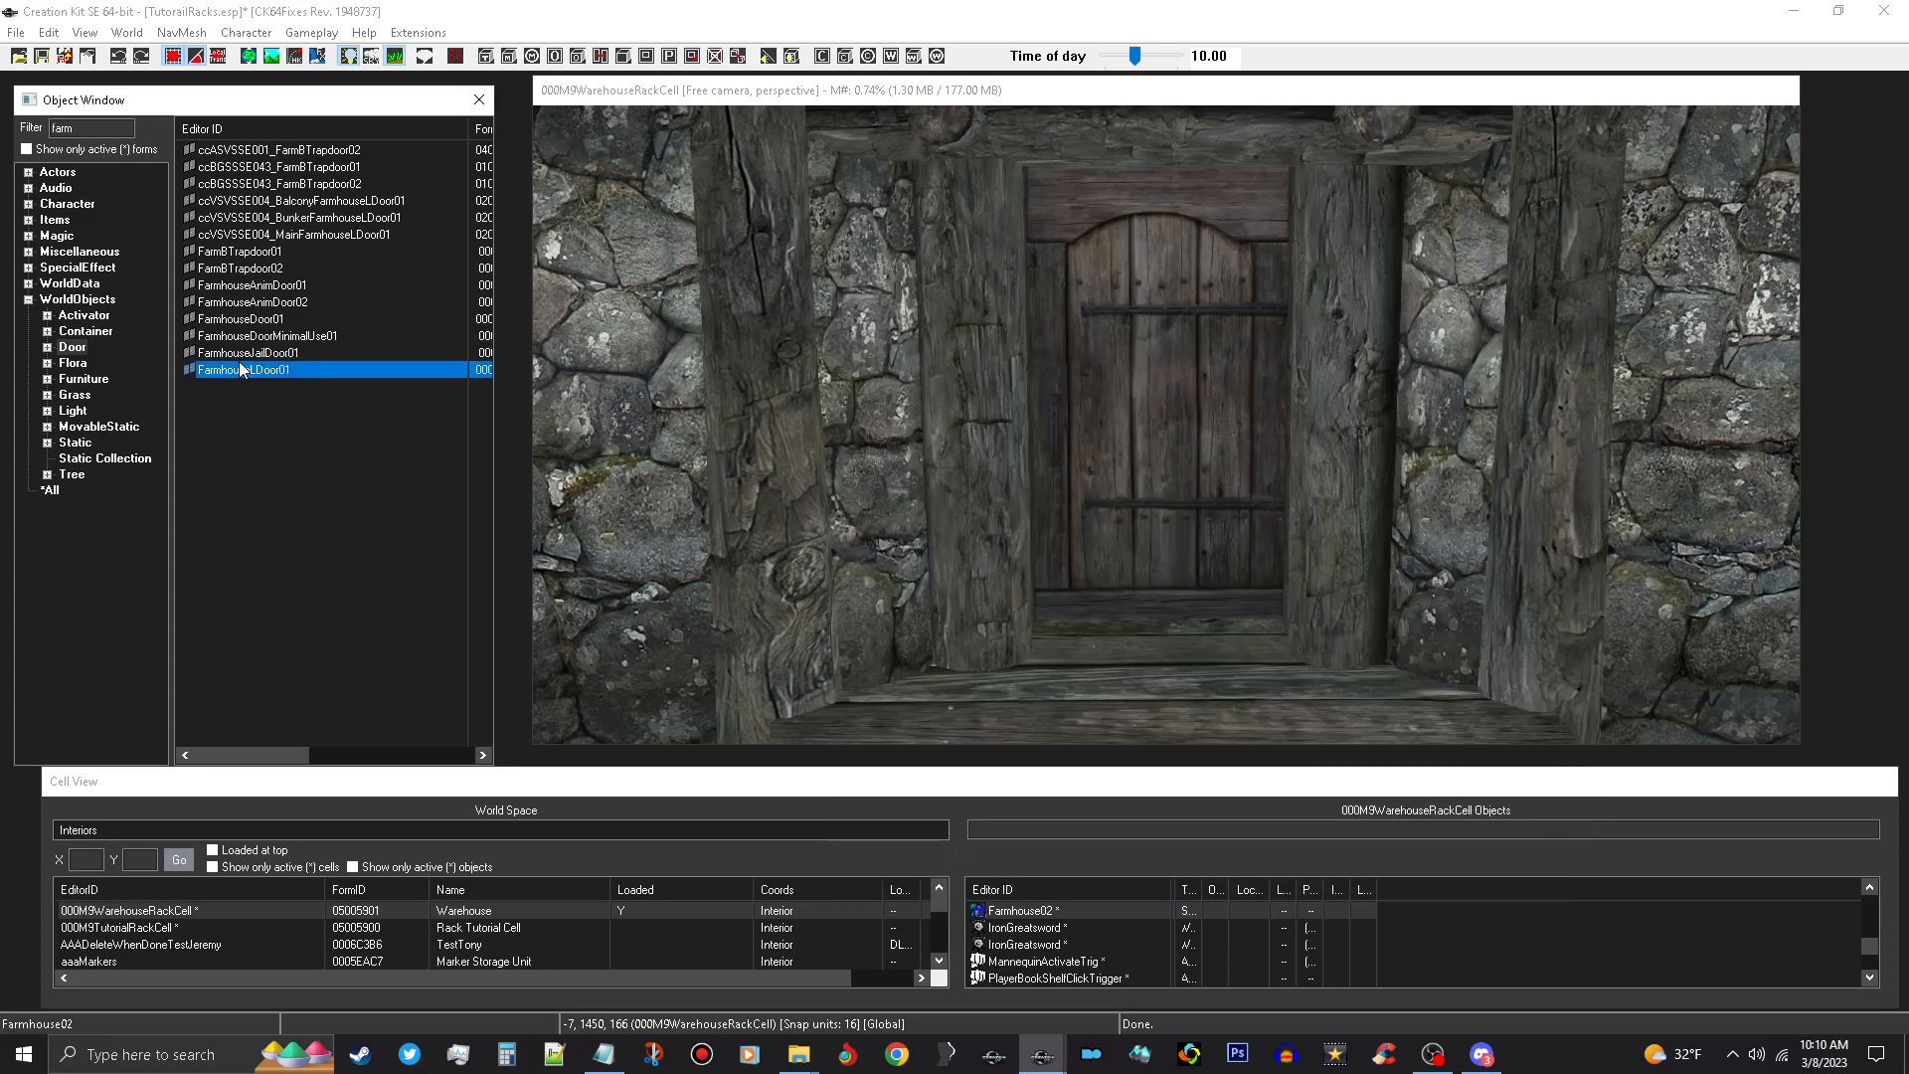
Place a FarmhouseLDoor01 door in the farmhouse's ground-level doorway and shift it roughly into the frame.
drag(275, 378, 1169, 664)
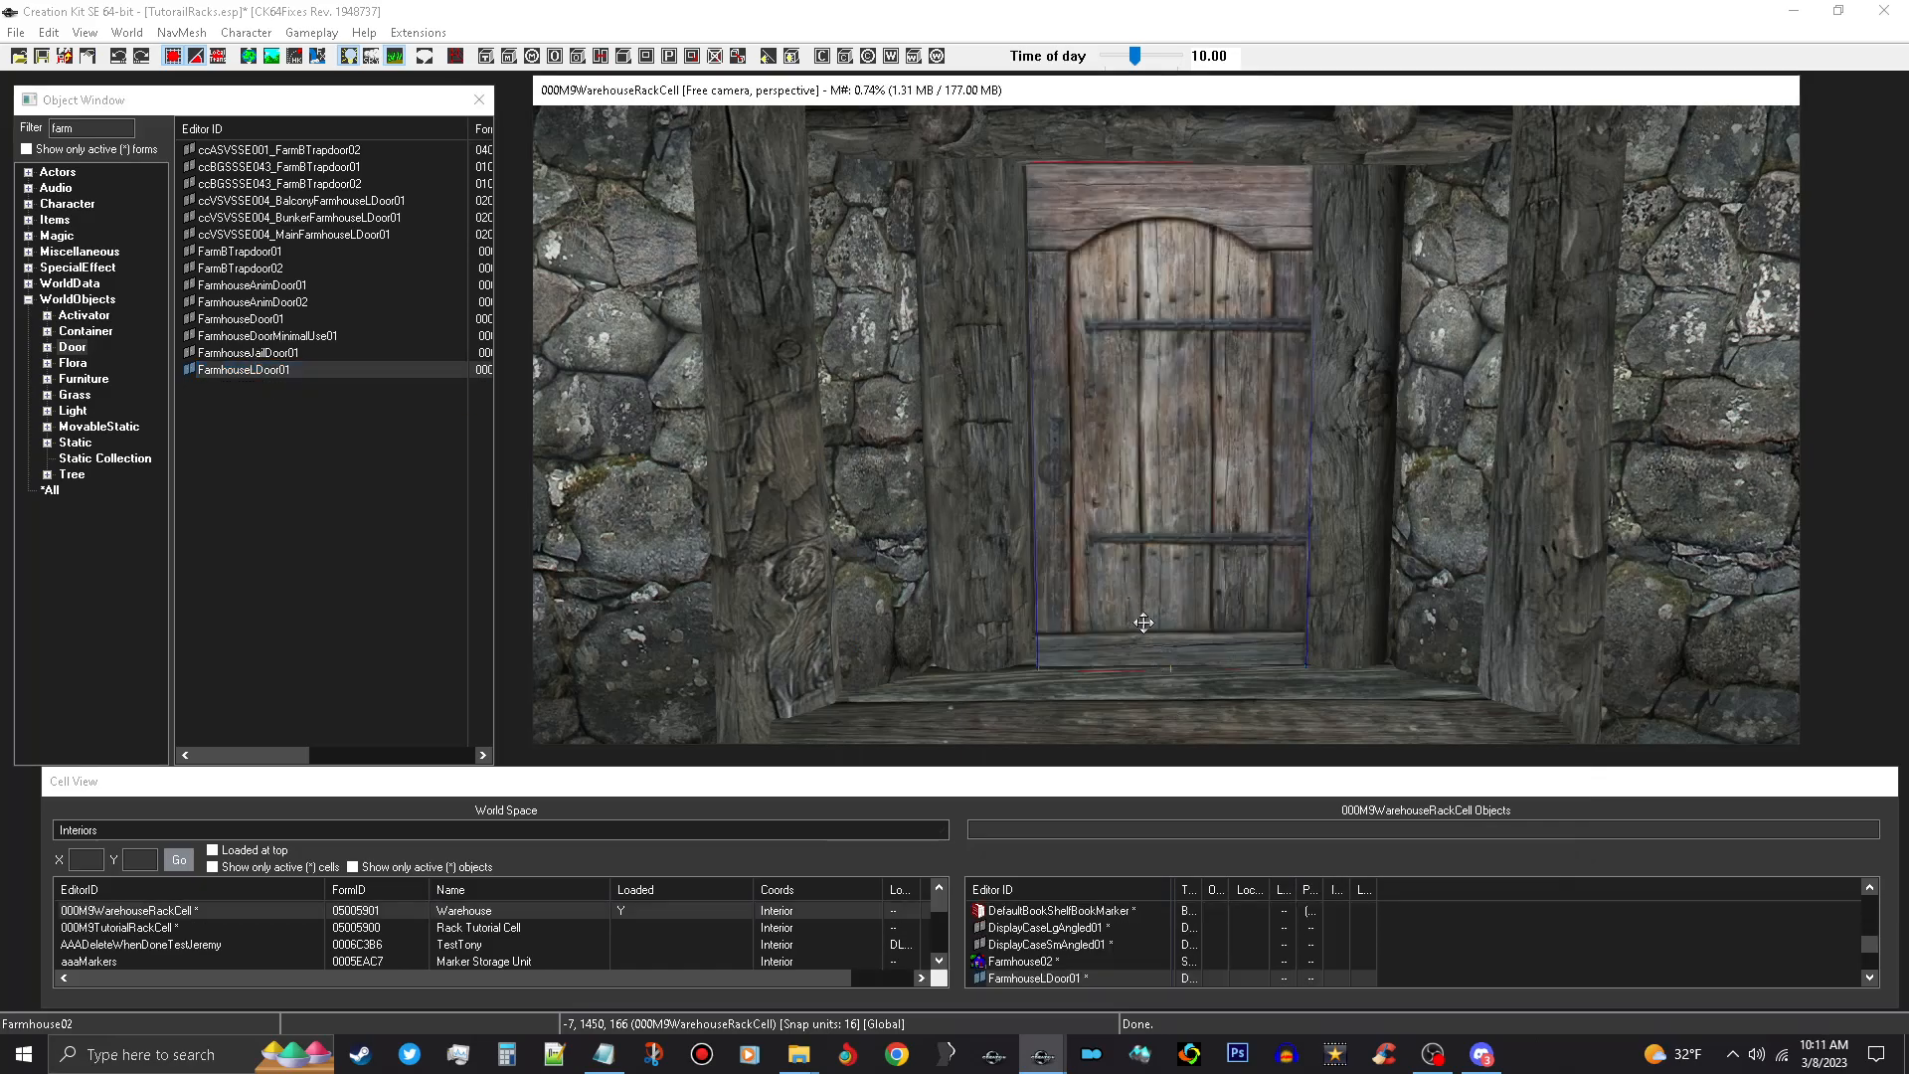
scroll(1143, 623, up, 1)
shift+middle_drag(1143, 623, 1139, 635)
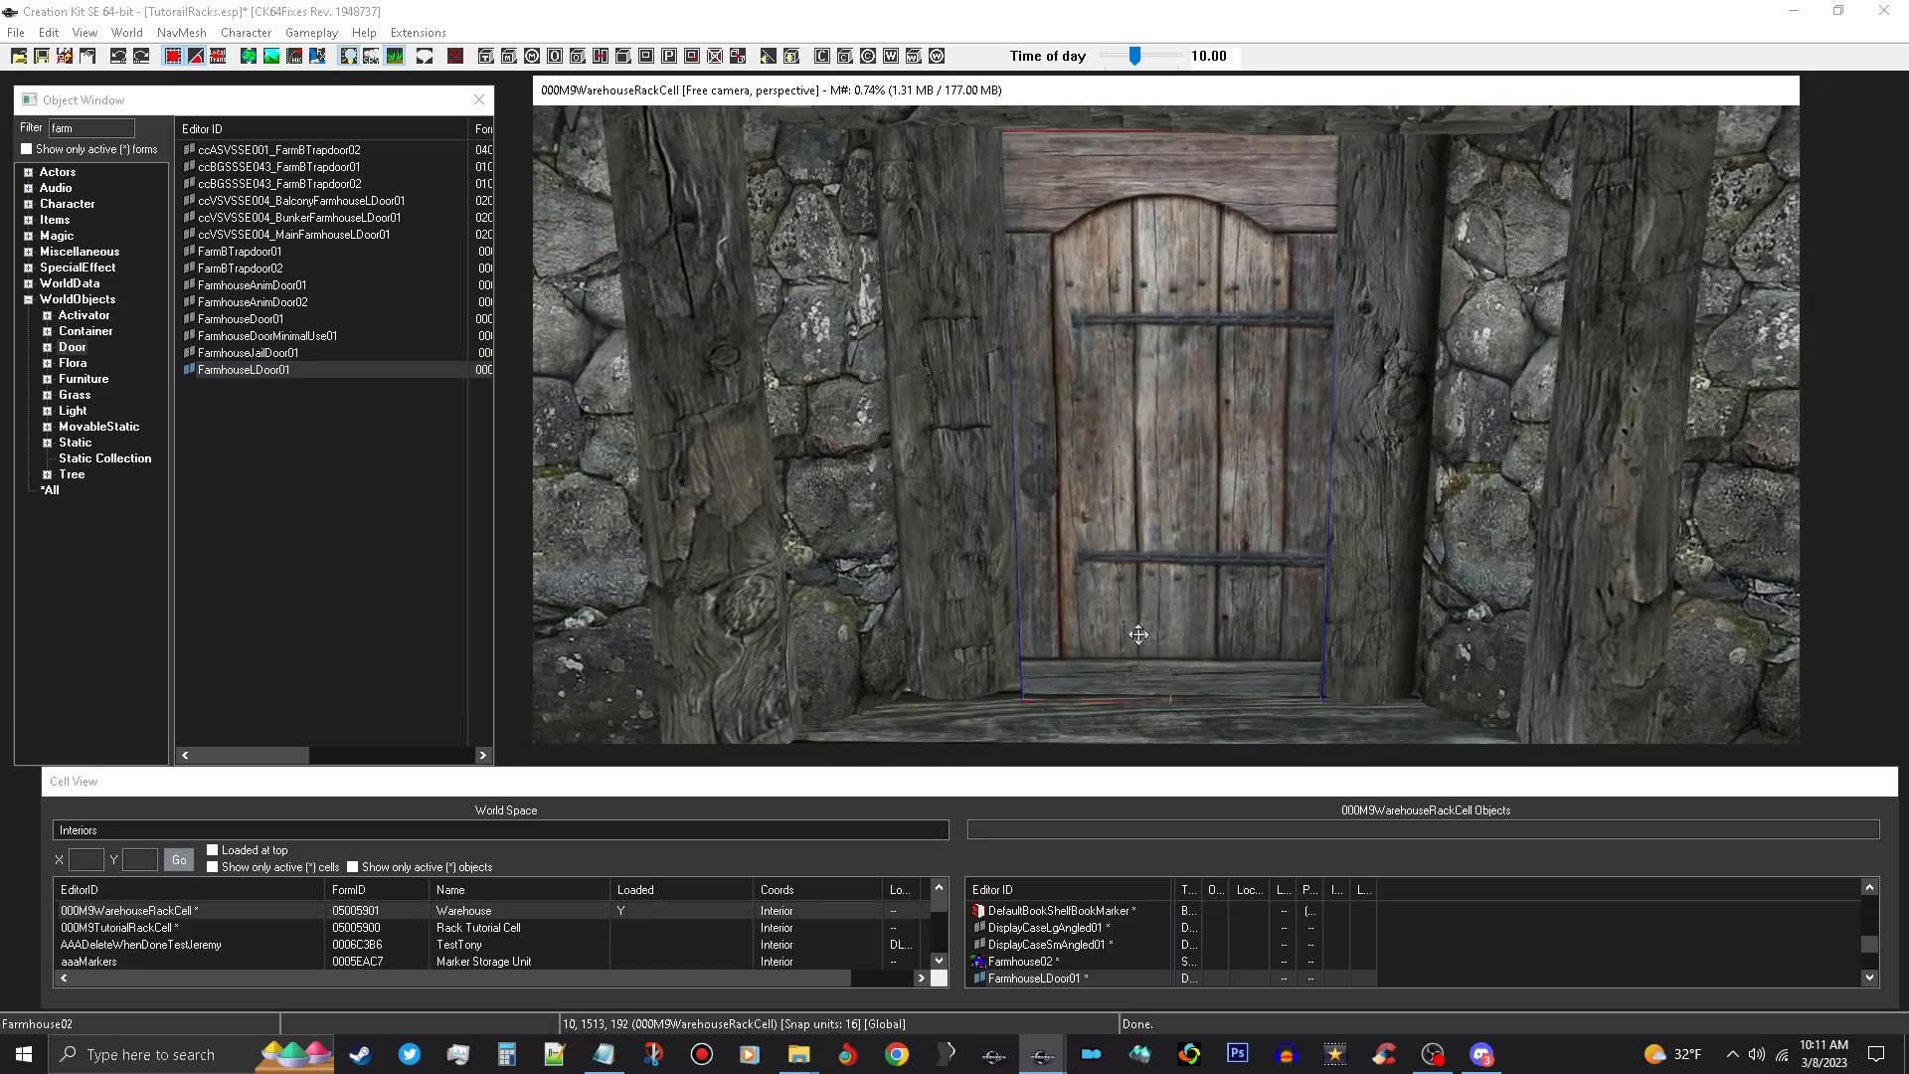
drag(1138, 634, 1128, 611)
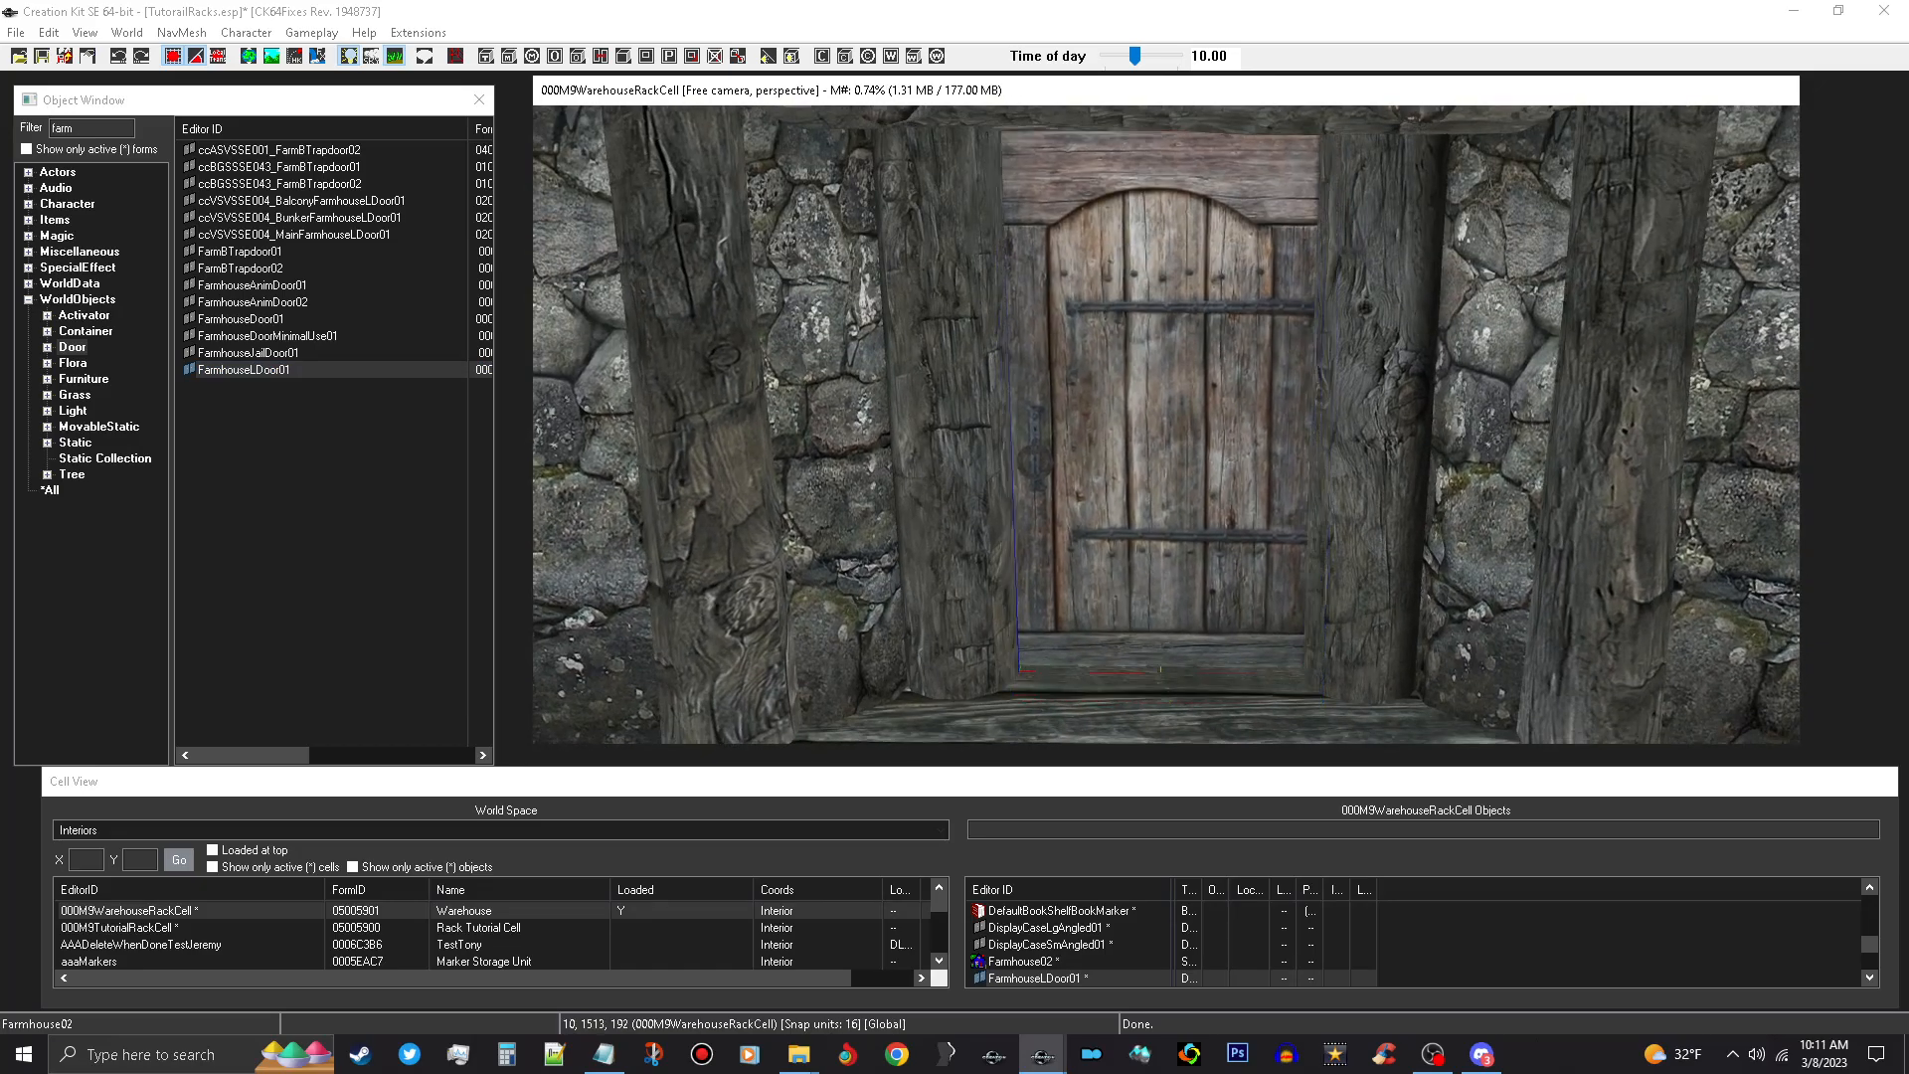
shift+middle_drag(1131, 605, 1170, 549)
scroll(1089, 607, up, 2)
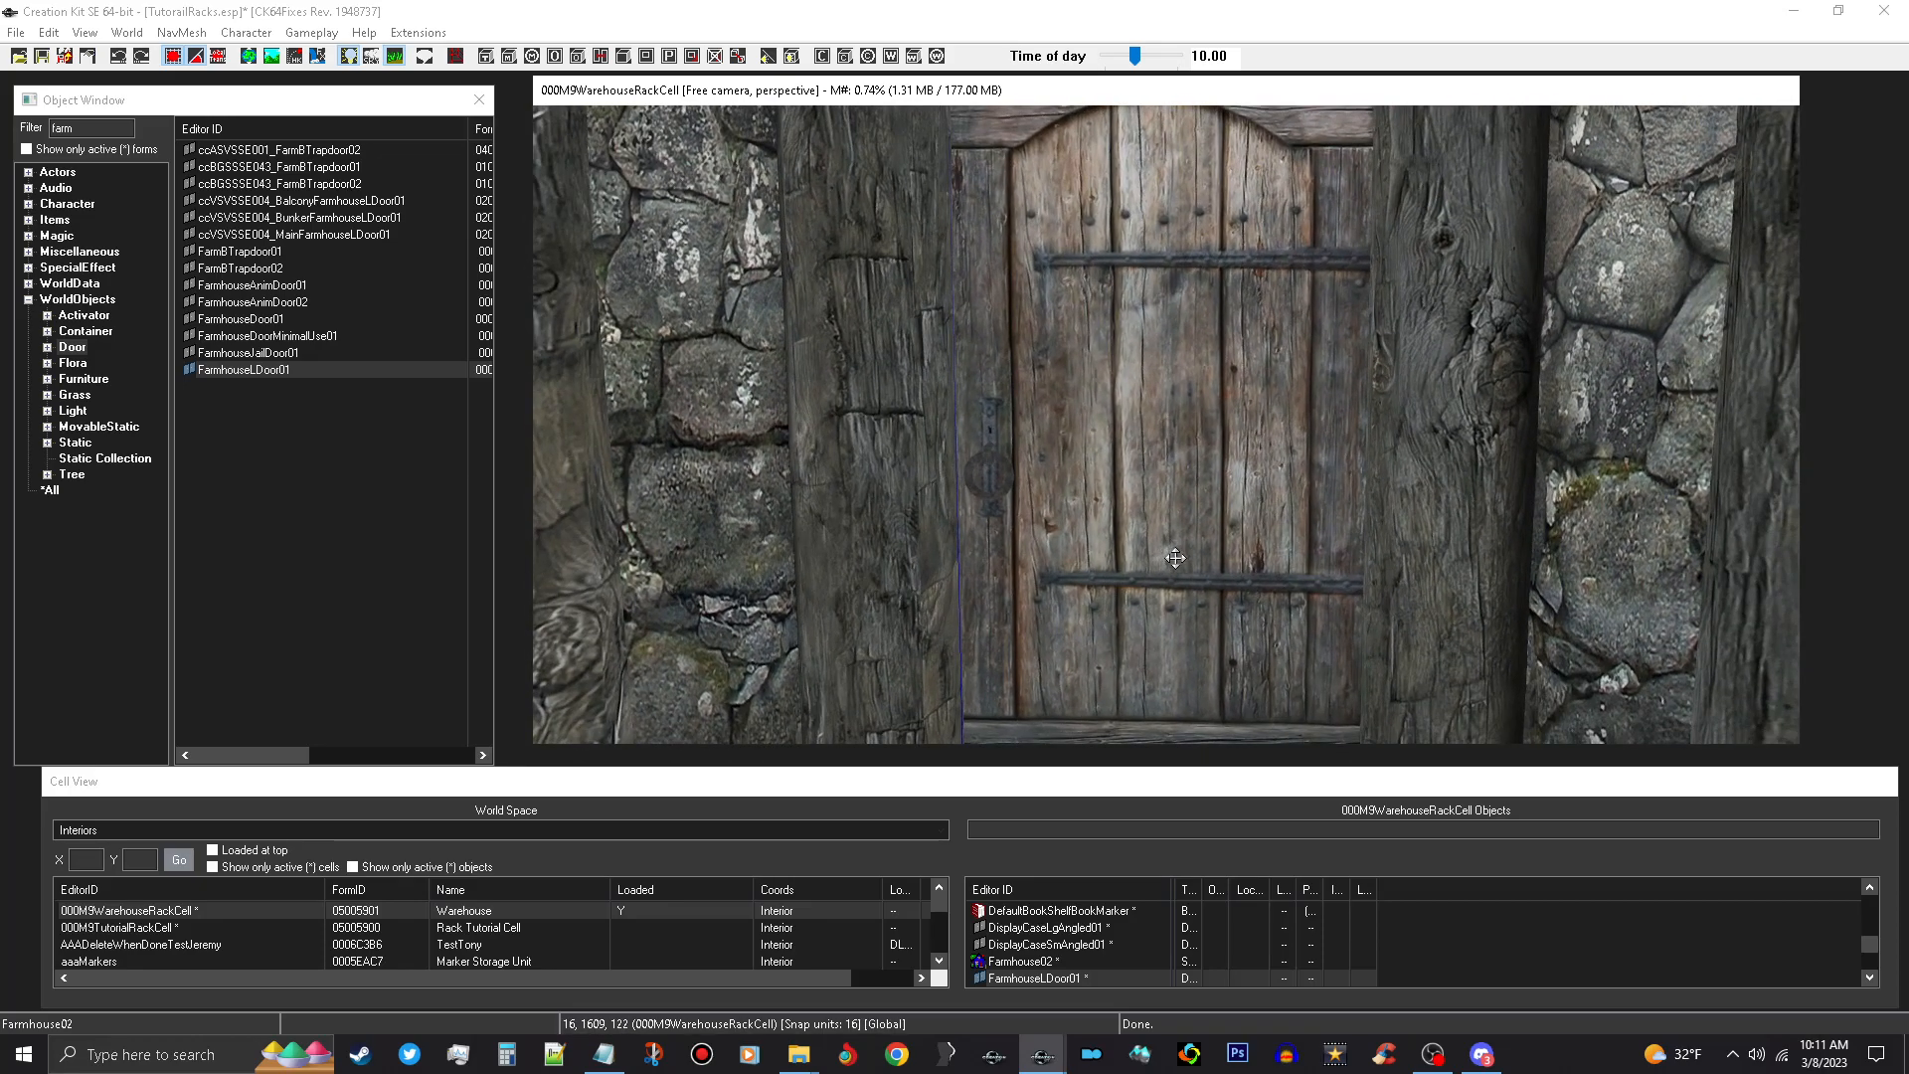
scroll(1173, 557, down, 1)
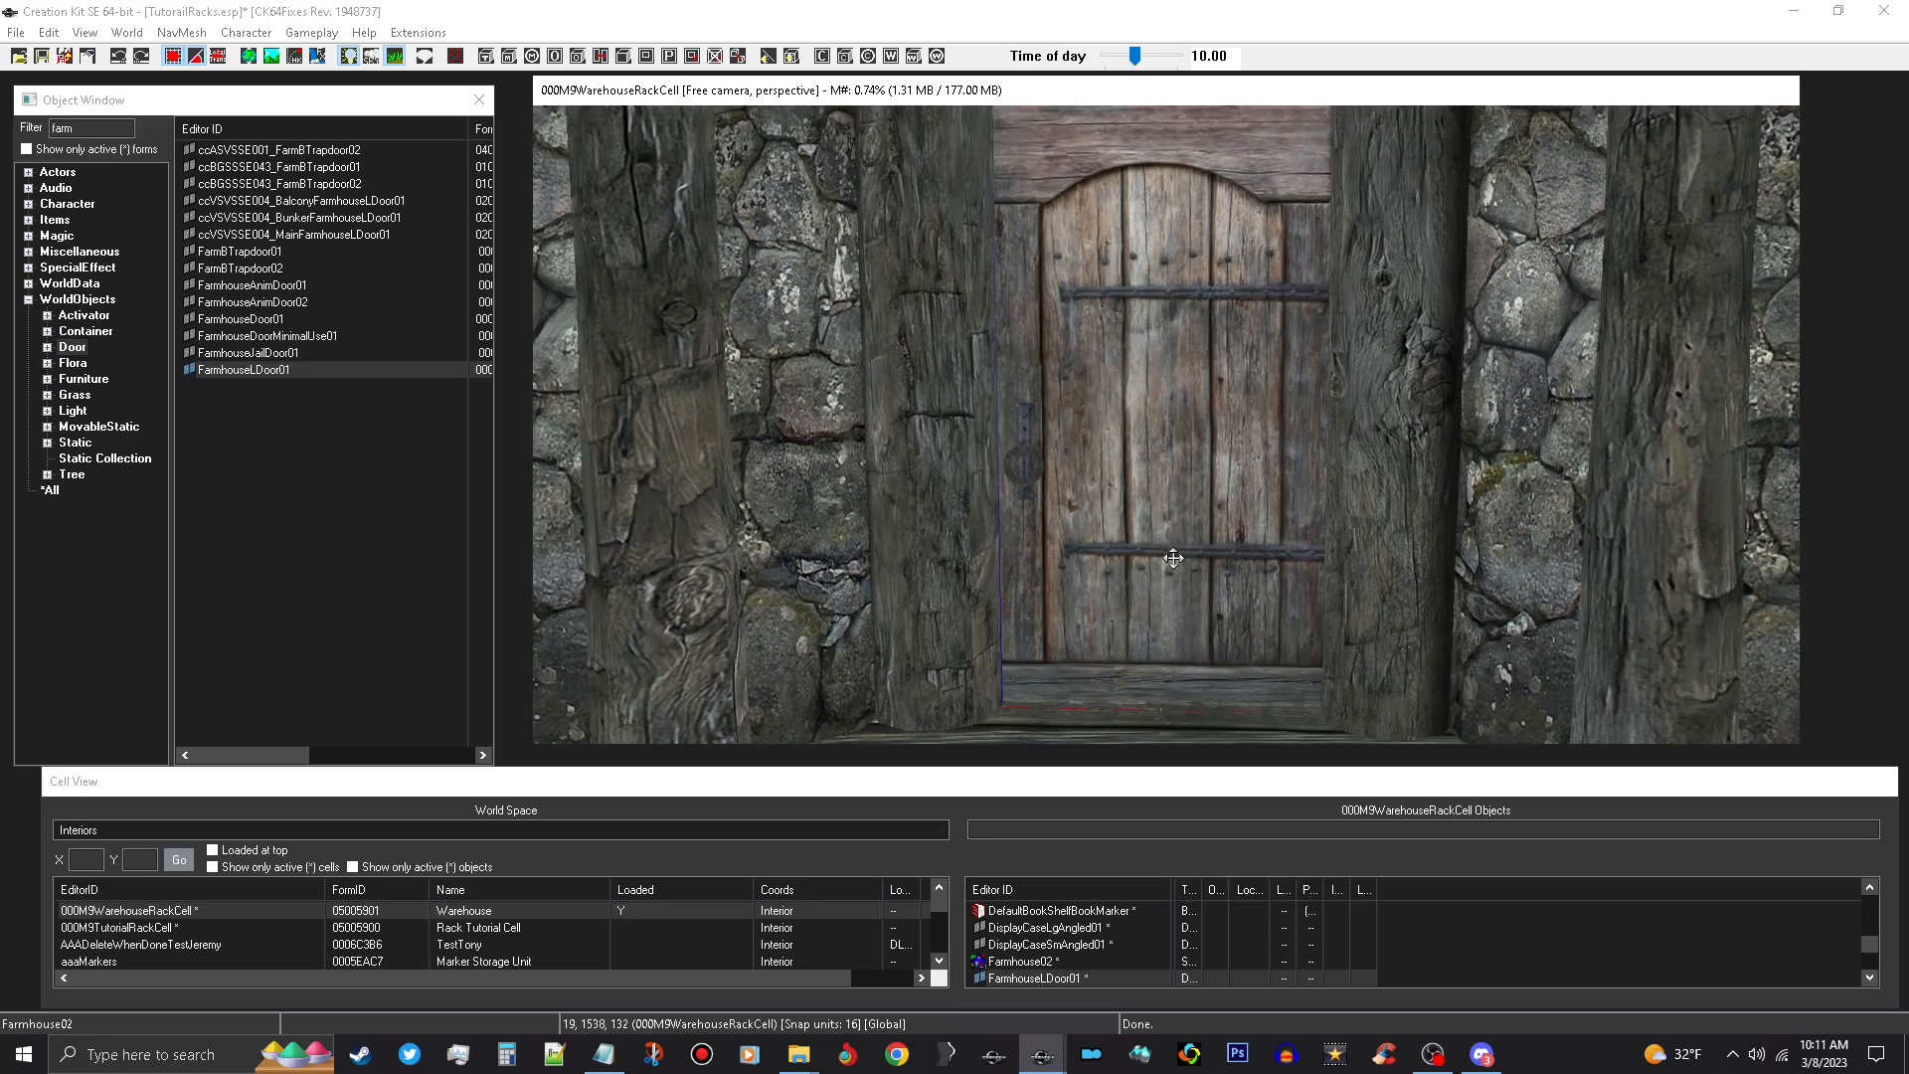
Slide the ground-level door along the Y axis in small moves until it sits flush in its frame.
drag(1172, 559, 1172, 557)
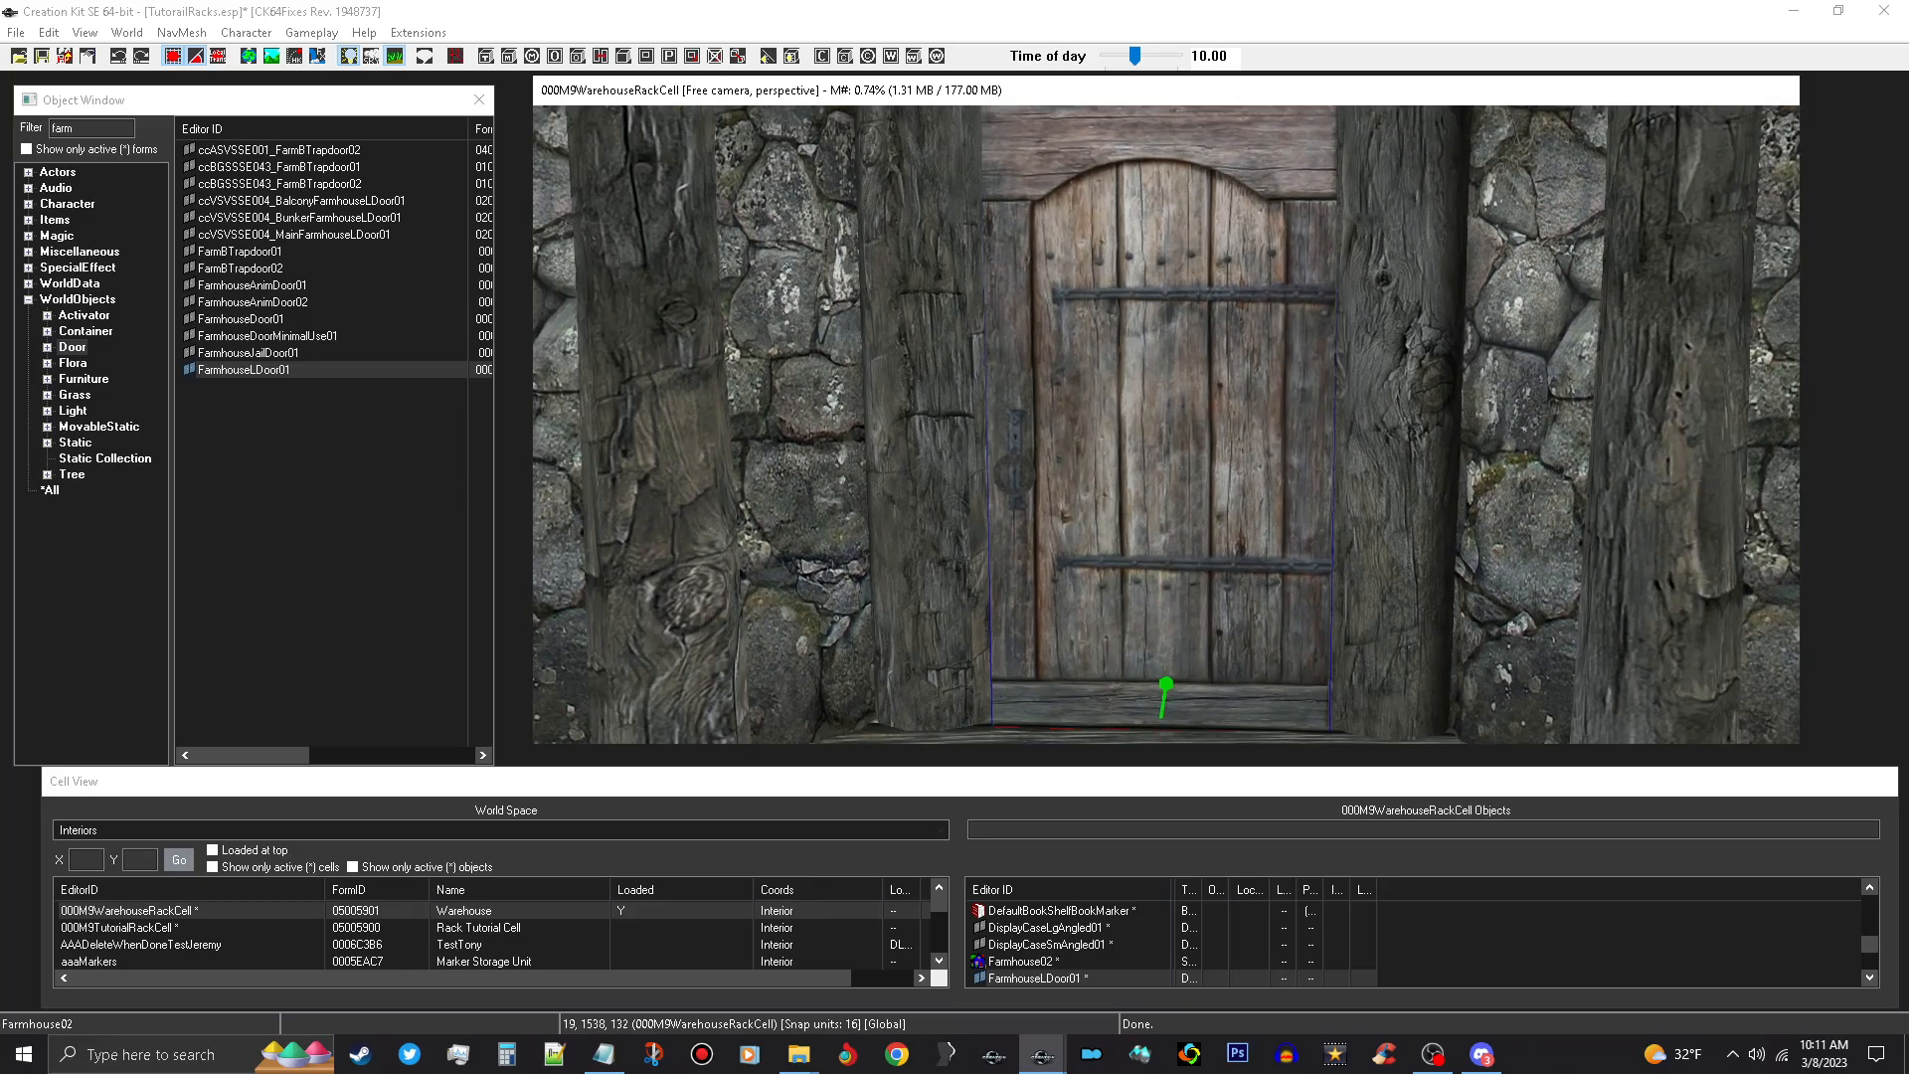
mouse_move(1173, 557)
shift+middle_down()
mouse_move(1292, 558)
mouse_move(1172, 570)
shift+middle_up()
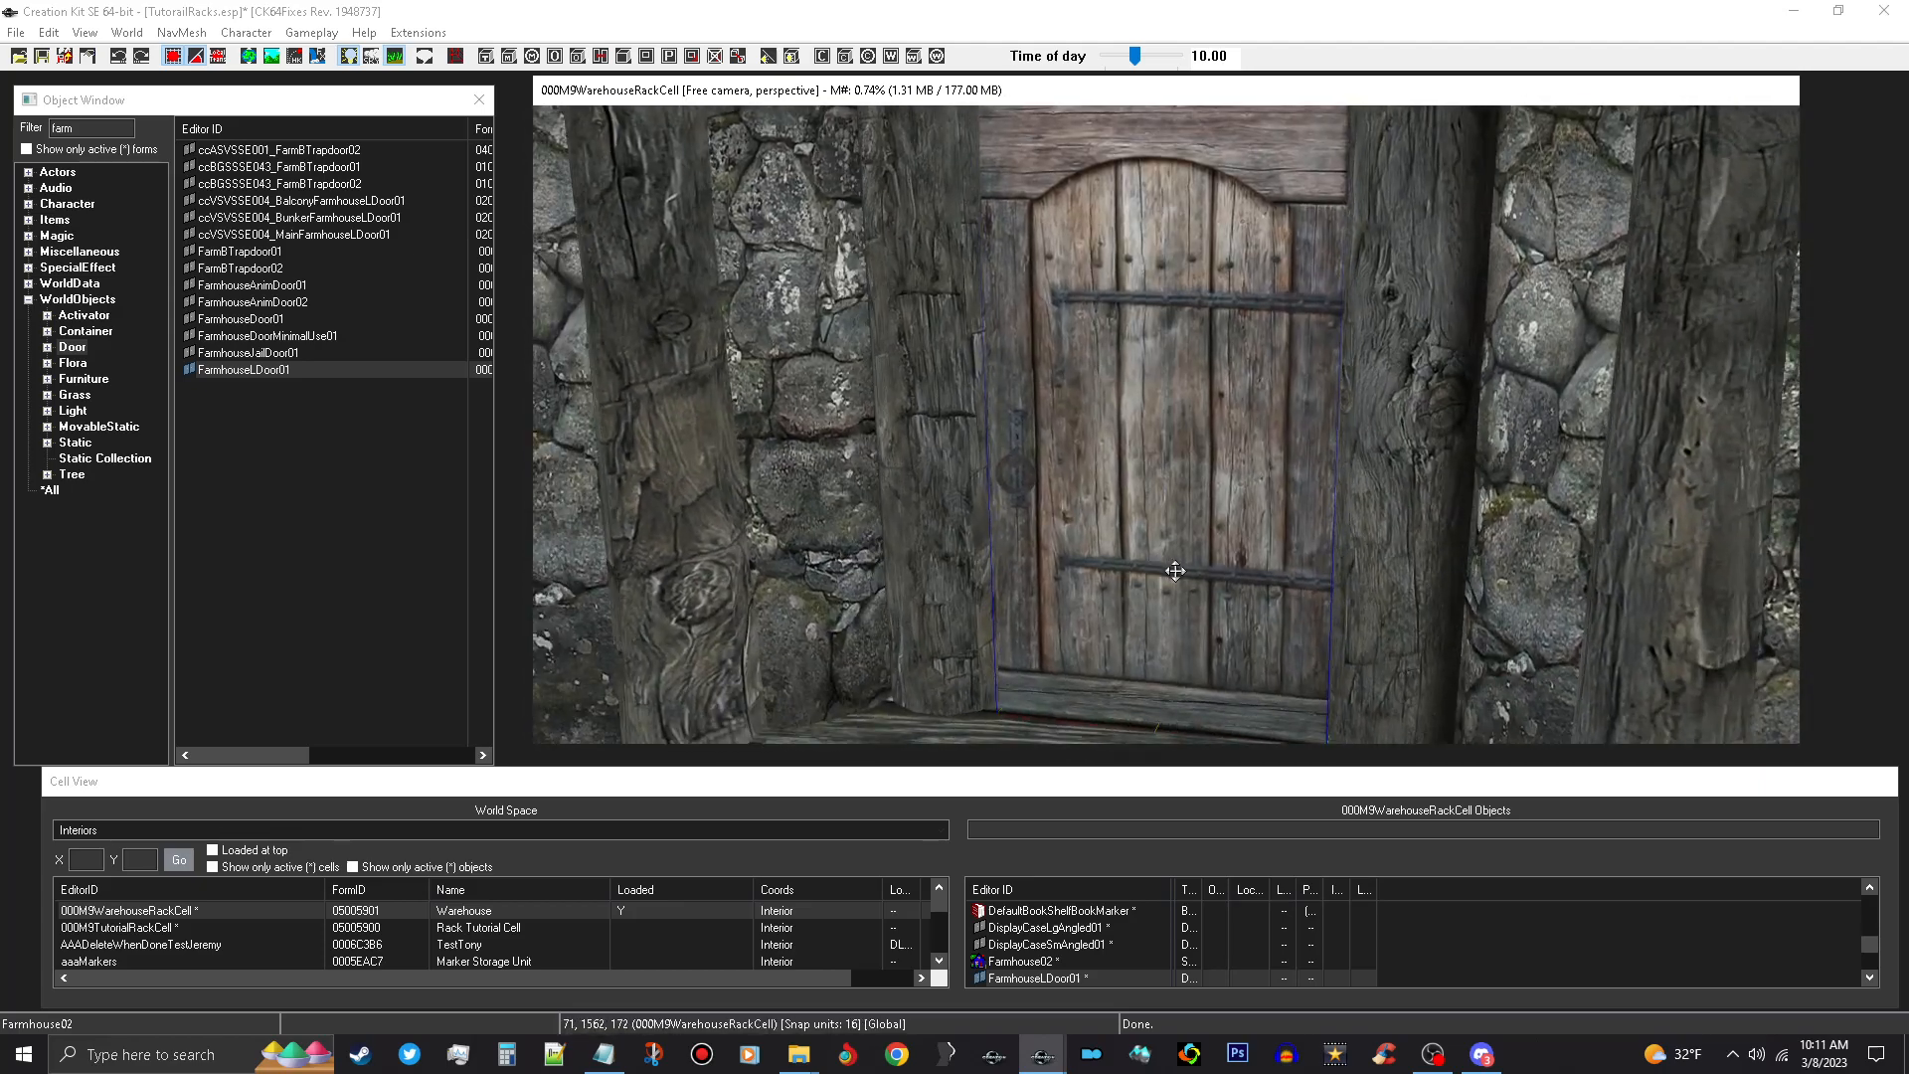
key(e)
drag(1176, 569, 1189, 545)
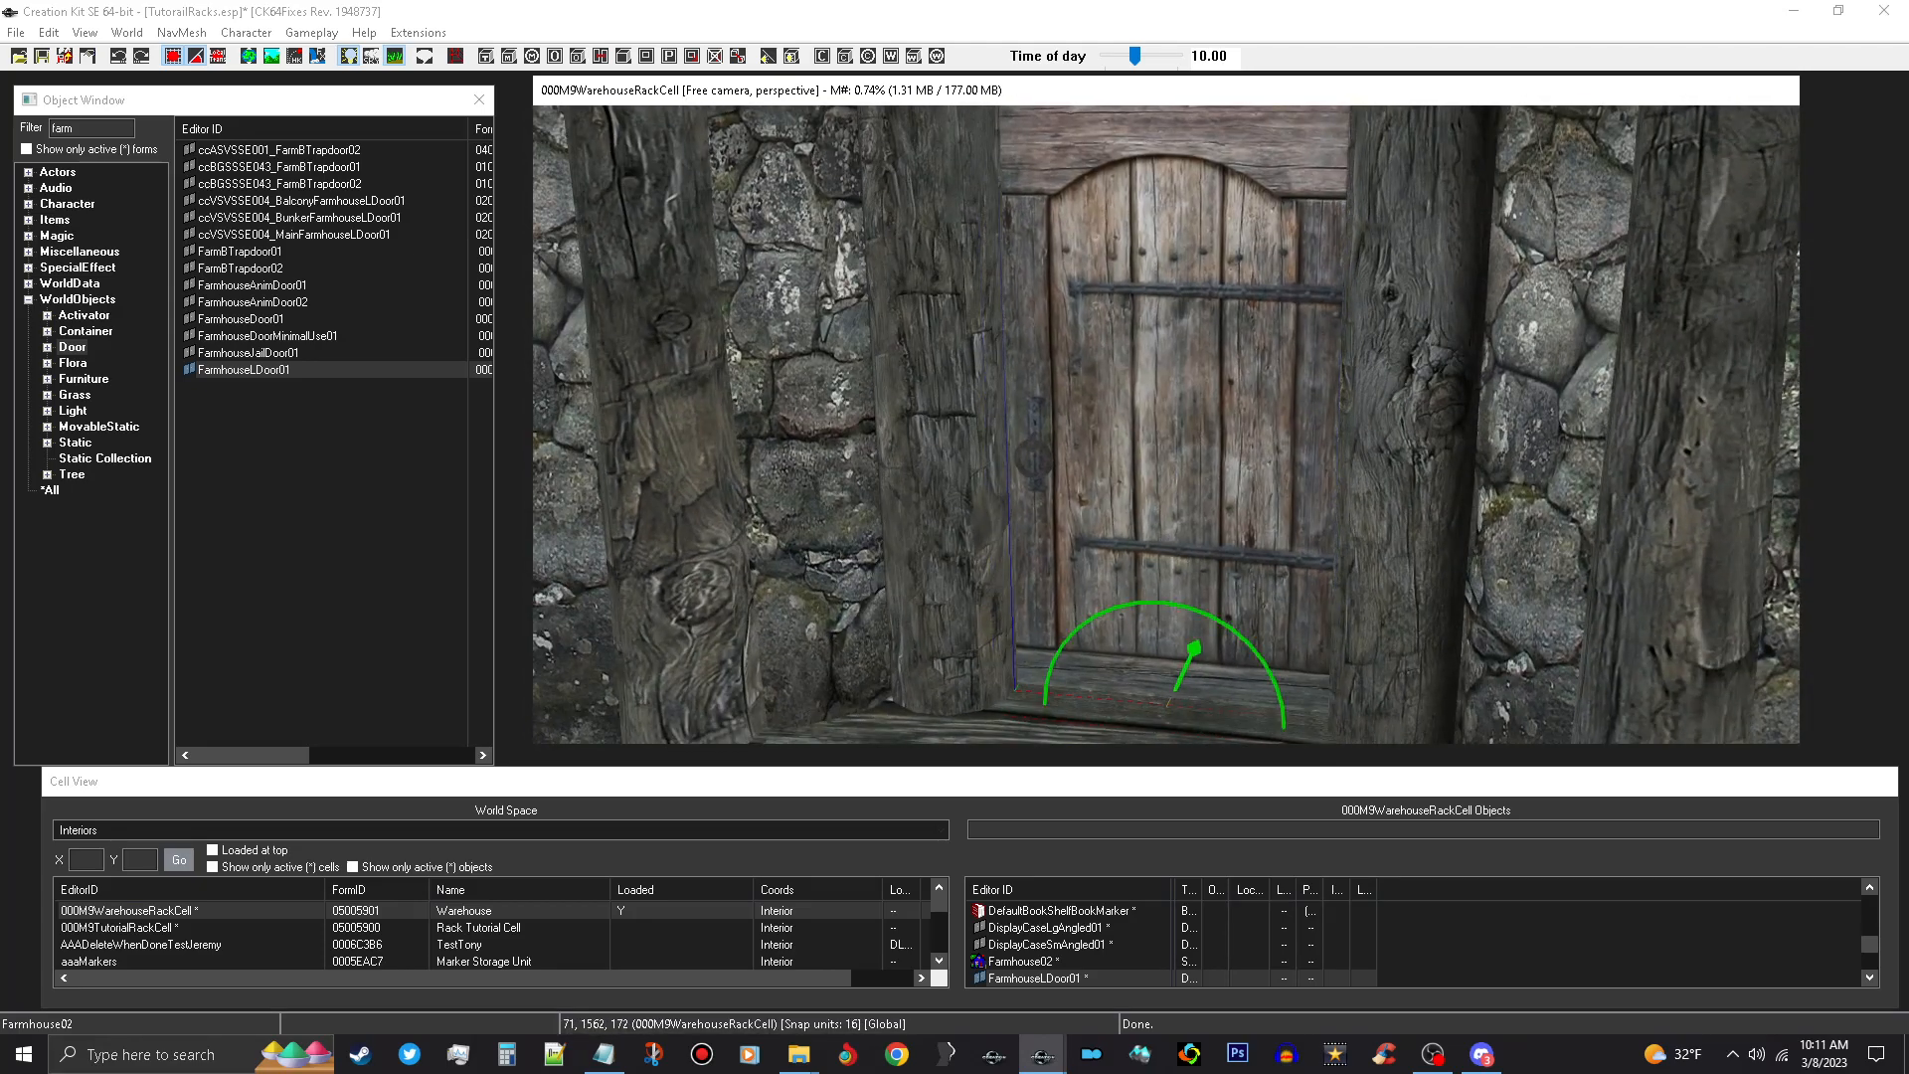
mouse_move(1189, 545)
shift+middle_down()
mouse_move(1197, 529)
mouse_move(1273, 538)
mouse_move(1182, 556)
mouse_move(1205, 548)
shift+middle_up()
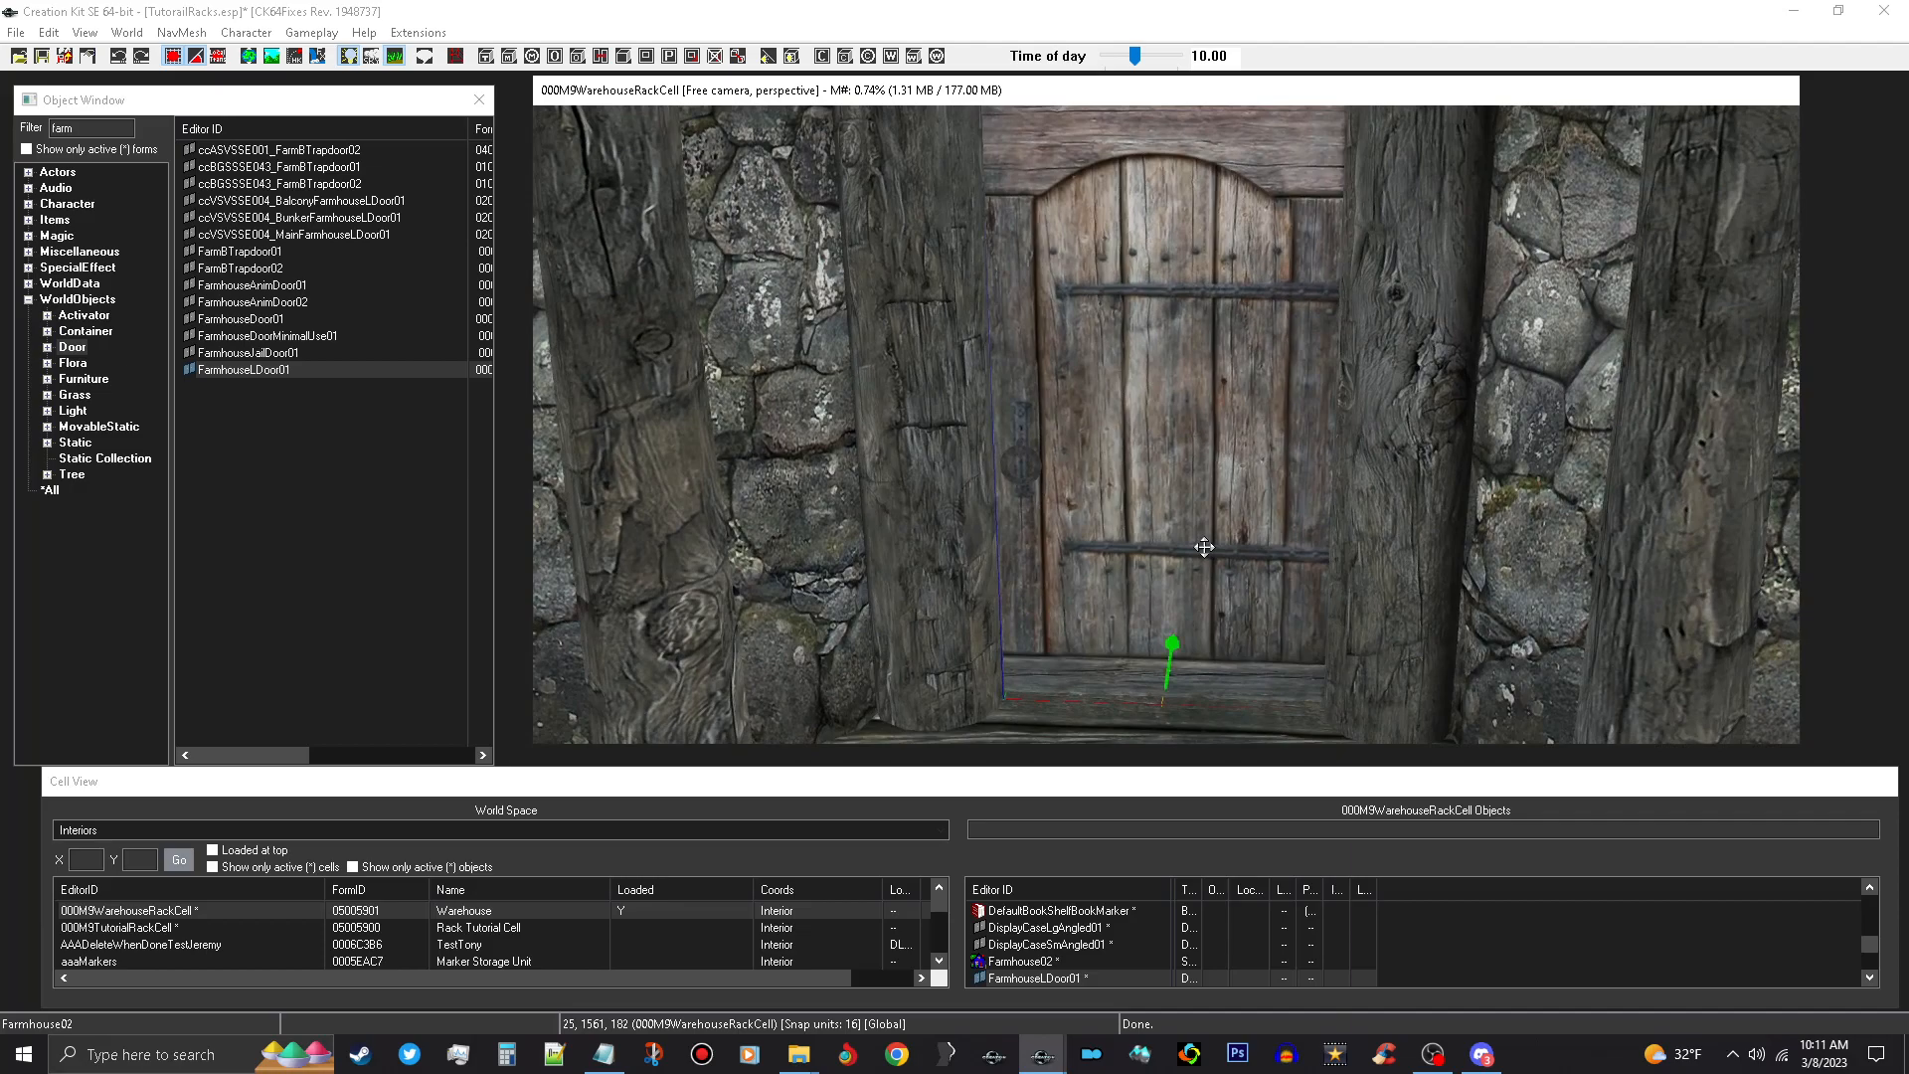
drag(1204, 547, 1204, 565)
shift+middle_drag(1210, 564, 1223, 541)
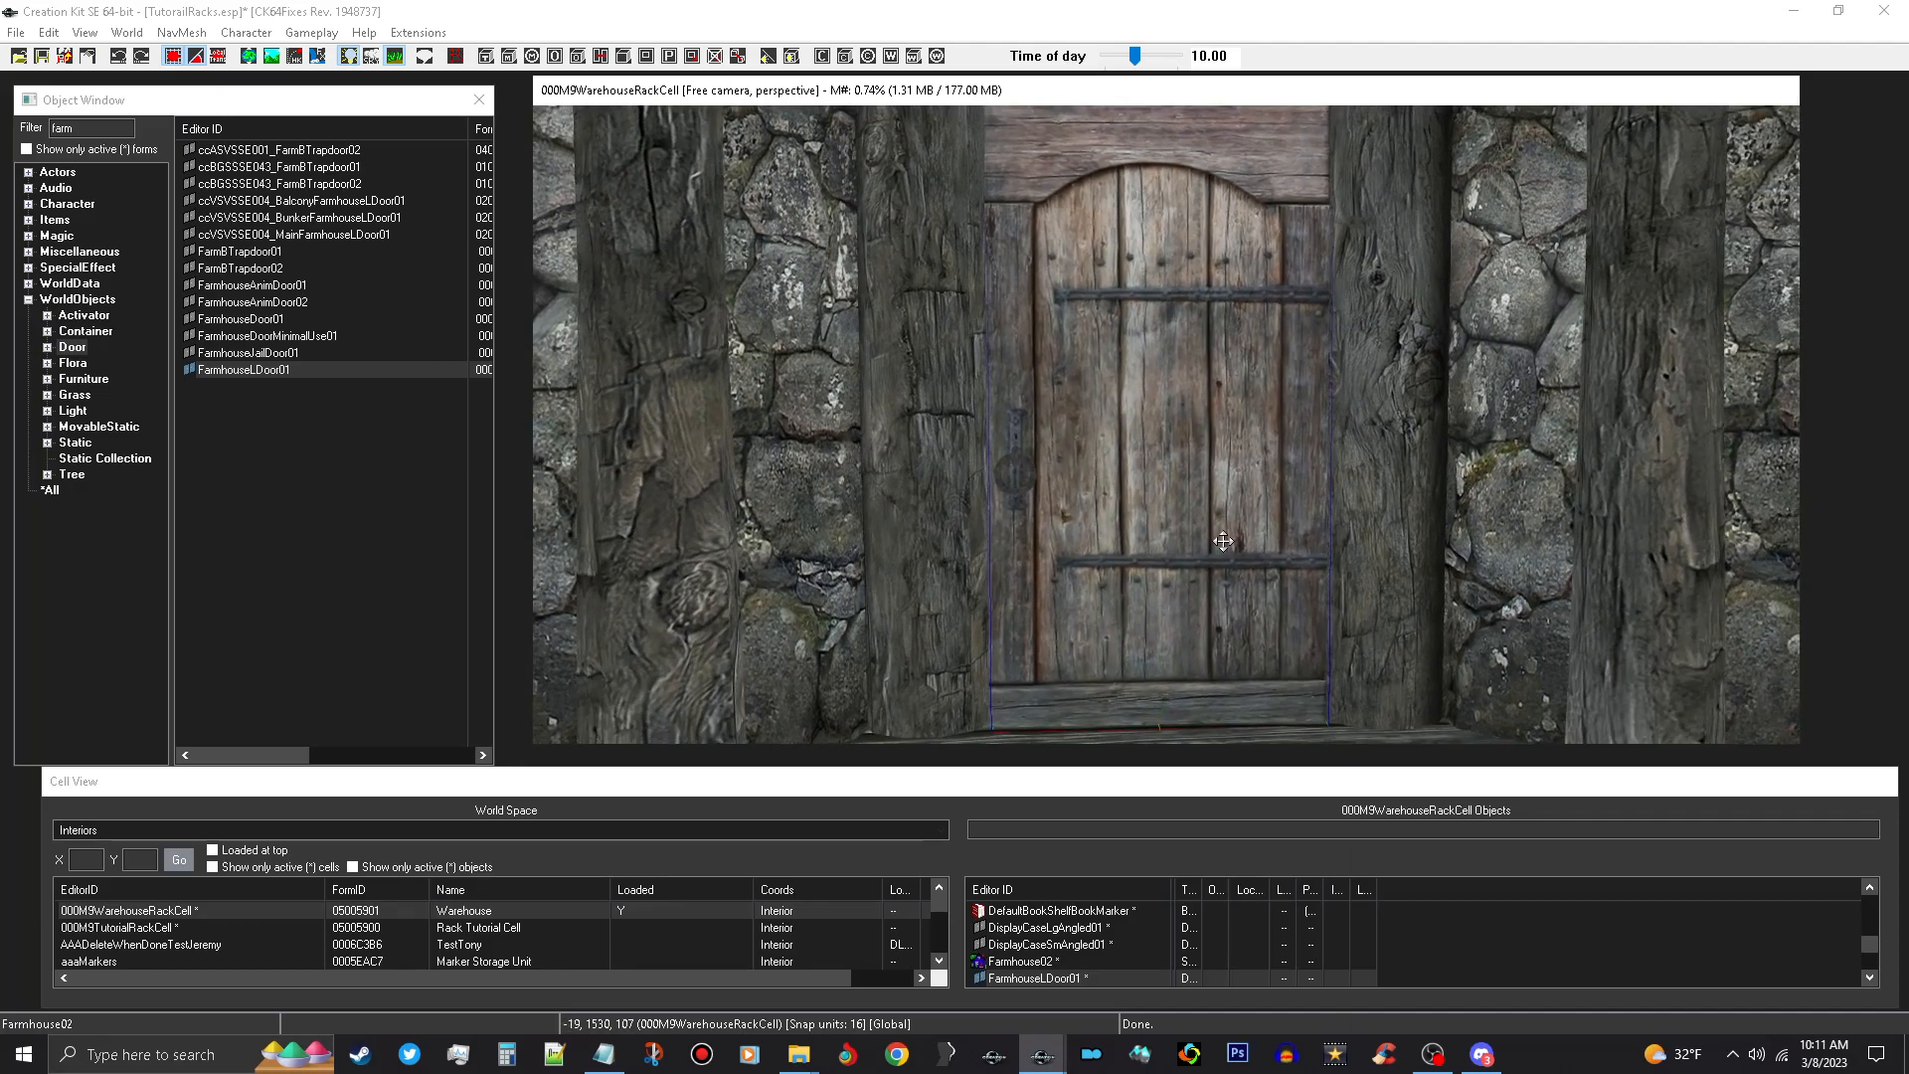
Duplicate the ground-level door and raise the copy straight up to the farmhouse's upper-floor doorway.
middle_drag(1183, 411, 1193, 511)
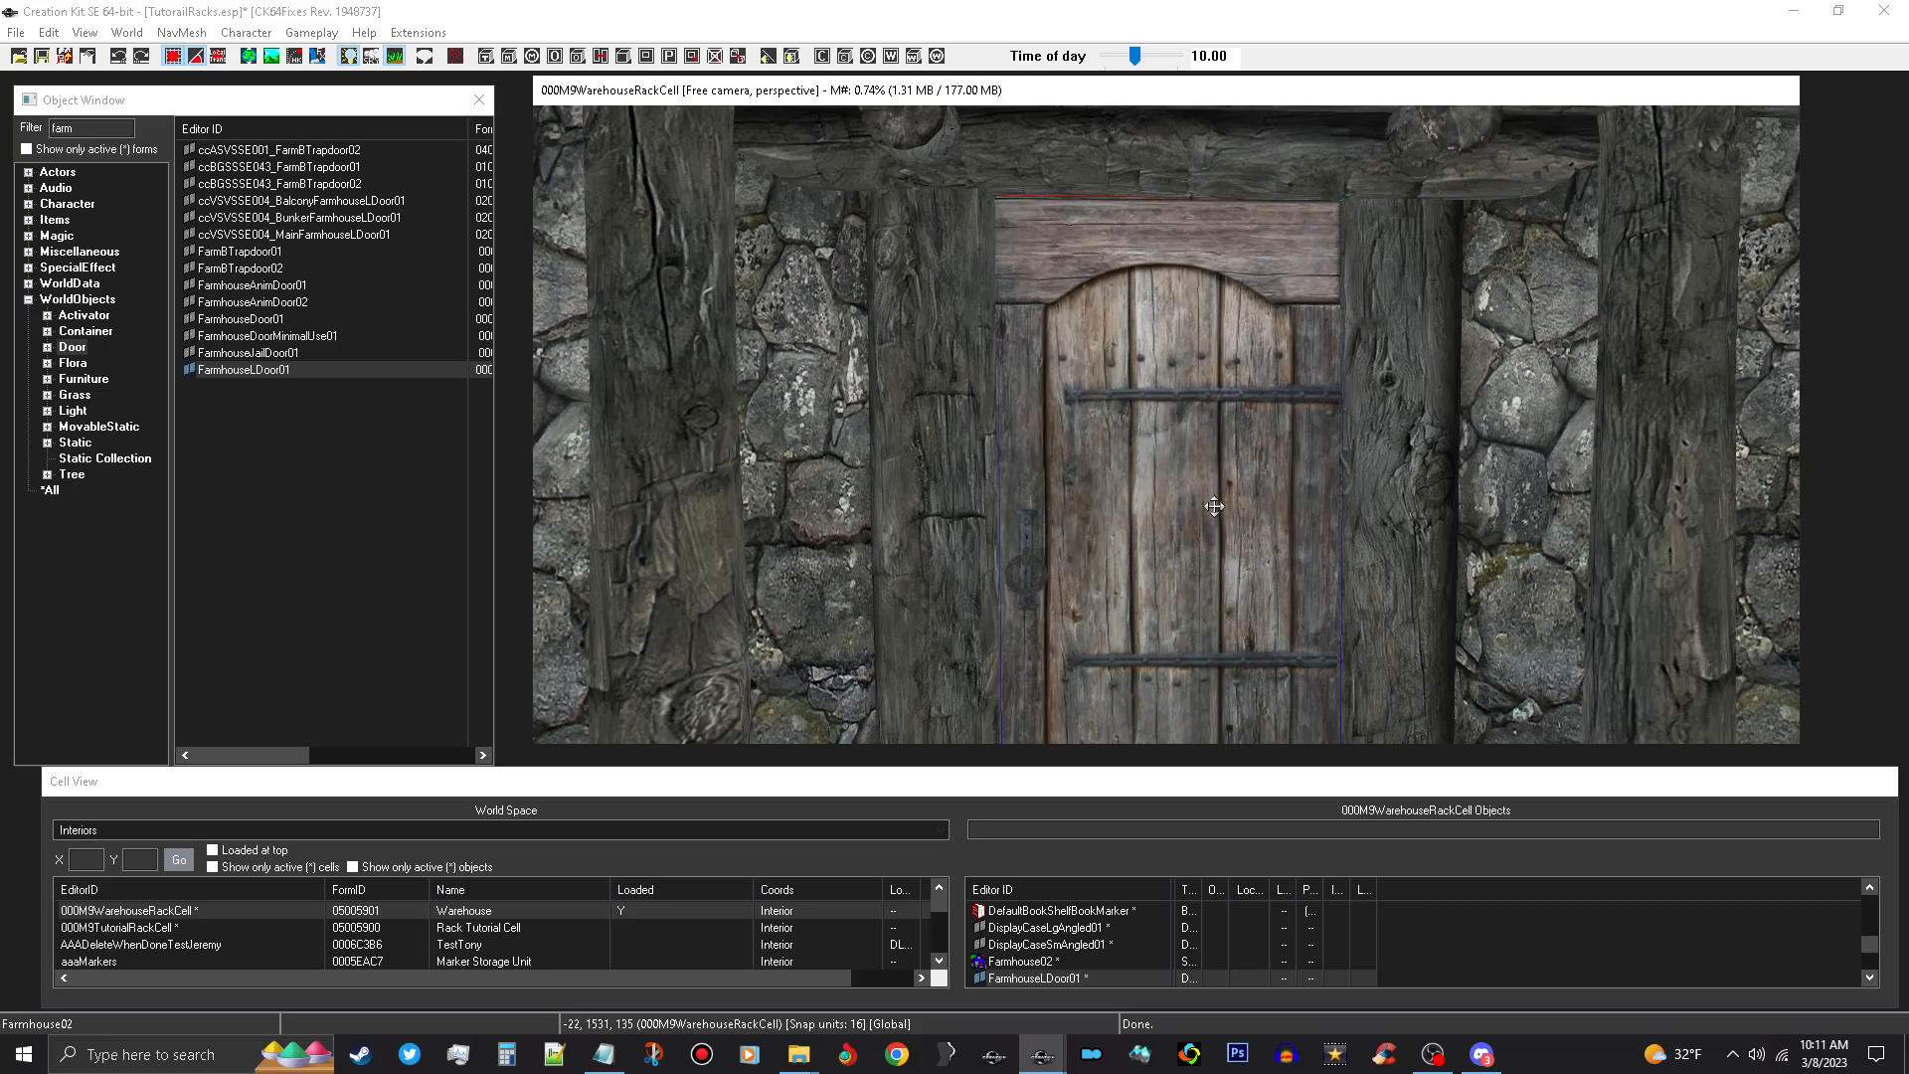
shift+middle_drag(1202, 459, 1203, 467)
right_click(1203, 467)
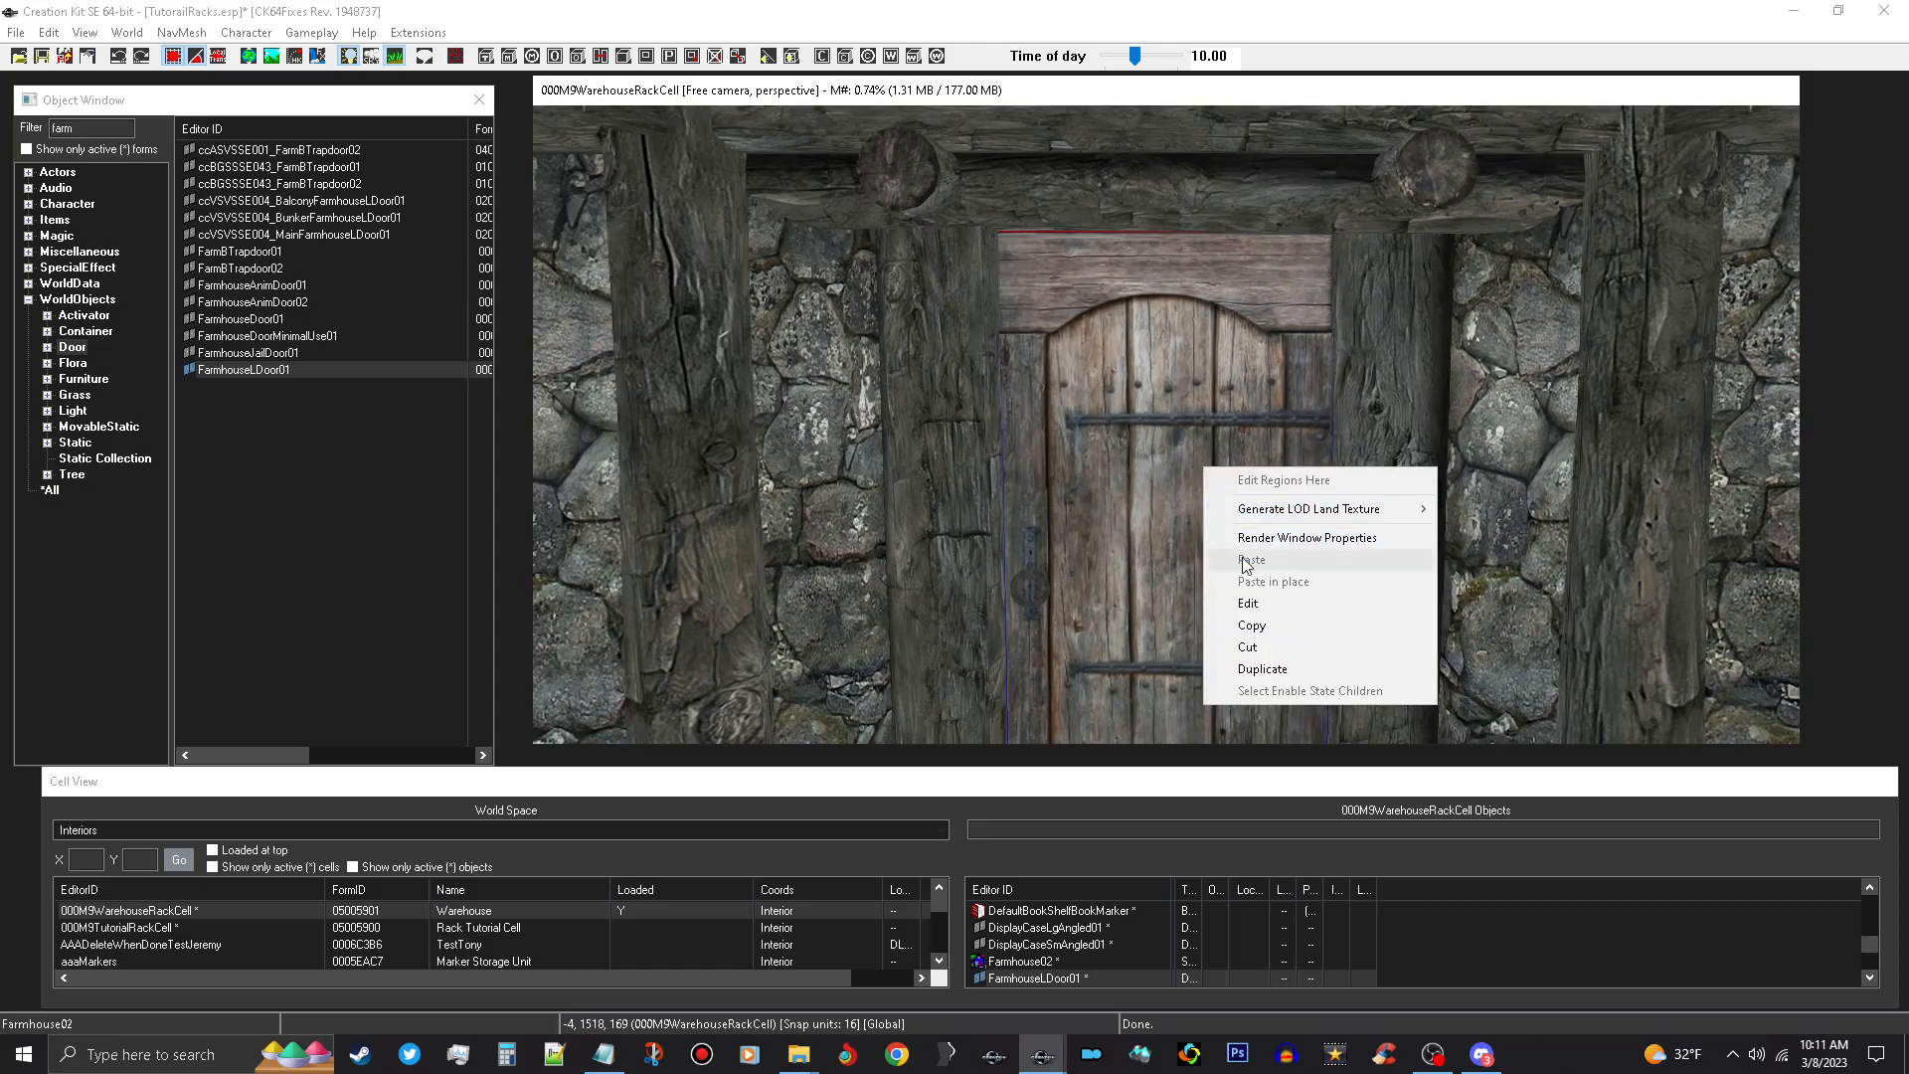
click(1274, 670)
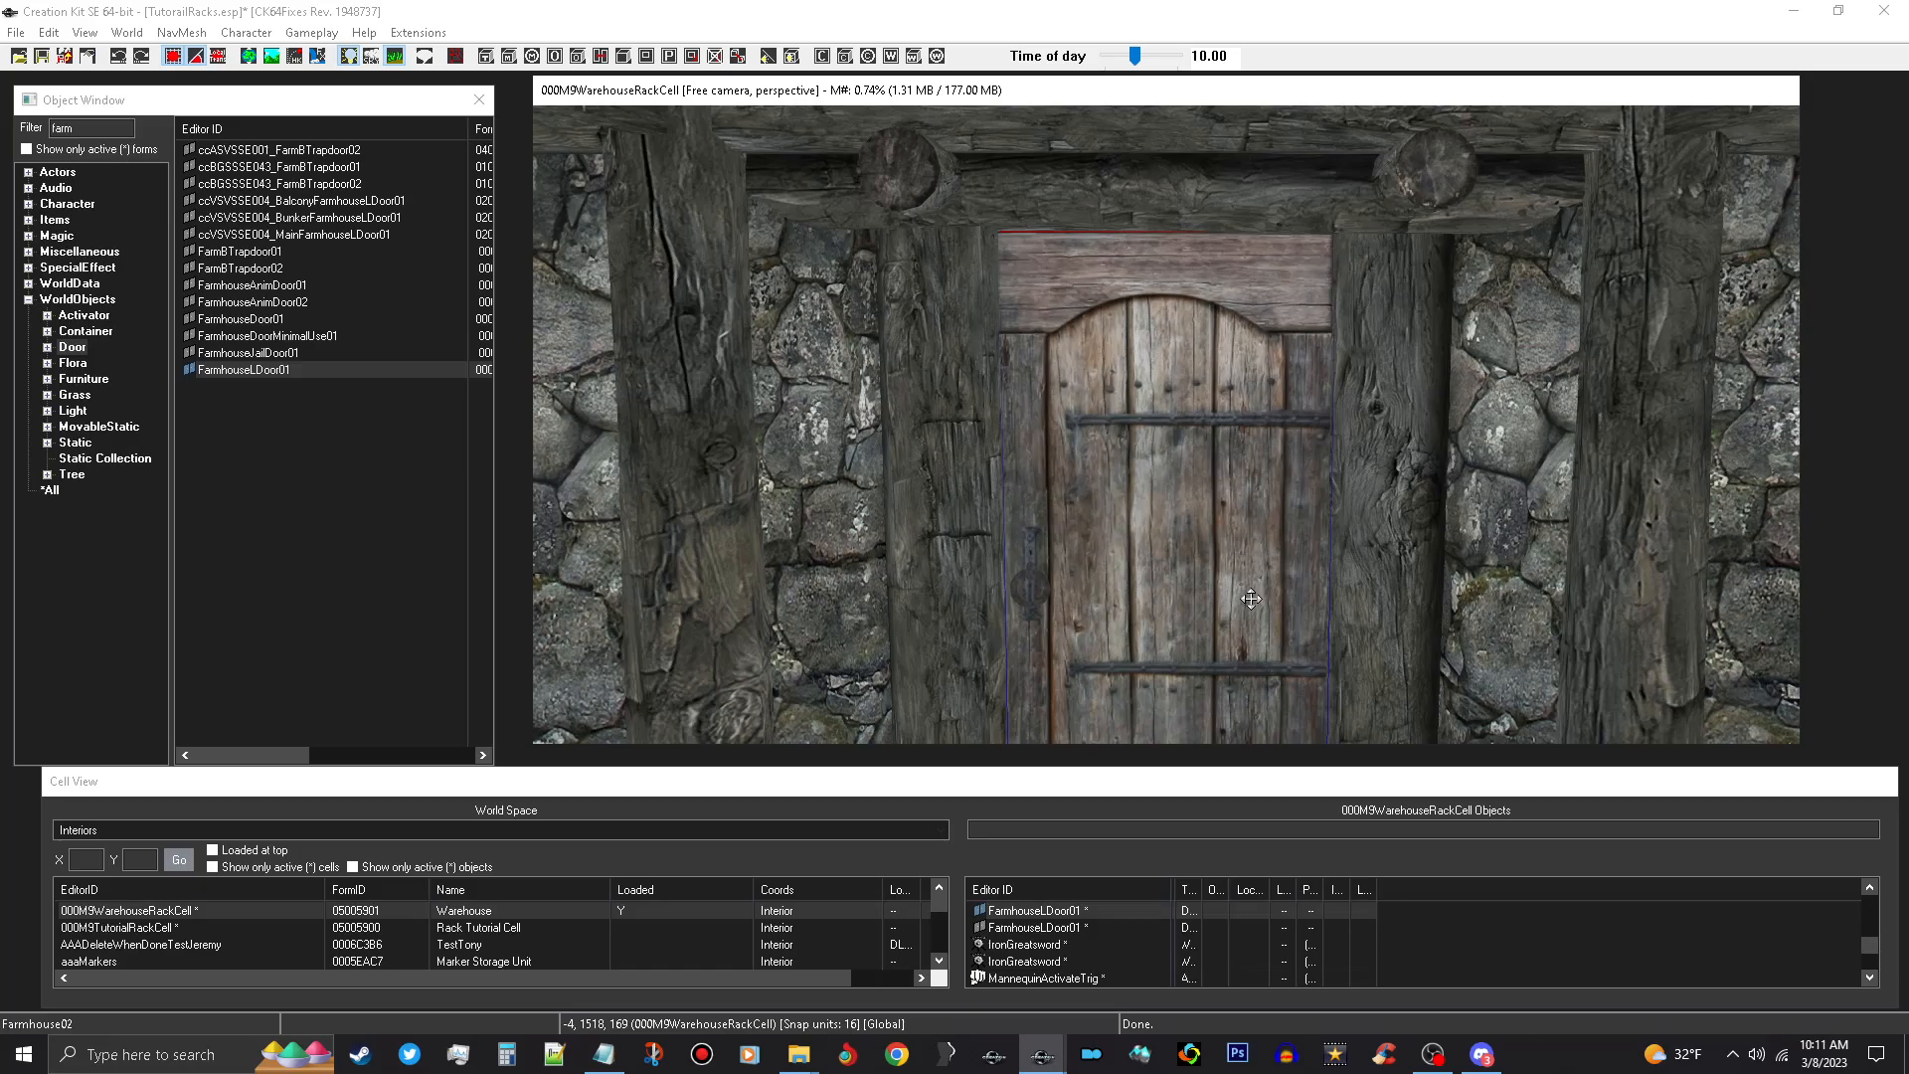
drag(1251, 598, 1250, 198)
middle_drag(1190, 500, 1189, 722)
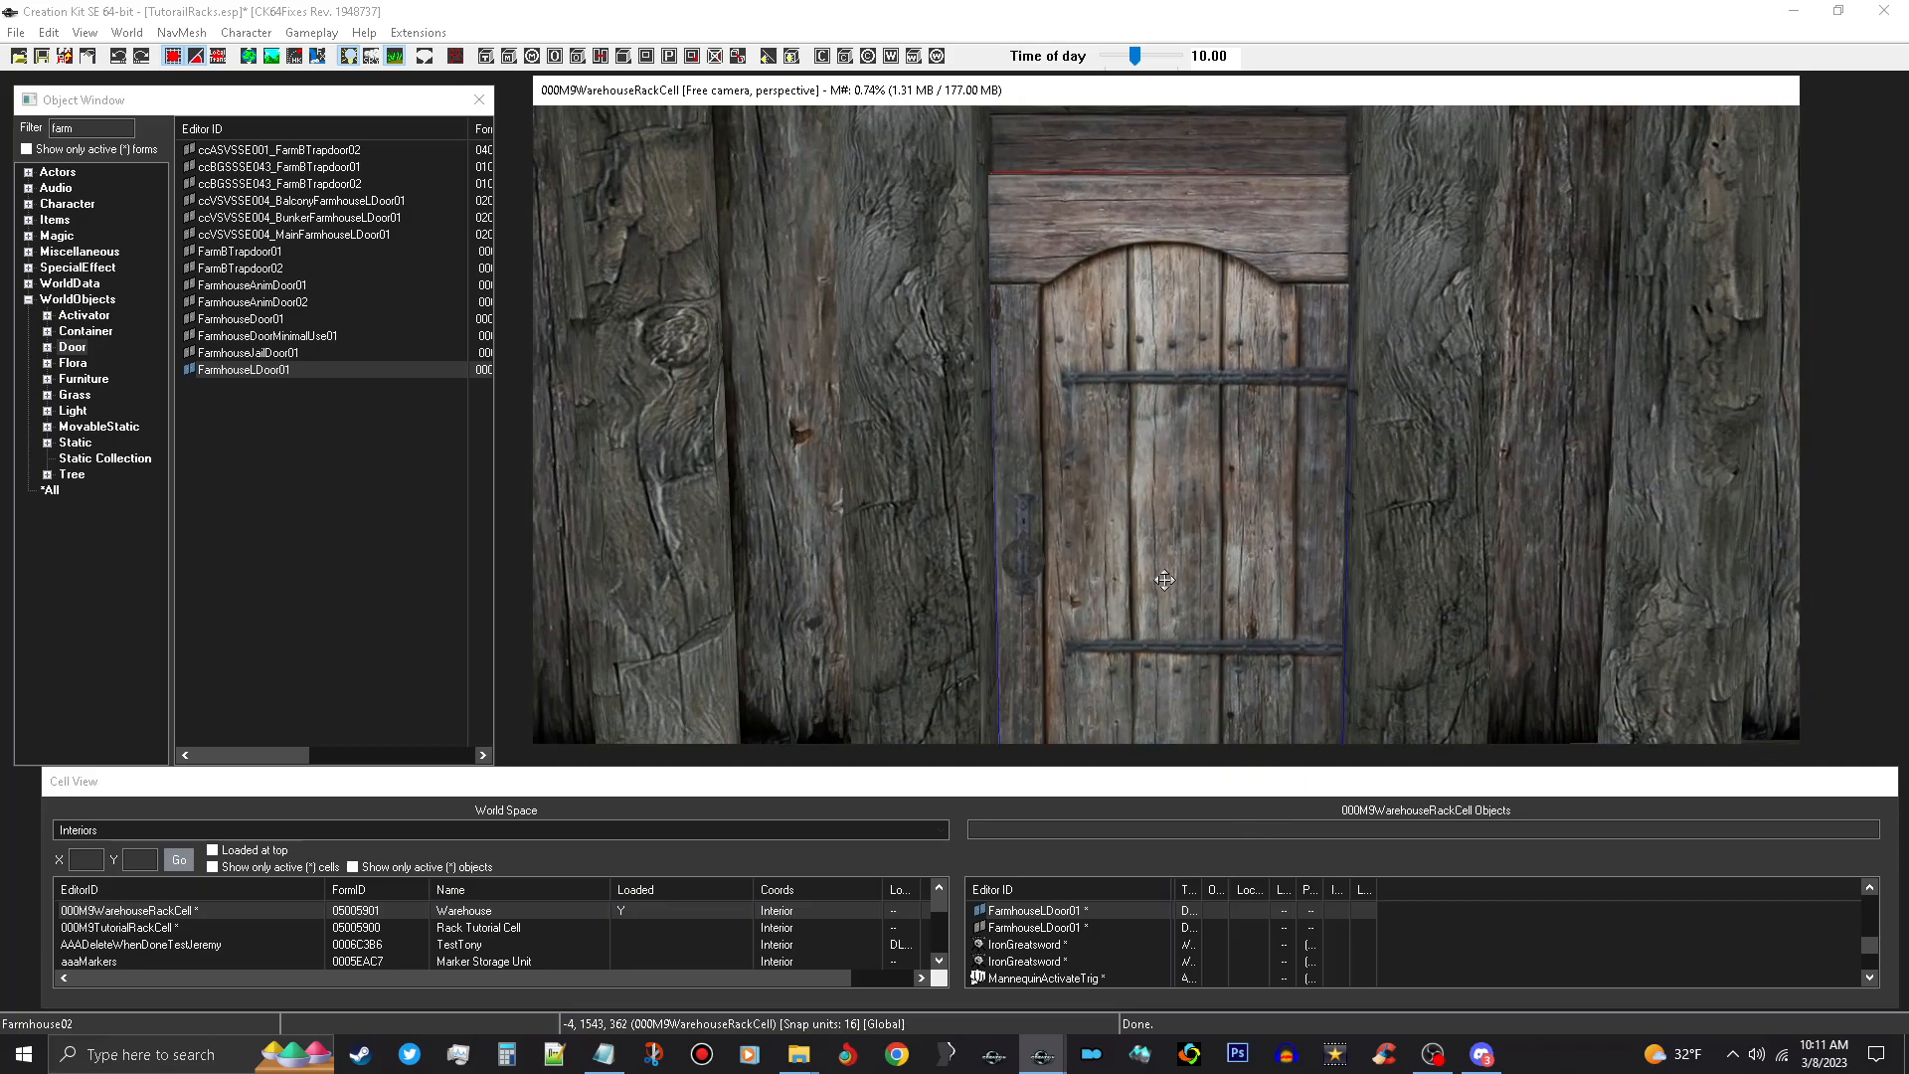
Align the duplicated door with the upper doorway, sliding it along the Y axis until it sits flush in the frame.
drag(1163, 591, 1159, 395)
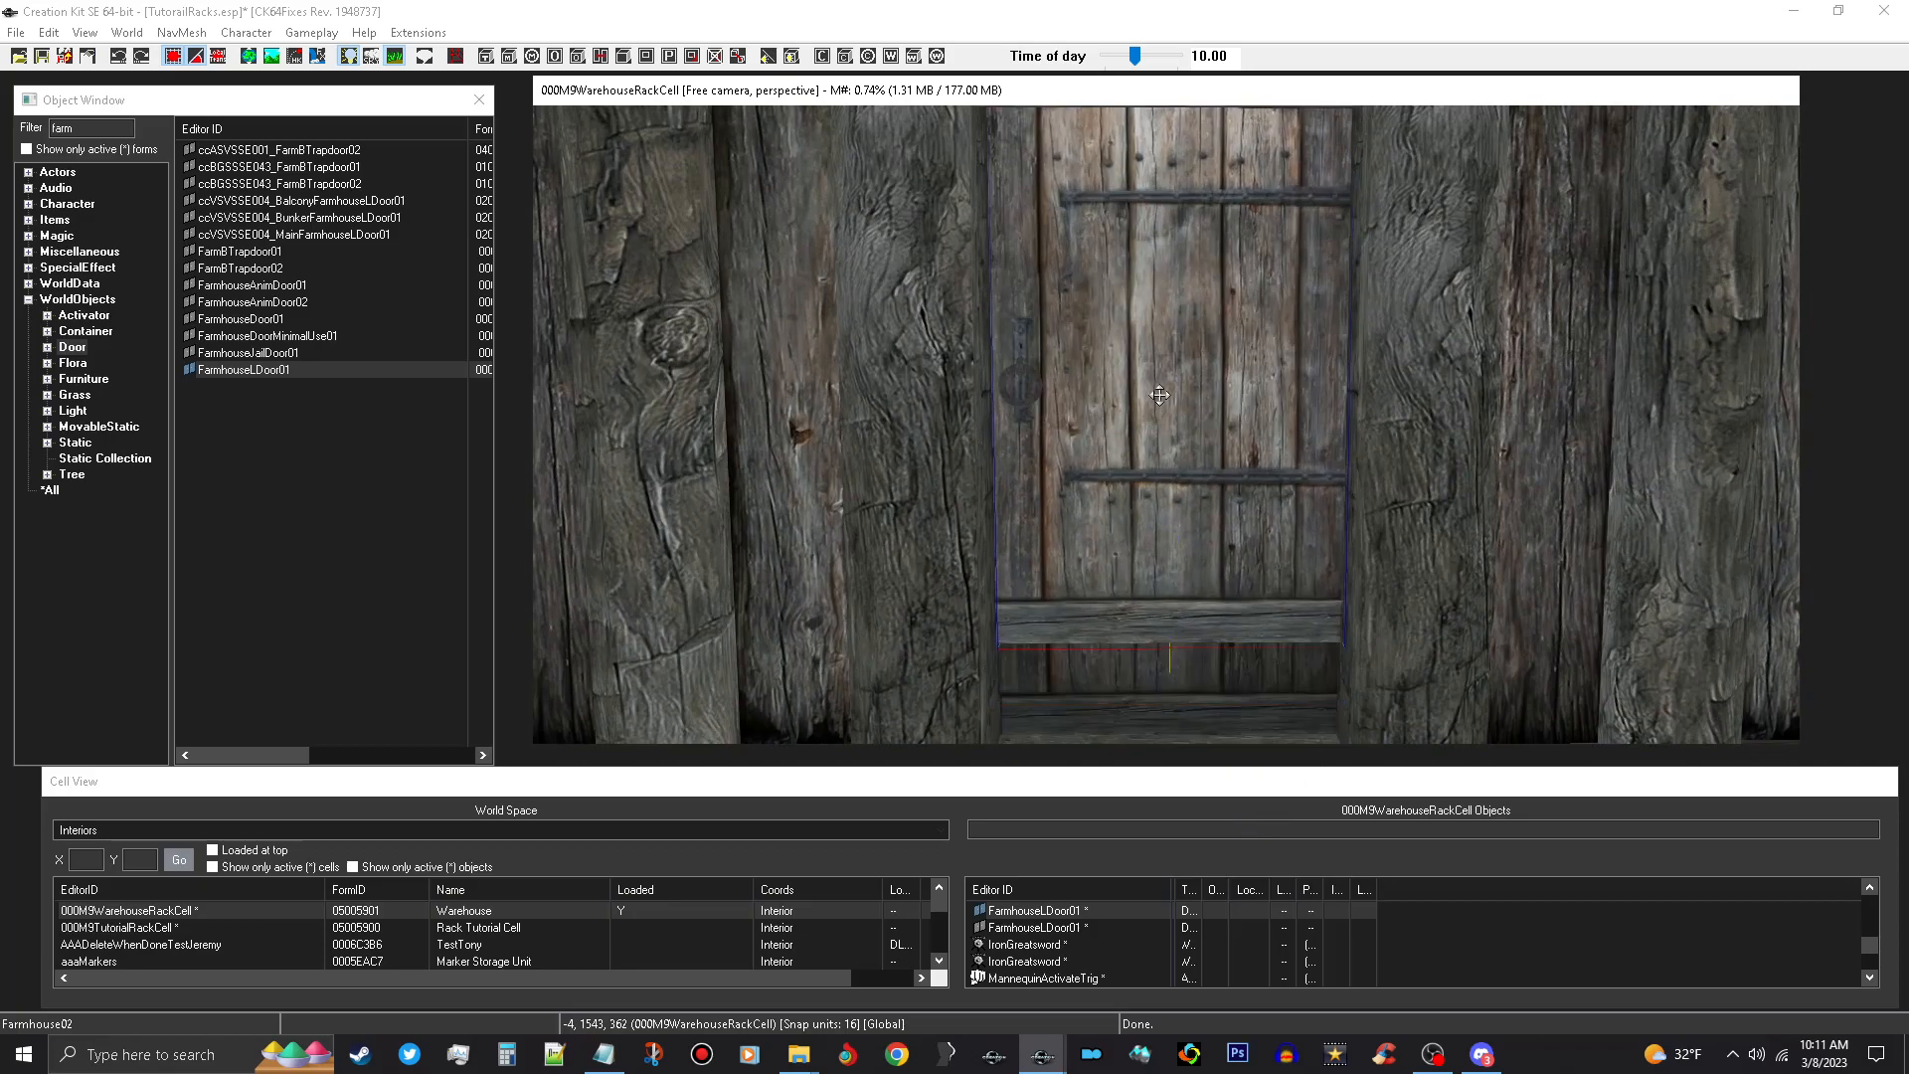
key(ctrl+z)
shift+middle_drag(1166, 532, 1217, 462)
key(y)
mouse_move(1301, 403)
mouse_down()
mouse_move(1293, 477)
mouse_move(1295, 429)
mouse_up()
shift+middle_drag(1294, 430, 1341, 415)
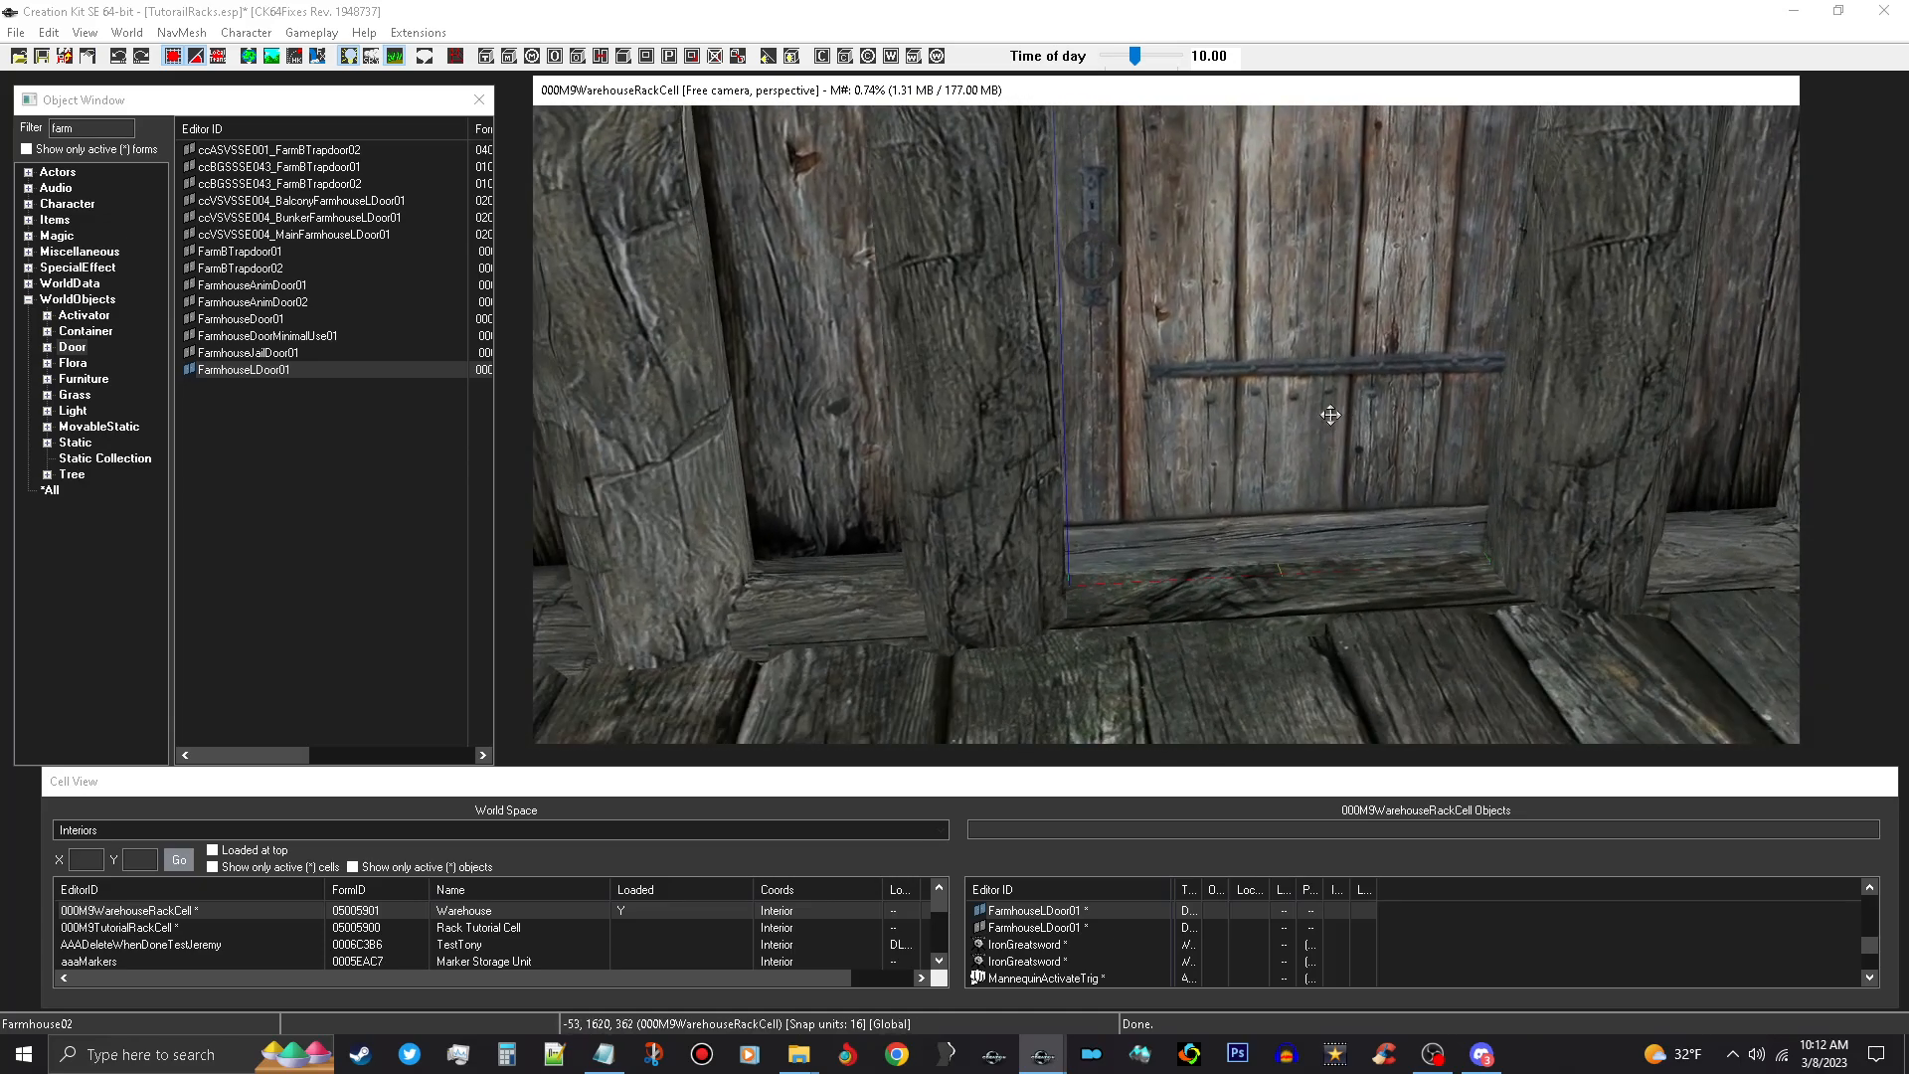
key(y)
drag(1341, 414, 1339, 427)
mouse_move(1339, 427)
shift+middle_down()
mouse_move(1321, 405)
mouse_move(1346, 427)
shift+middle_up()
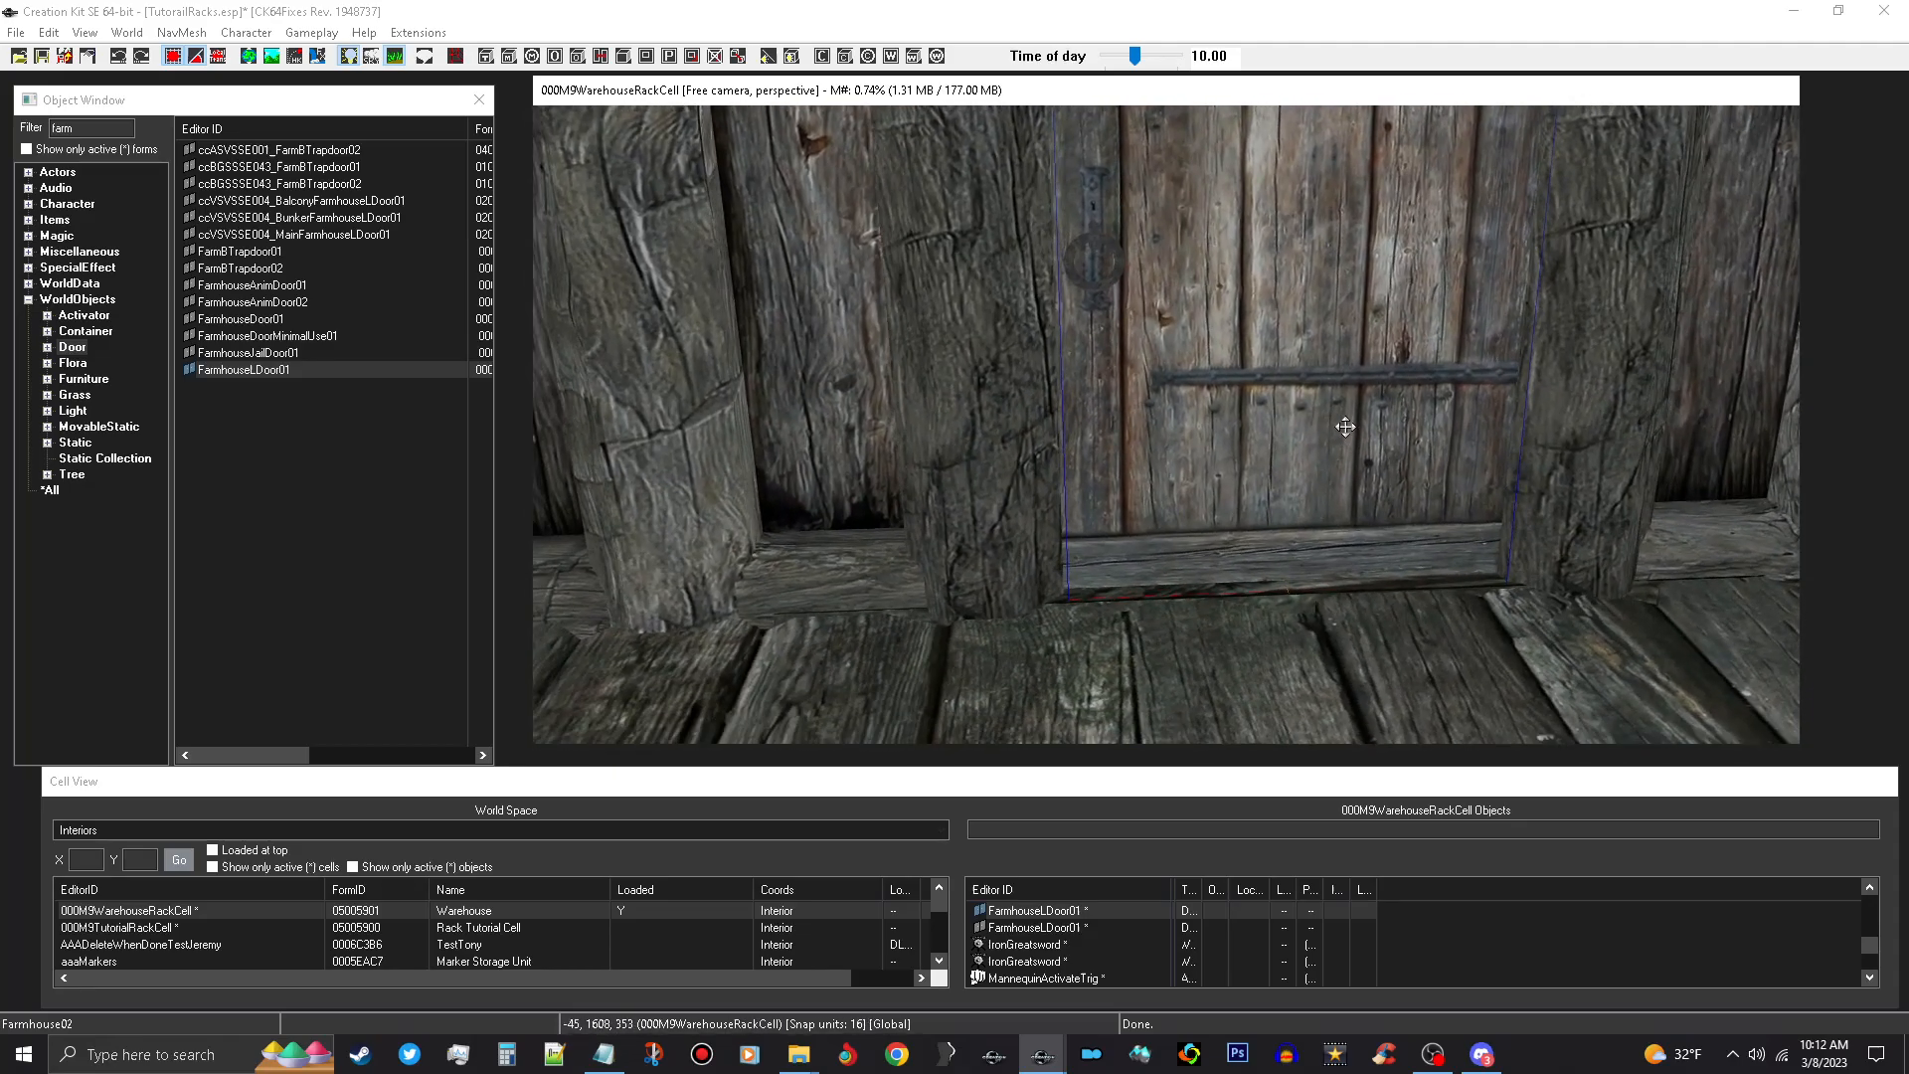
Examine how both doors sit in their frames and look over the upper porch and the entrance steps.
click(656, 357)
mouse_move(750, 329)
shift+middle_down()
mouse_move(733, 316)
mouse_move(752, 319)
shift+middle_up()
middle_drag(857, 546, 815, 421)
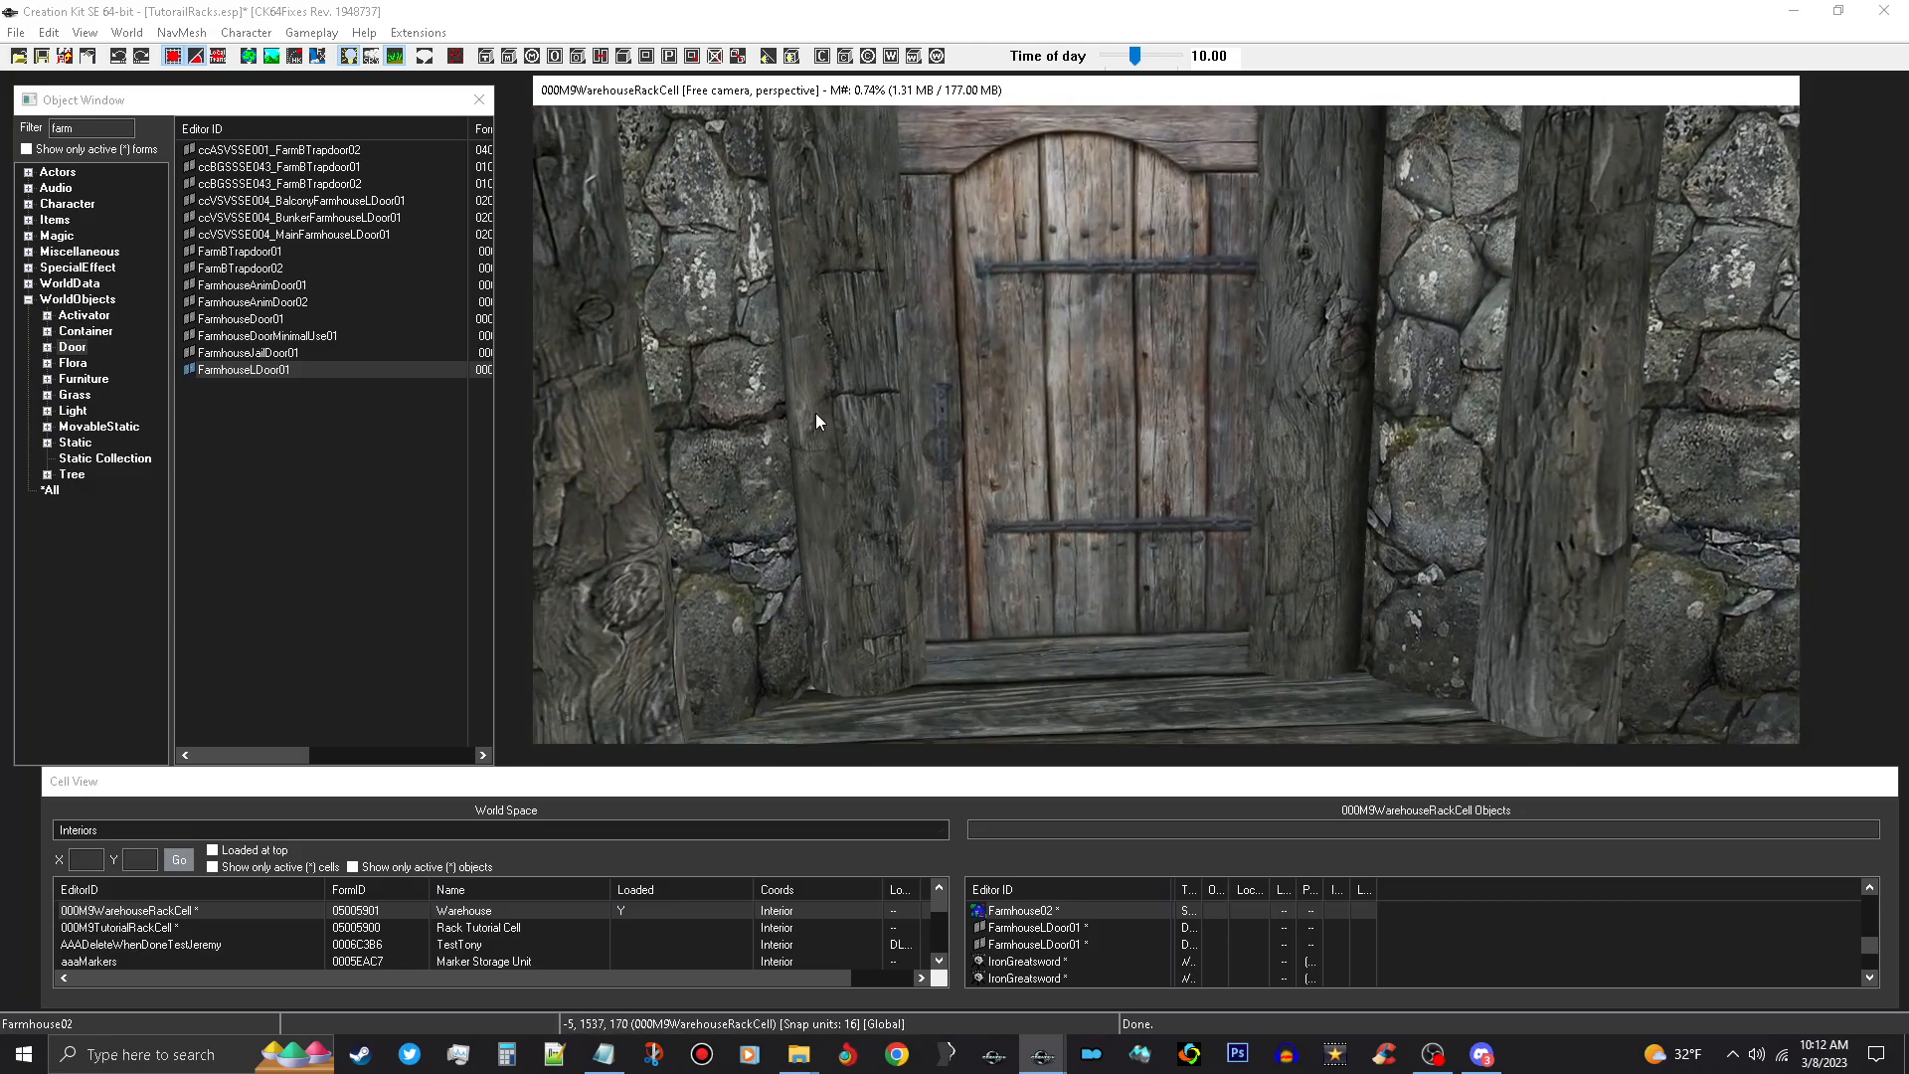
shift+middle_drag(1144, 390, 1123, 482)
middle_drag(1130, 555, 1139, 623)
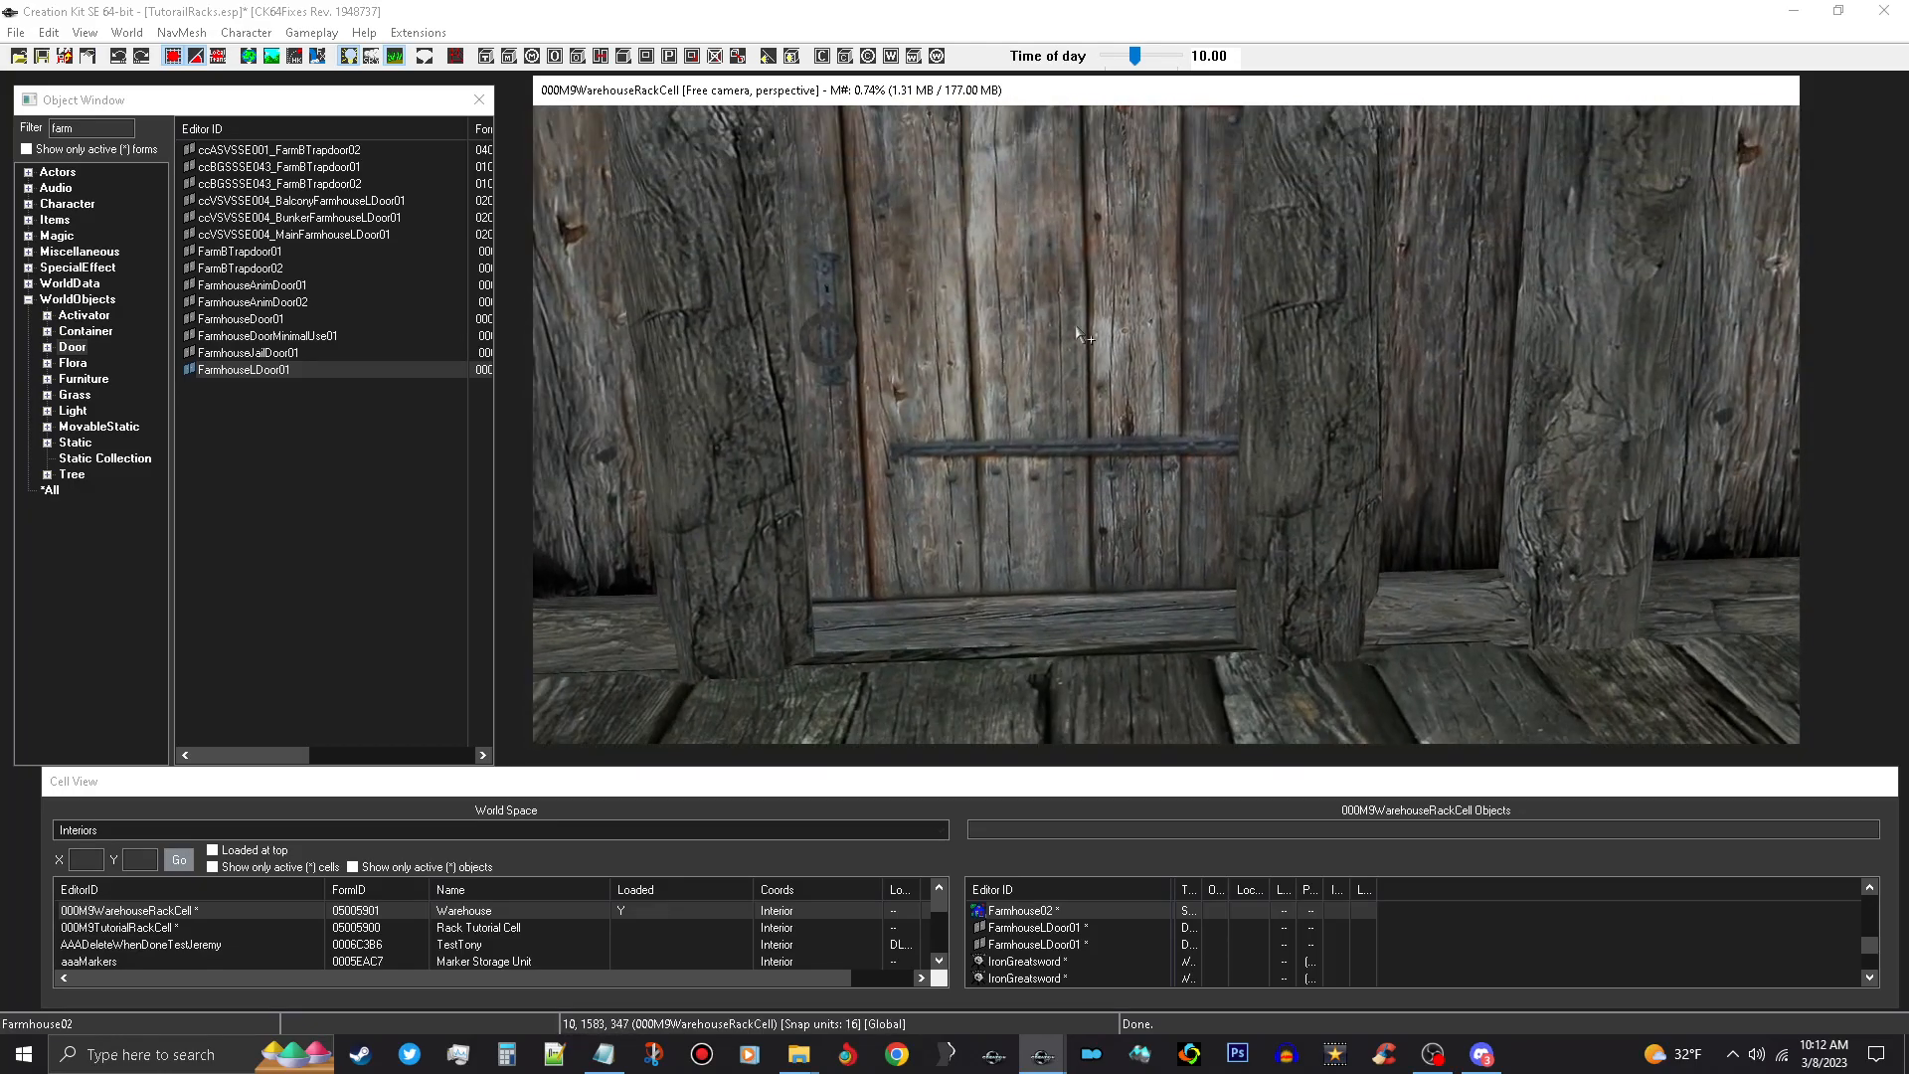
click(1086, 337)
scroll(1092, 331, down, 4)
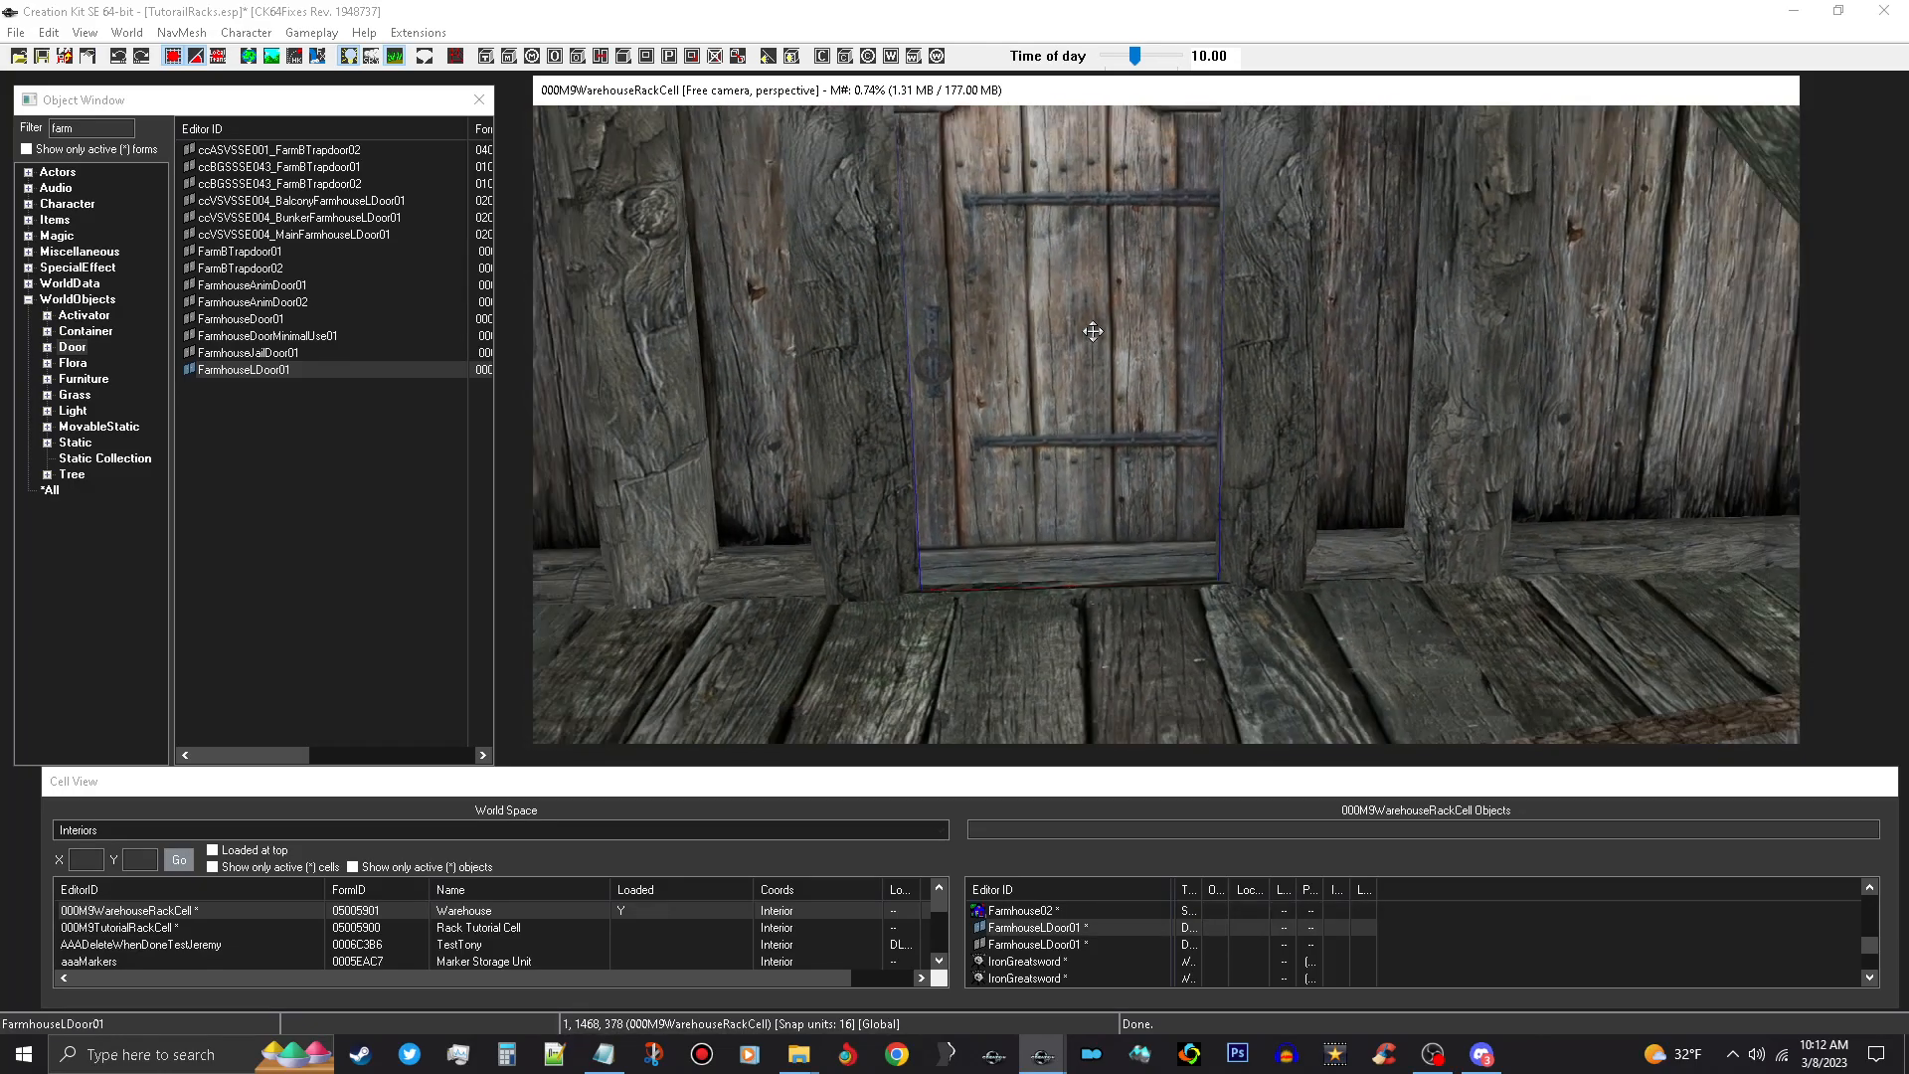
scroll(1093, 331, down, 6)
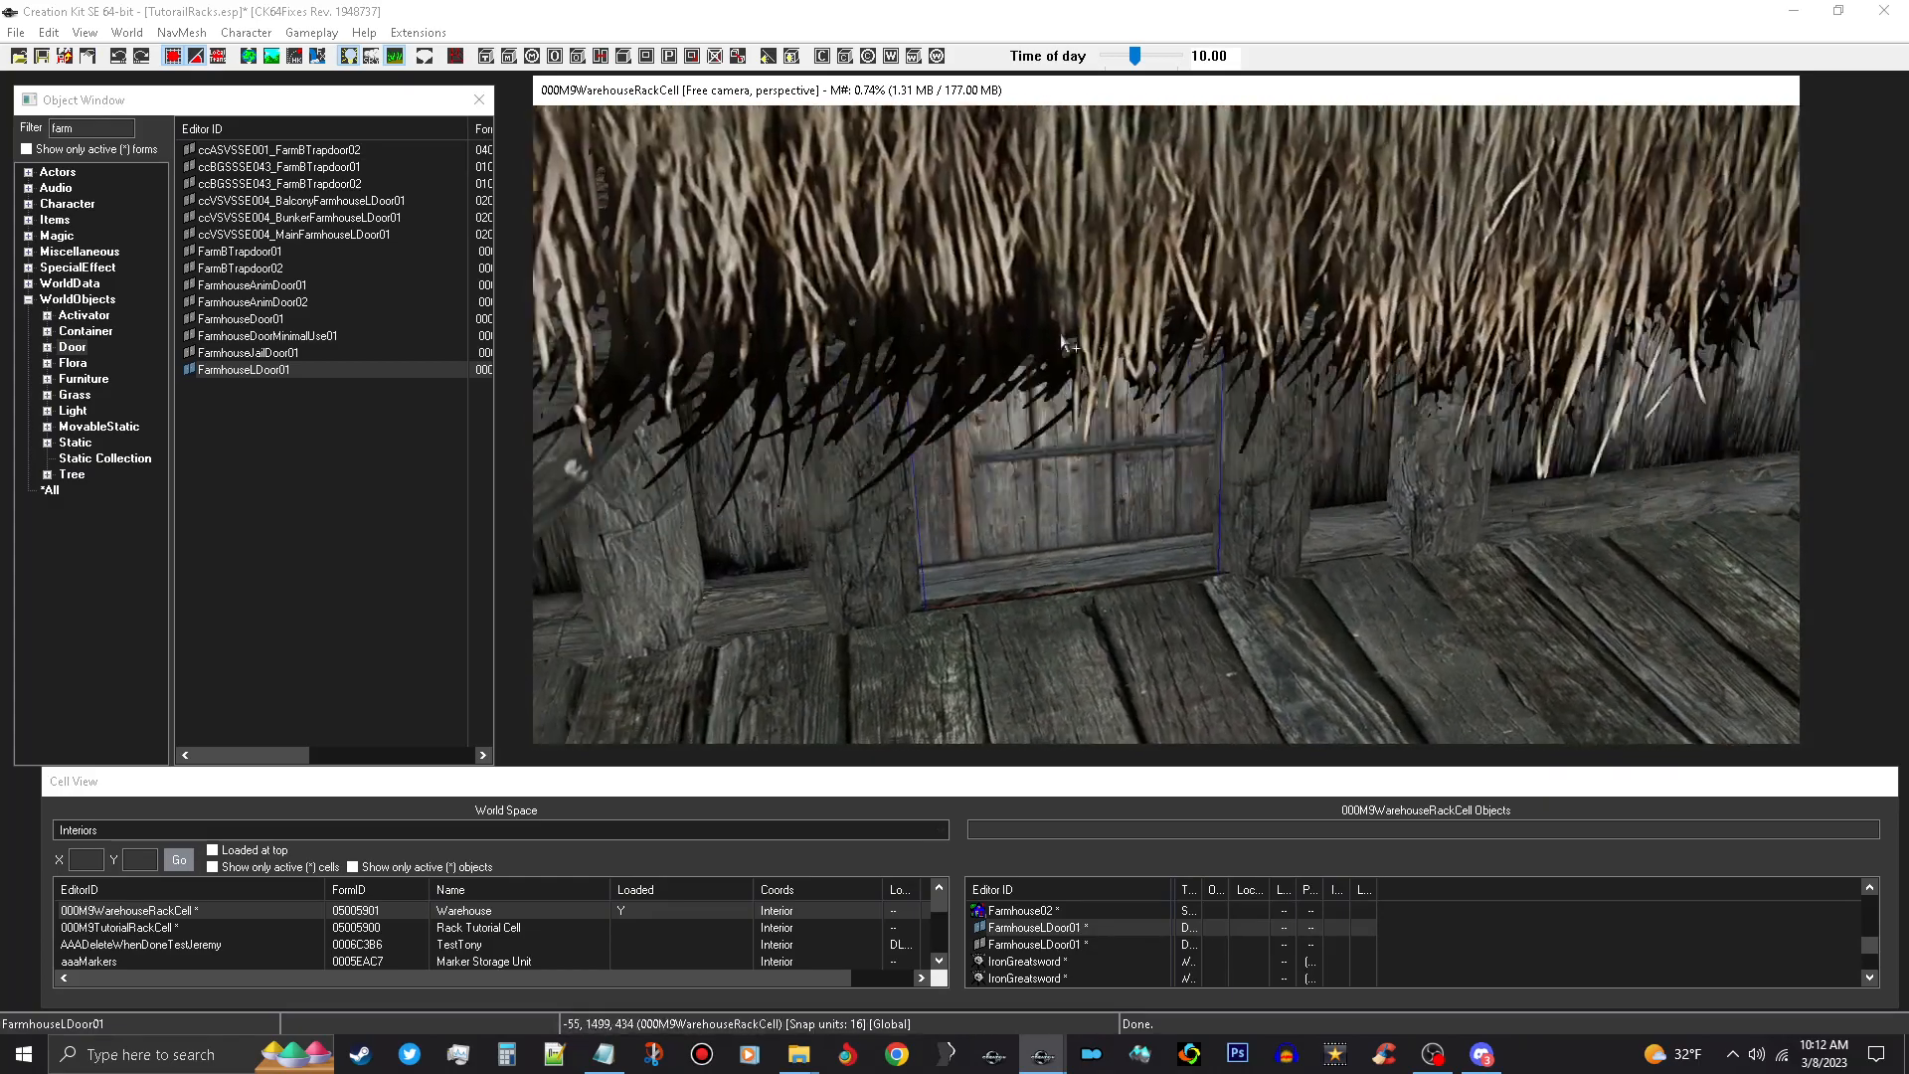
scroll(1061, 343, up, 2)
middle_drag(818, 384, 1114, 402)
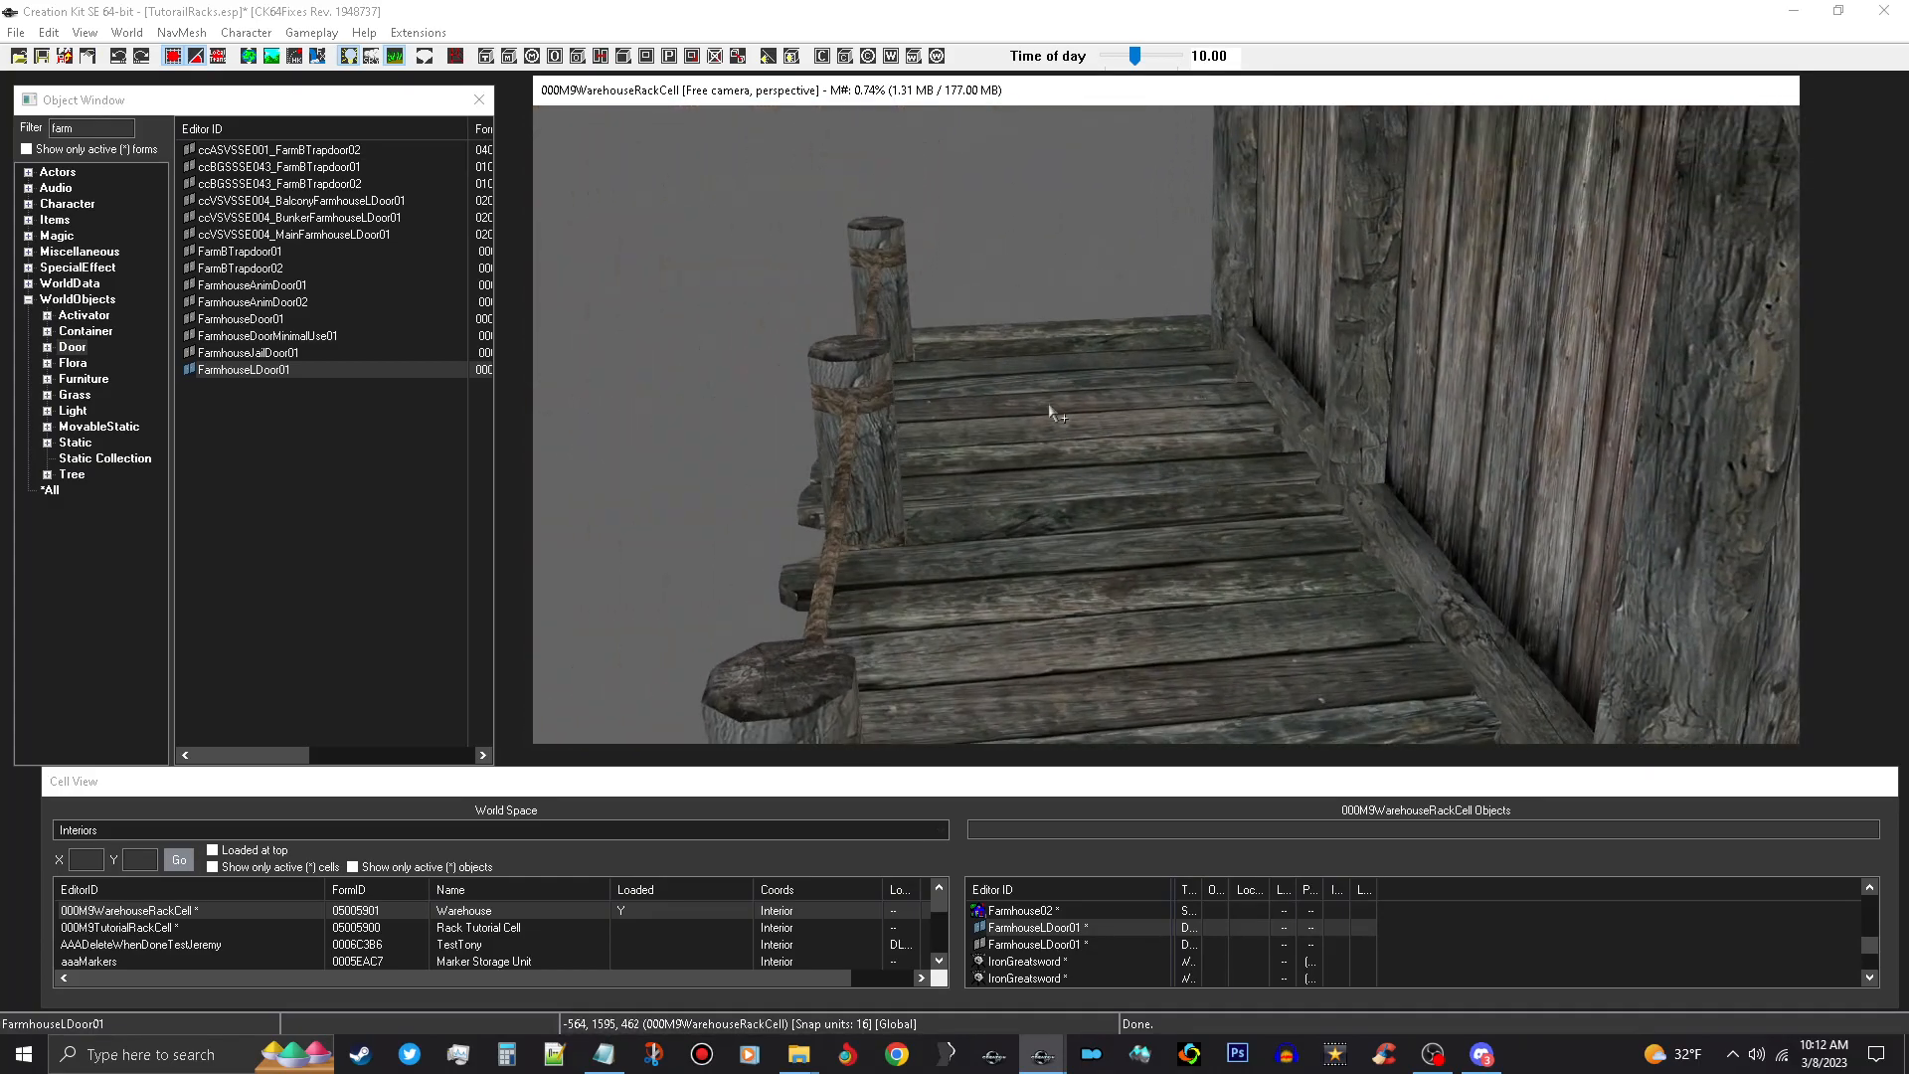
shift+middle_drag(1448, 486, 881, 206)
key(d)
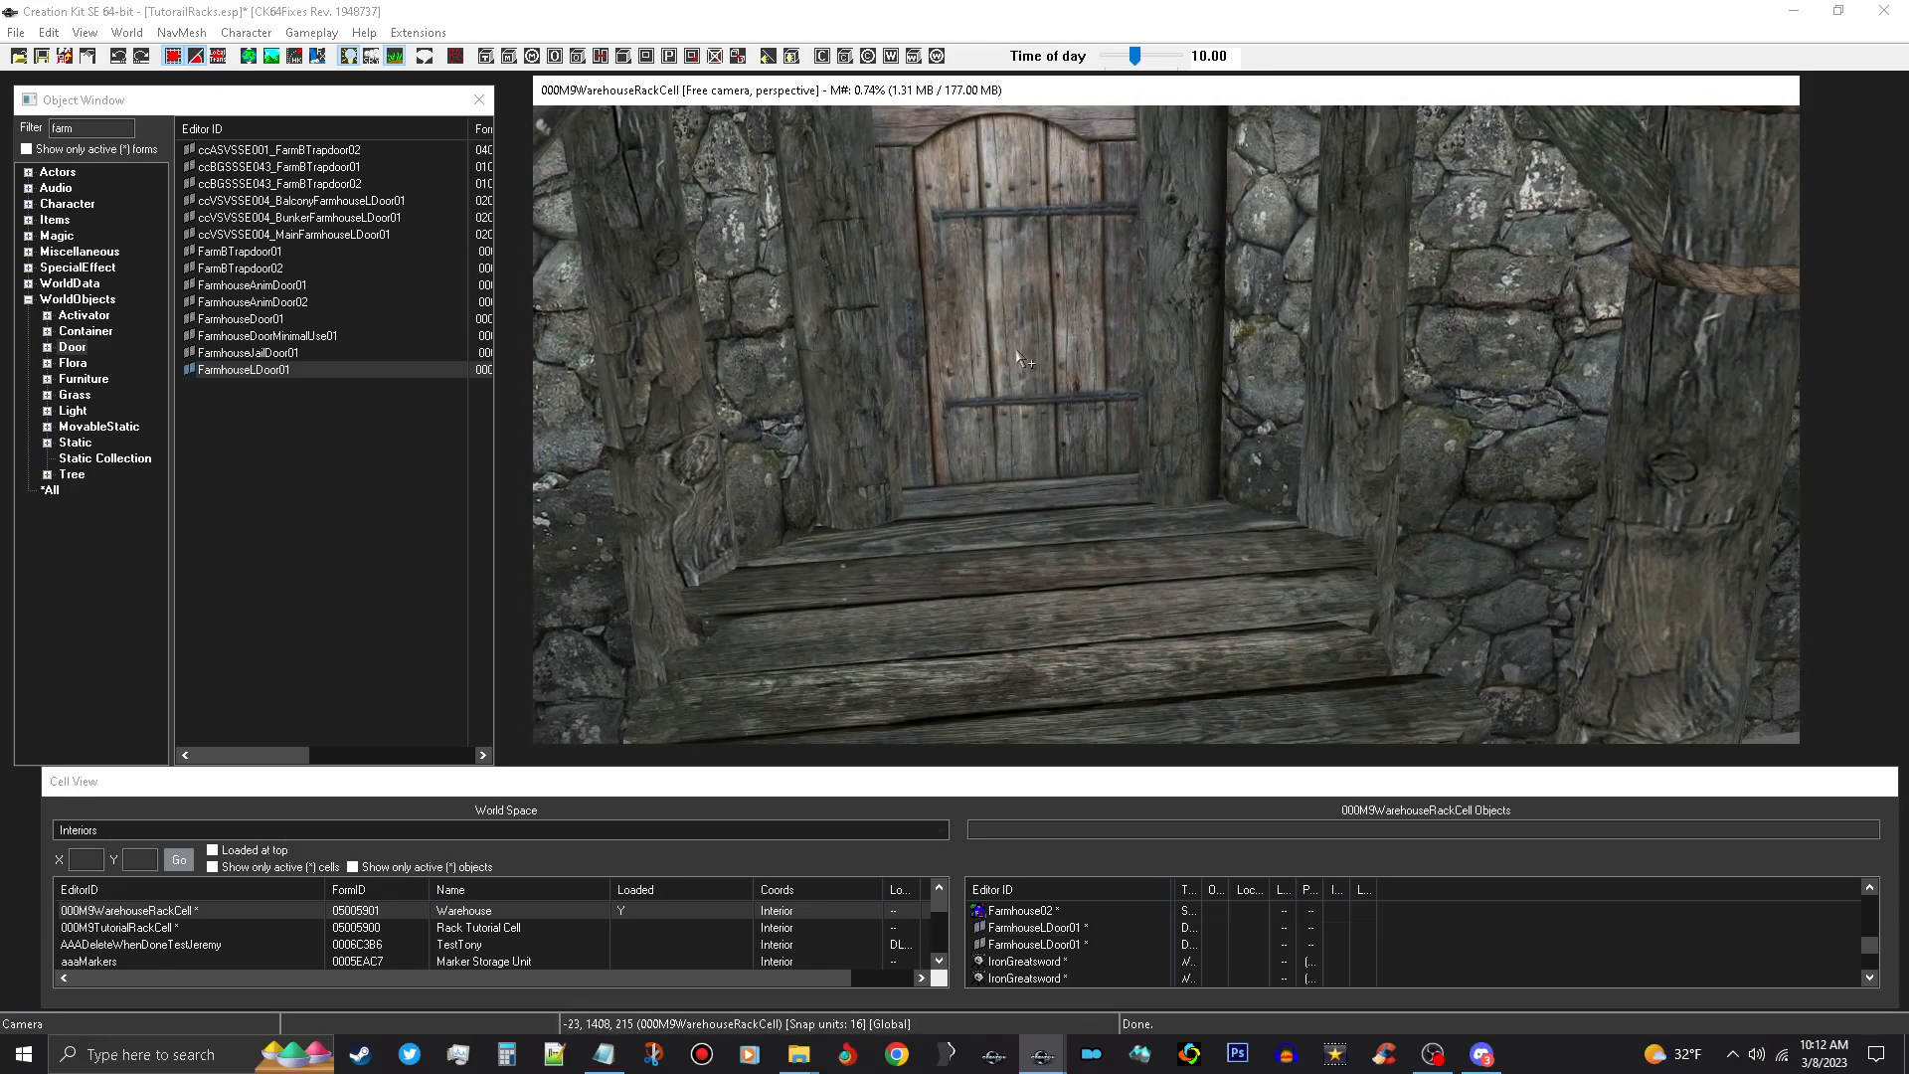
Set the ground-level door's Location Reference Type to HouseMainDoorRefType in its reference properties.
click(1018, 358)
scroll(1014, 343, up, 5)
middle_drag(1011, 332, 1074, 365)
double_click(1121, 362)
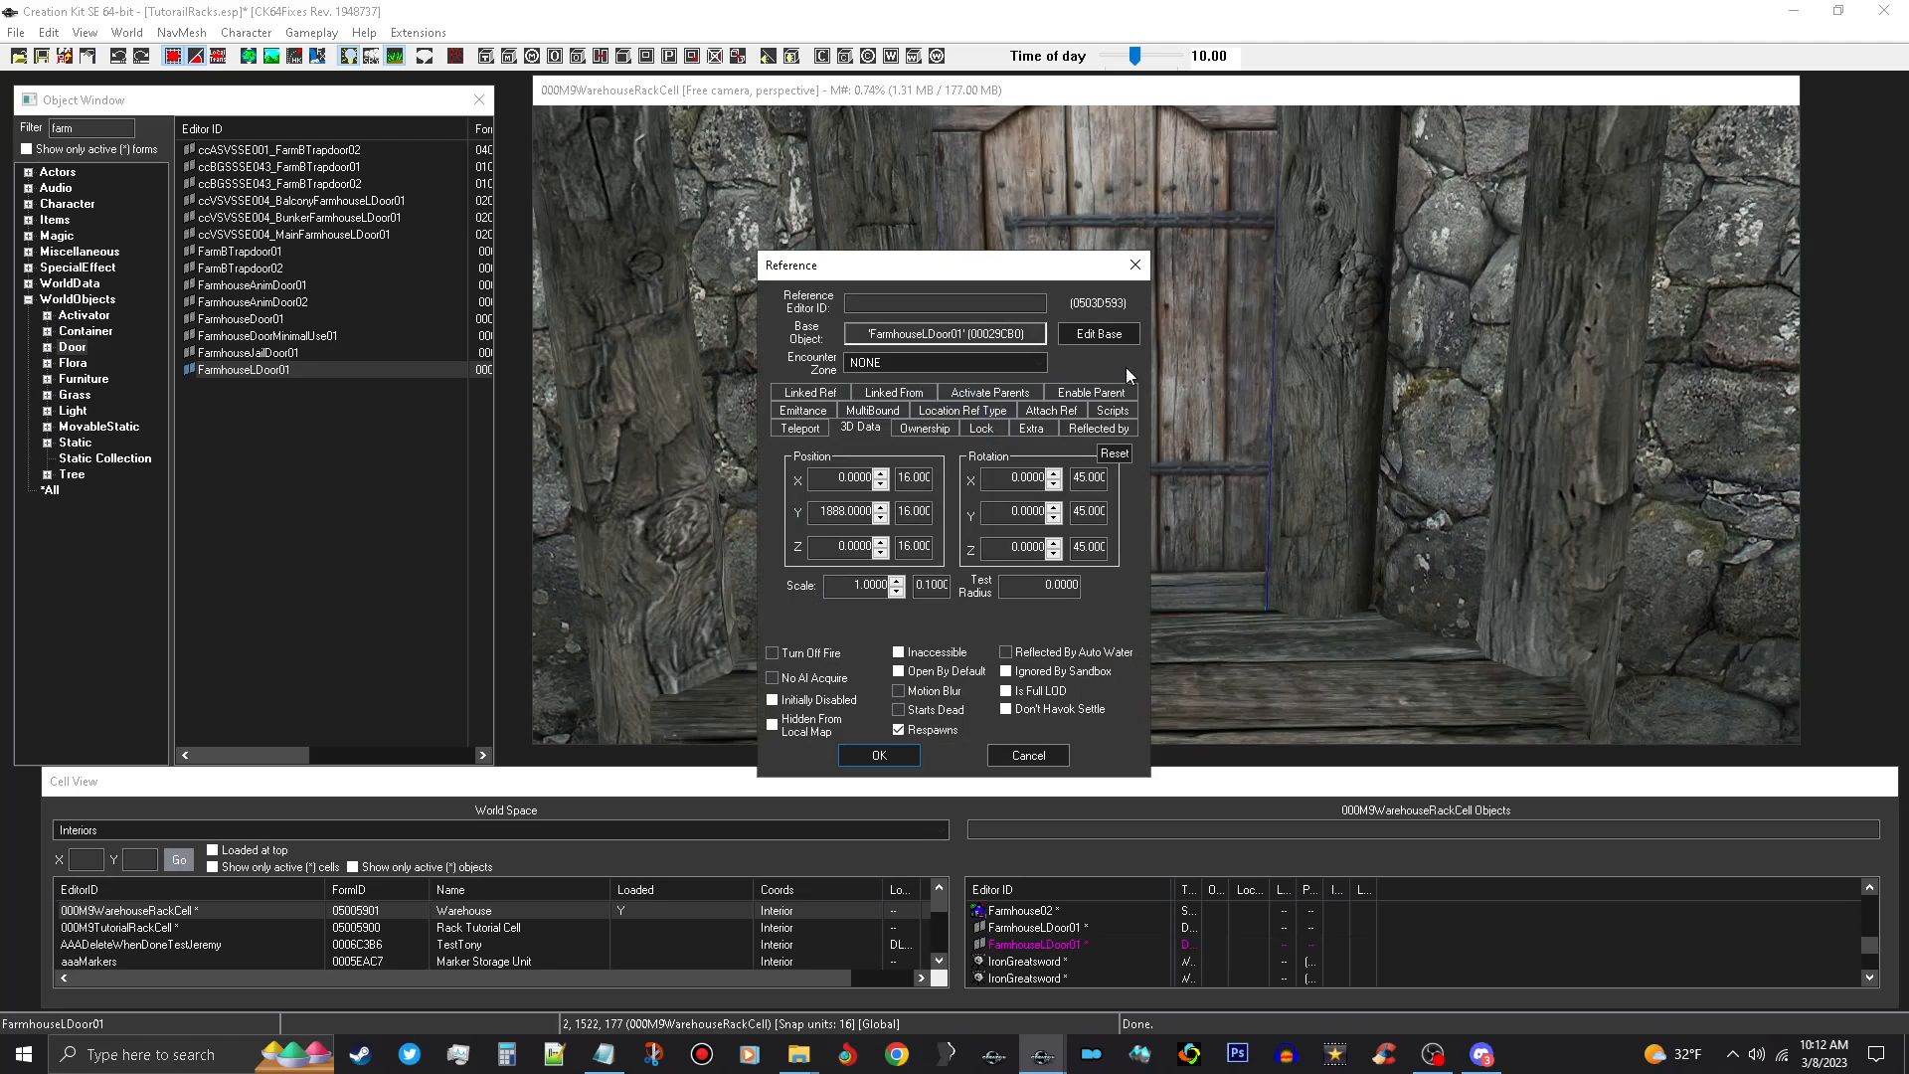
click(1028, 755)
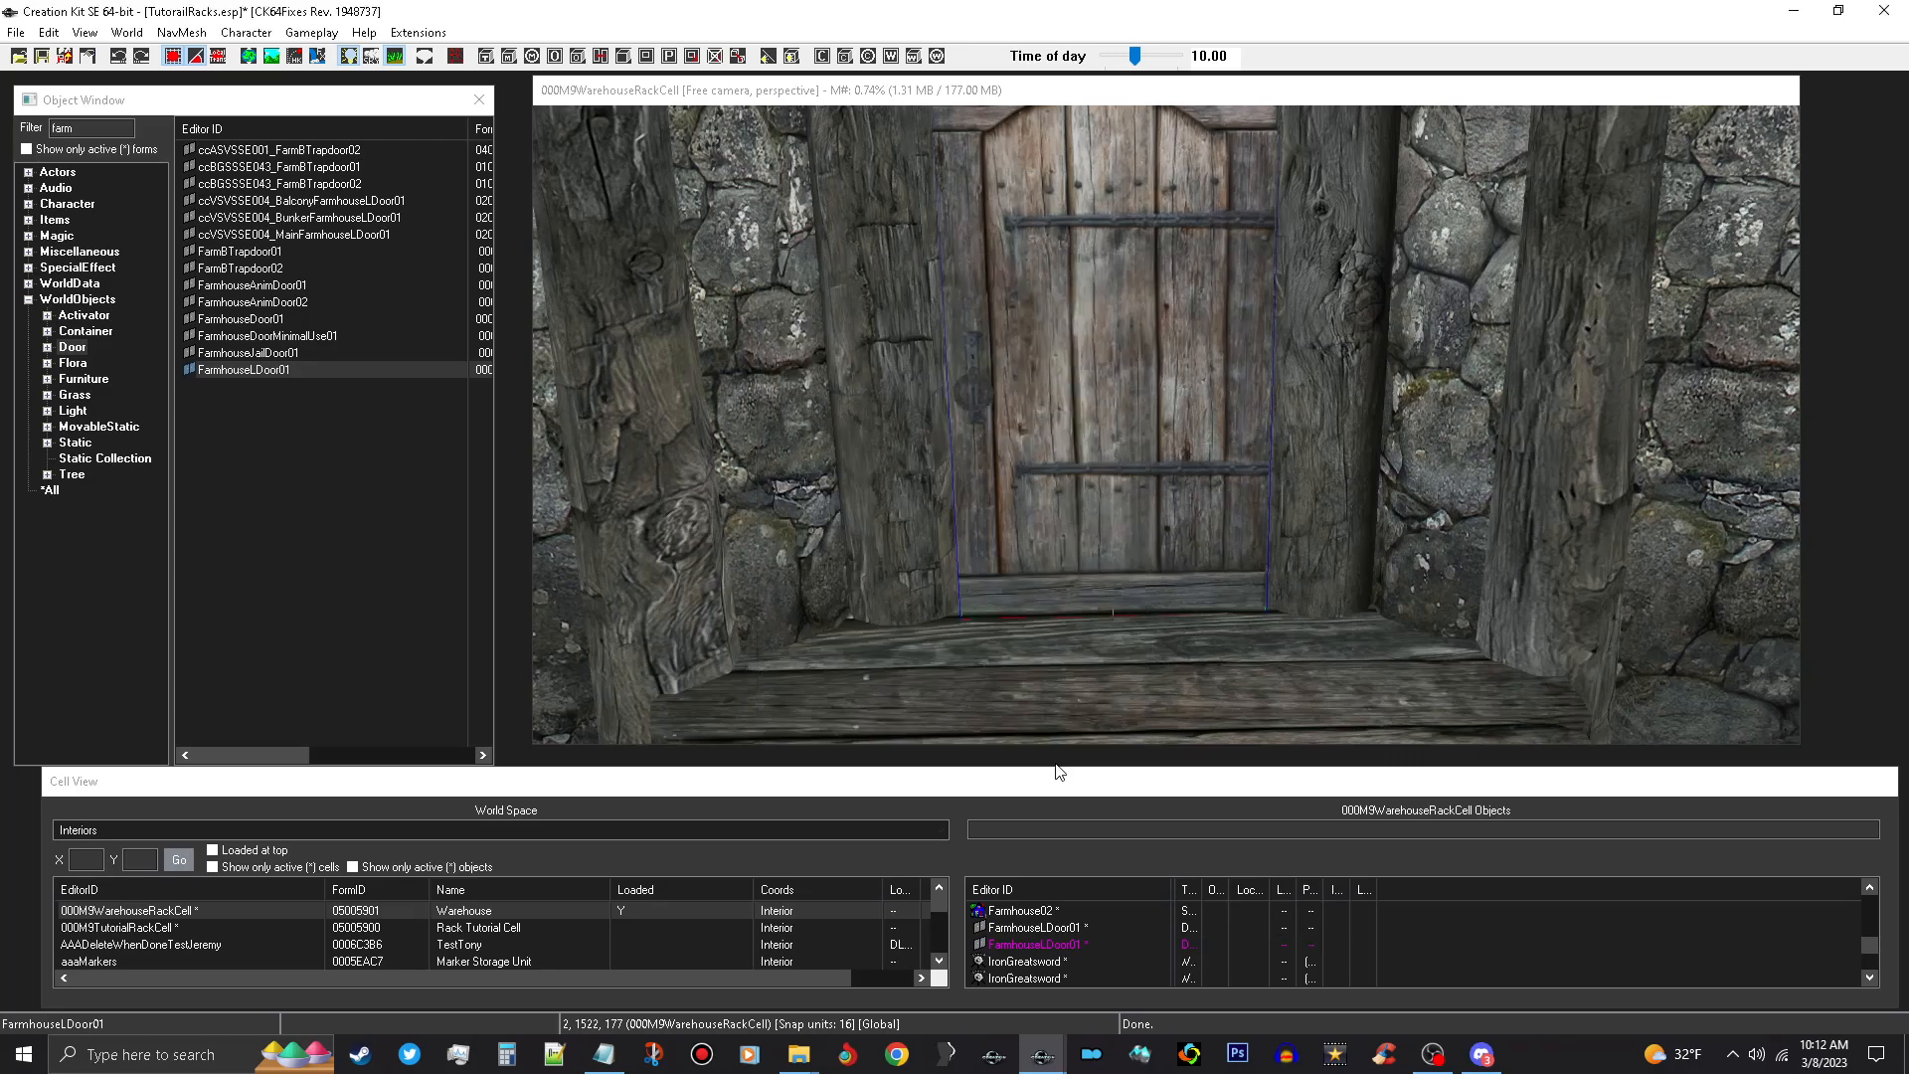
double_click(1102, 445)
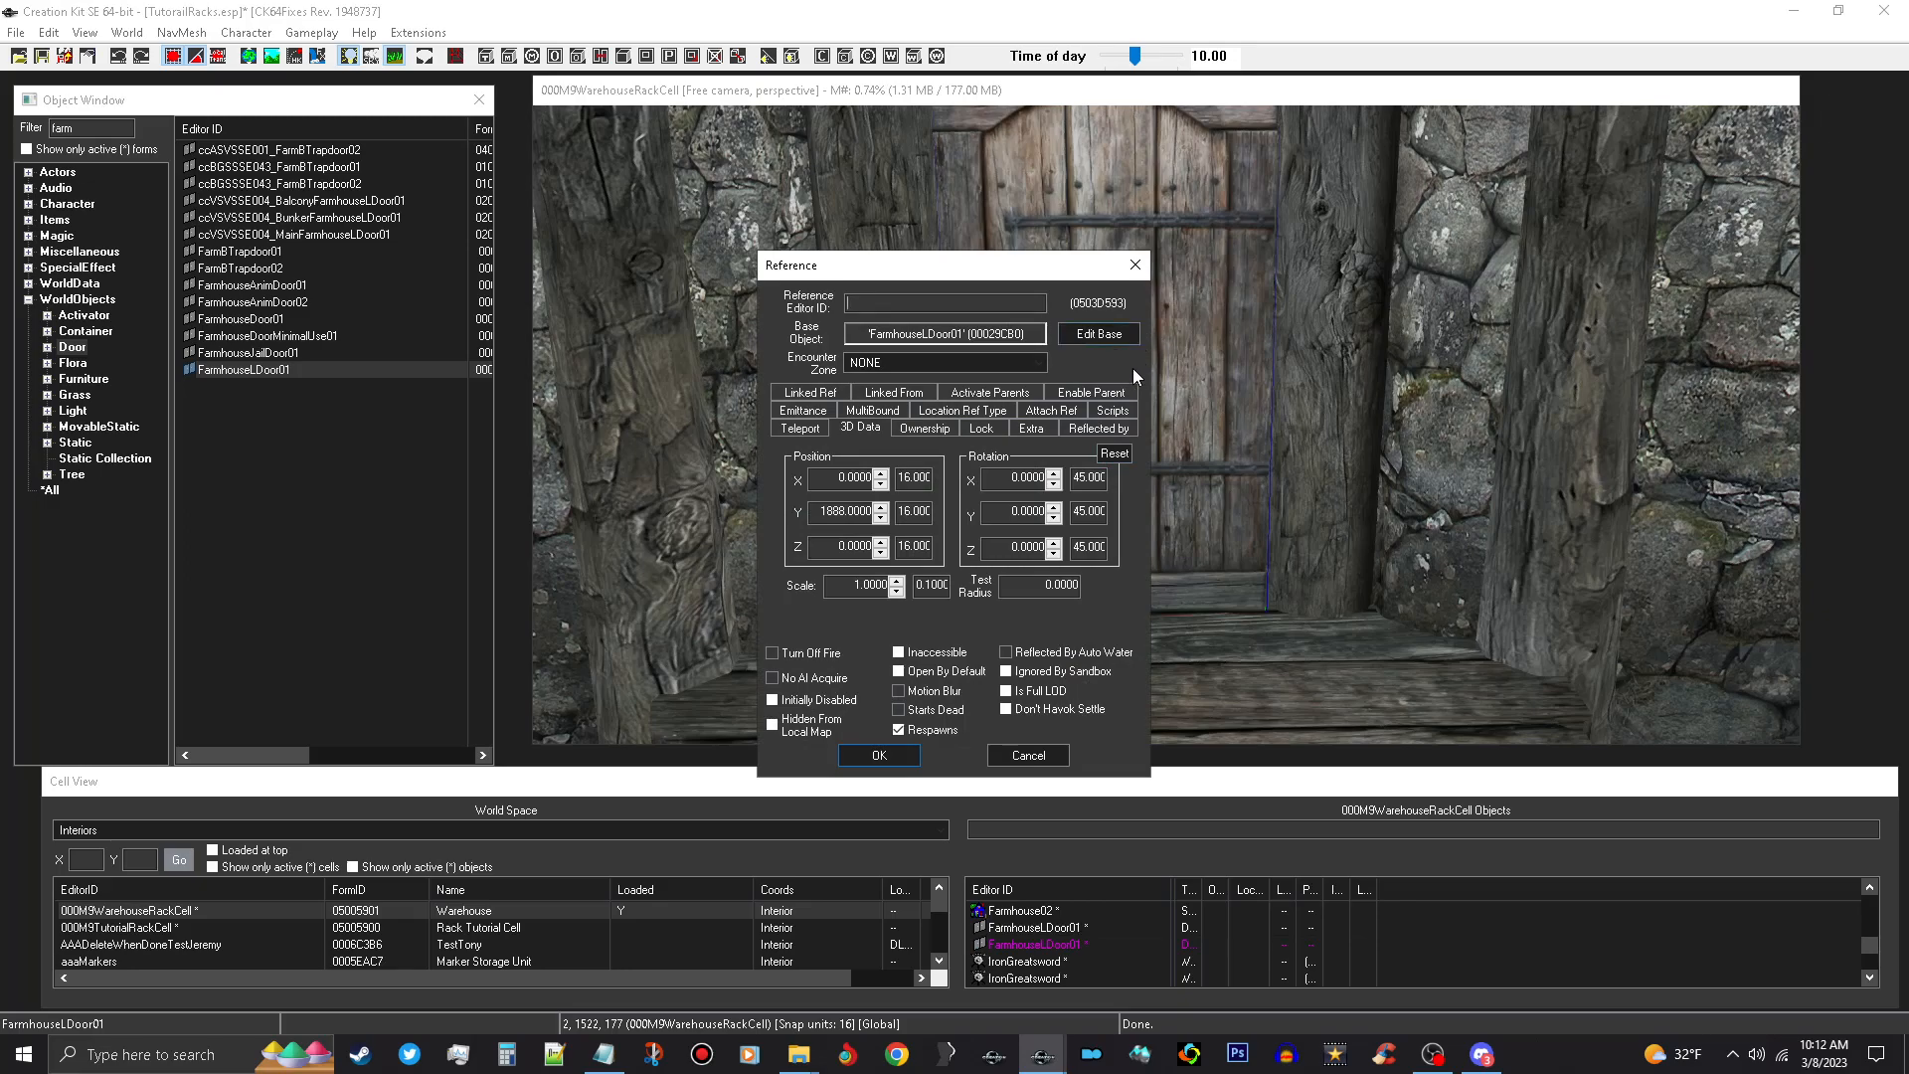
click(981, 412)
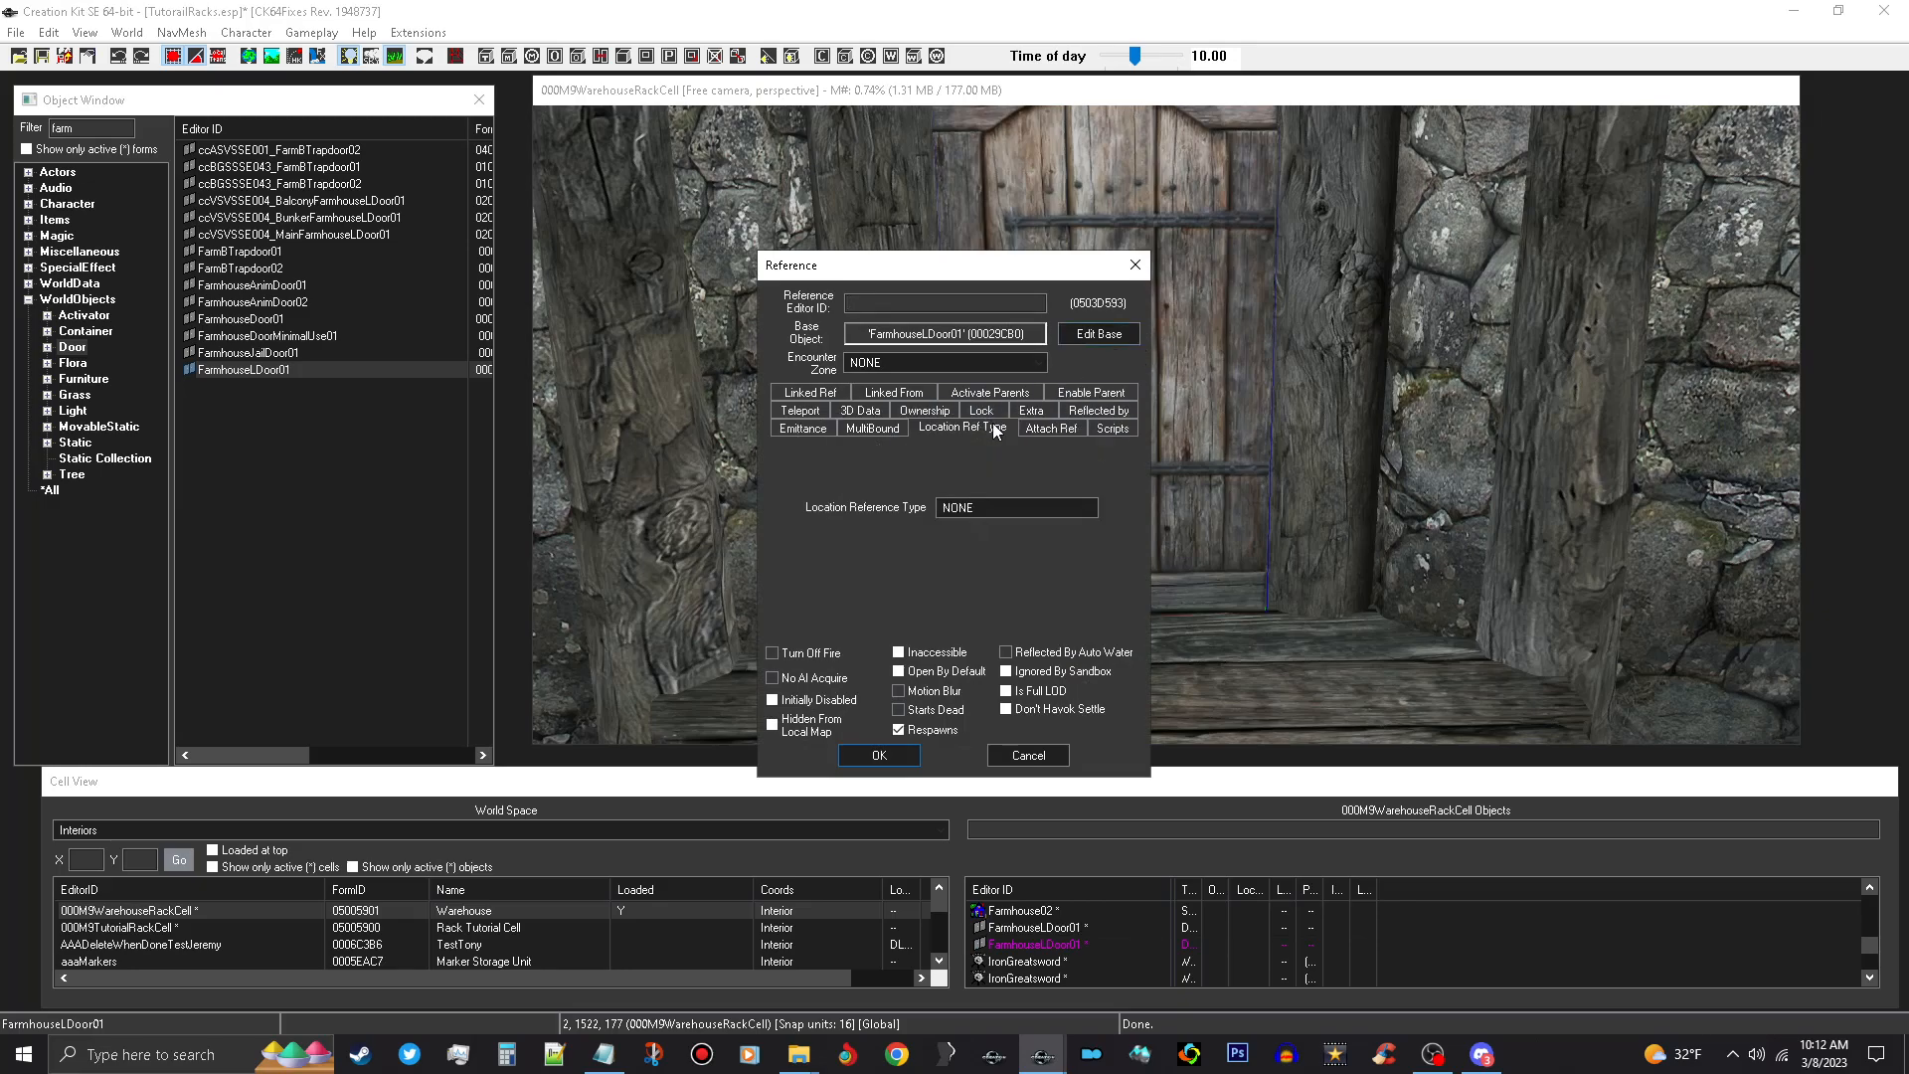
click(1076, 509)
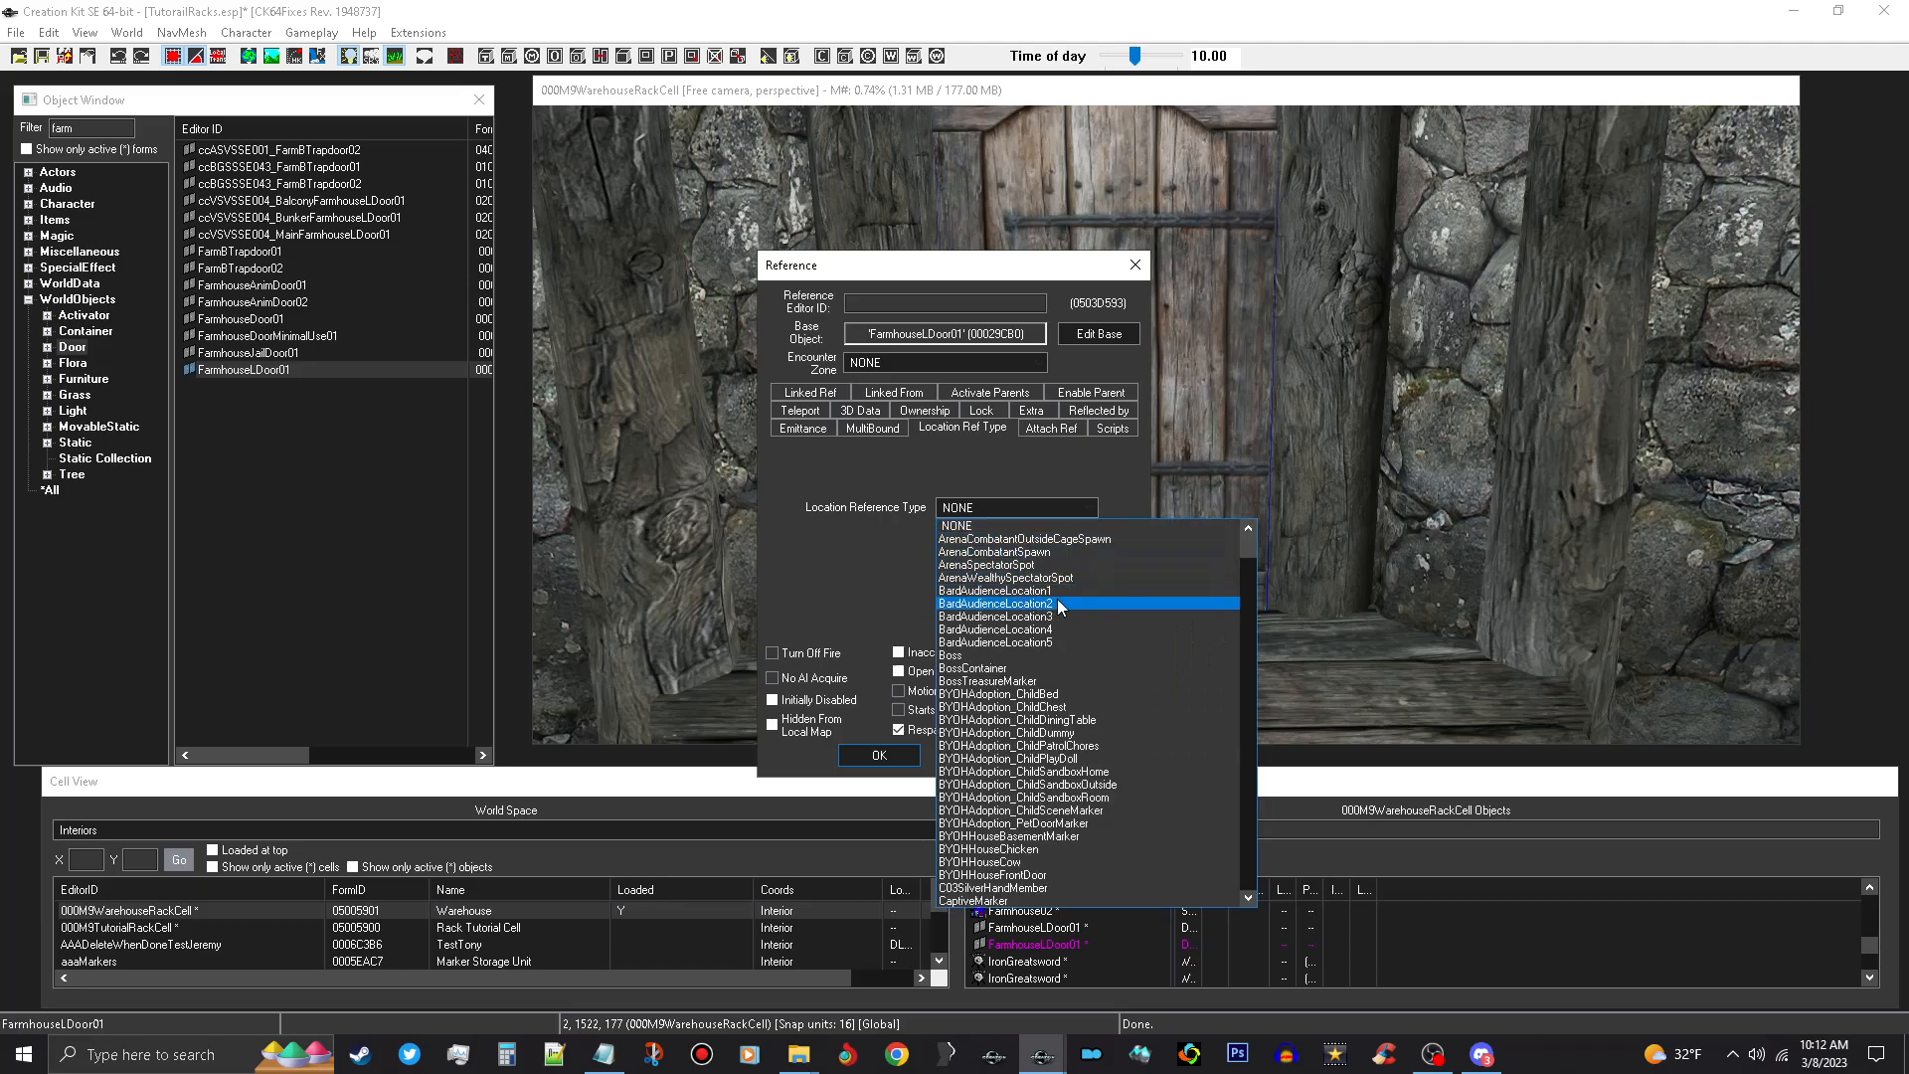
key(h)
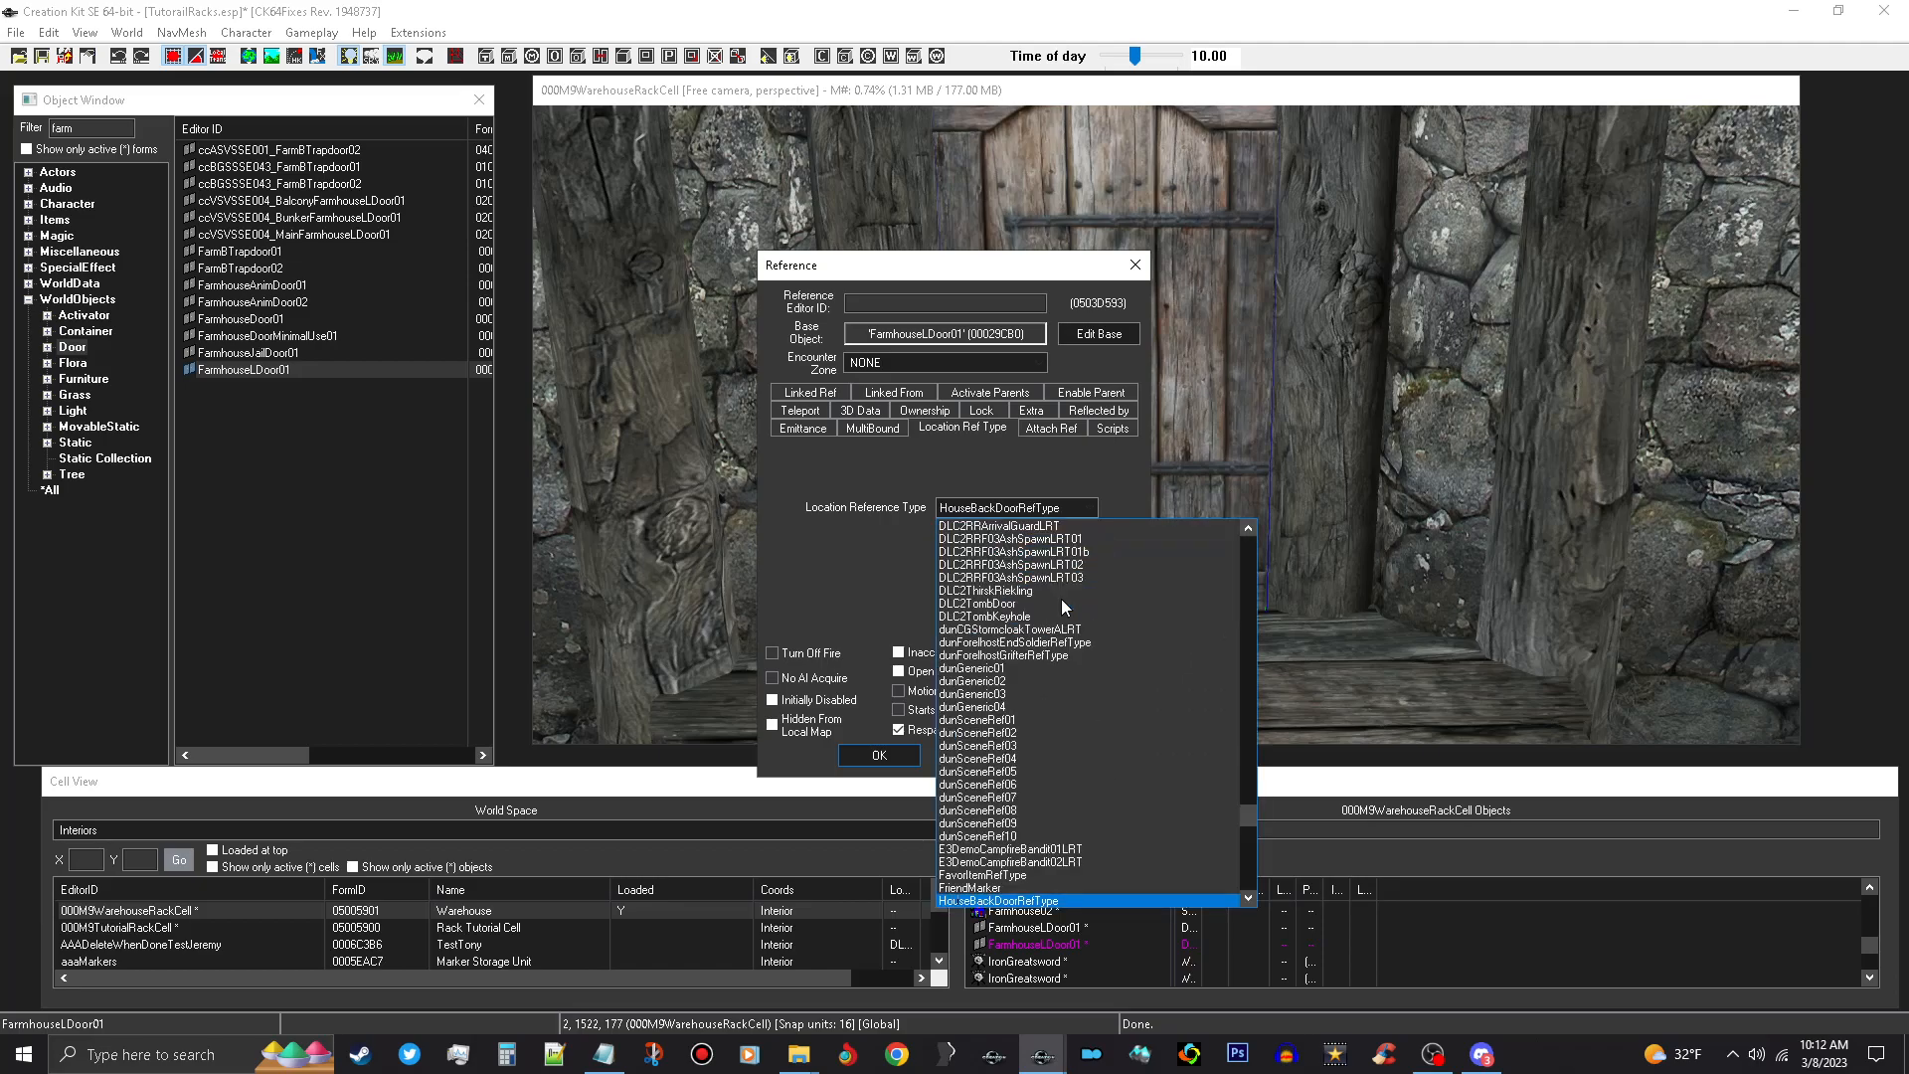
scroll(1117, 654, down, 2)
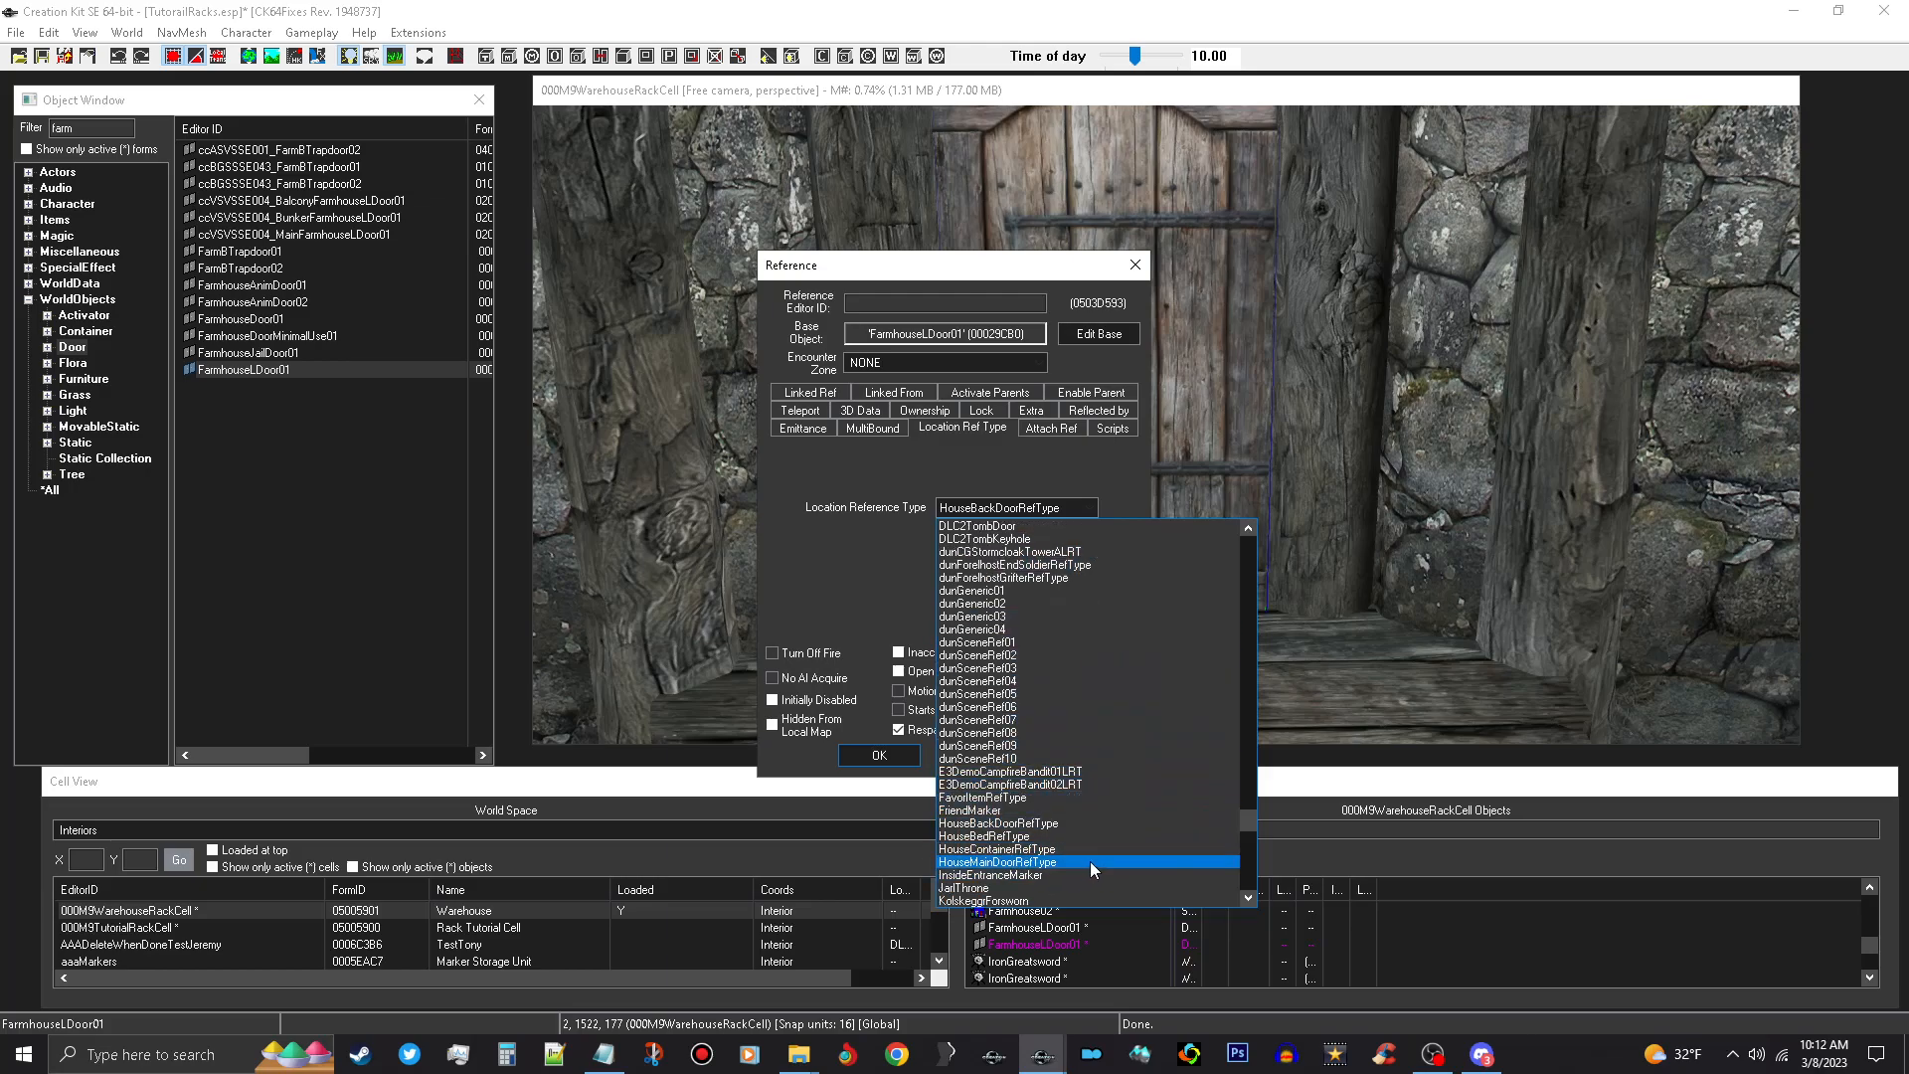
click(1090, 861)
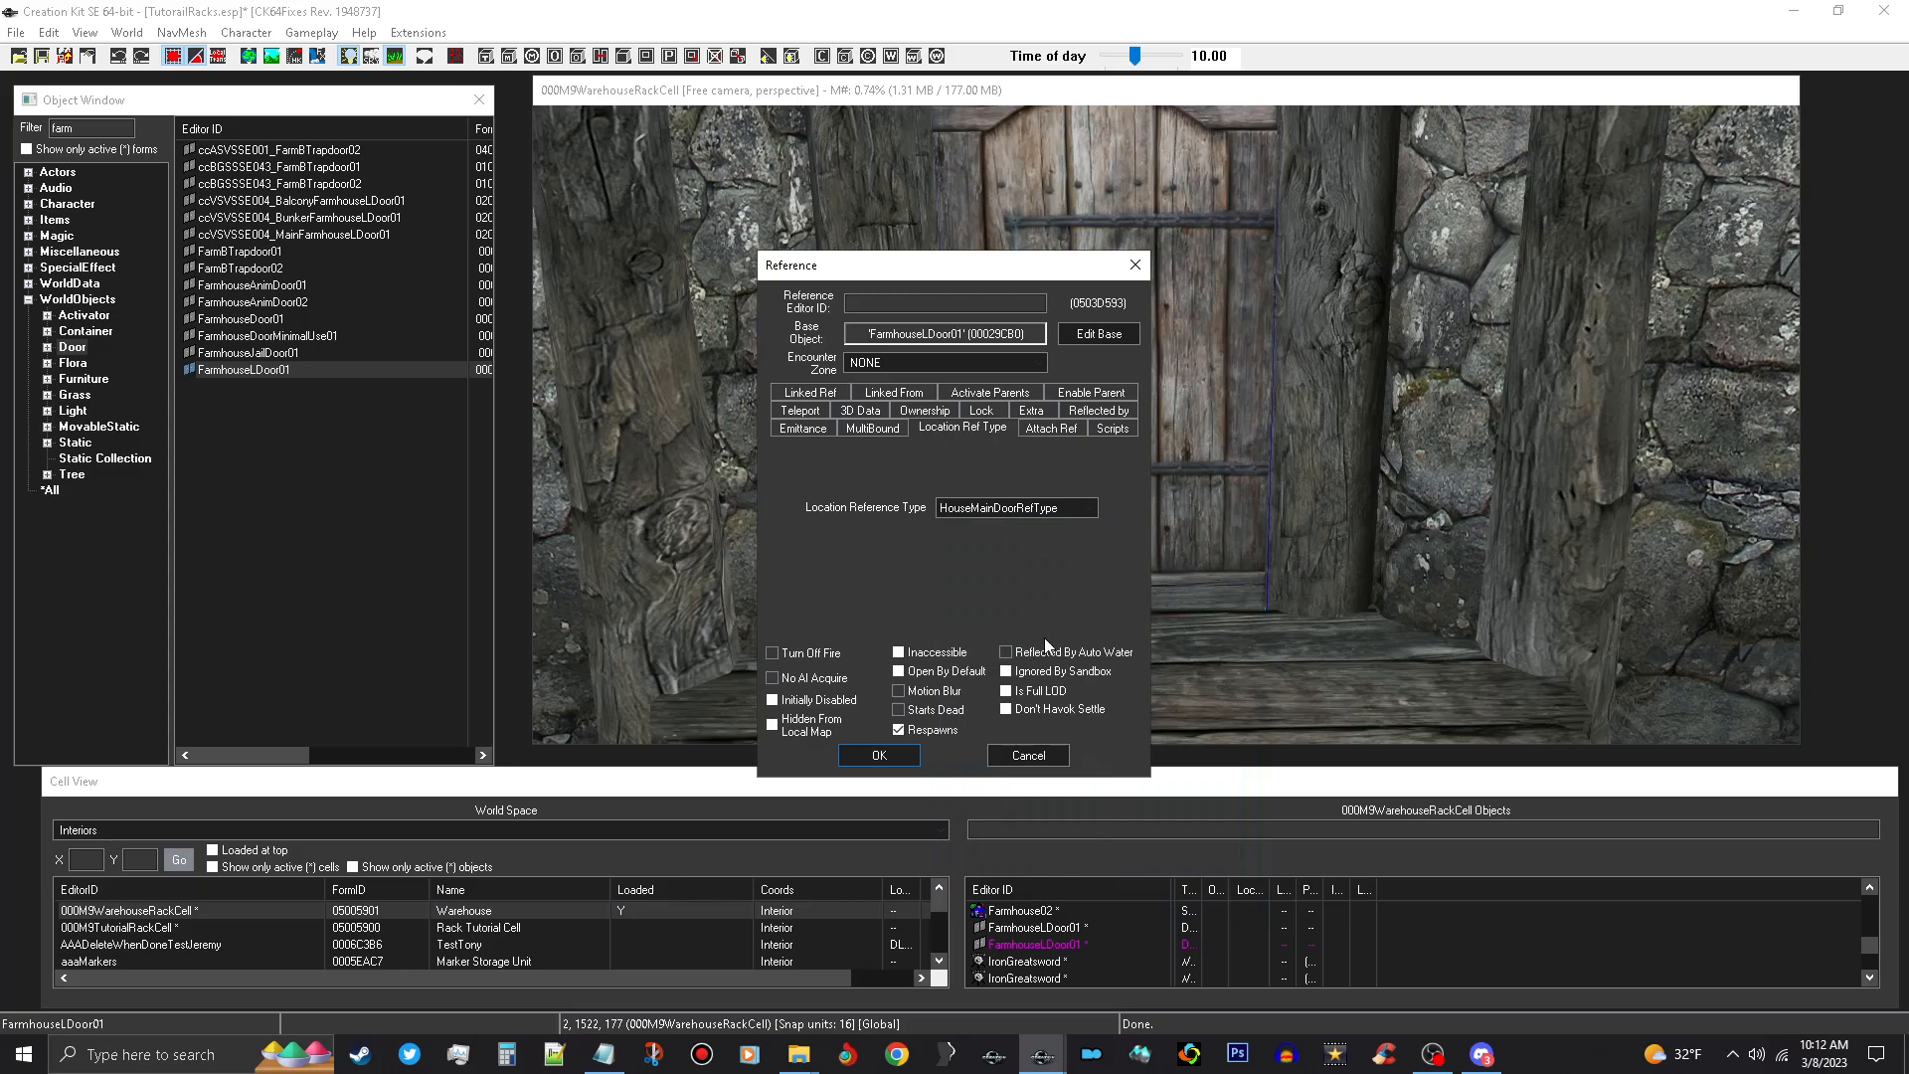
Change the ground-level door's Location Reference Type to BYOHHouseFrontDoor and accept the reference properties.
click(1086, 507)
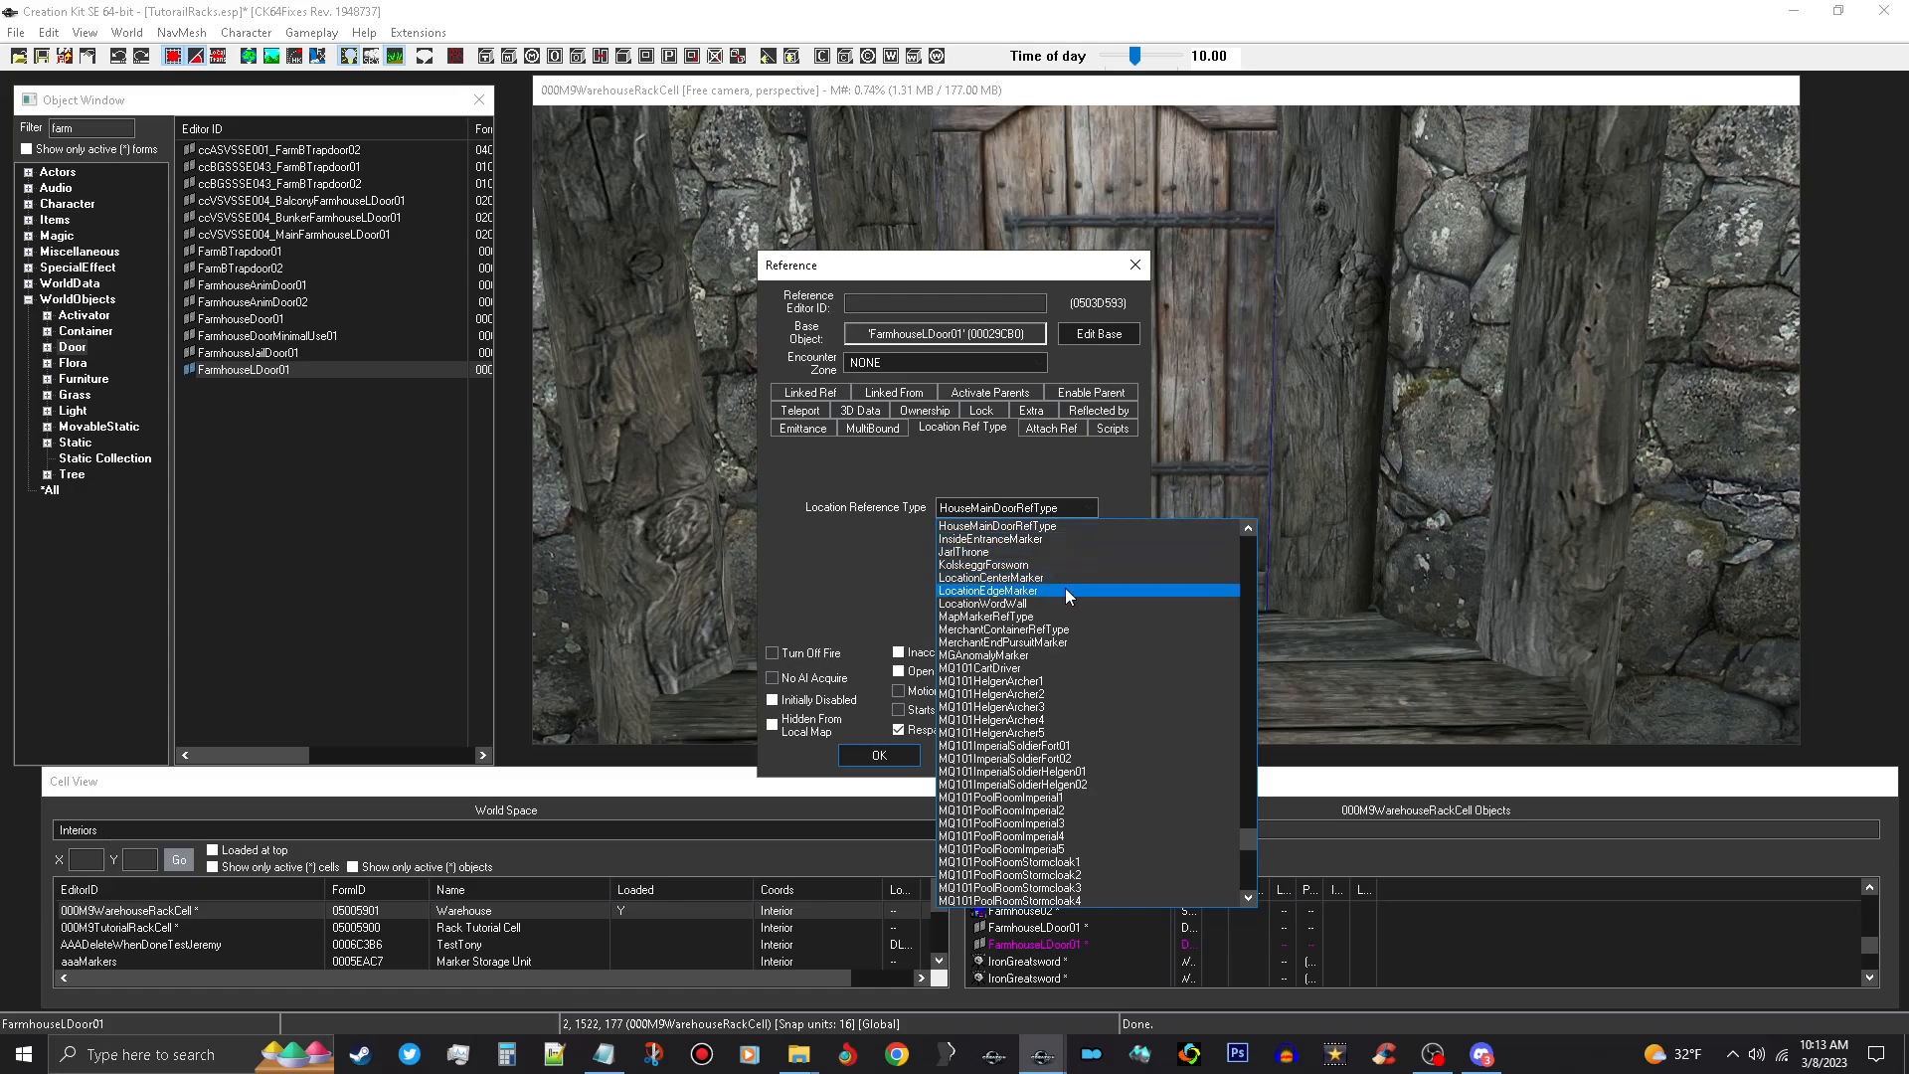
scroll(1065, 587, up, 1)
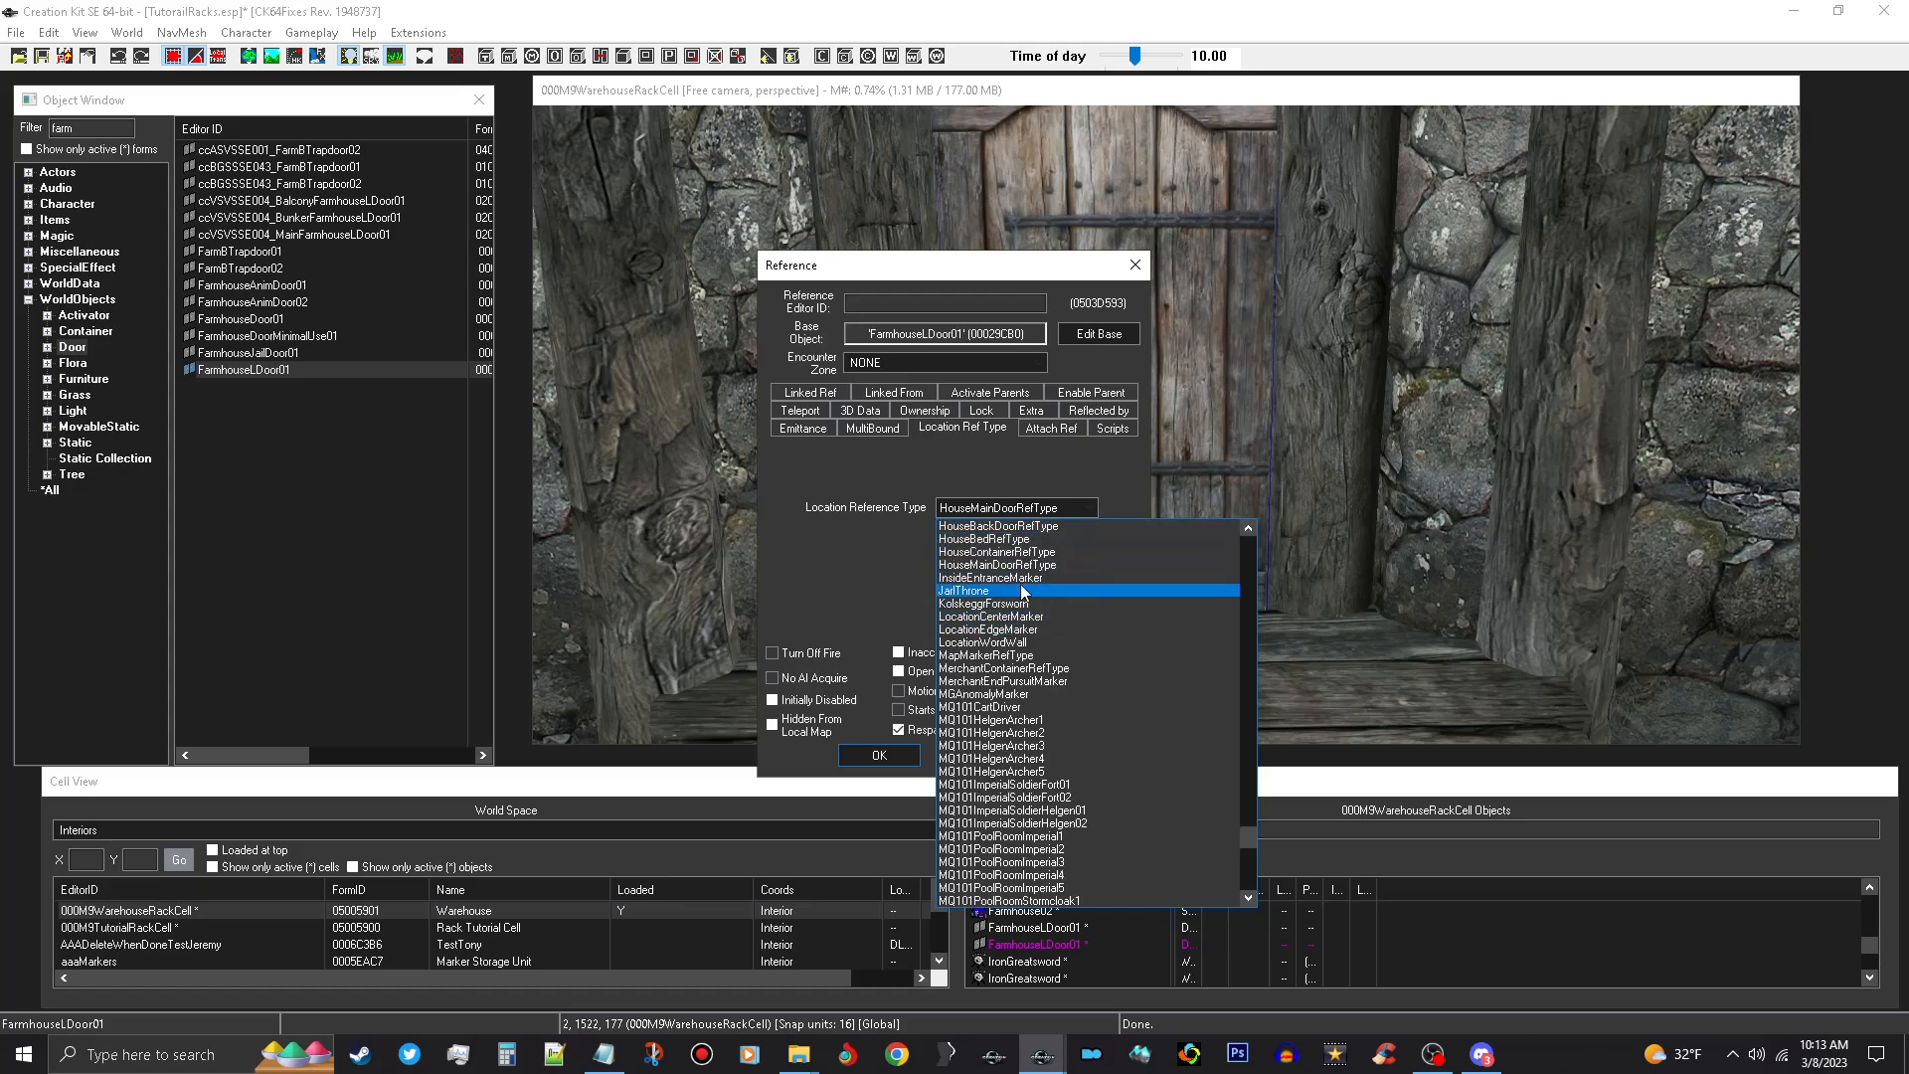
key(Home)
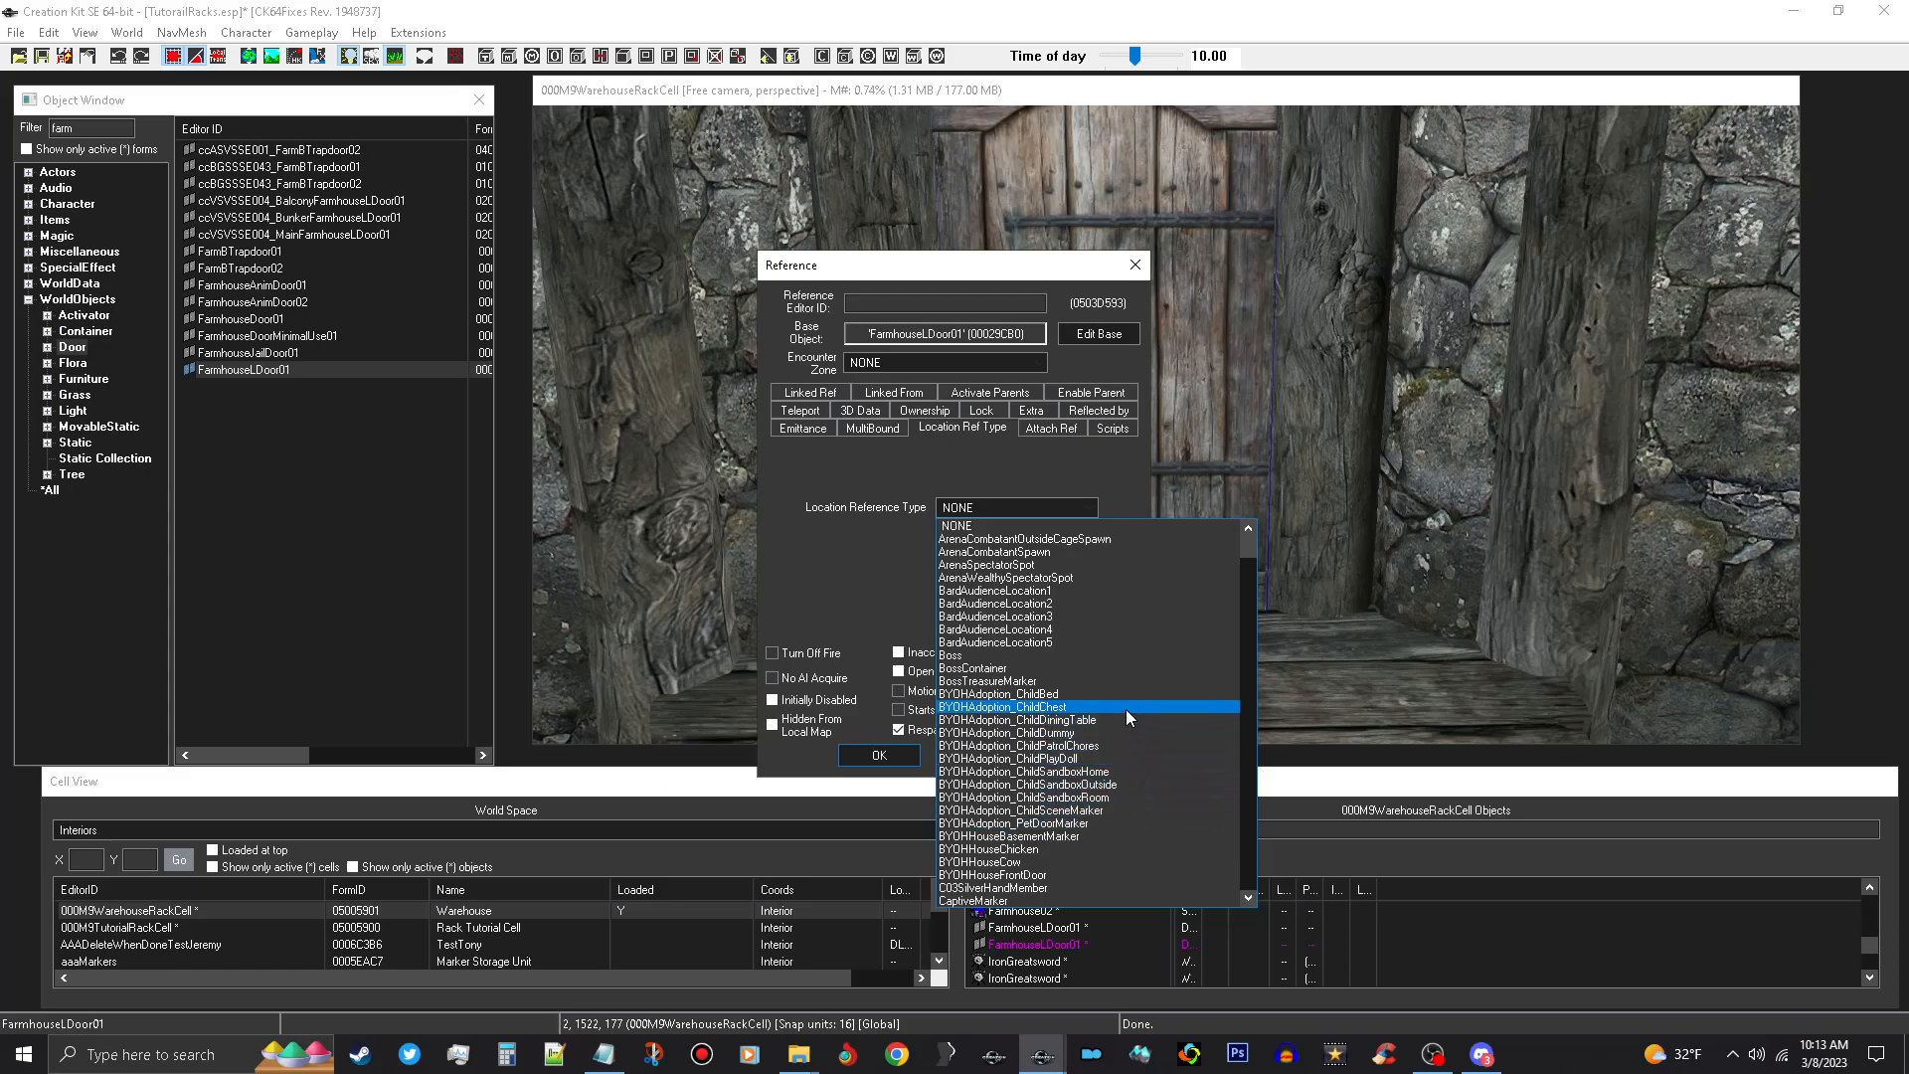
scroll(1132, 718, down, 1)
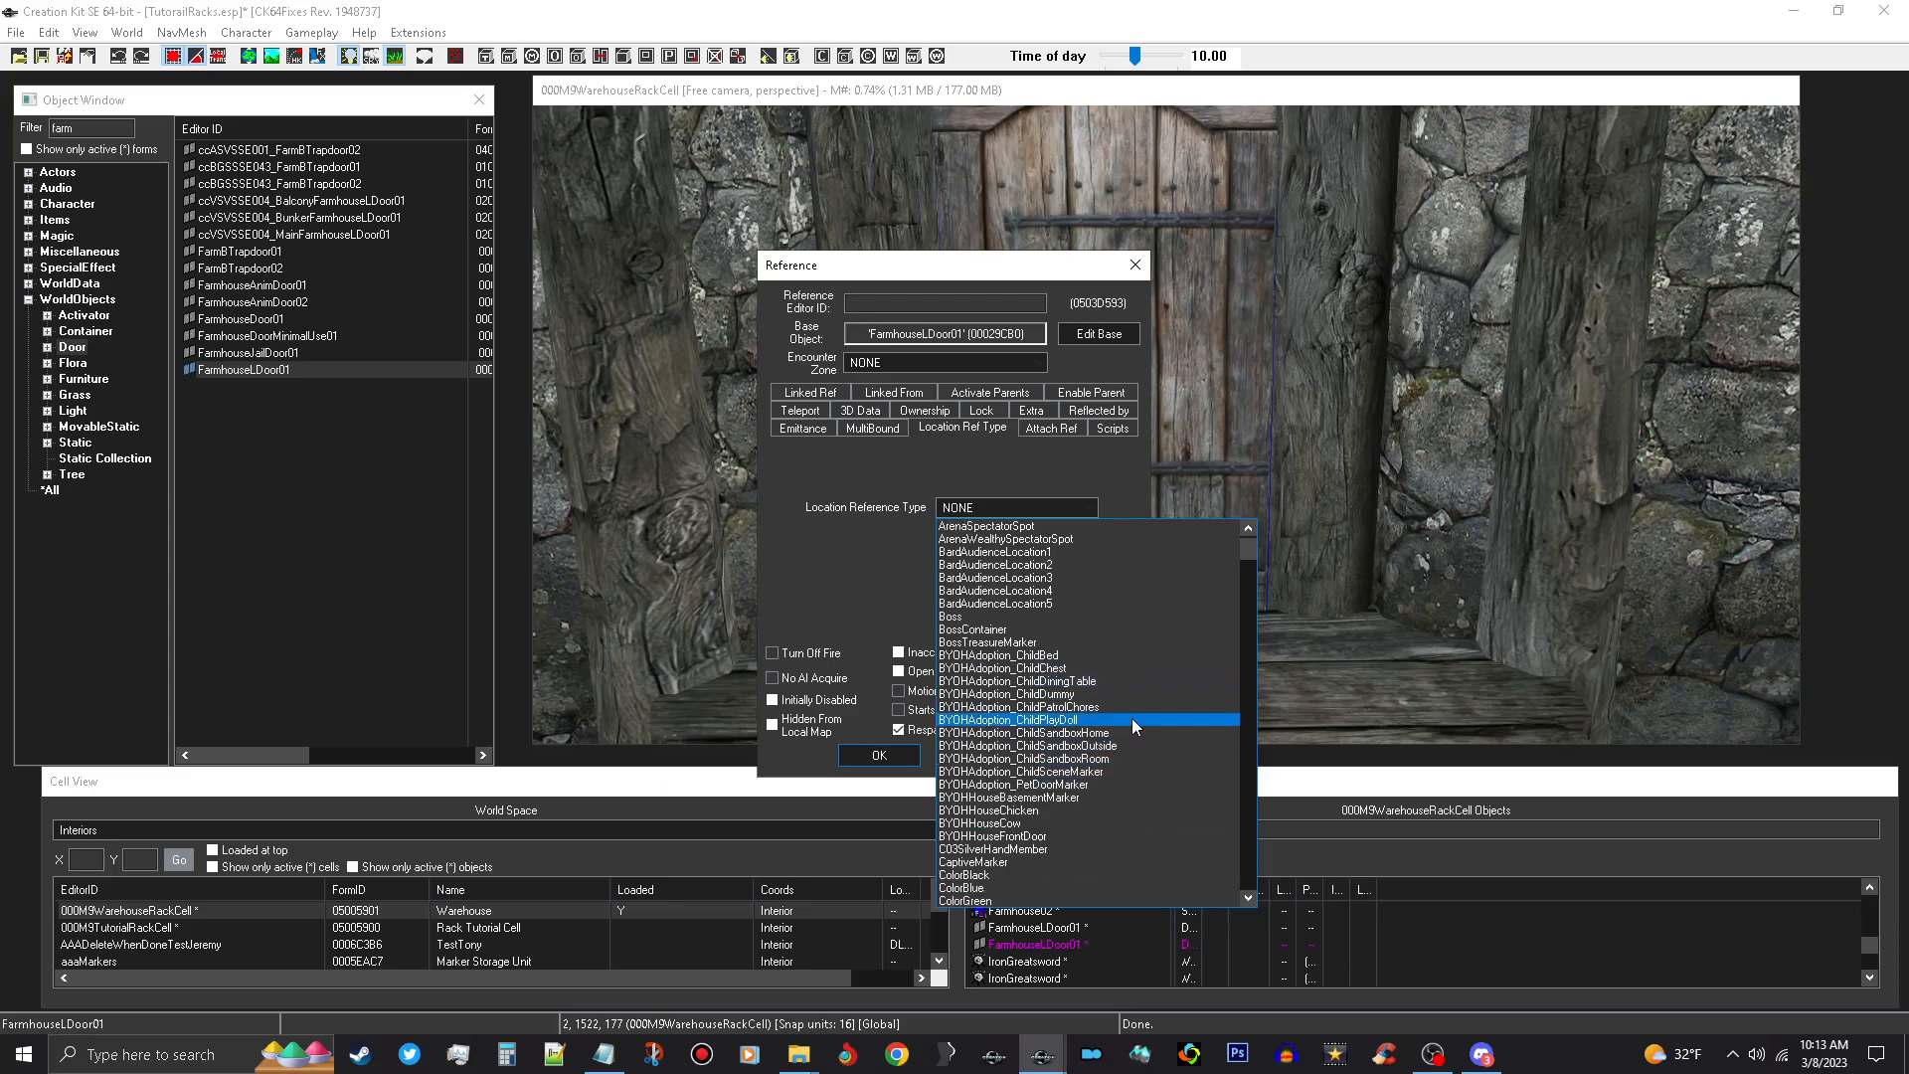
click(1124, 837)
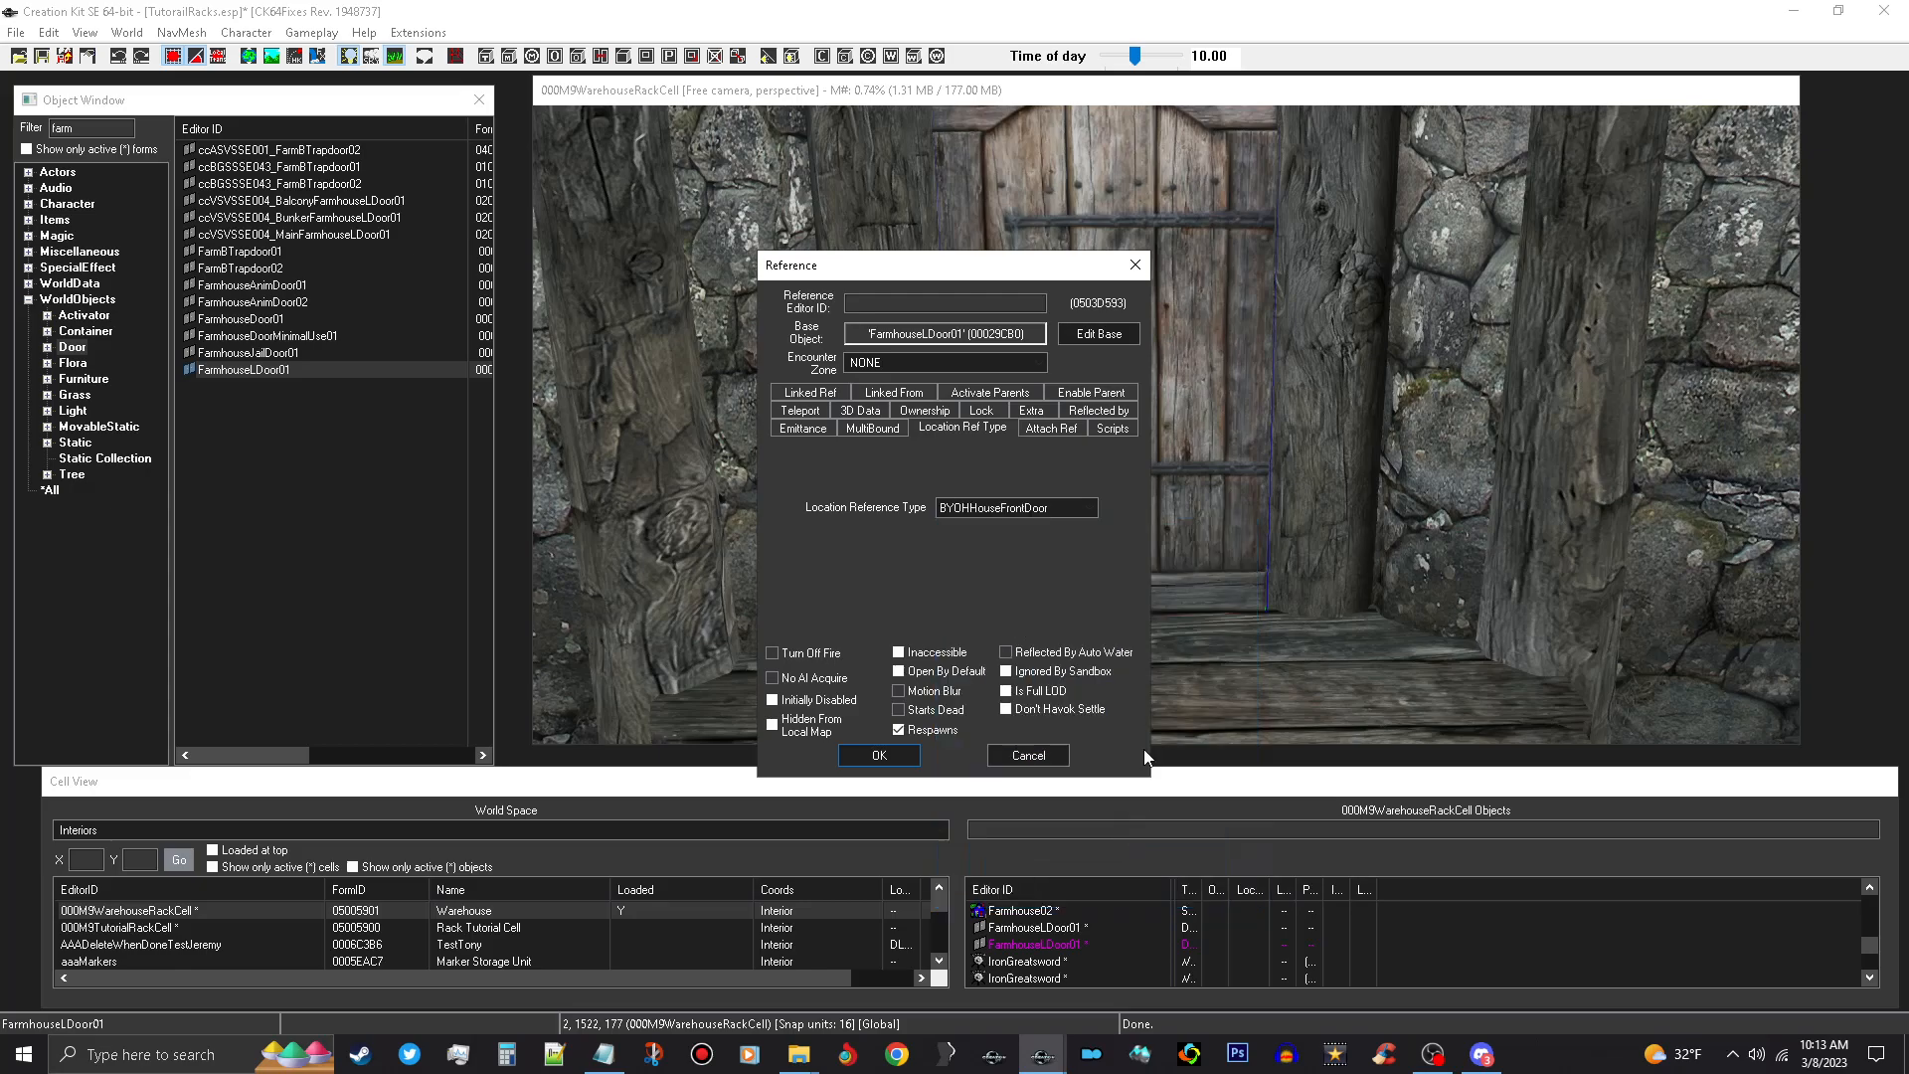
click(879, 756)
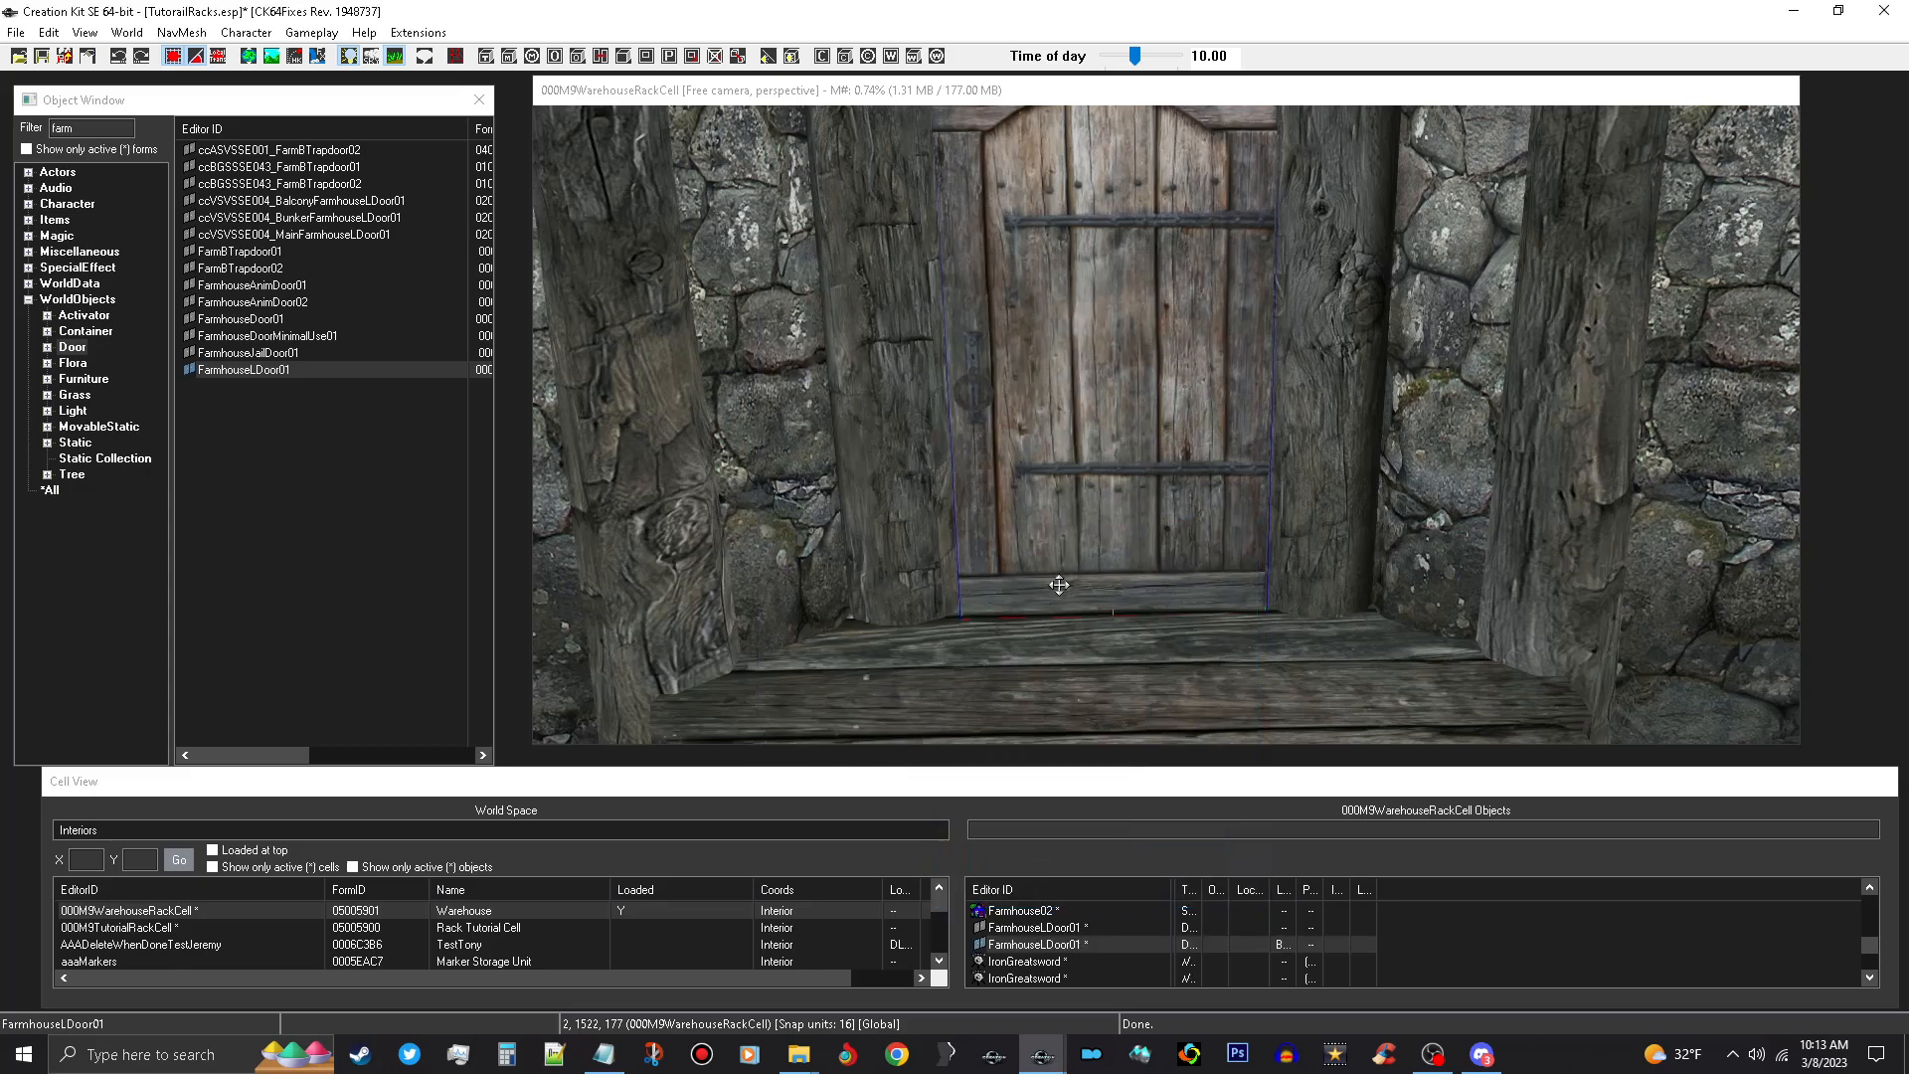
Look over the ground-level door from several sides and check the Location Reference Type in its reference properties.
scroll(1079, 603, up, 3)
shift+middle_drag(1079, 603, 1372, 559)
scroll(1373, 561, up, 3)
scroll(1378, 574, down, 1)
scroll(1378, 575, down, 4)
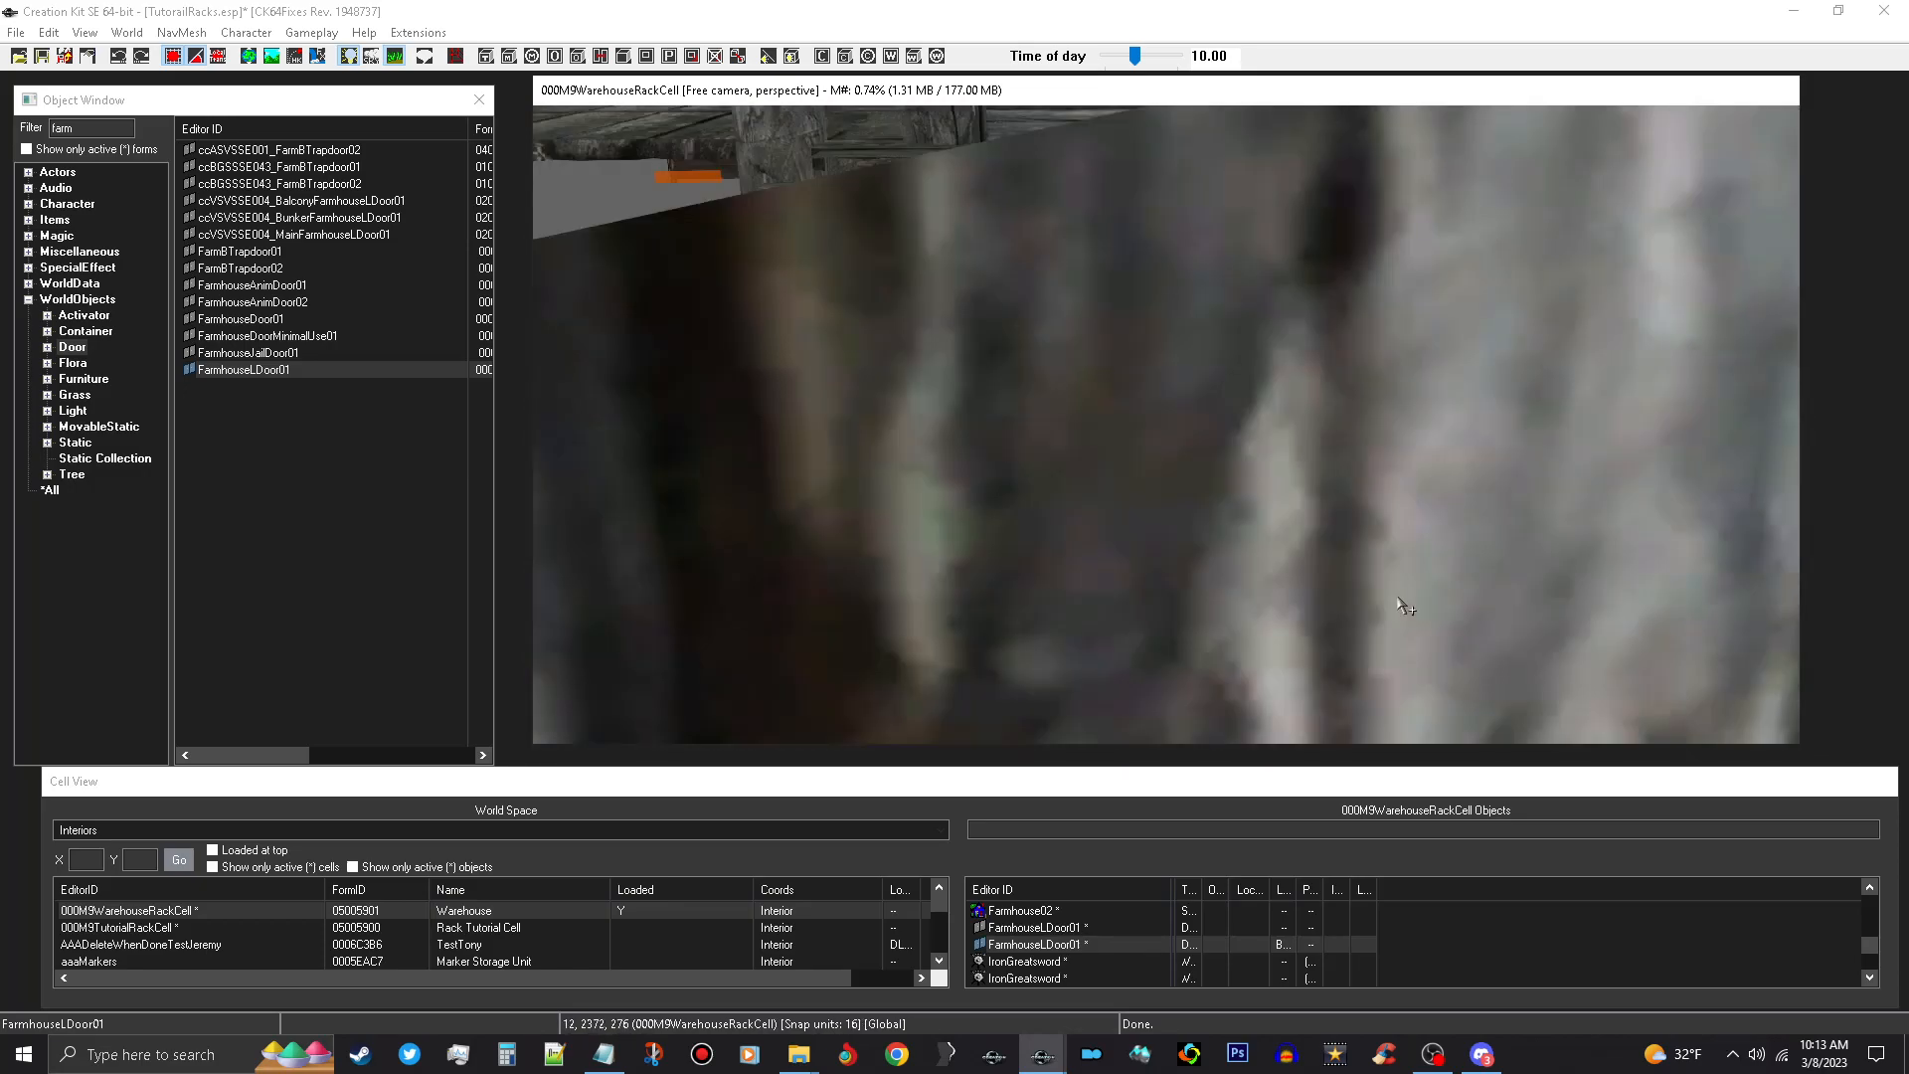
mouse_move(1375, 595)
shift+middle_down()
mouse_move(1321, 607)
mouse_move(1376, 600)
shift+middle_up()
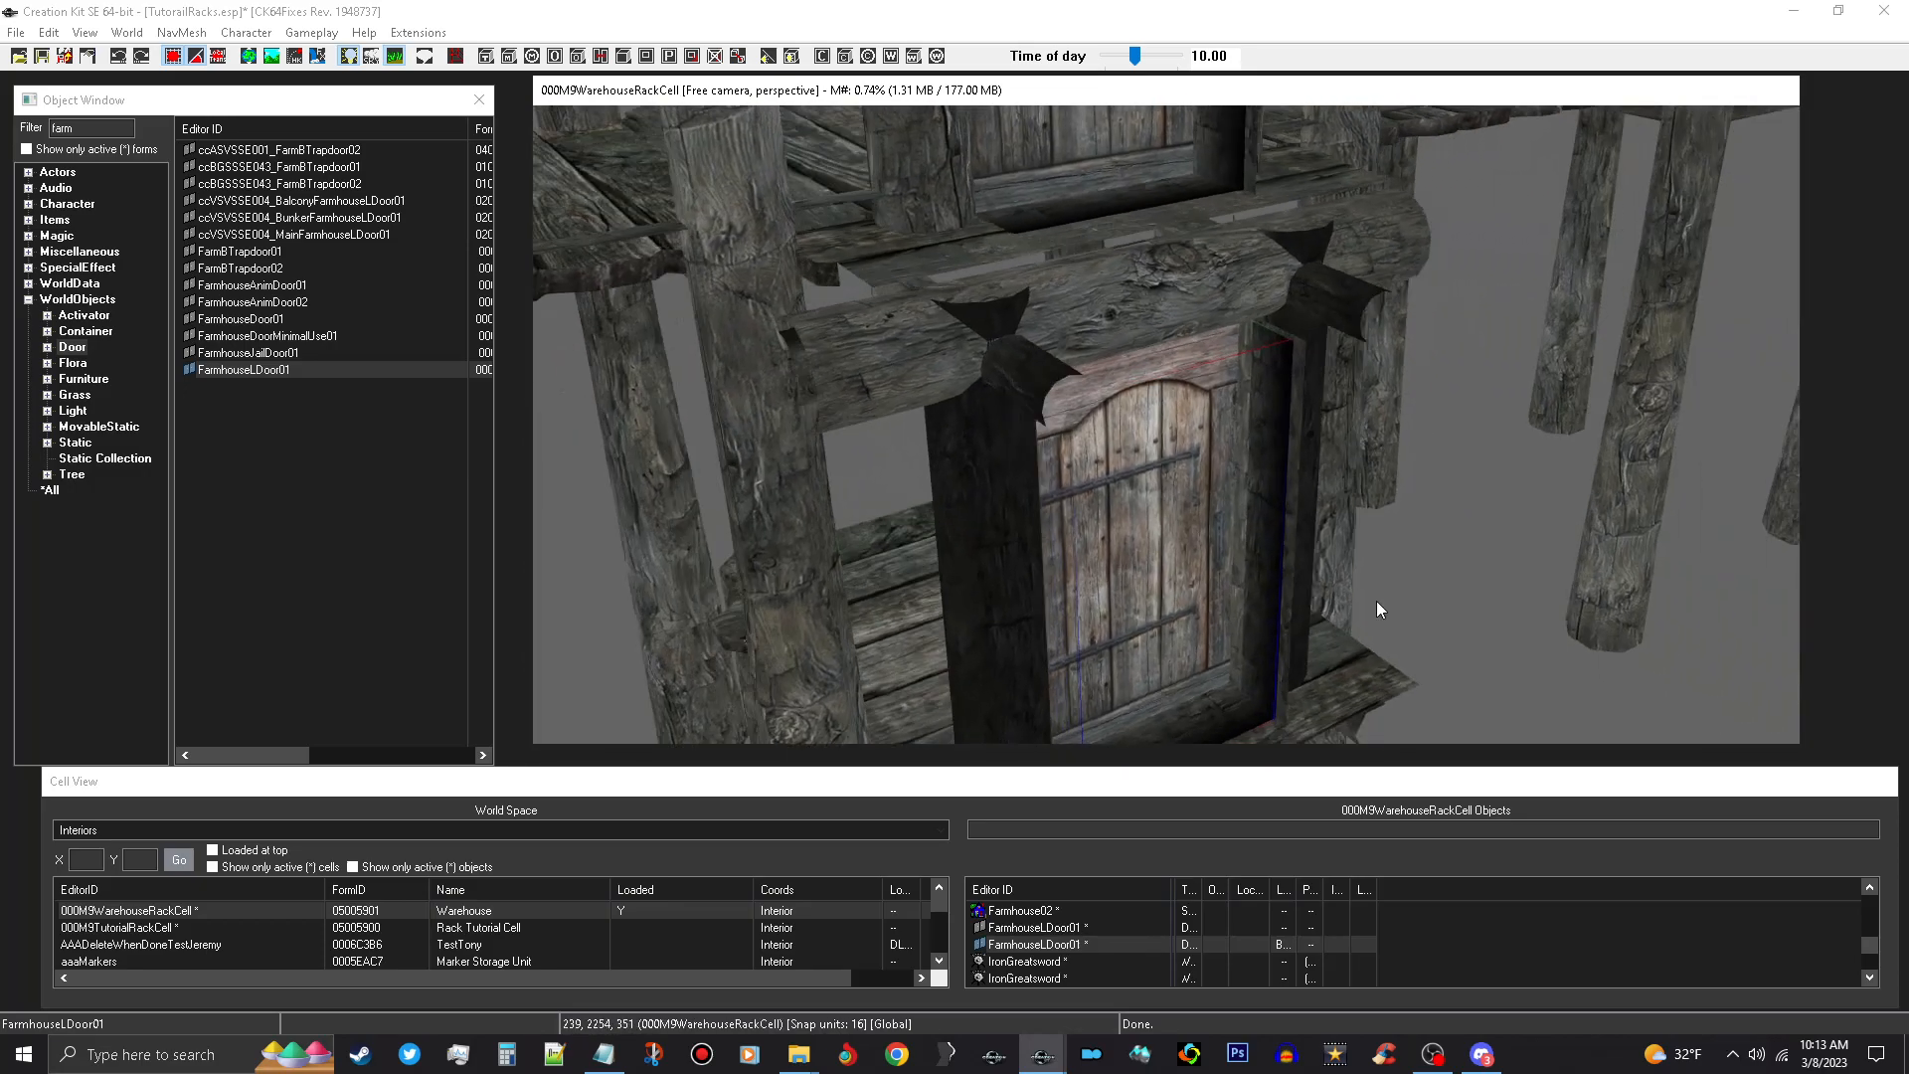
scroll(1376, 601, up, 5)
scroll(1488, 609, down, 6)
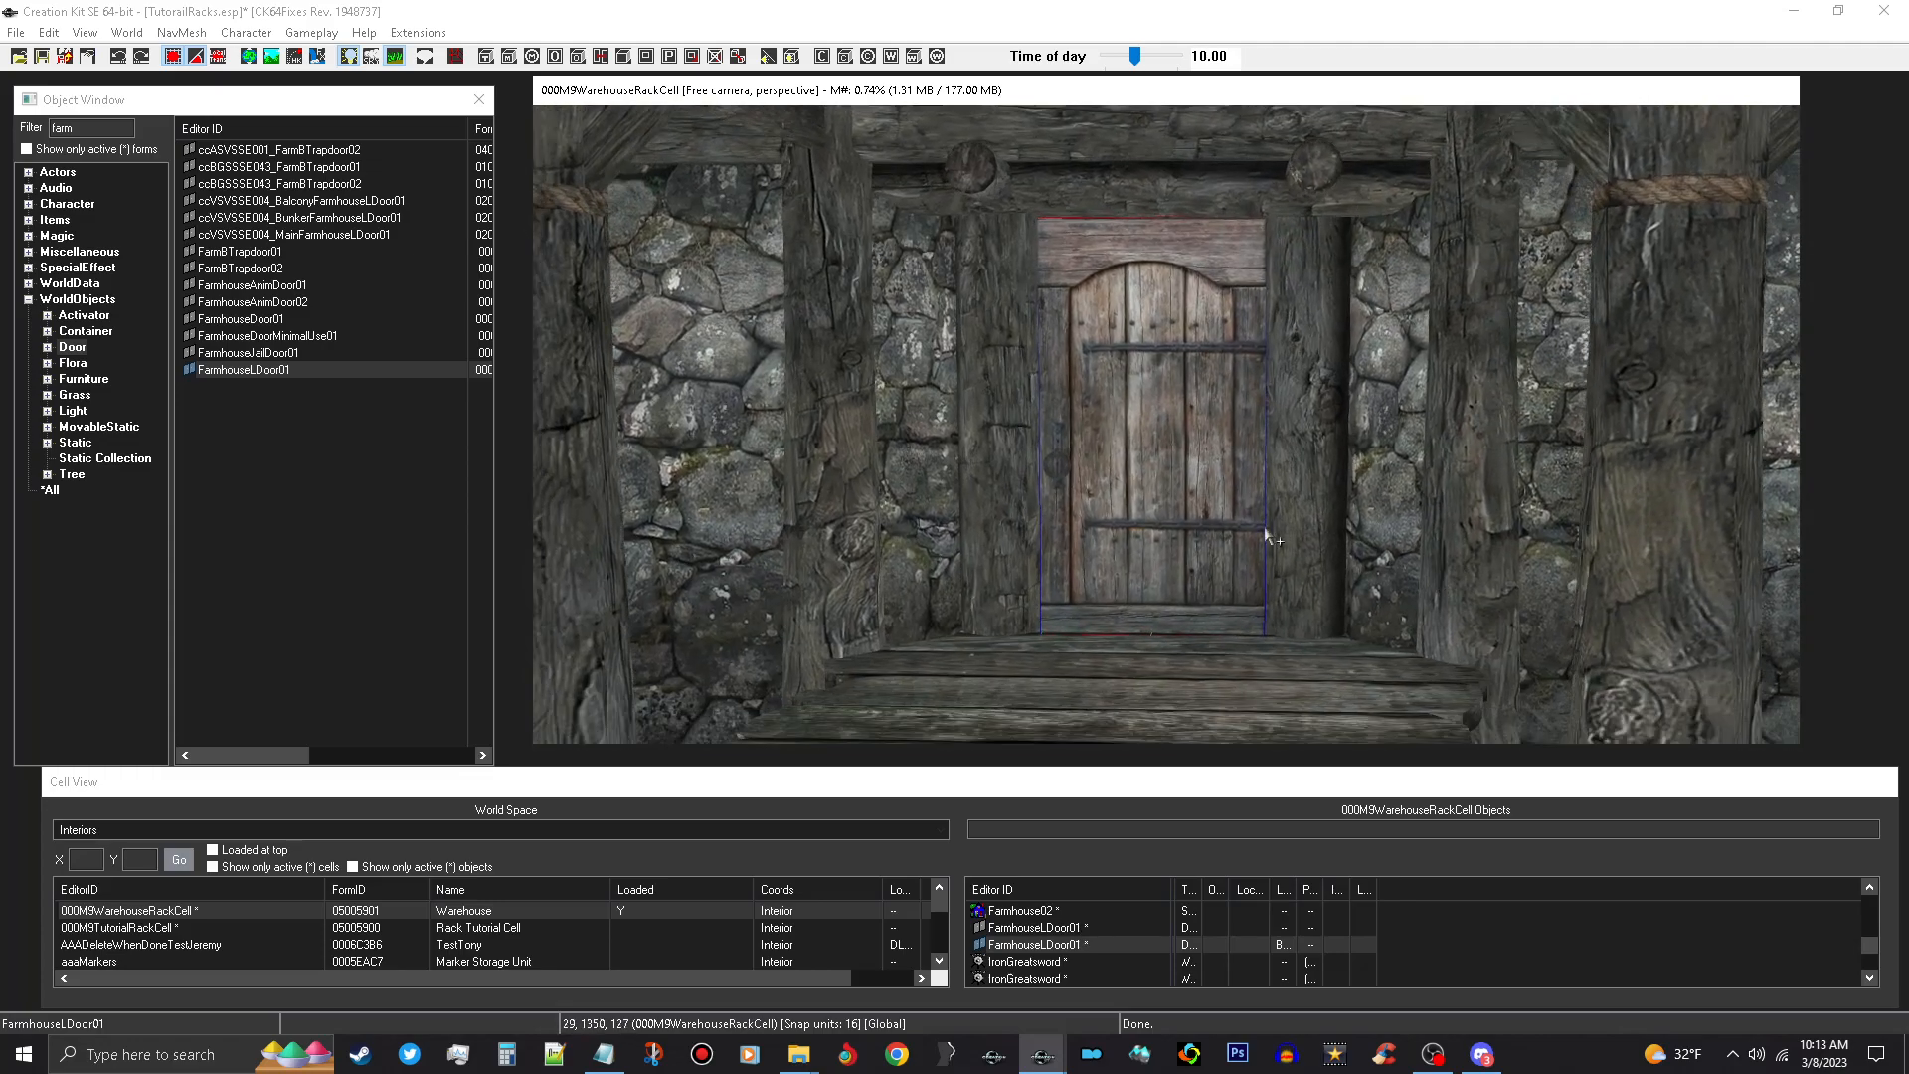
double_click(1190, 587)
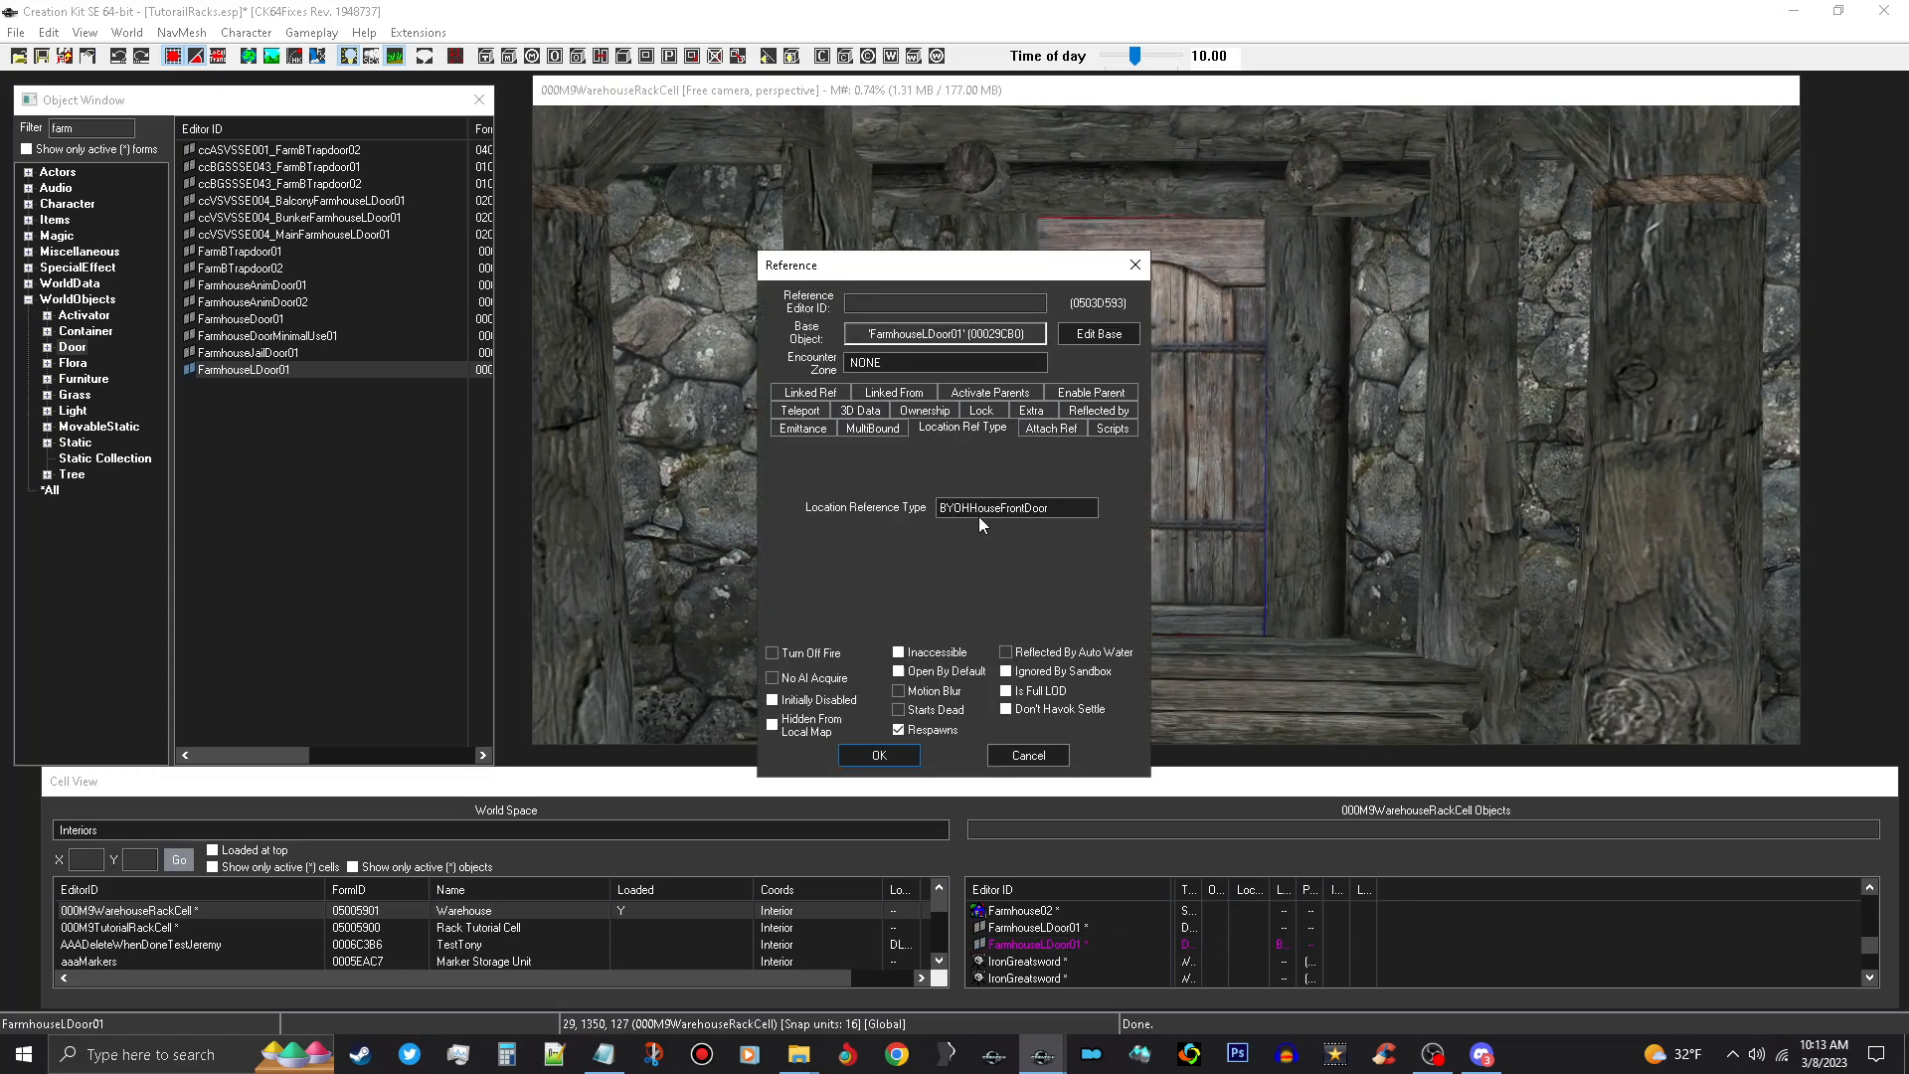
click(1042, 756)
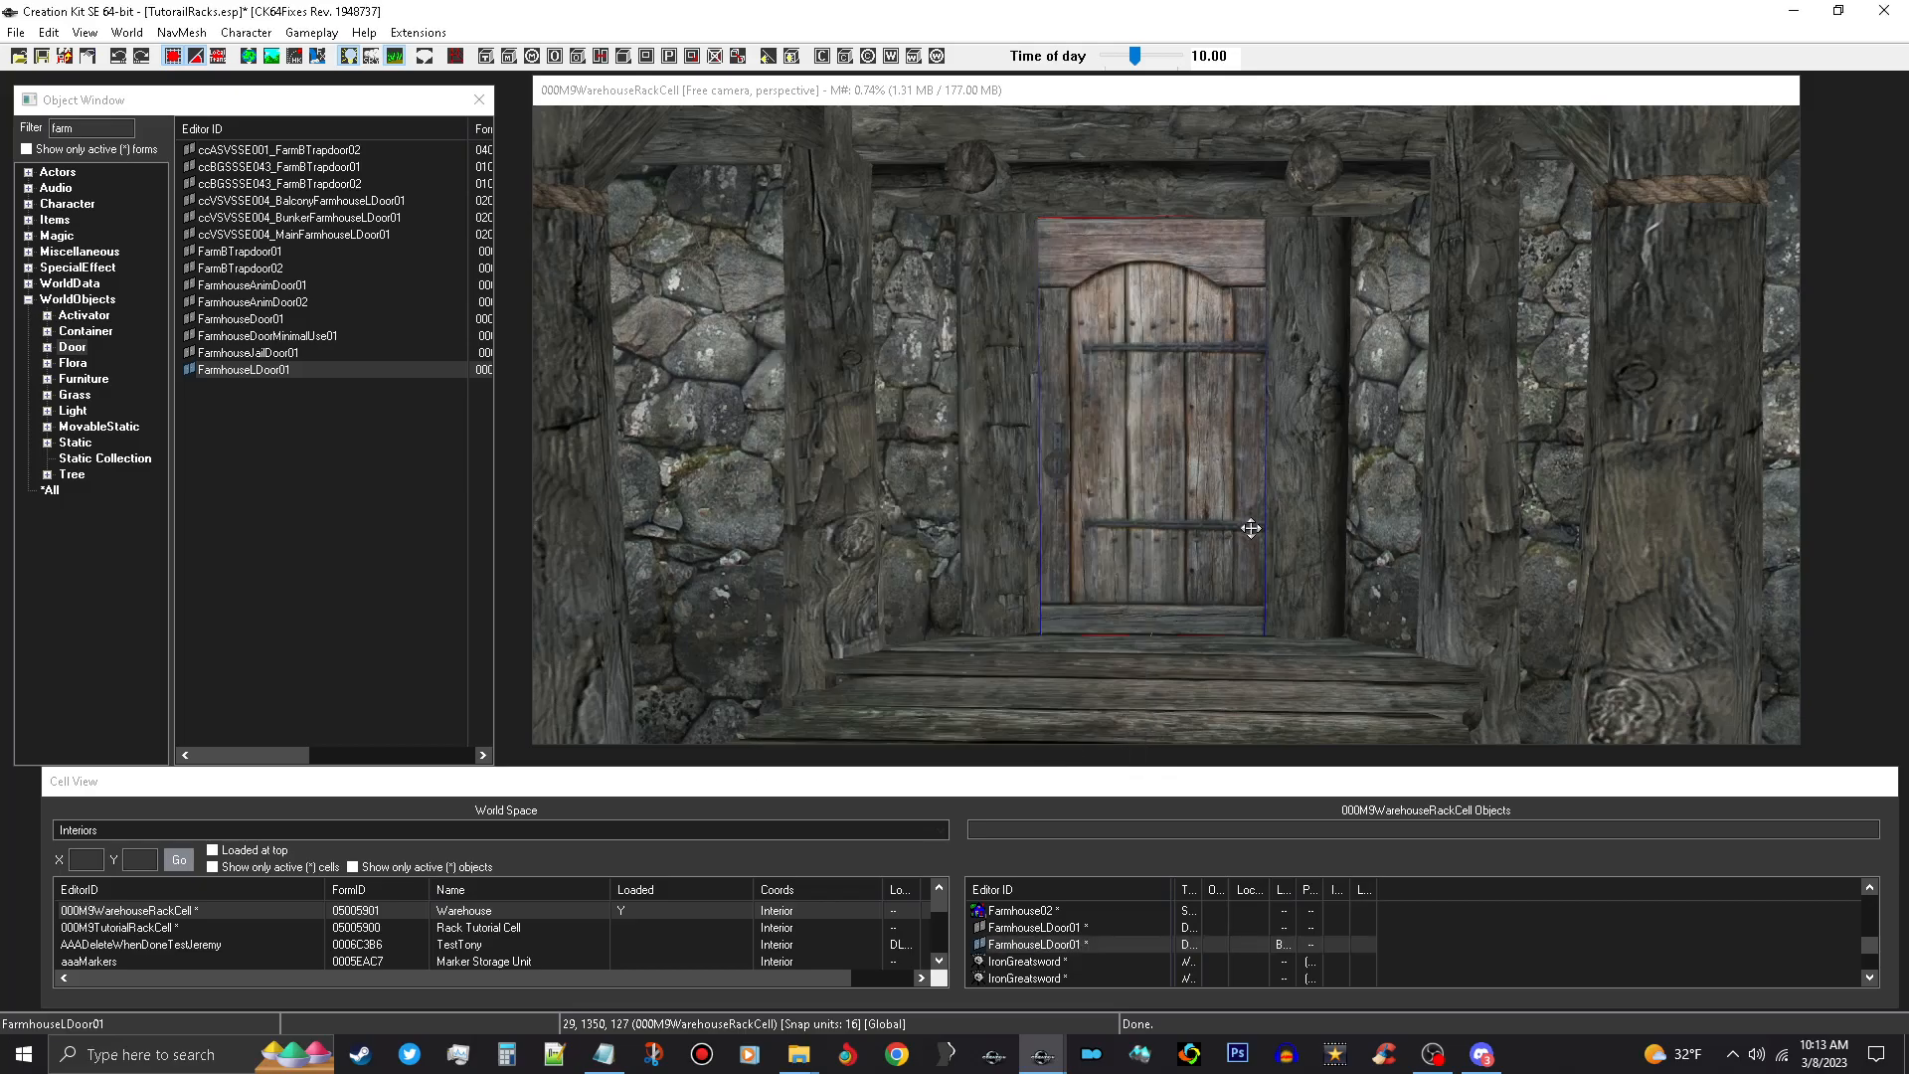
List the Static world objects filtered by "walkway" to find stairs for the farmhouse's front porch.
scroll(1263, 537, down, 3)
scroll(1271, 540, down, 4)
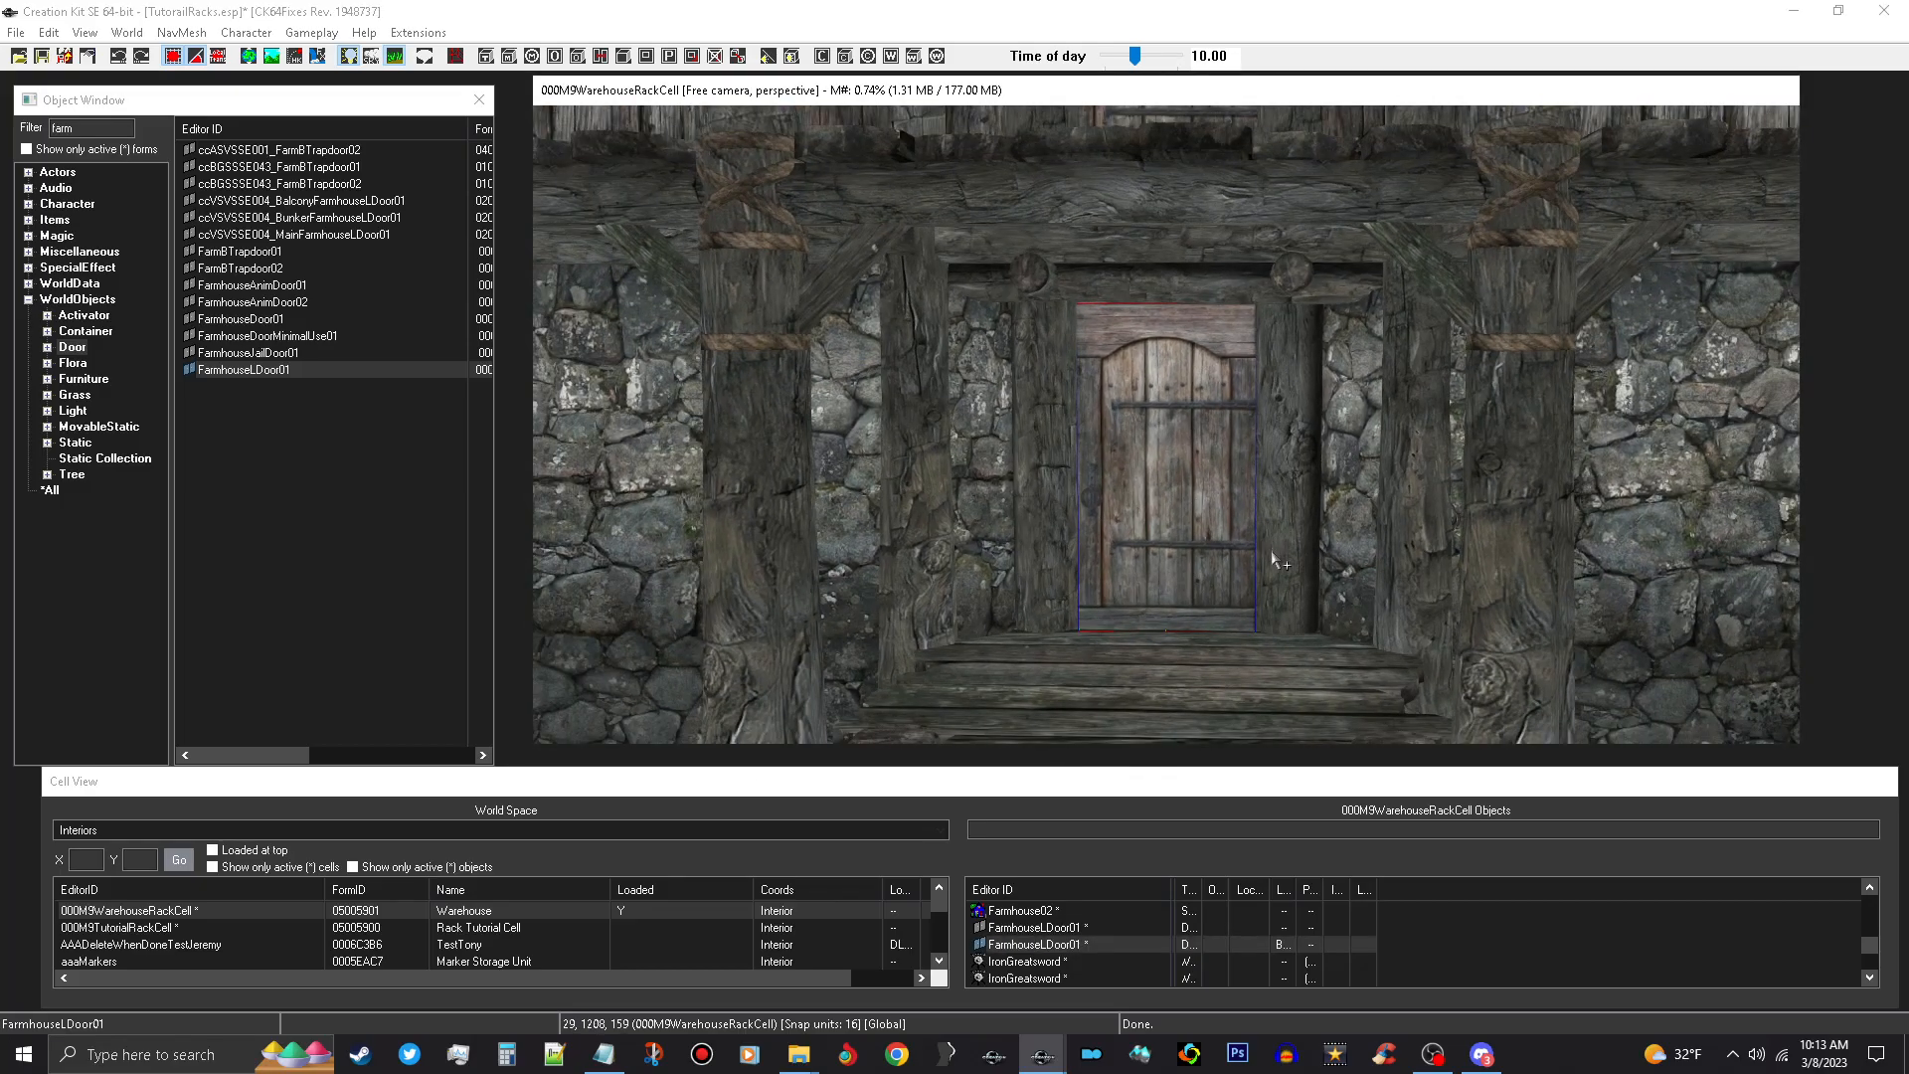
scroll(1304, 563, down, 5)
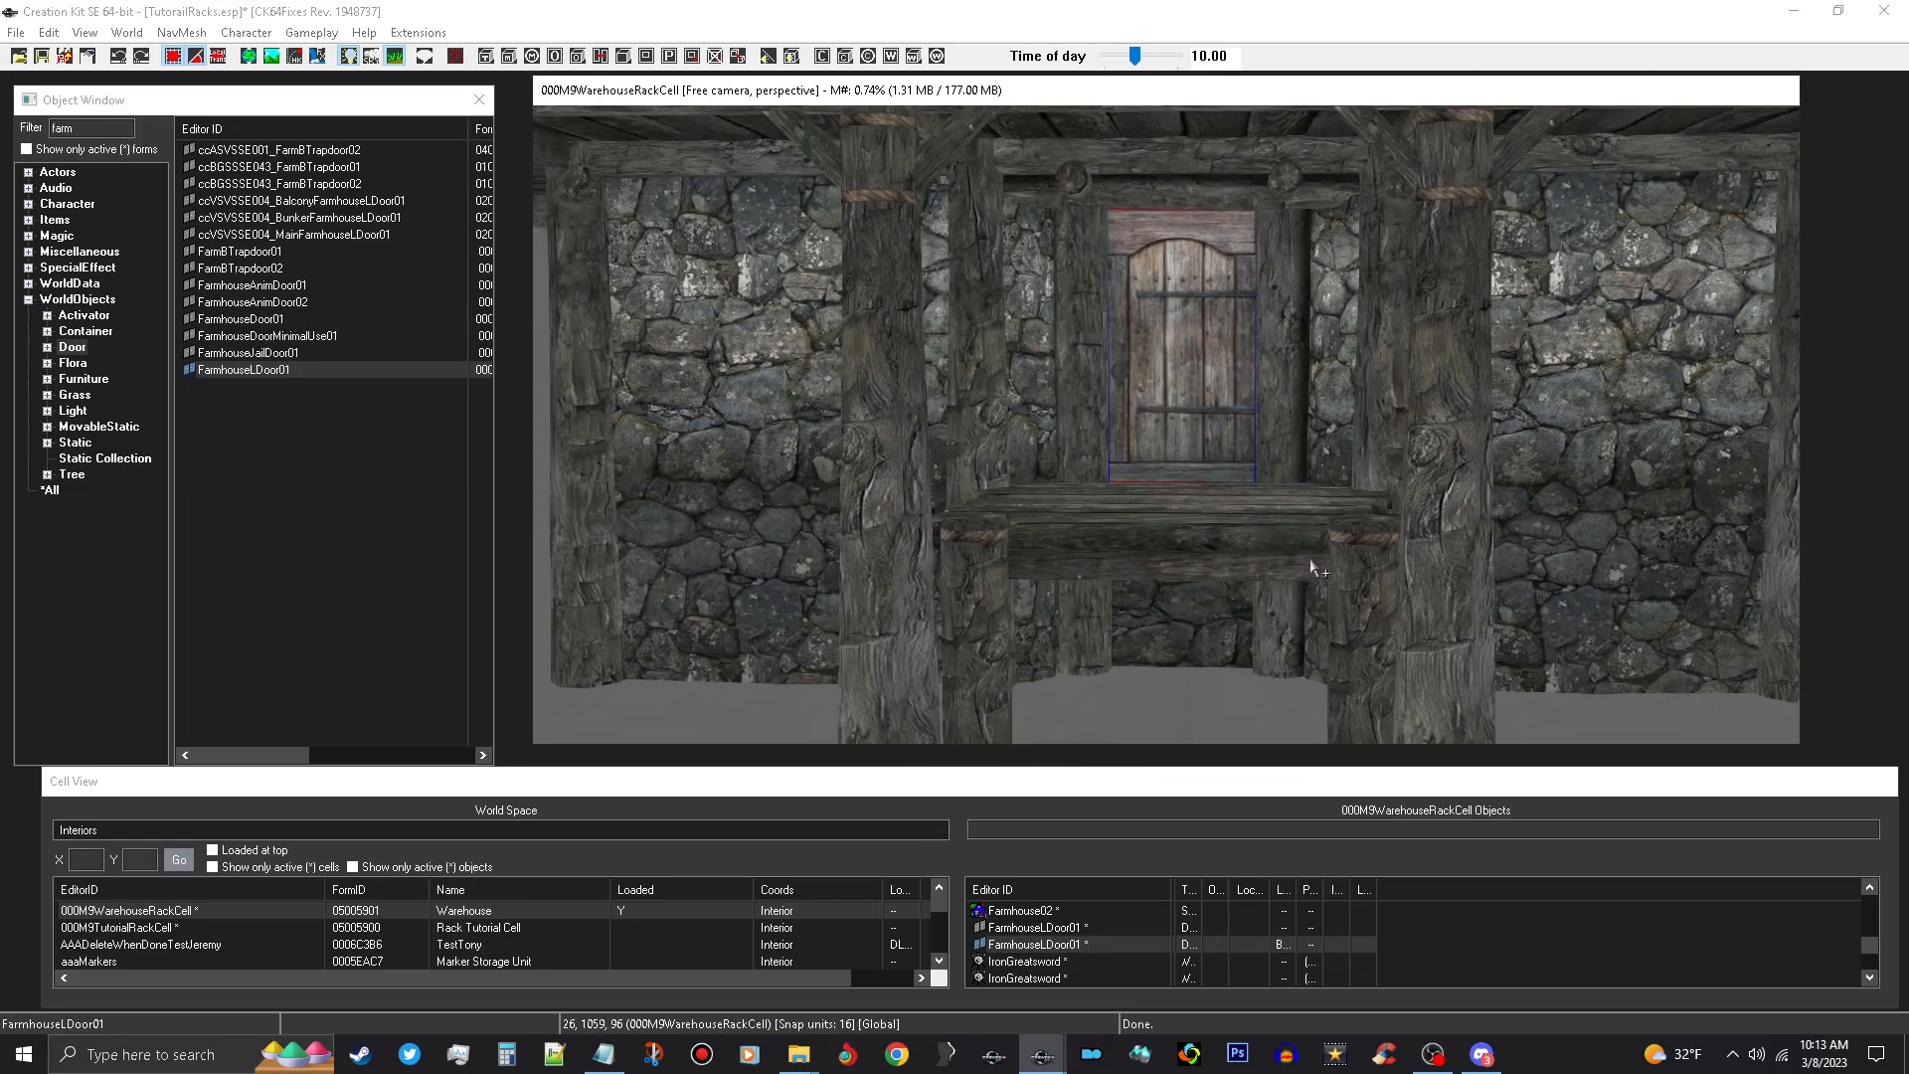
middle_drag(1321, 646, 1313, 563)
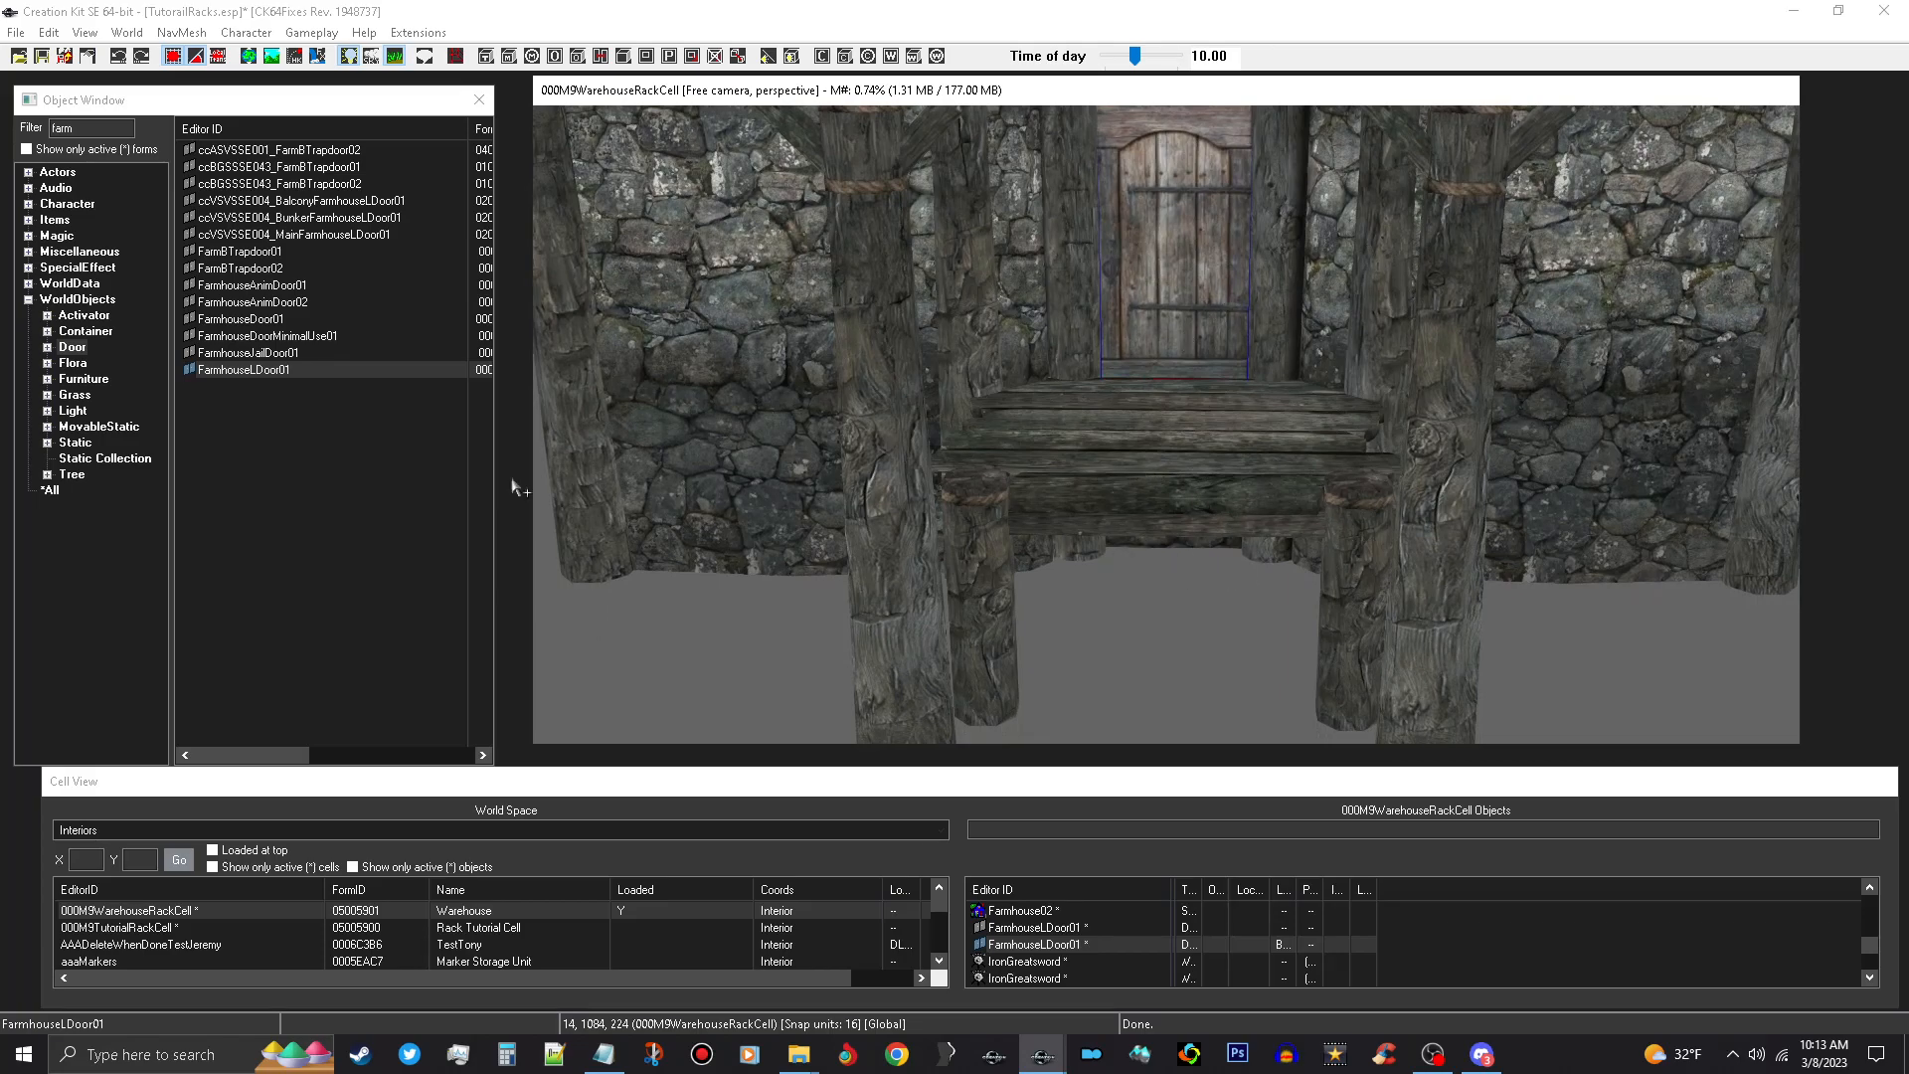
click(77, 443)
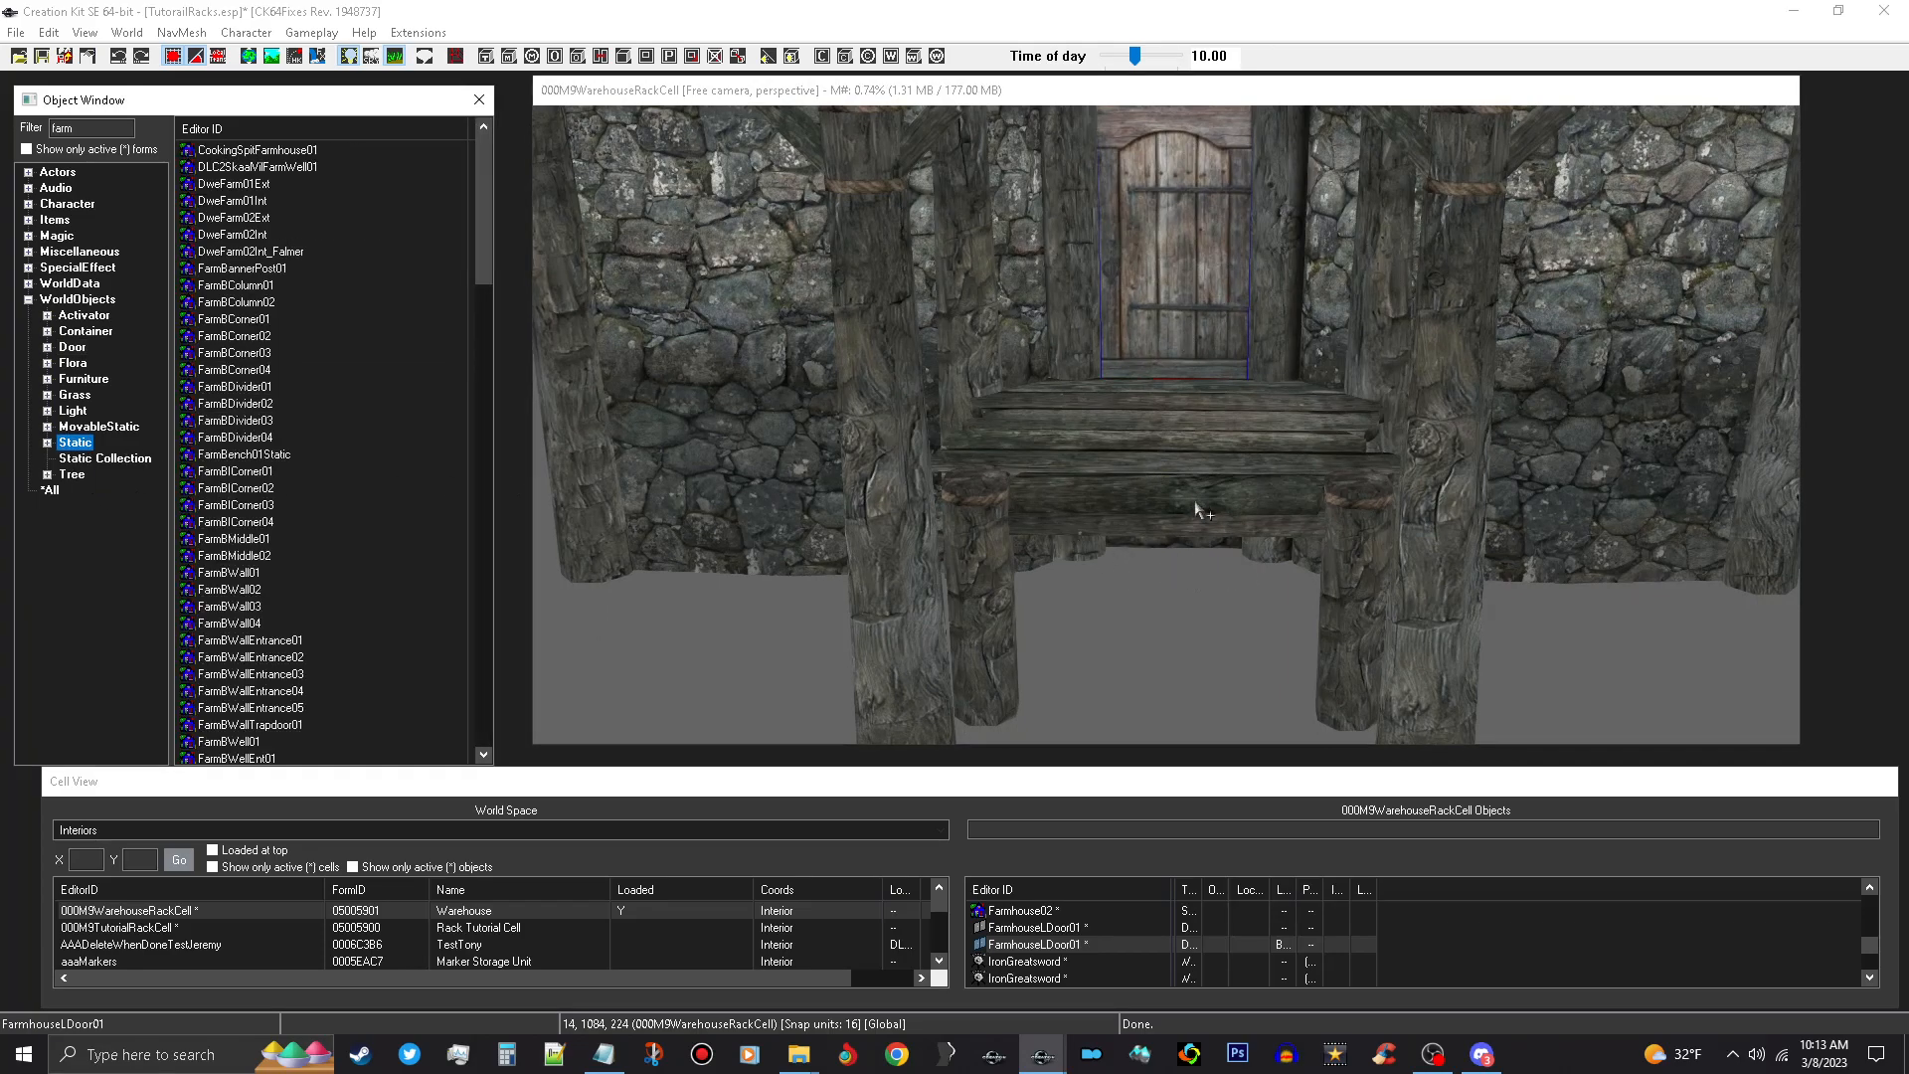
double_click(98, 129)
text(walkway)
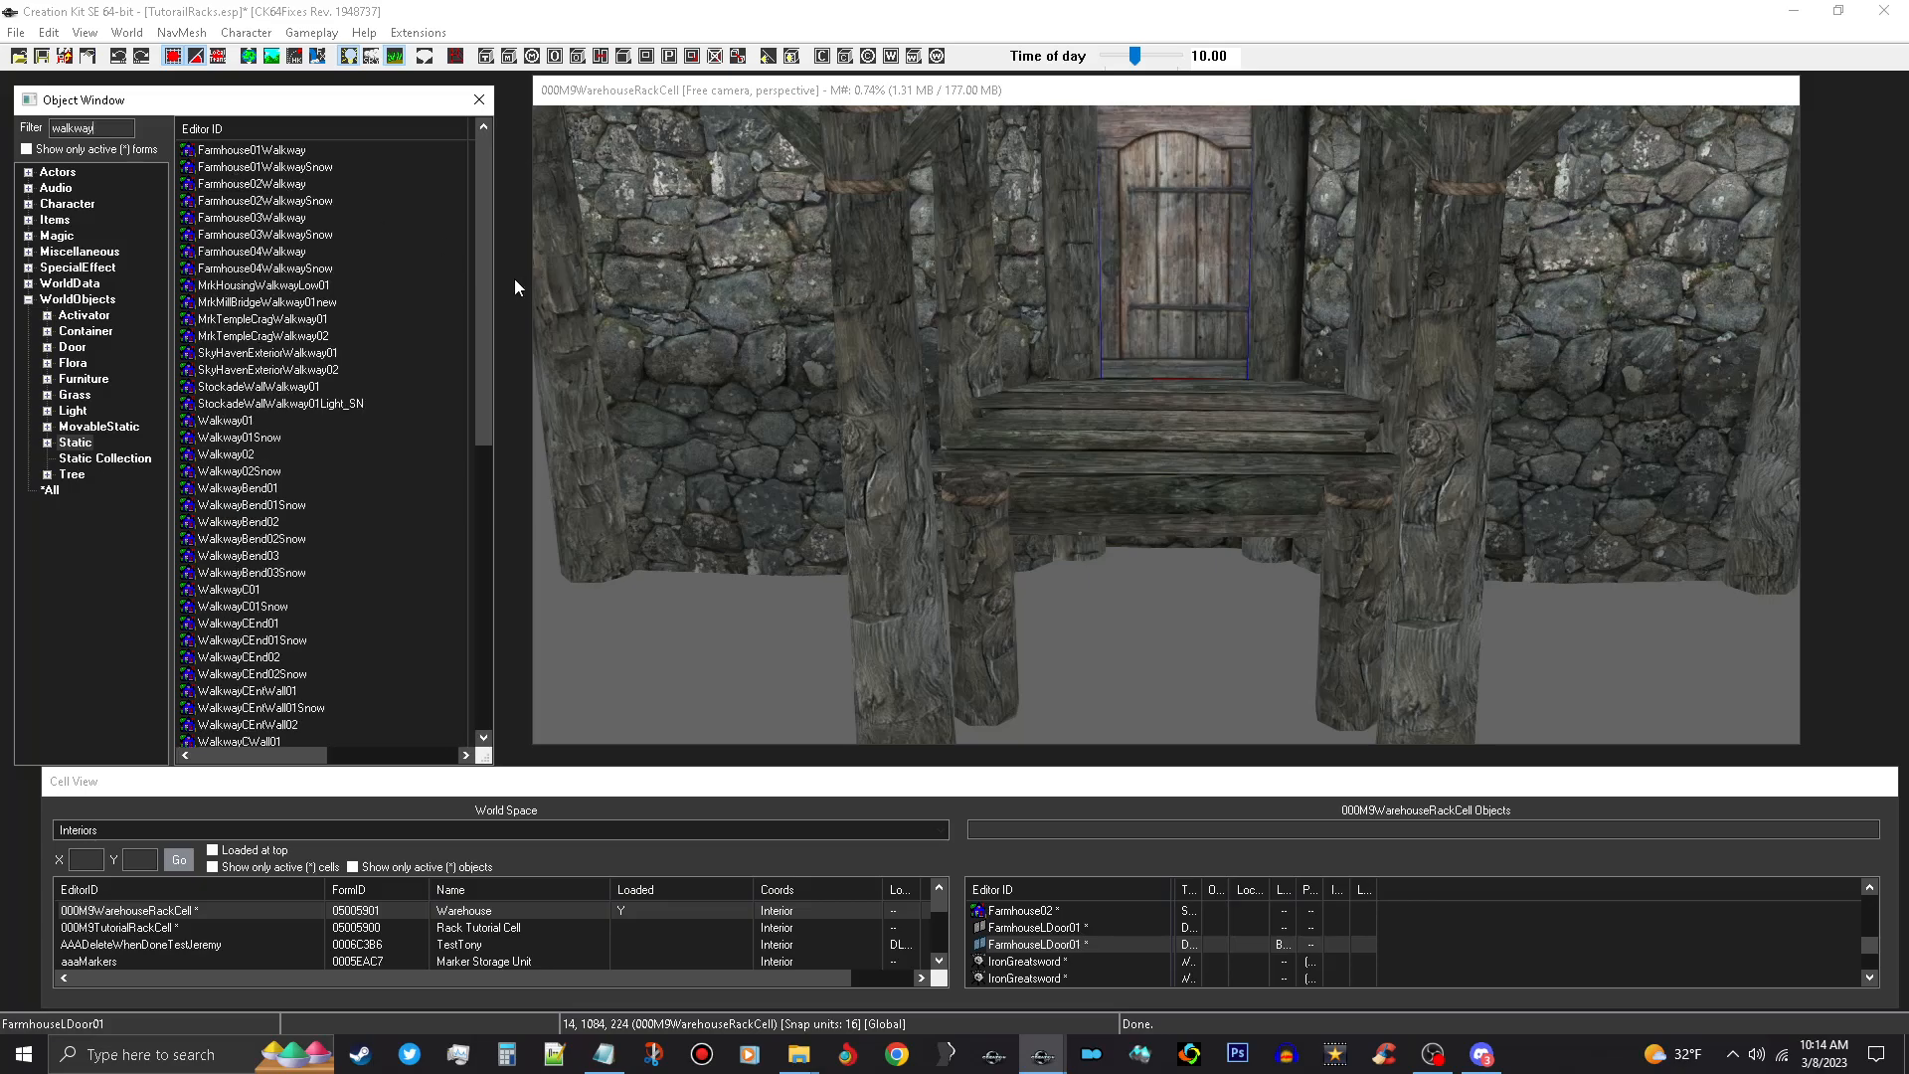
Preview the WalkwayStairs15 static and inspect its shape, then close the preview.
drag(487, 342, 477, 611)
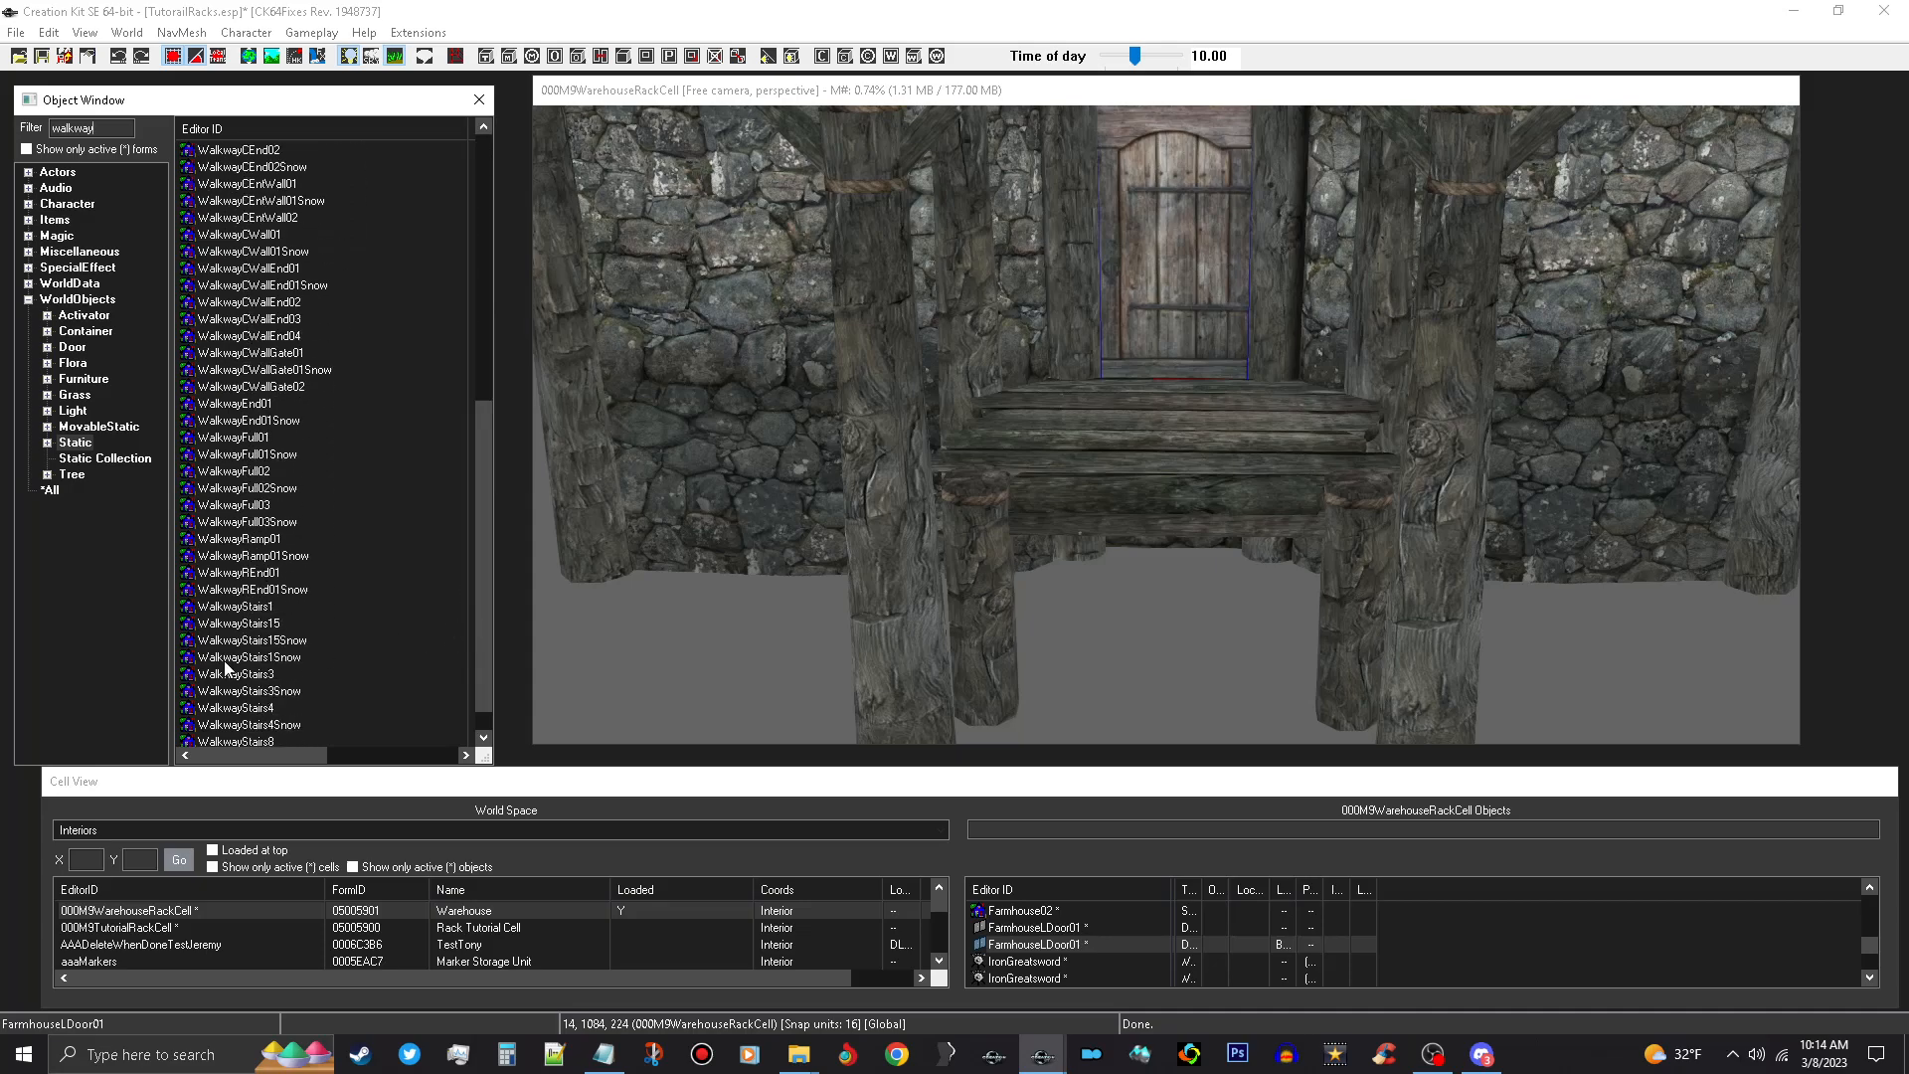
click(265, 626)
right_click(264, 627)
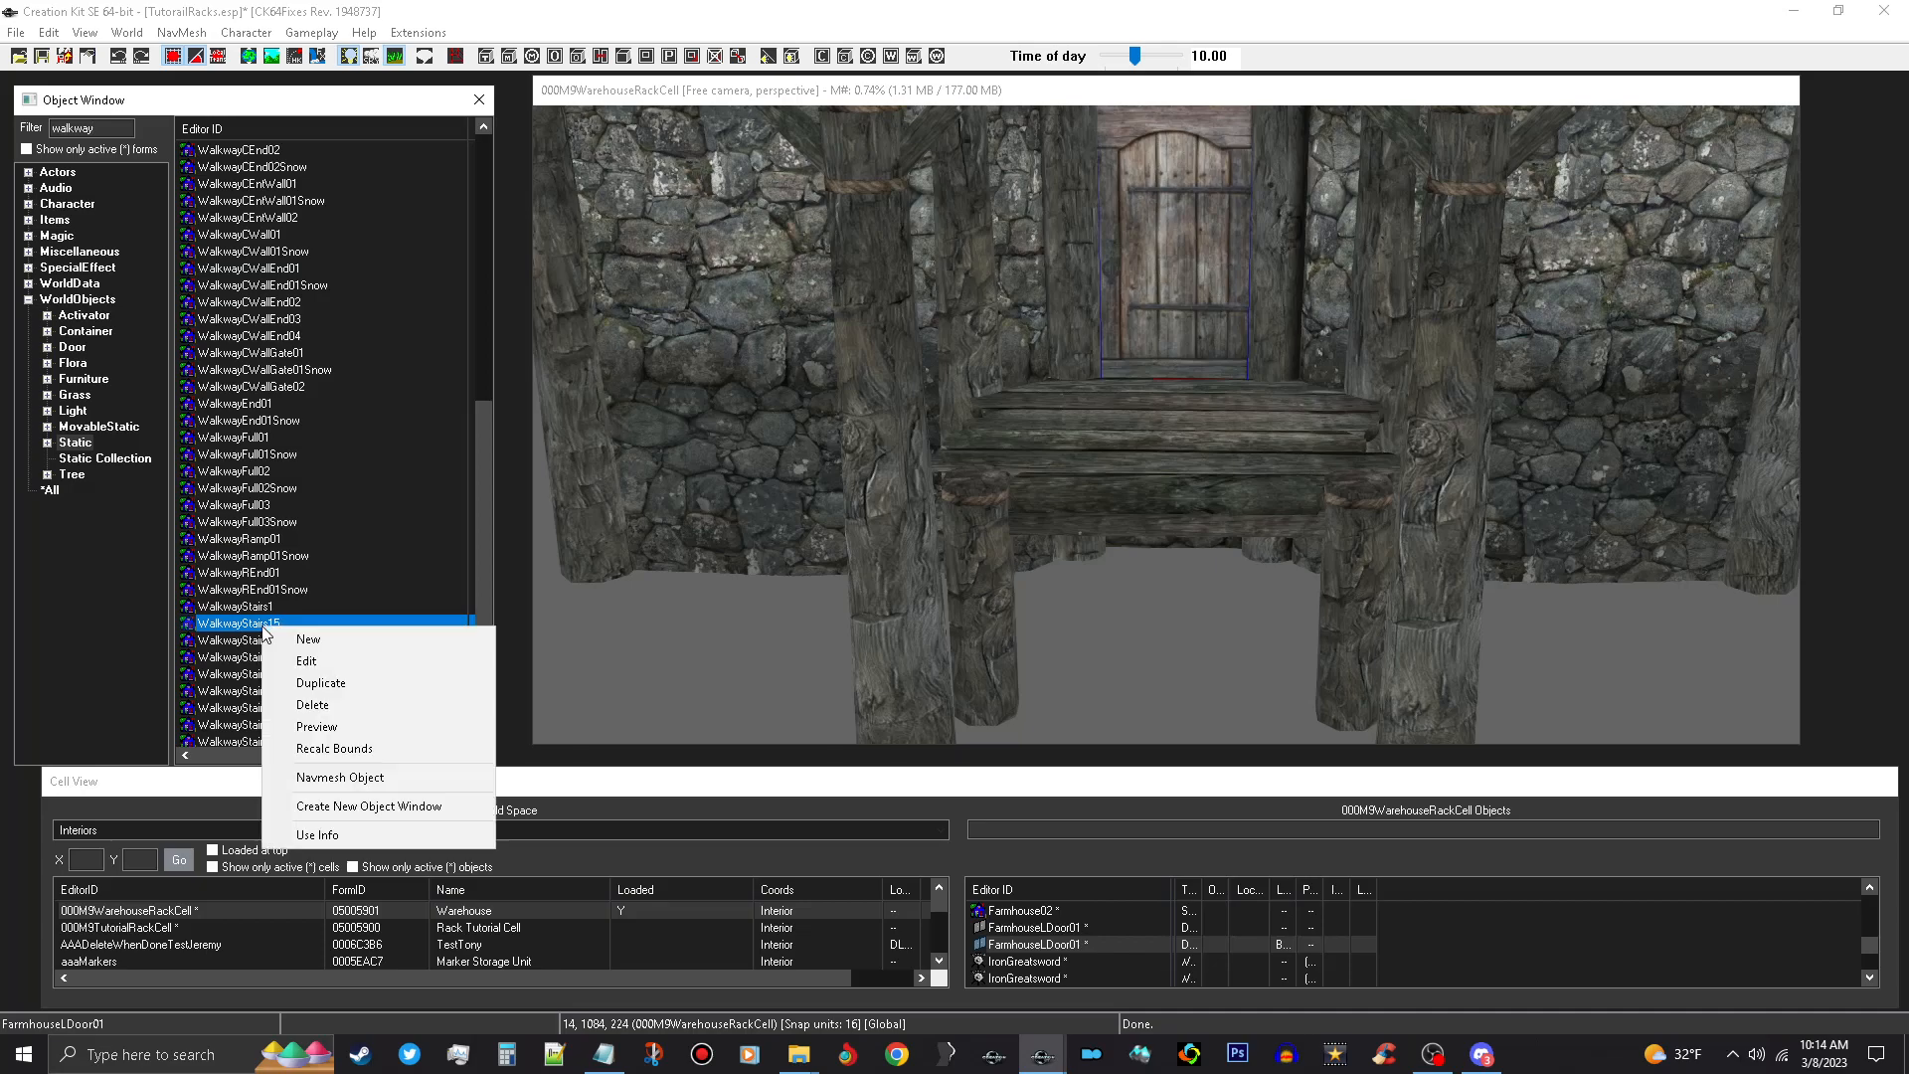
click(356, 726)
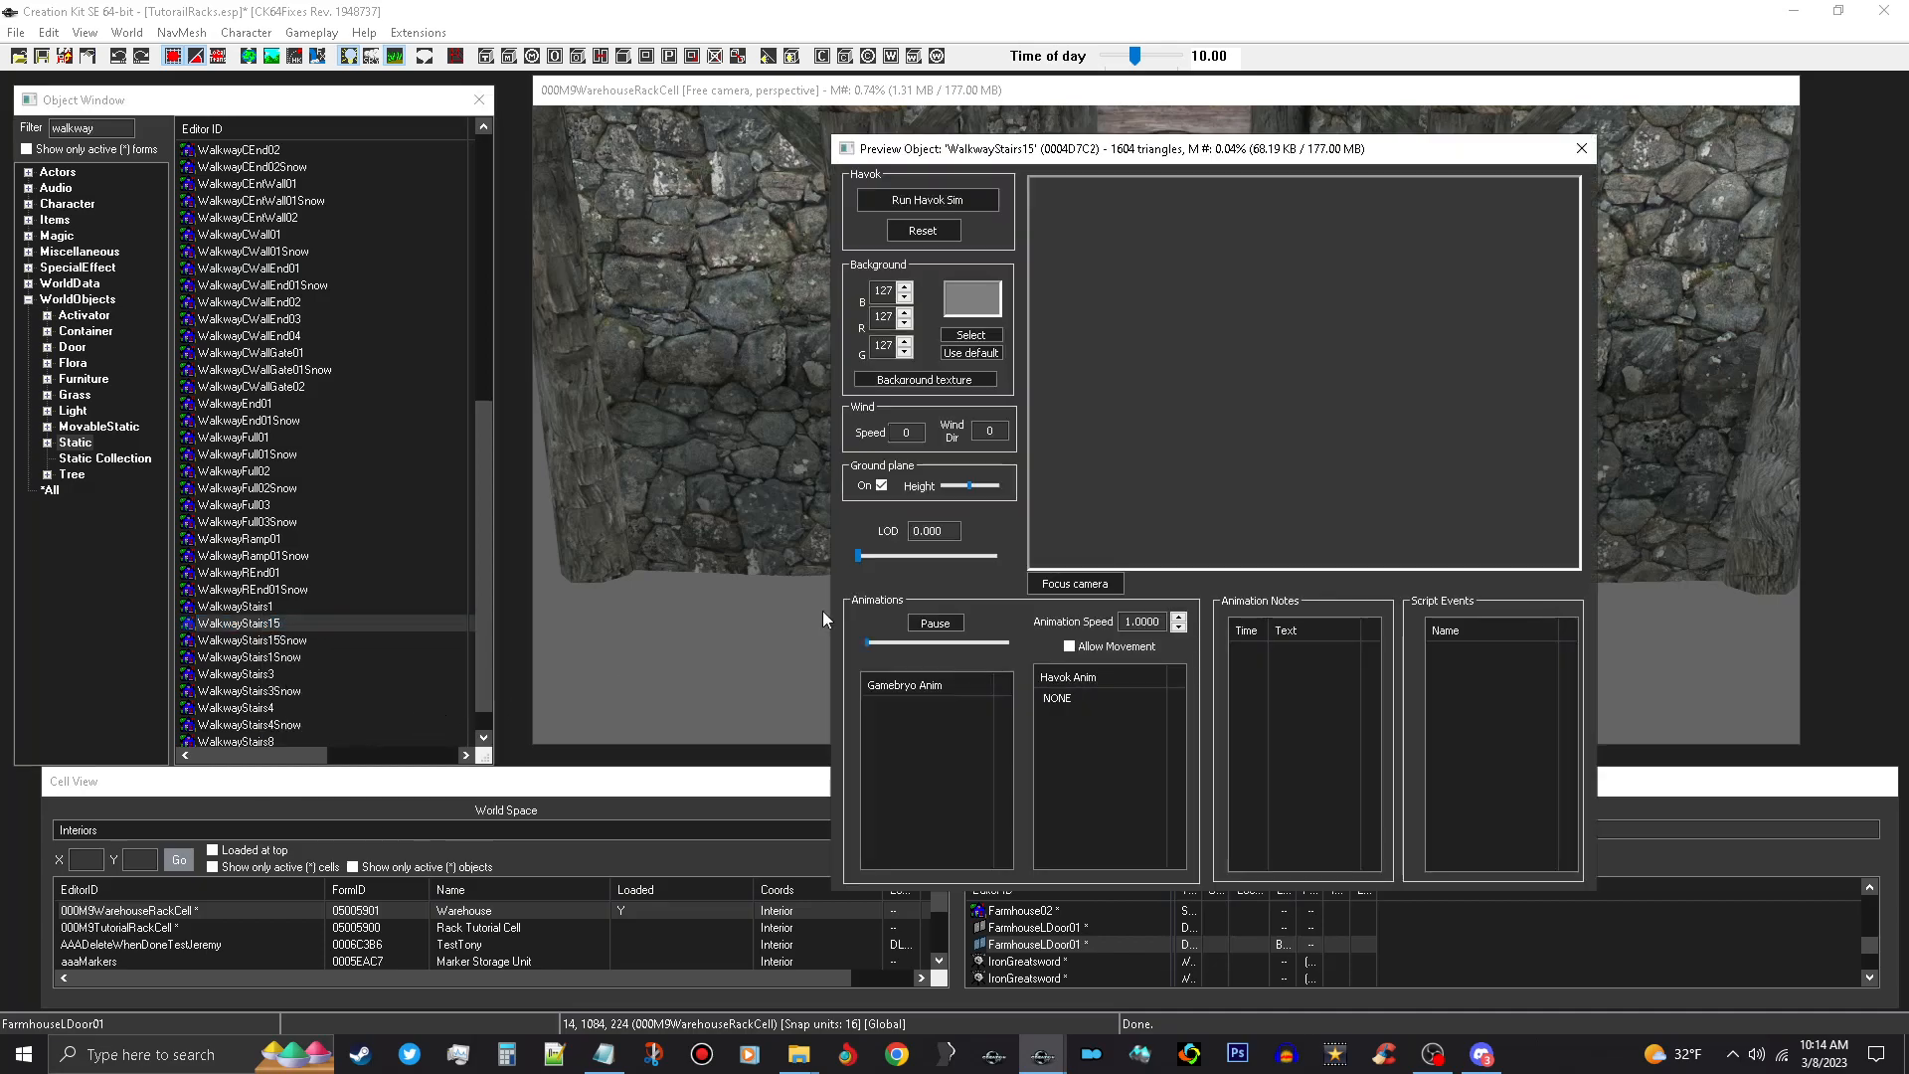
drag(1224, 498, 1385, 498)
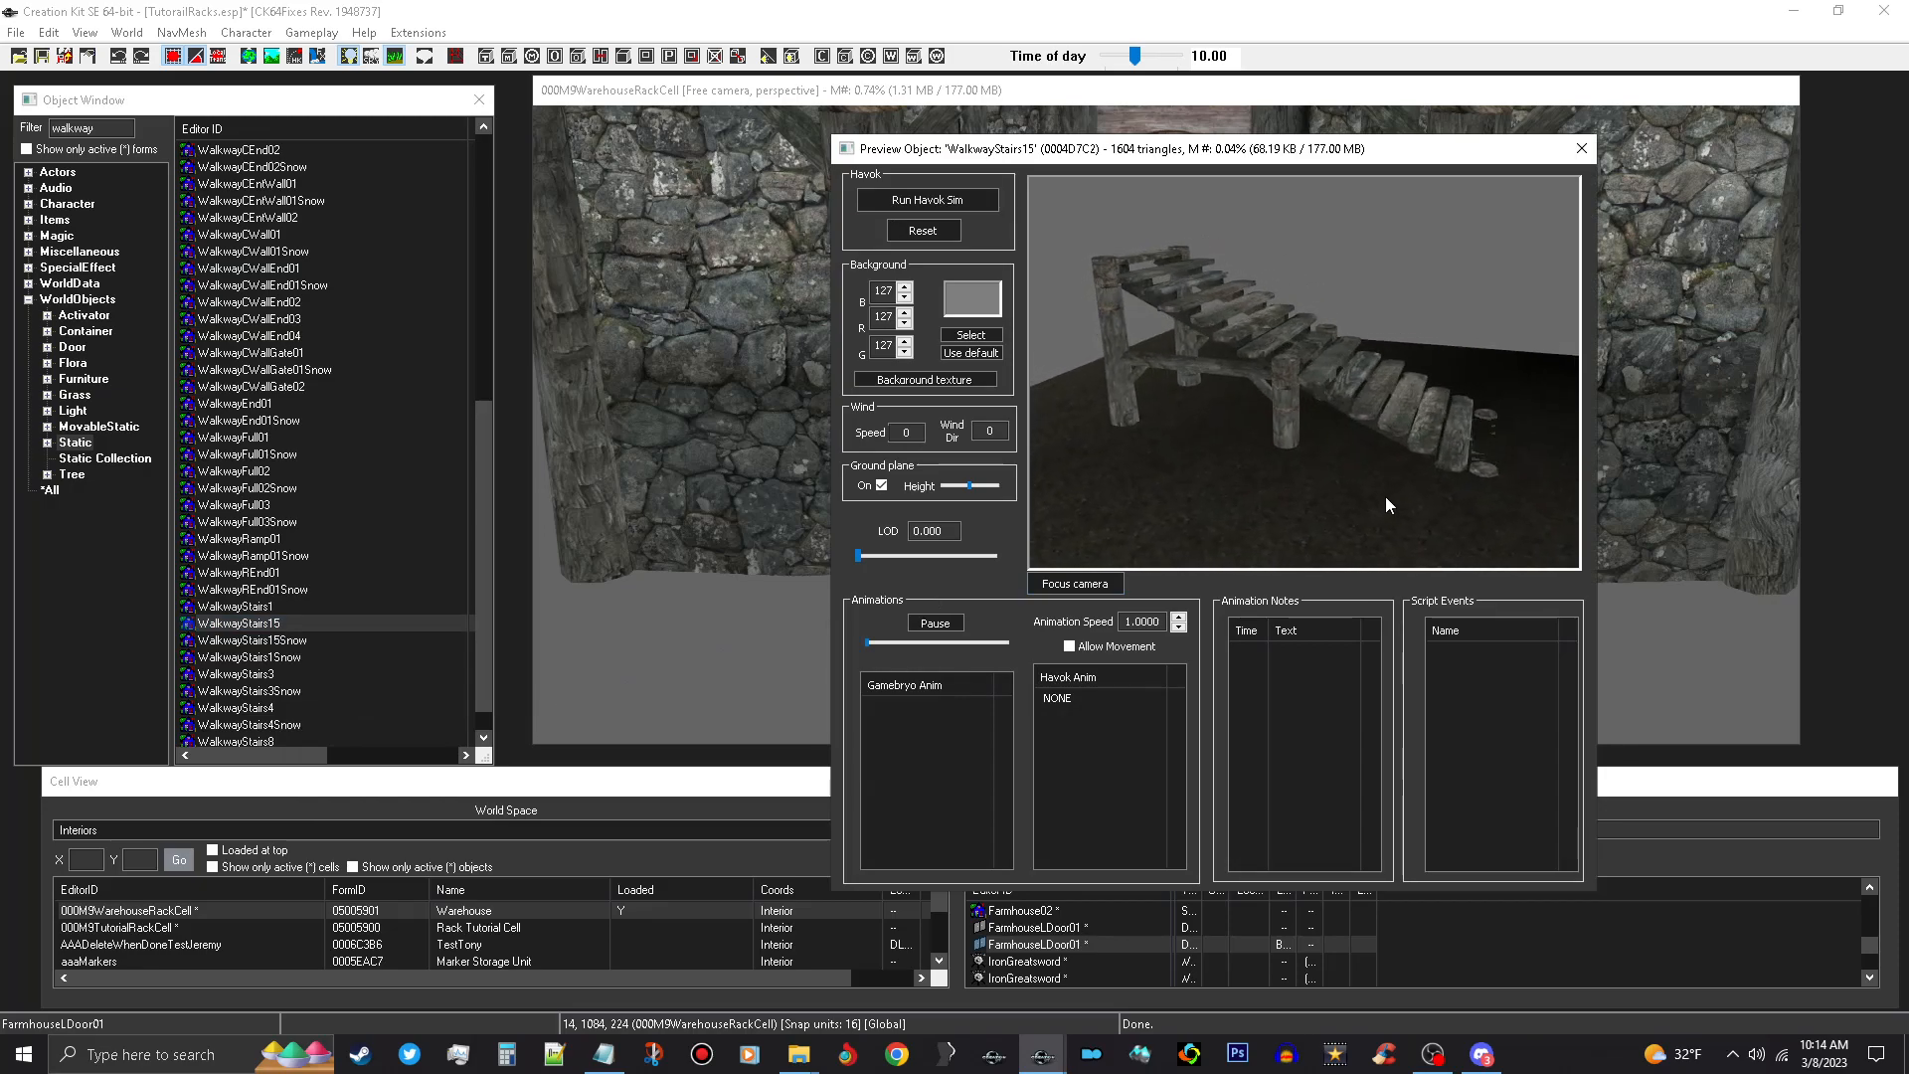
click(1582, 148)
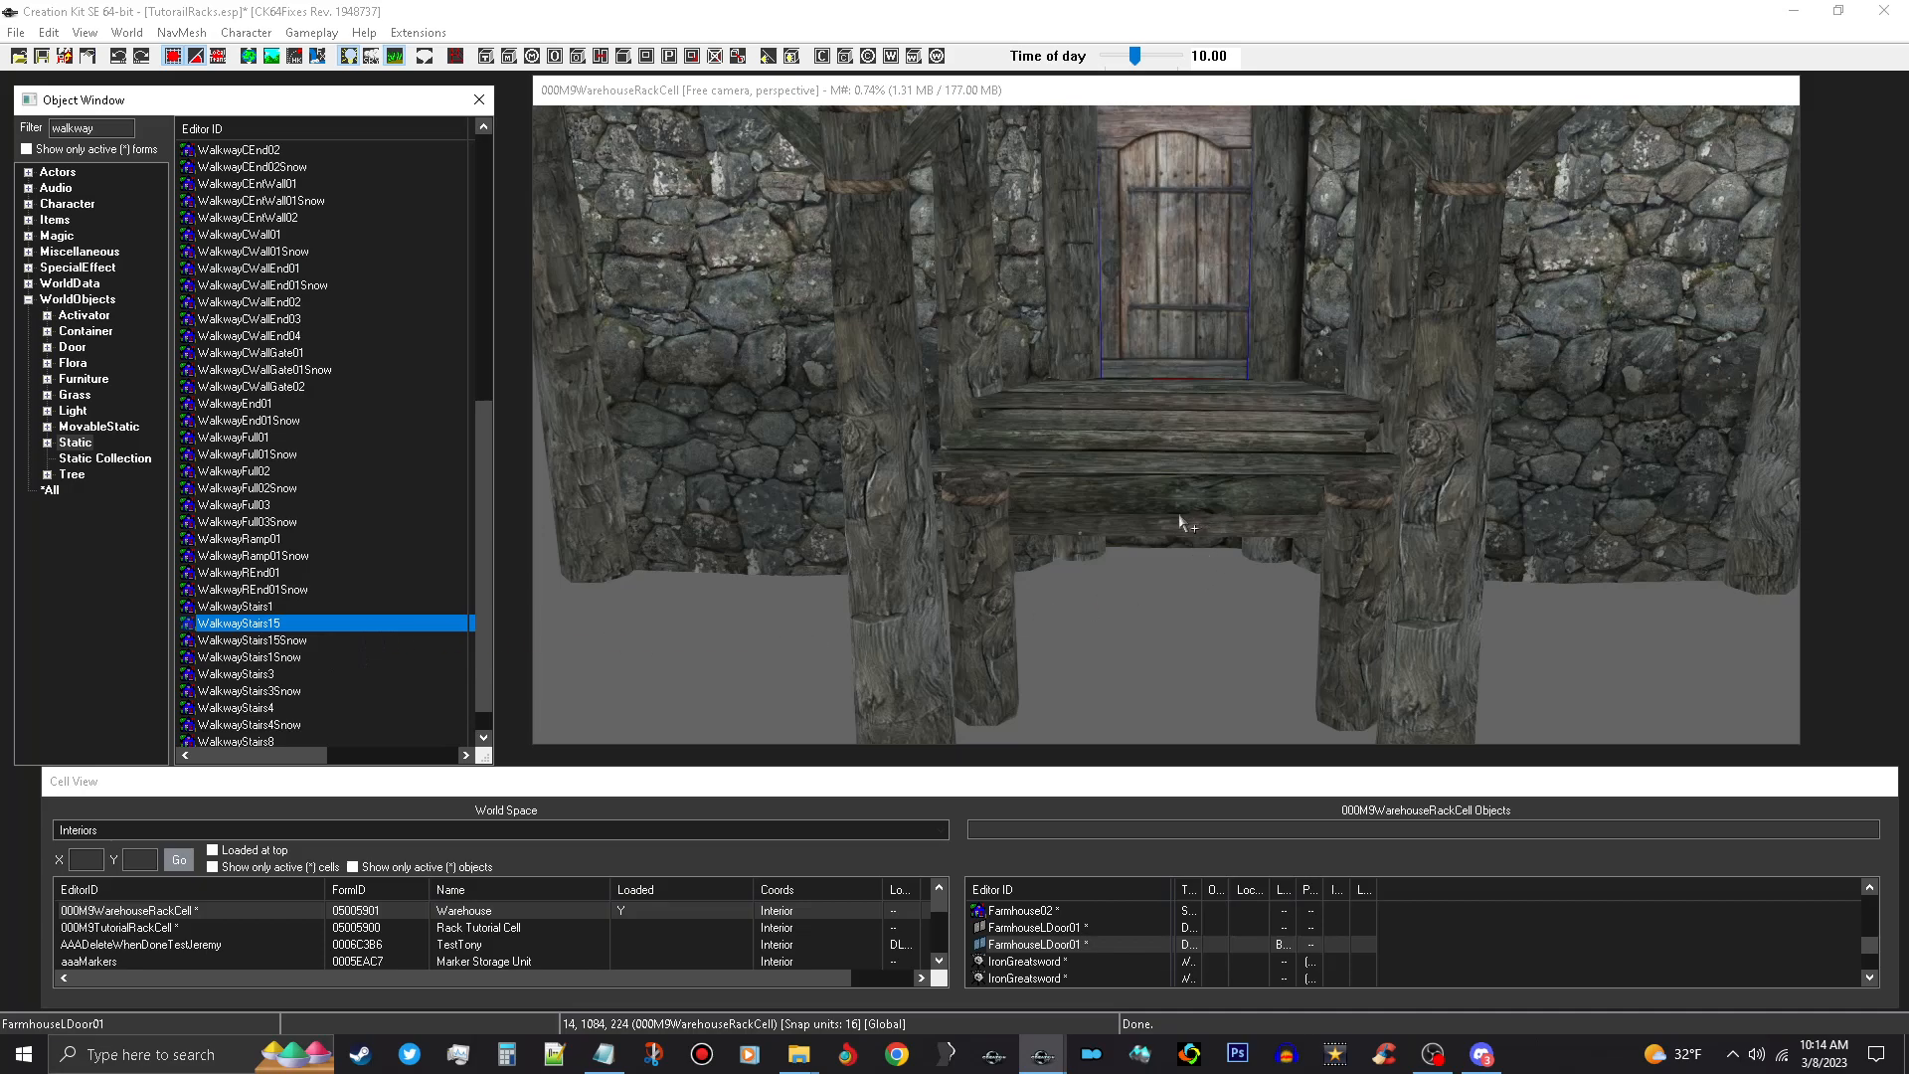
Preview the WalkwayStairs8 static for comparison and close the preview.
drag(1084, 547, 384, 634)
click(282, 709)
scroll(386, 706, down, 1)
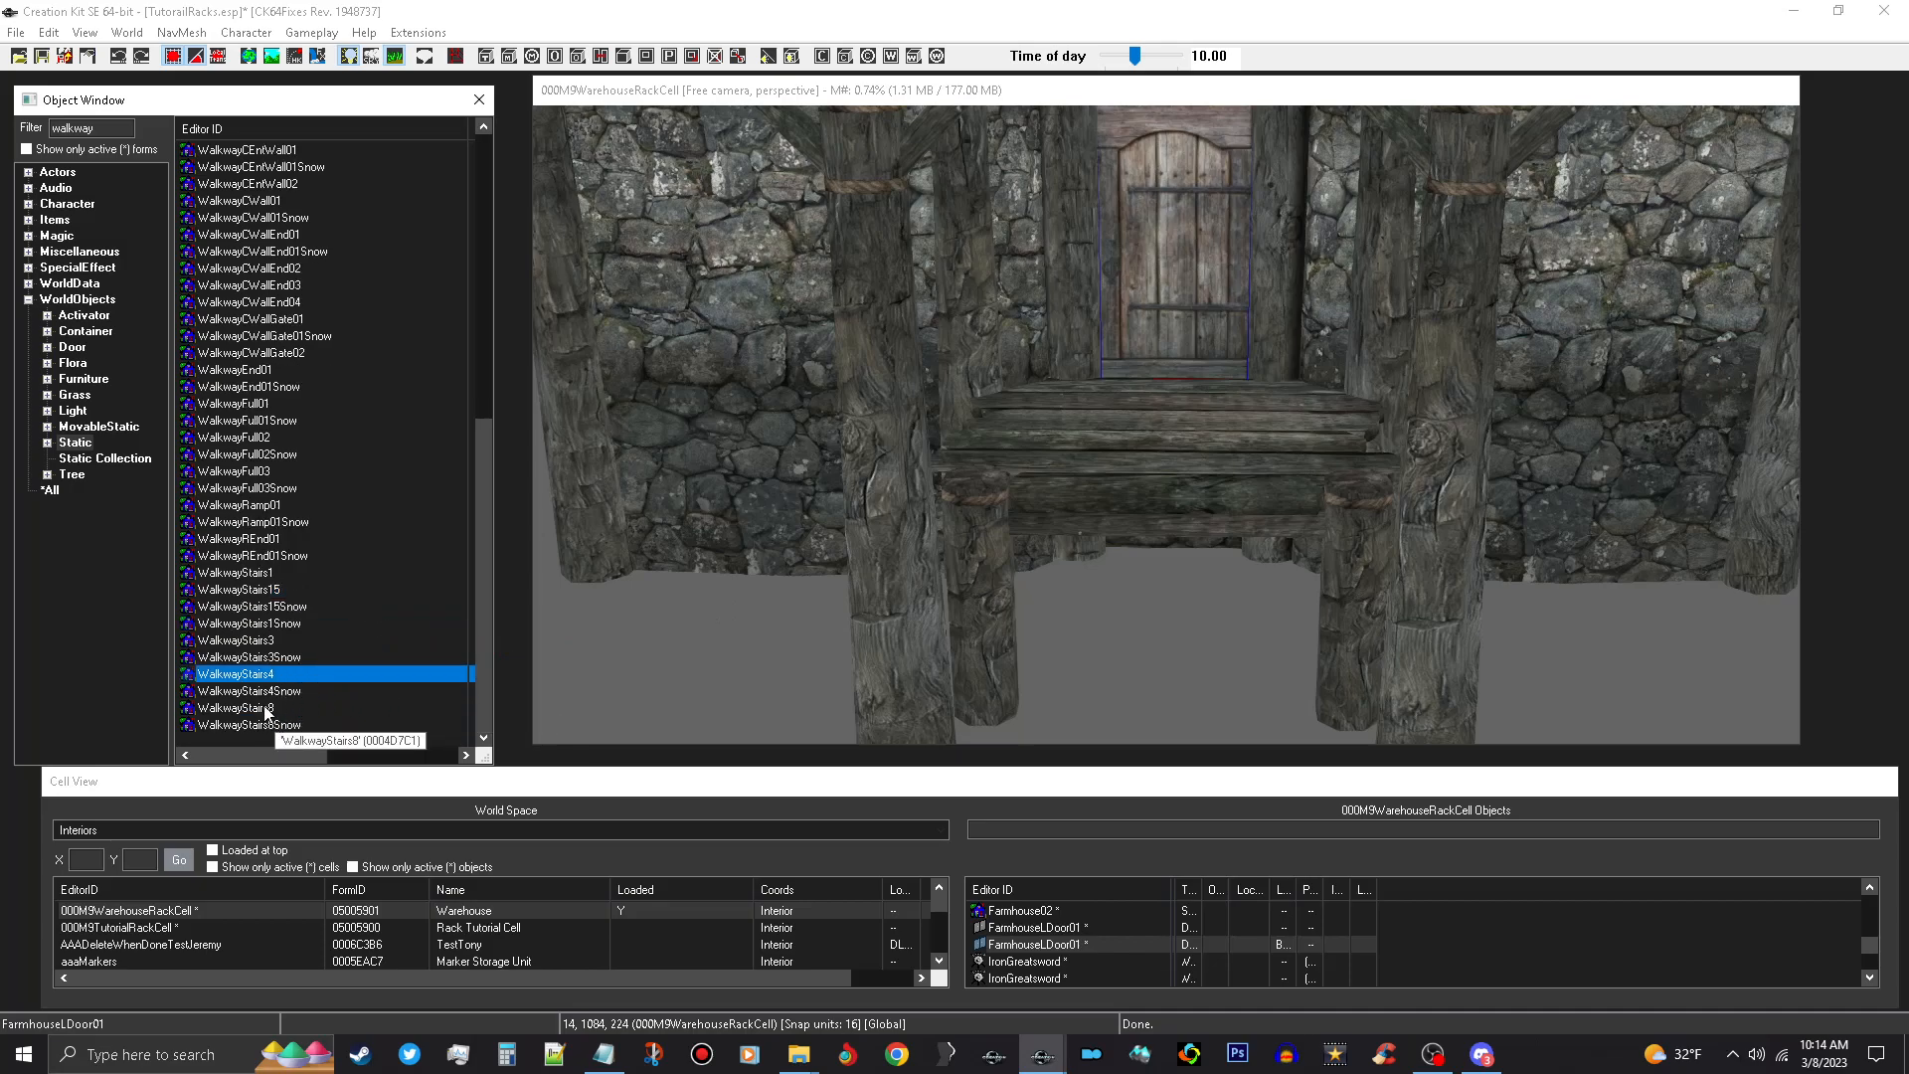
click(269, 708)
right_click(267, 706)
click(337, 805)
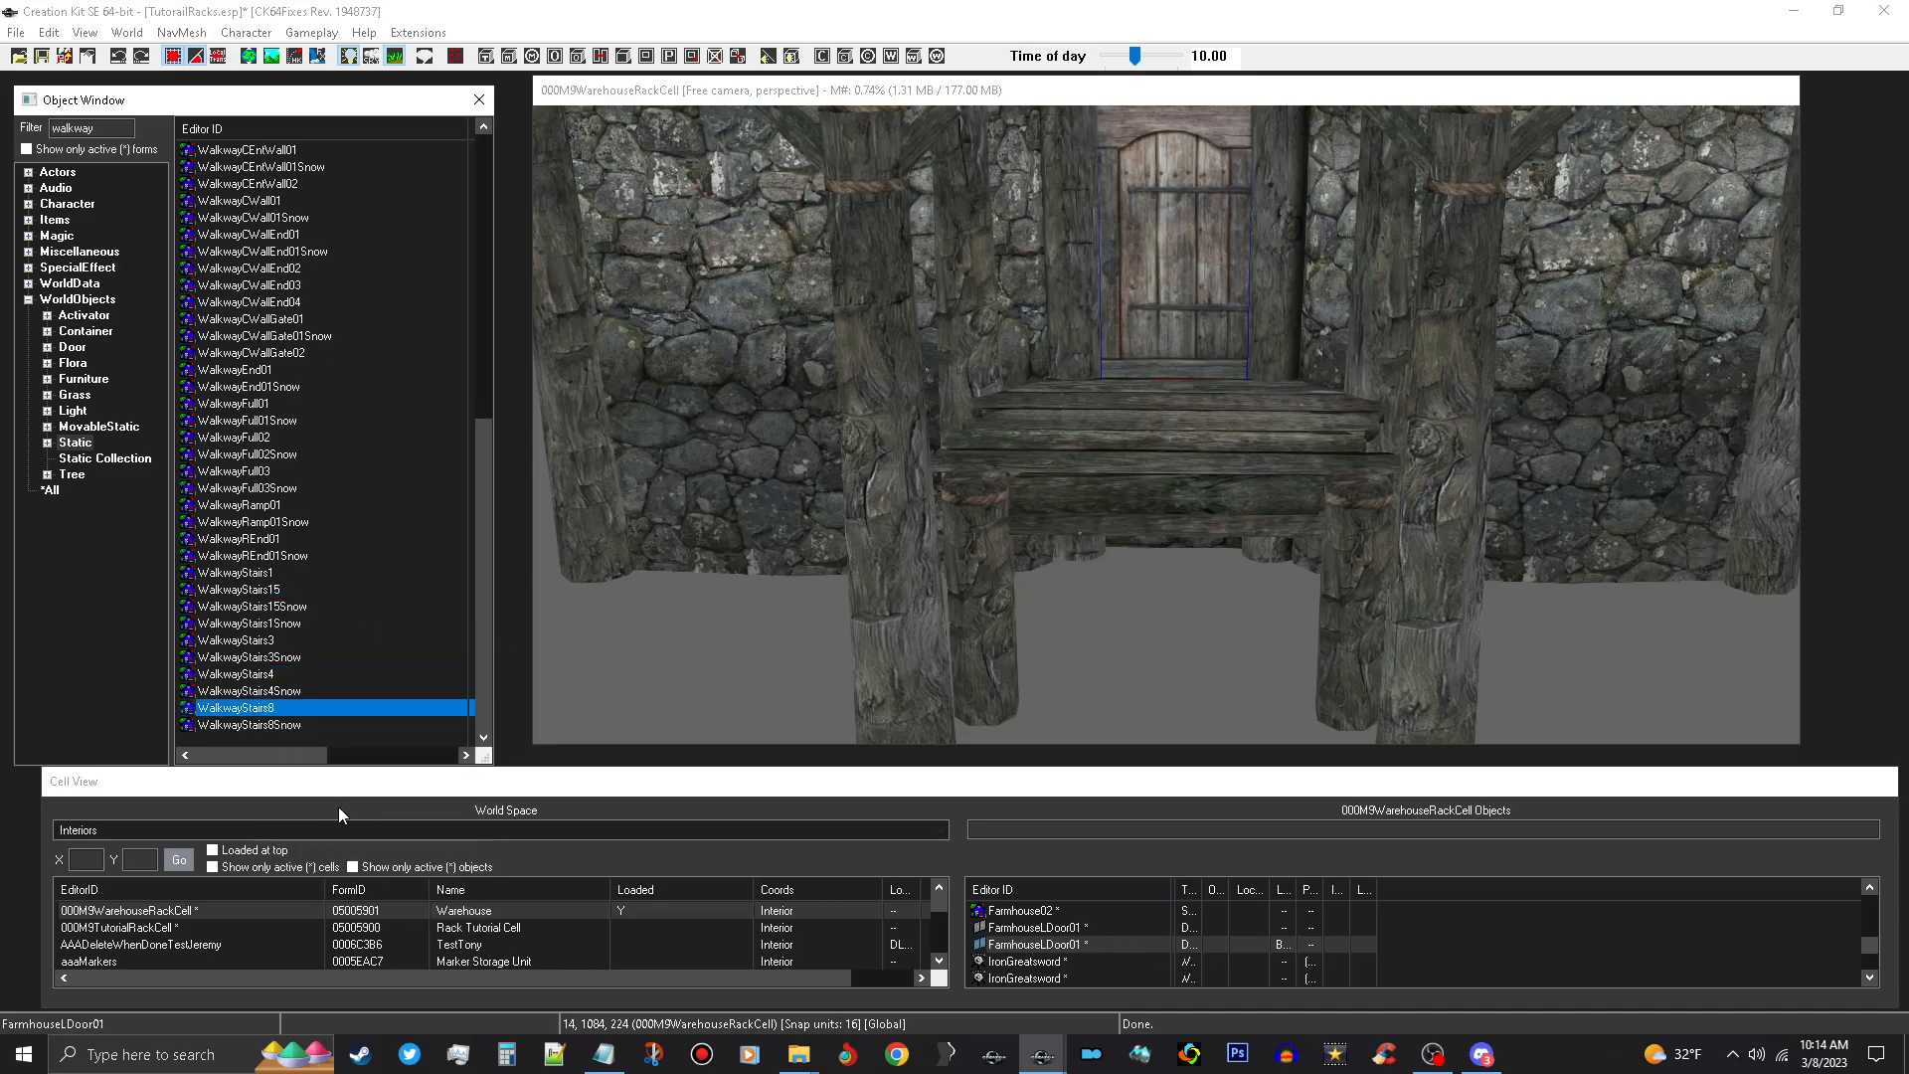
drag(1193, 442, 1114, 491)
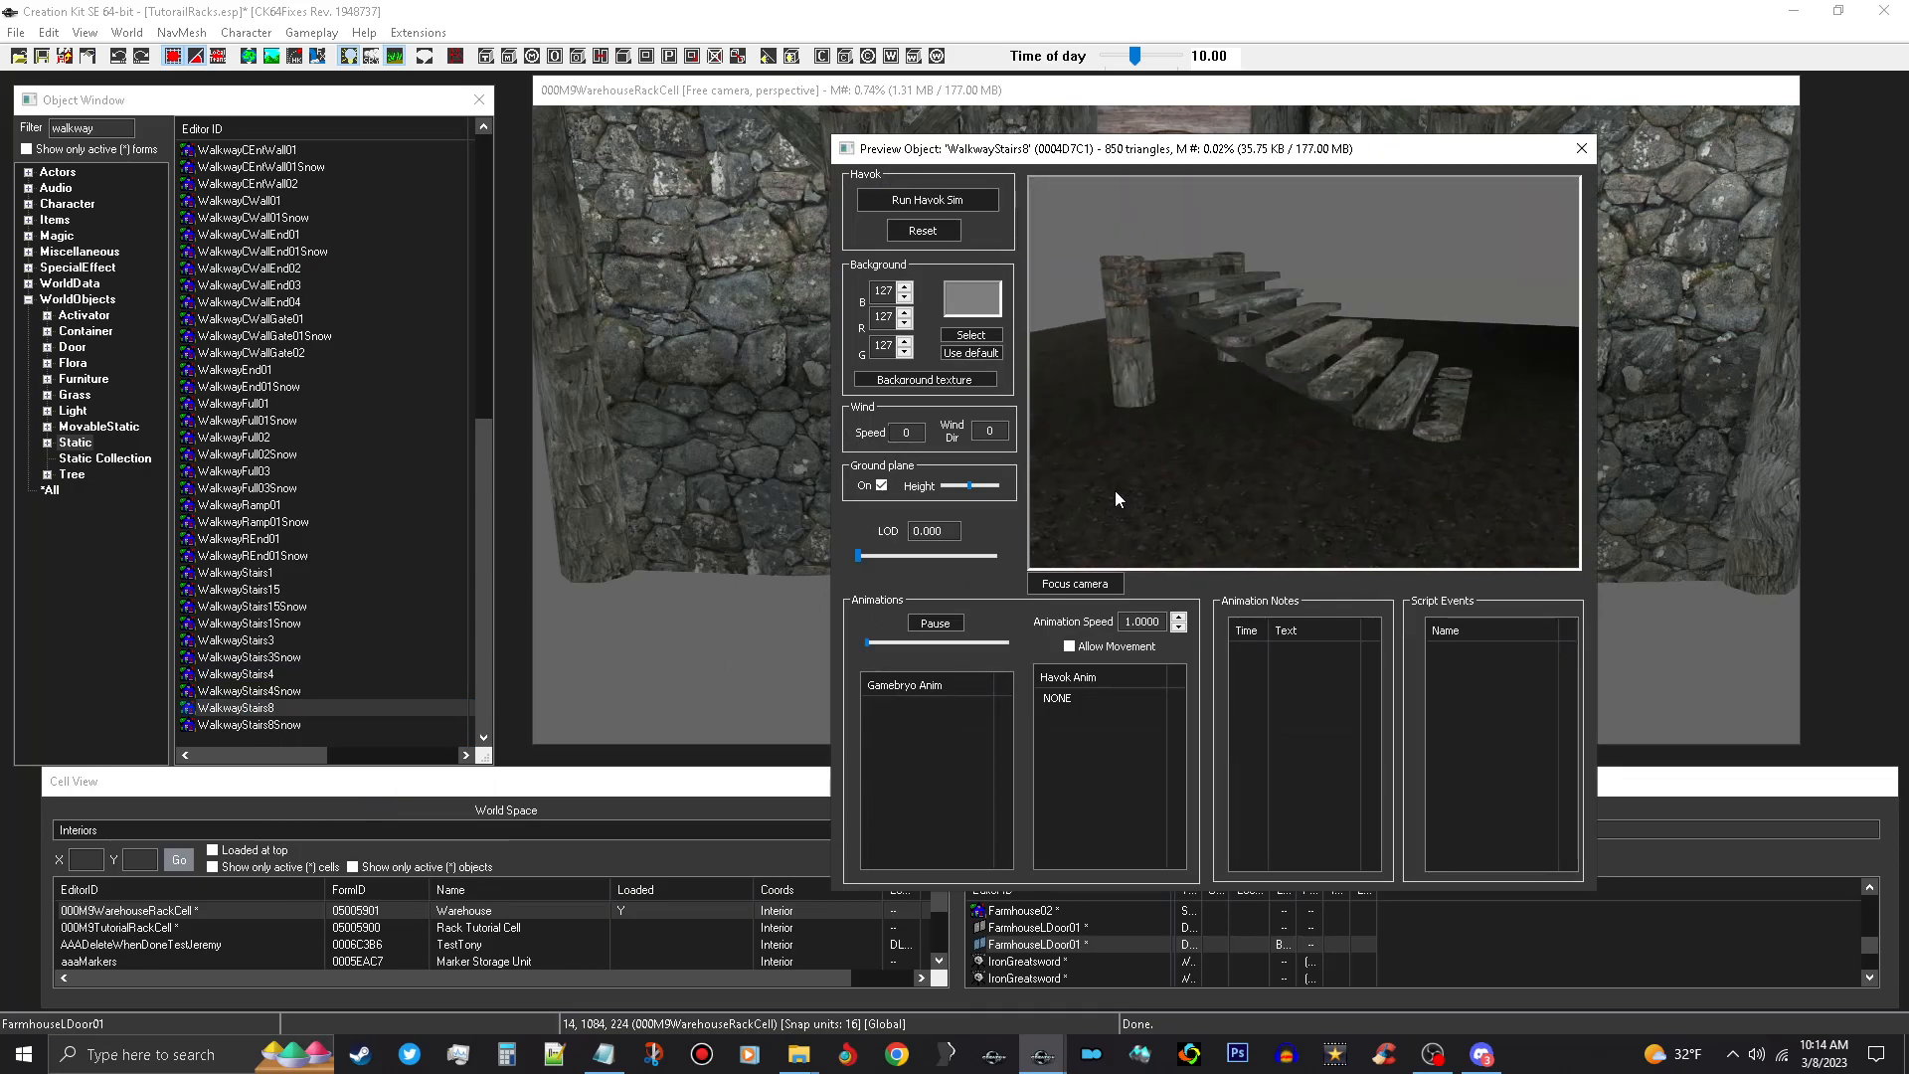
click(1581, 148)
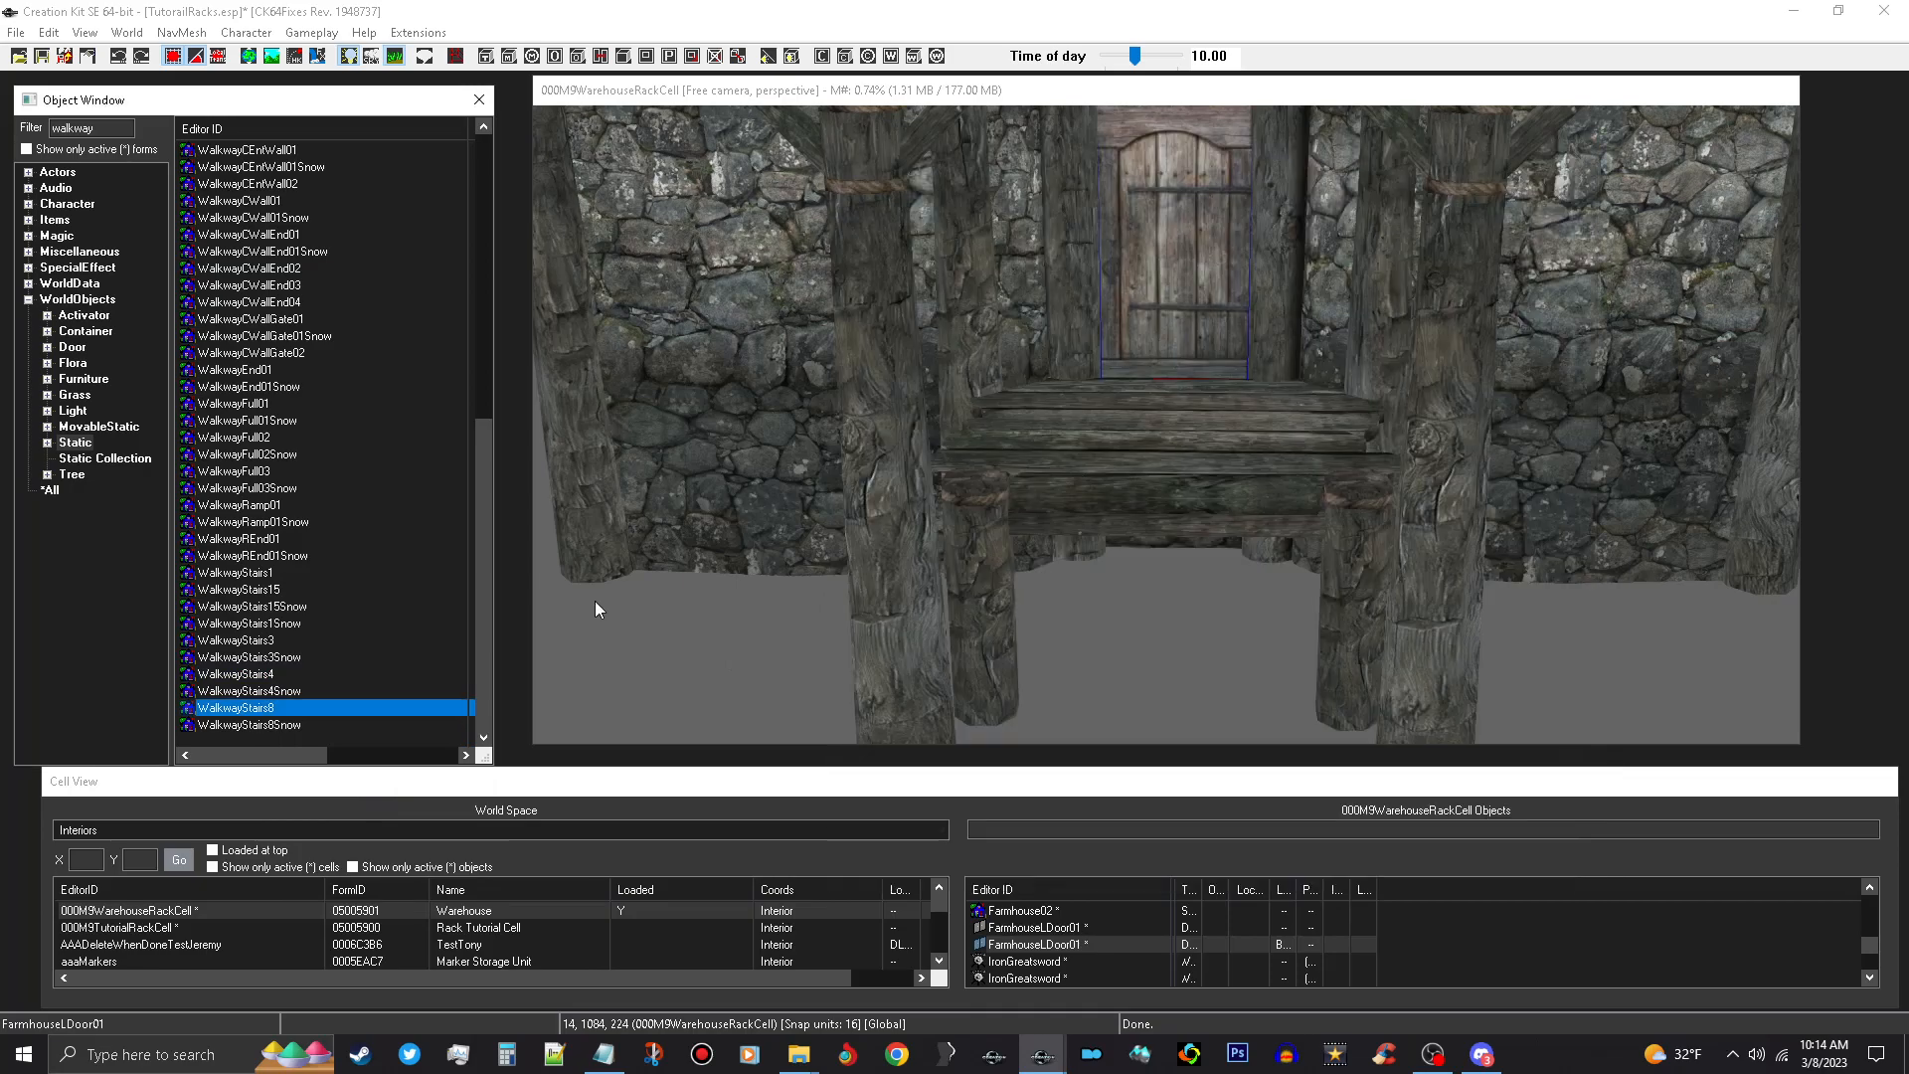
Place a WalkwayStairs15 in front of the farmhouse porch and rotate it to line up with the front door.
click(264, 590)
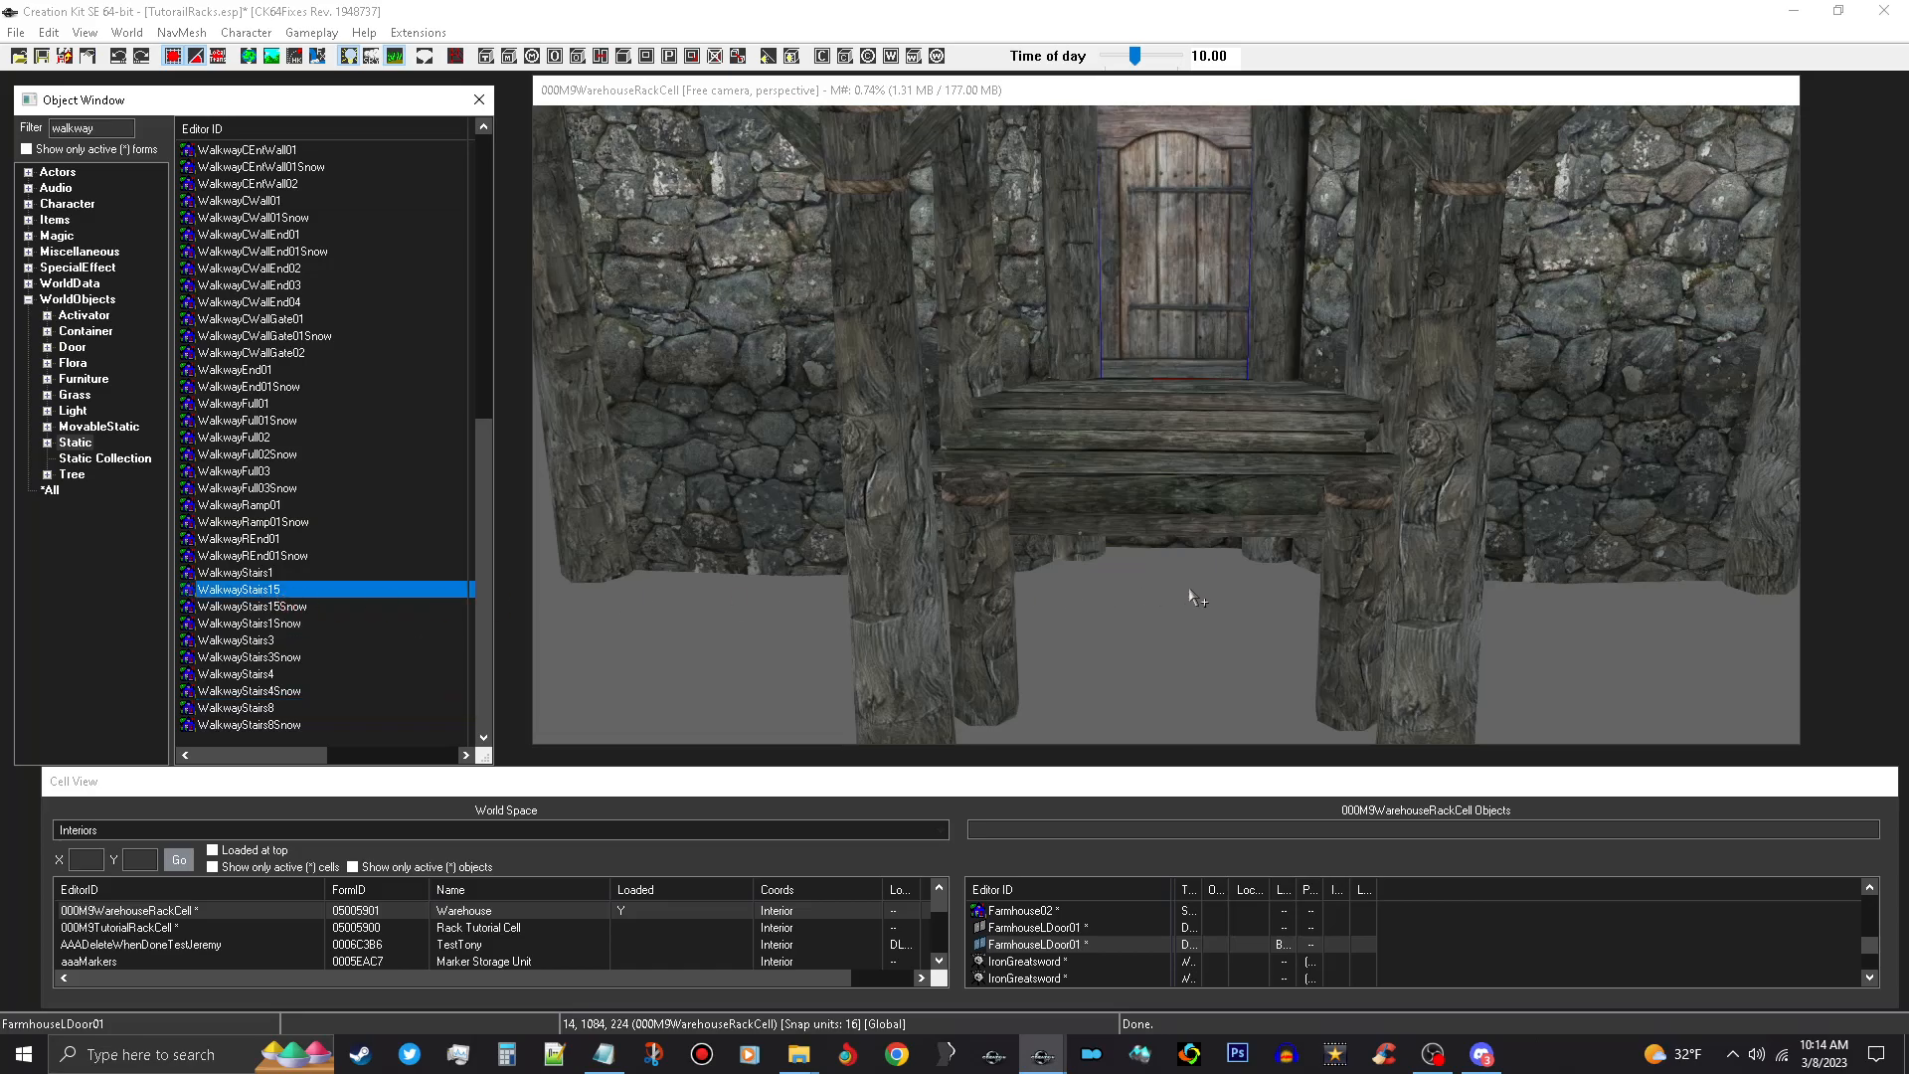
drag(1181, 514, 1181, 511)
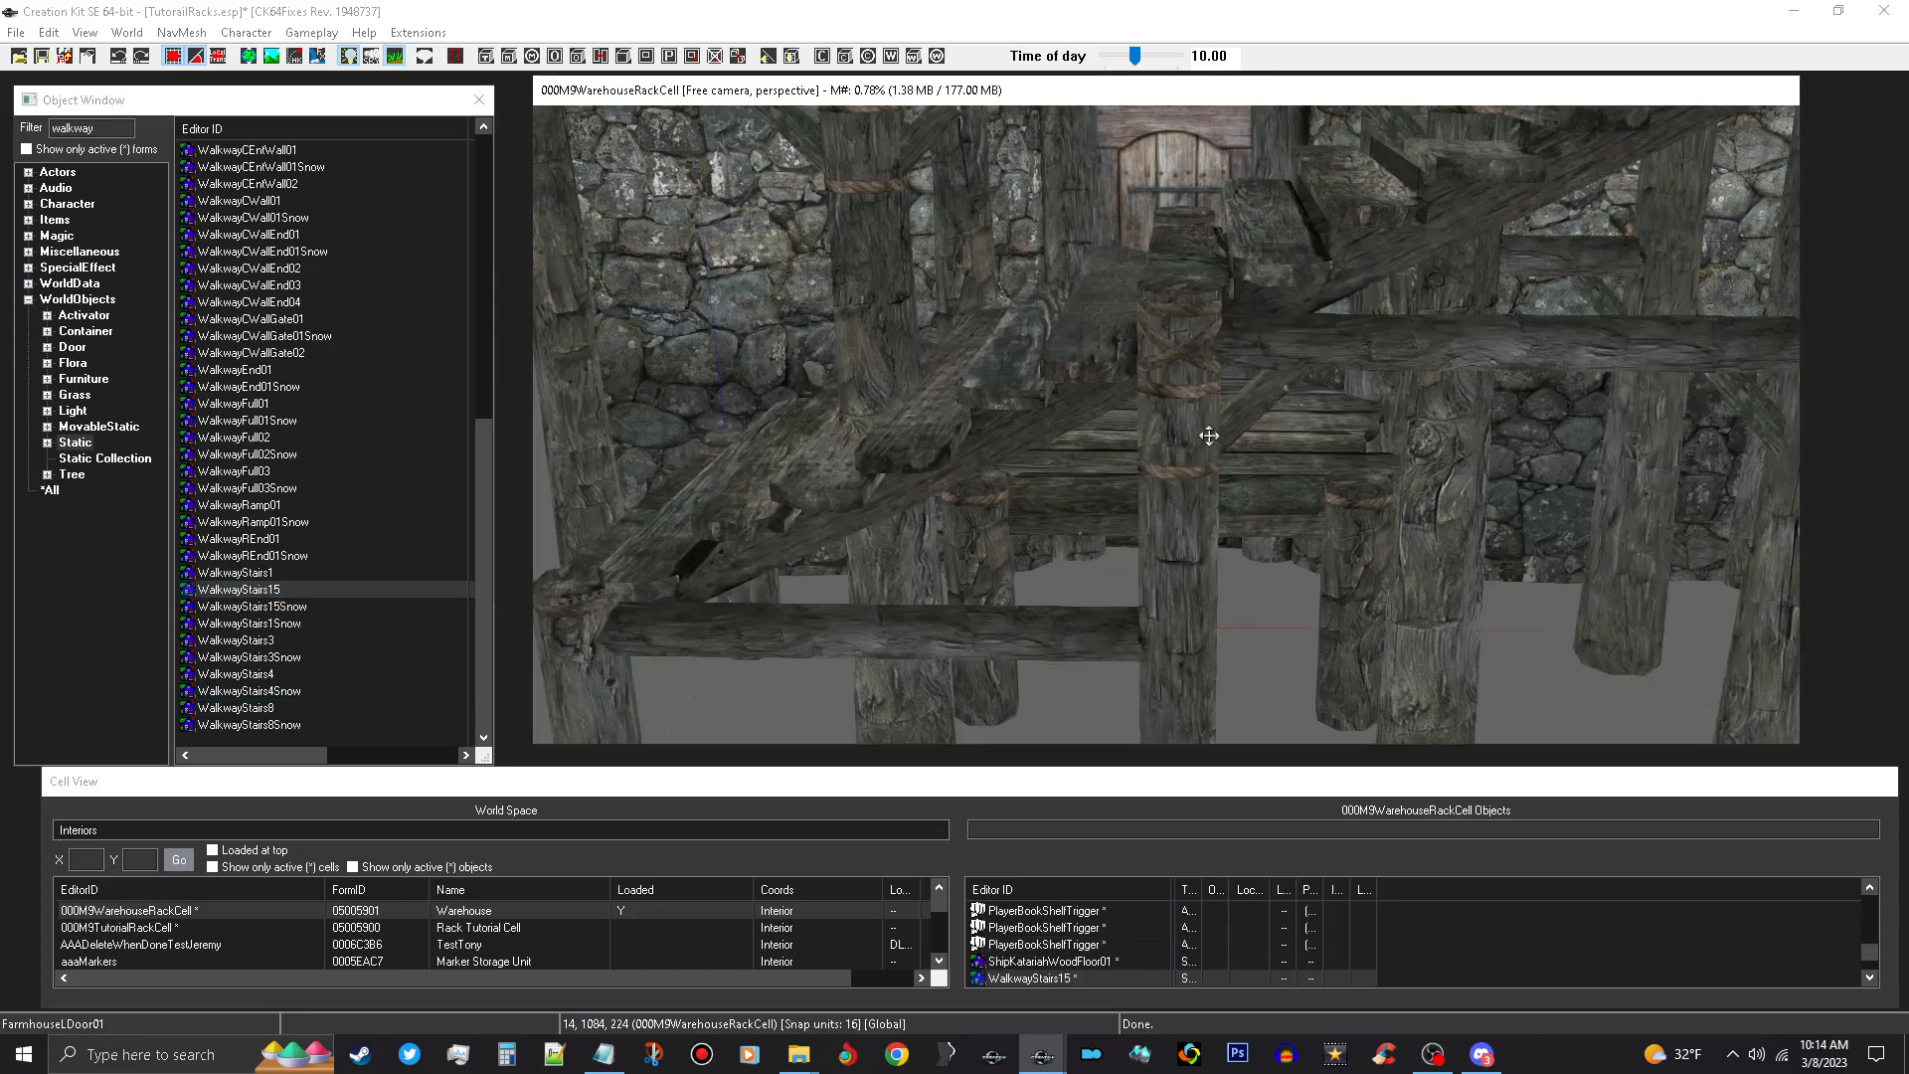
right_drag(1201, 434, 1194, 425)
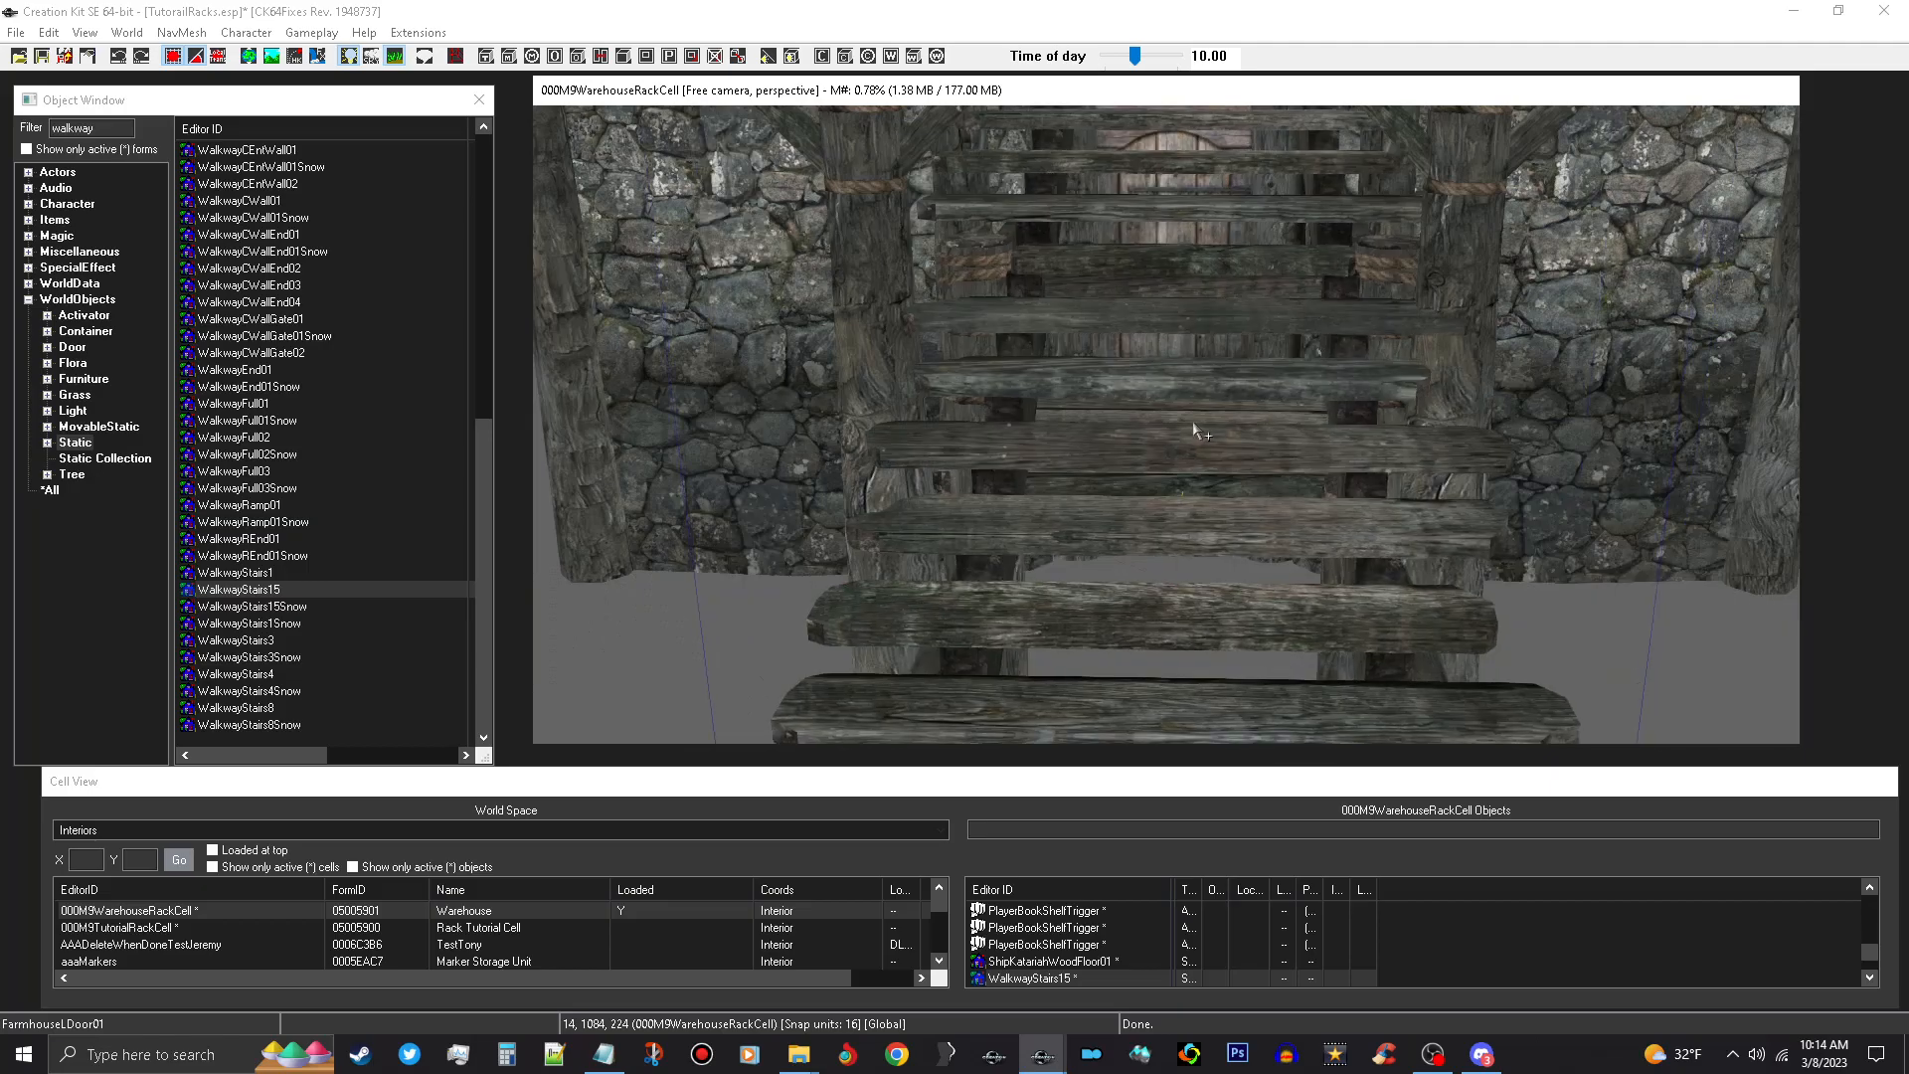
Lower the placed stairs along the Z axis and fit their upper end against the edge of the entrance porch.
shift+middle_drag(1238, 438, 1169, 422)
key(z)
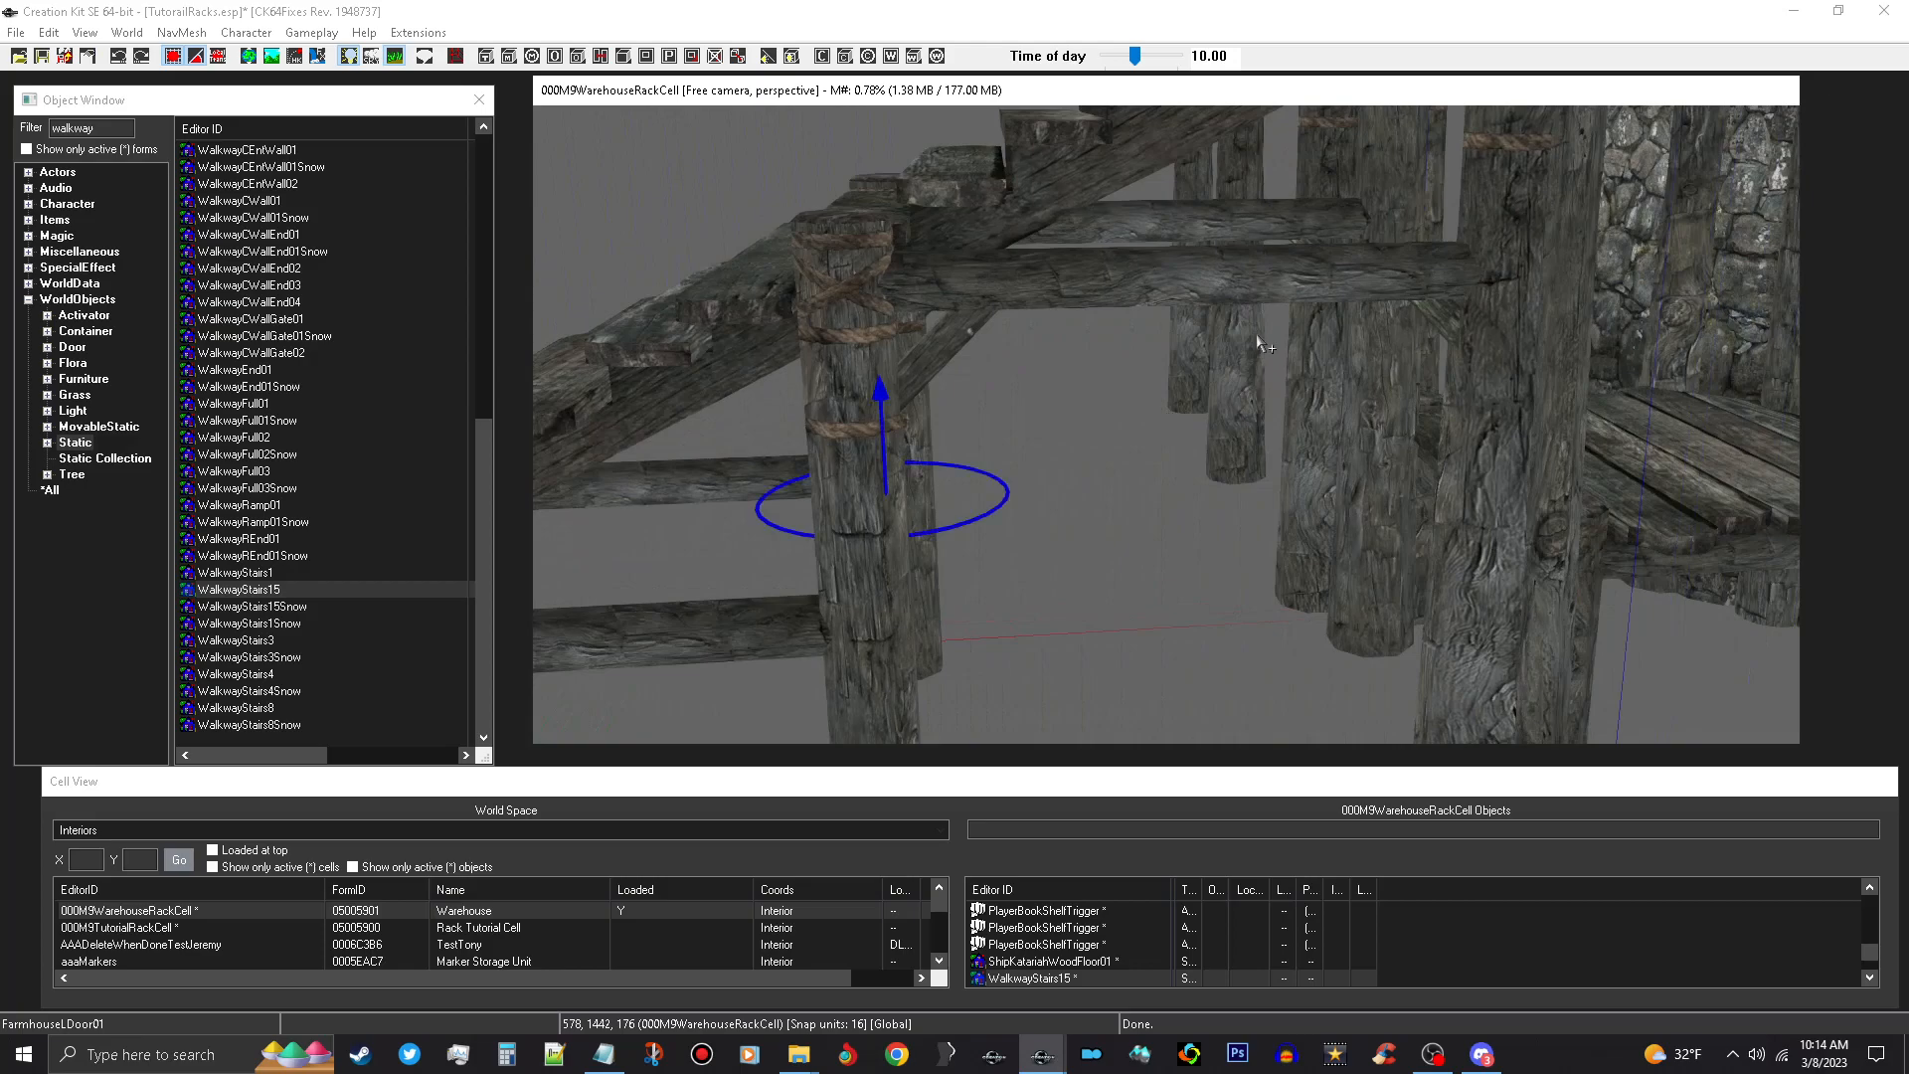
key(z)
drag(996, 262, 1005, 721)
right_drag(1004, 720, 1113, 721)
shift+middle_drag(1169, 408, 1087, 396)
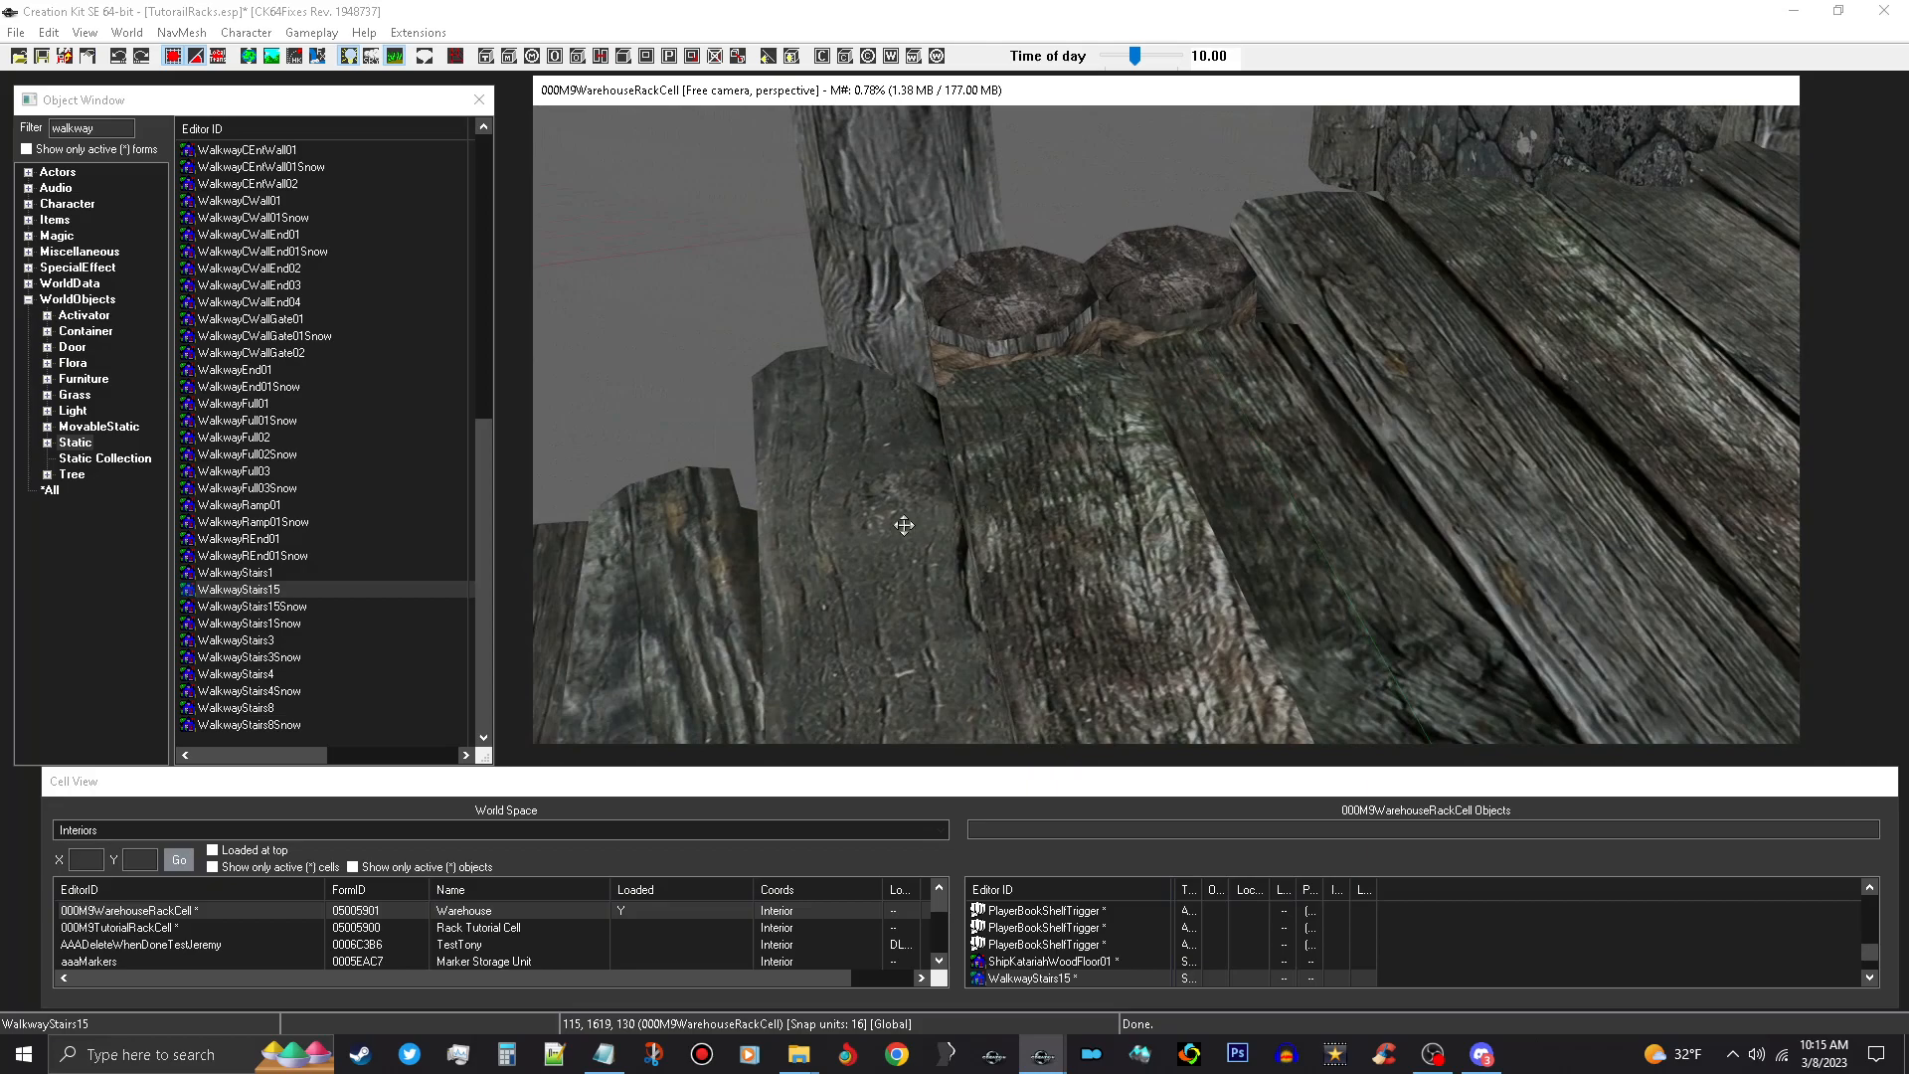
Examine the stairs along their full length and how their upper end meets the porch in front of the door.
shift+middle_drag(1022, 498, 1059, 481)
scroll(1059, 481, down, 5)
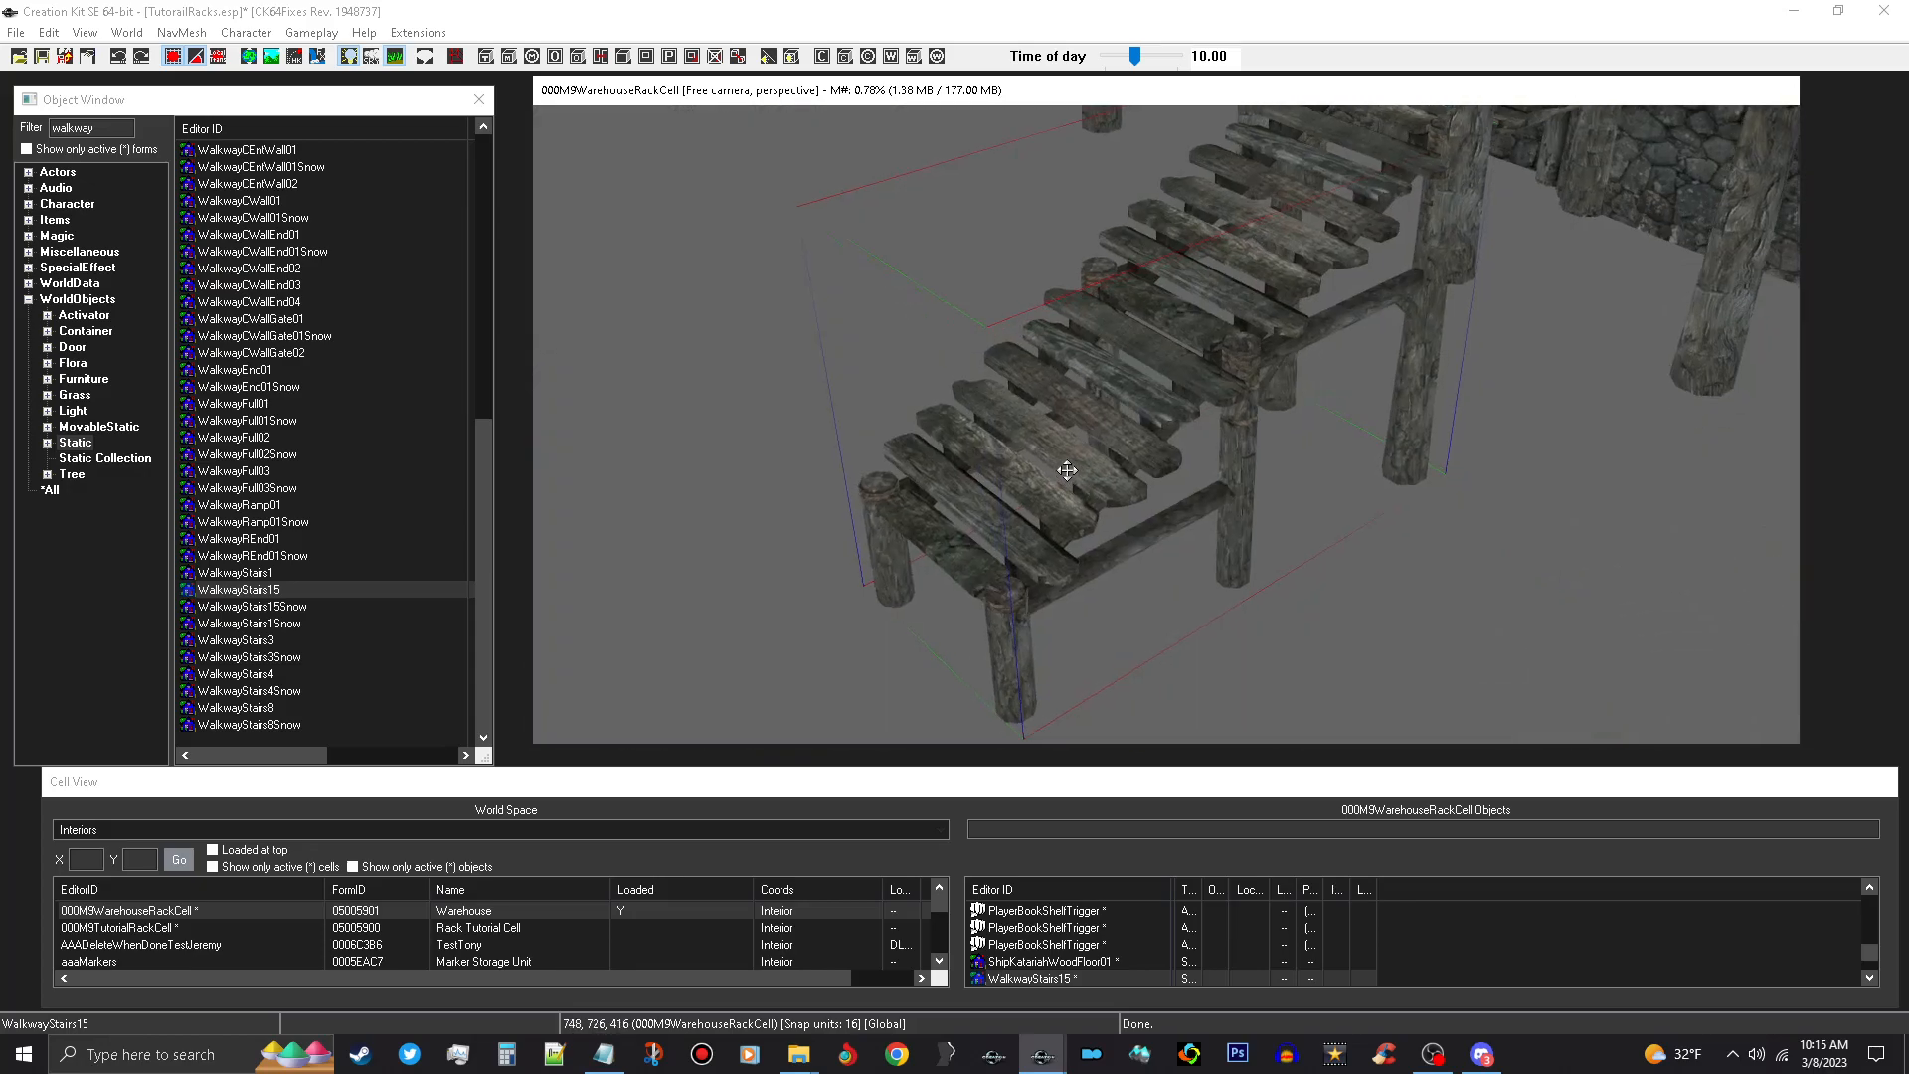
scroll(1070, 467, up, 5)
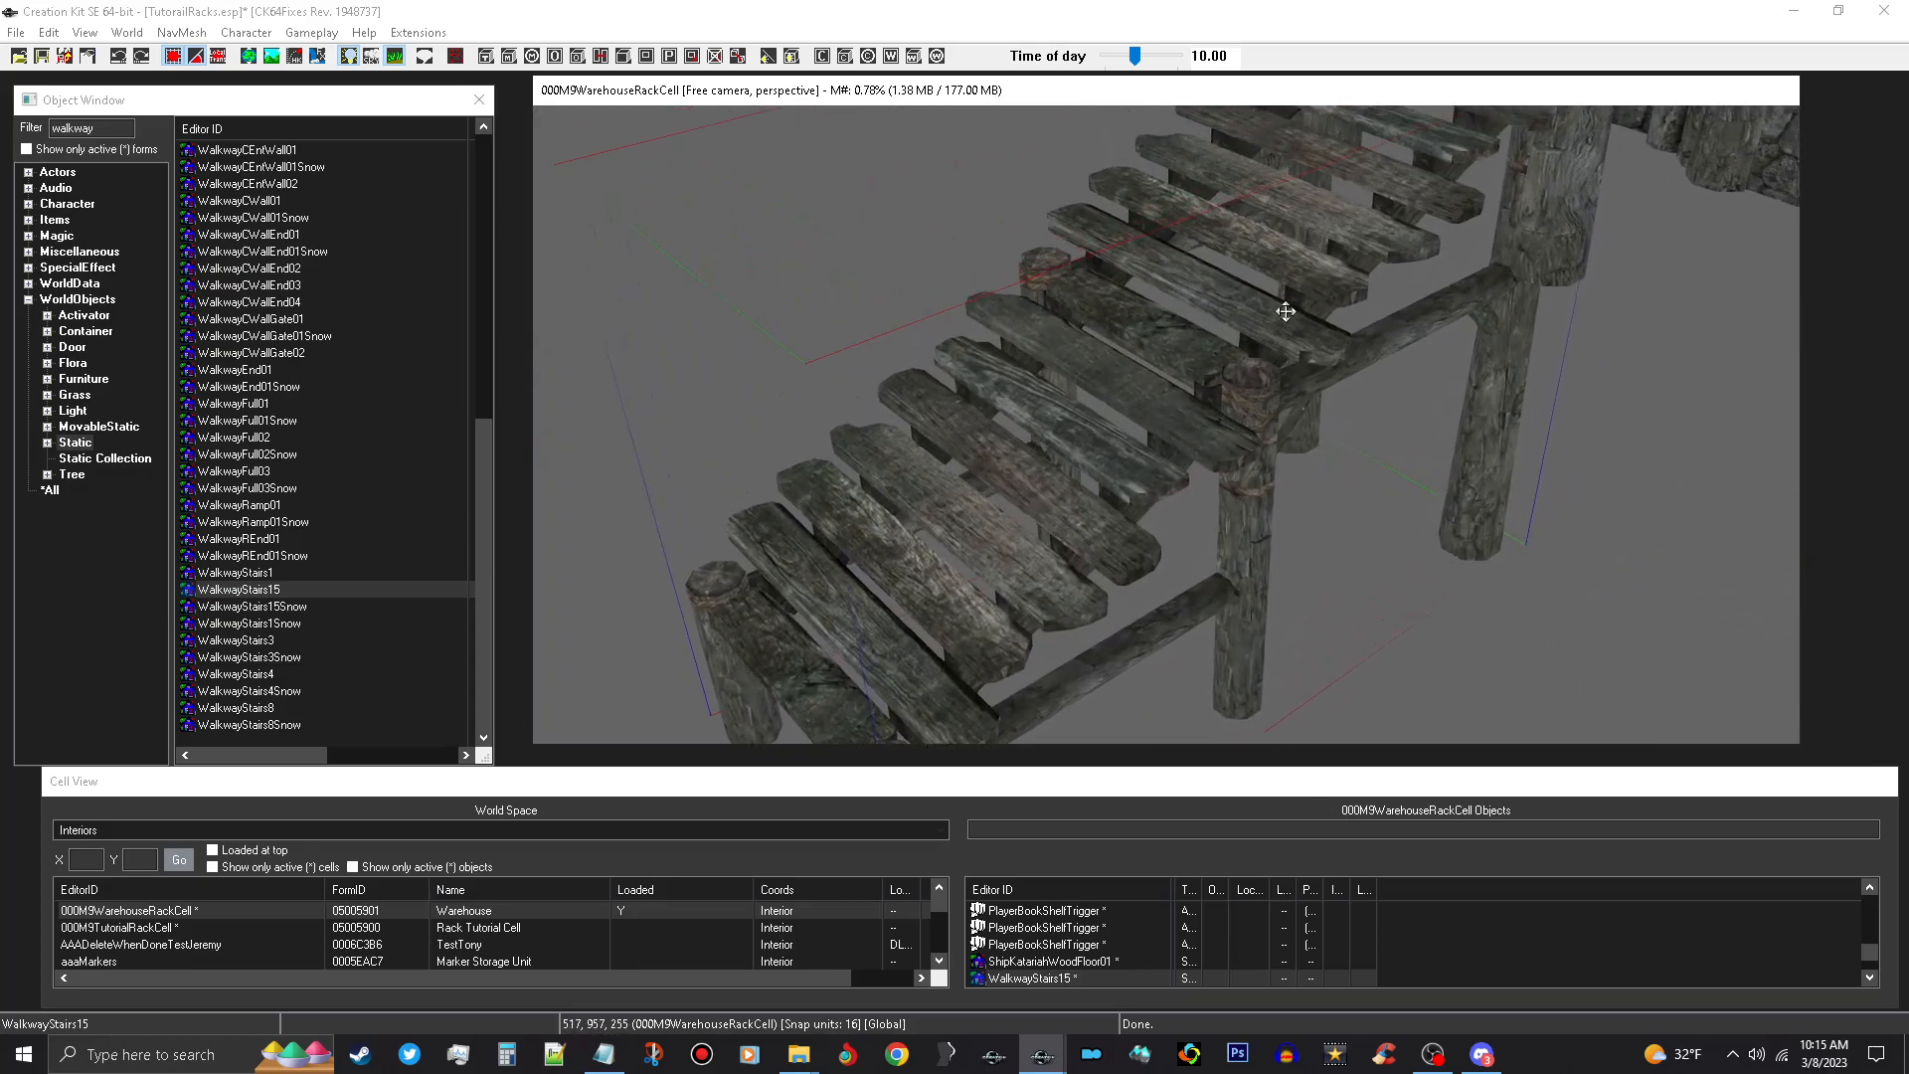
scroll(1070, 601, up, 6)
shift+middle_drag(1068, 593, 1167, 623)
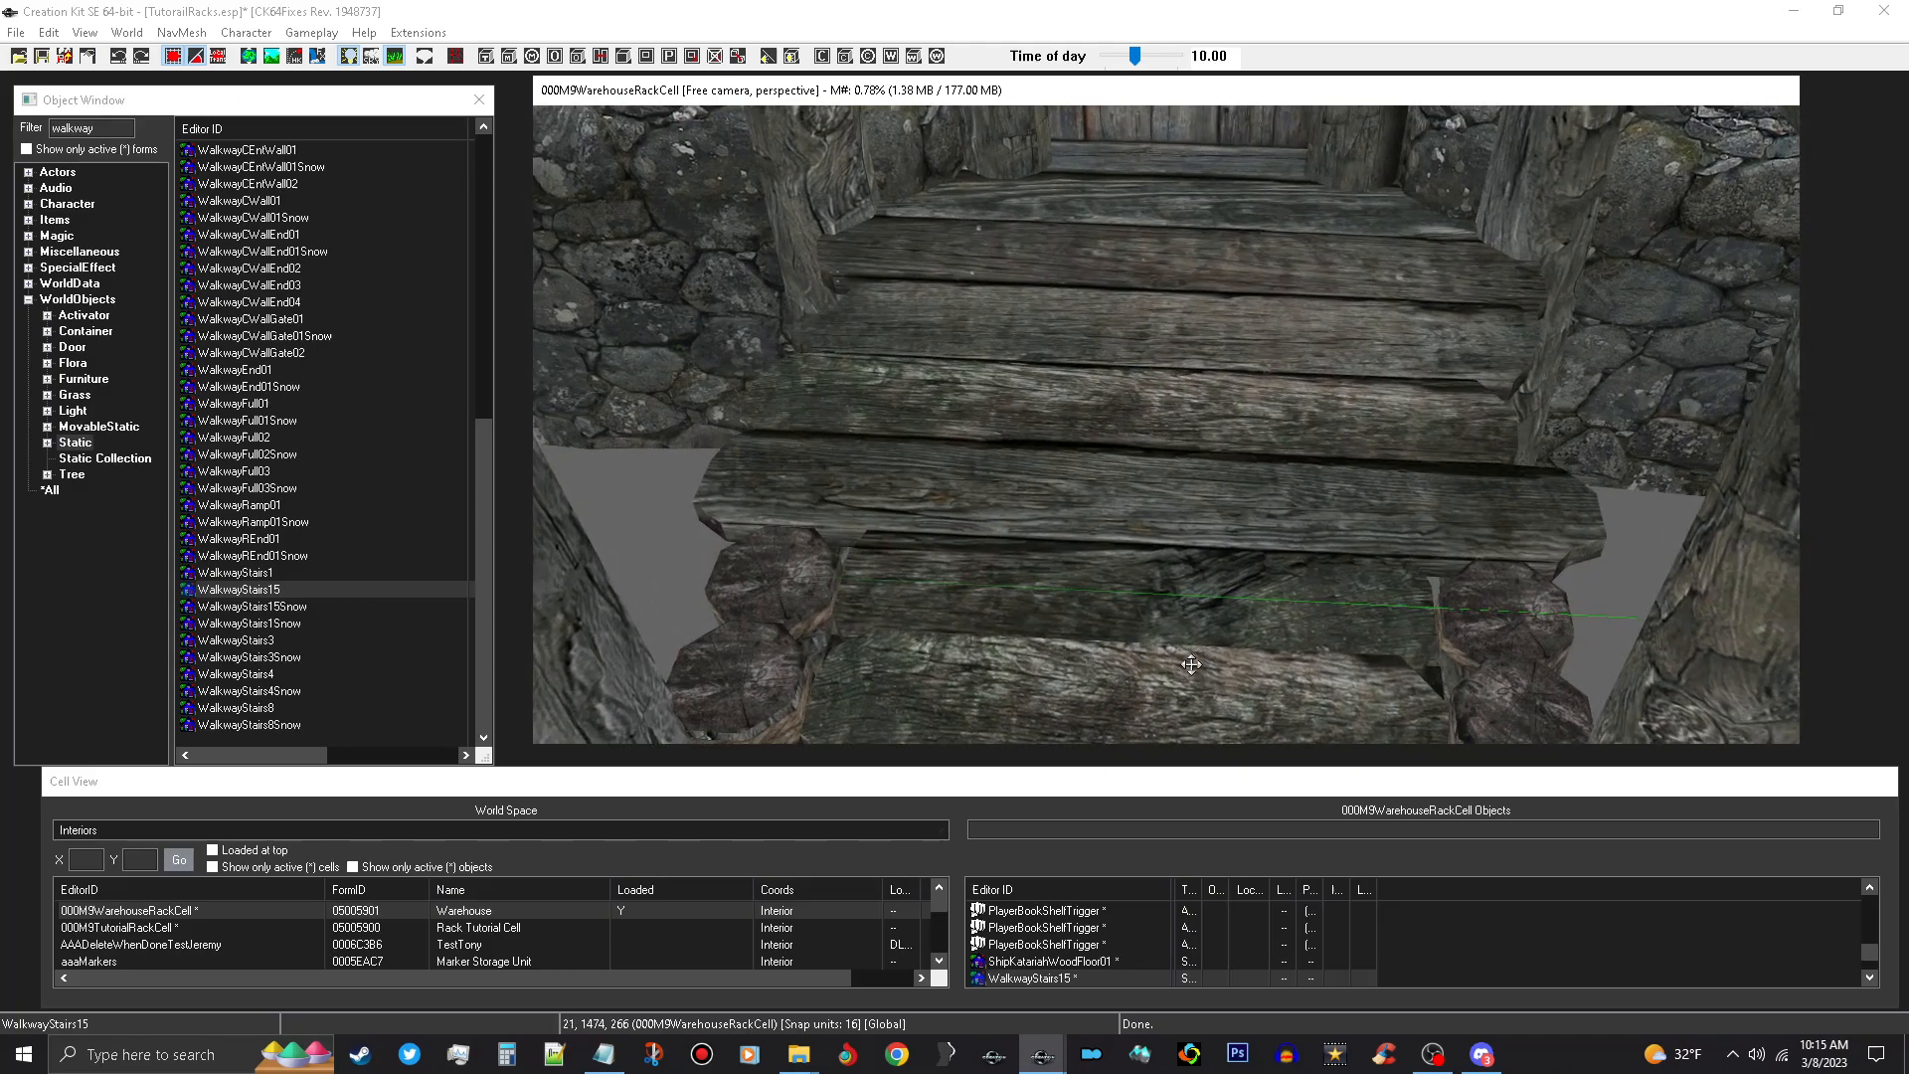
middle_drag(1163, 659, 1179, 527)
scroll(1169, 557, down, 5)
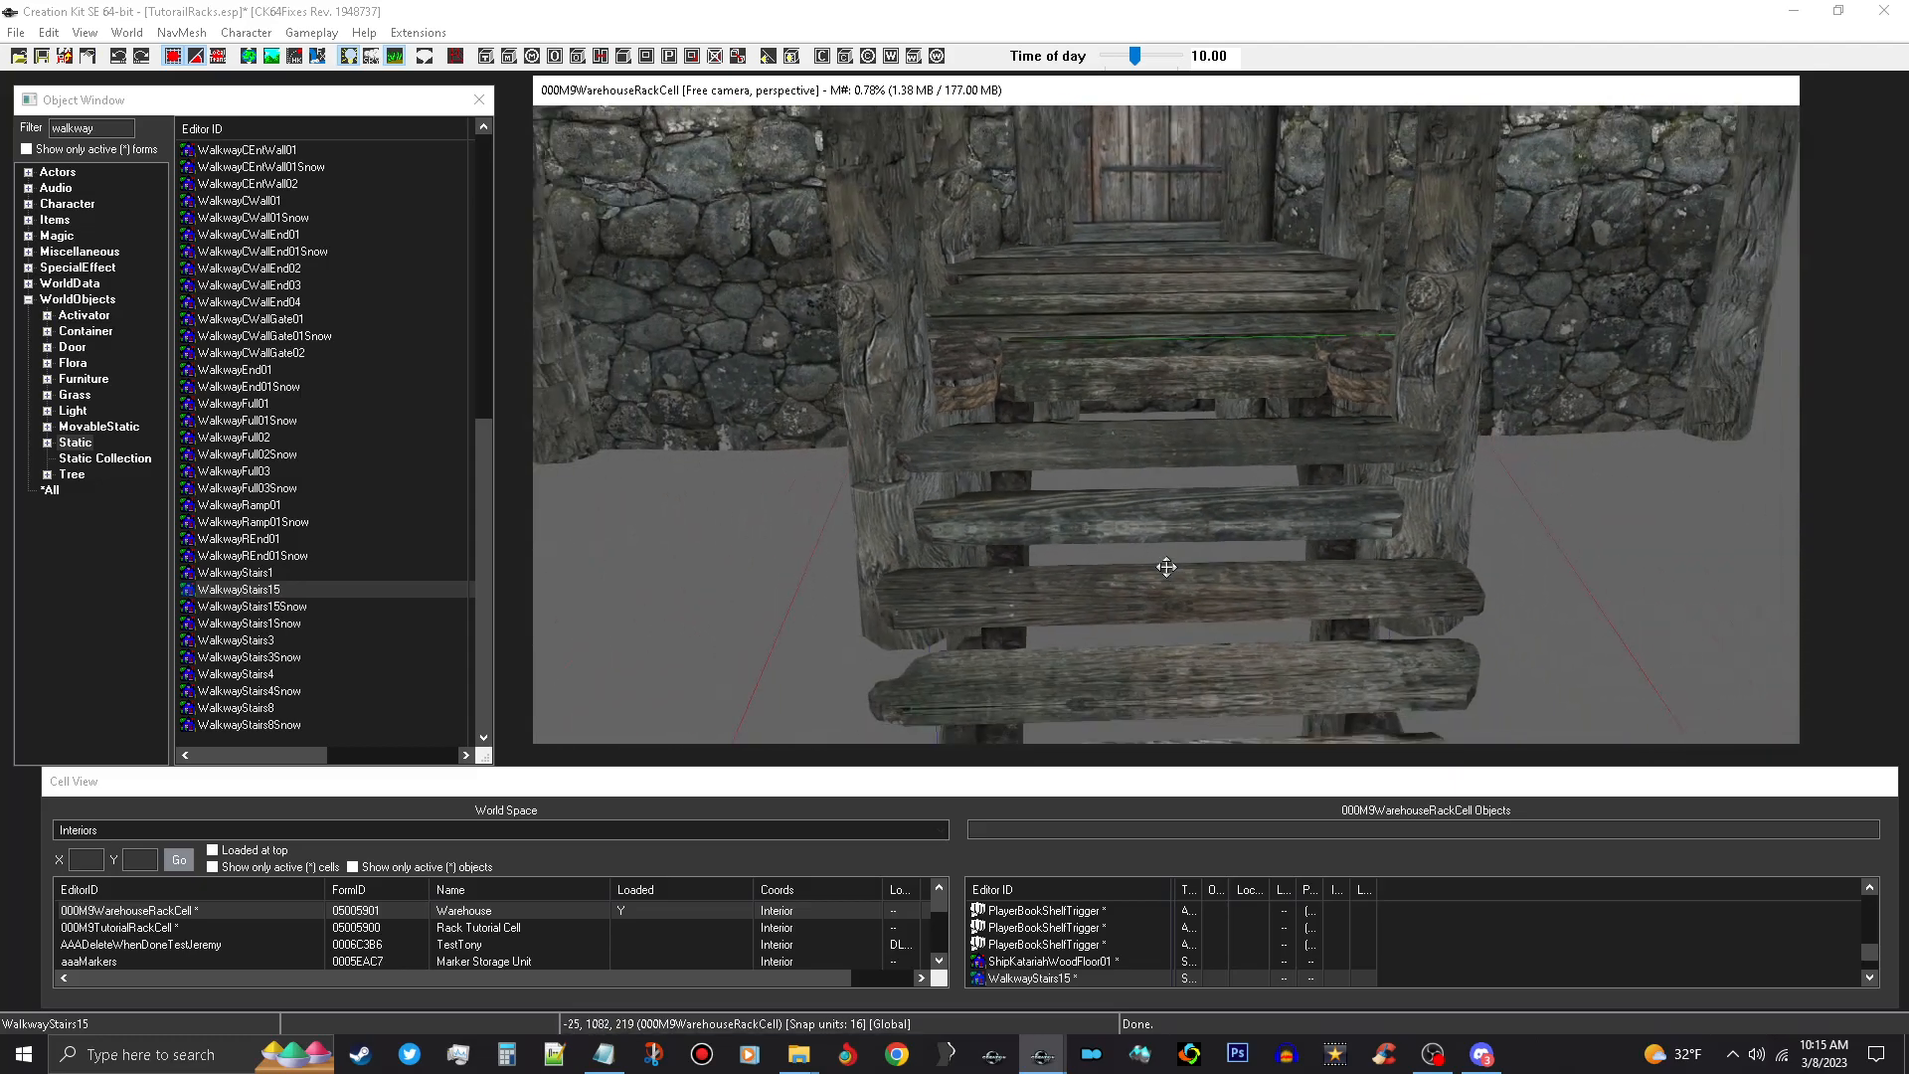
shift+middle_drag(1157, 604, 1162, 567)
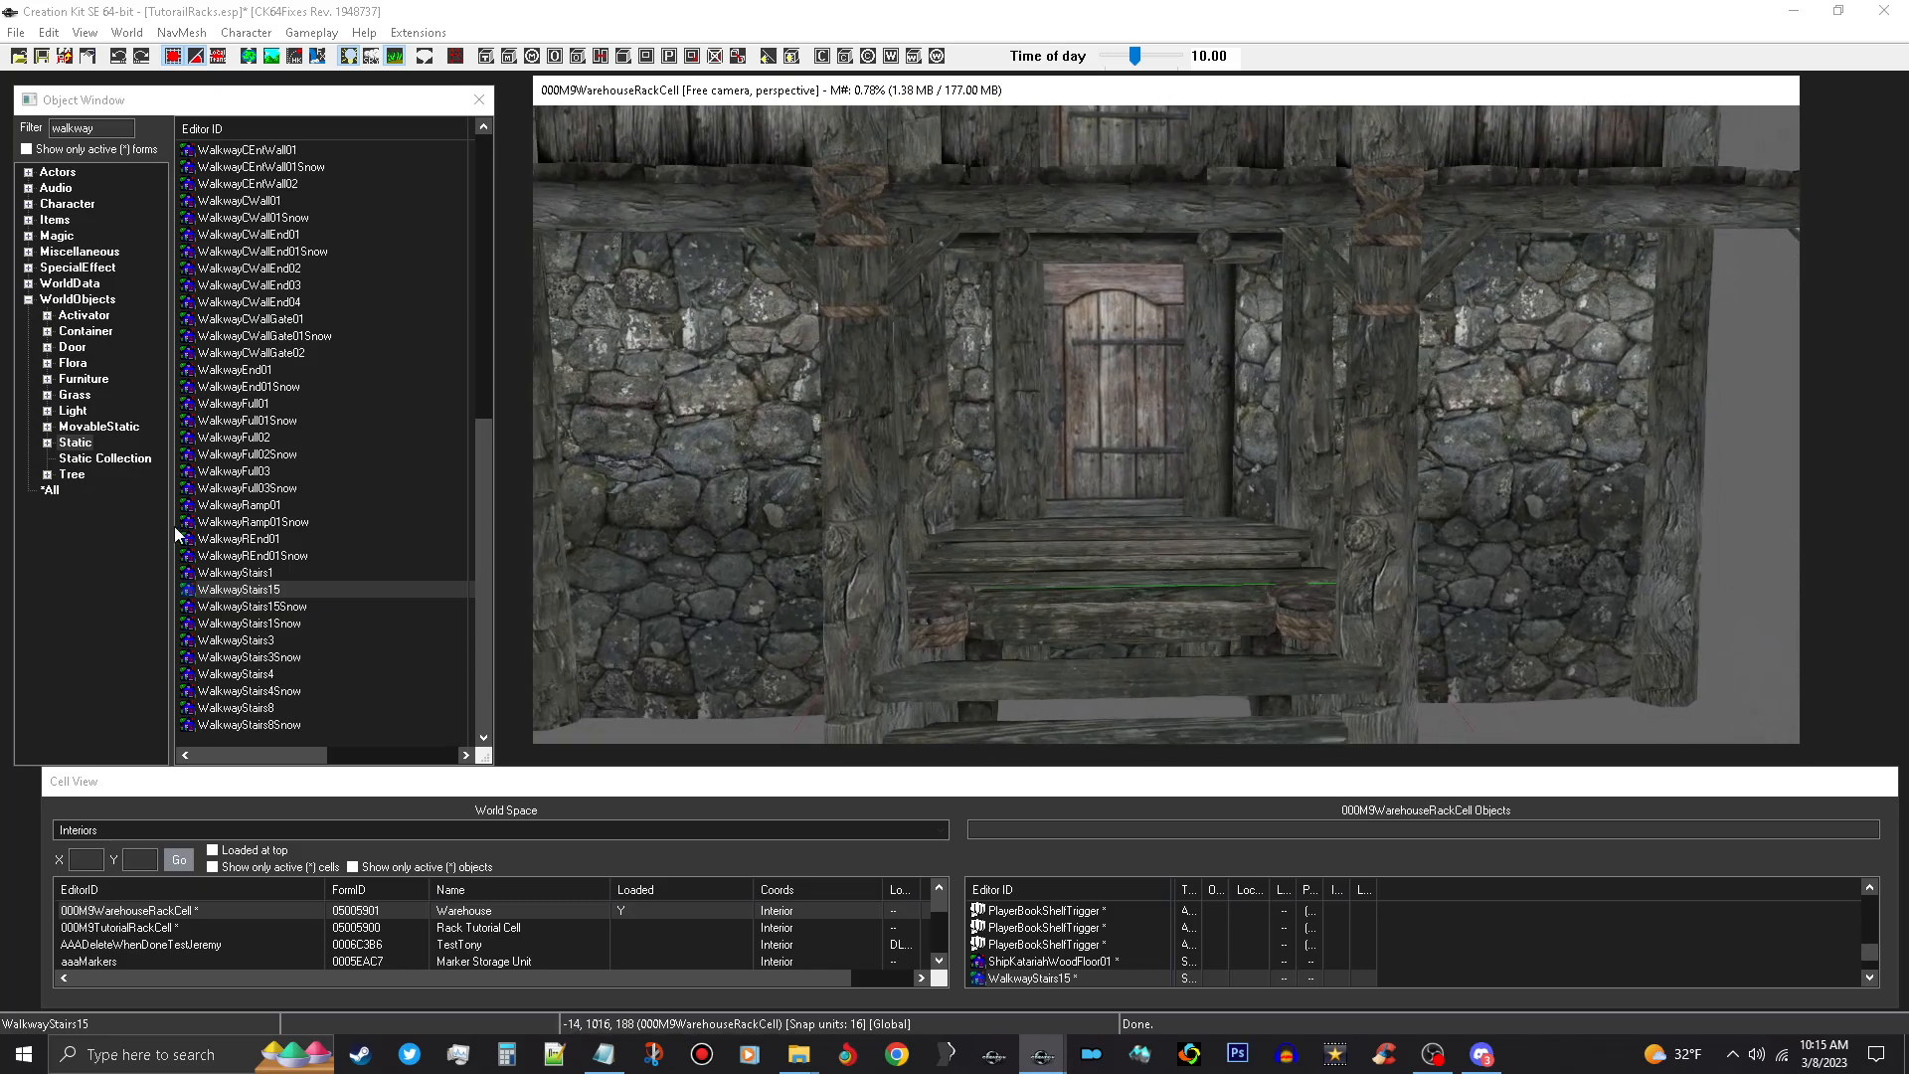
Filter the statics for "torch" and mount a TorchPermanent01 on the front face of the porch post left of the front door.
click(109, 136)
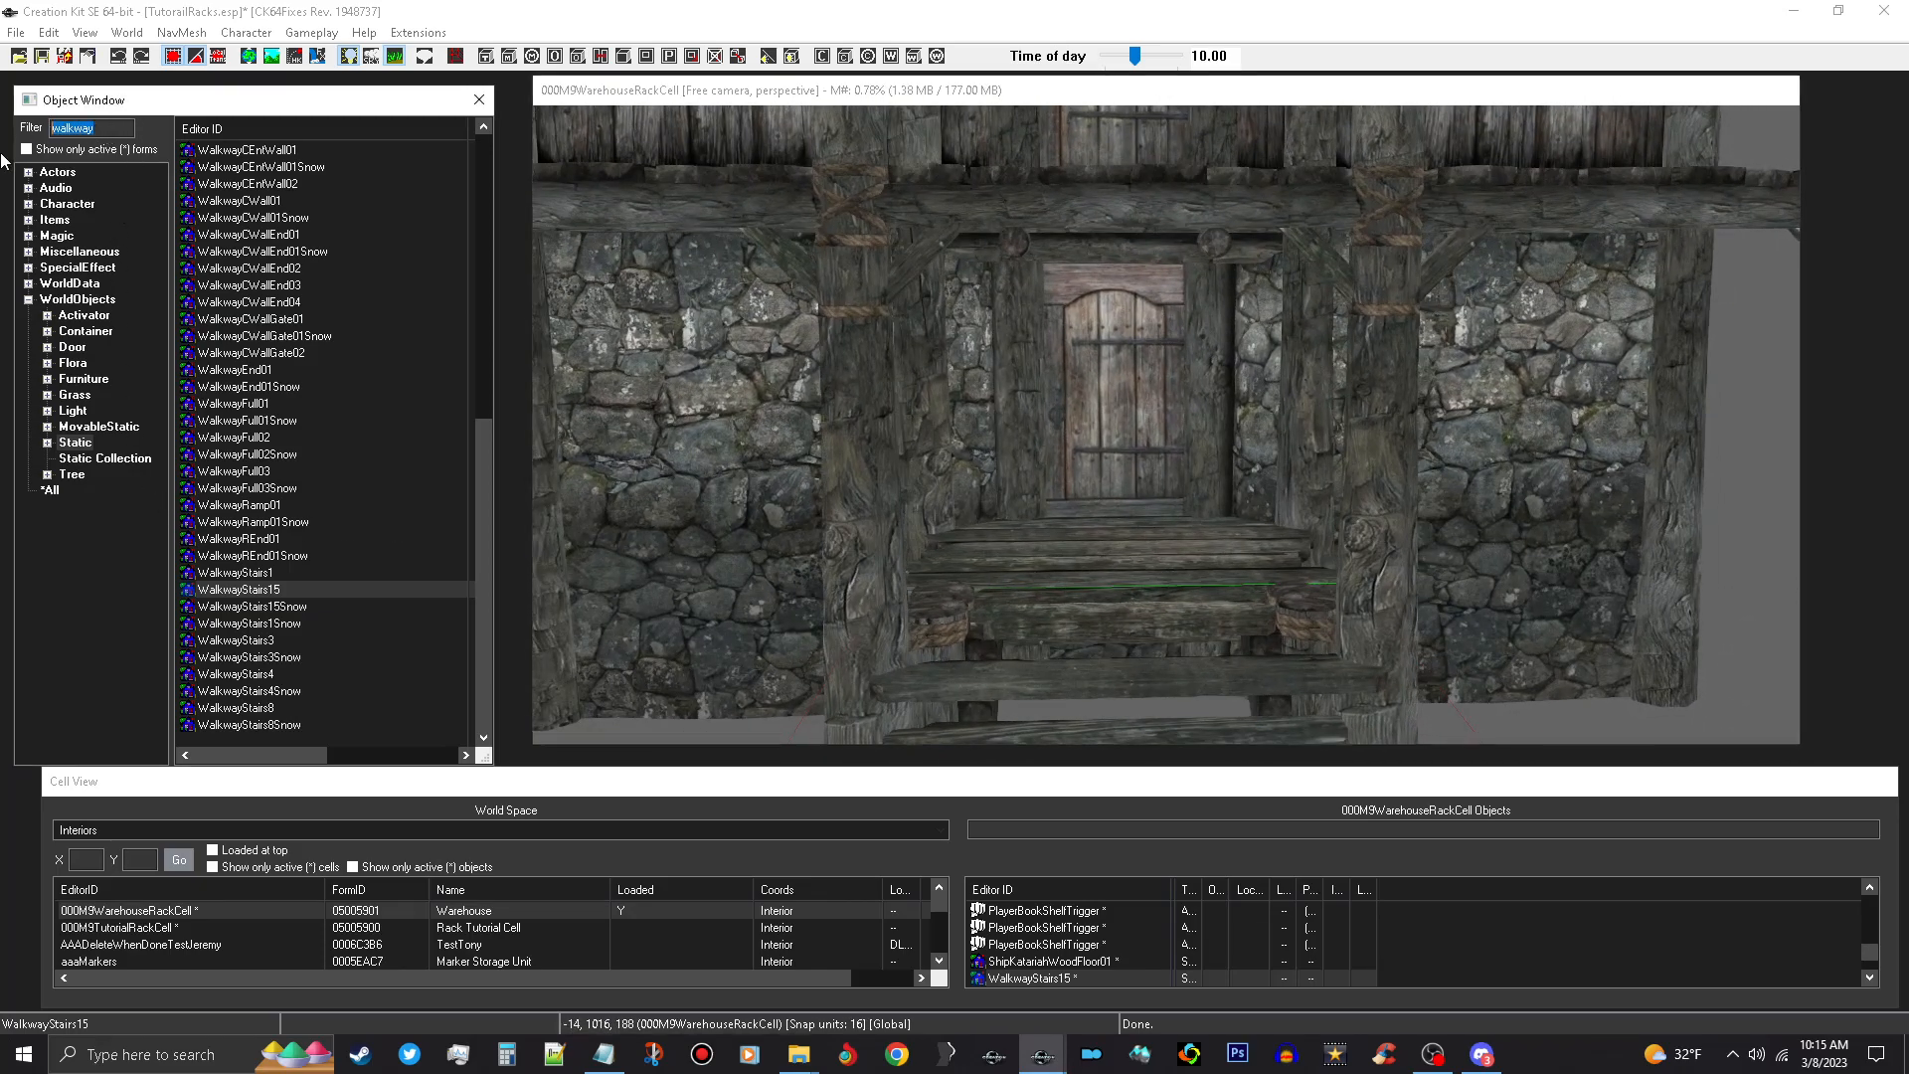
text(torch)
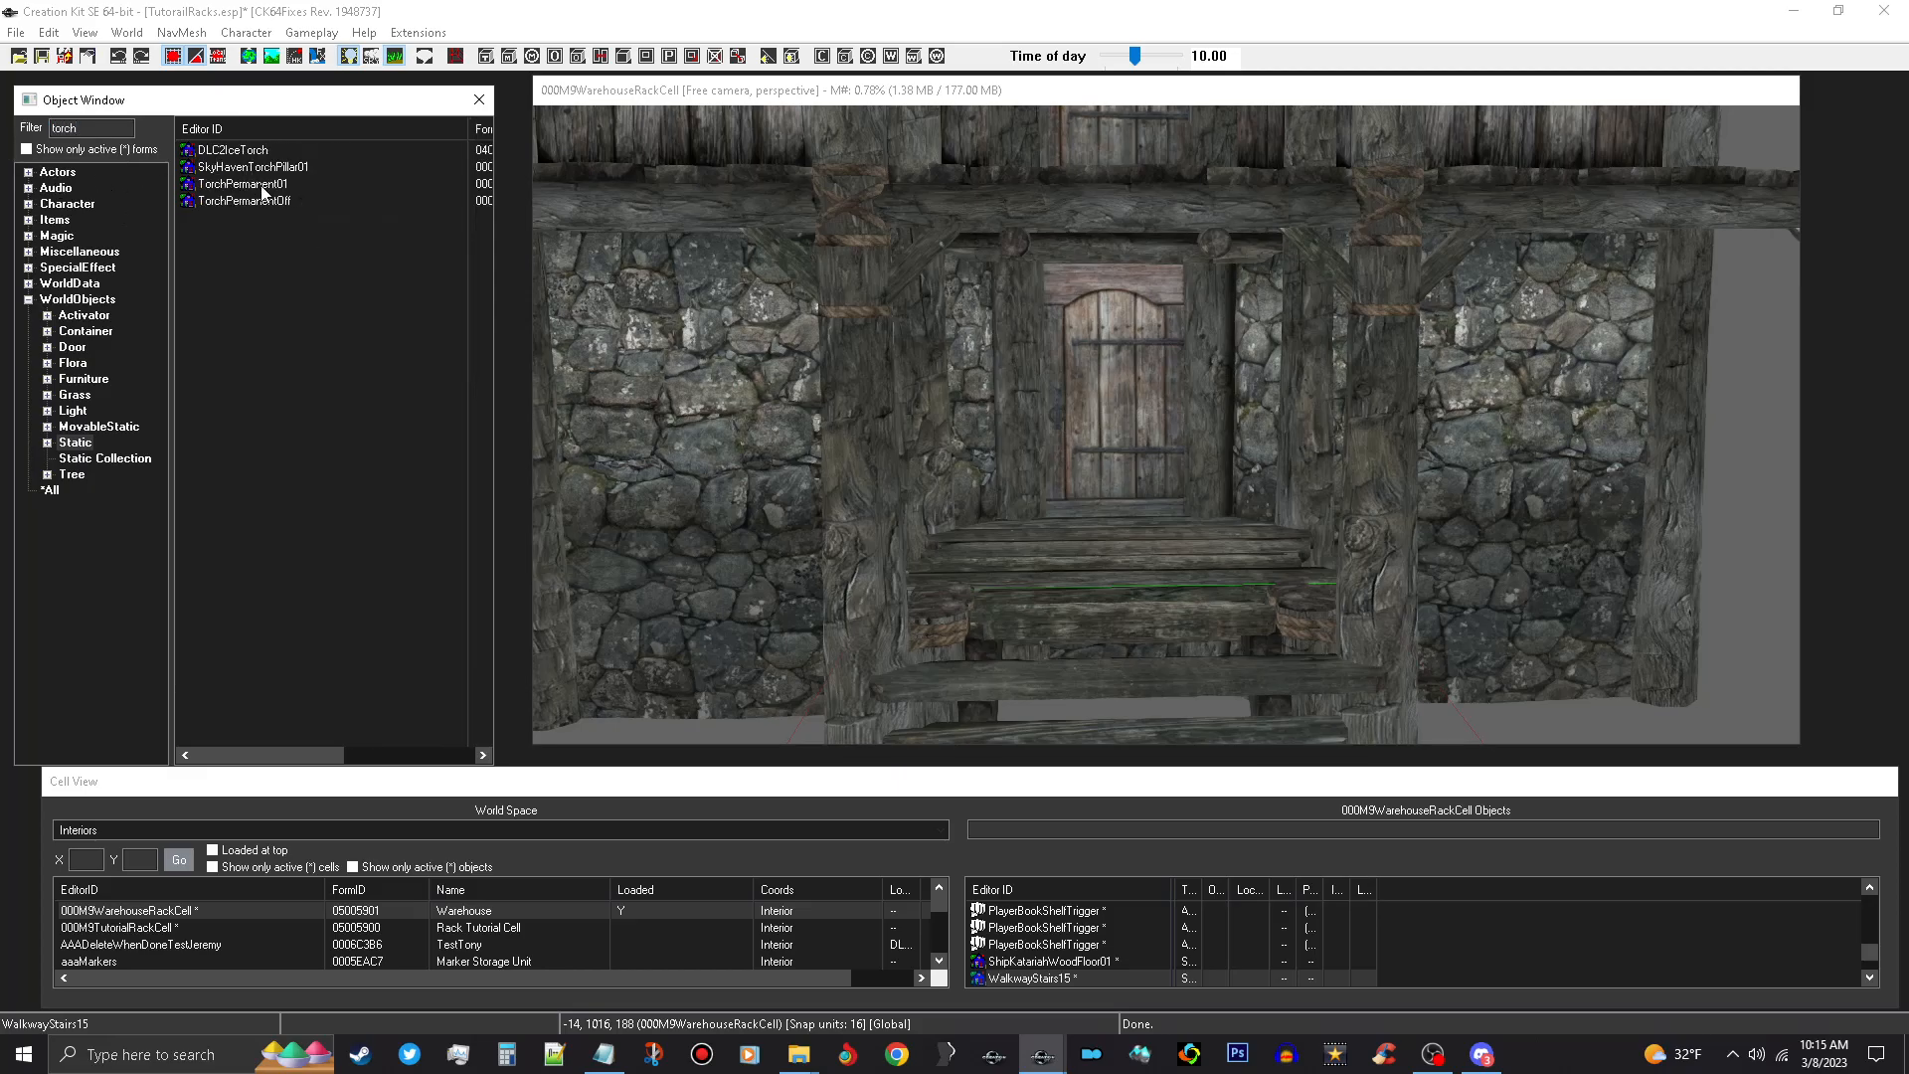
click(264, 187)
drag(256, 194, 854, 416)
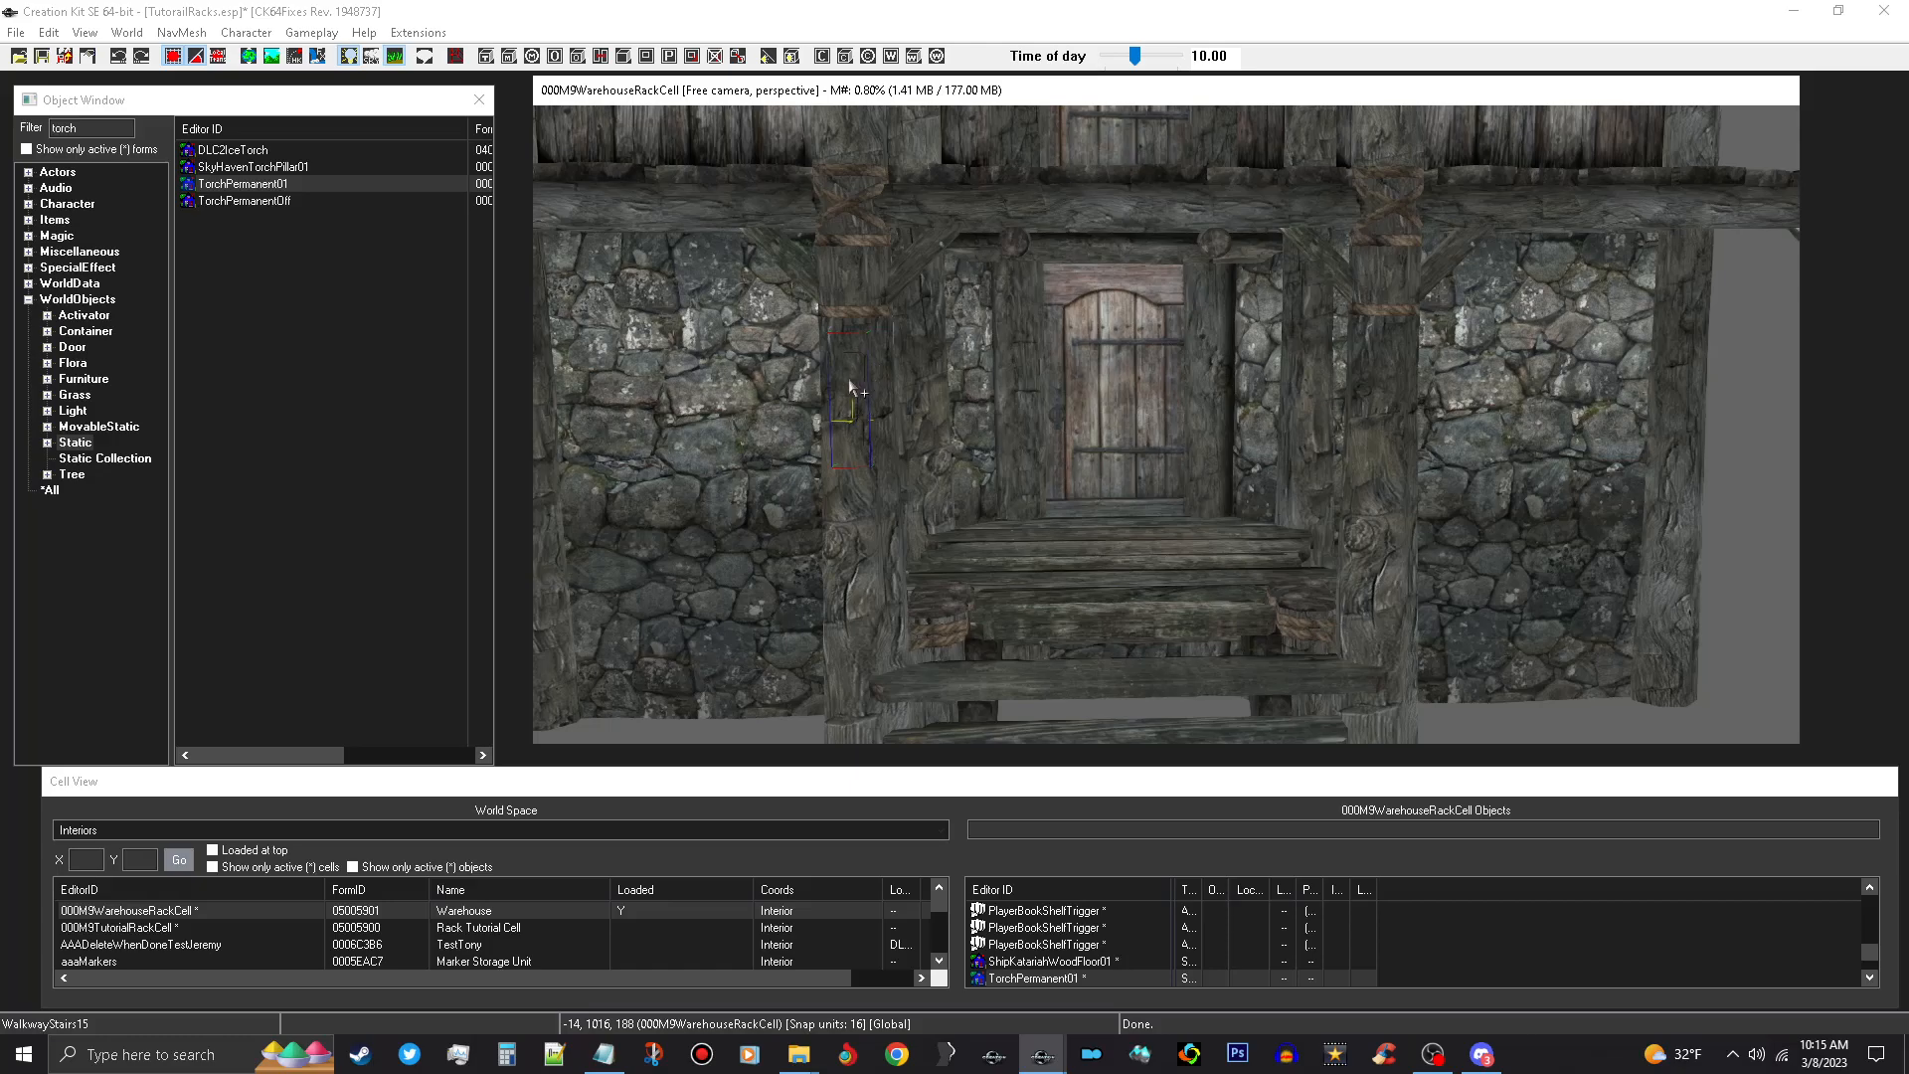
scroll(840, 413, up, 3)
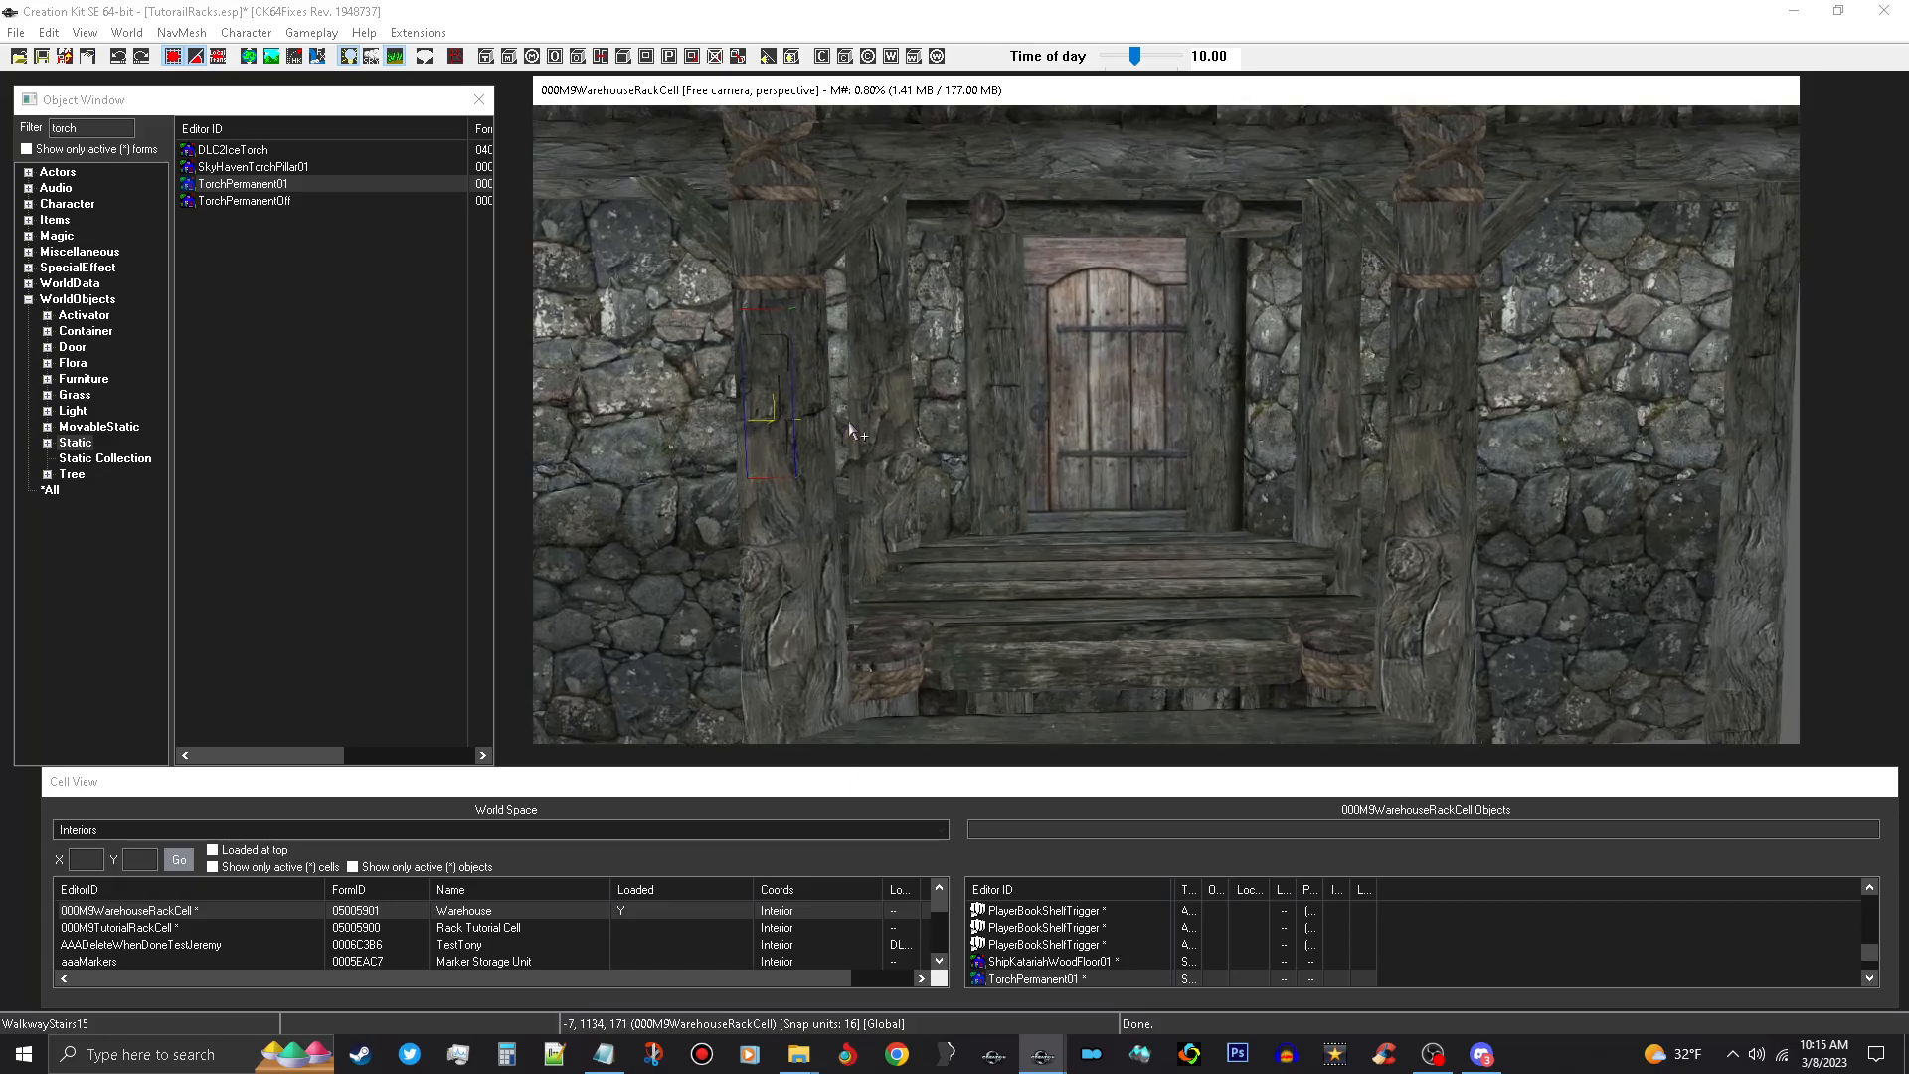
scroll(824, 408, up, 4)
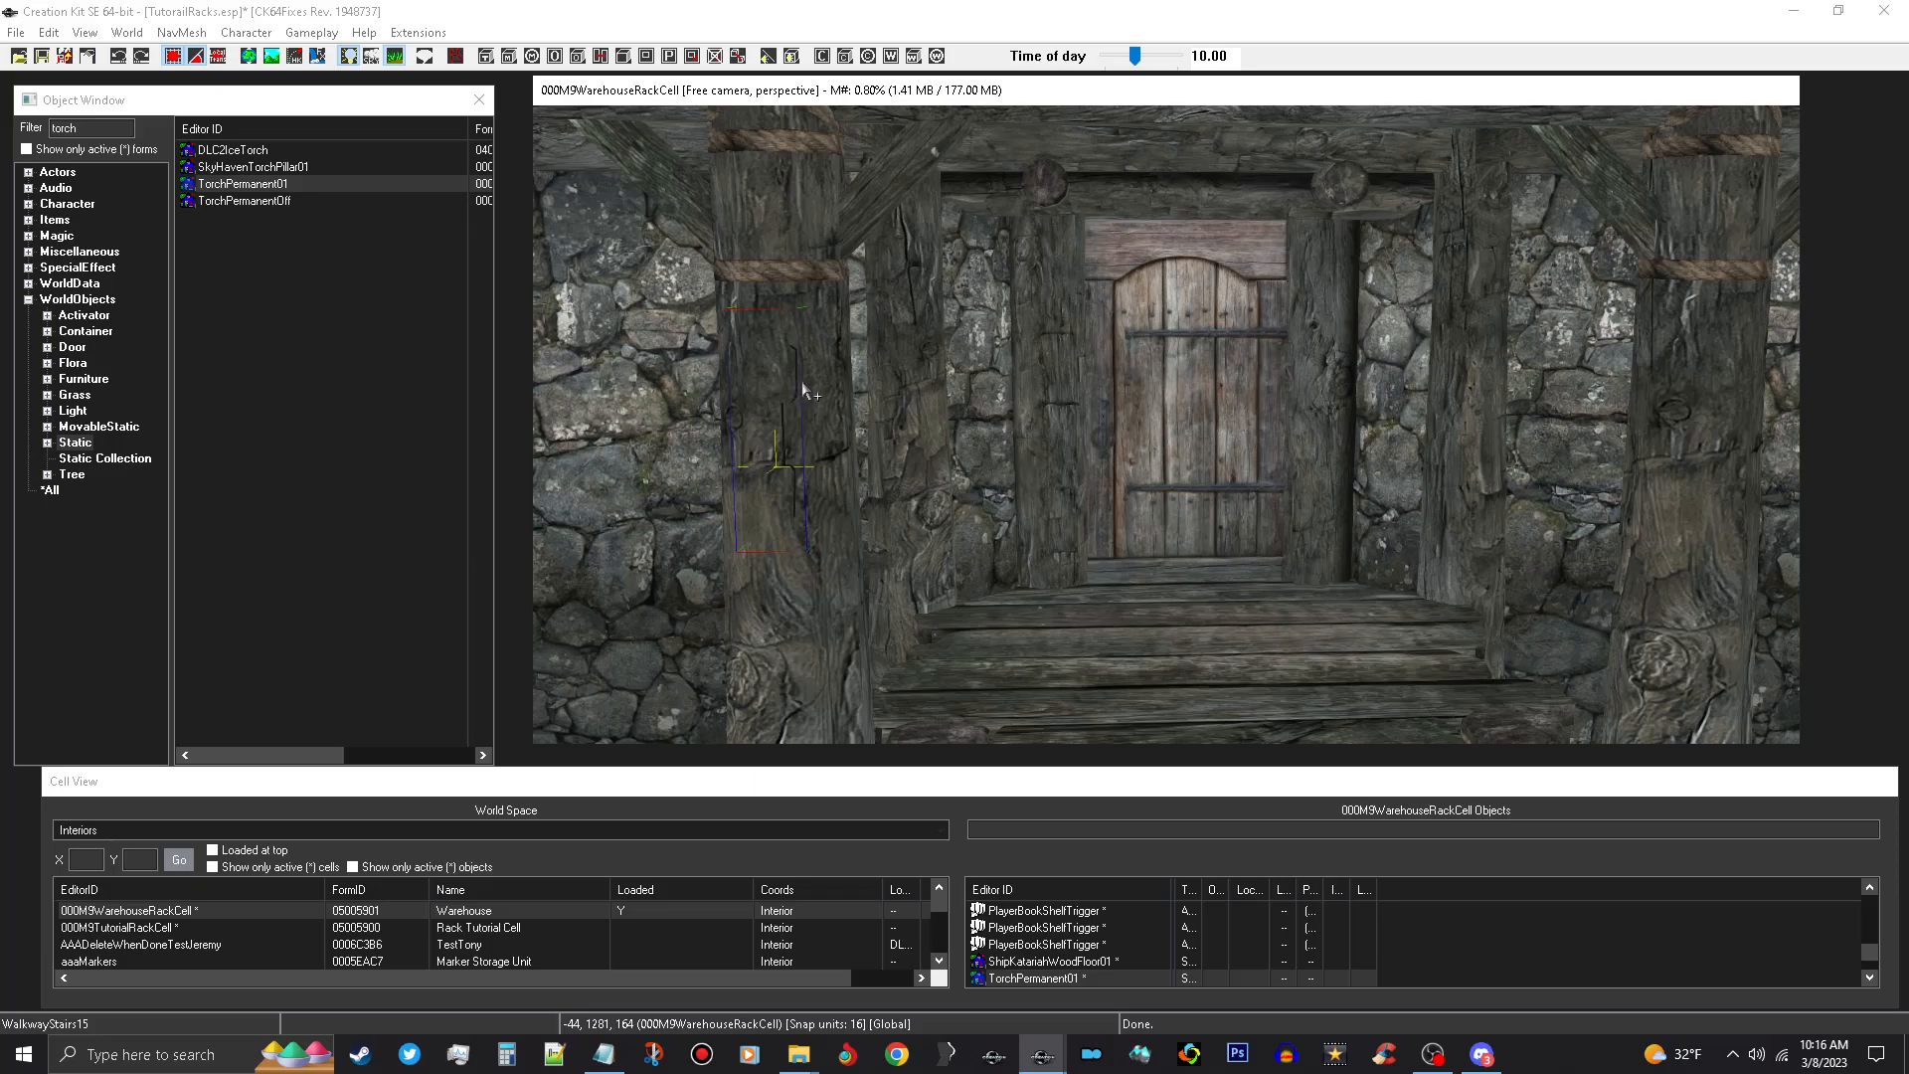
shift+middle_drag(785, 380, 746, 381)
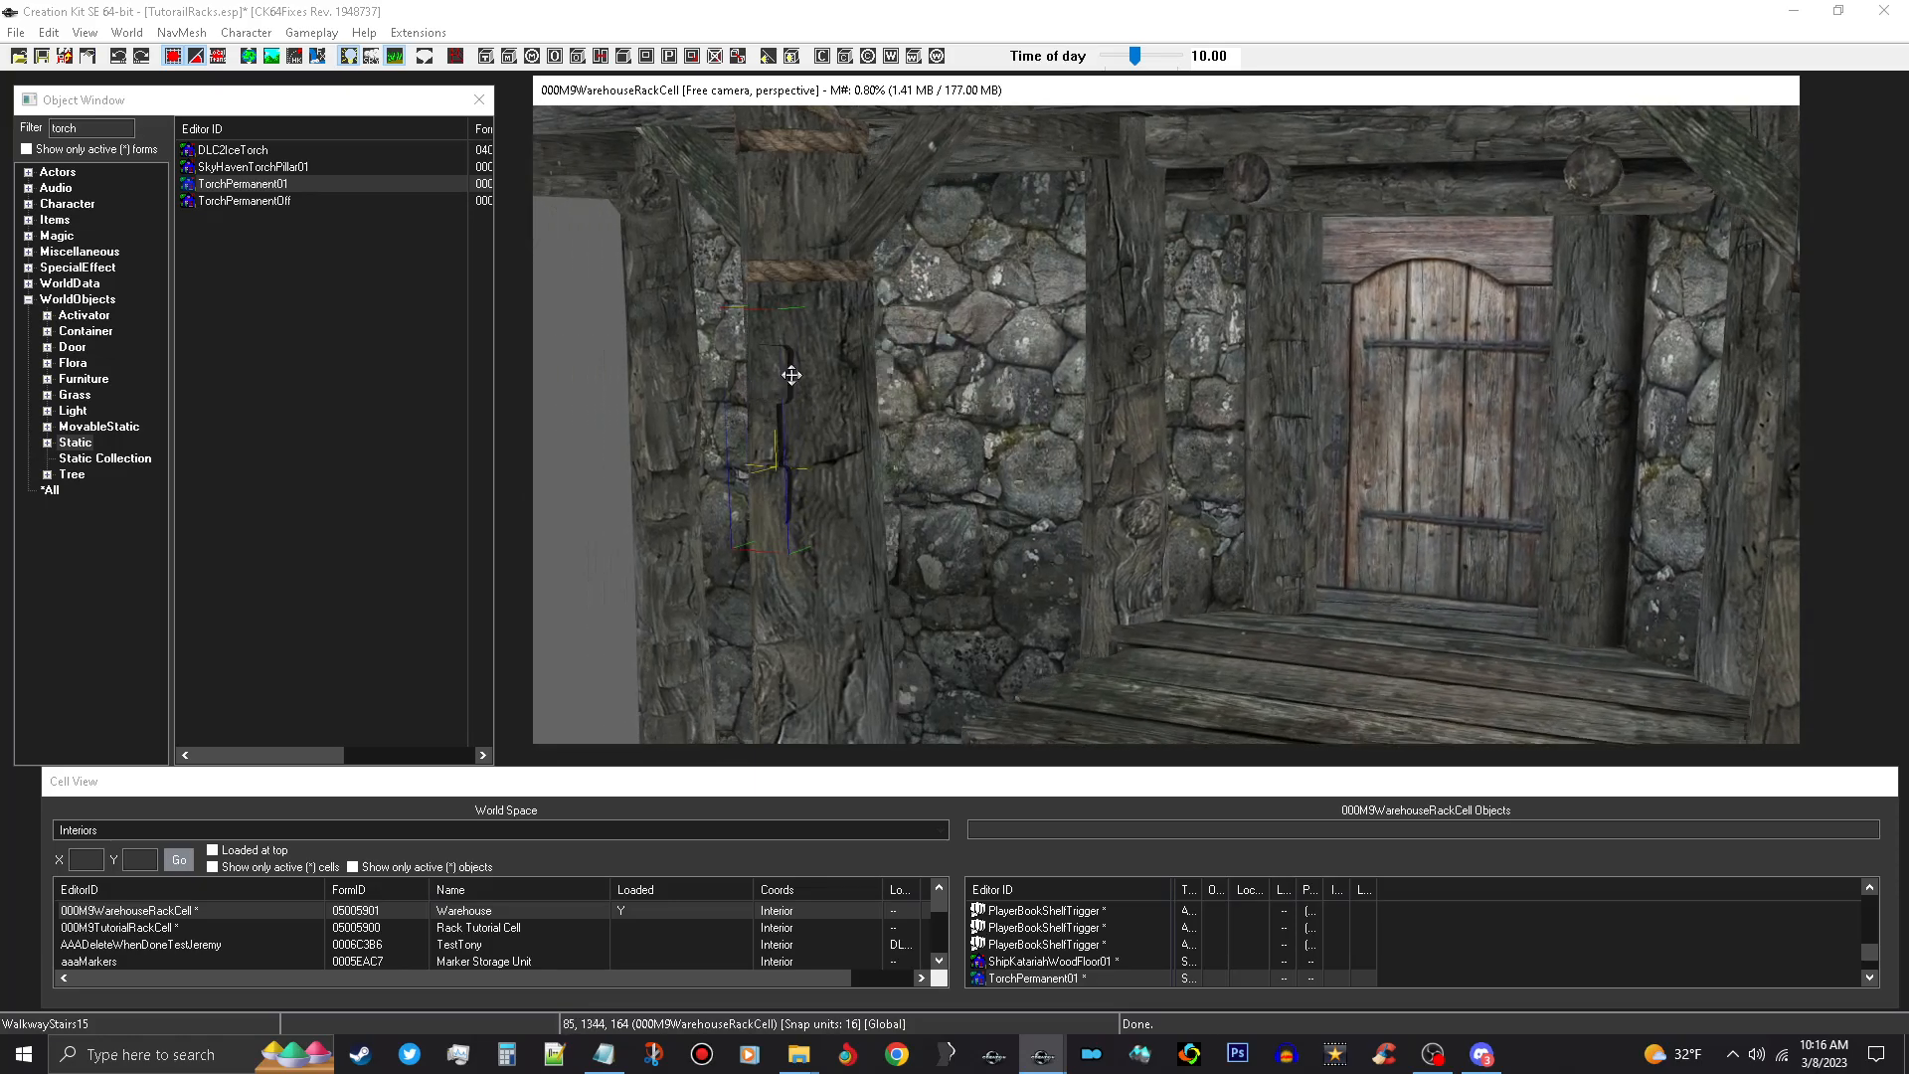
shift+middle_drag(791, 374, 820, 437)
Duplicate the mounted torch and move the copy onto the matching porch post right of the front door.
right_click(831, 391)
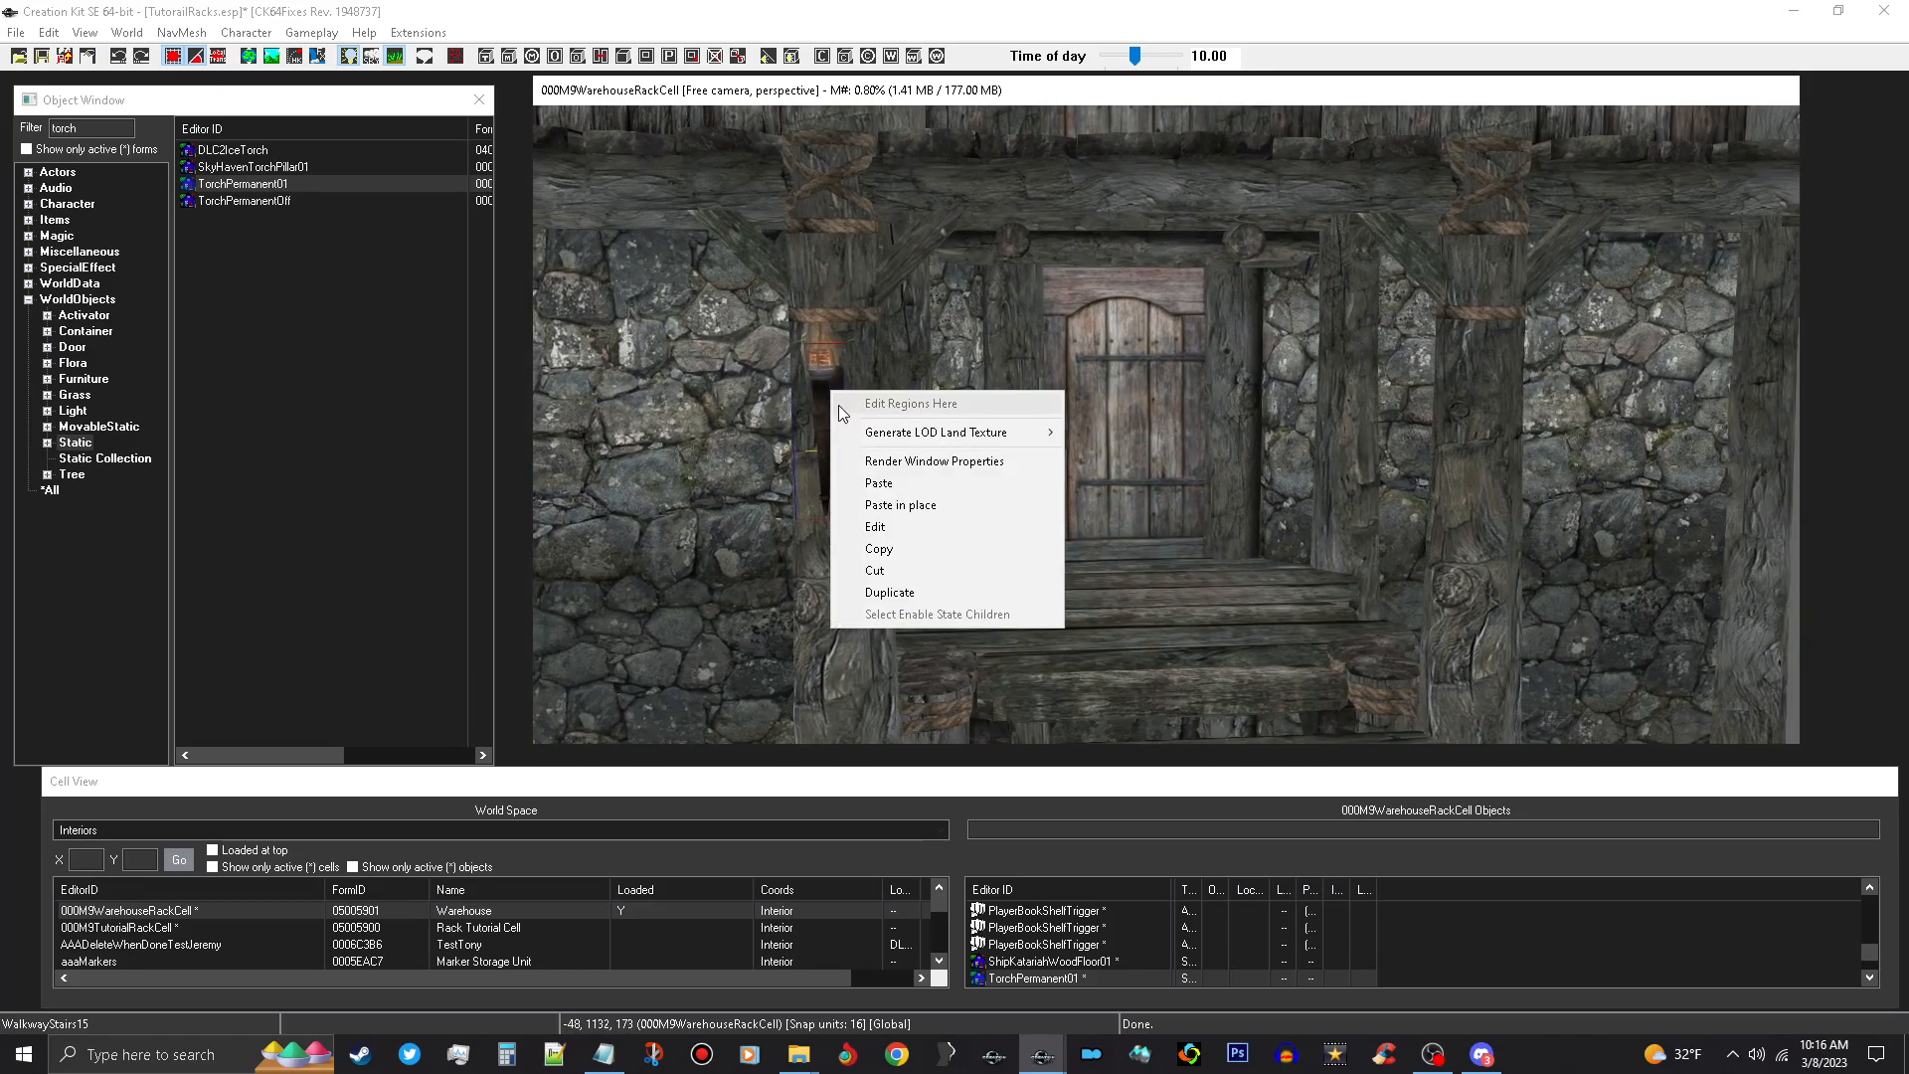
click(907, 592)
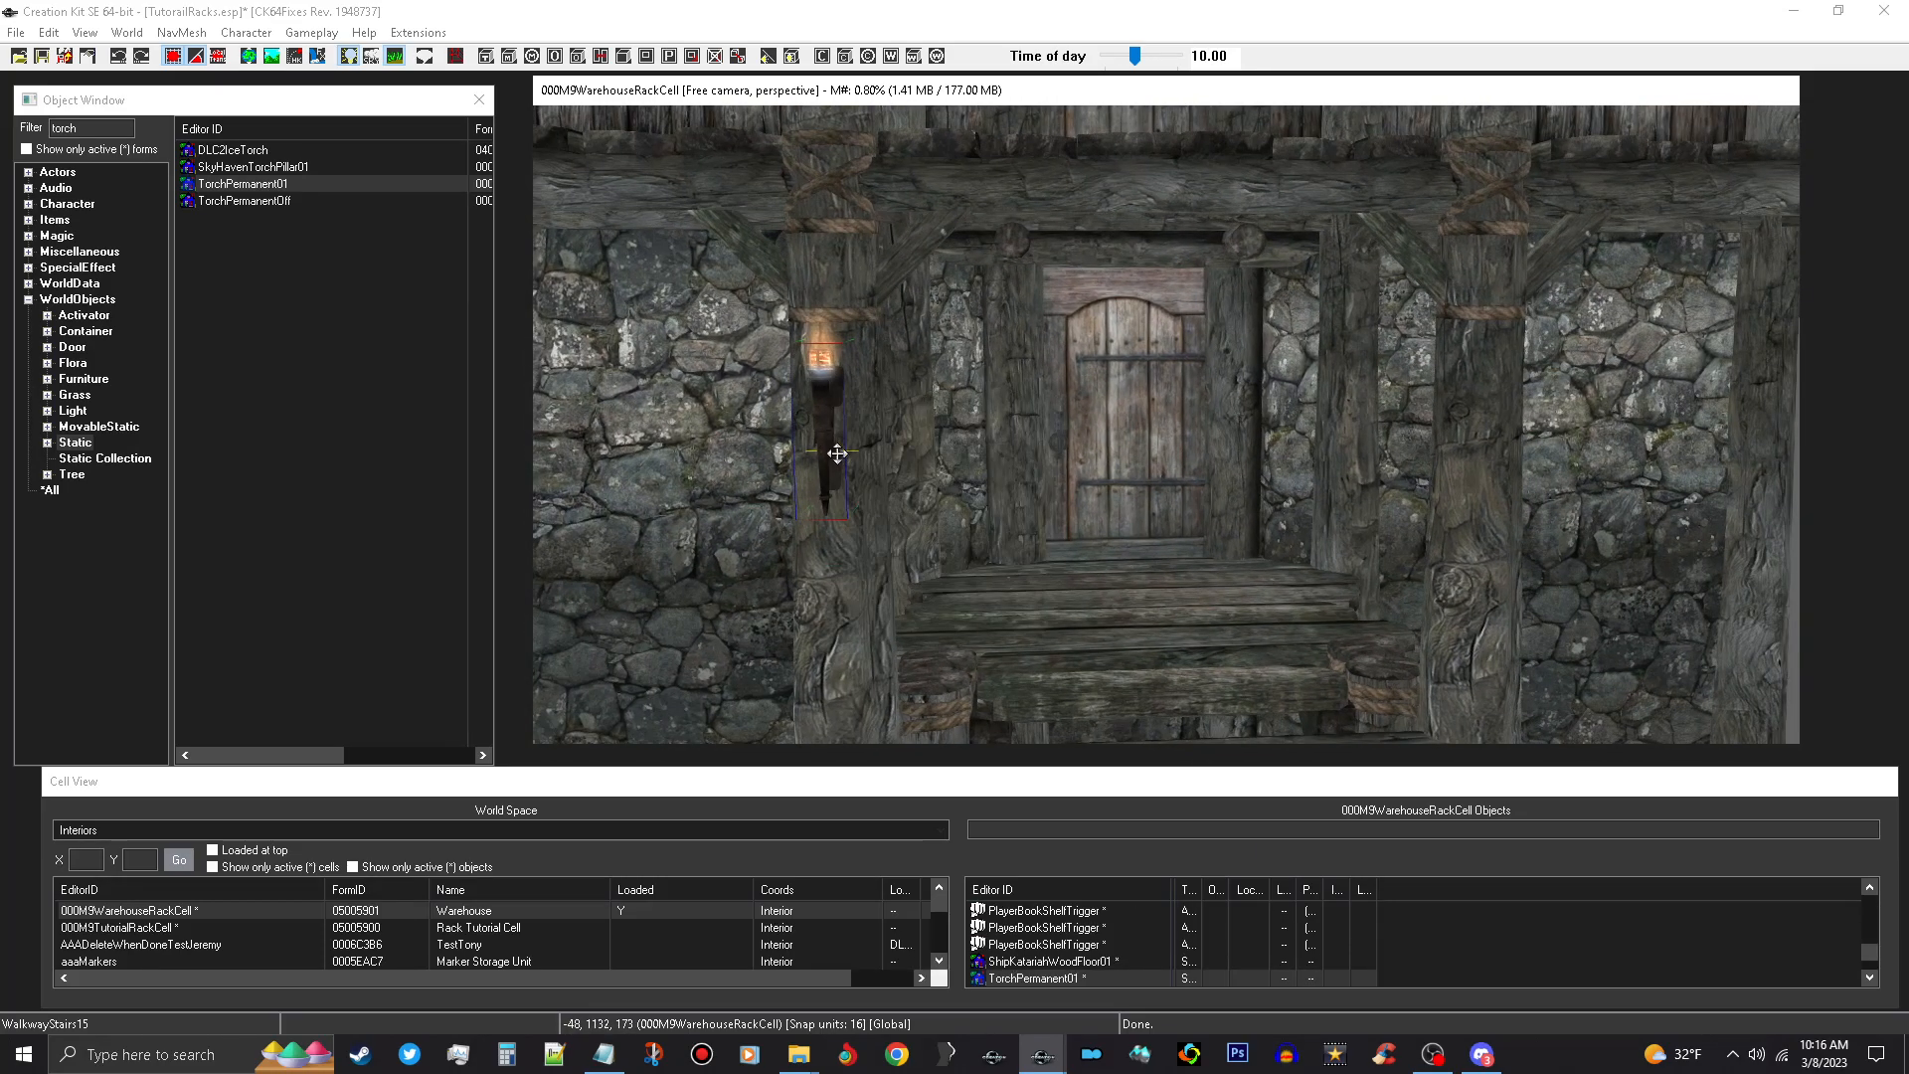
drag(796, 416, 1477, 423)
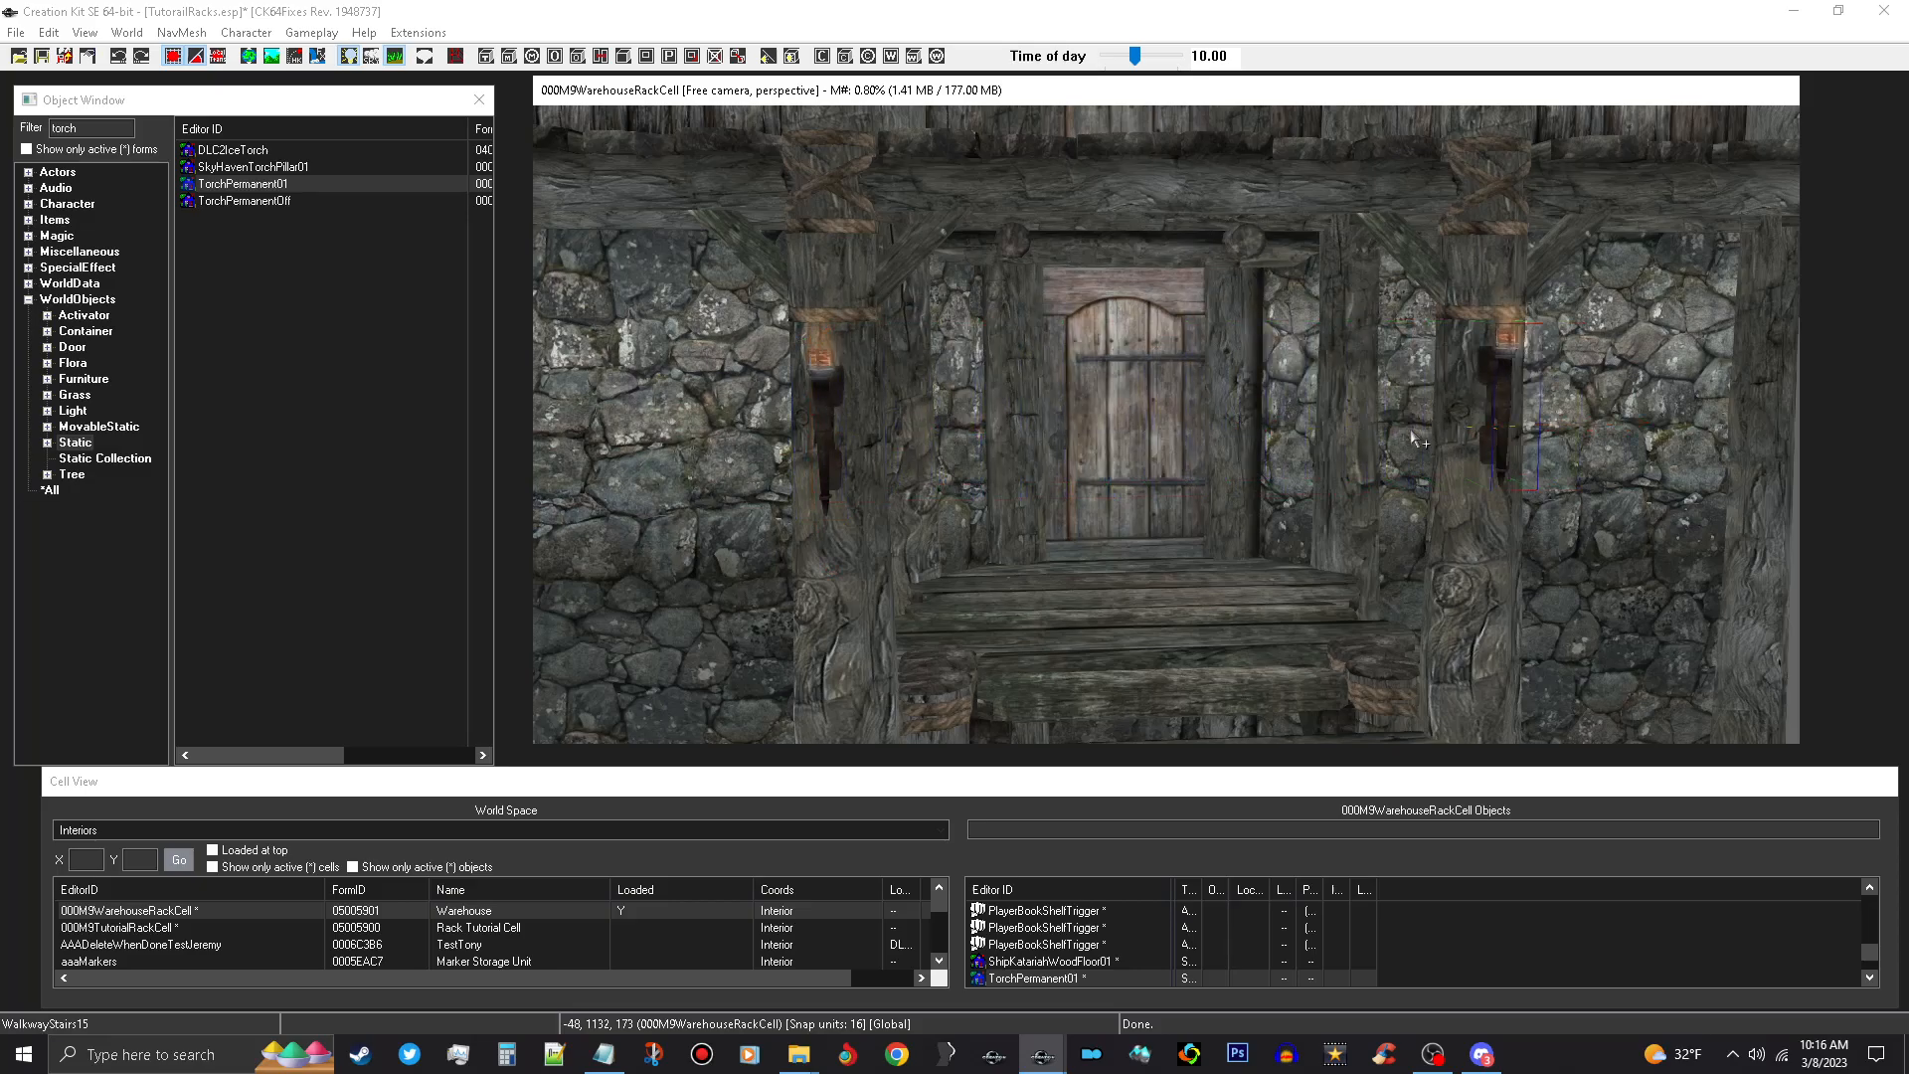
Raise the left torch level with the right one, and lower both torches together along their posts.
click(822, 389)
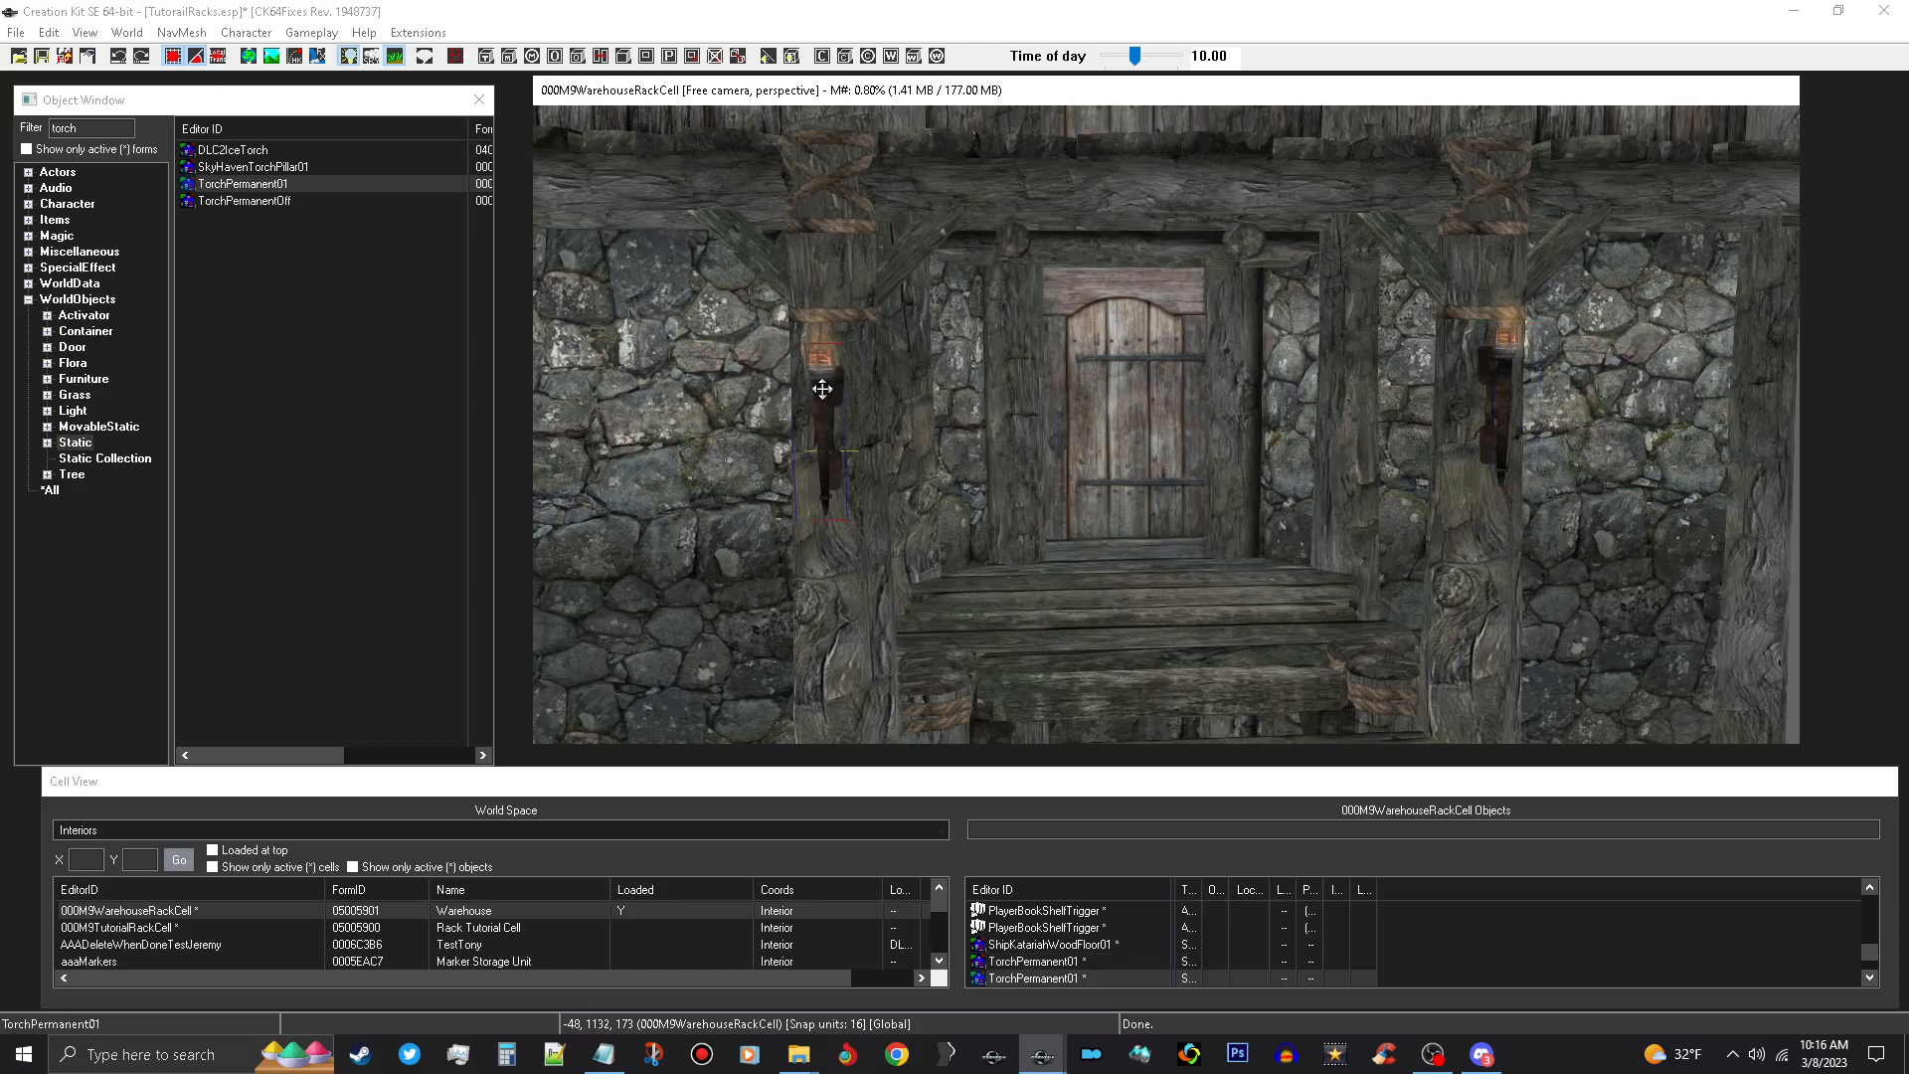
drag(822, 389, 809, 340)
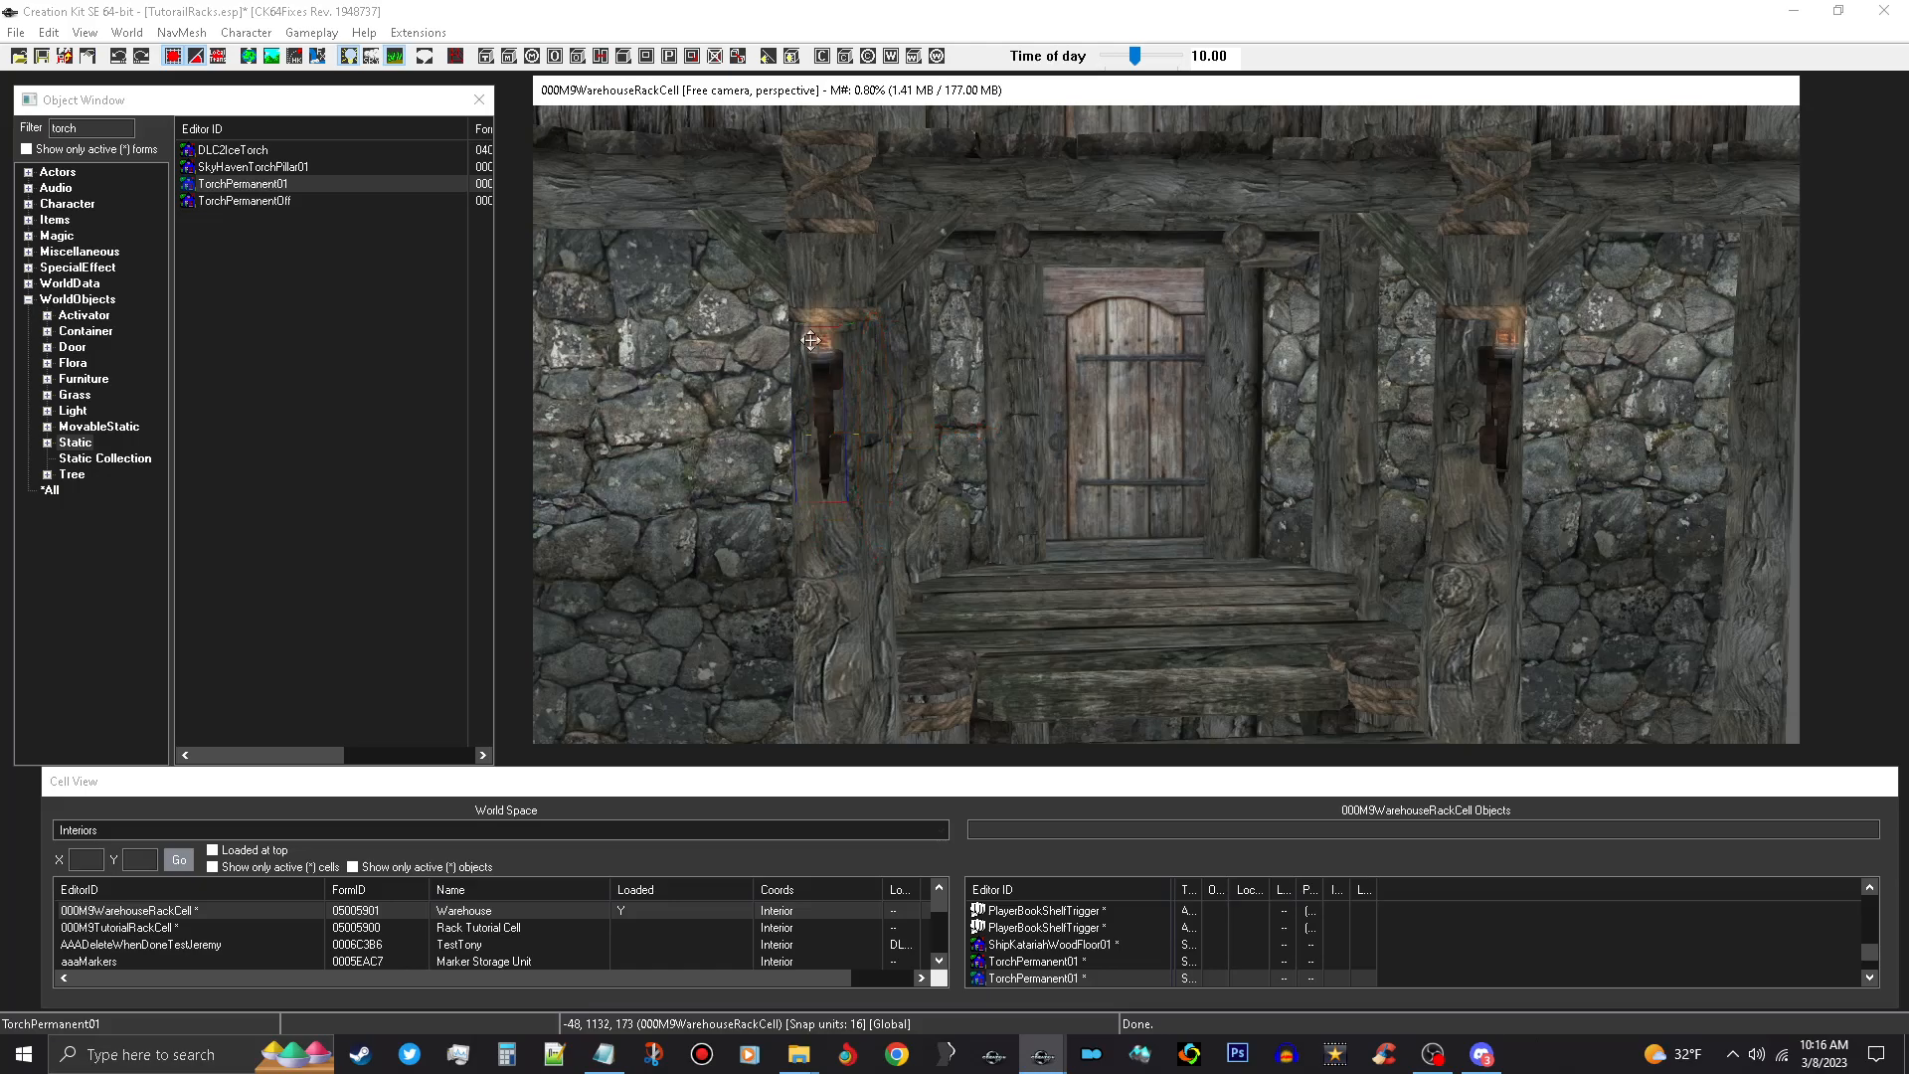
ctrl+click(1509, 369)
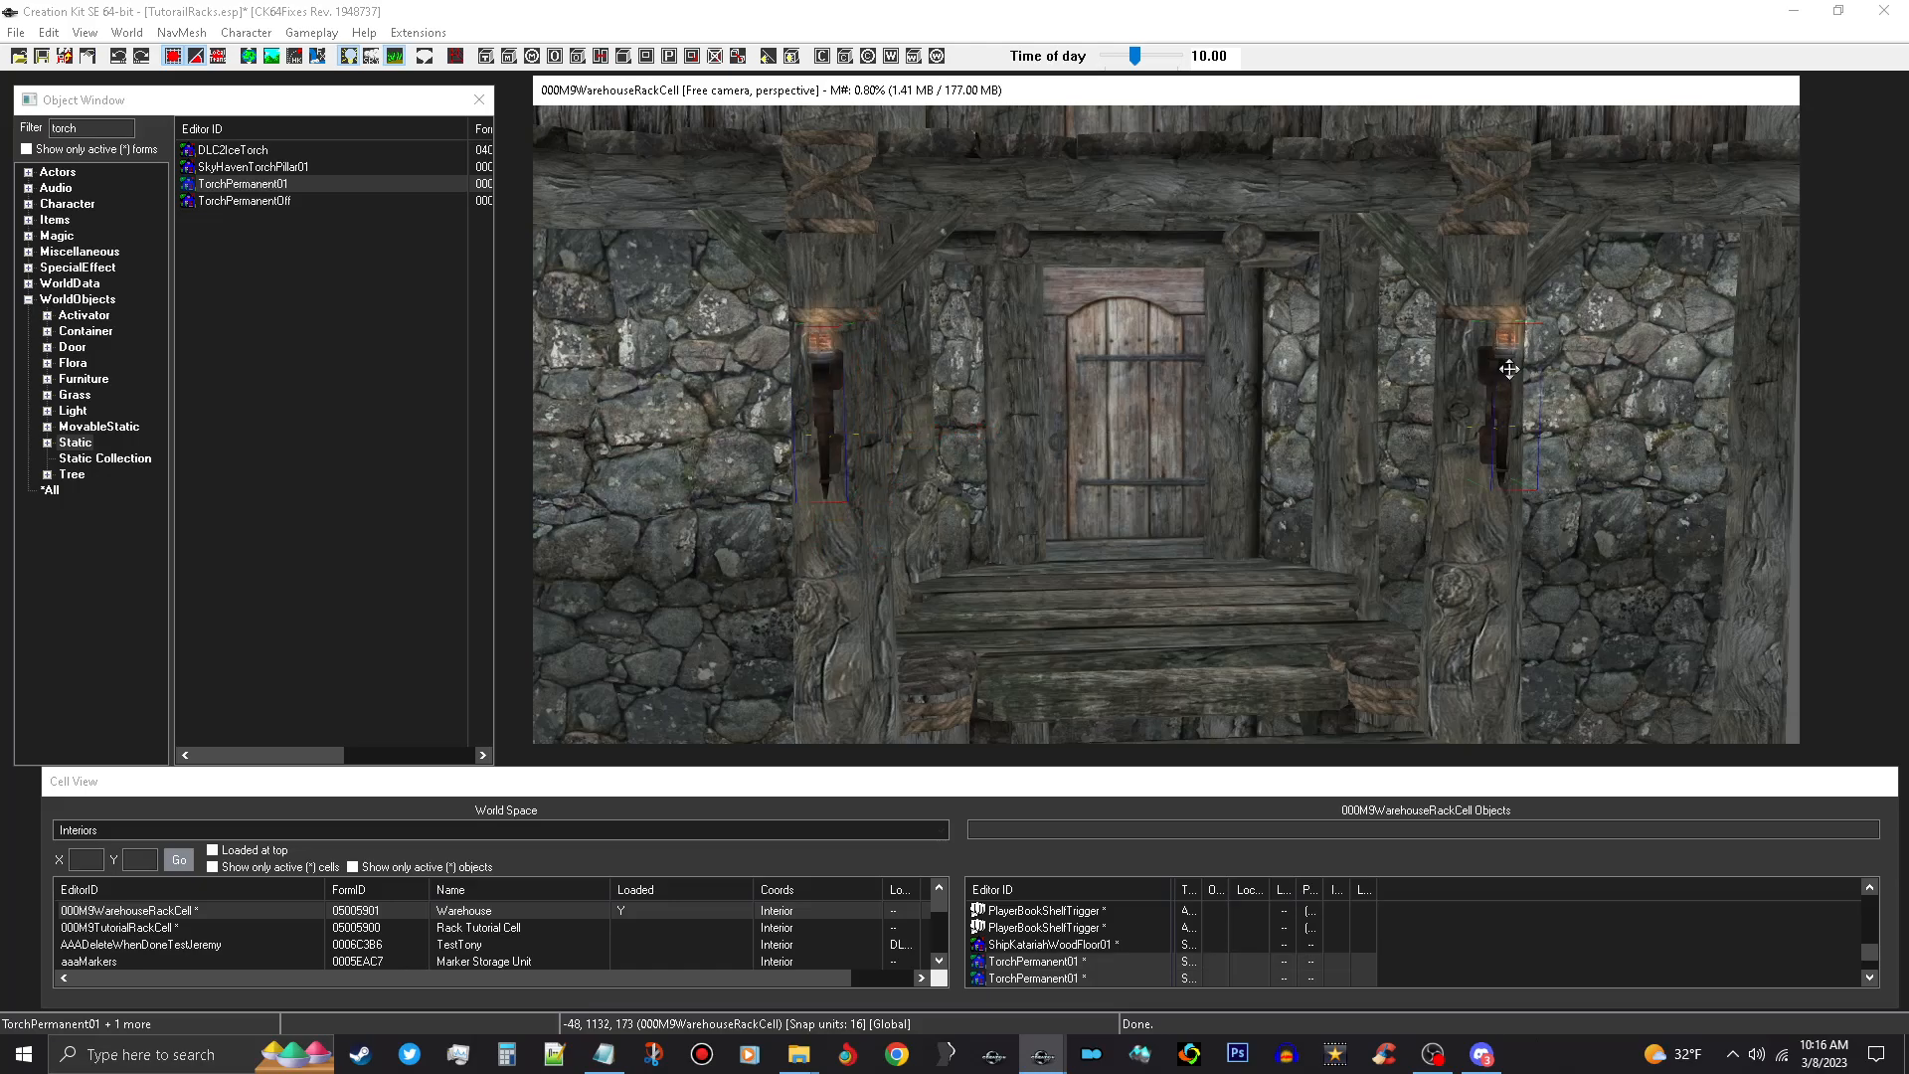
drag(1510, 369, 1511, 444)
scroll(1510, 444, down, 2)
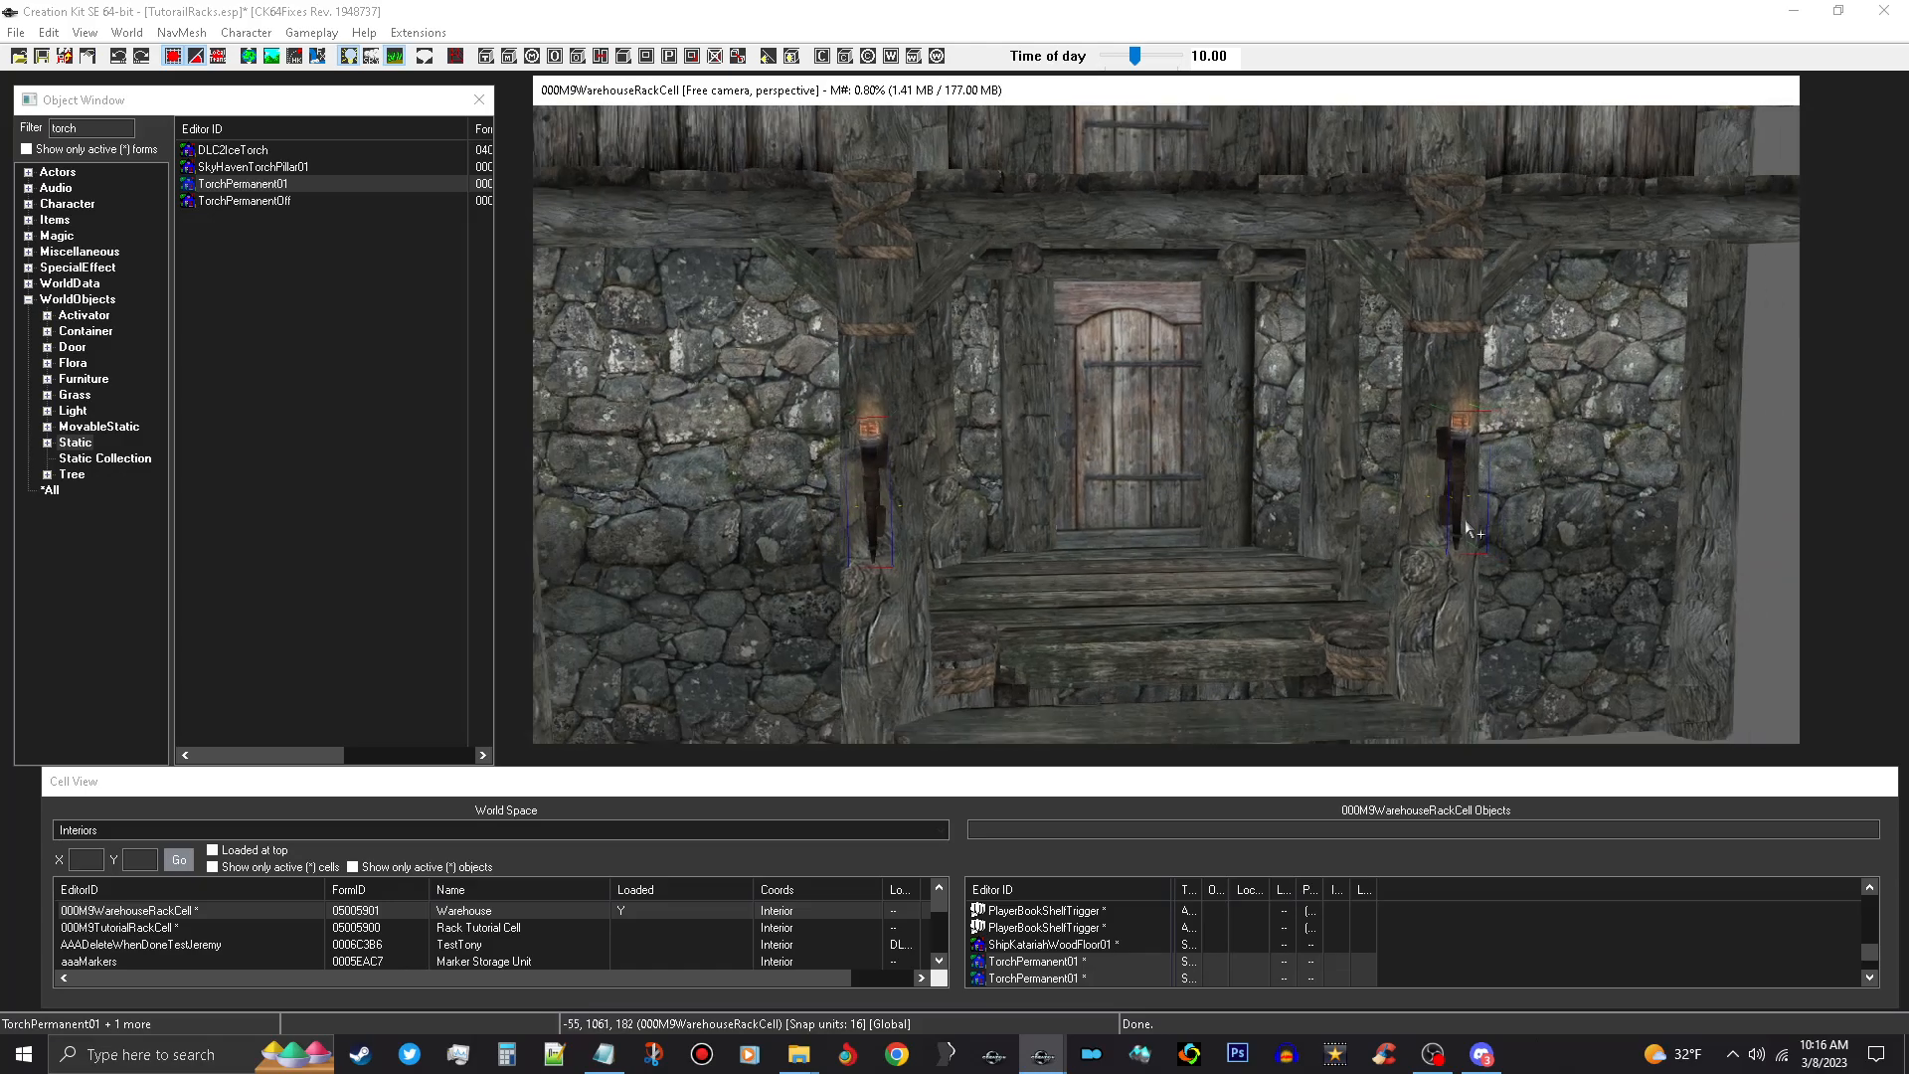
shift+middle_drag(1458, 525, 1385, 529)
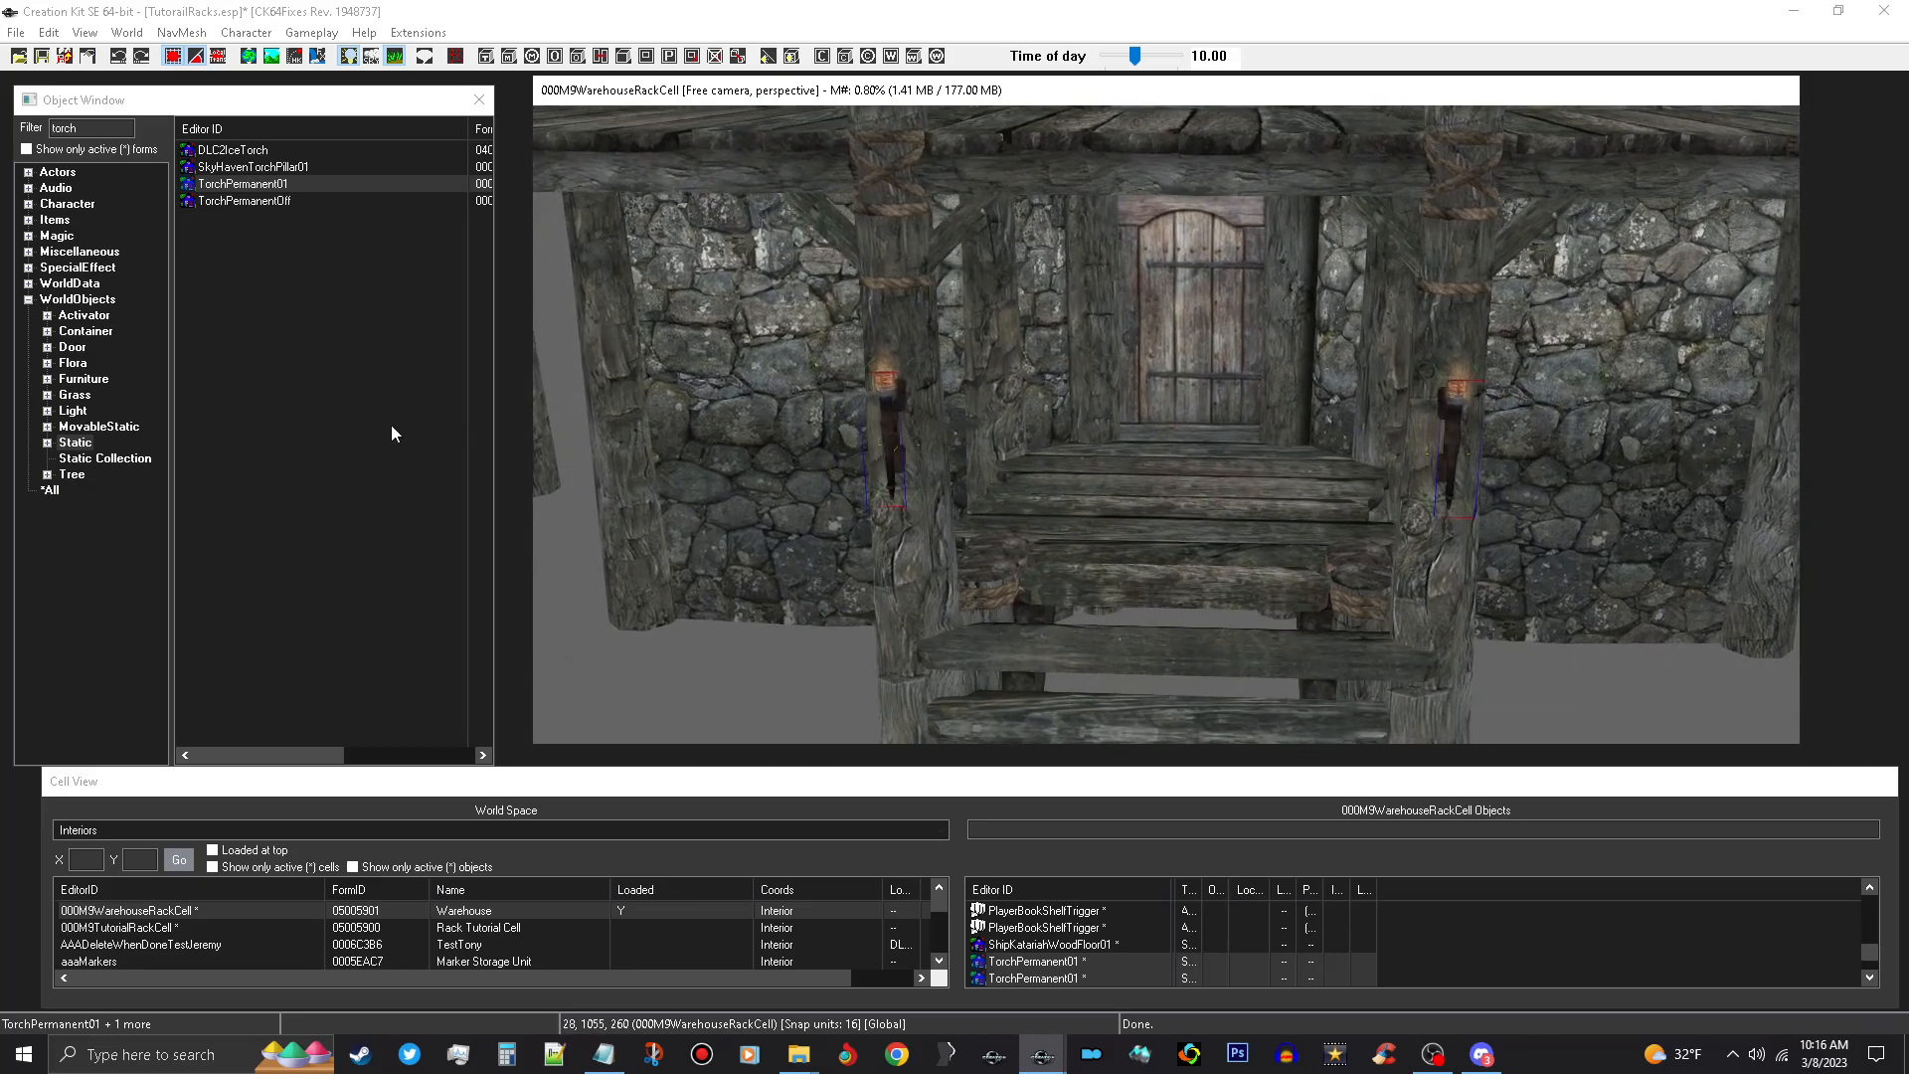
Find the torch entries among the lights and place a LightTorchOutdoors between the two torches in front of the door.
click(73, 411)
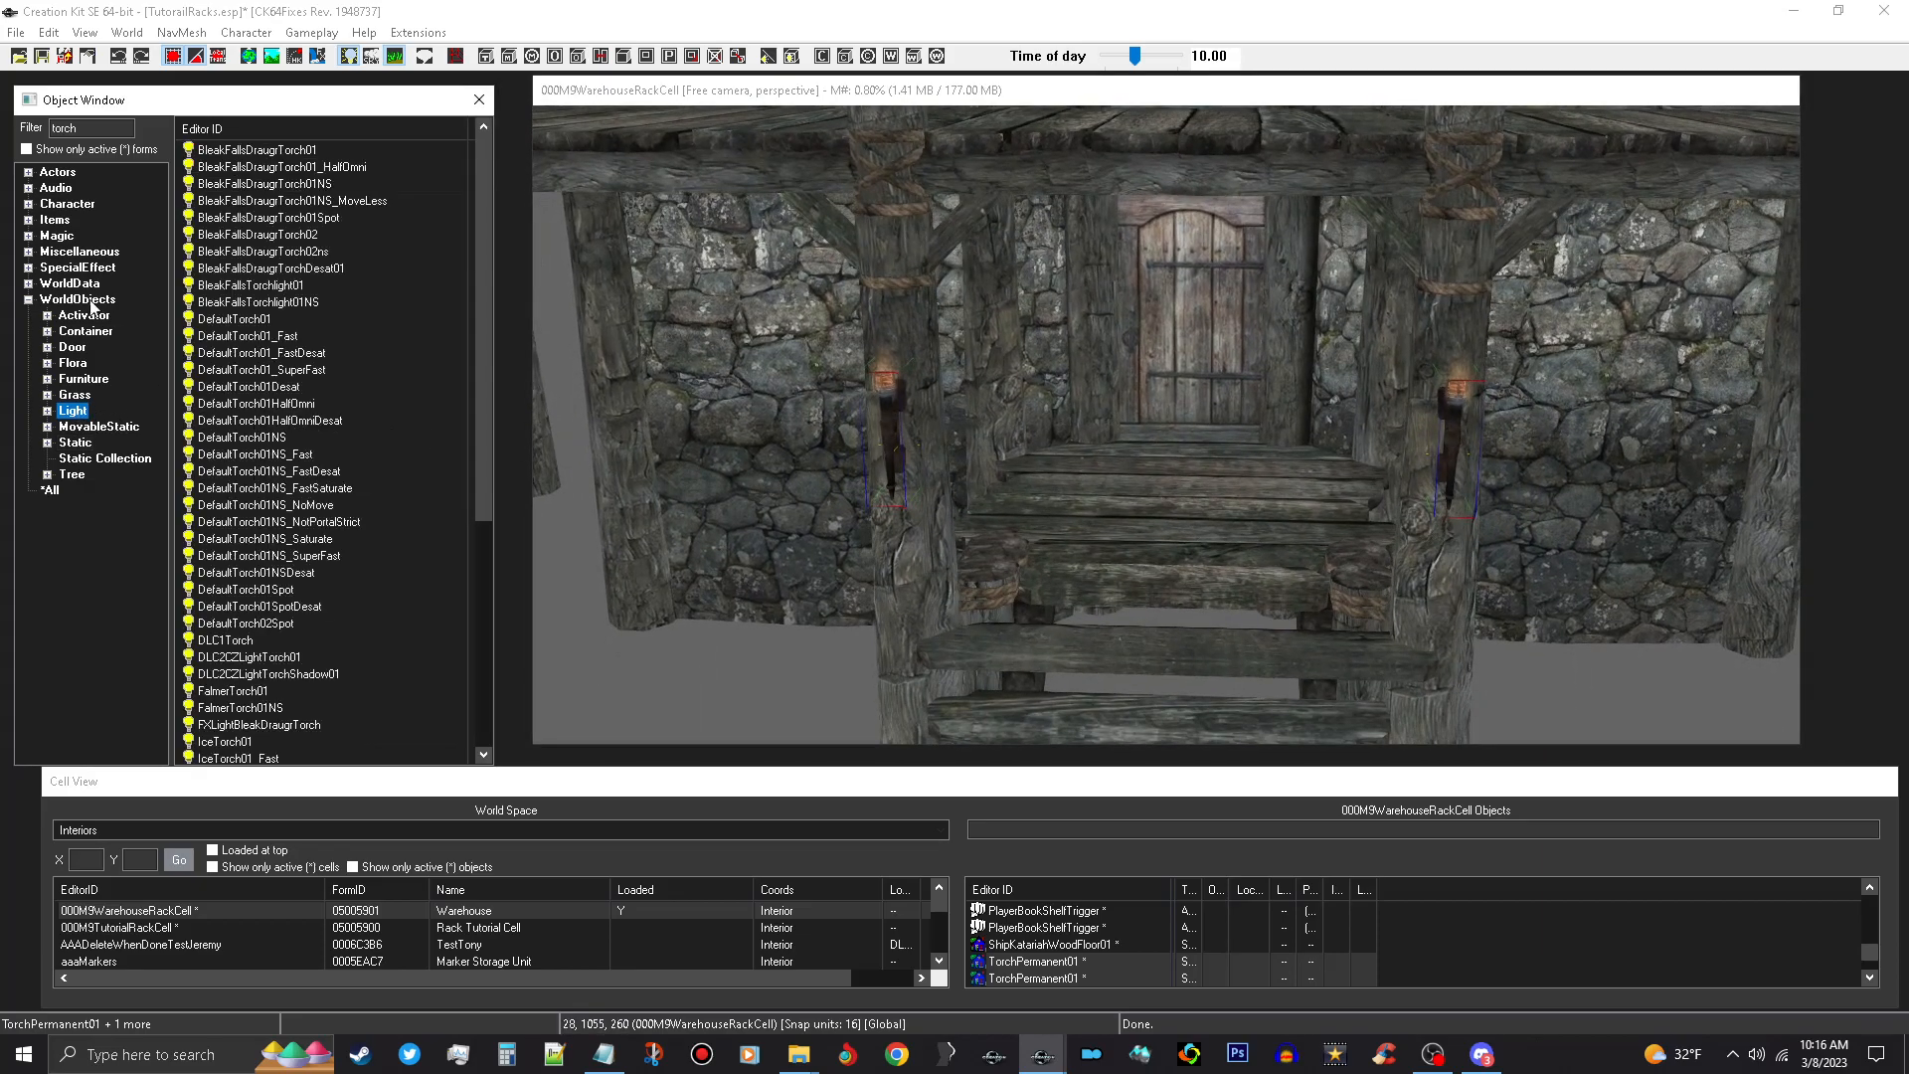
drag(483, 343, 503, 632)
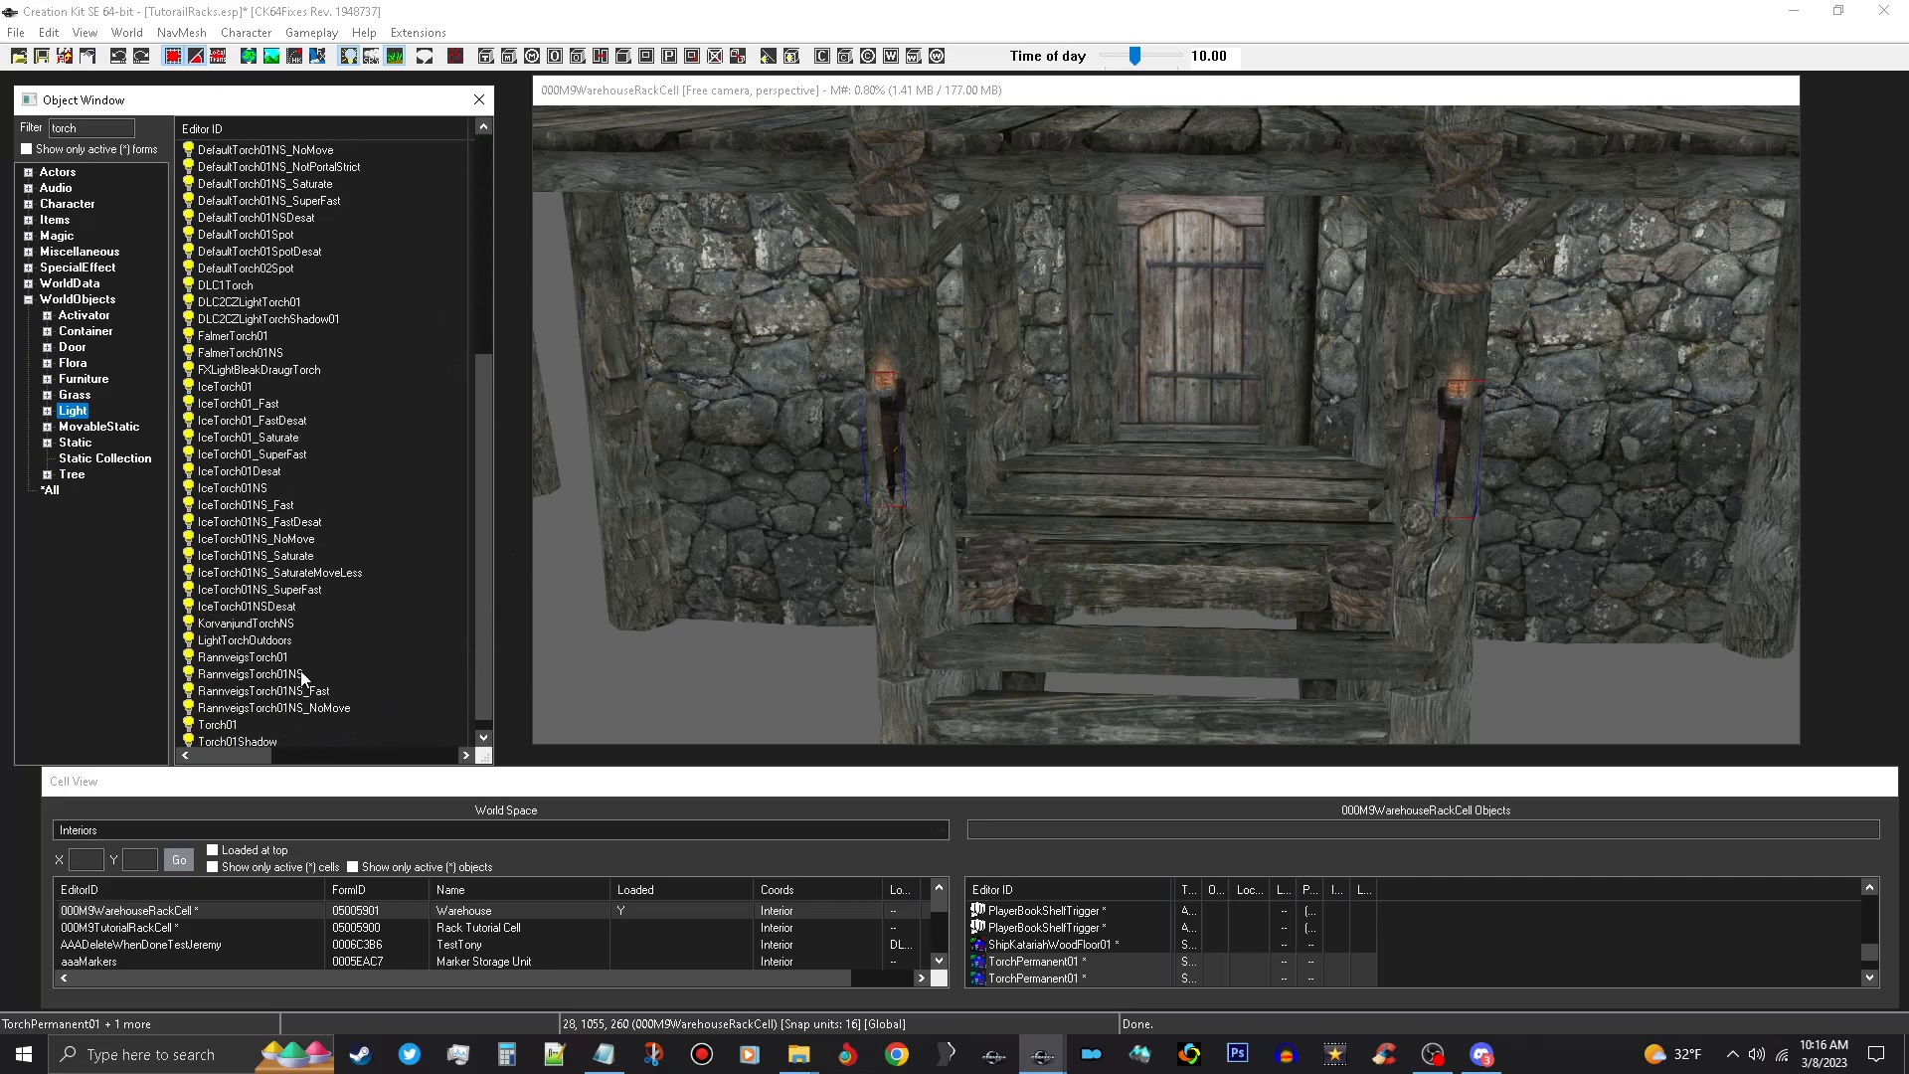
click(281, 237)
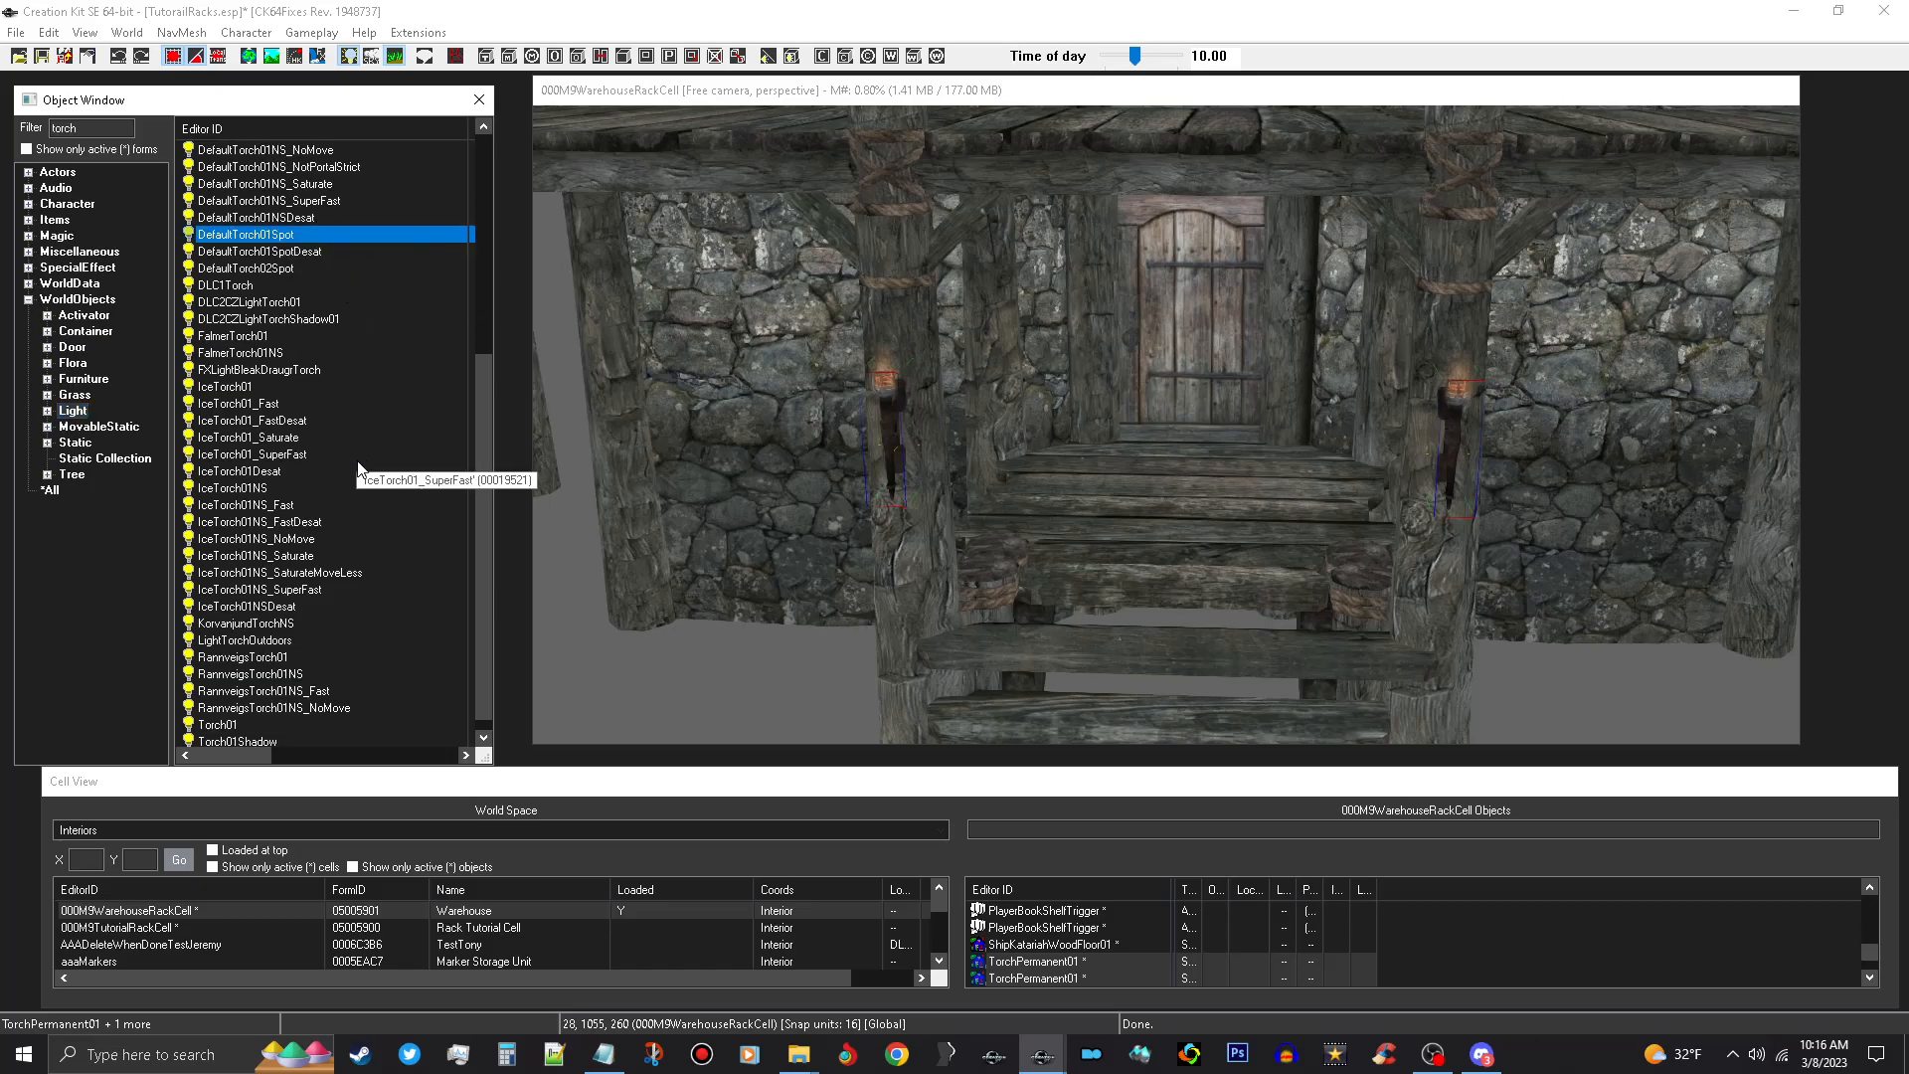
scroll(358, 468, down, 1)
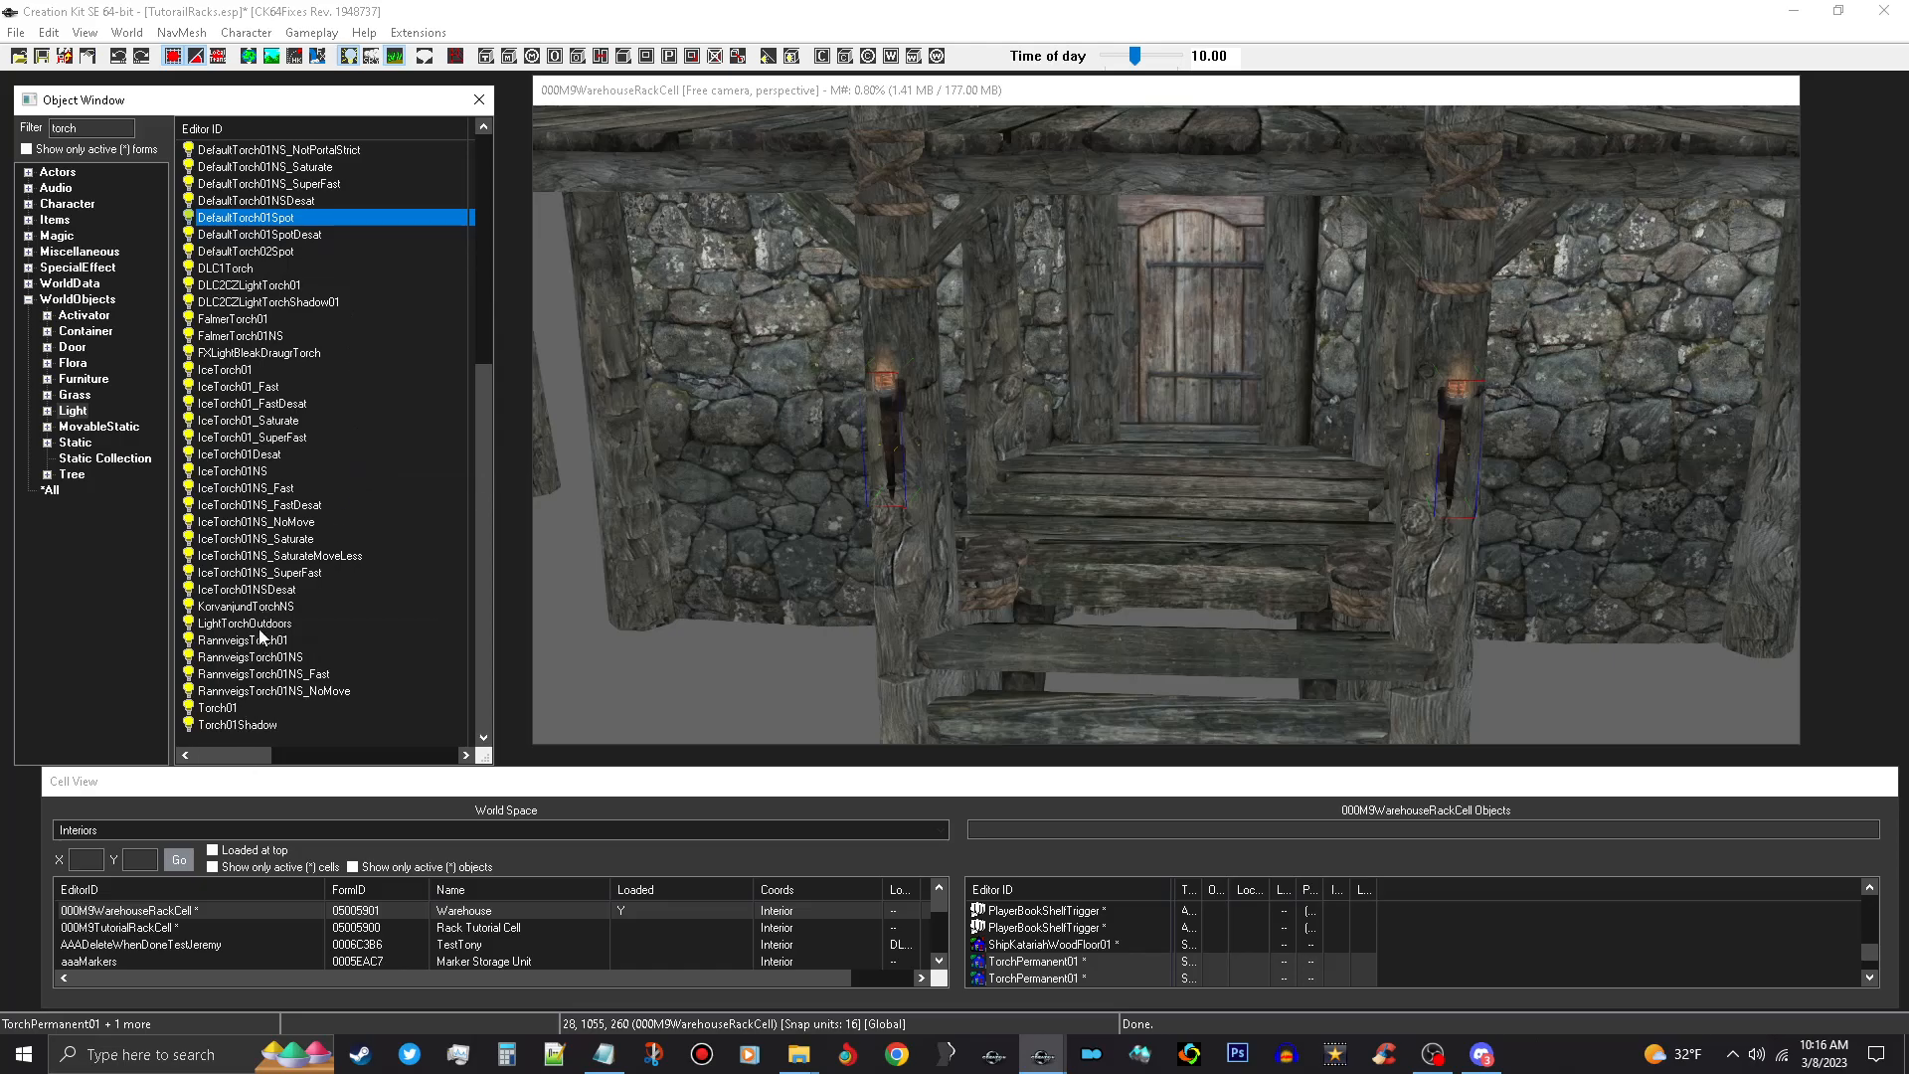
drag(276, 627, 875, 398)
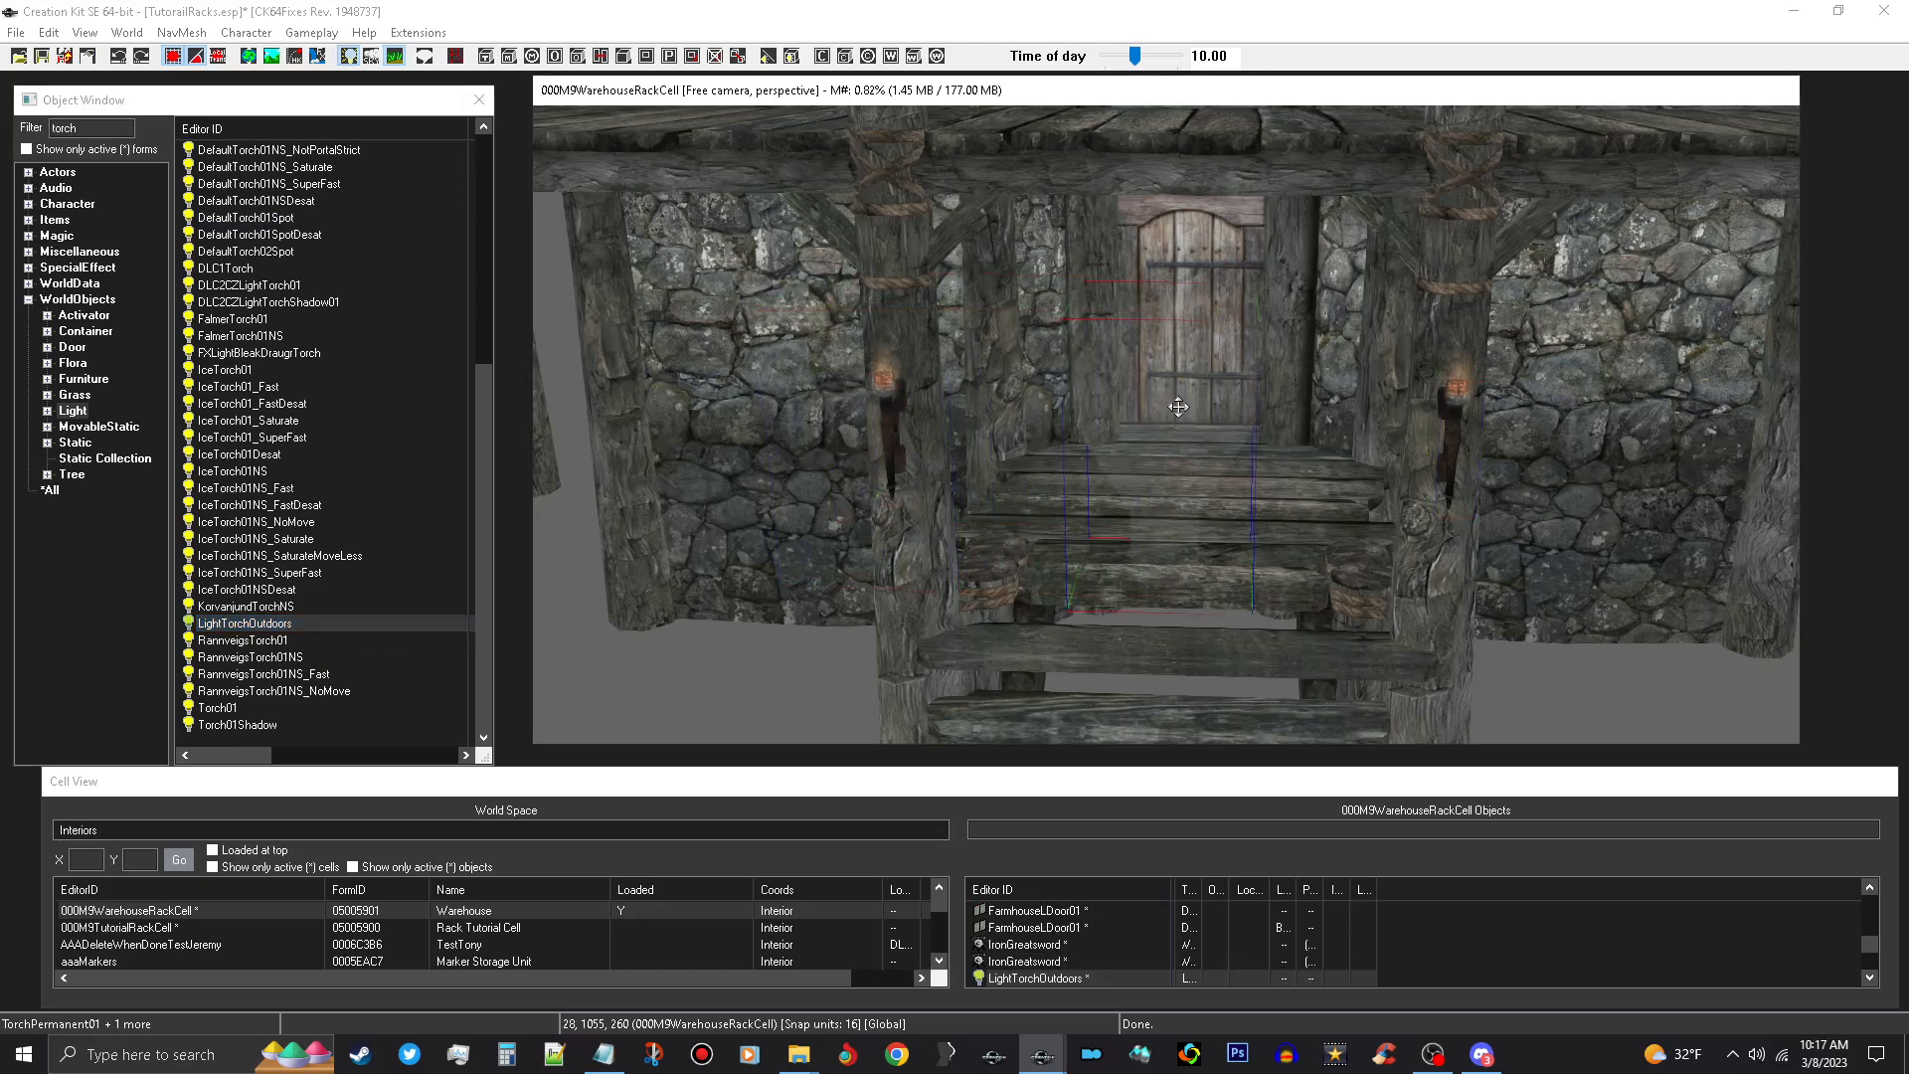
scroll(1190, 430, up, 2)
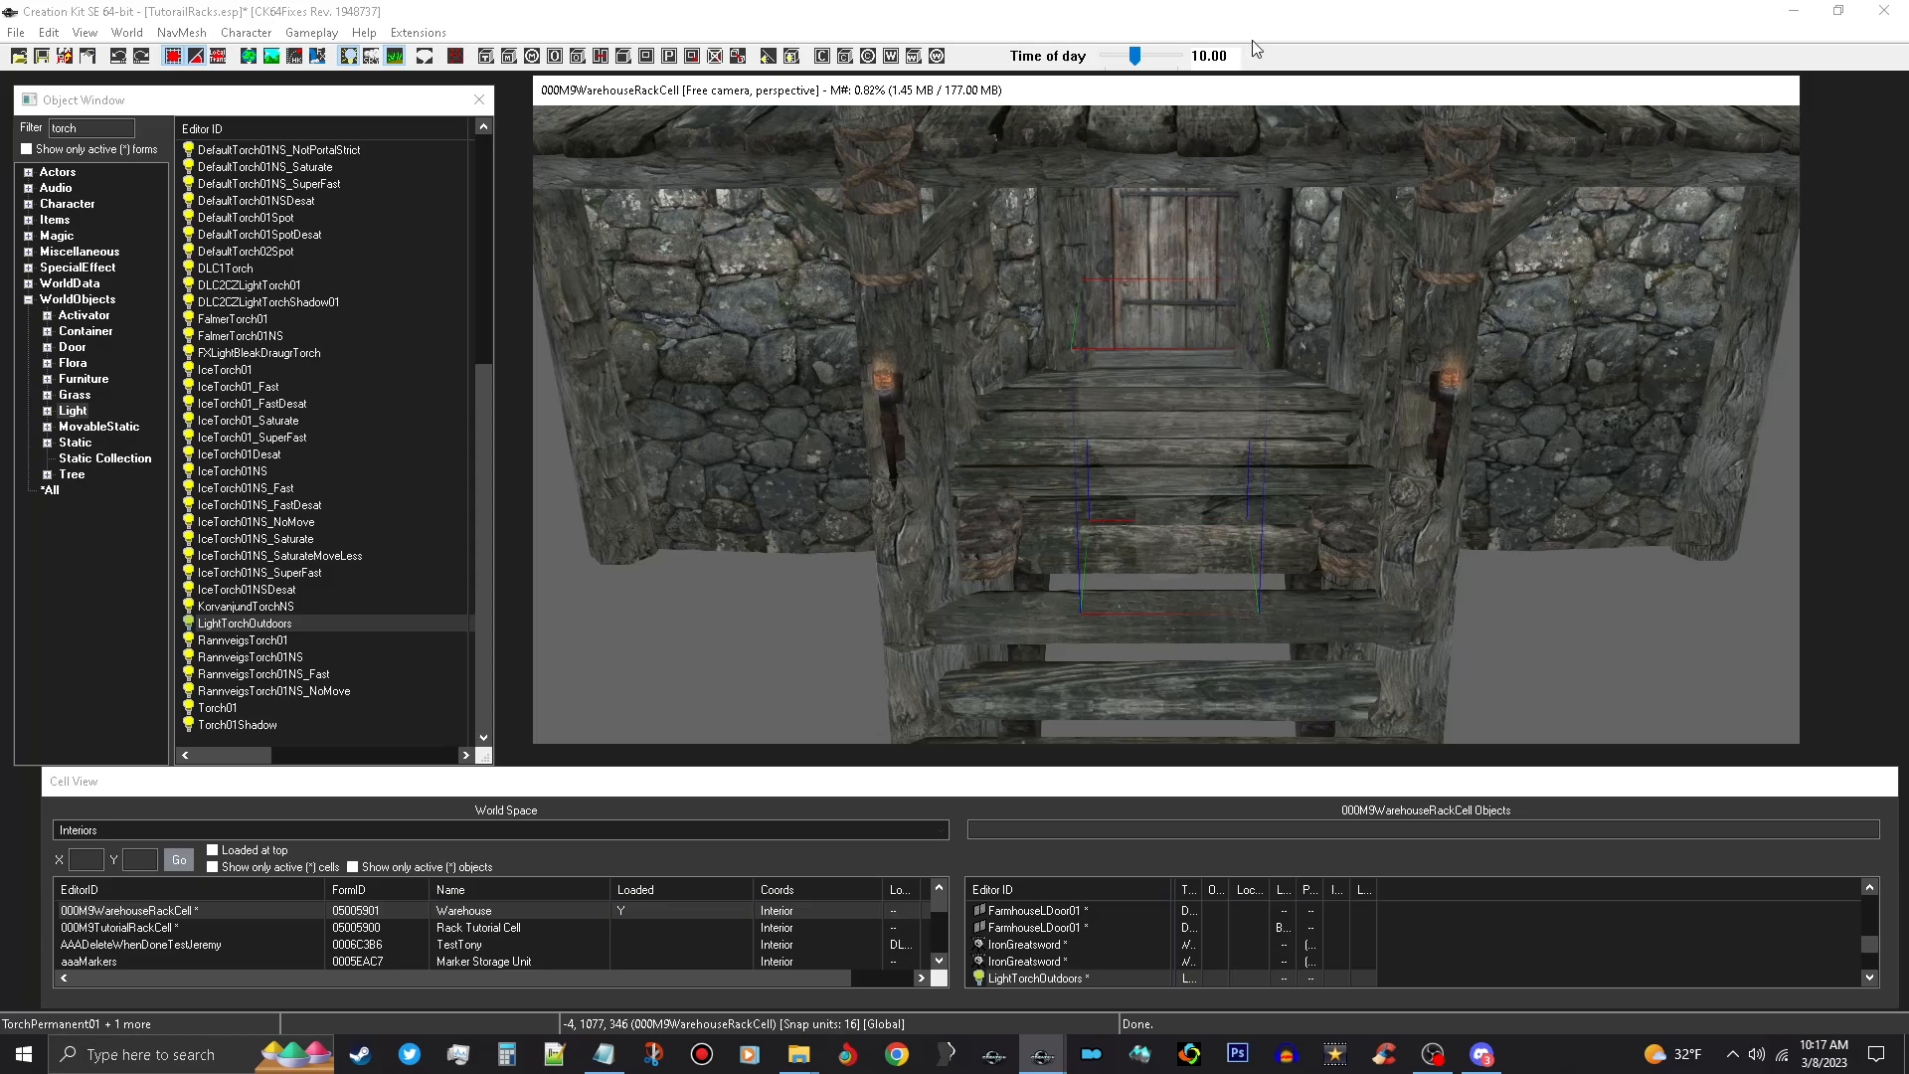
Turn off bright light and reposition the torch light between the posts so it illuminates the door, walls and stairs.
key(a)
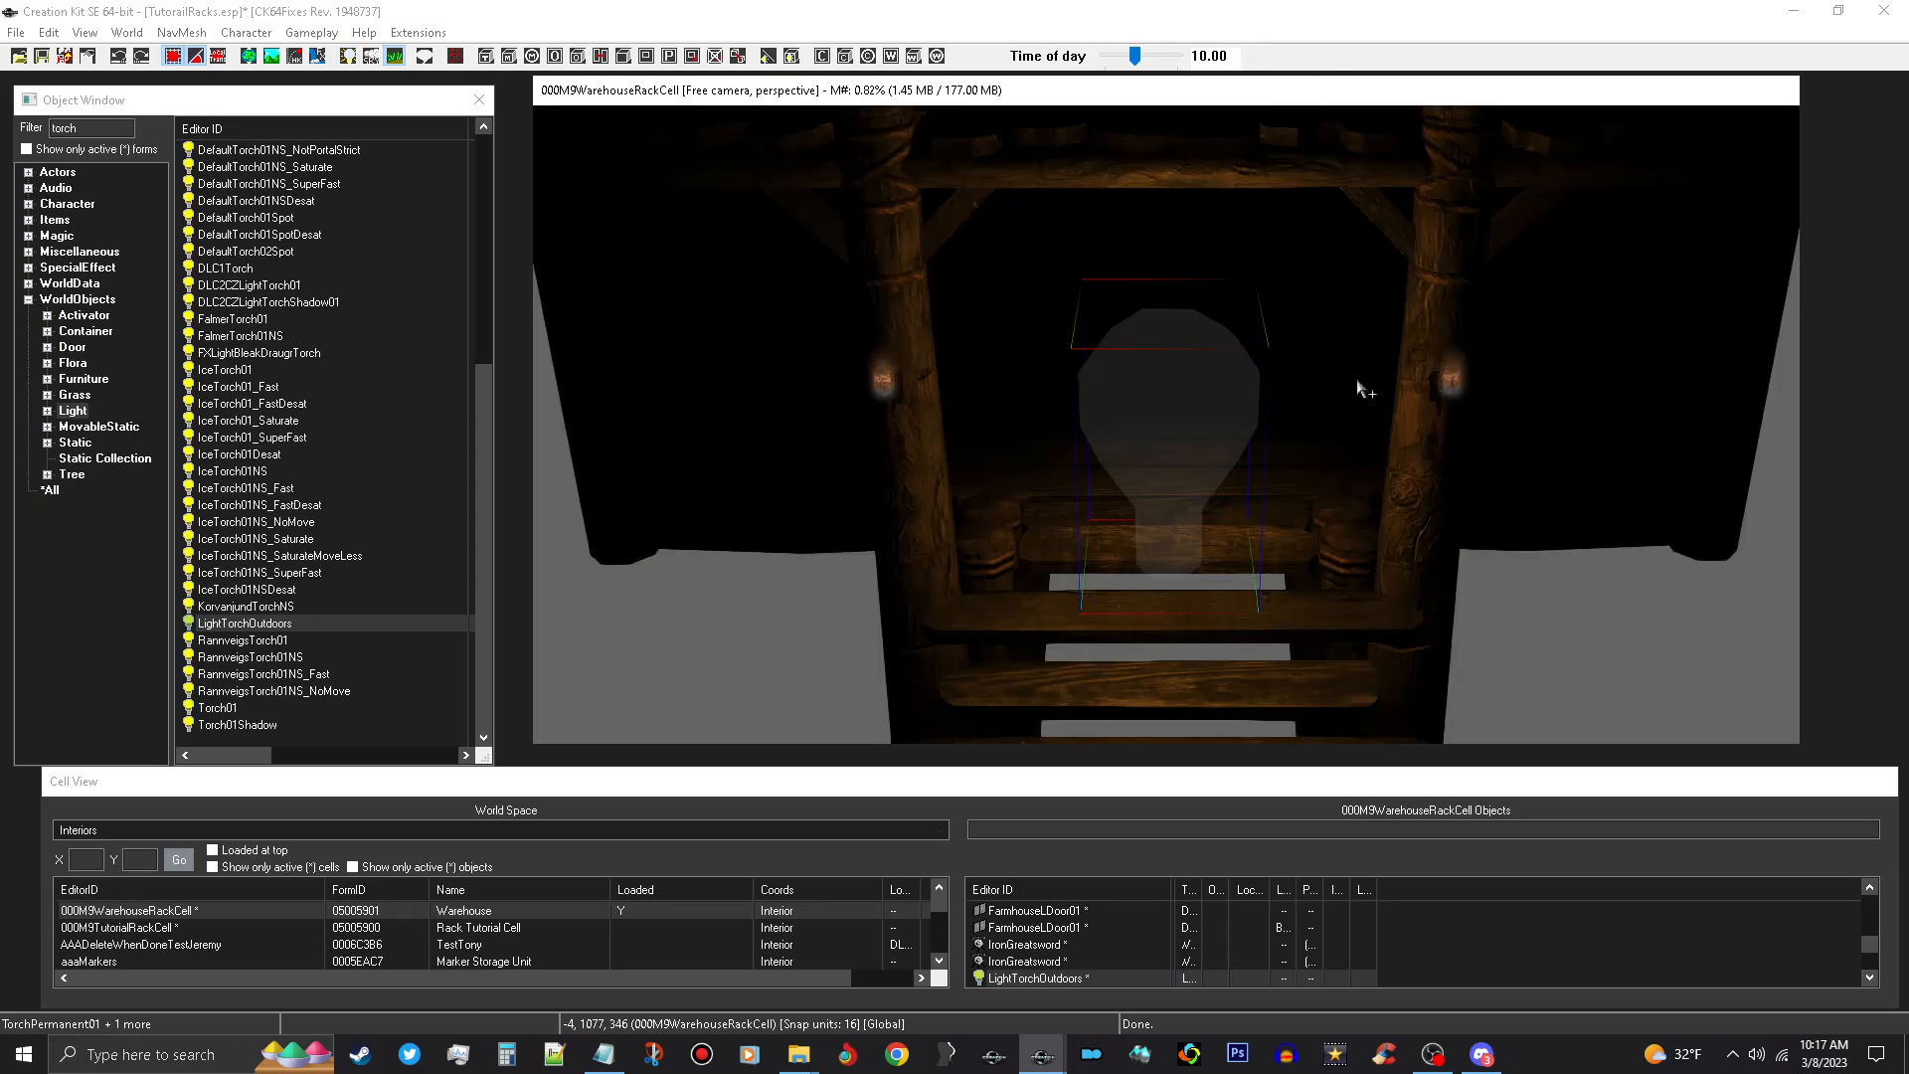
scroll(1322, 492, down, 6)
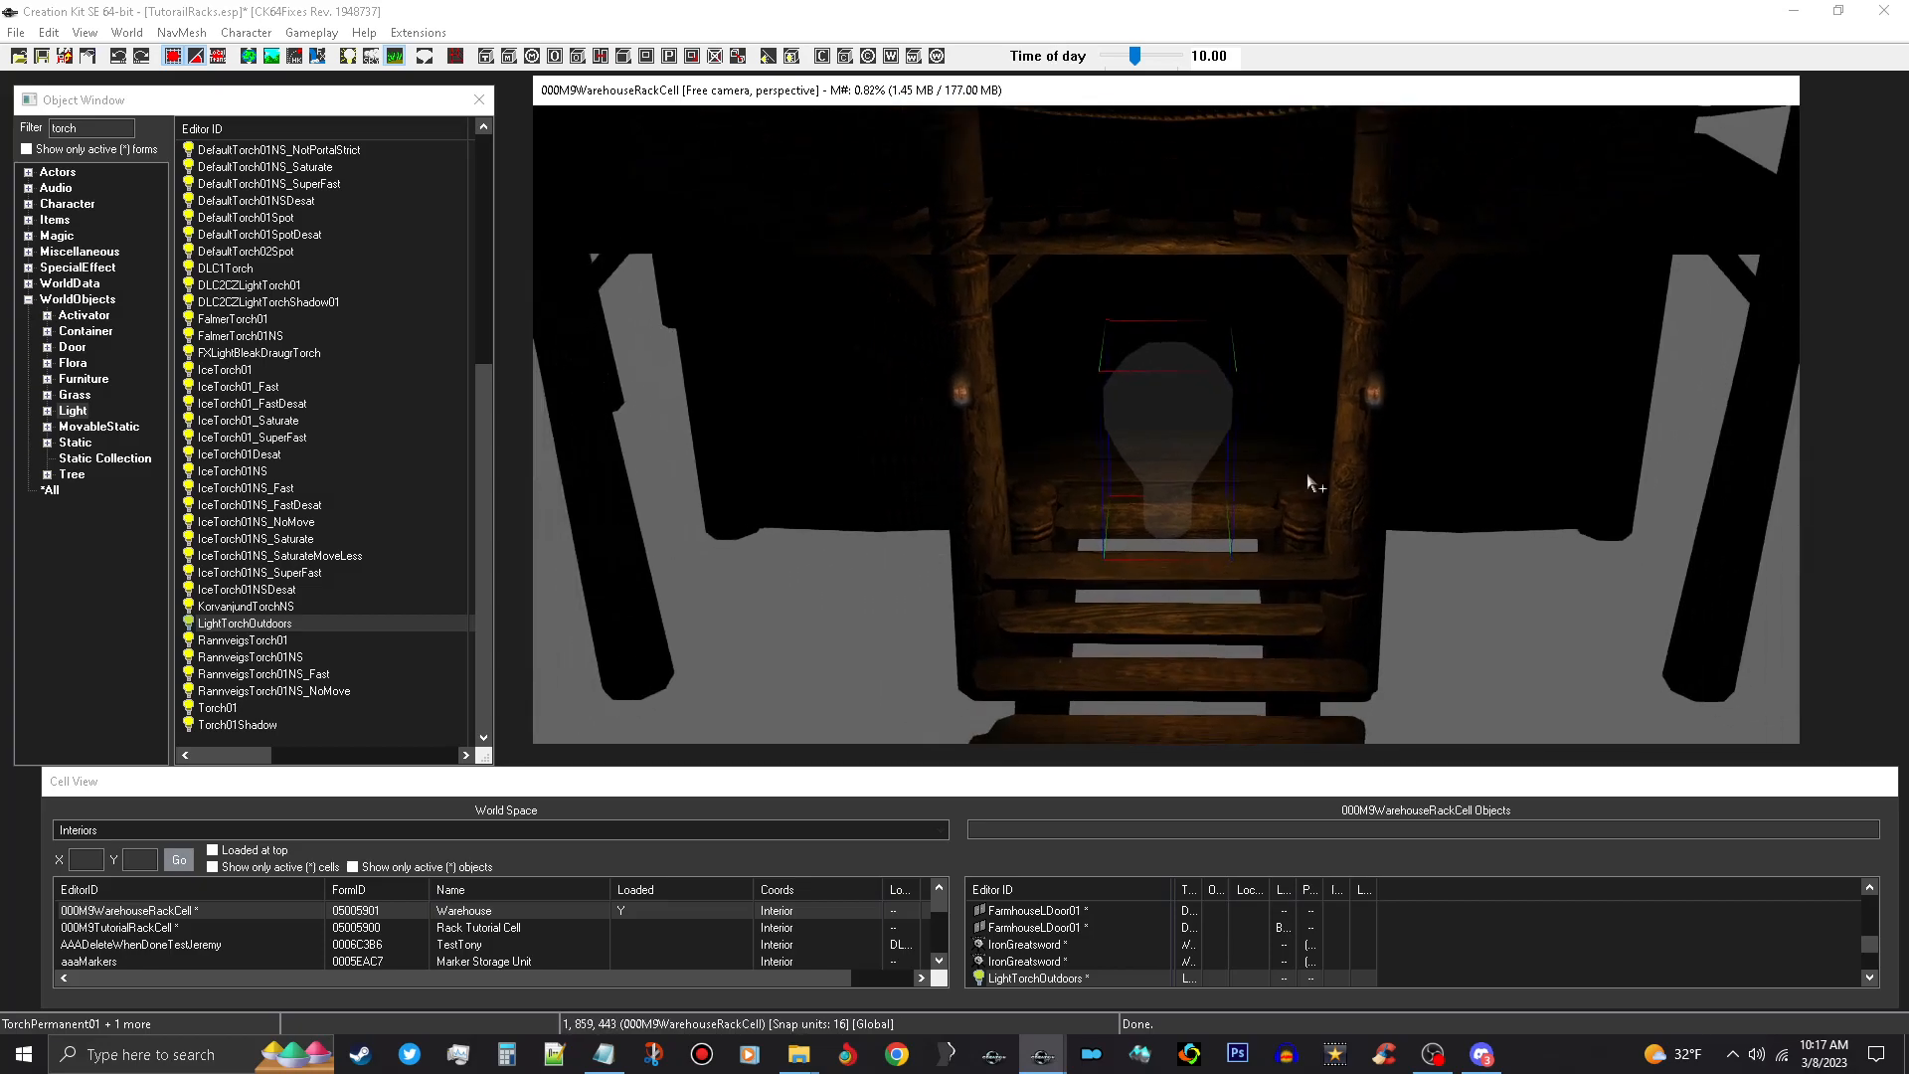
shift+middle_drag(1312, 473, 1310, 469)
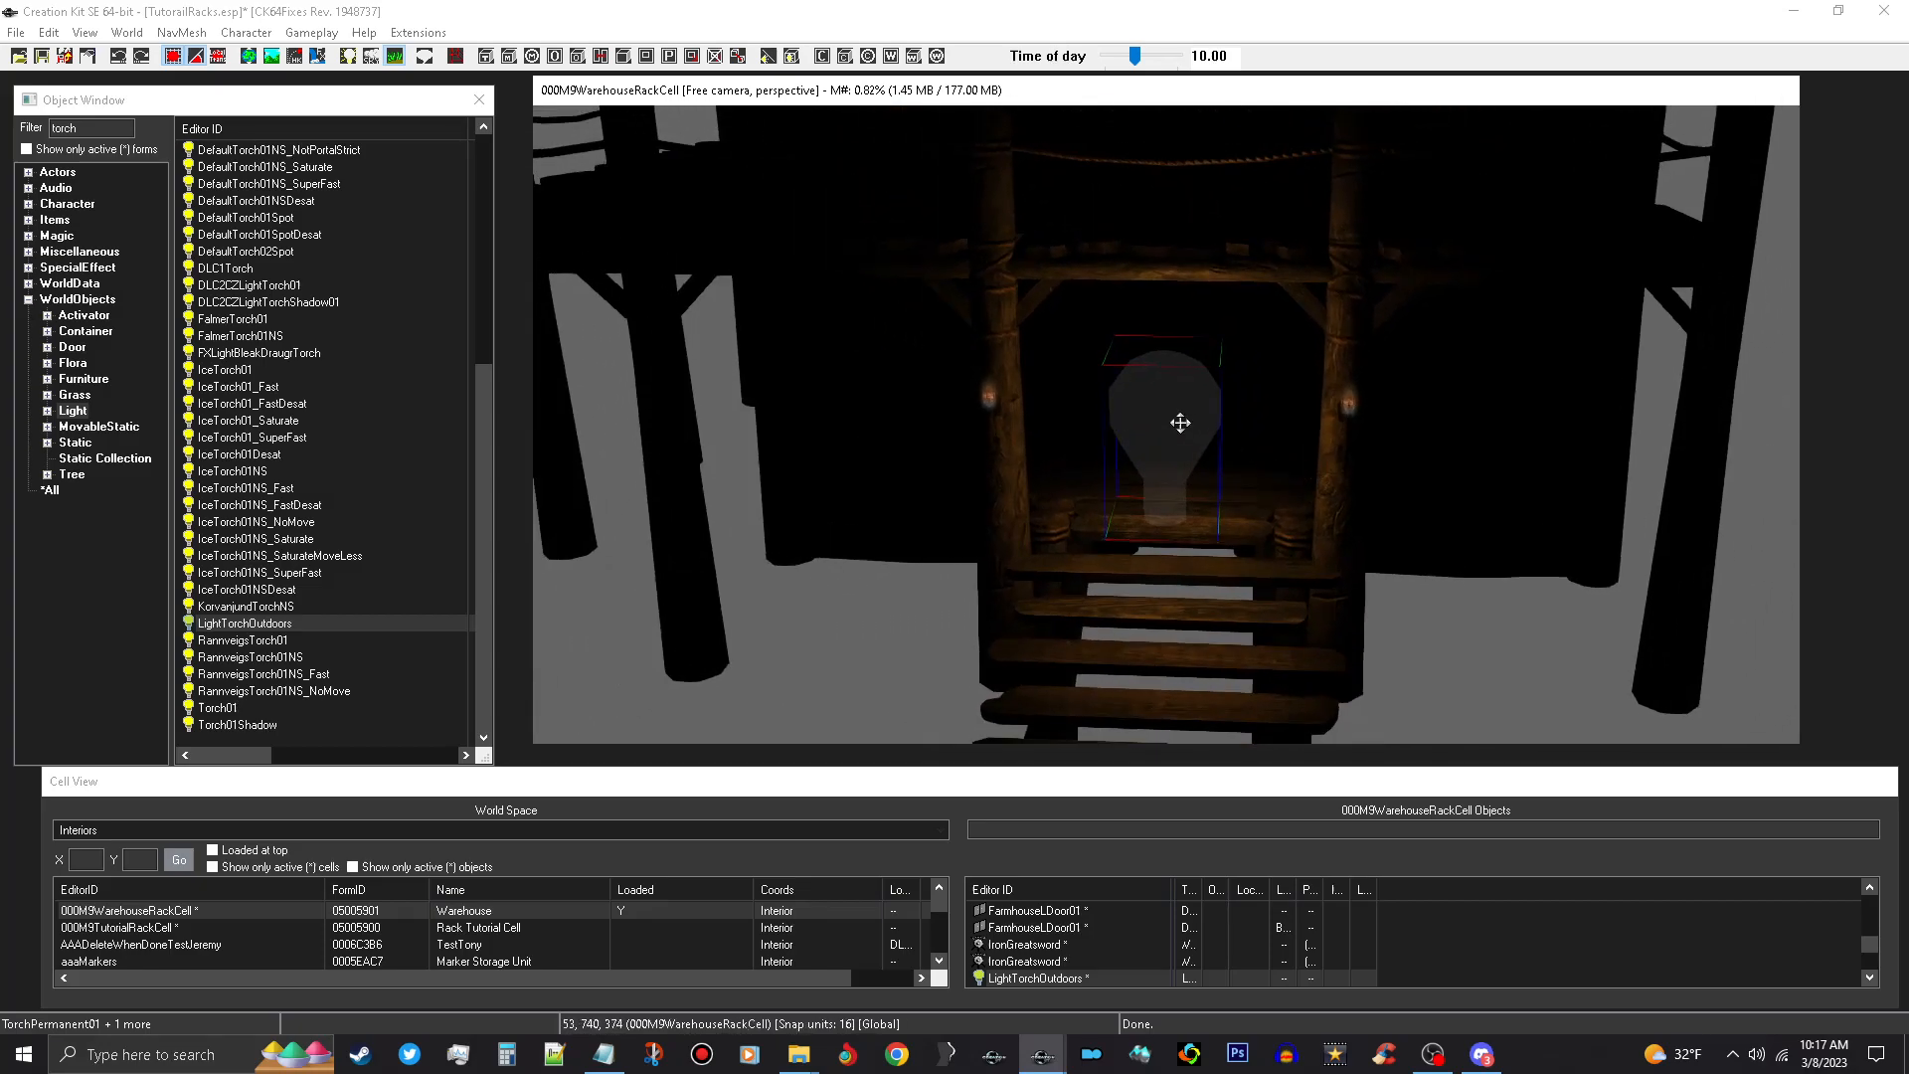
drag(1179, 423, 1241, 422)
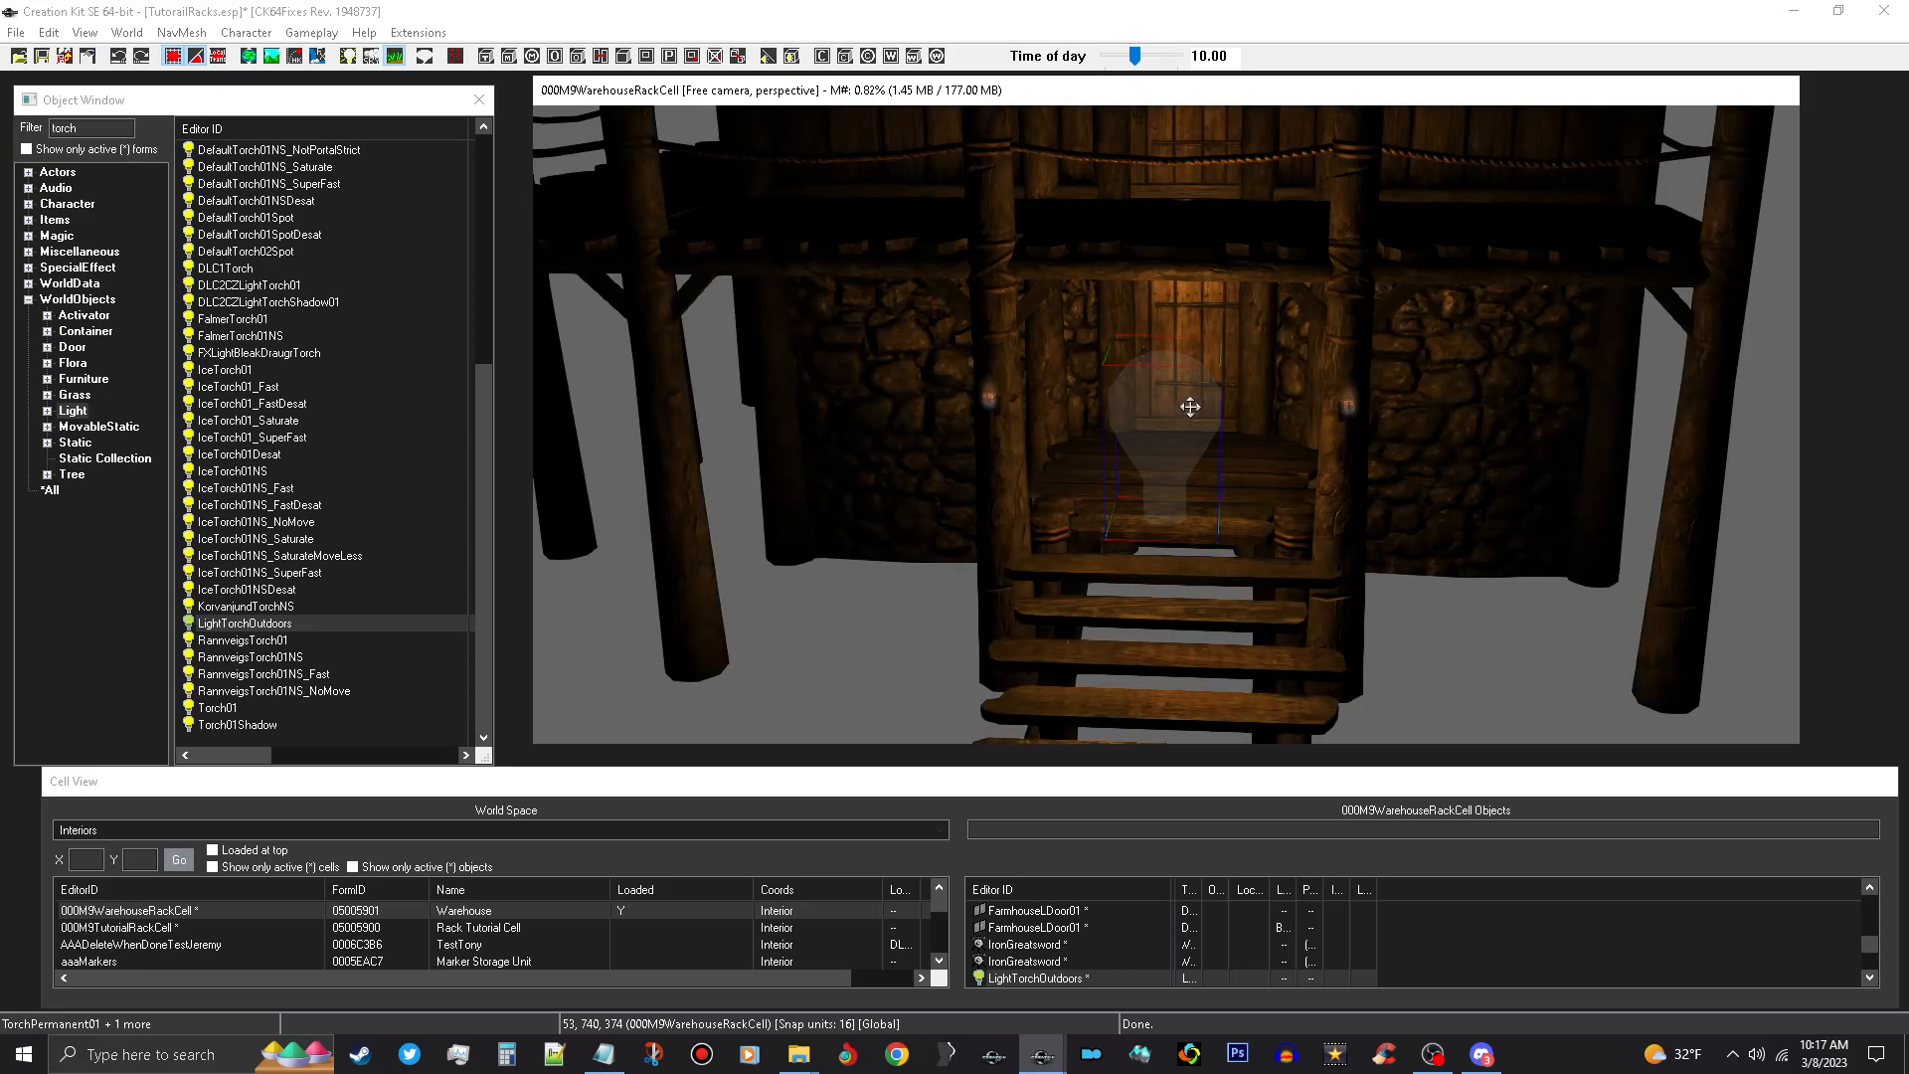
drag(1175, 406, 1162, 405)
Show the light radius and examine how far the torch light reaches around the farmhouse and stairs.
click(86, 32)
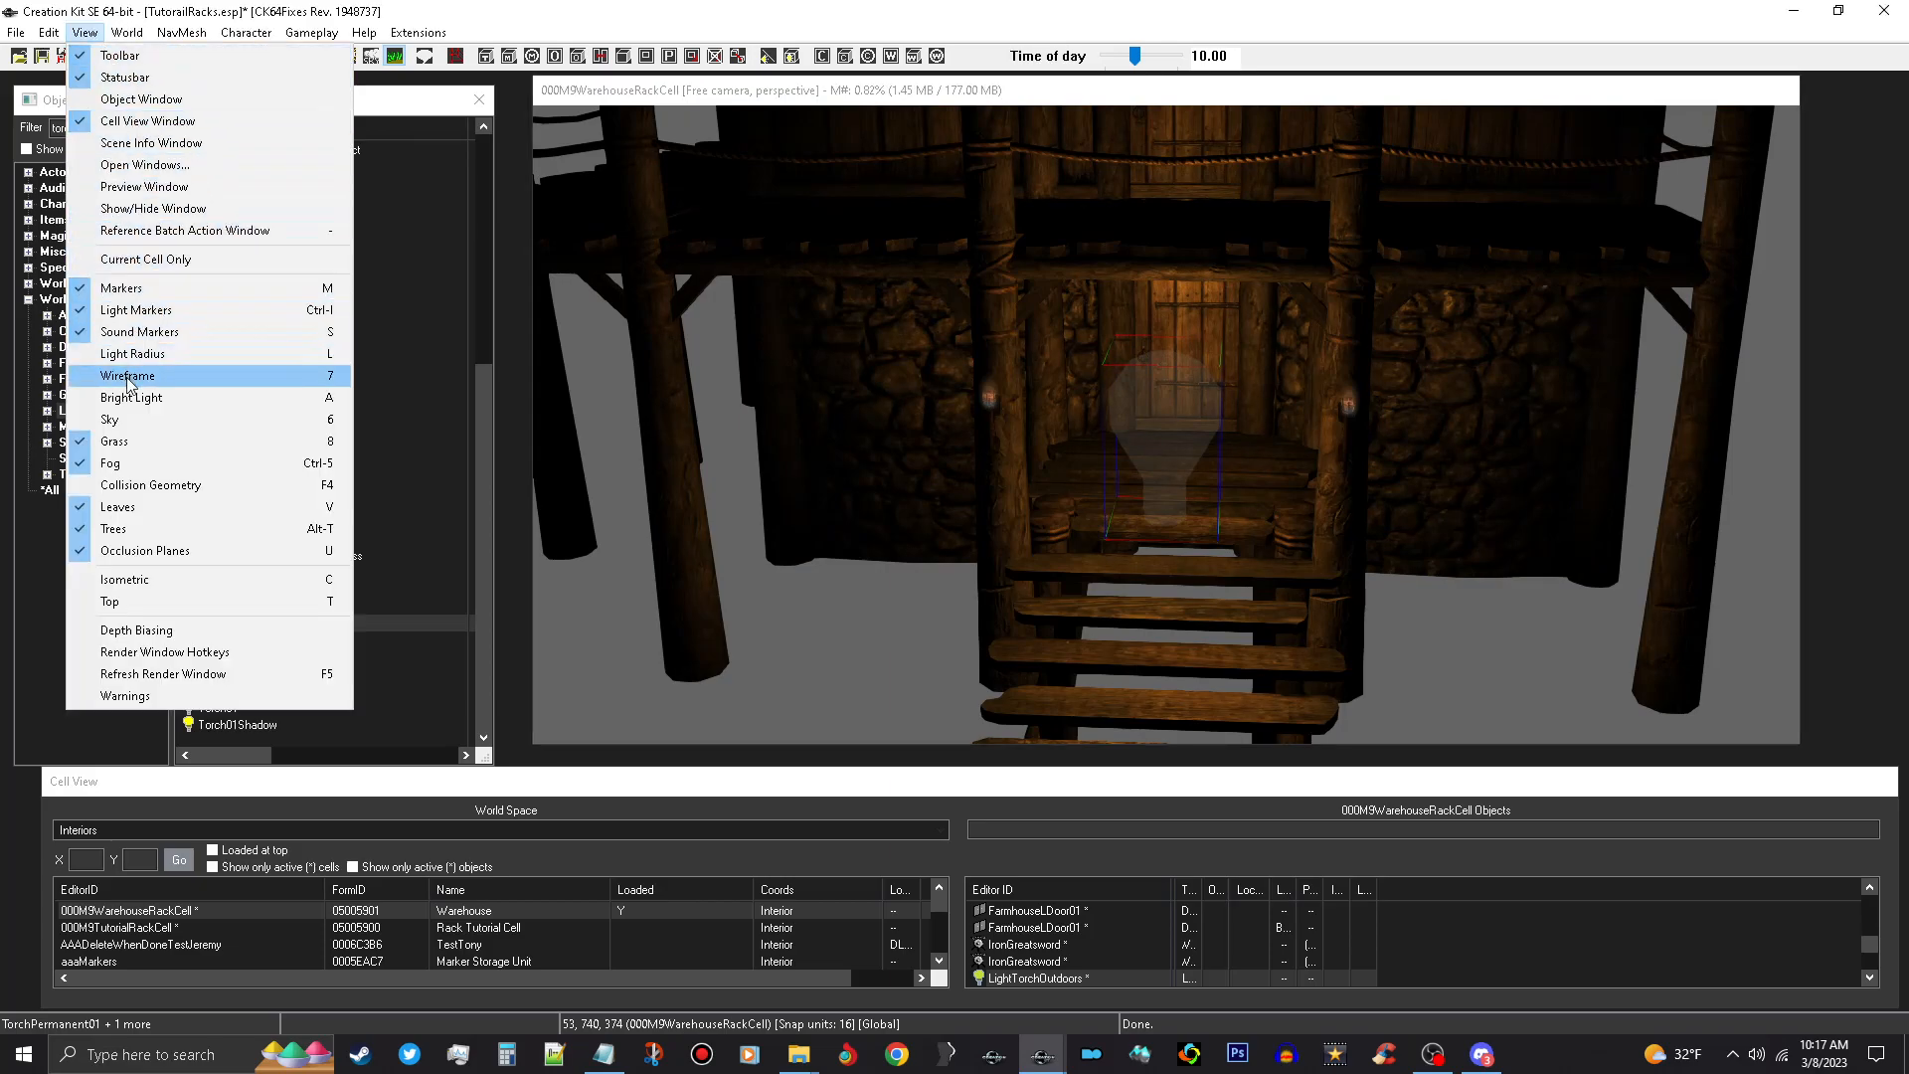
click(182, 356)
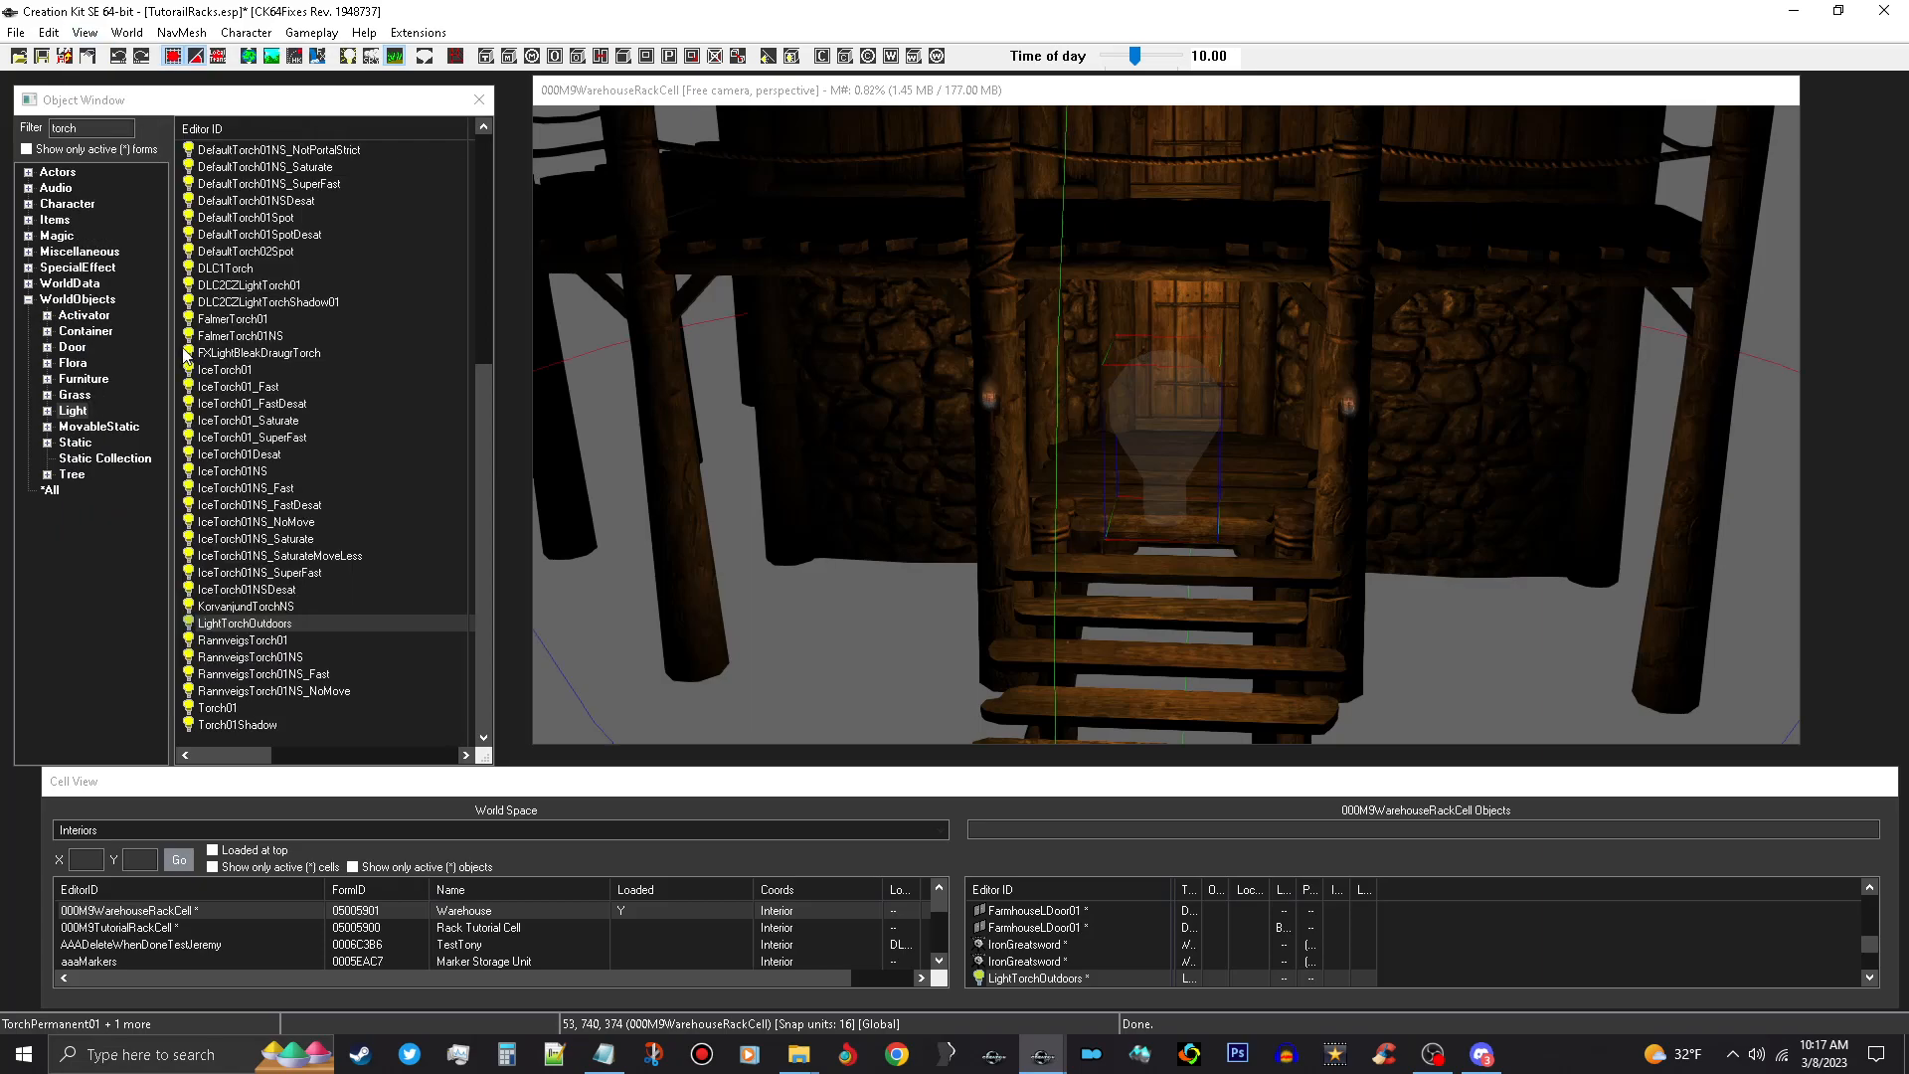
click(1197, 107)
scroll(1146, 199, down, 4)
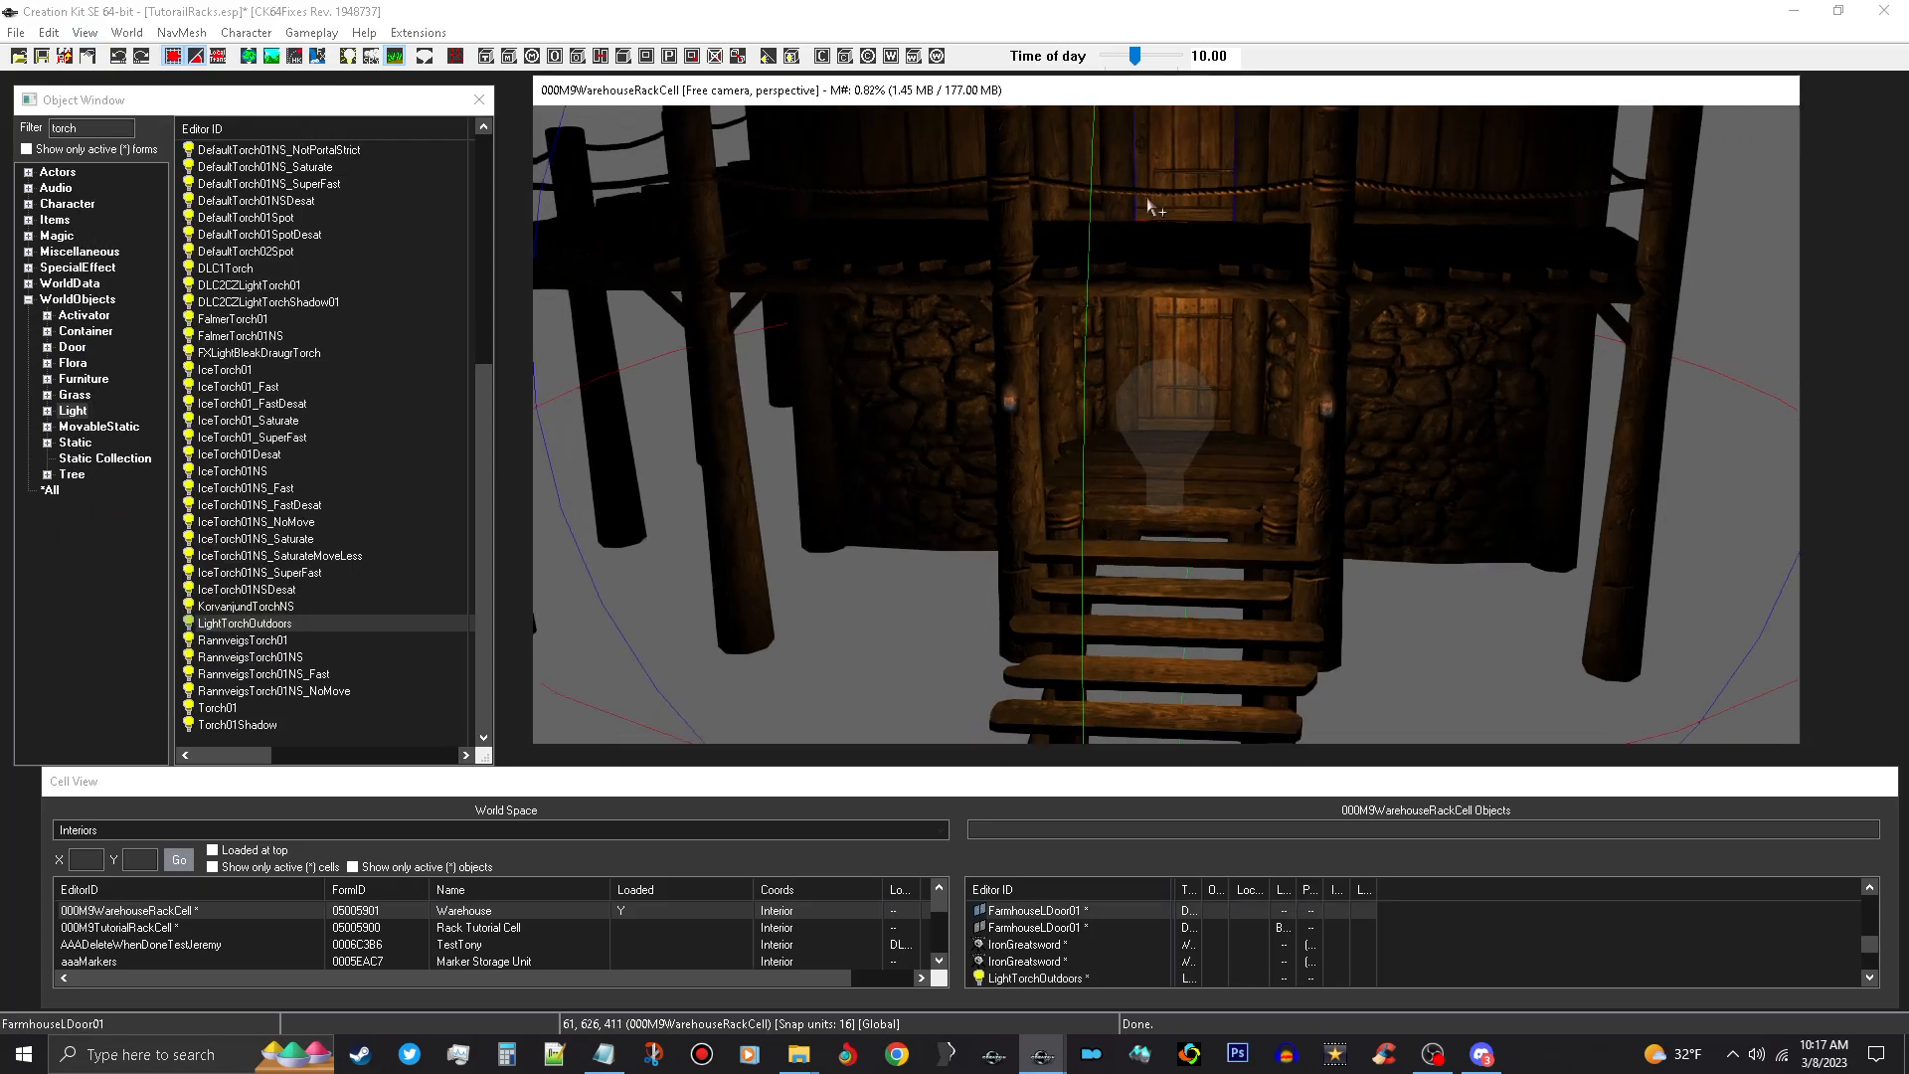
scroll(1144, 206, down, 6)
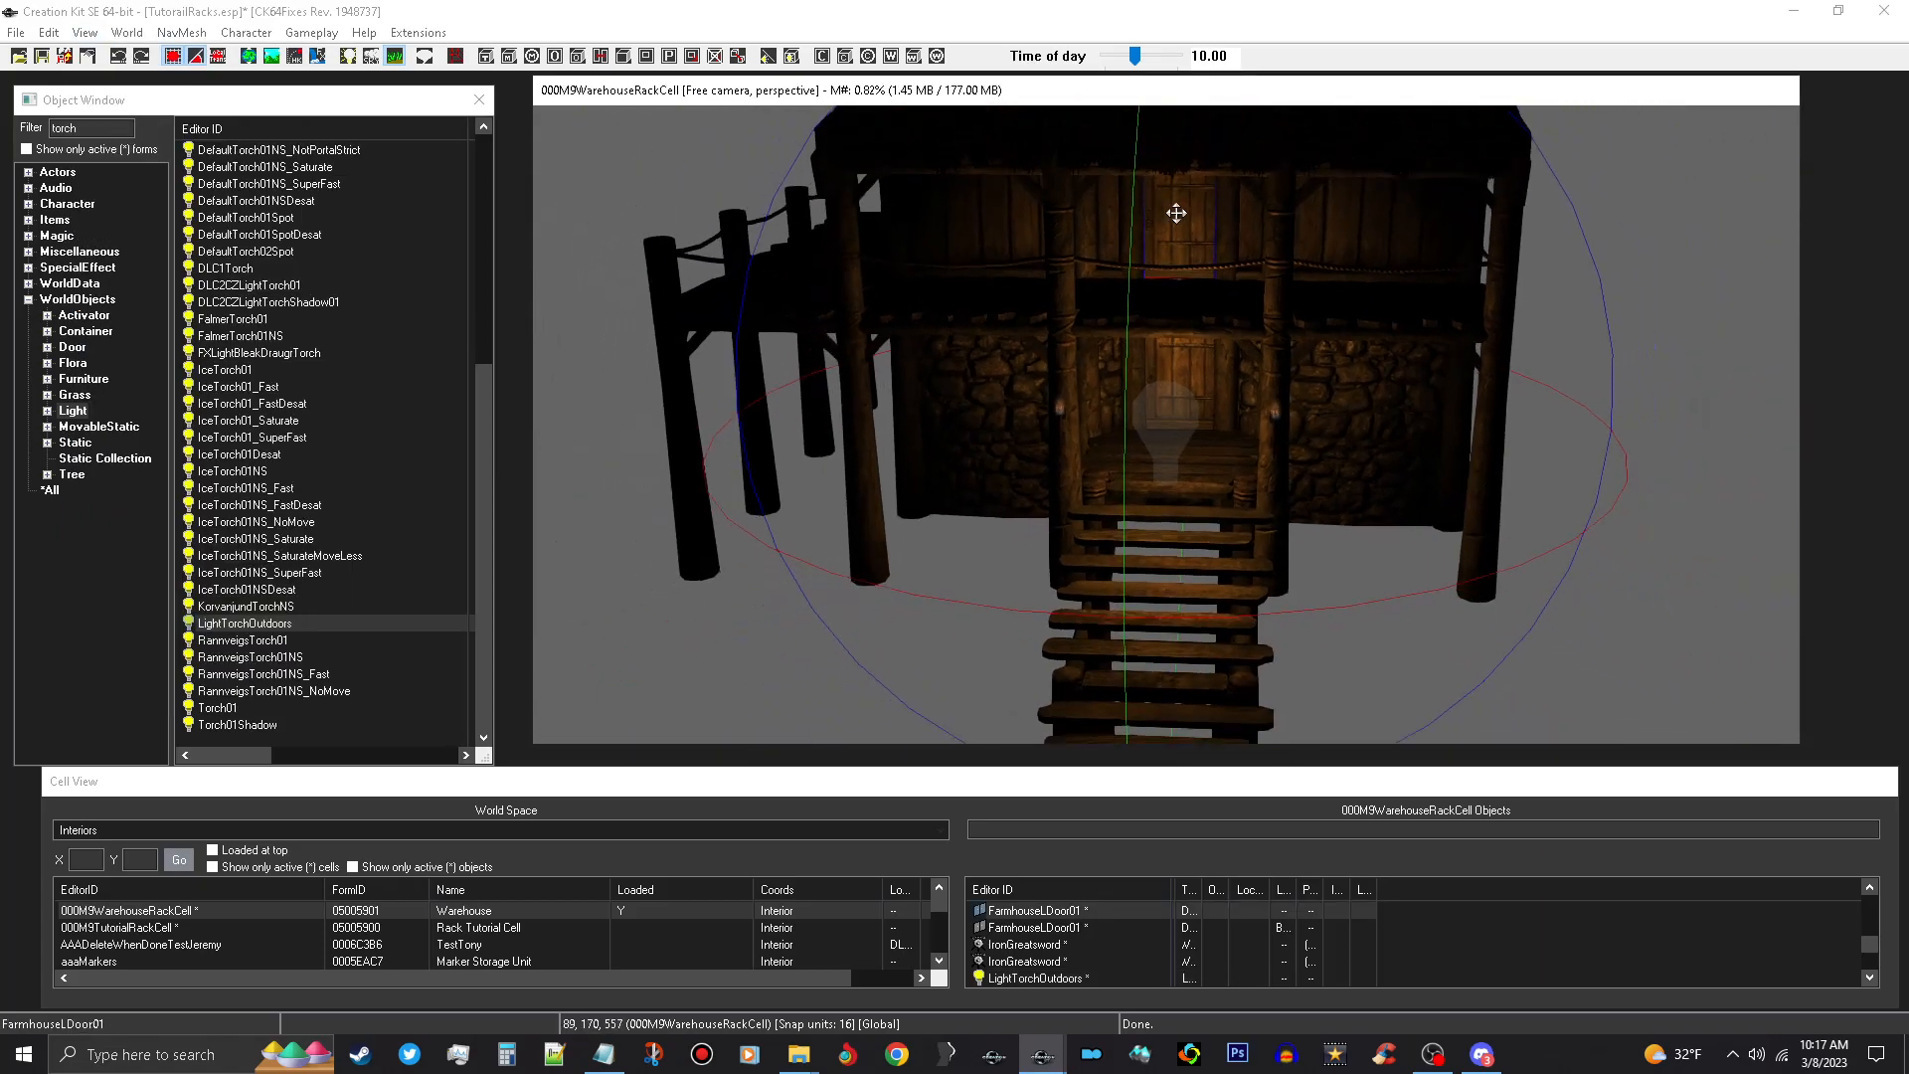
scroll(1188, 215, down, 2)
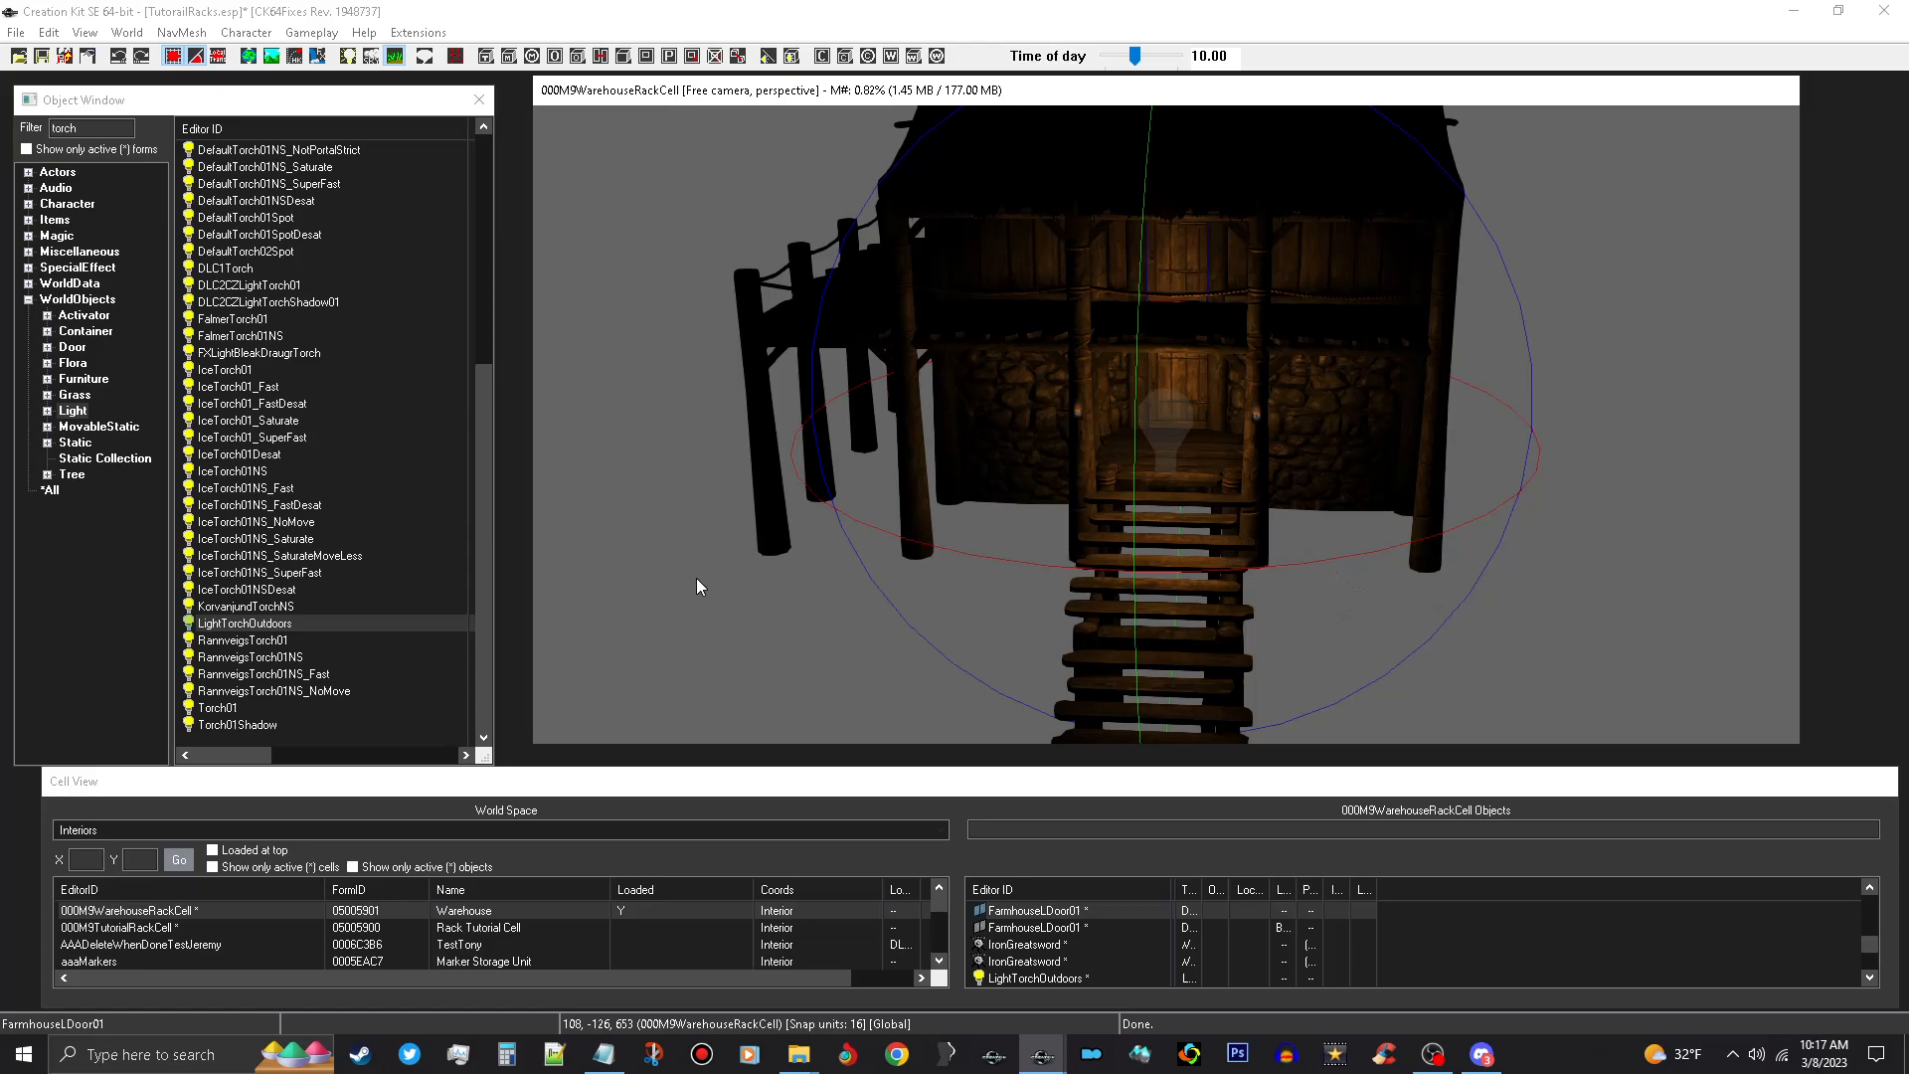
Turn bright light back on and hide the light radius around the farmhouse.
key(a)
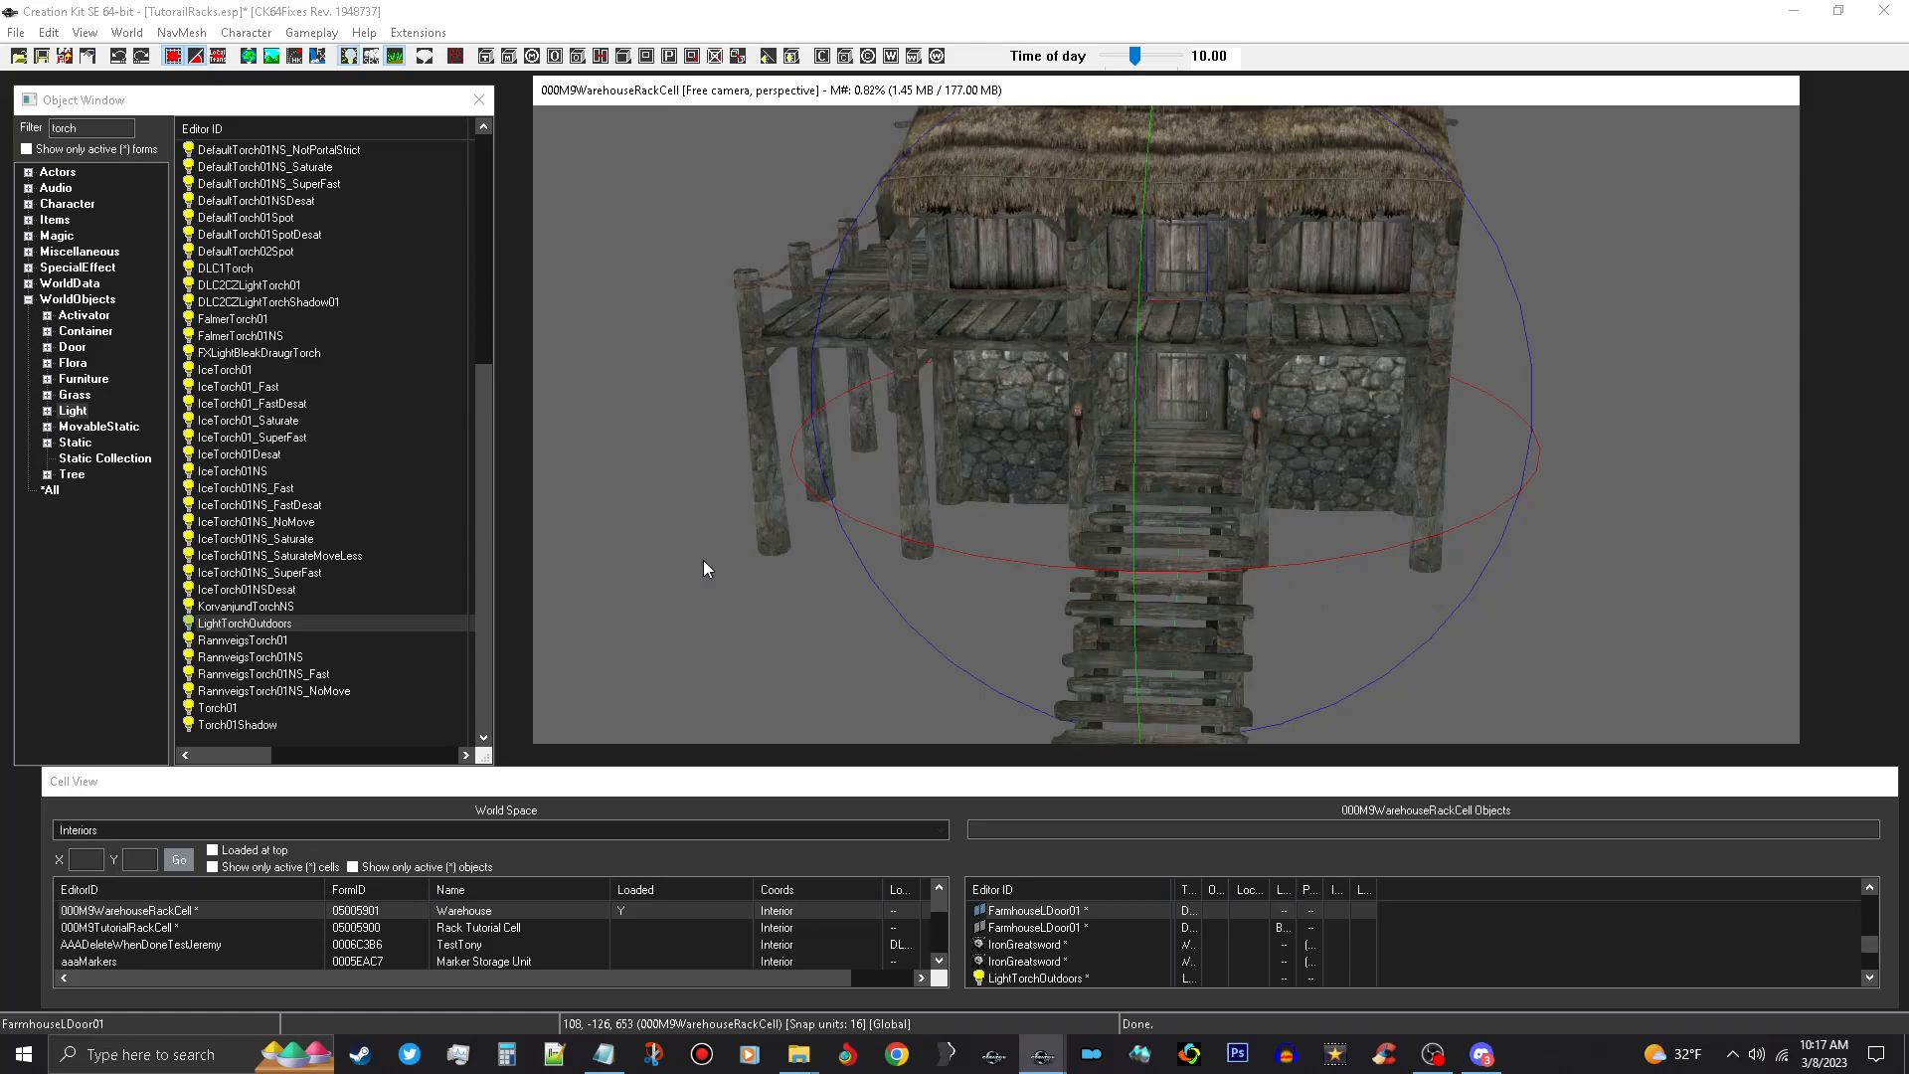
click(84, 32)
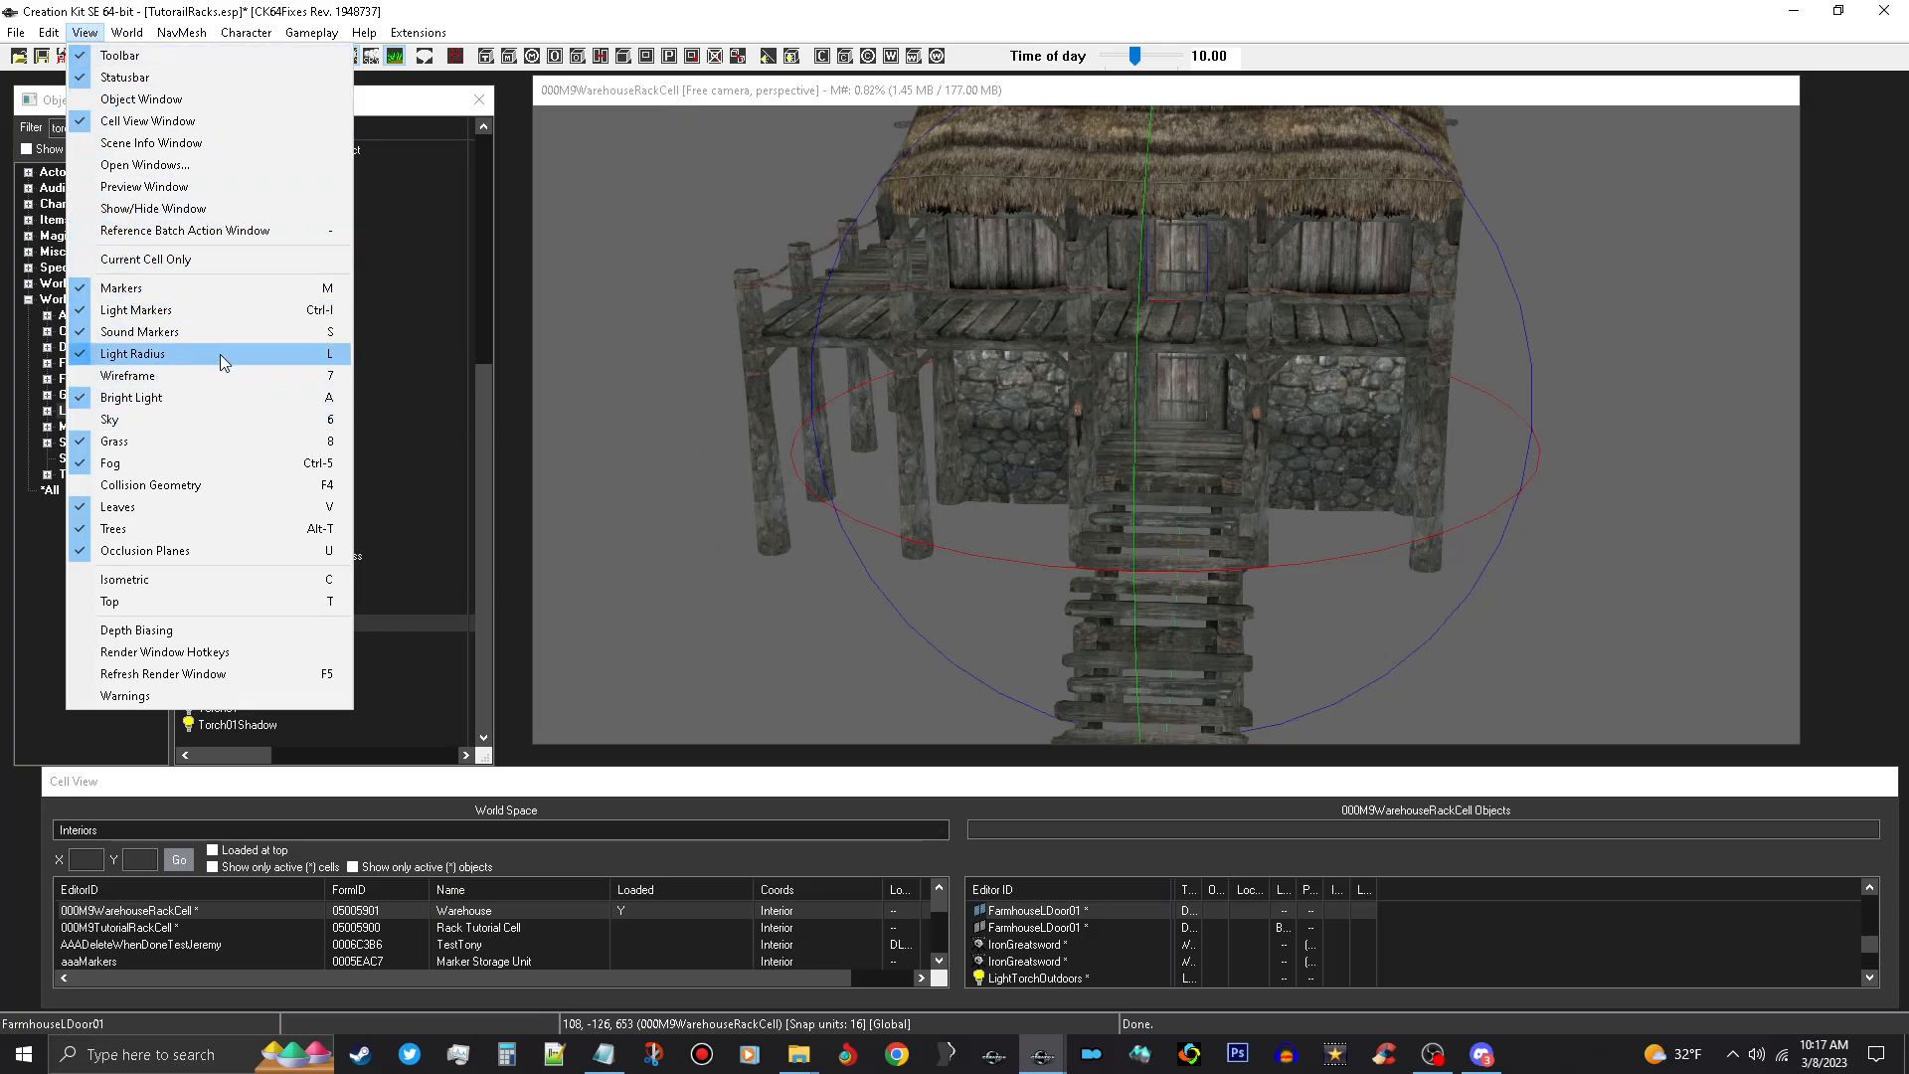
click(1071, 79)
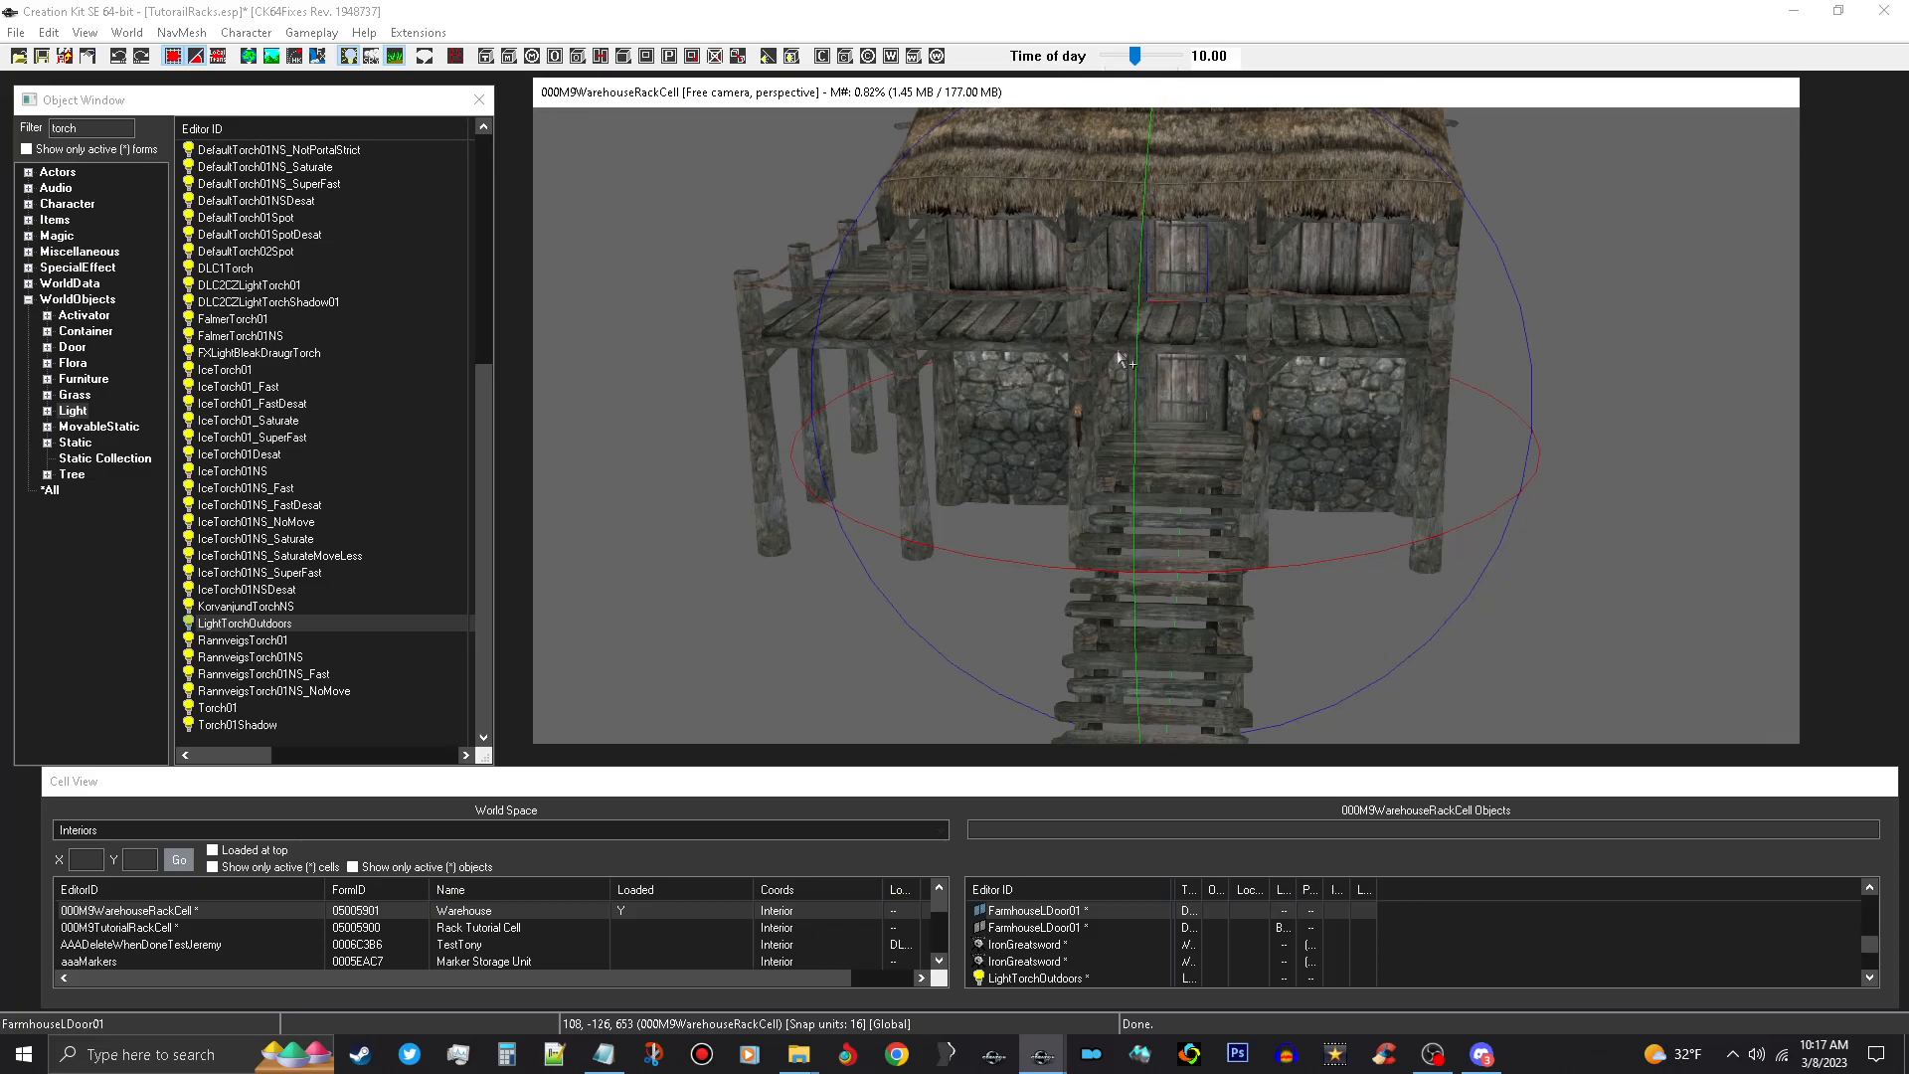
key(l)
scroll(1153, 491, up, 5)
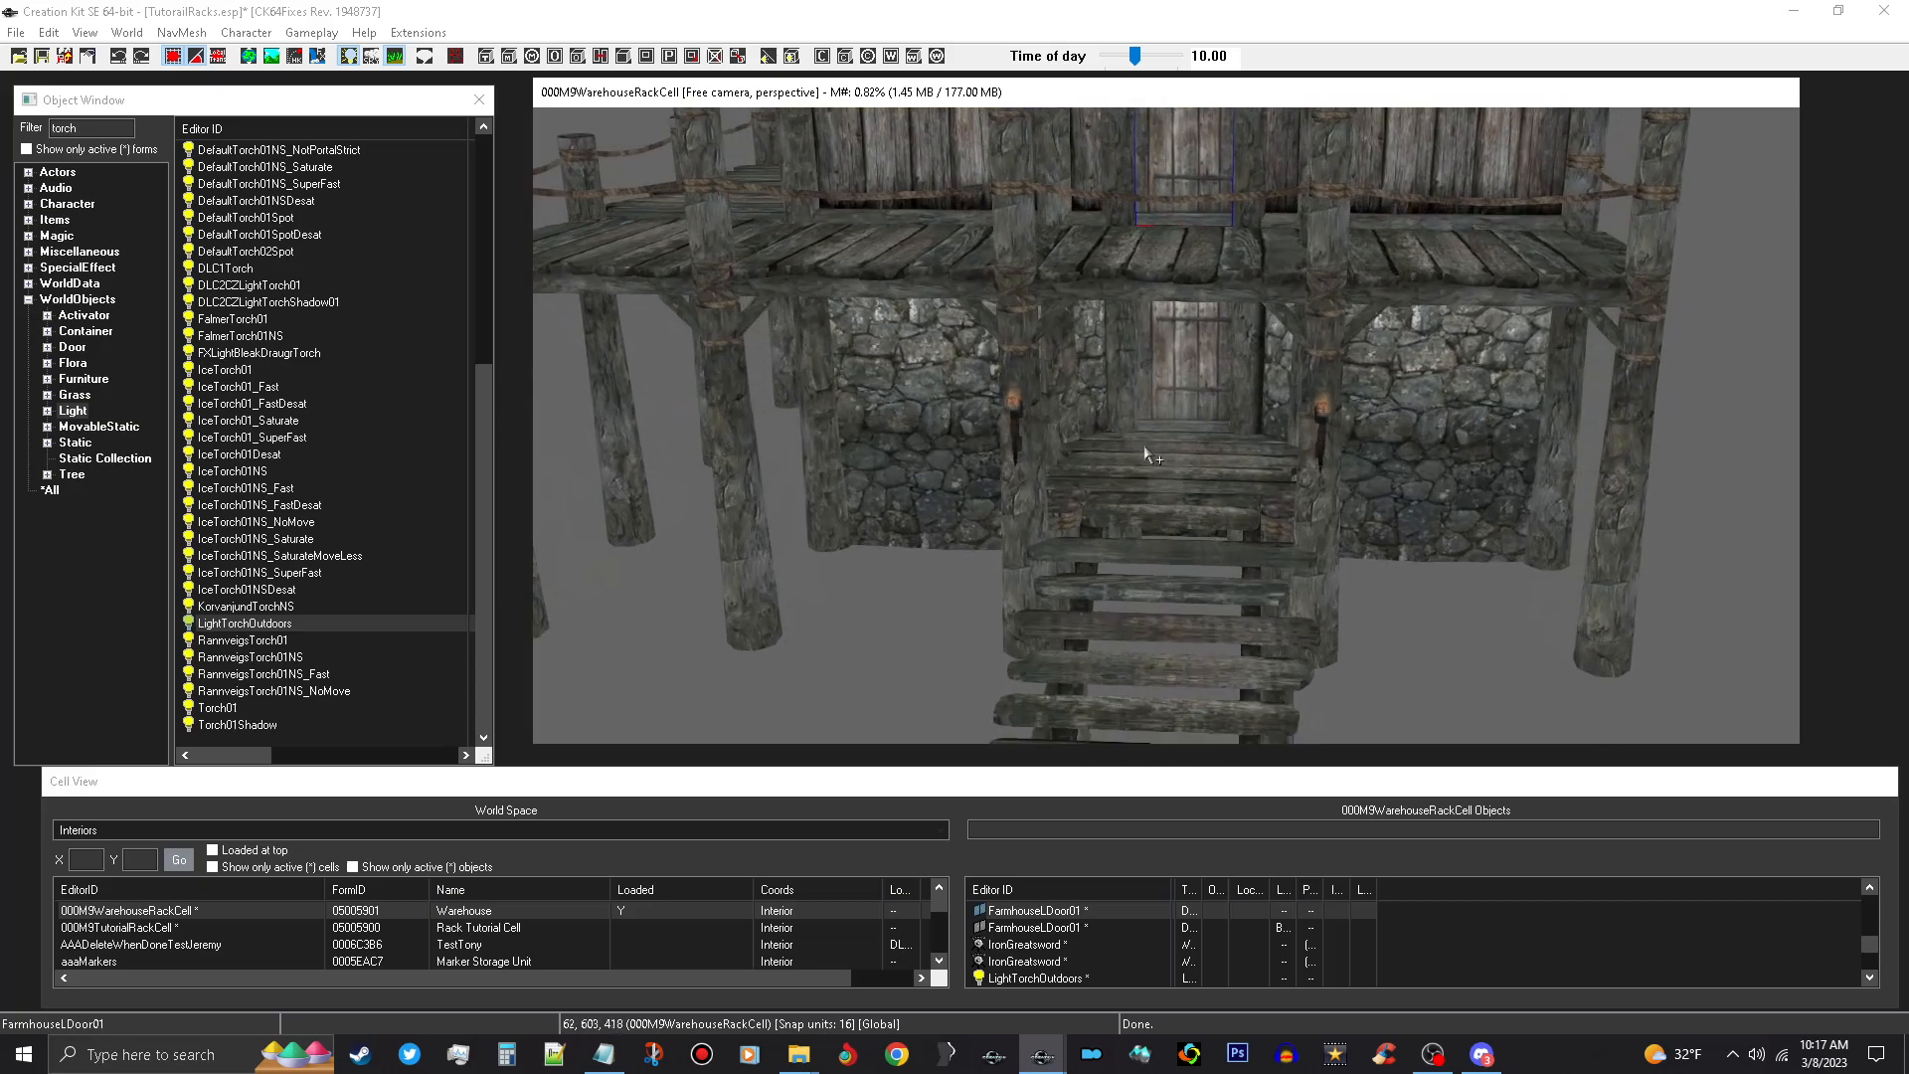
scroll(1145, 448, up, 5)
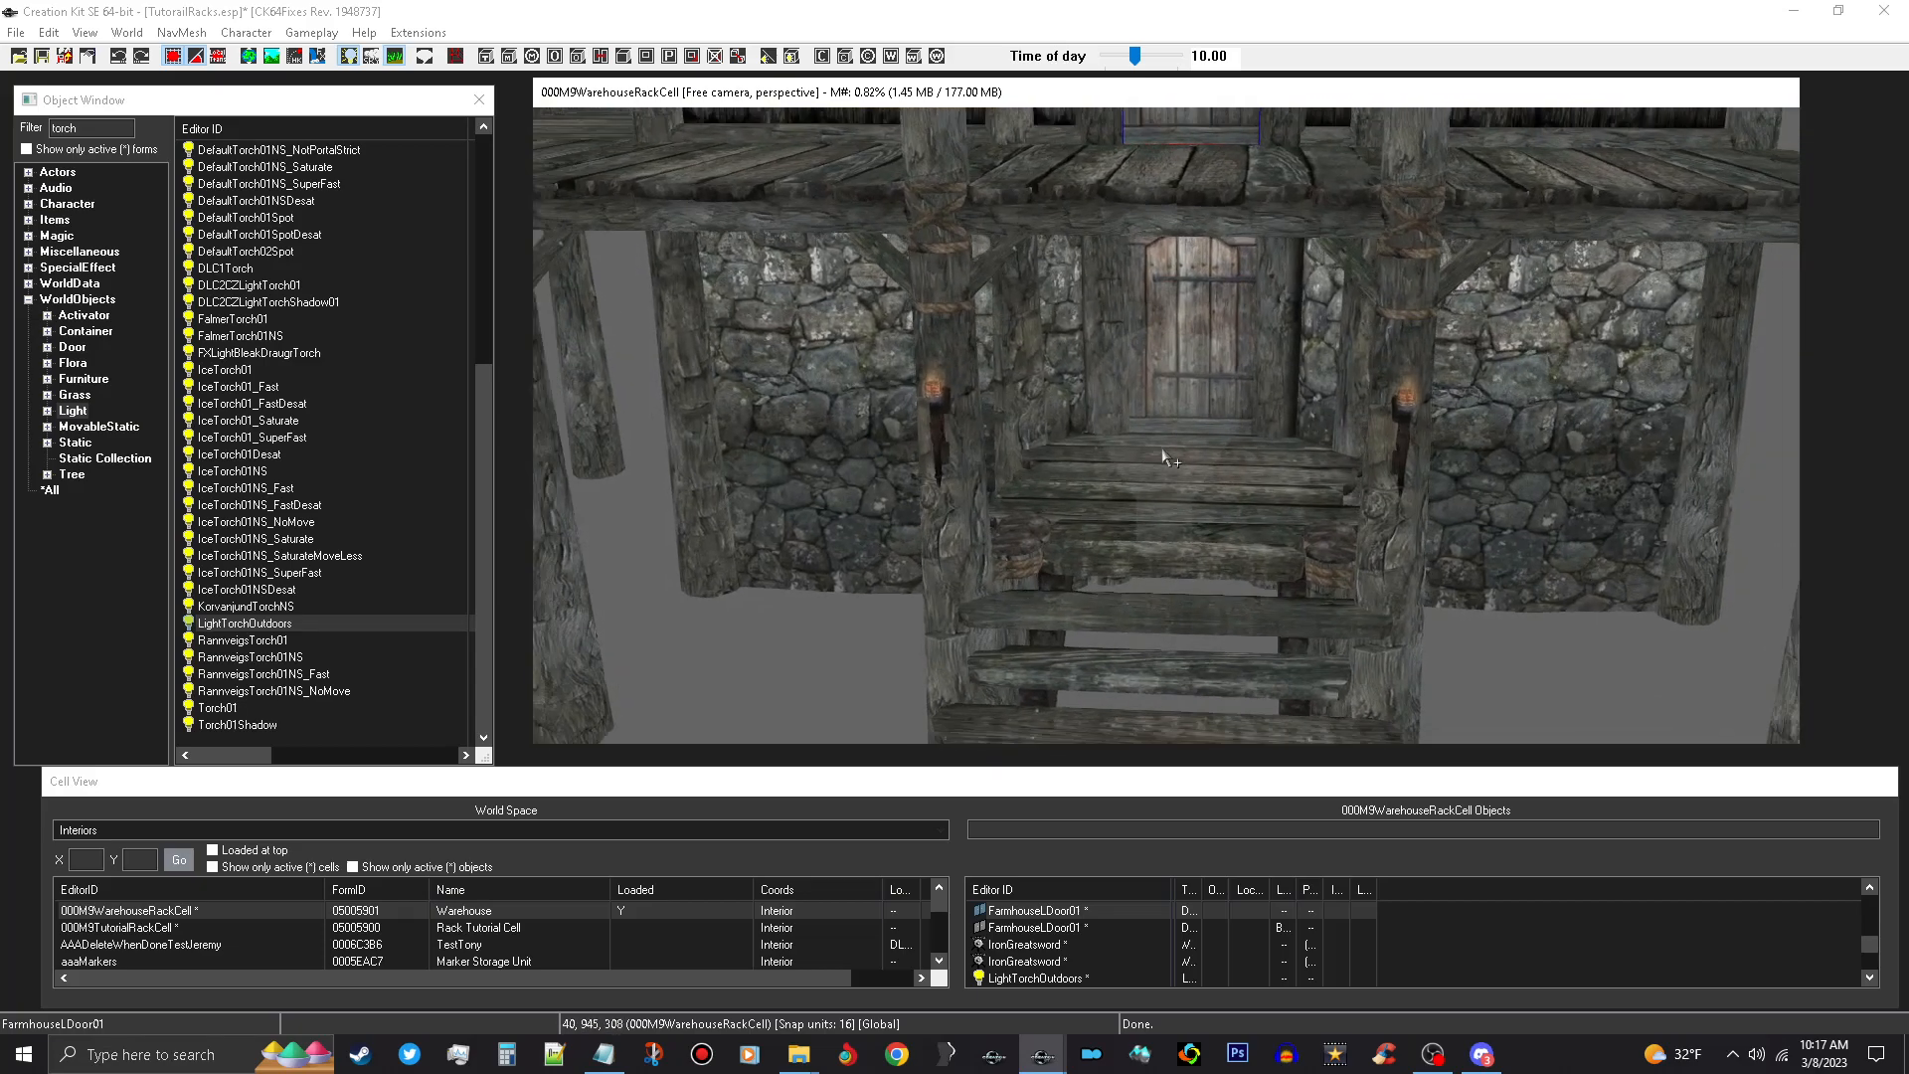
scroll(1162, 453, down, 5)
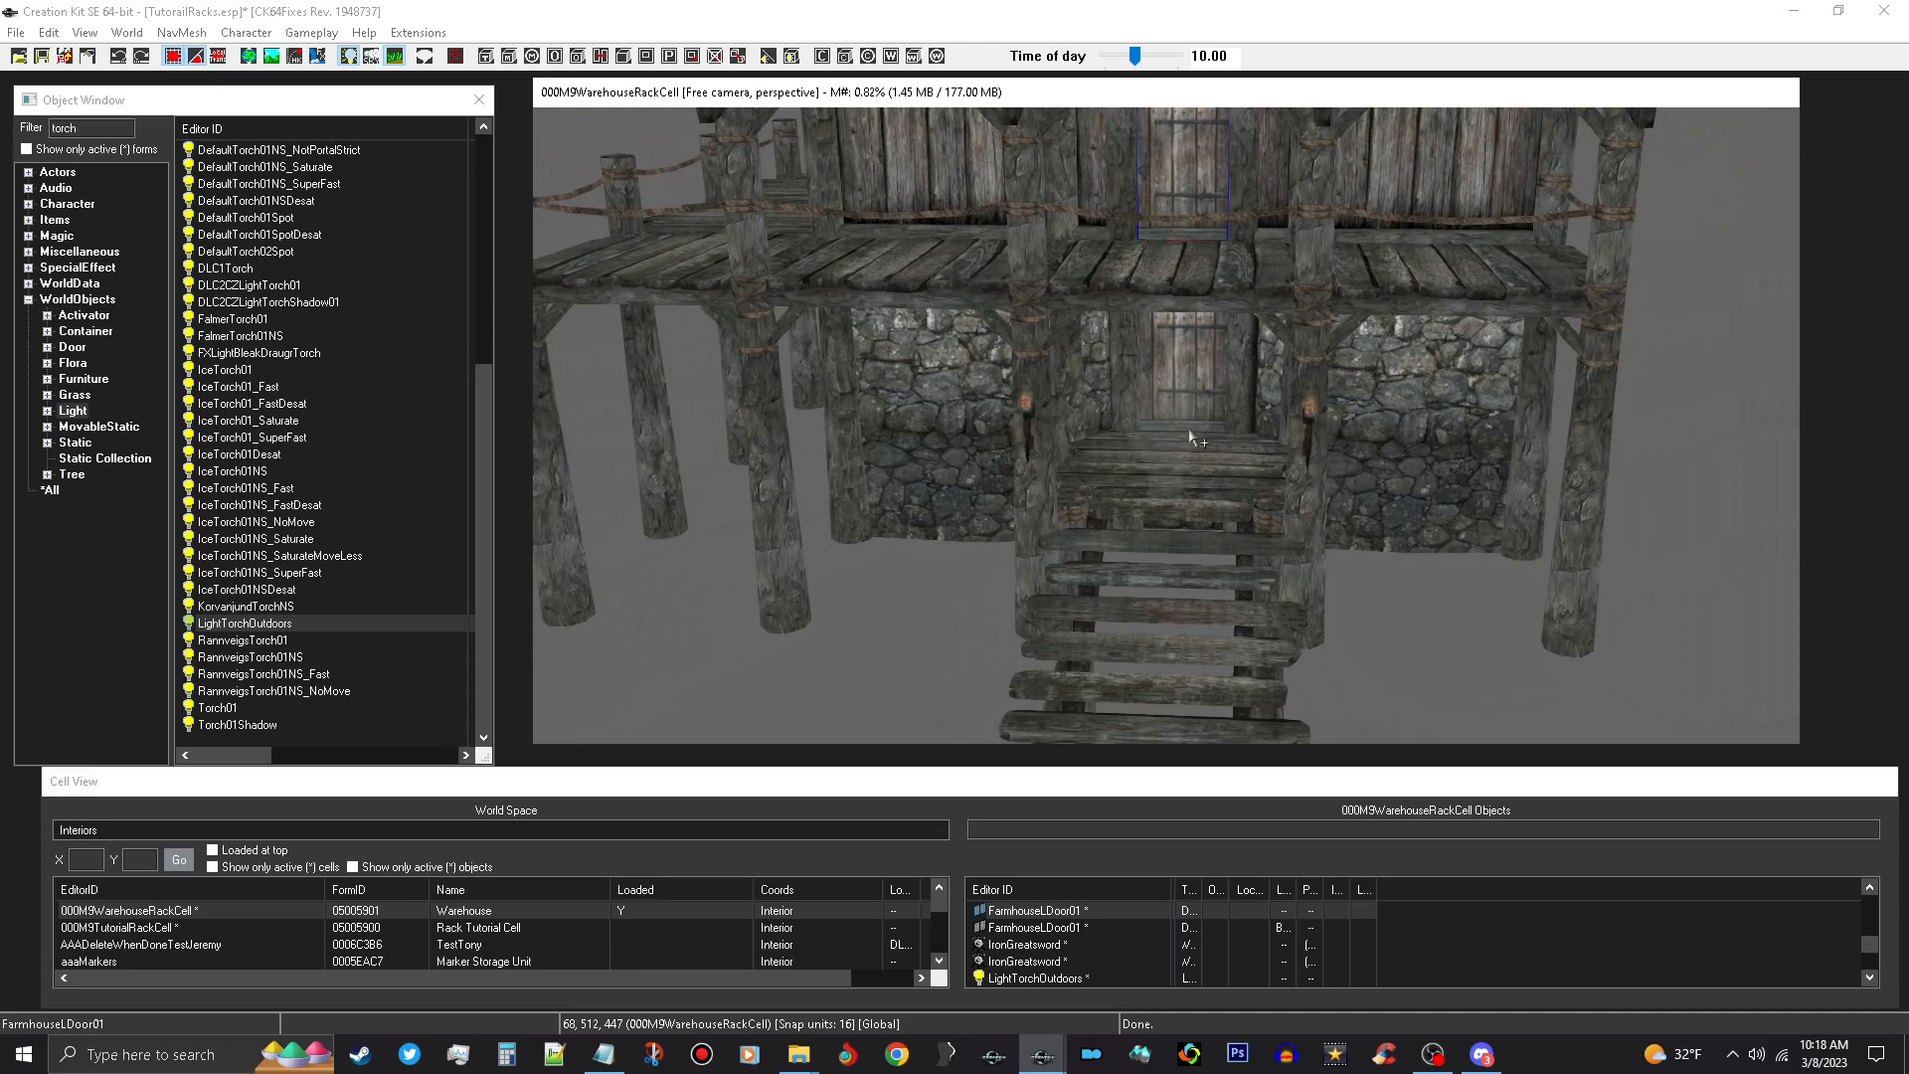
Select the lower farmhouse door under the balcony and nudge it slightly forward in its frame.
click(1185, 433)
shift+middle_drag(1185, 433, 1170, 422)
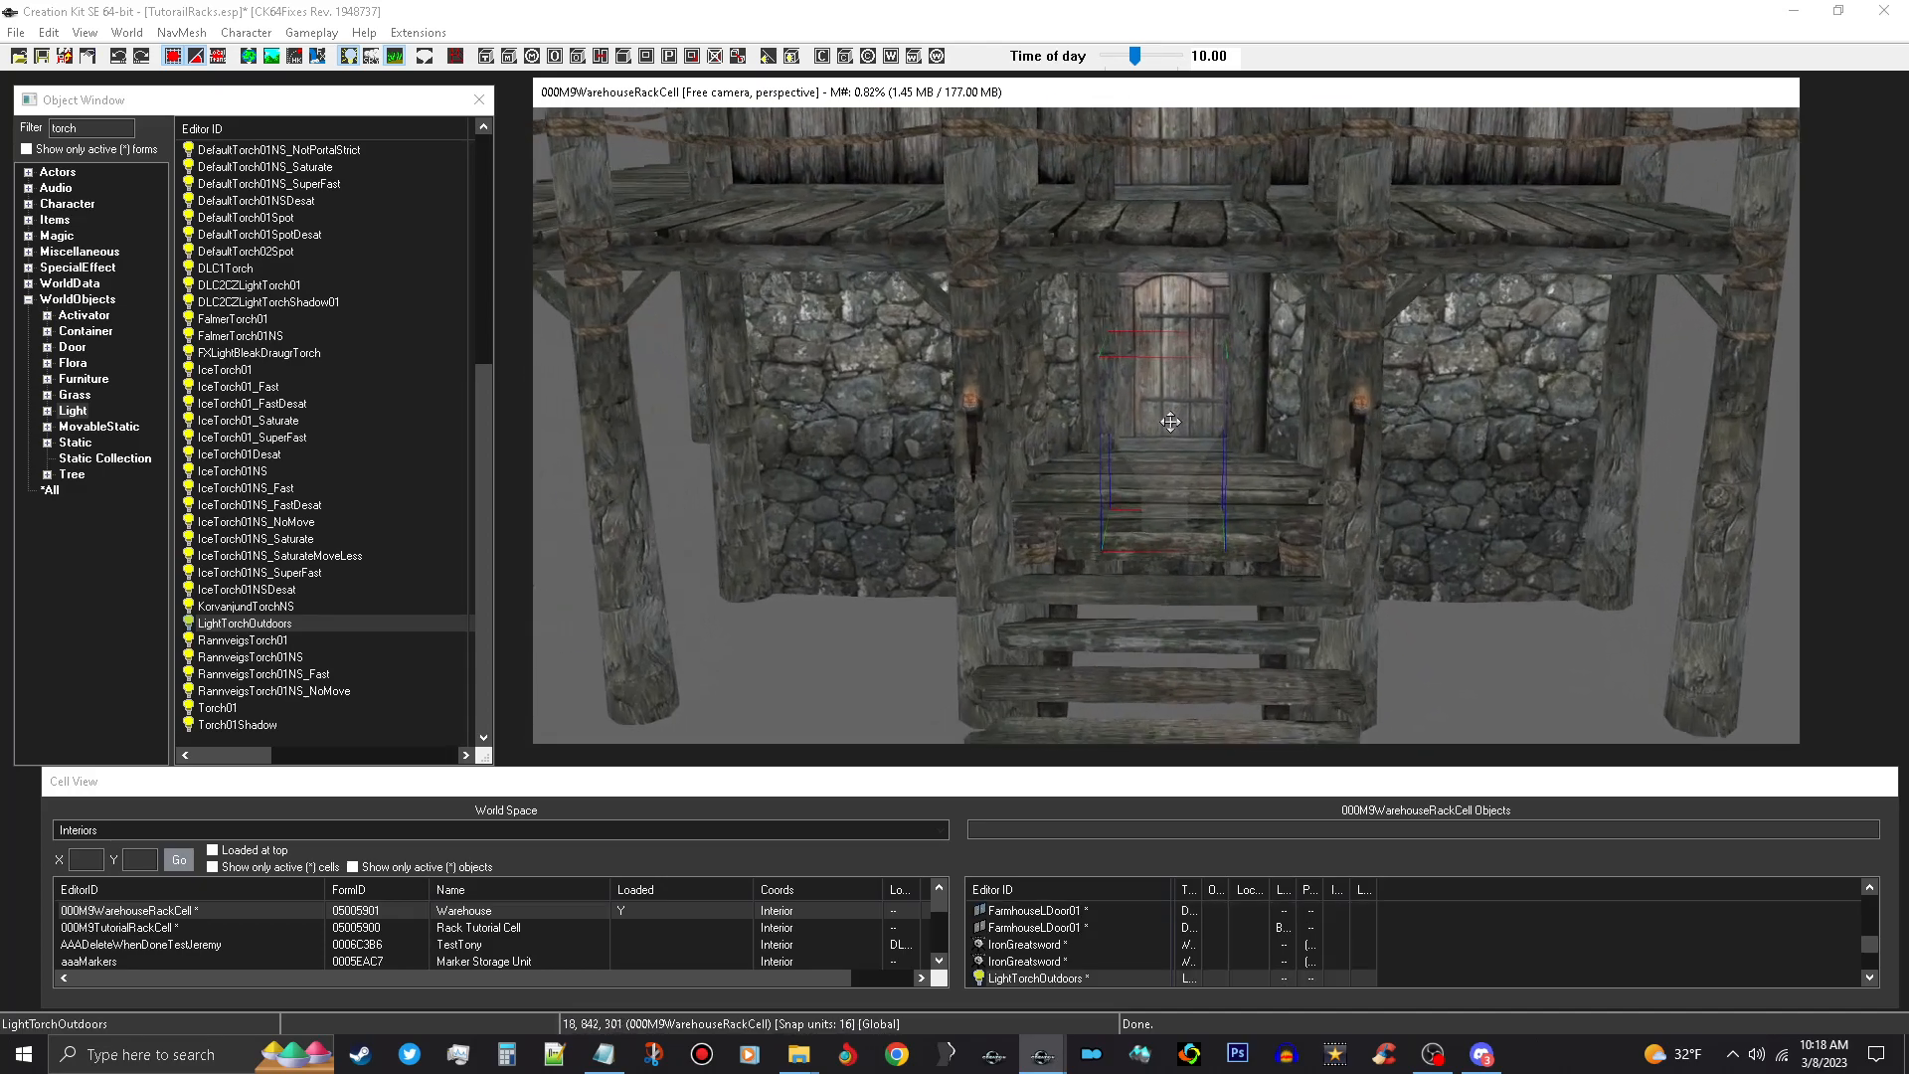
scroll(1170, 422, up, 5)
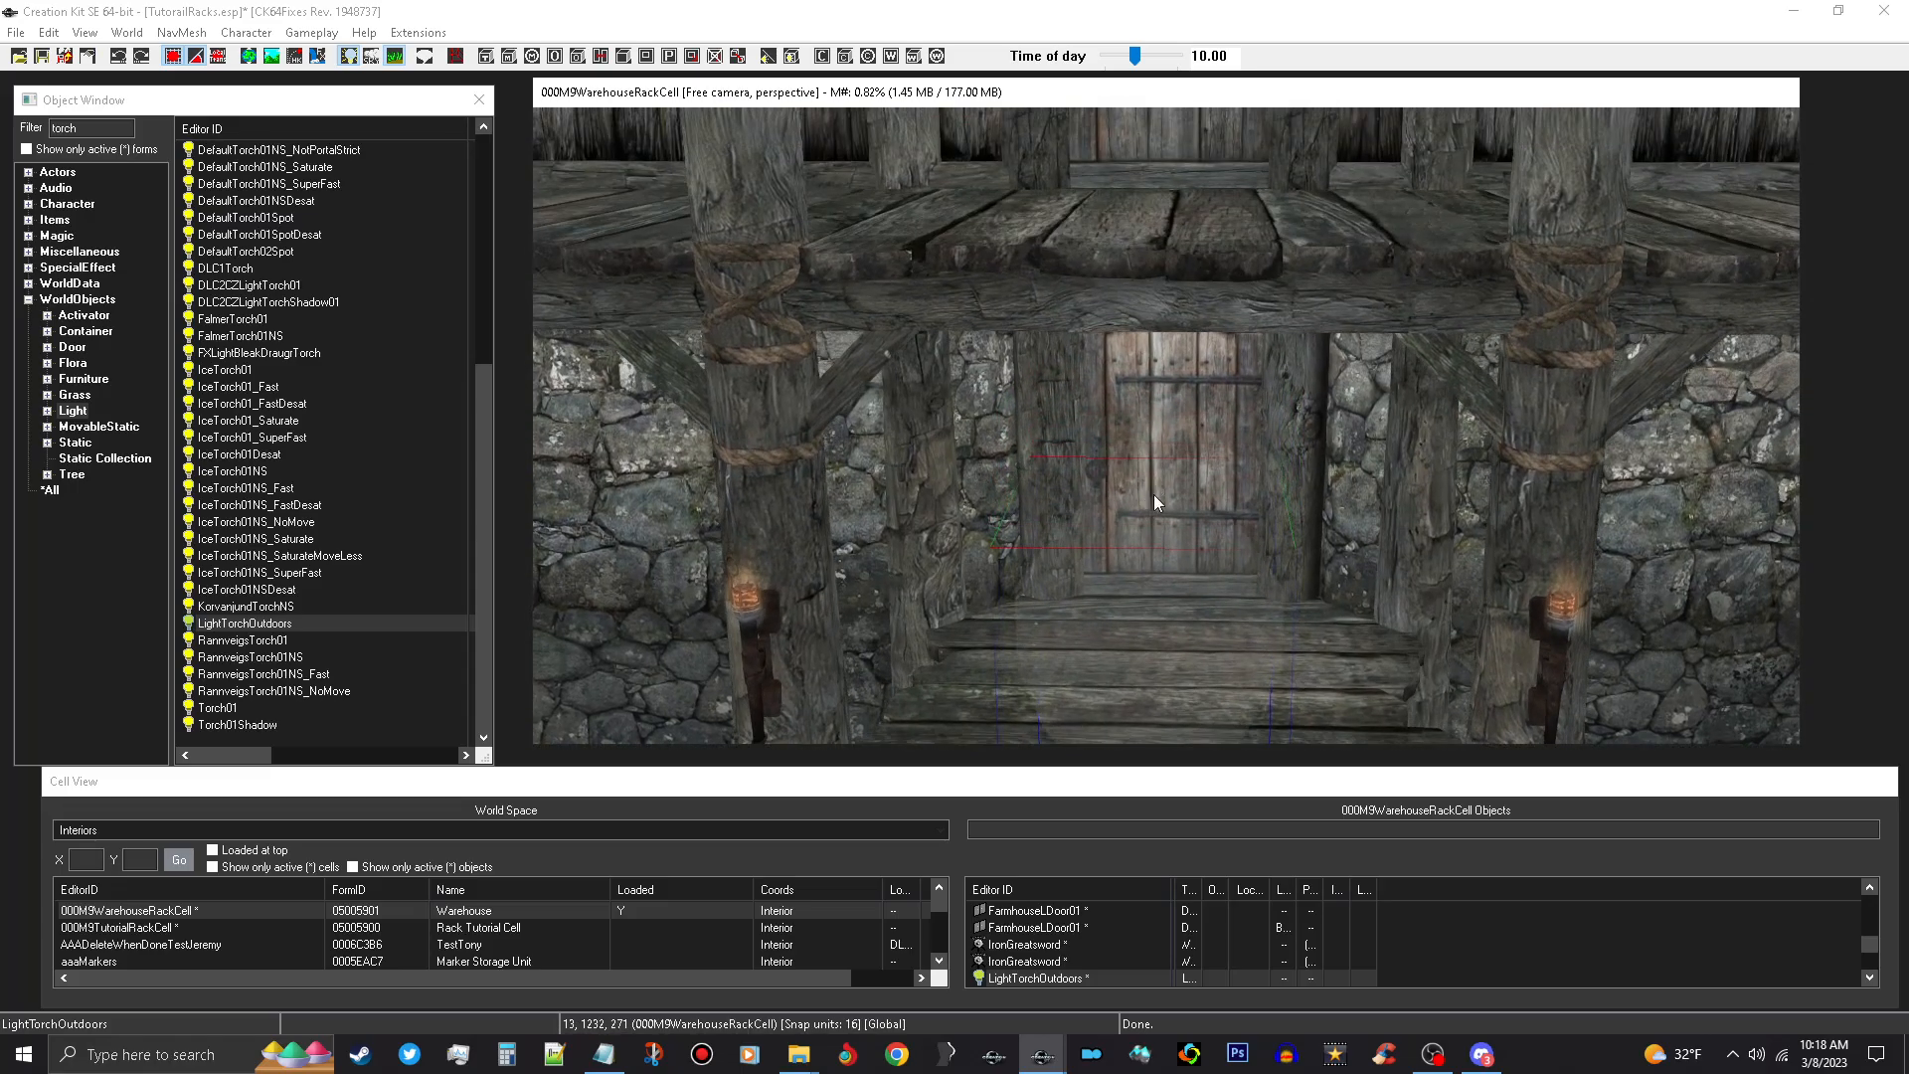
scroll(1153, 493, up, 5)
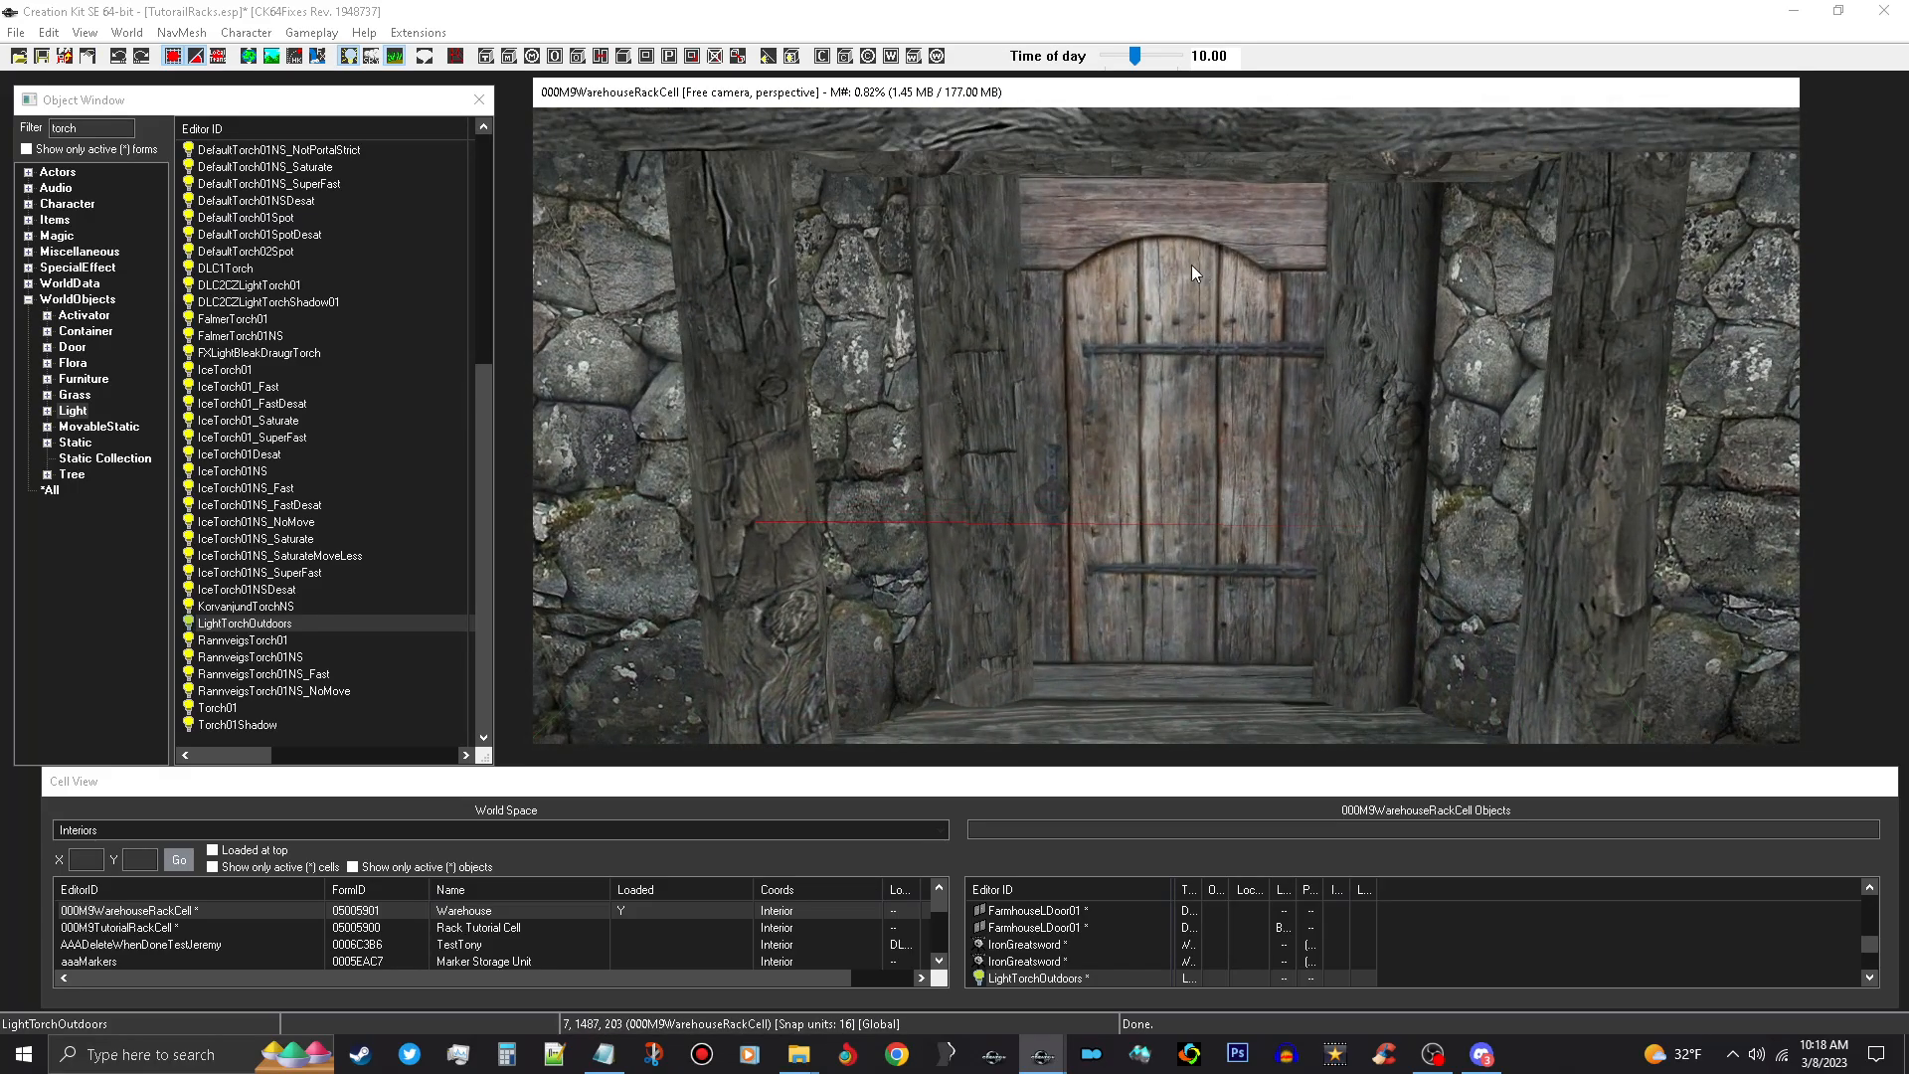
click(1192, 266)
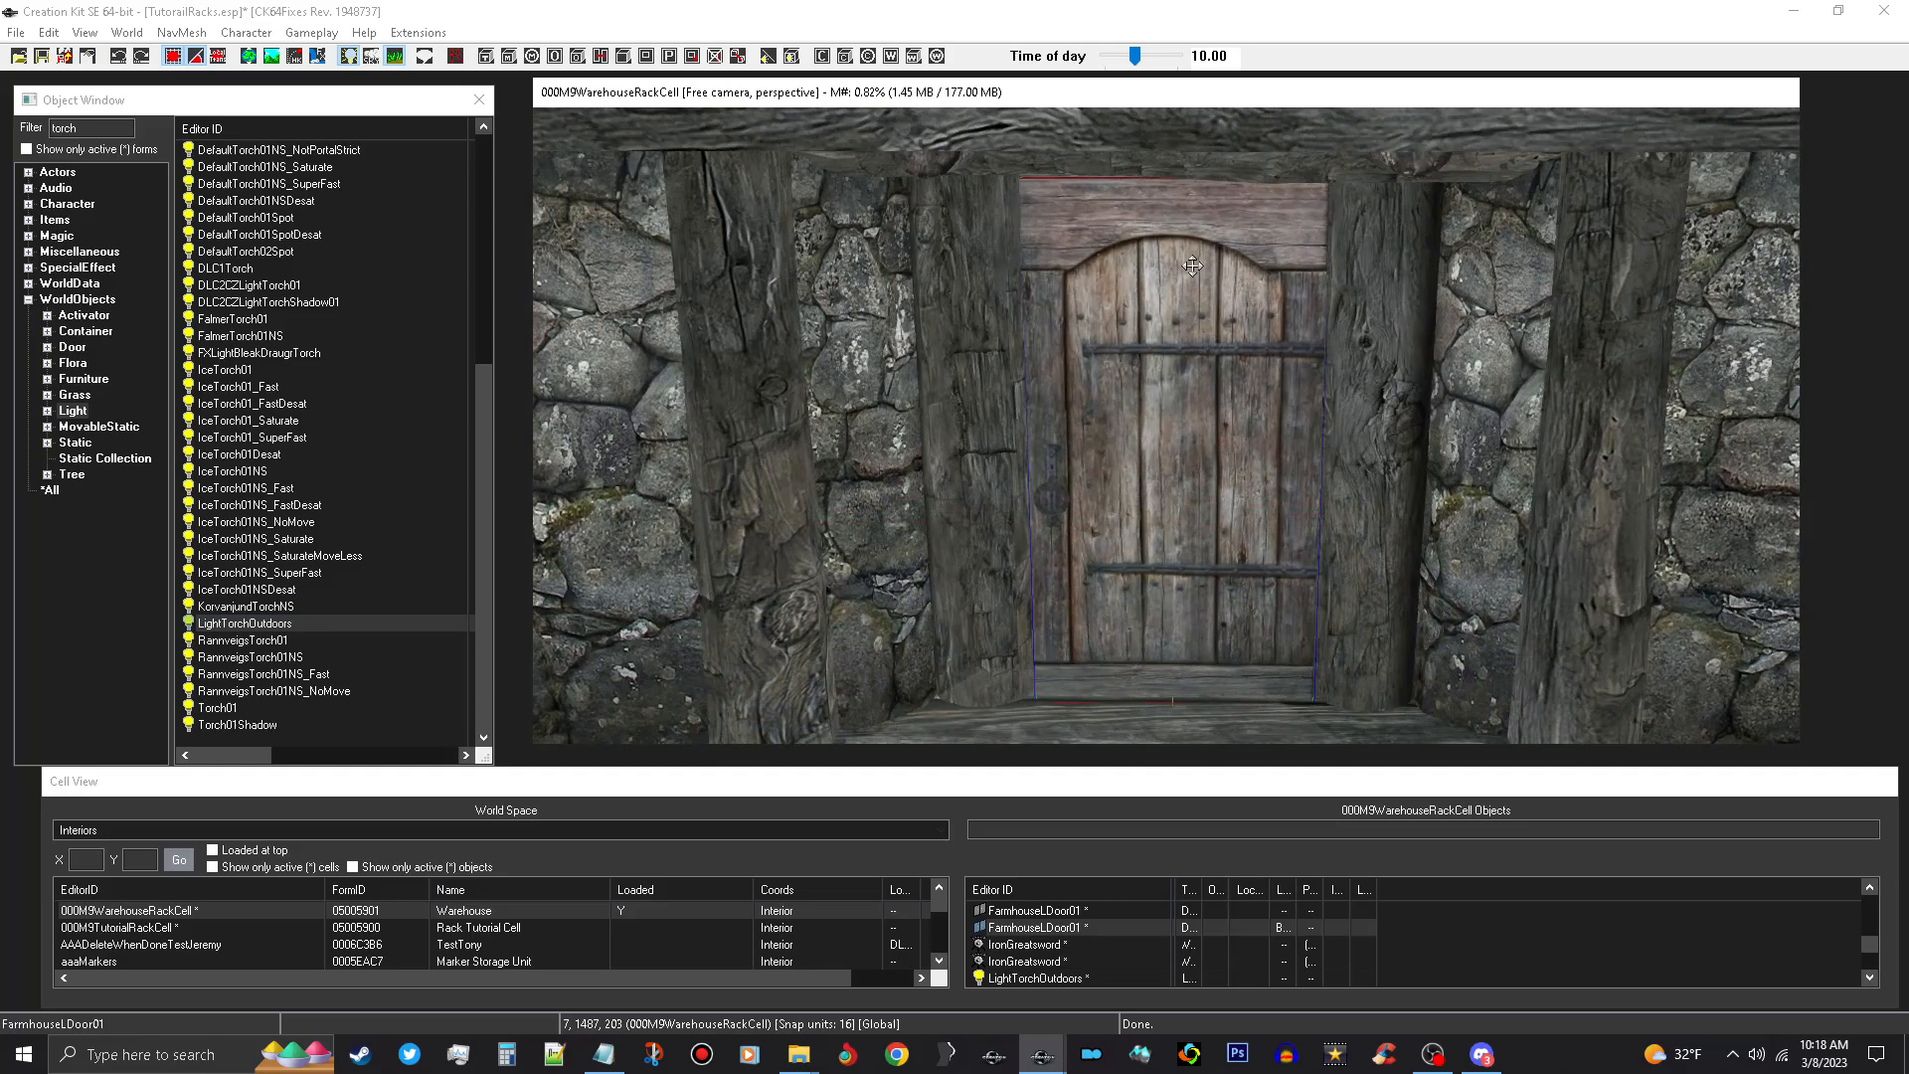
drag(1200, 270, 1208, 270)
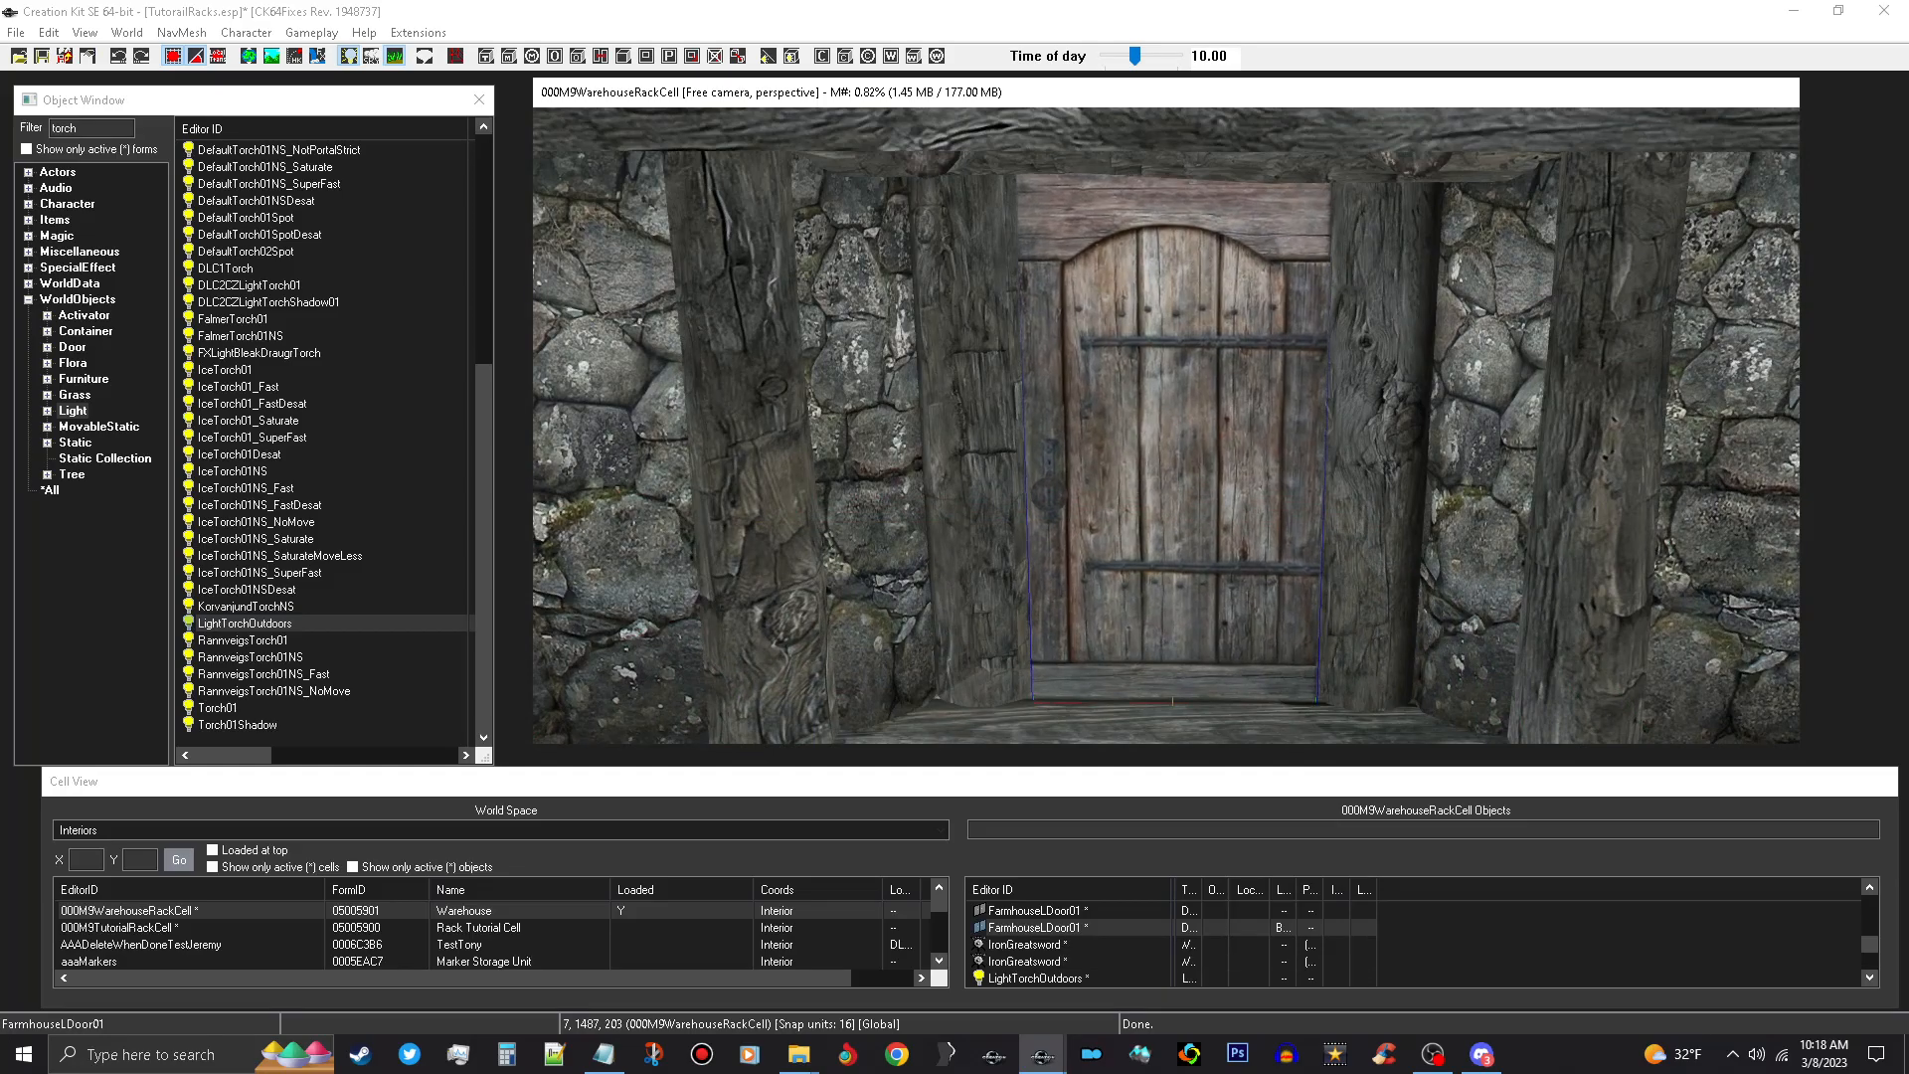
Nudge the upper farmhouse door on the balcony slightly in its frame, and check both entrances.
middle_drag(1206, 225, 1204, 374)
click(1215, 366)
drag(1225, 366, 1237, 366)
middle_drag(1278, 395, 1273, 318)
mouse_move(1297, 526)
middle_down()
mouse_move(1300, 455)
mouse_move(1313, 503)
middle_up()
scroll(1272, 477, down, 5)
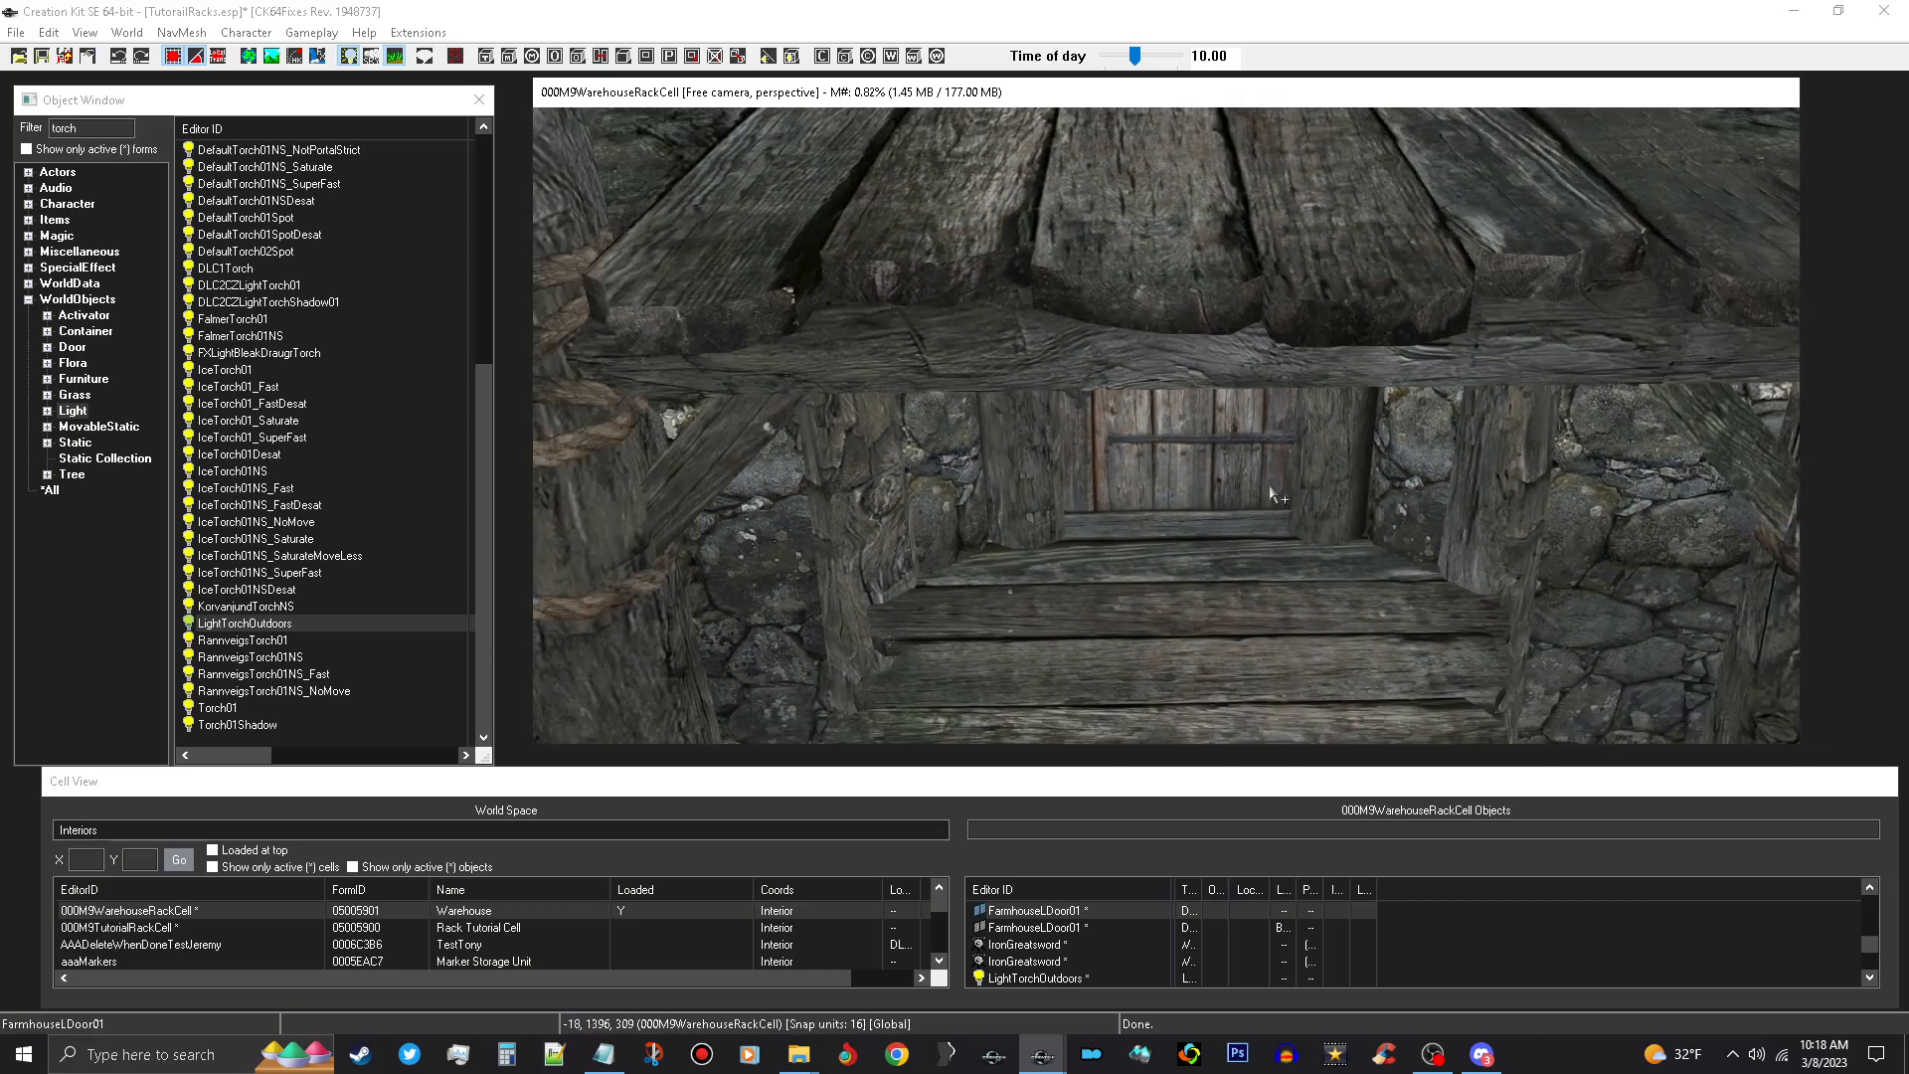
middle_drag(1281, 633, 1287, 583)
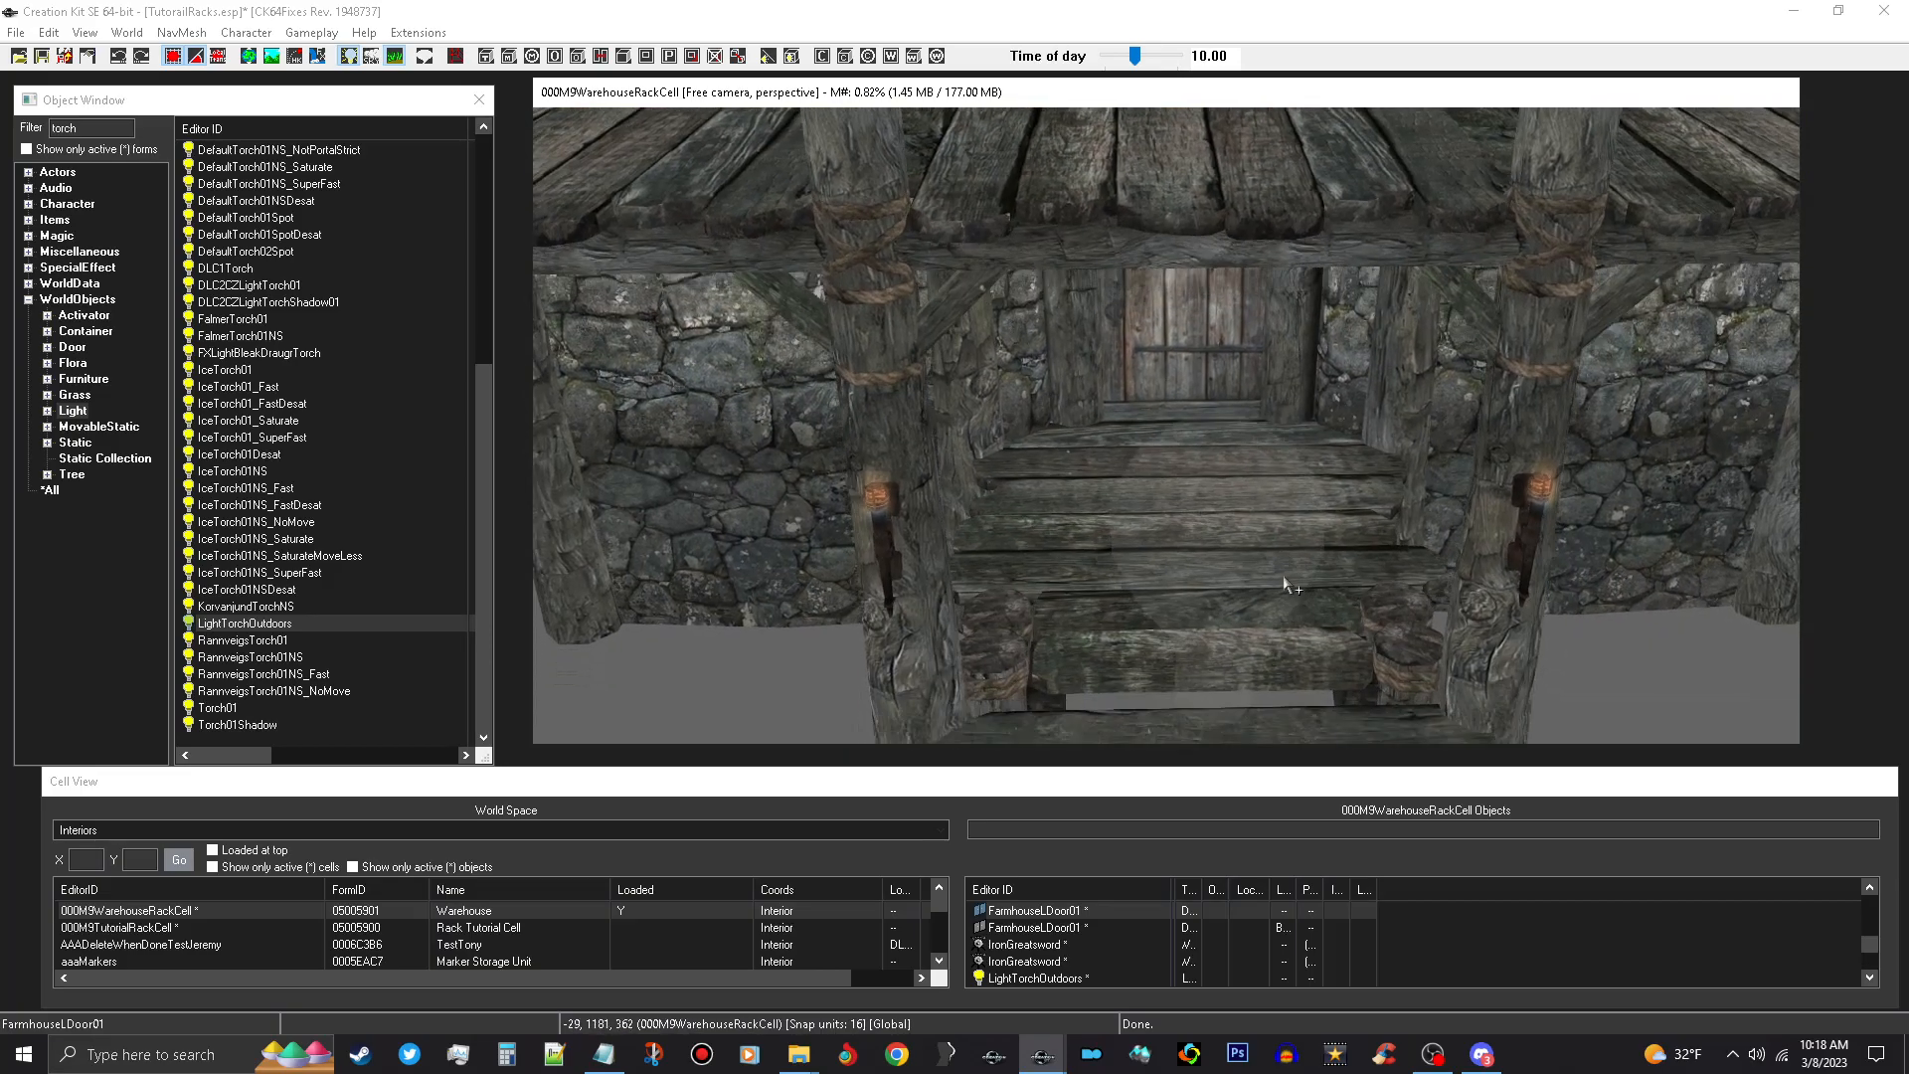
scroll(1290, 447, down, 3)
Filter the statics for "common" and place a CommonTableRound01 in the balcony corner near the wall.
middle_drag(1308, 336, 1057, 503)
scroll(1201, 414, up, 3)
scroll(1201, 414, up, 4)
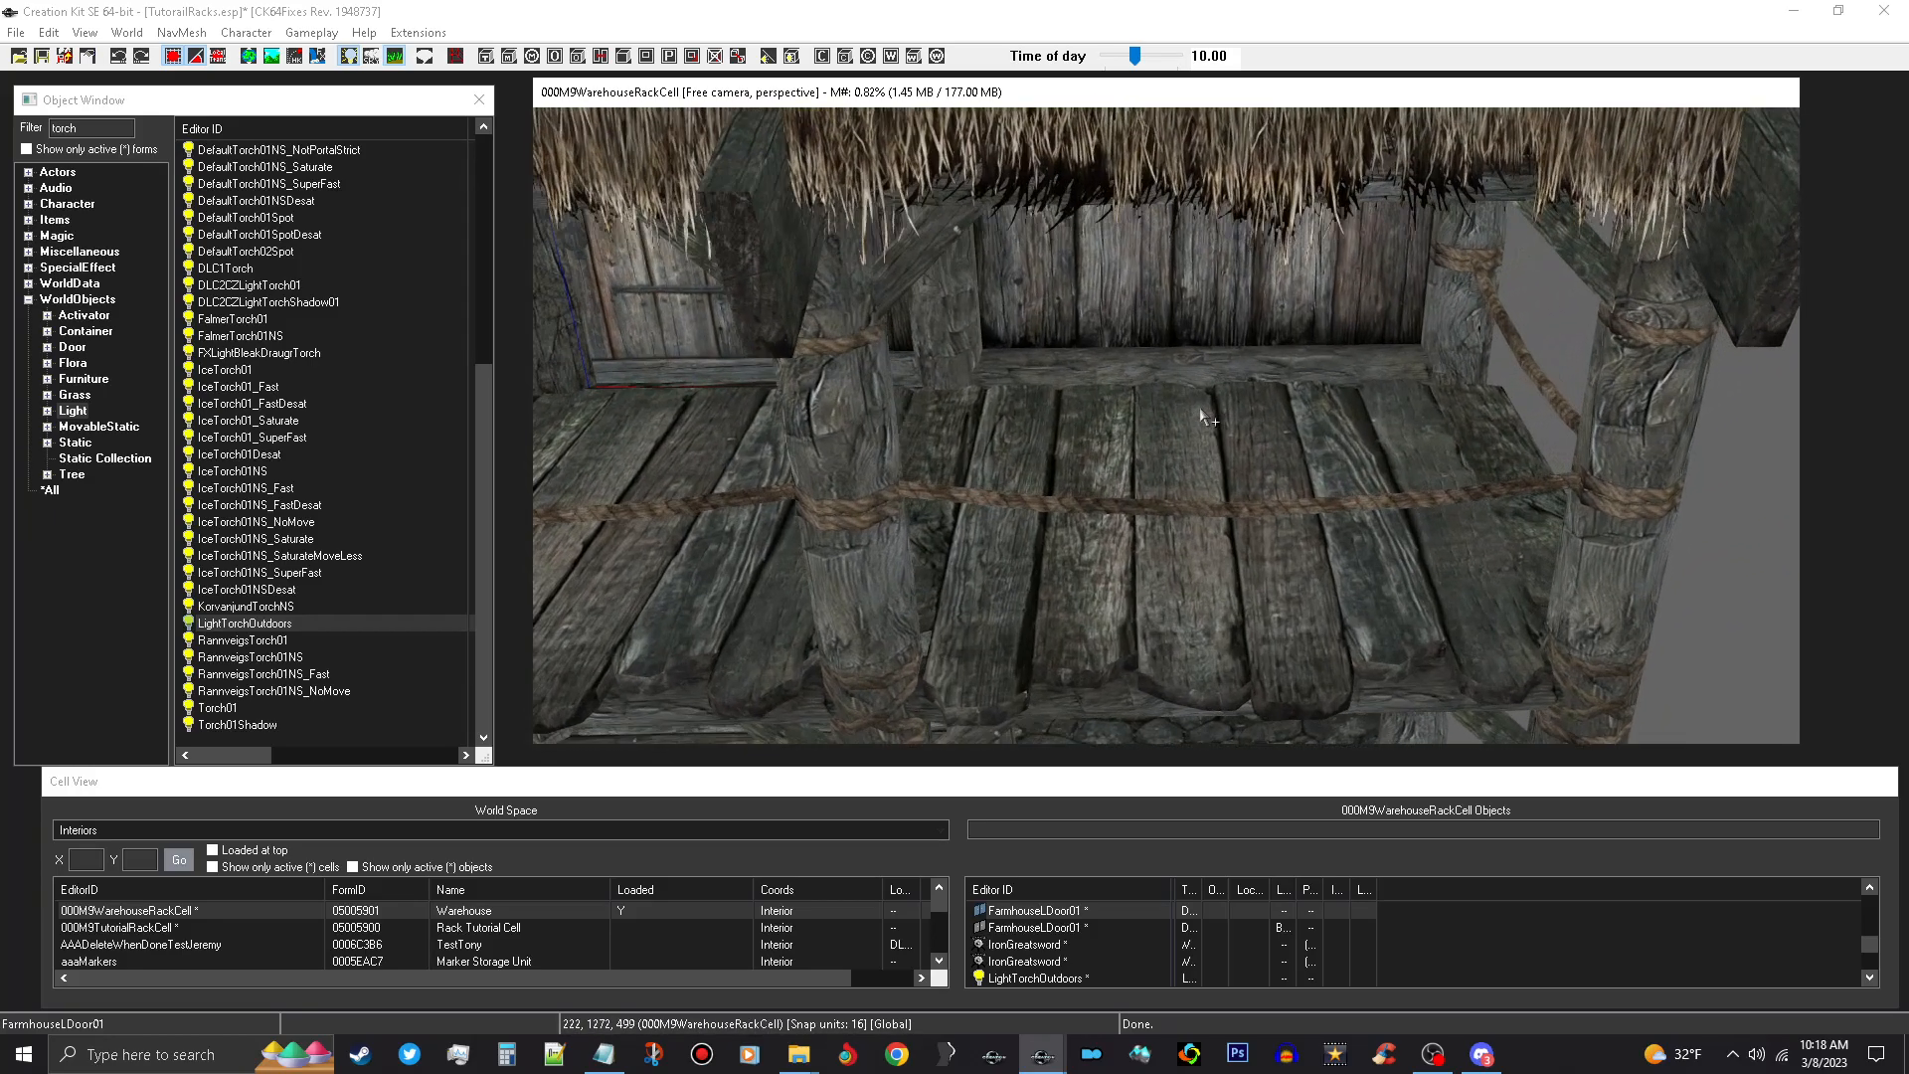
click(76, 443)
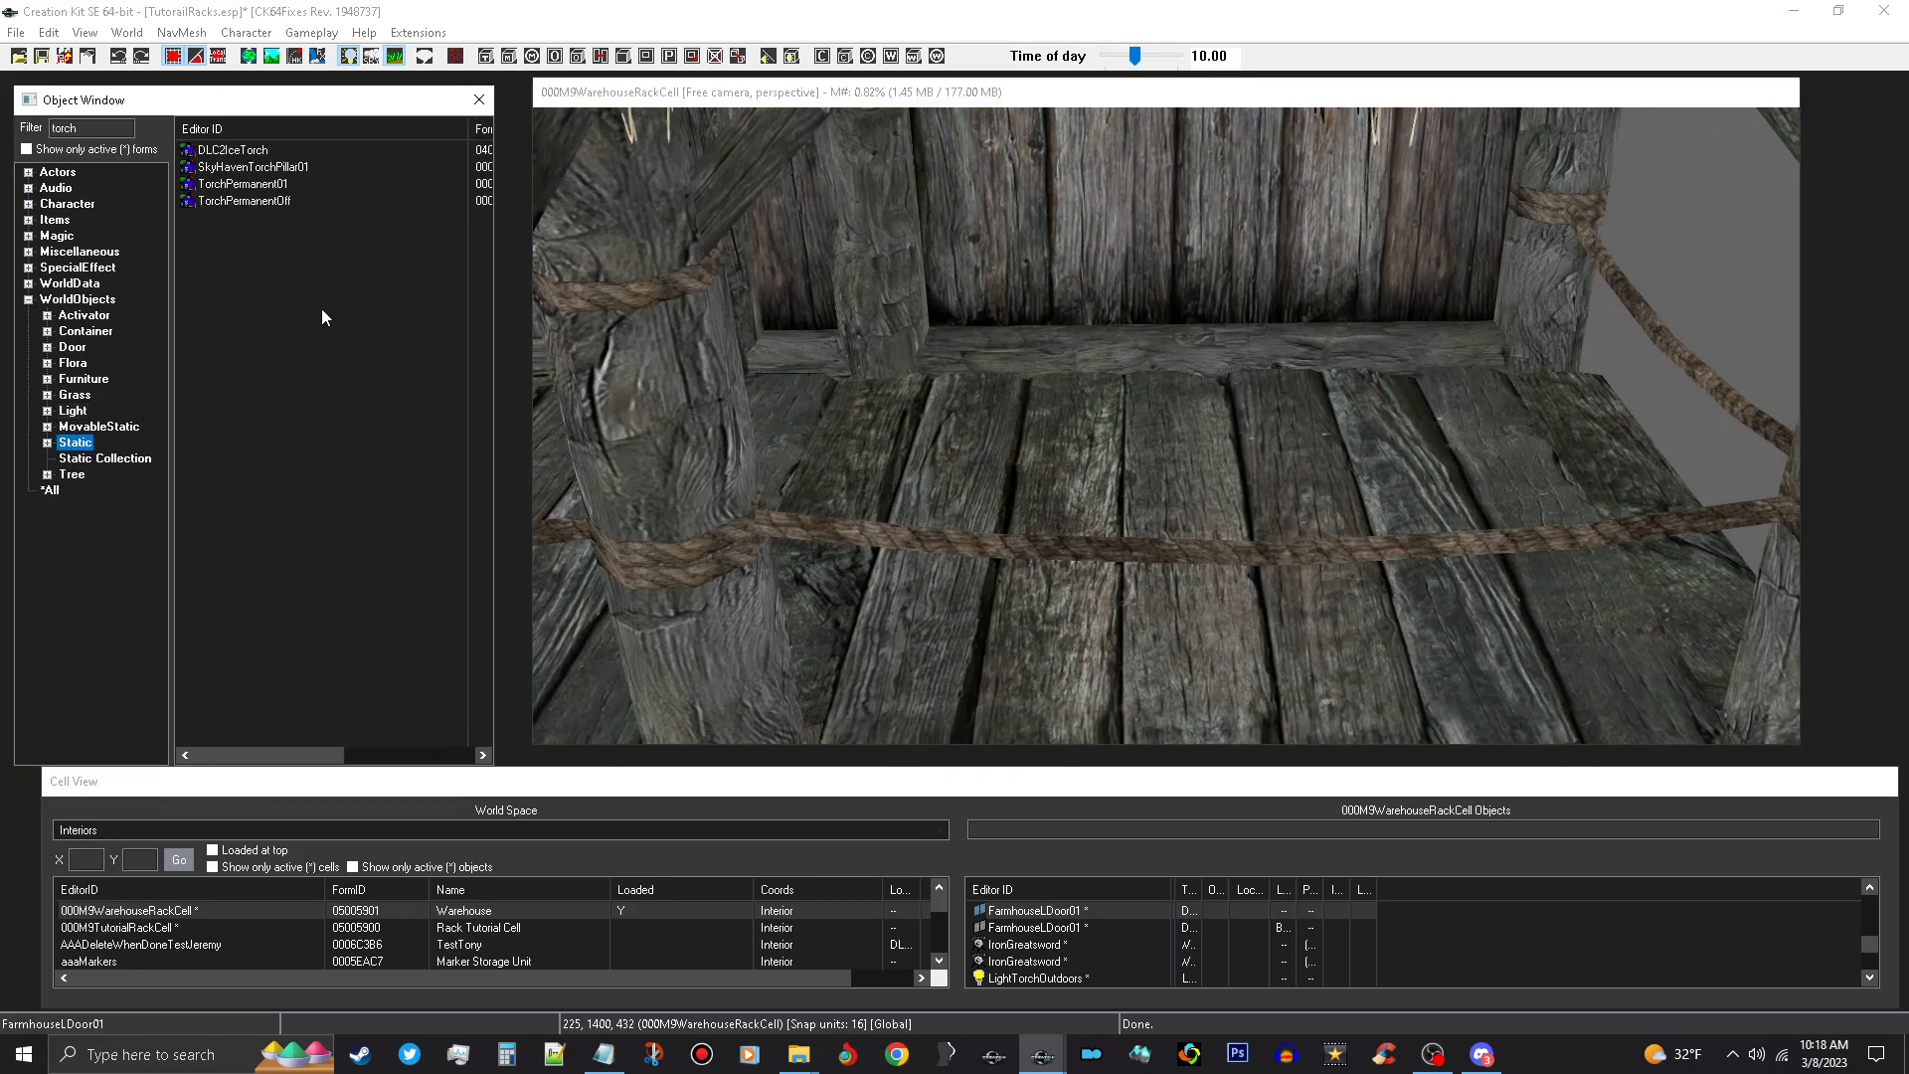
drag(92, 126, 3, 126)
text(common)
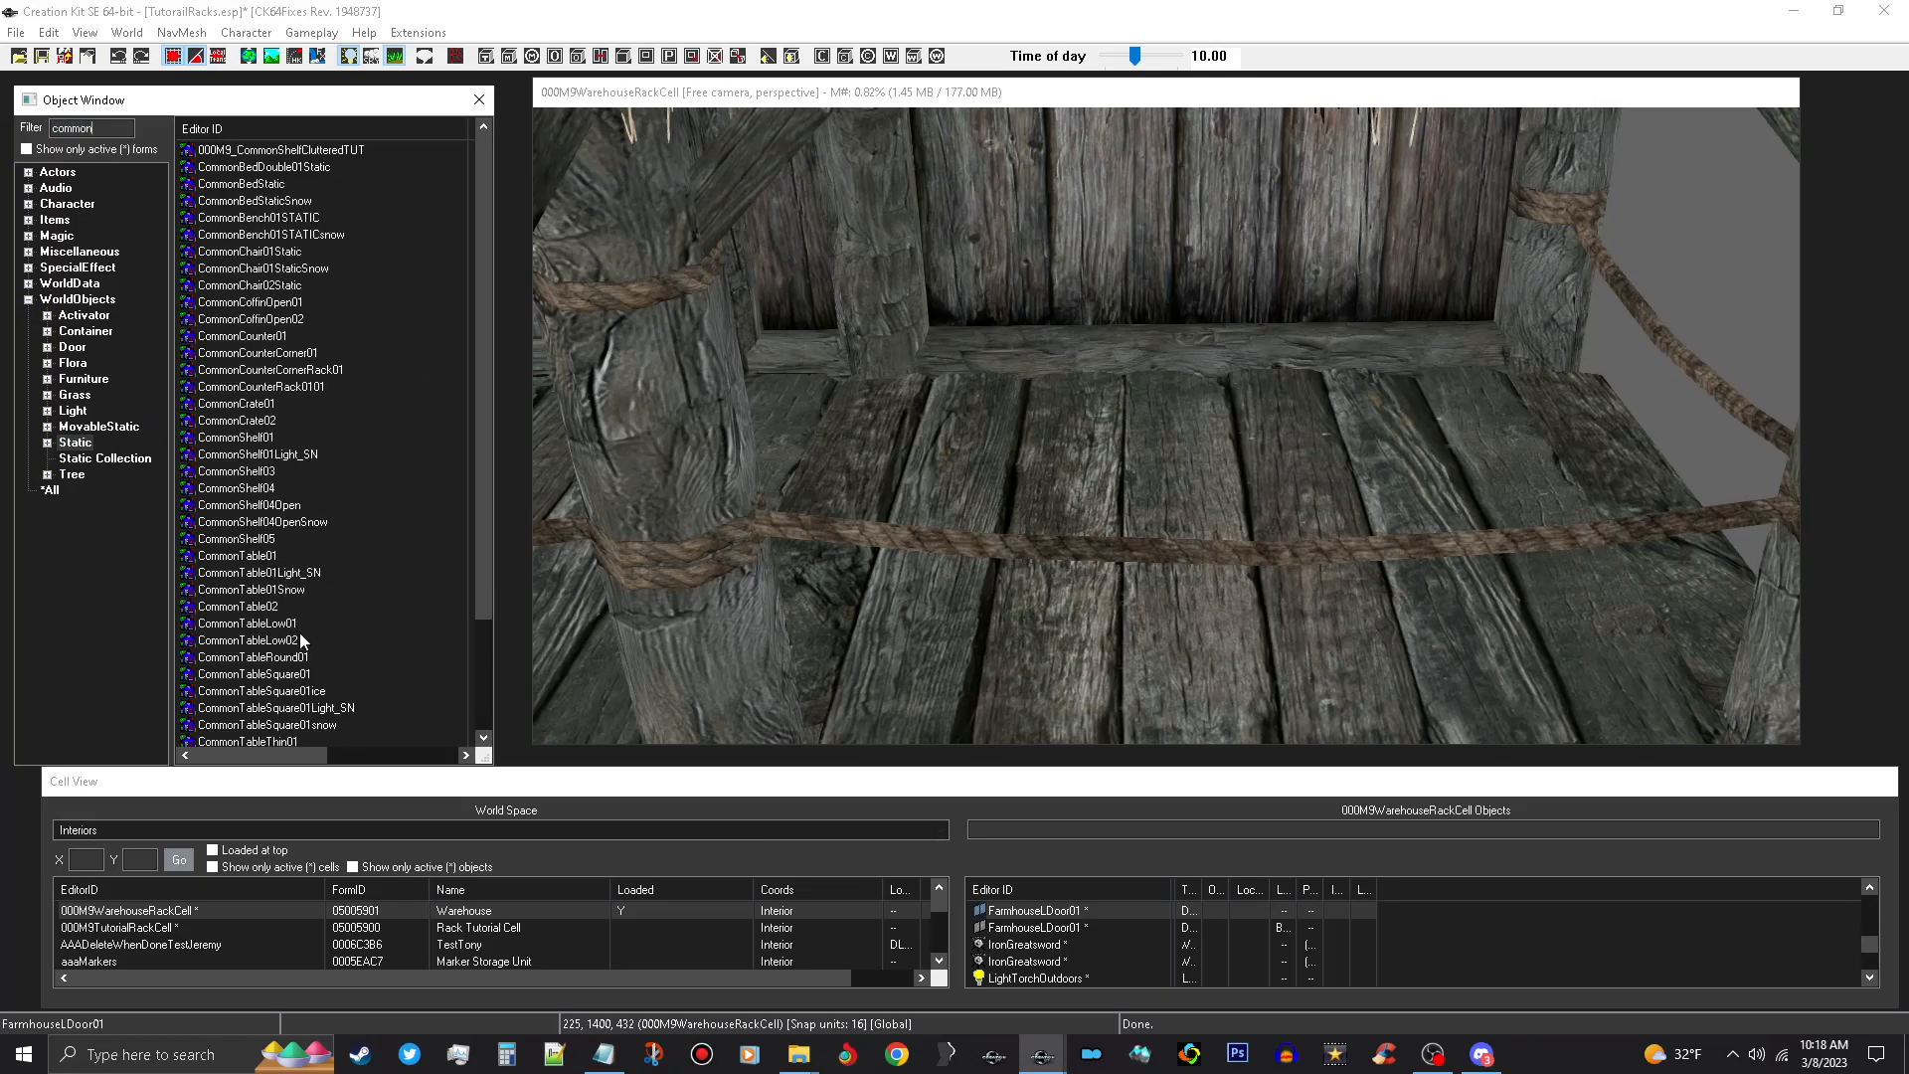
drag(298, 658, 1060, 521)
drag(1352, 482, 1404, 425)
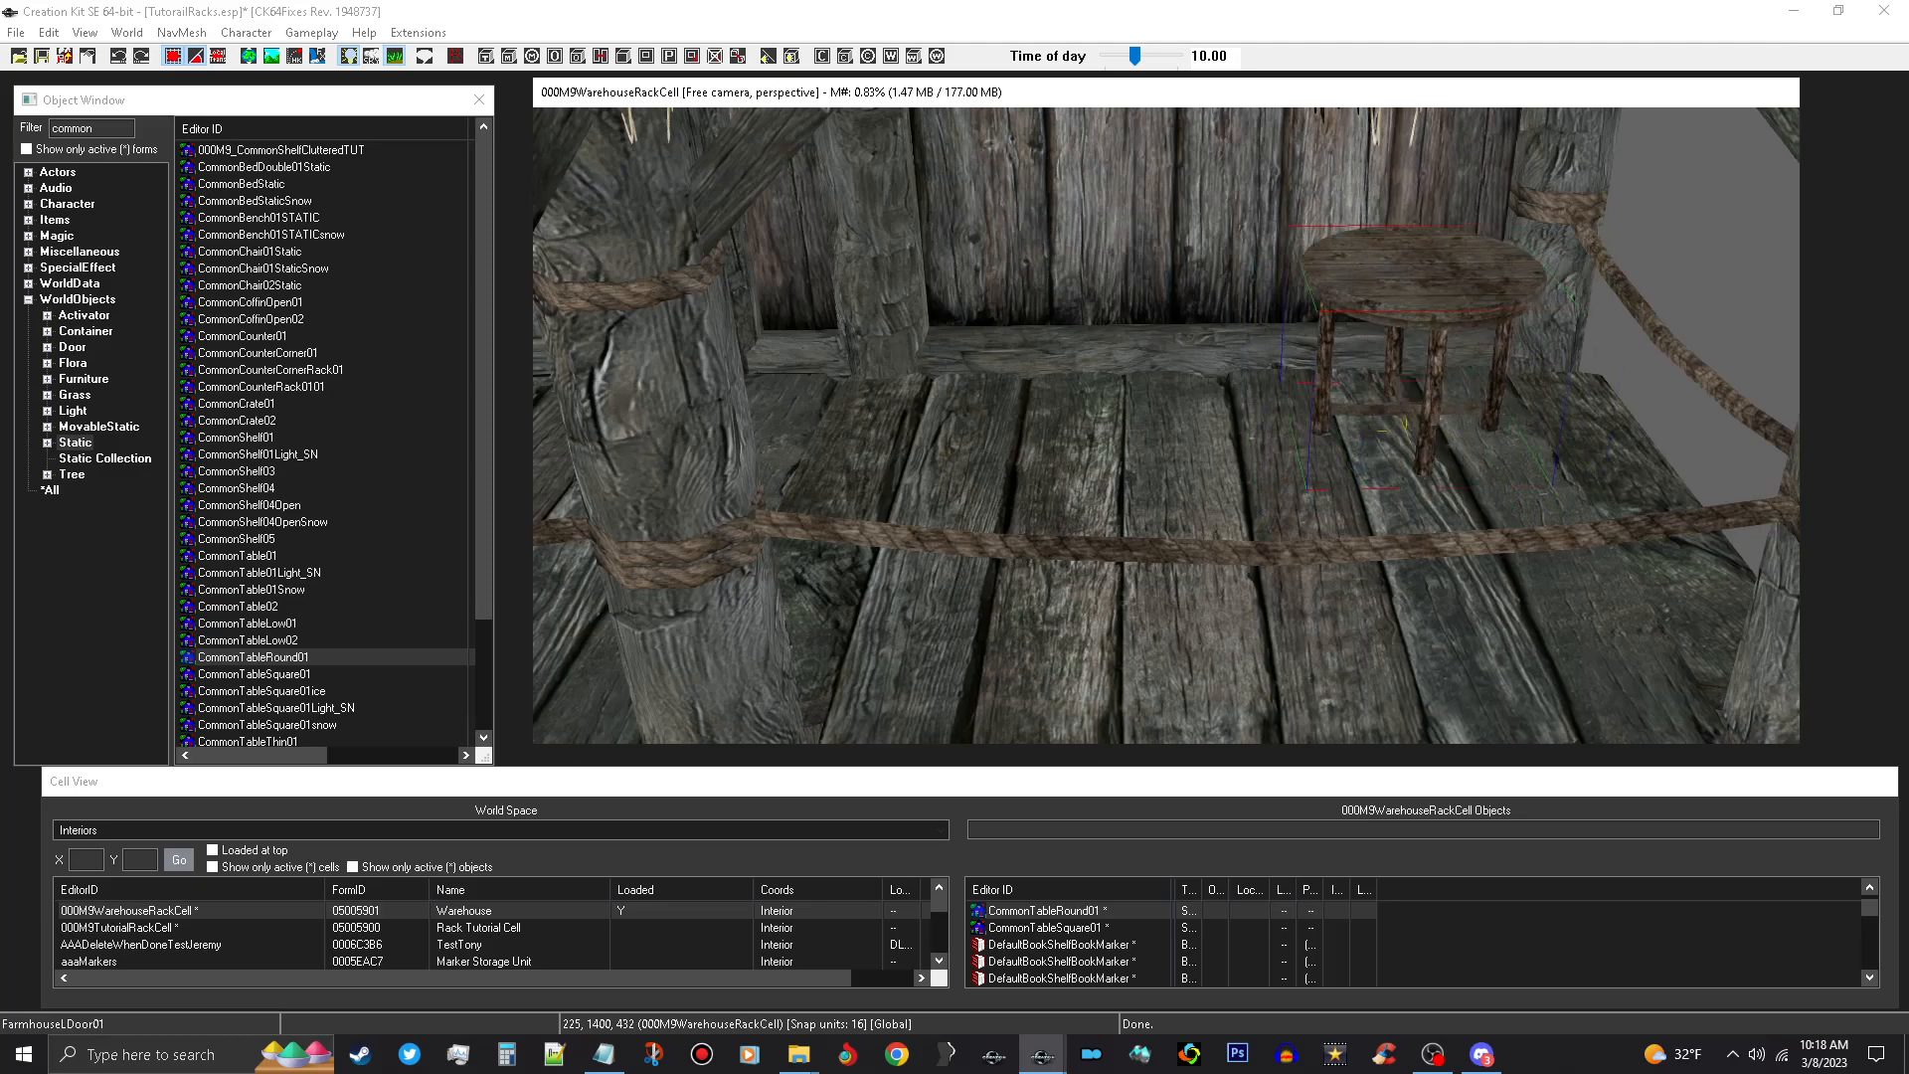
Place a CommonChair01F furniture piece beside the round table, turned away from the wall and pushed back against it.
click(99, 380)
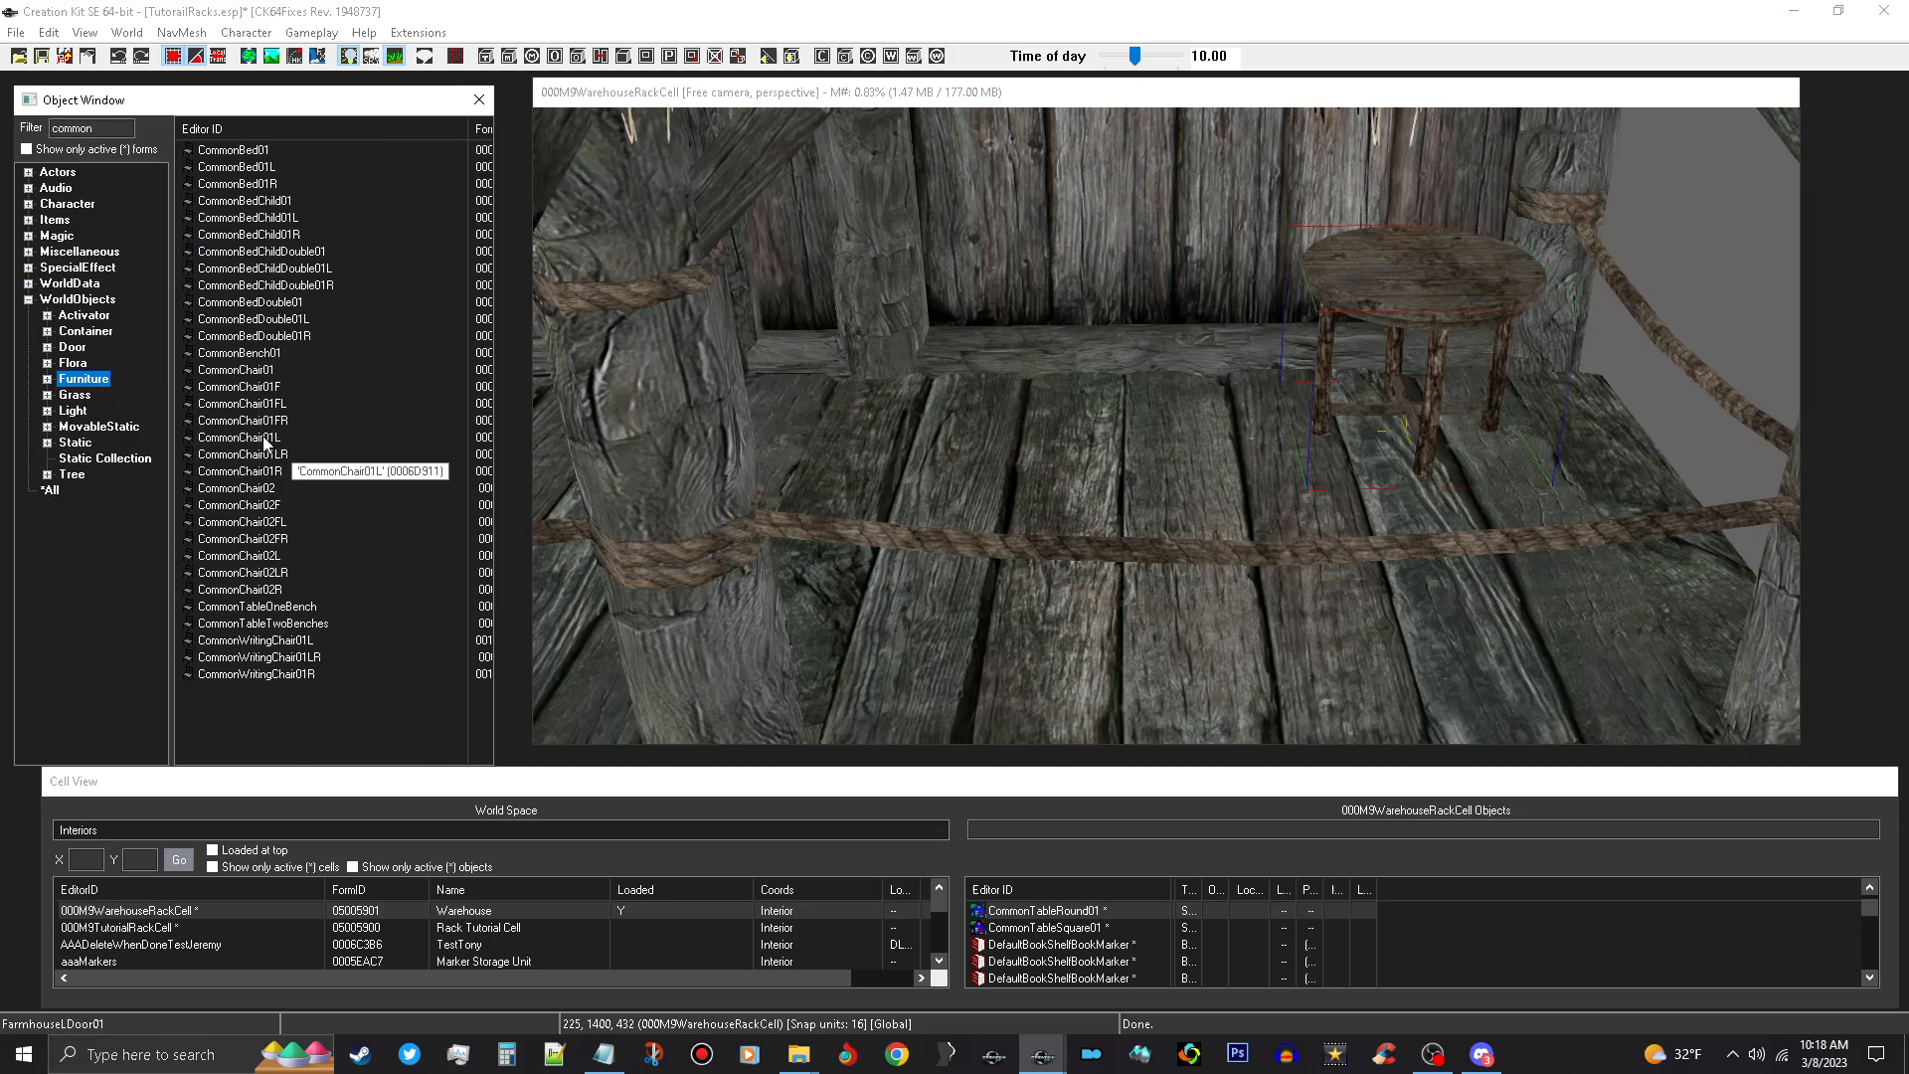
drag(274, 395, 1184, 457)
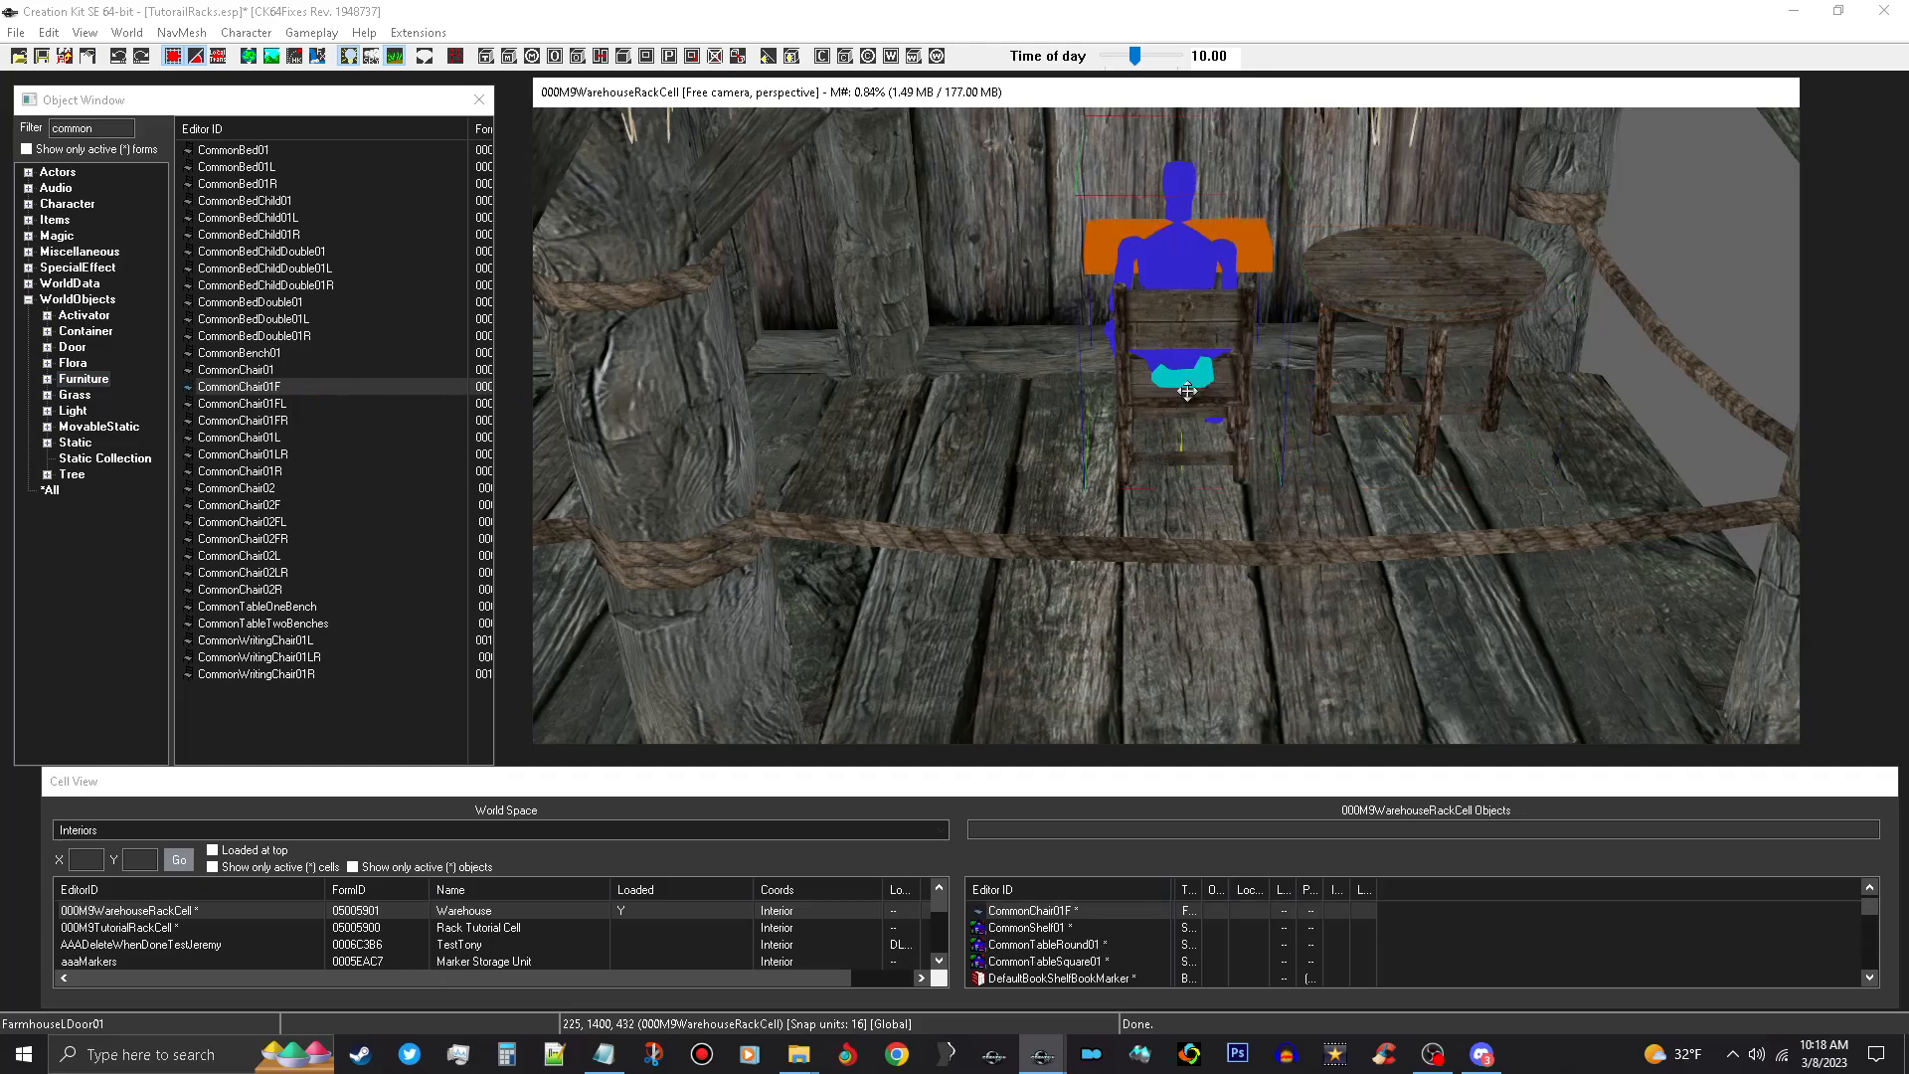
right_drag(1253, 348, 1183, 355)
drag(1189, 342, 1234, 297)
scroll(1203, 360, up, 3)
shift+middle_drag(1203, 360, 1363, 400)
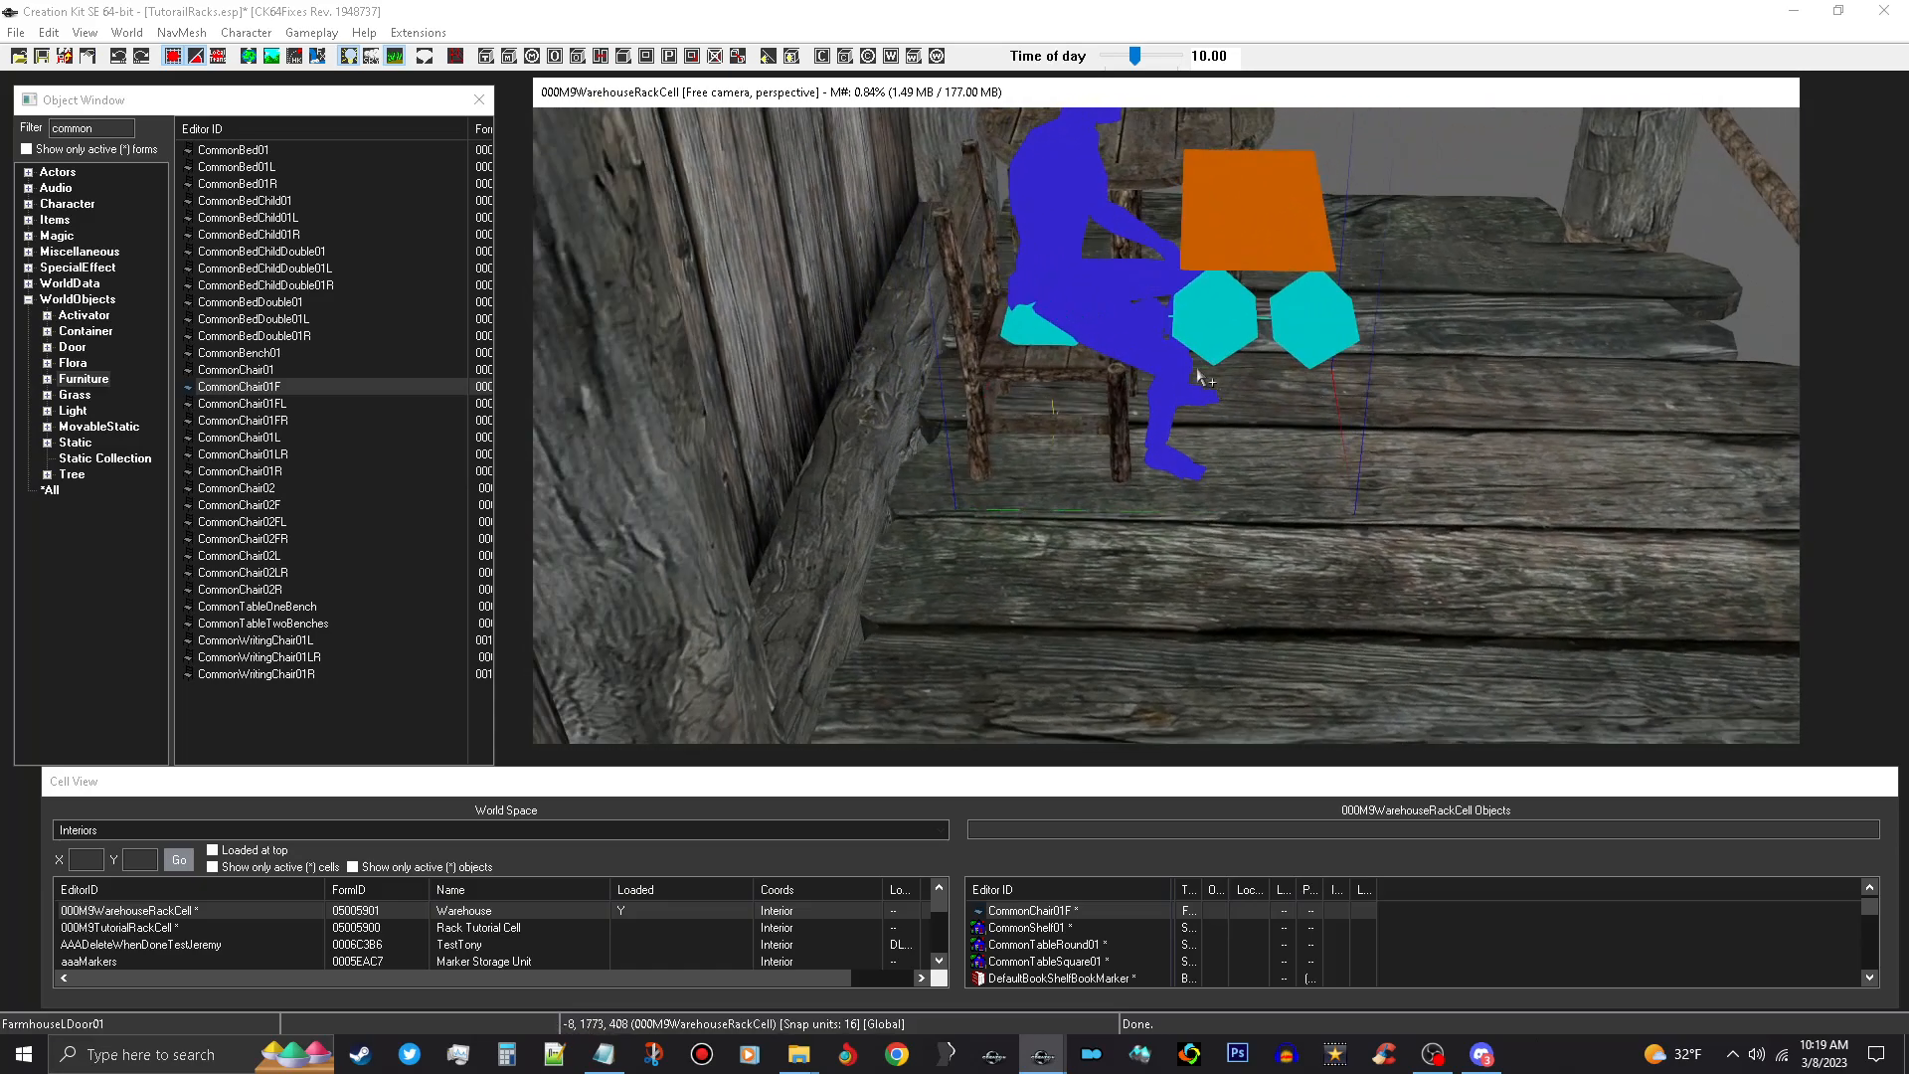
drag(1086, 329, 1018, 329)
shift+middle_drag(1087, 293, 986, 328)
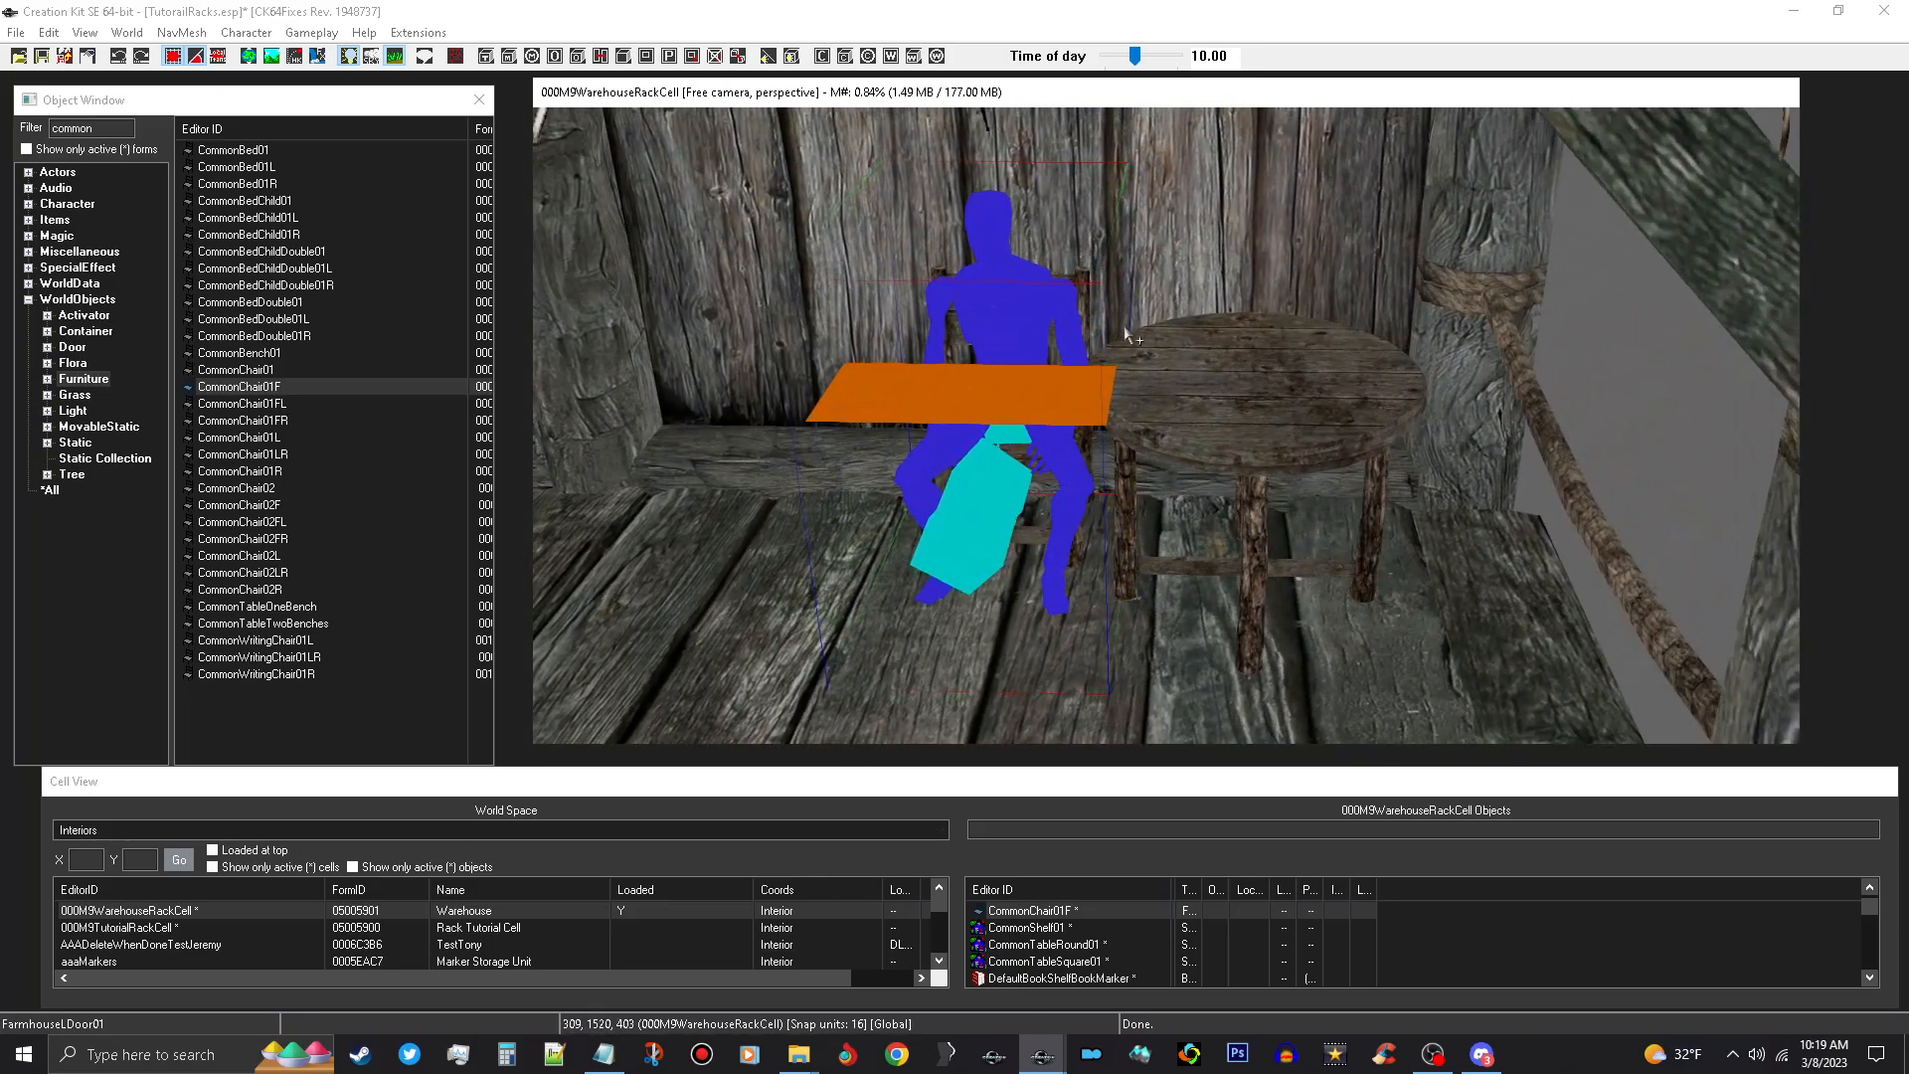
Filter the statics for "candlehorn" and place a CandleHornTable01 on the round table.
scroll(1126, 335, up, 5)
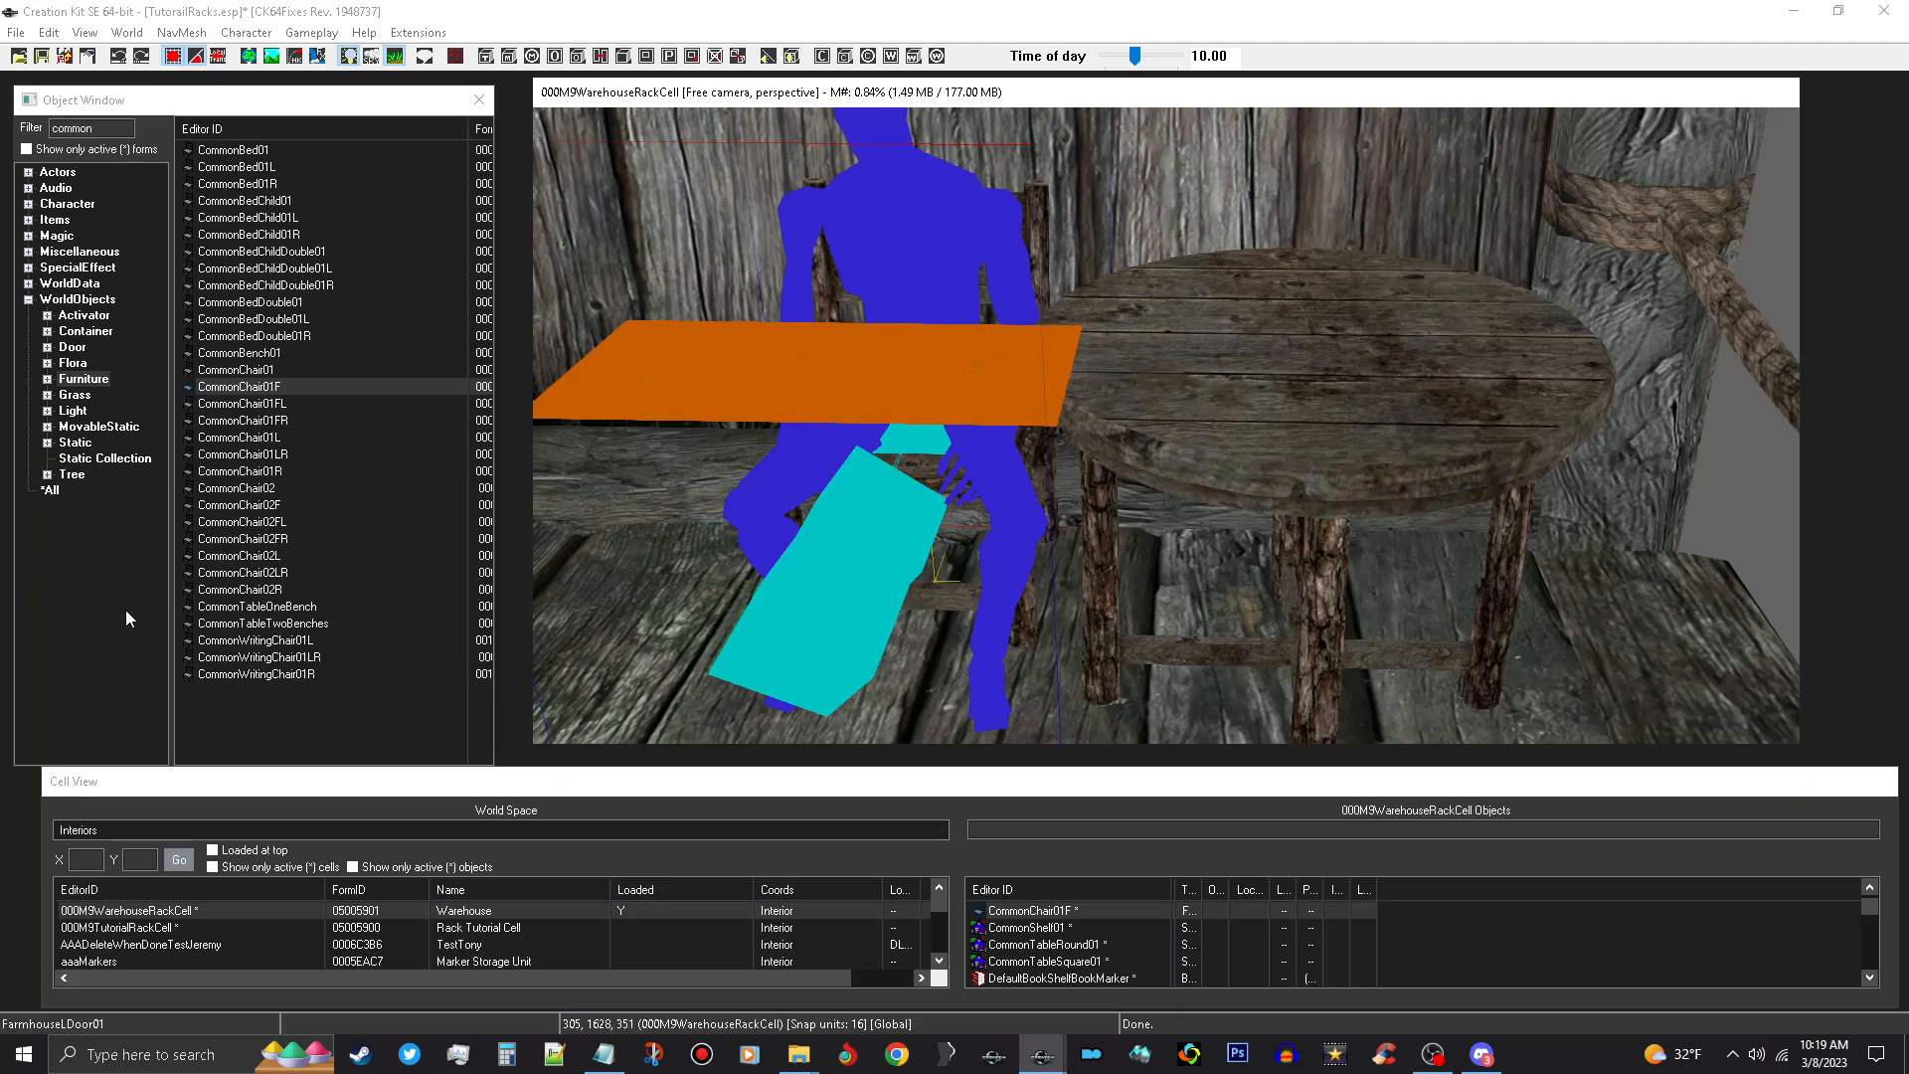
click(75, 443)
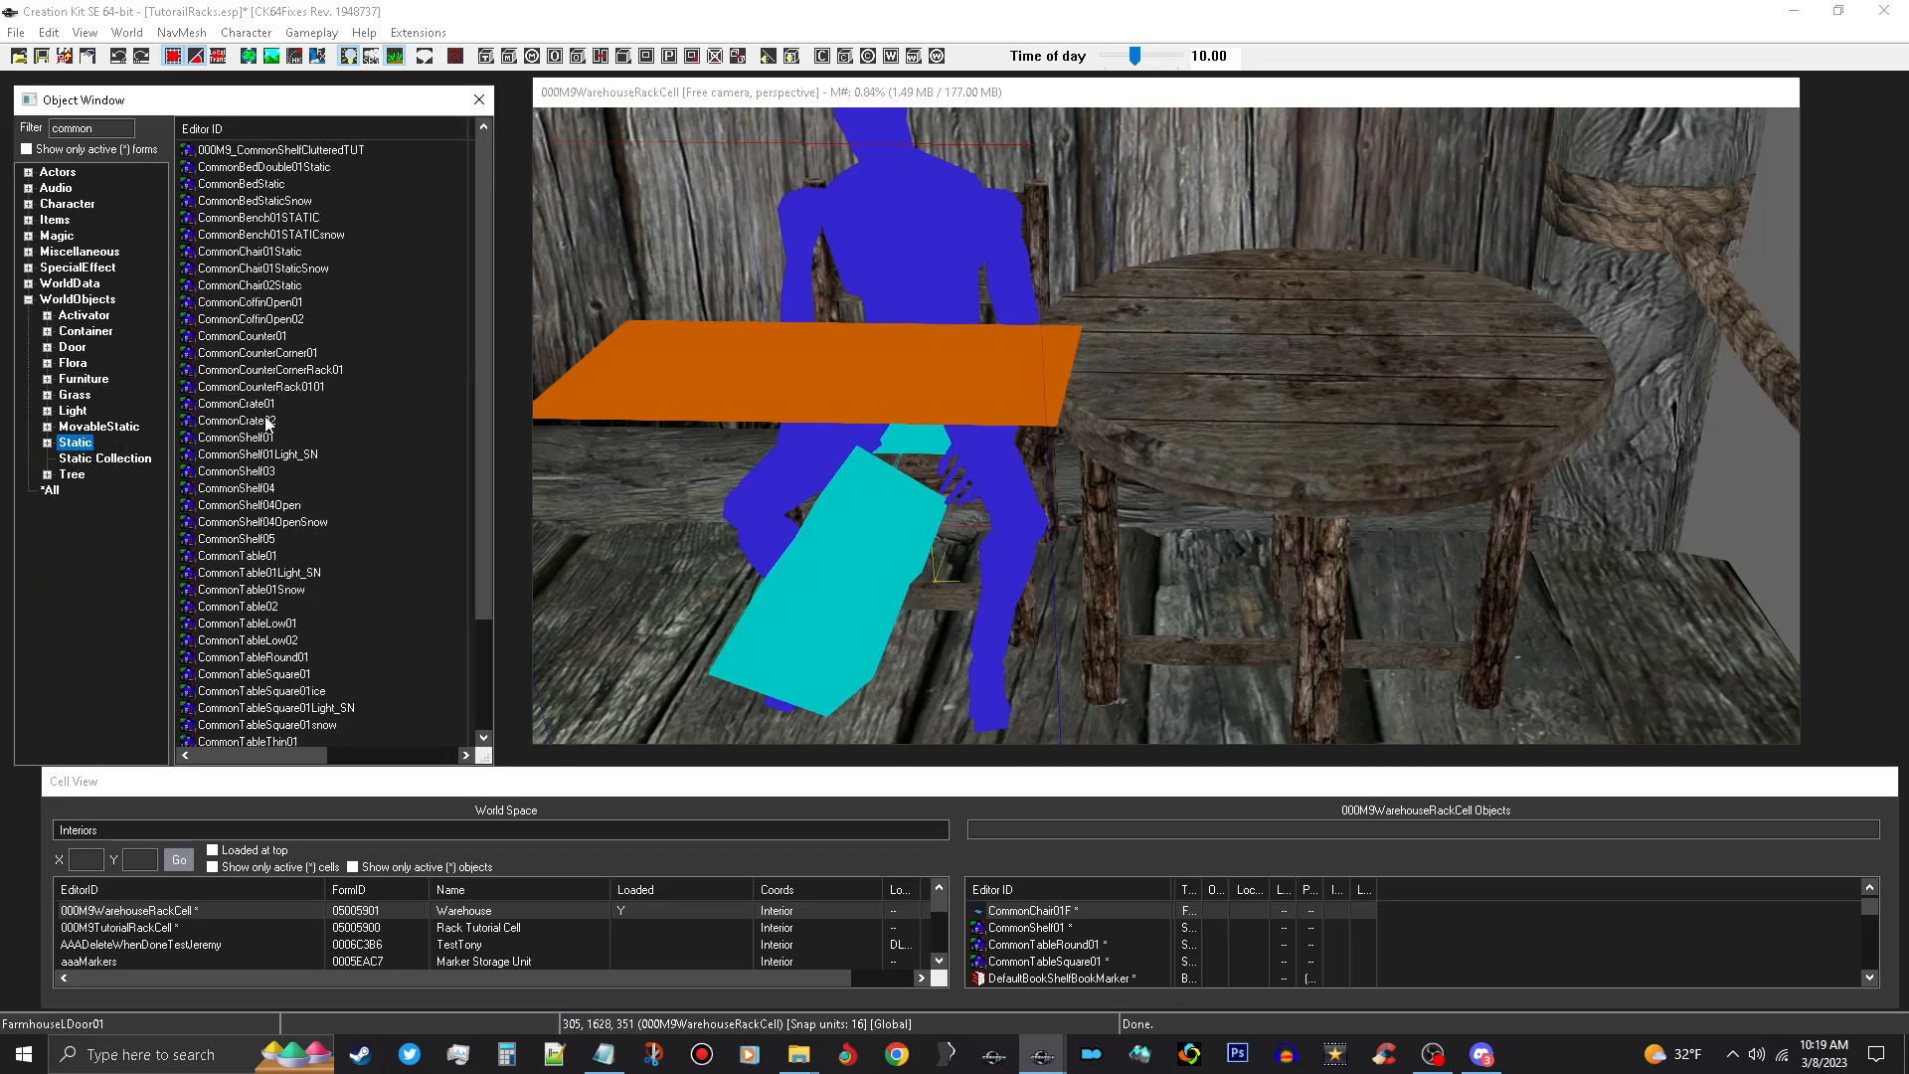
drag(102, 125, 3, 127)
text(c)
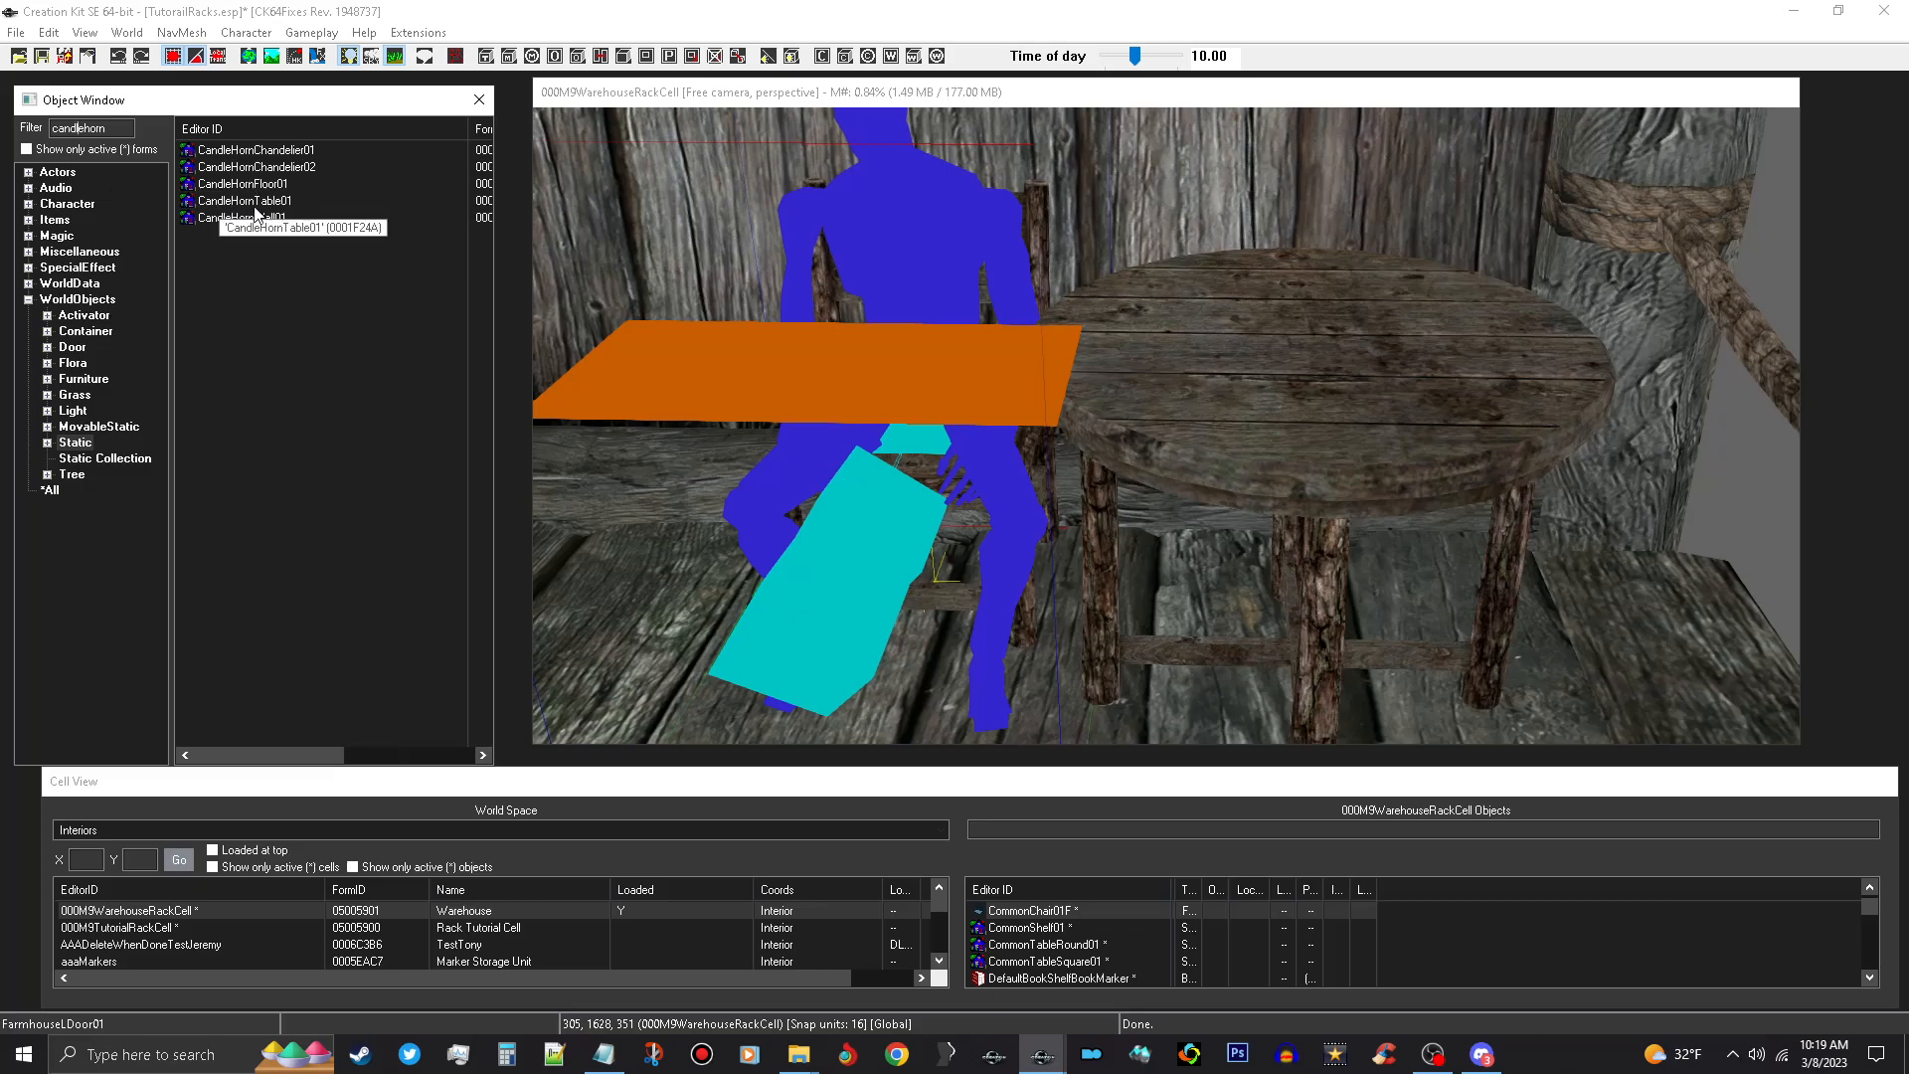
drag(269, 204, 1321, 350)
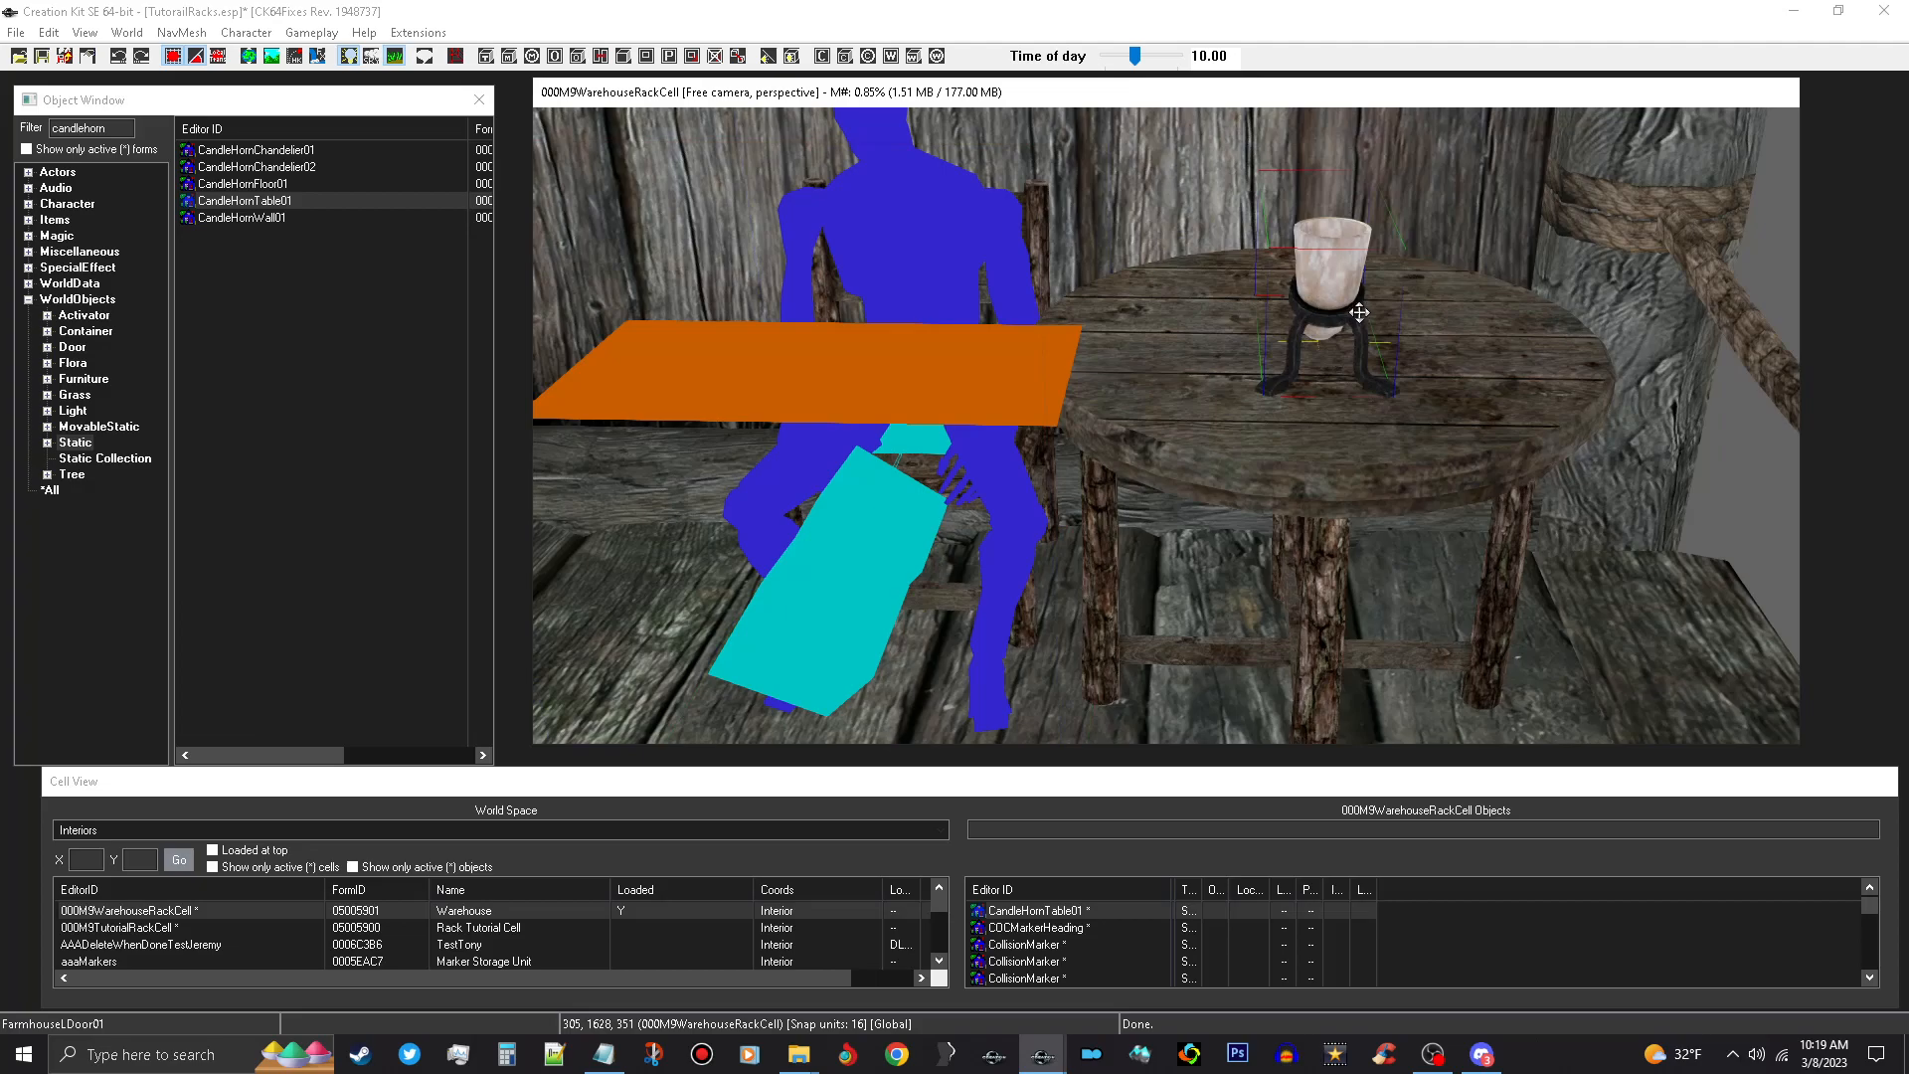
Reposition the horn candle toward the back of the round table, resting on the tabletop.
shift+middle_drag(1333, 296, 1399, 327)
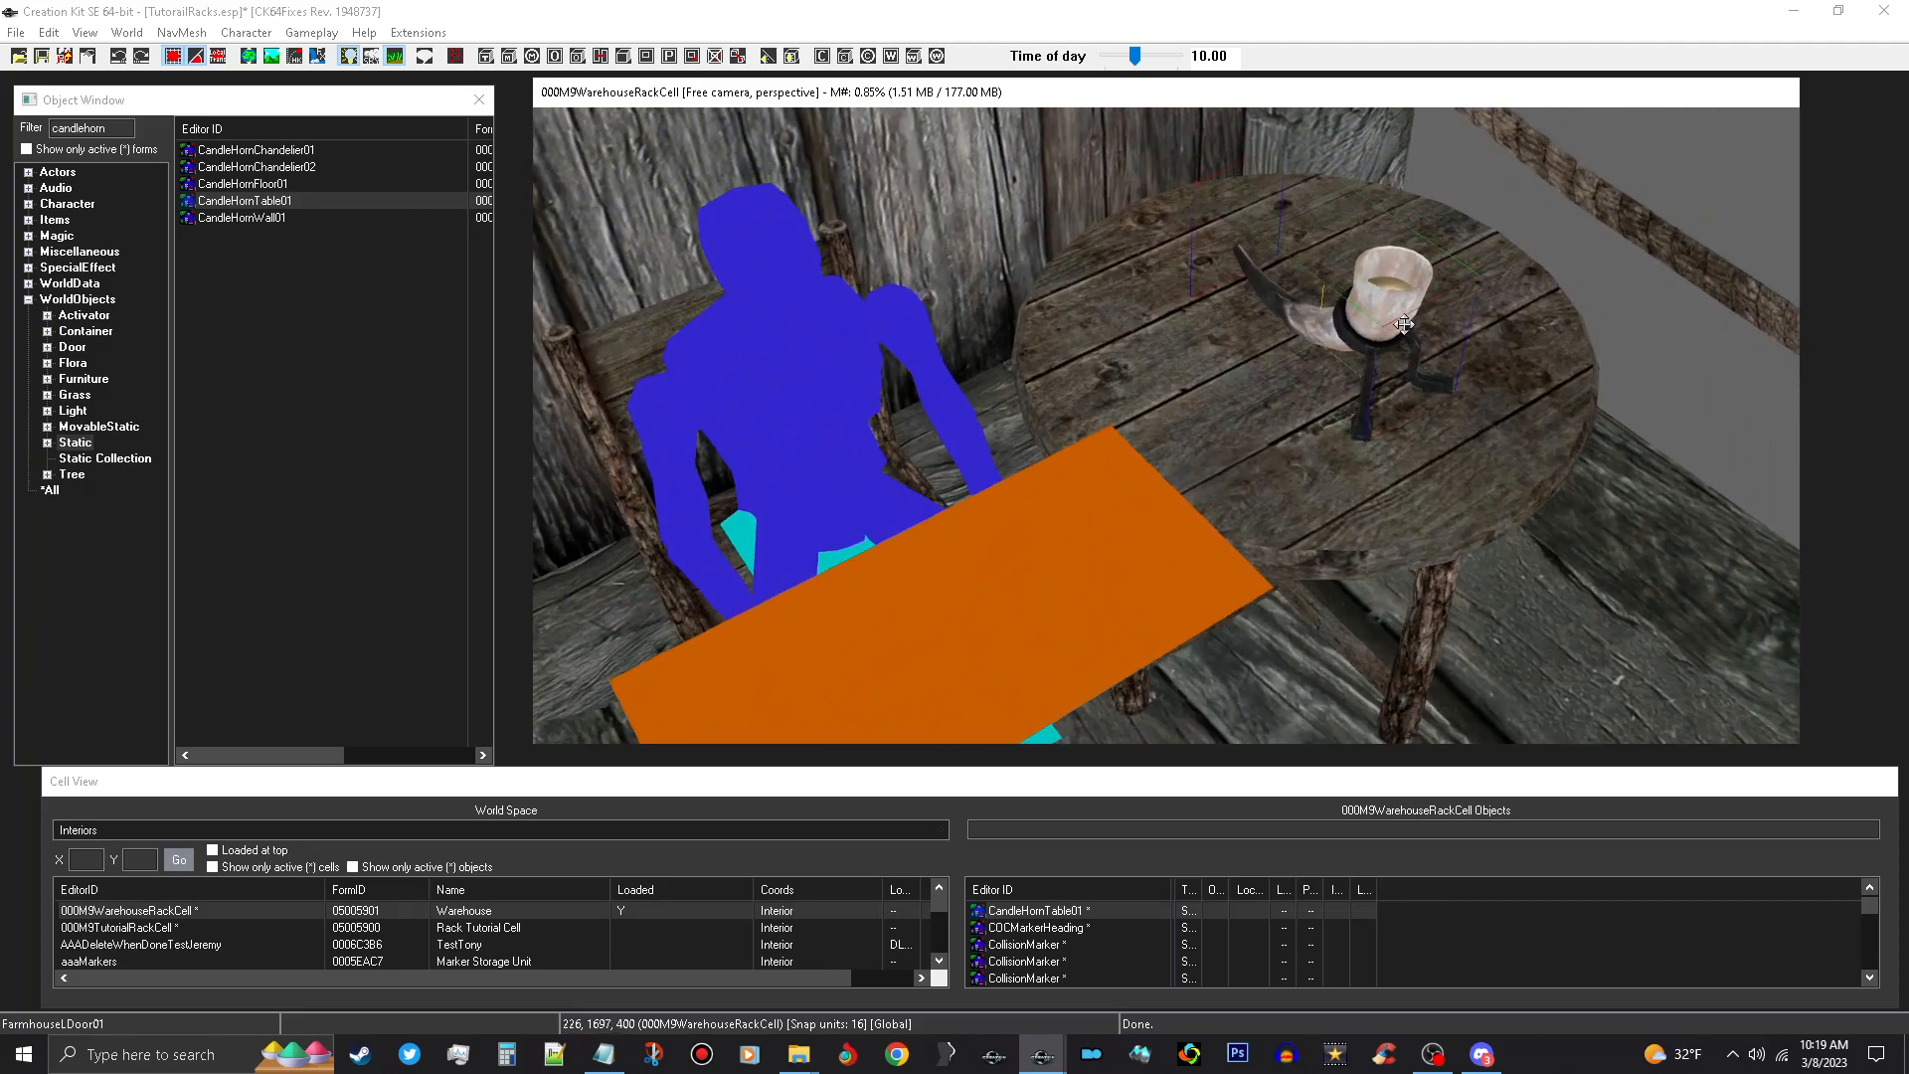
drag(1393, 312, 1278, 204)
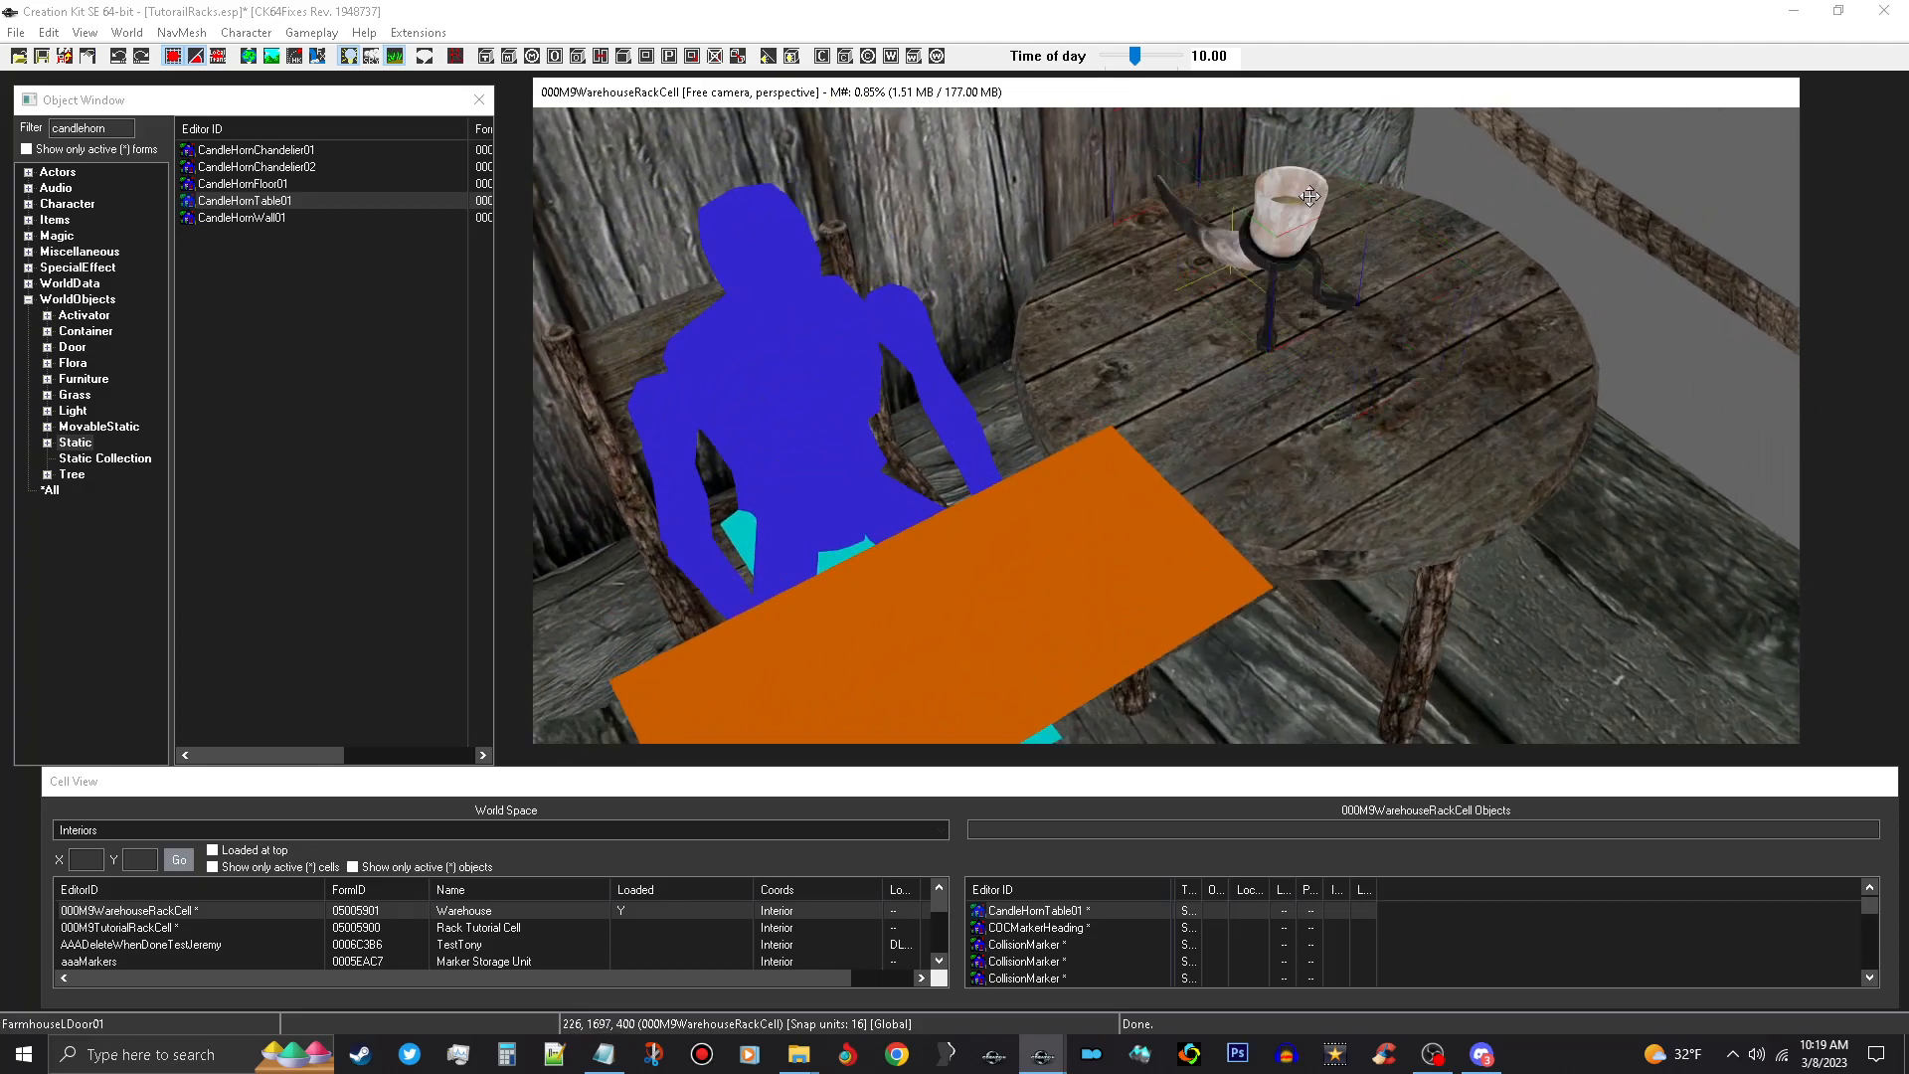
shift+middle_drag(1312, 204, 1196, 209)
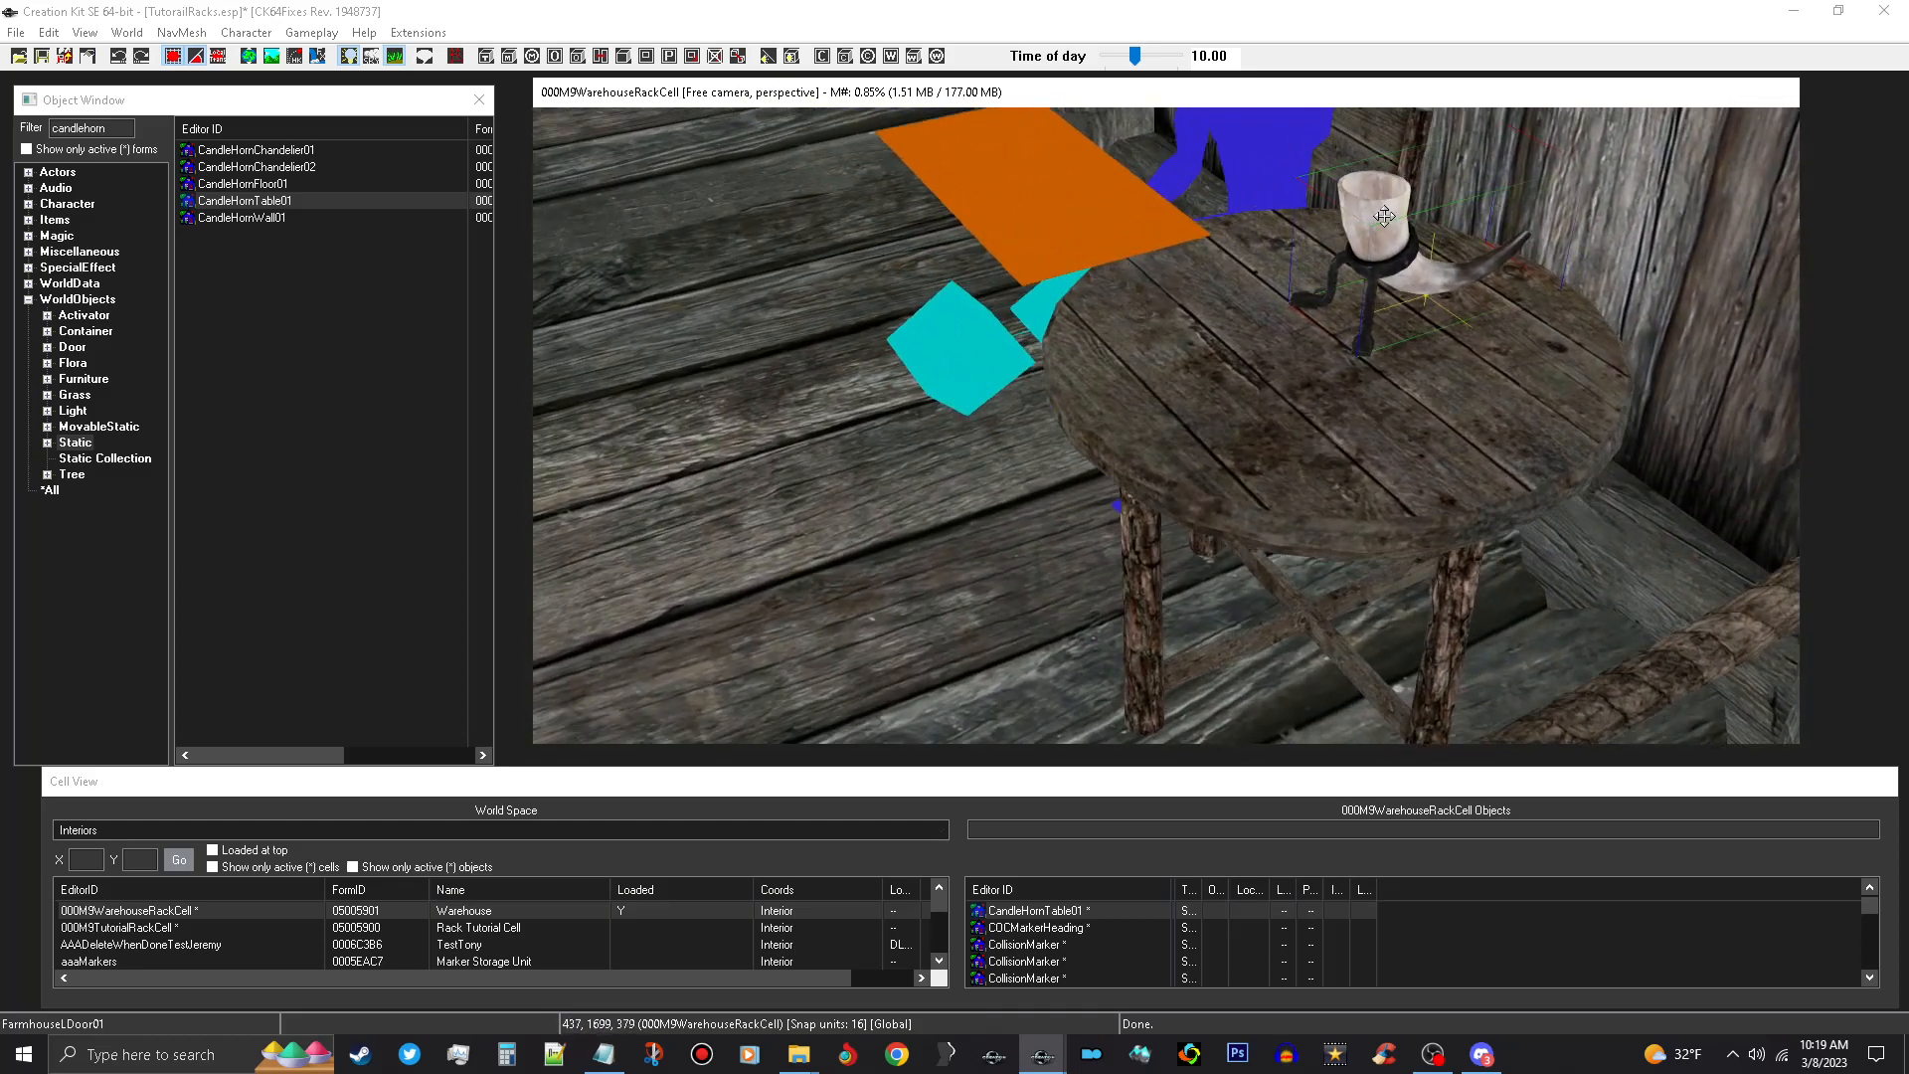
drag(1372, 215, 1392, 228)
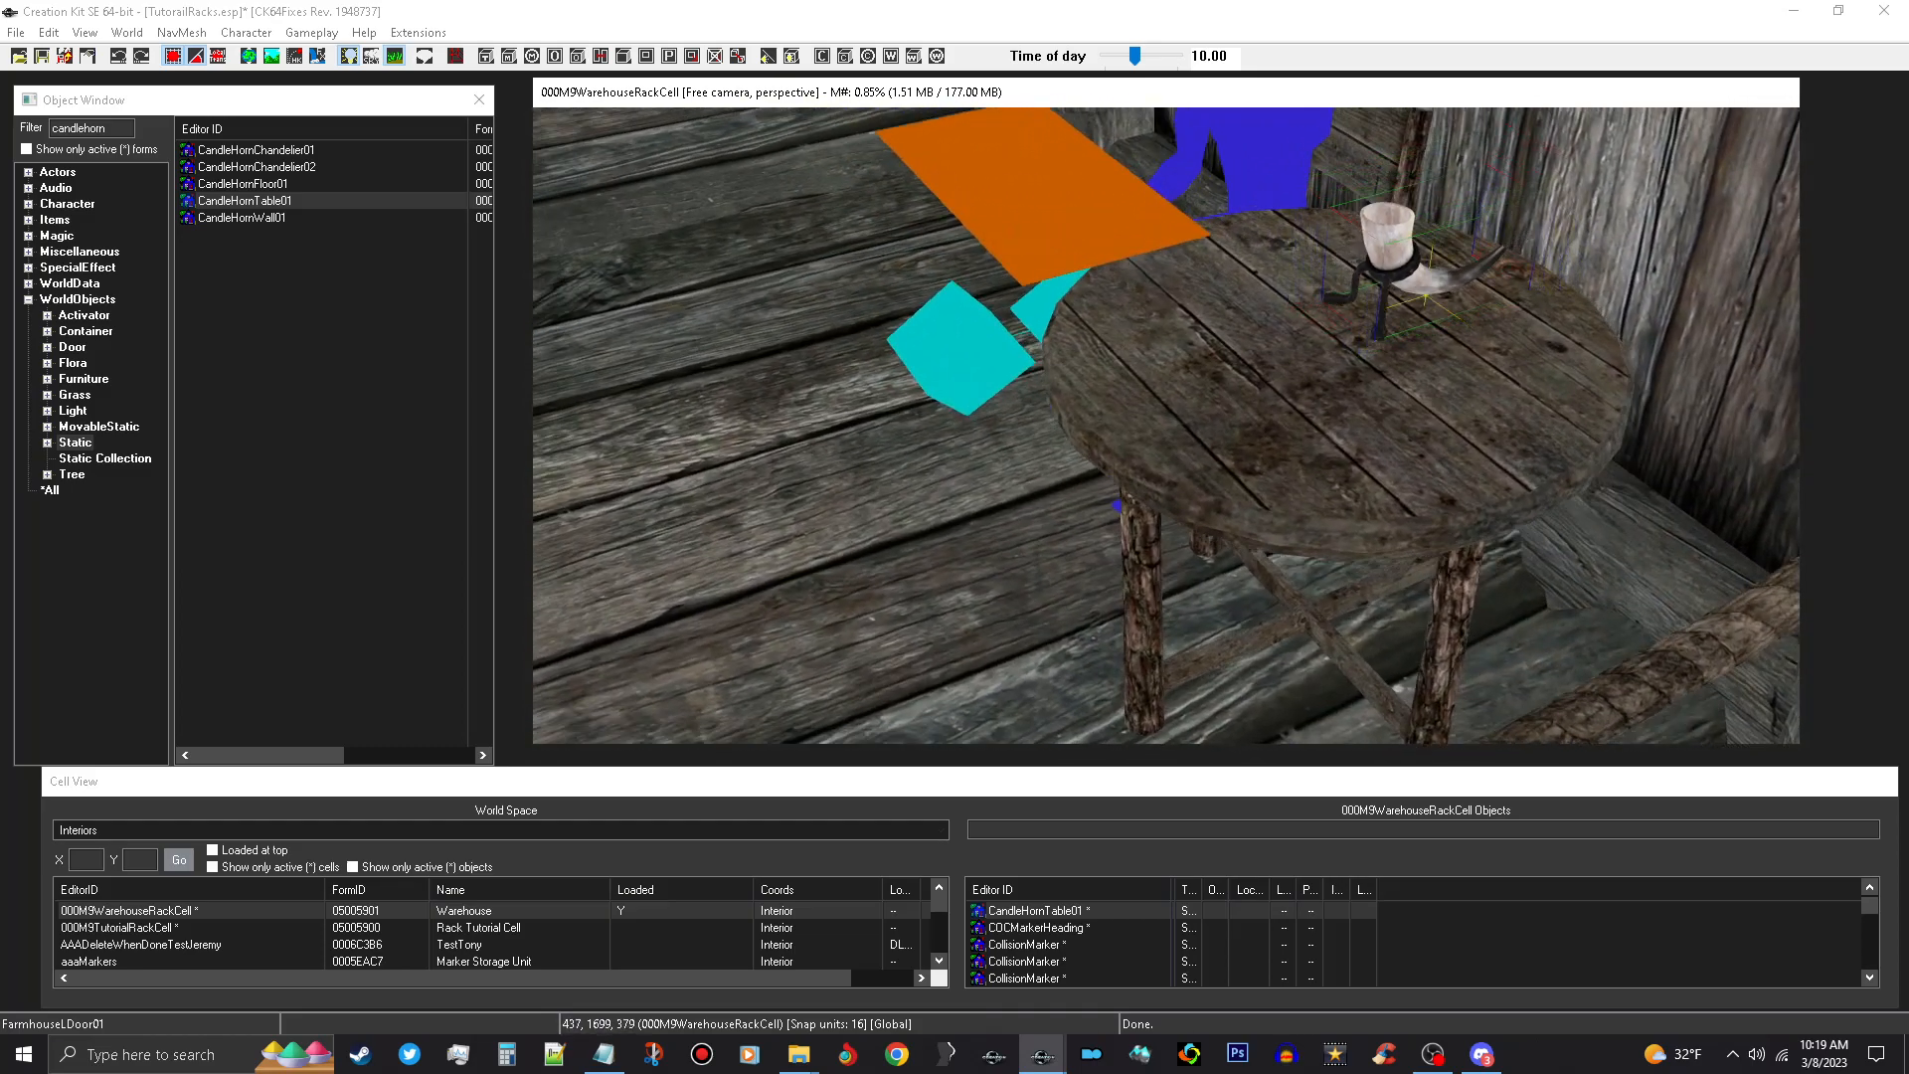
shift+middle_drag(1378, 213, 1367, 232)
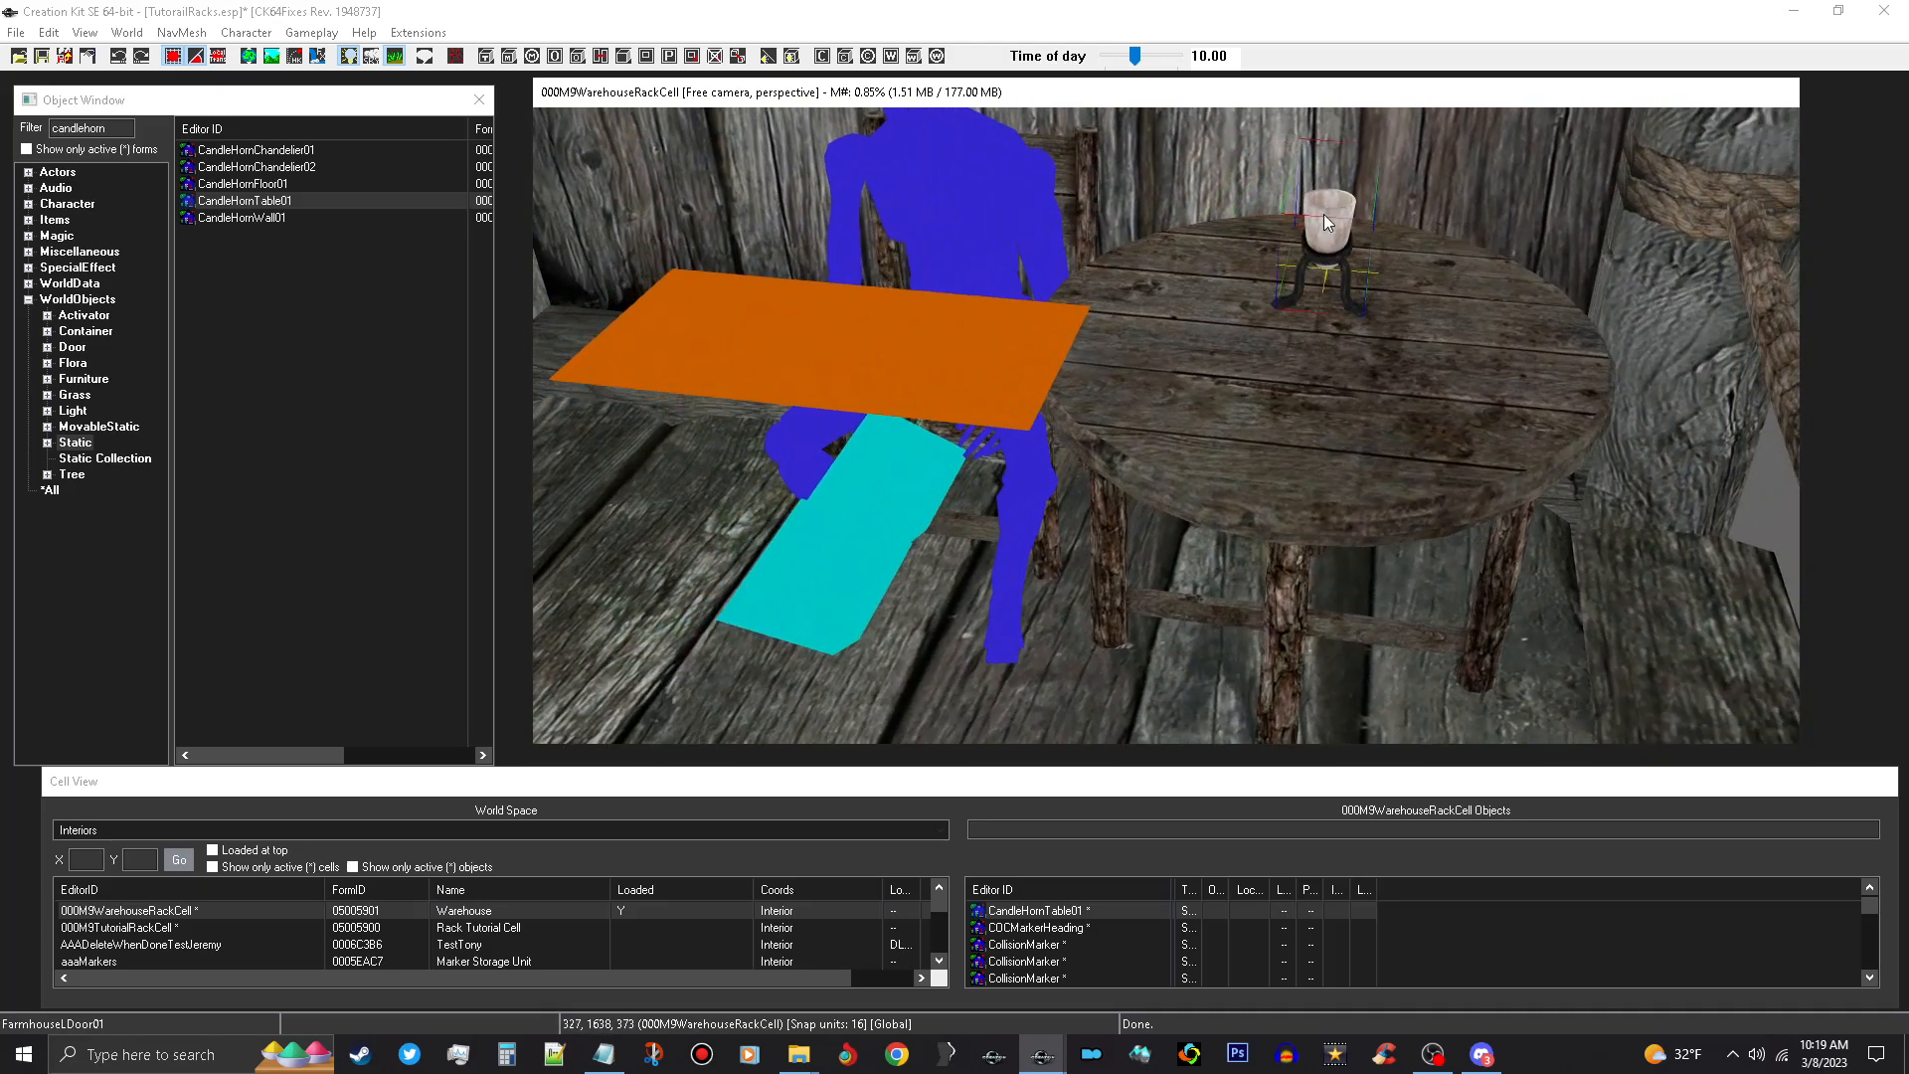
Enable Don't Havok Settle on the horn candle's reference.
double_click(1324, 216)
click(1093, 712)
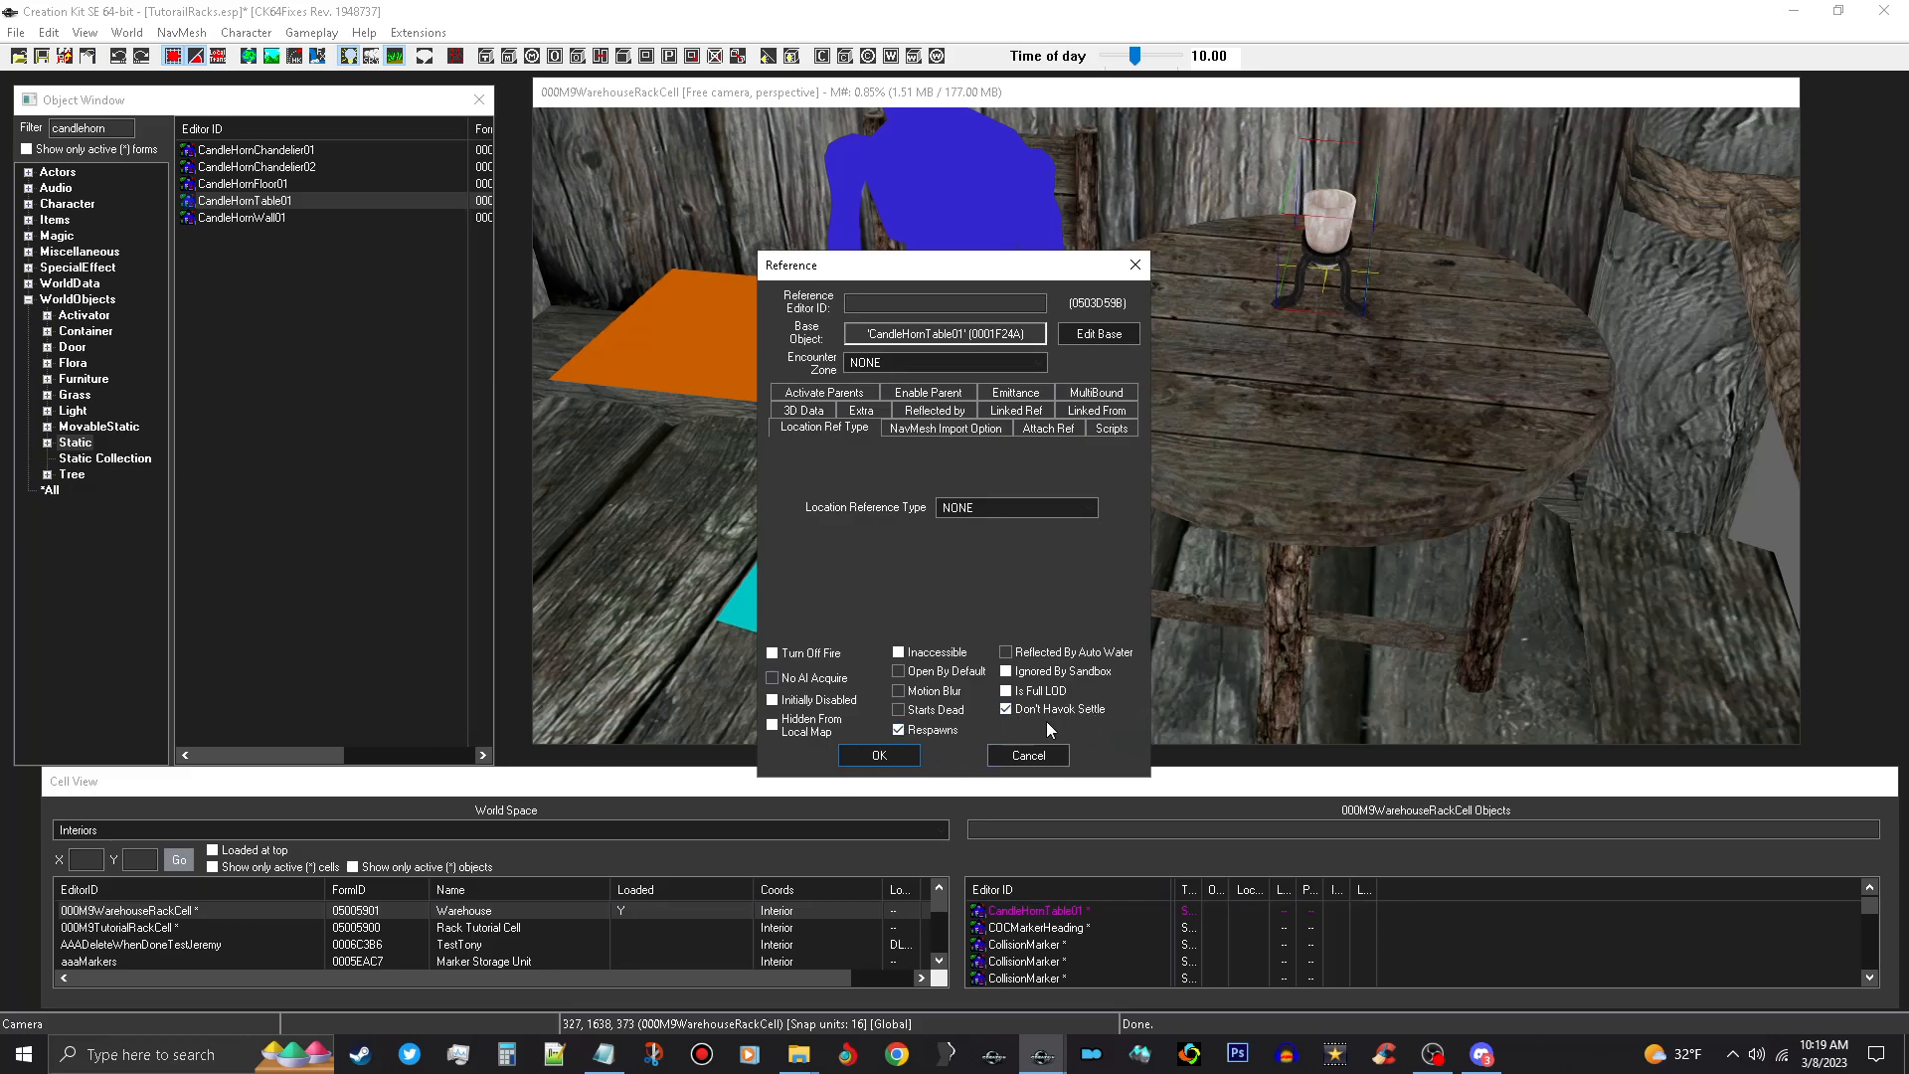
click(879, 755)
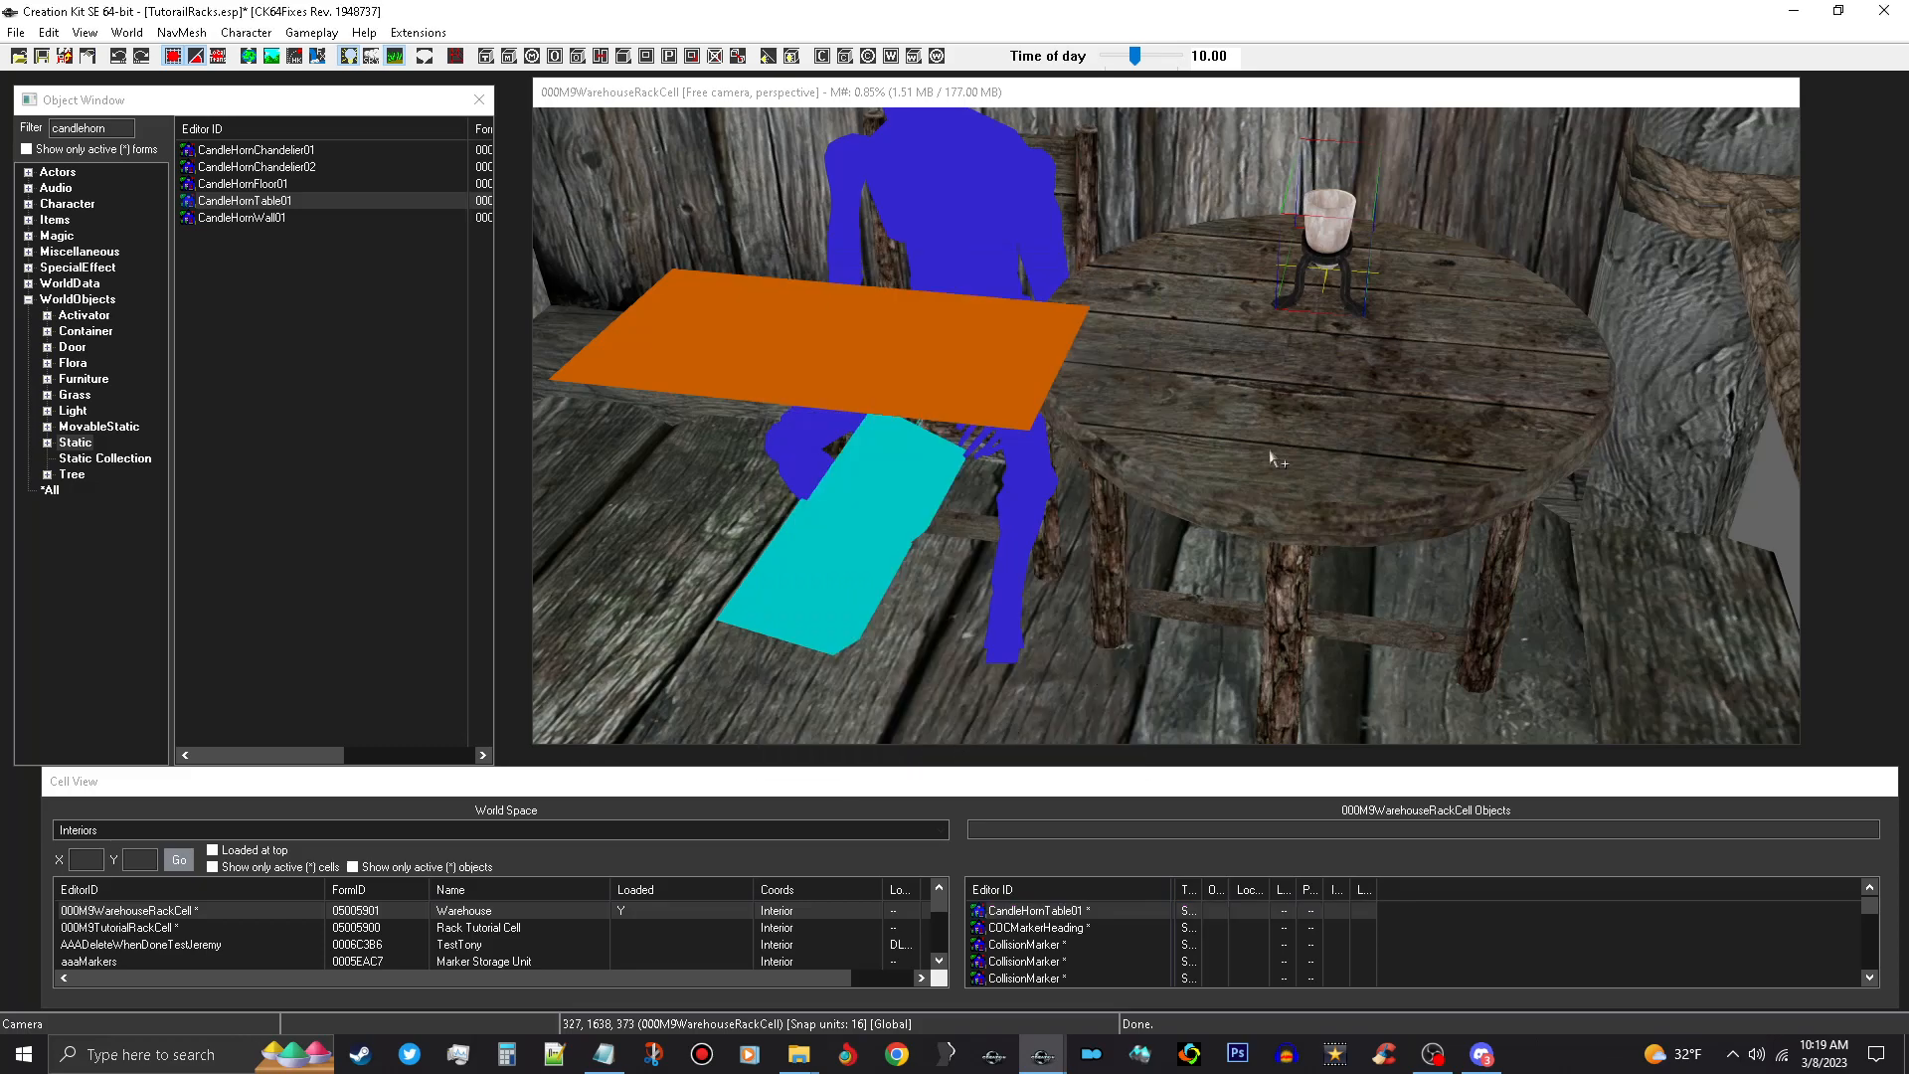
Filter the lights for "candle" and place a DefaultCandleLight01 at the horn candle on the table.
click(72, 412)
click(122, 129)
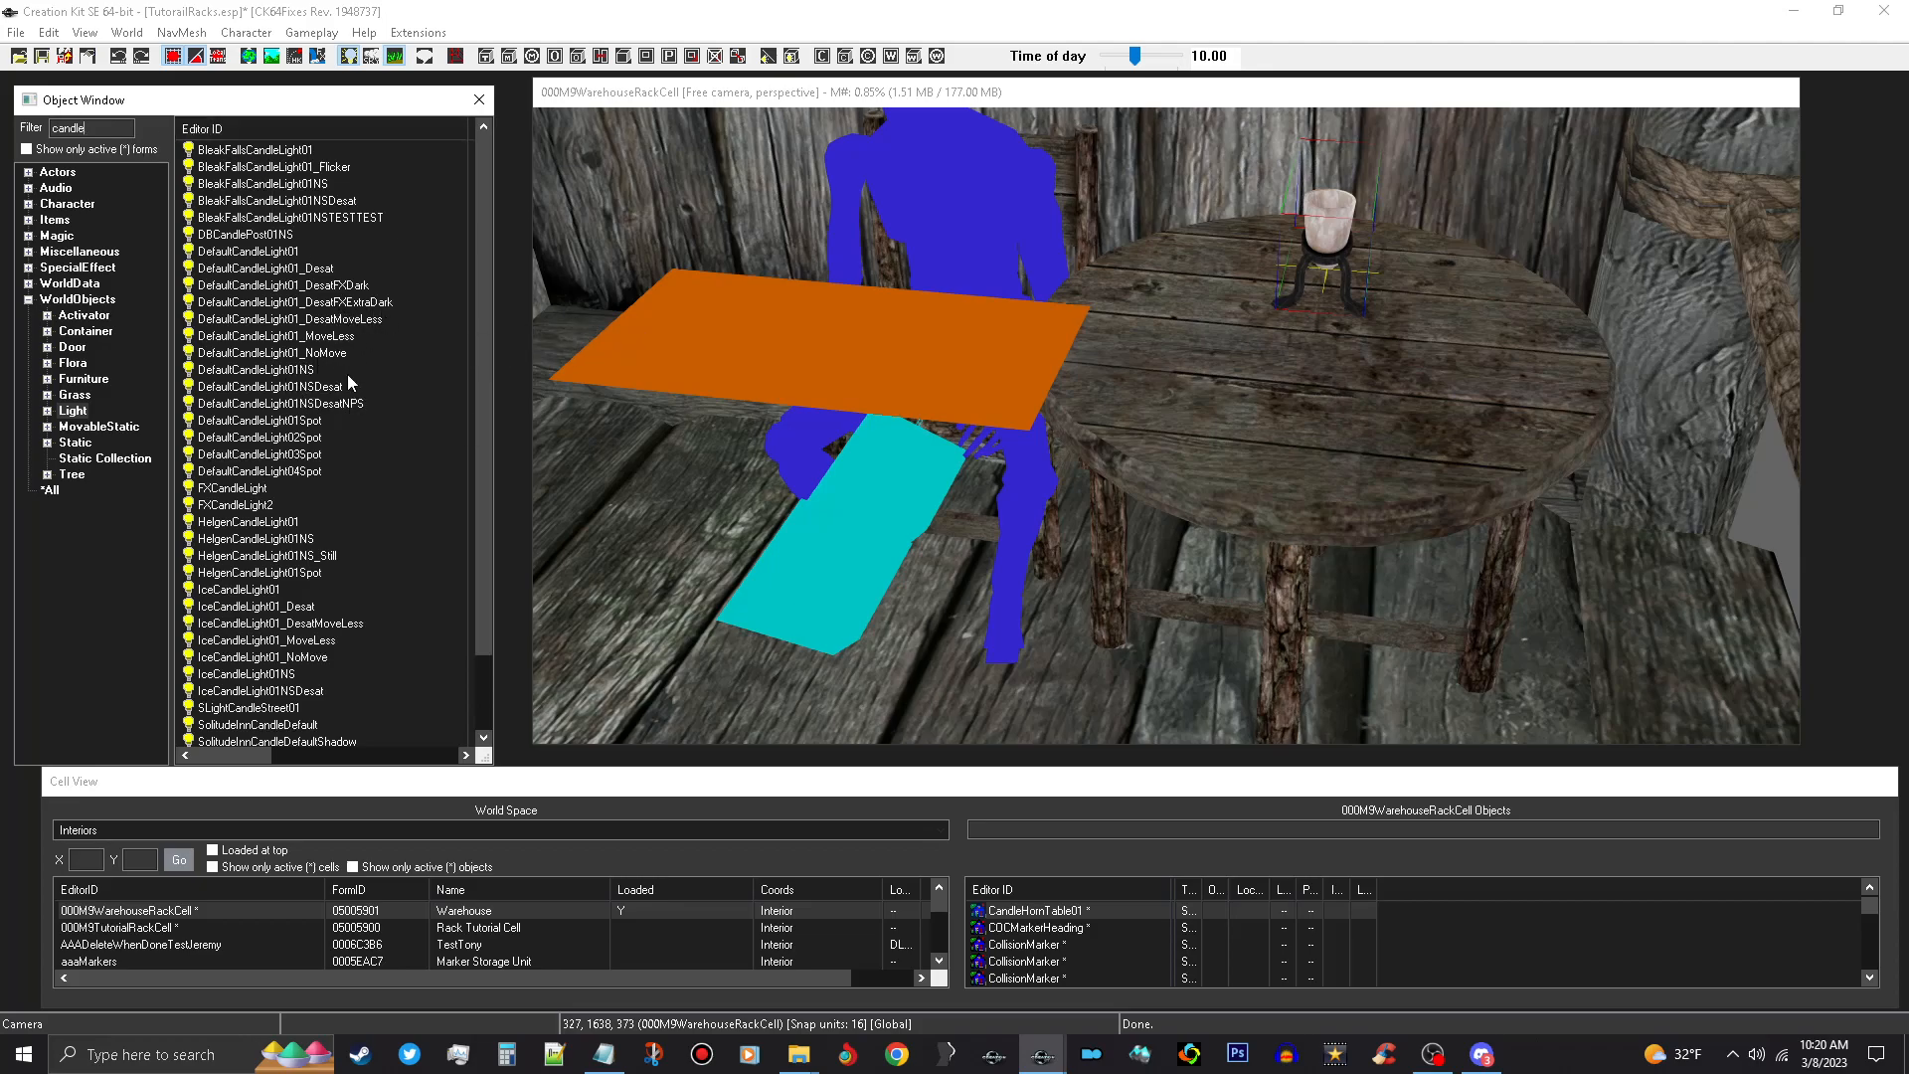
drag(270, 251, 1318, 250)
scroll(1314, 269, down, 2)
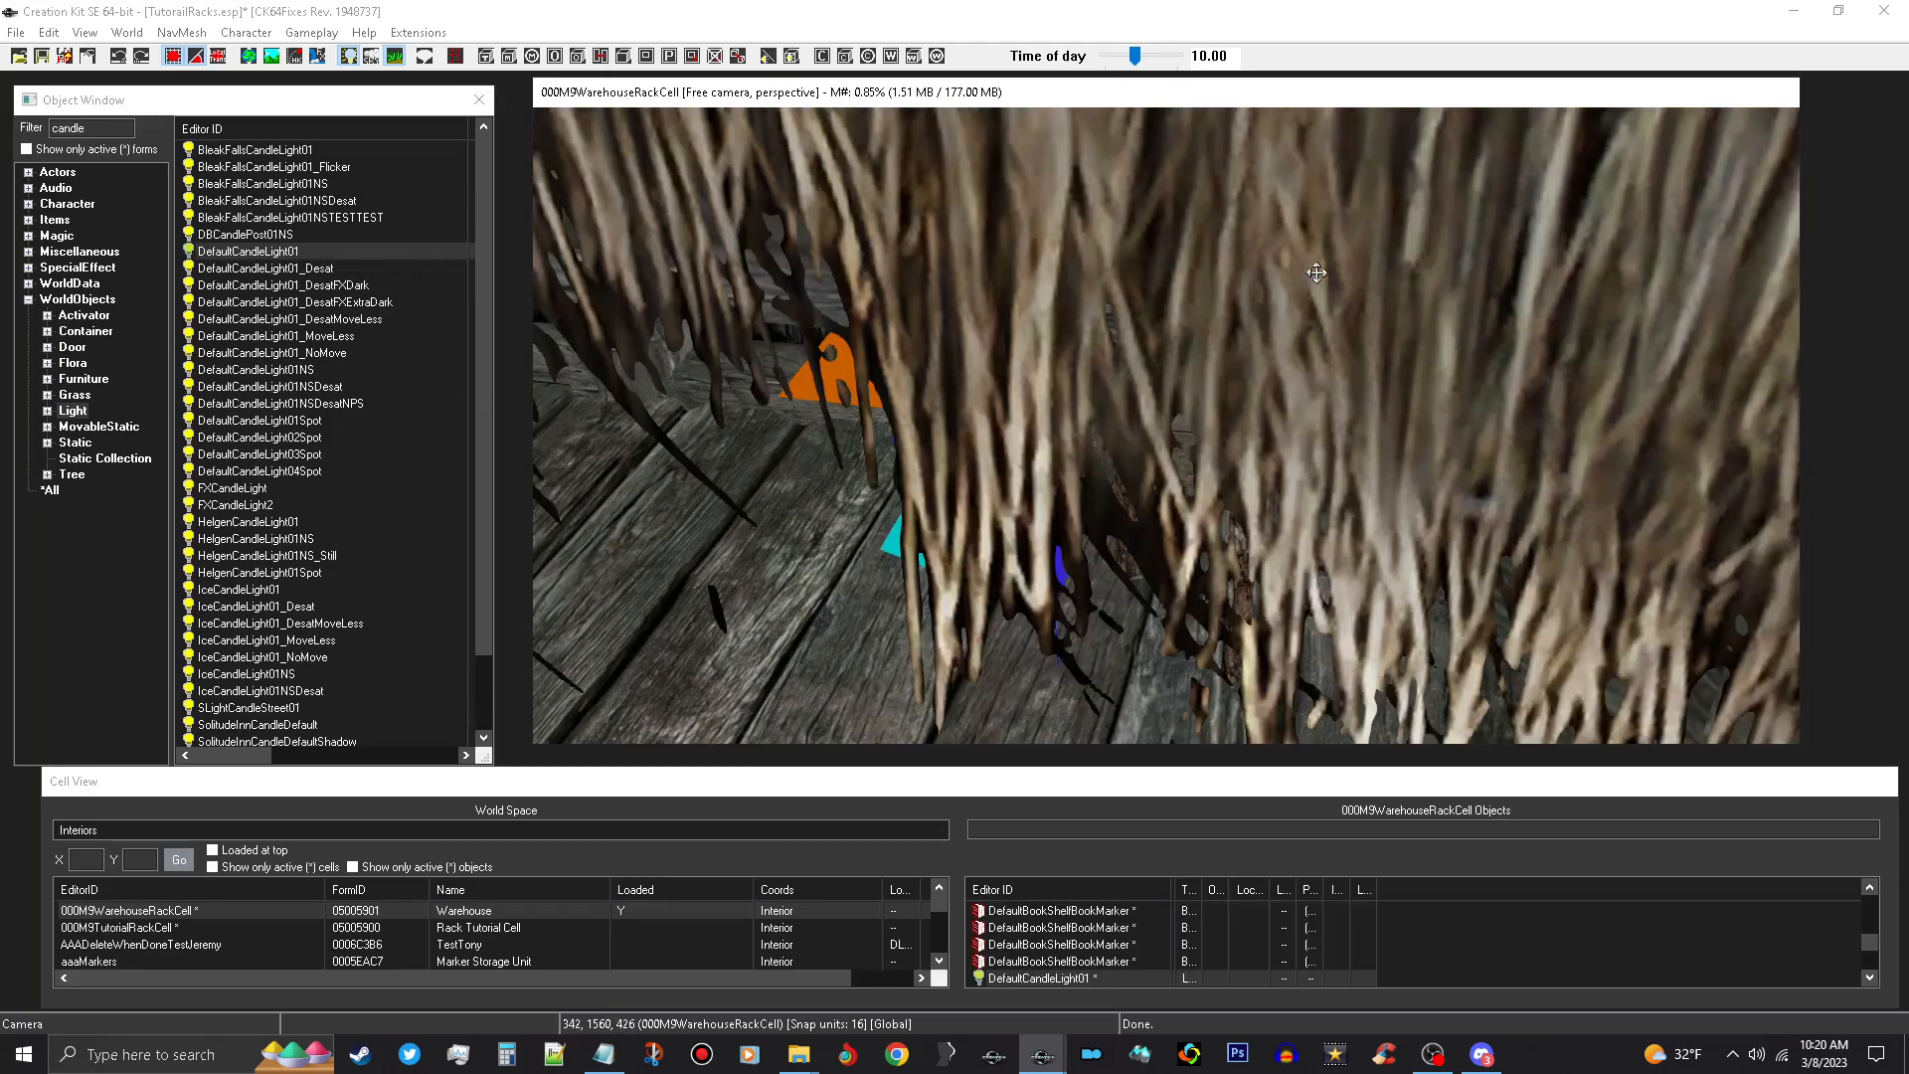
Turn off bright light and raise the candle light above the horn candle so it illuminates the table and wall.
key(a)
scroll(1344, 289, up, 3)
shift+middle_drag(1346, 289, 1266, 255)
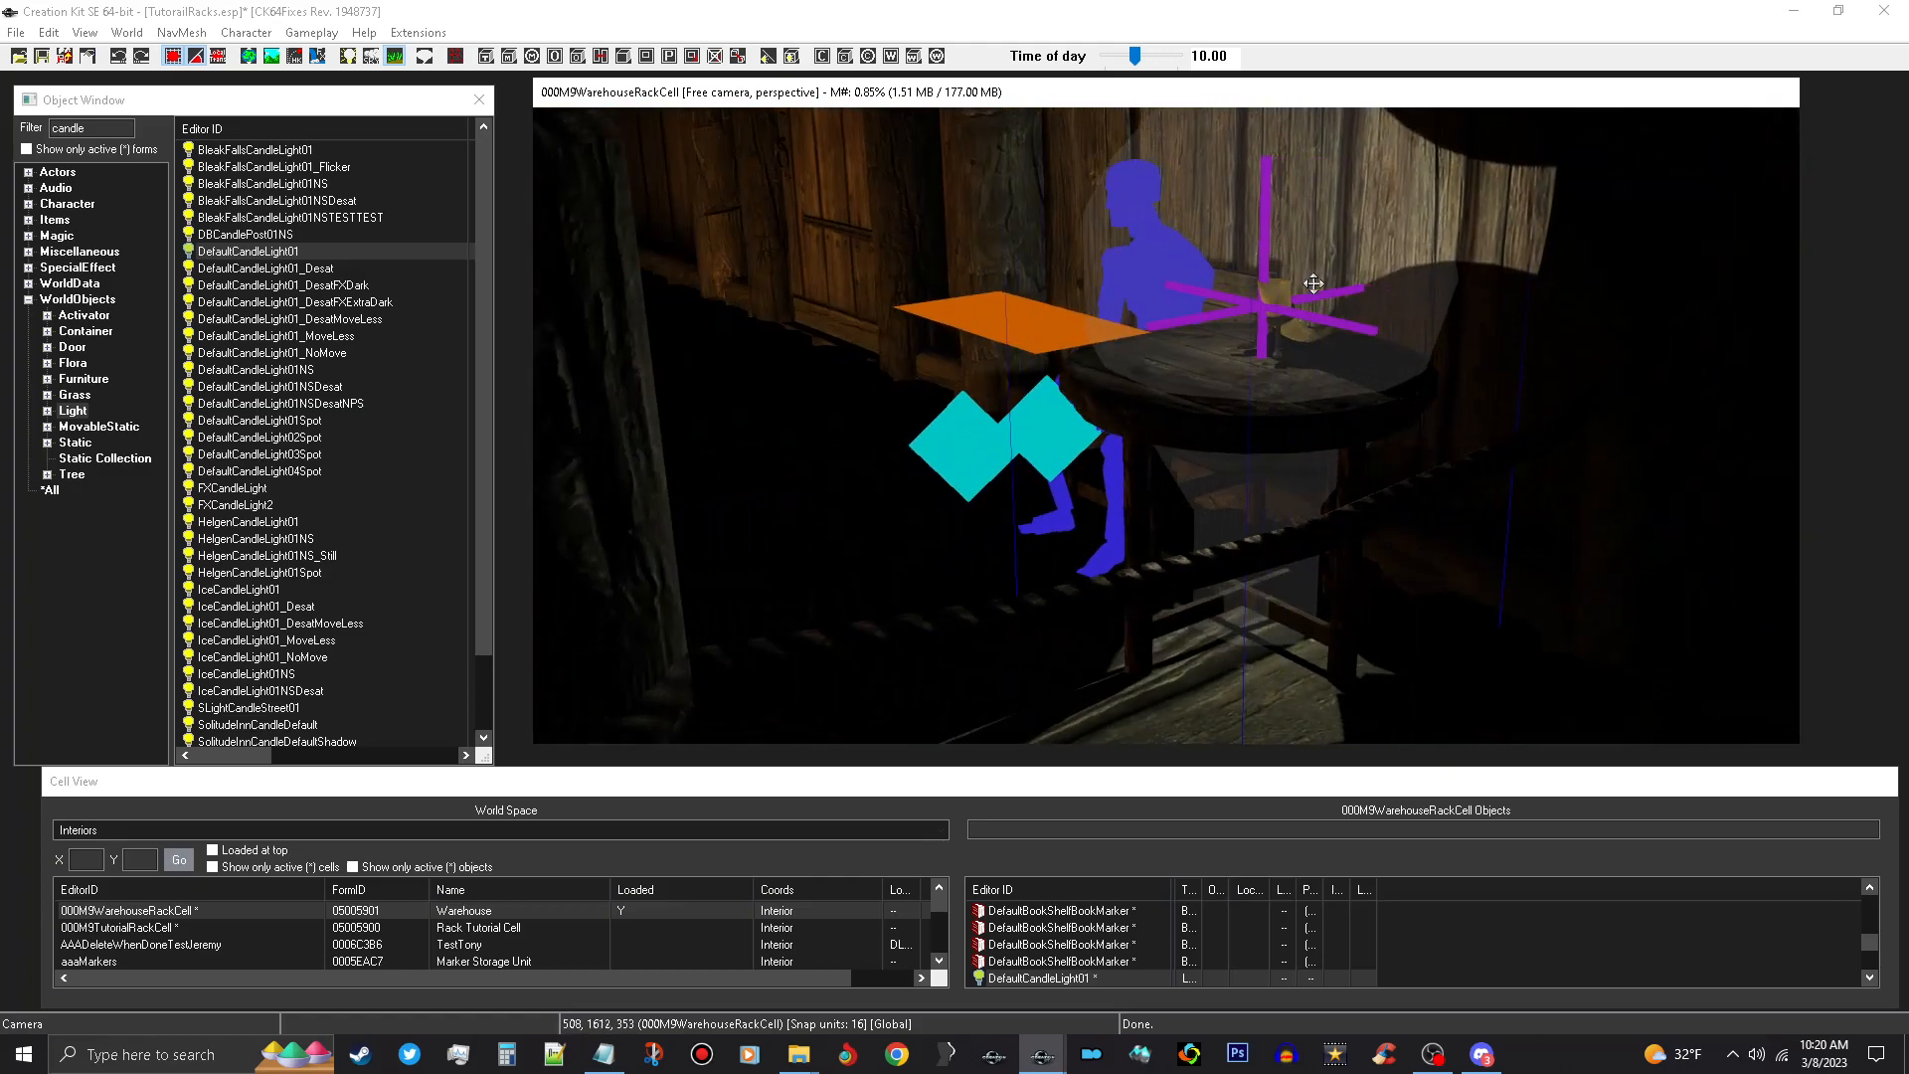
key(z)
drag(1298, 275, 1288, 117)
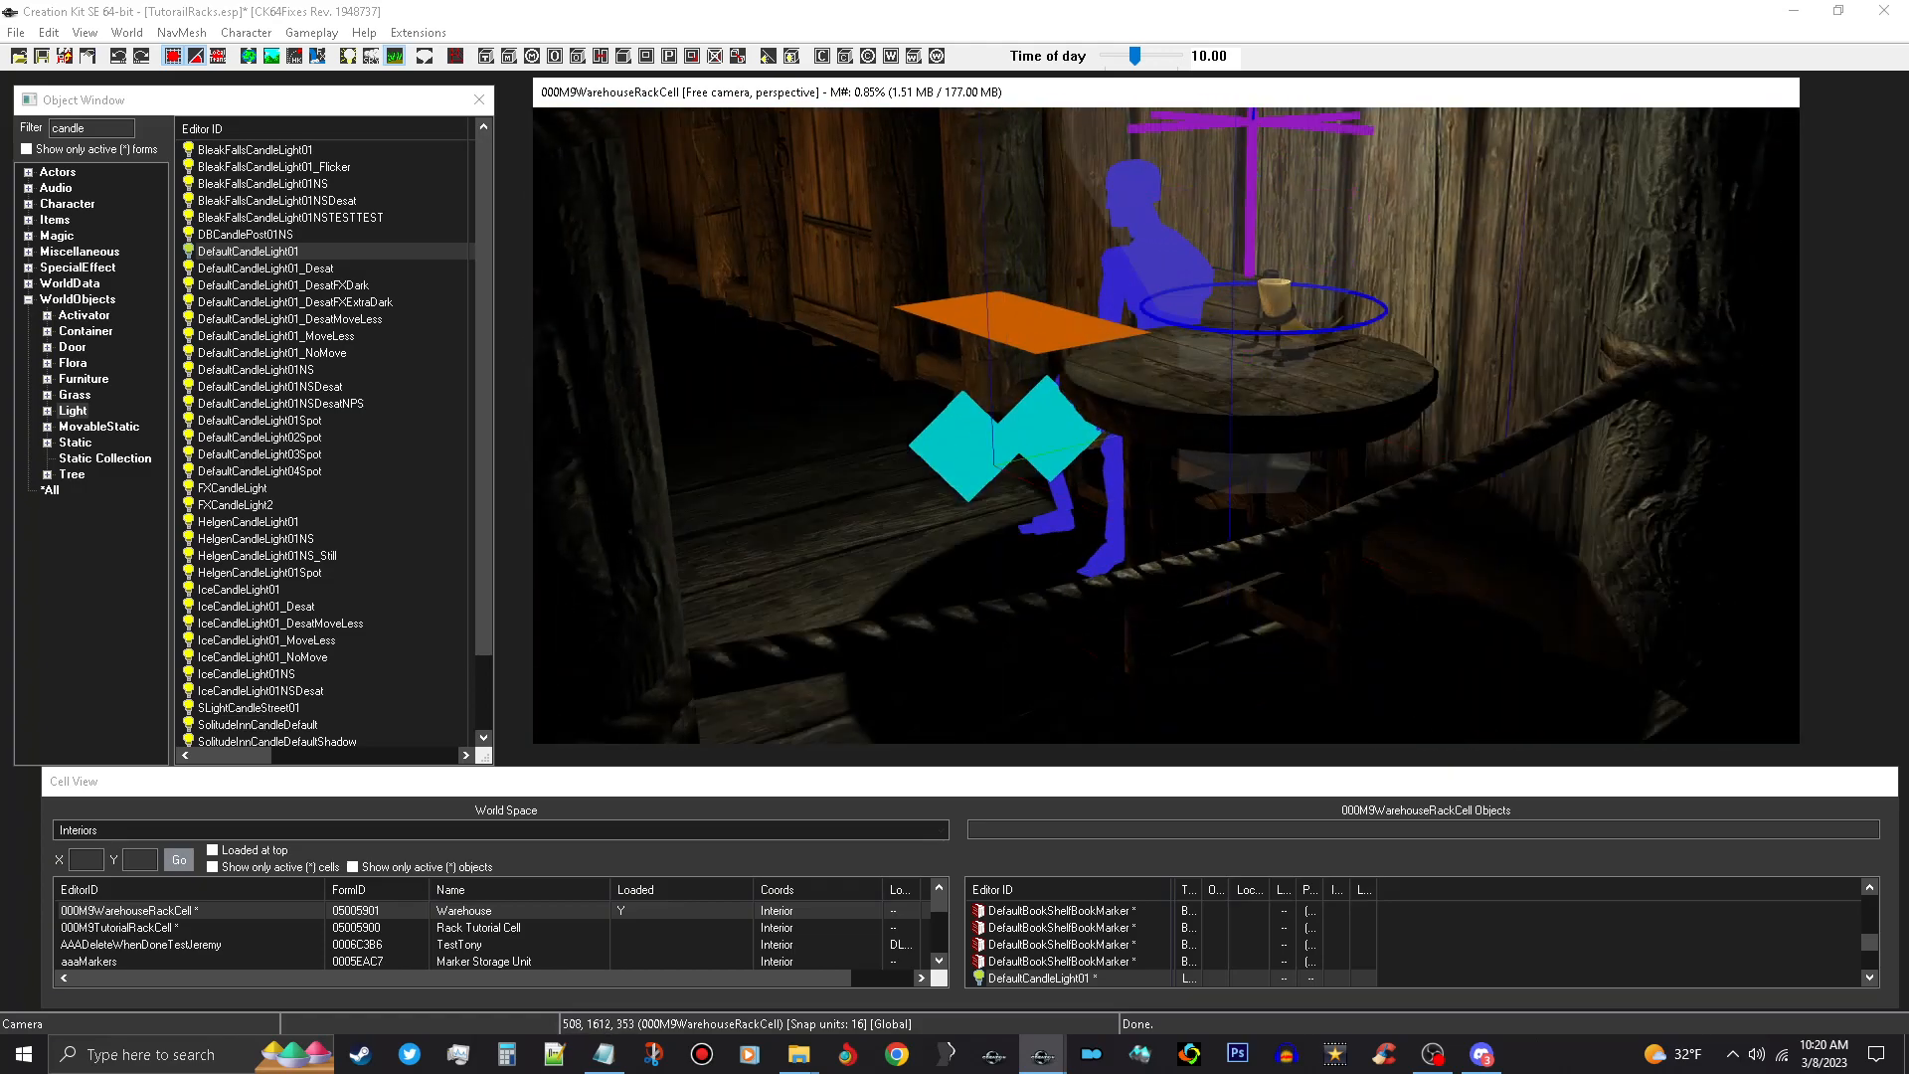
mouse_move(1251, 274)
mouse_down()
mouse_move(1009, 270)
mouse_move(1304, 255)
mouse_up()
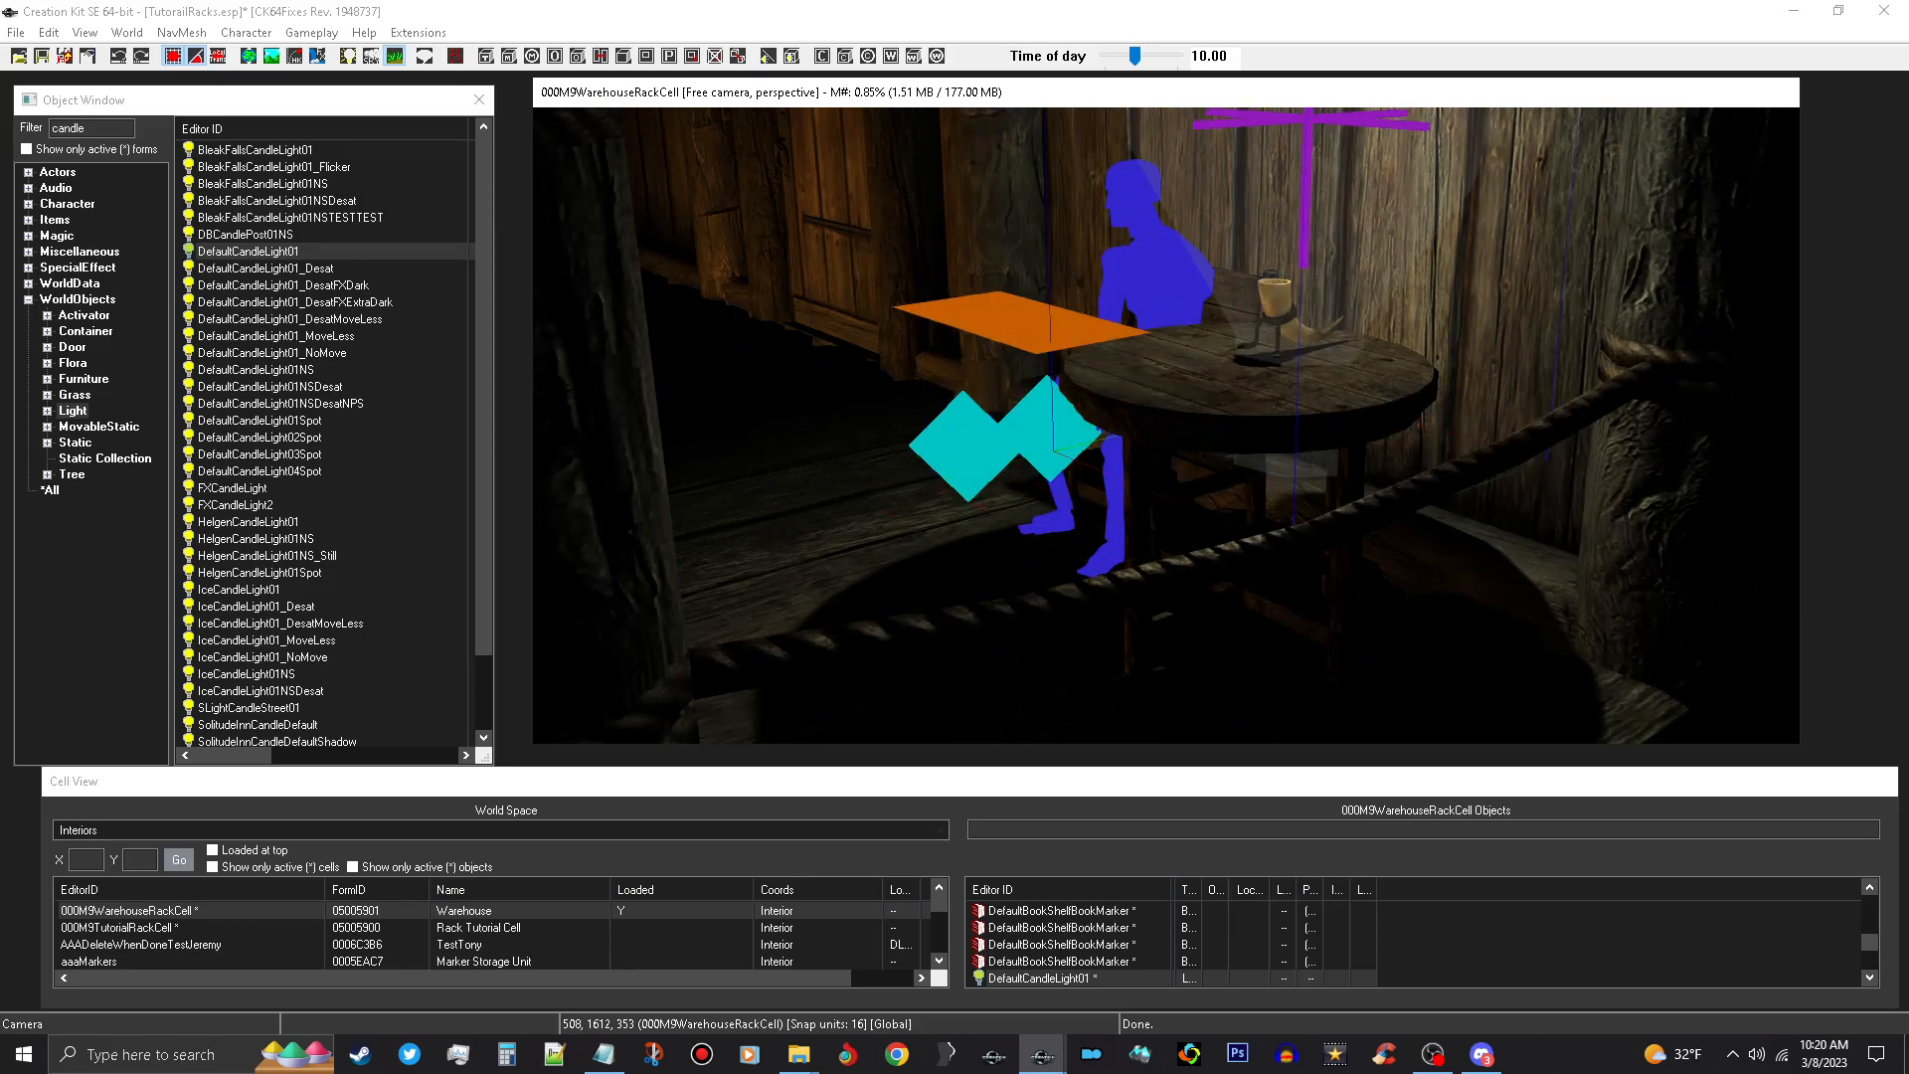
mouse_move(1295, 309)
shift+middle_down()
mouse_move(1255, 332)
mouse_move(1283, 314)
shift+middle_up()
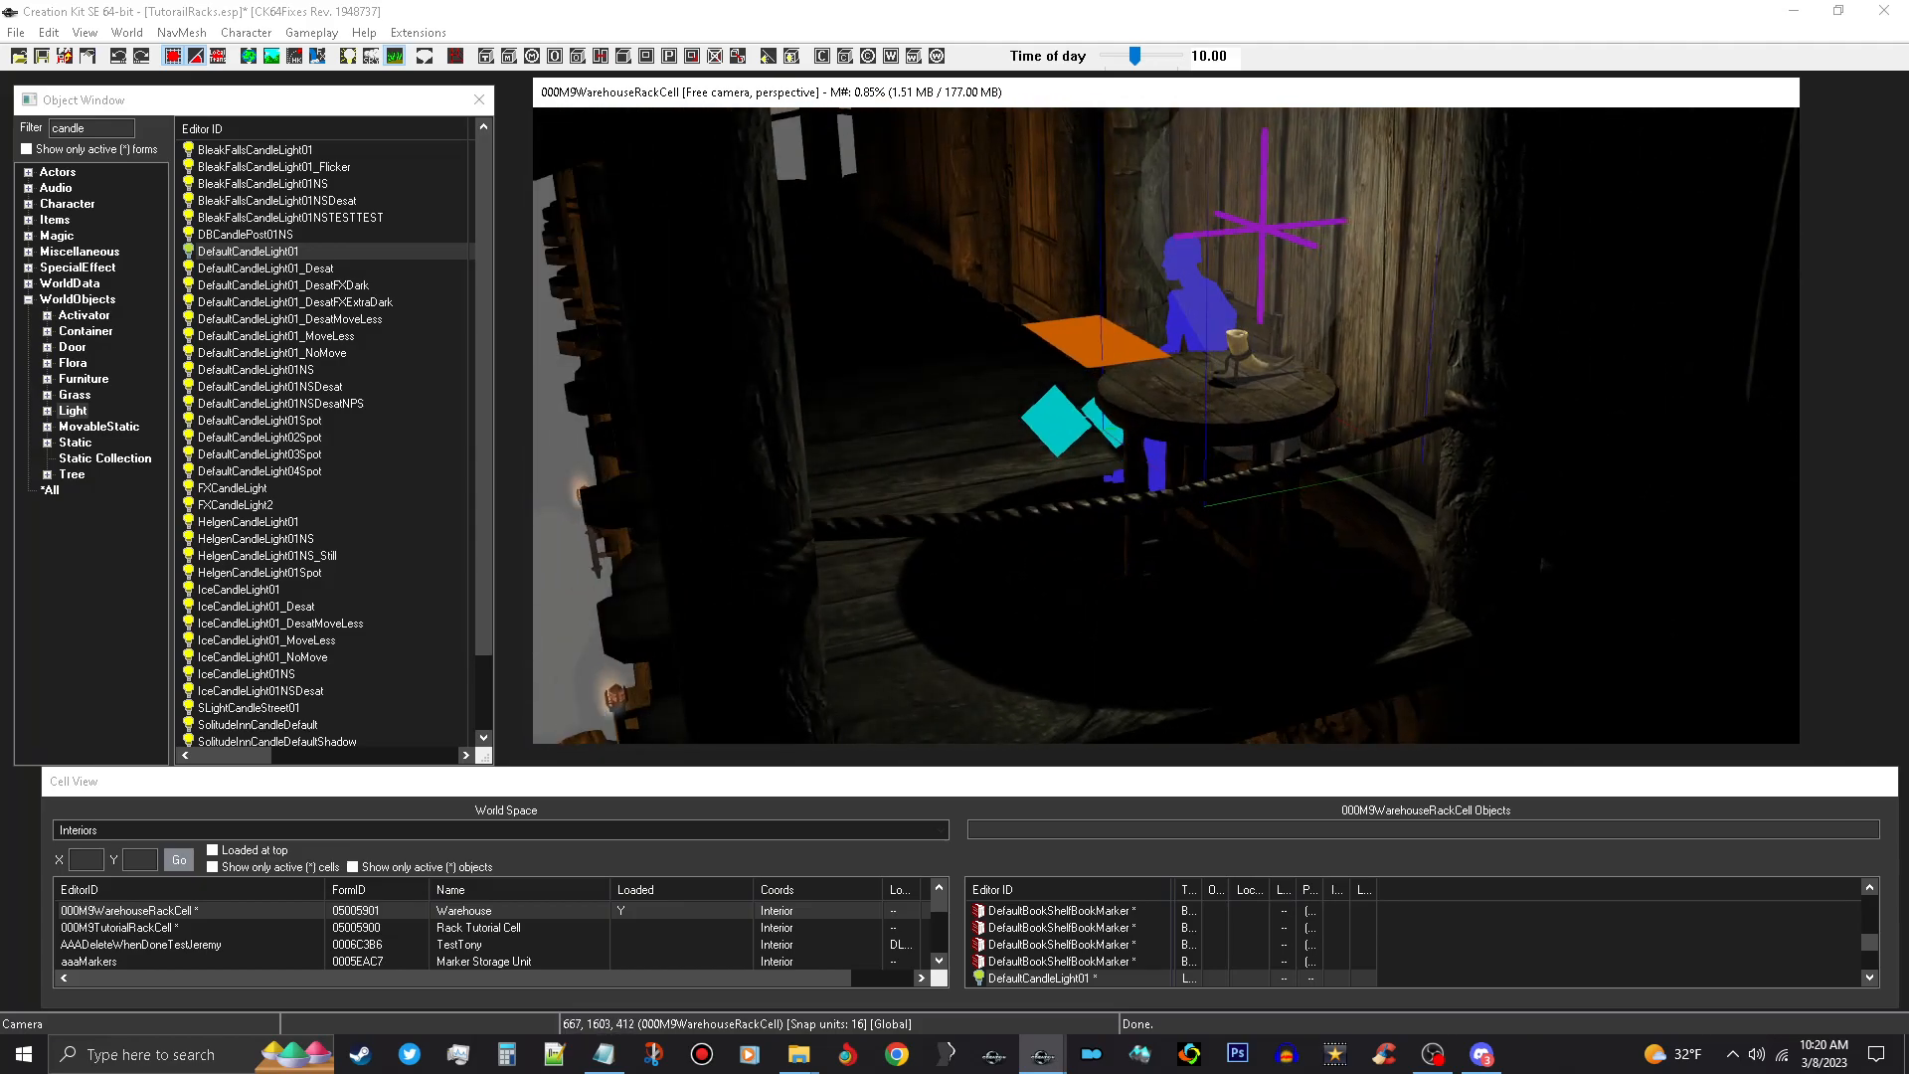
shift+middle_drag(1285, 291, 1394, 299)
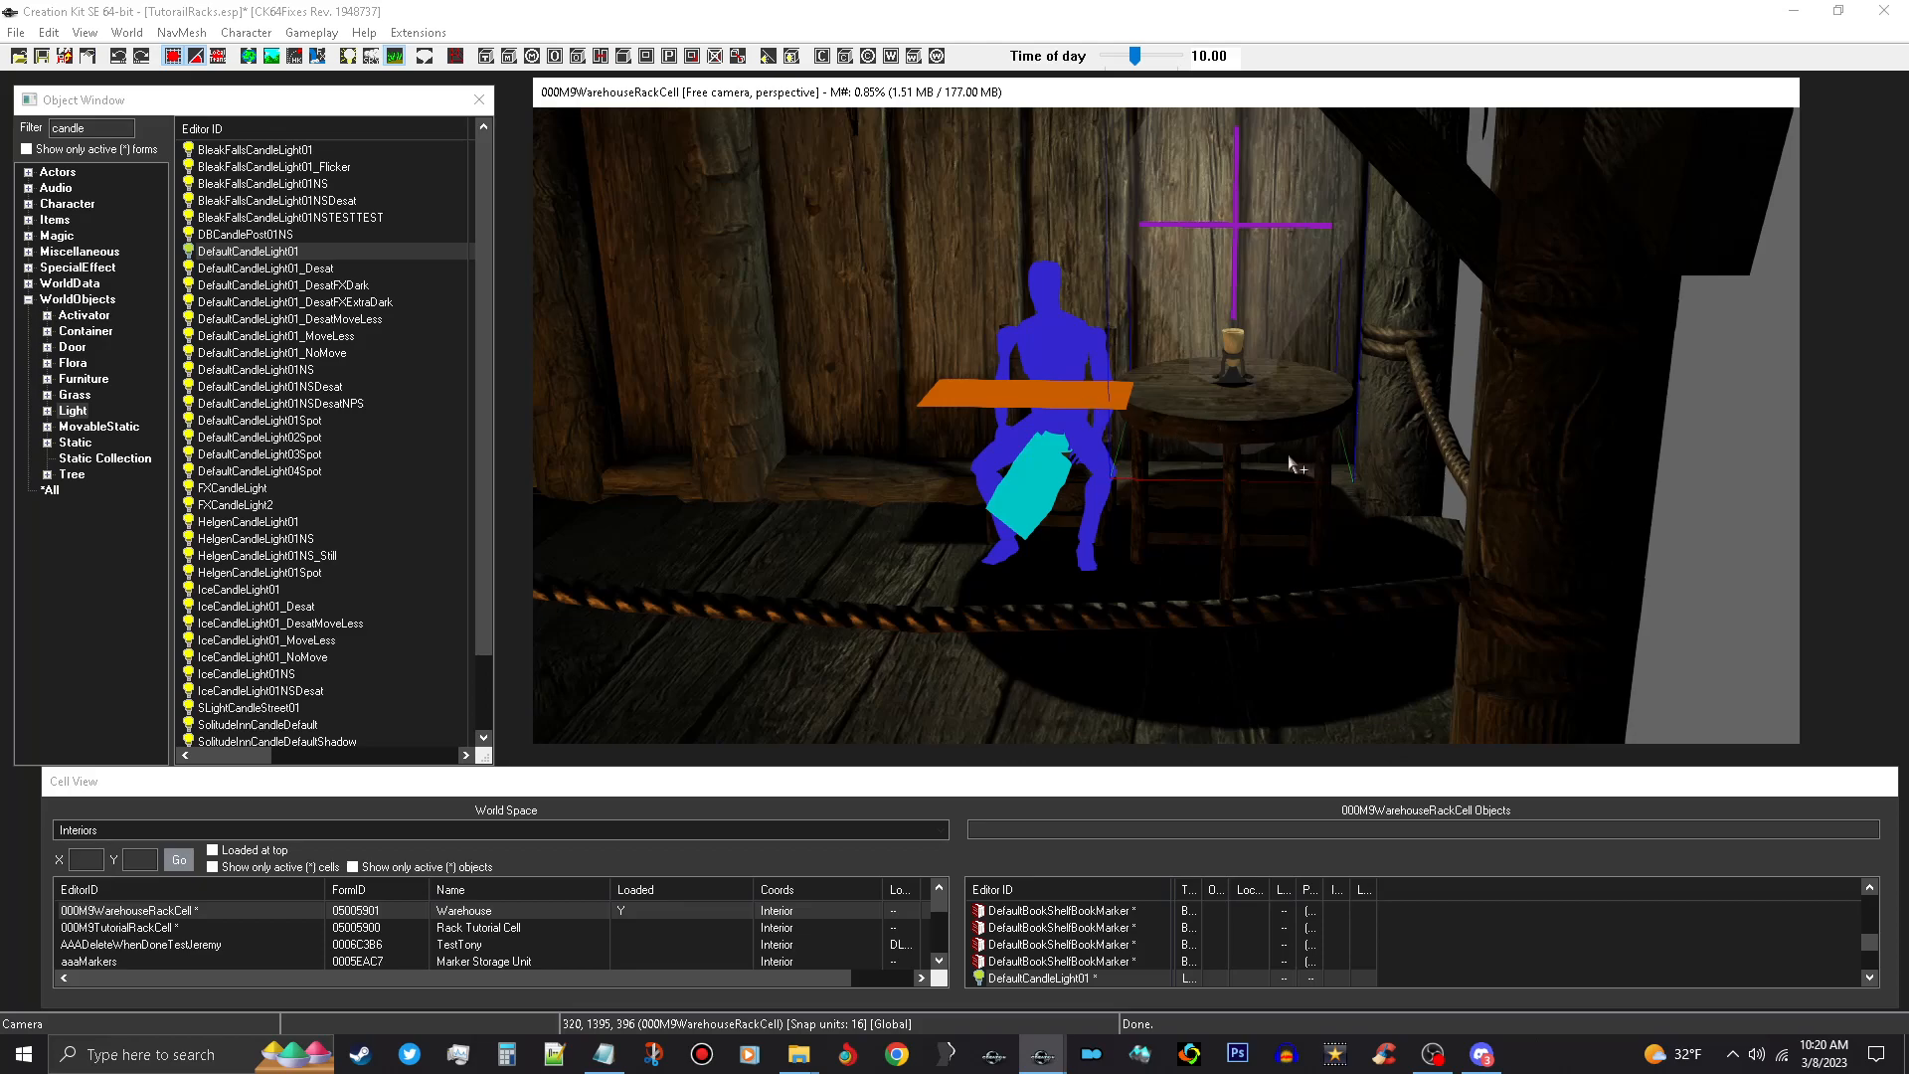
Turn bright light back on and bring the upper balcony door into view.
key(a)
mouse_move(1222, 427)
shift+middle_down()
mouse_move(1257, 428)
mouse_move(1219, 444)
shift+middle_up()
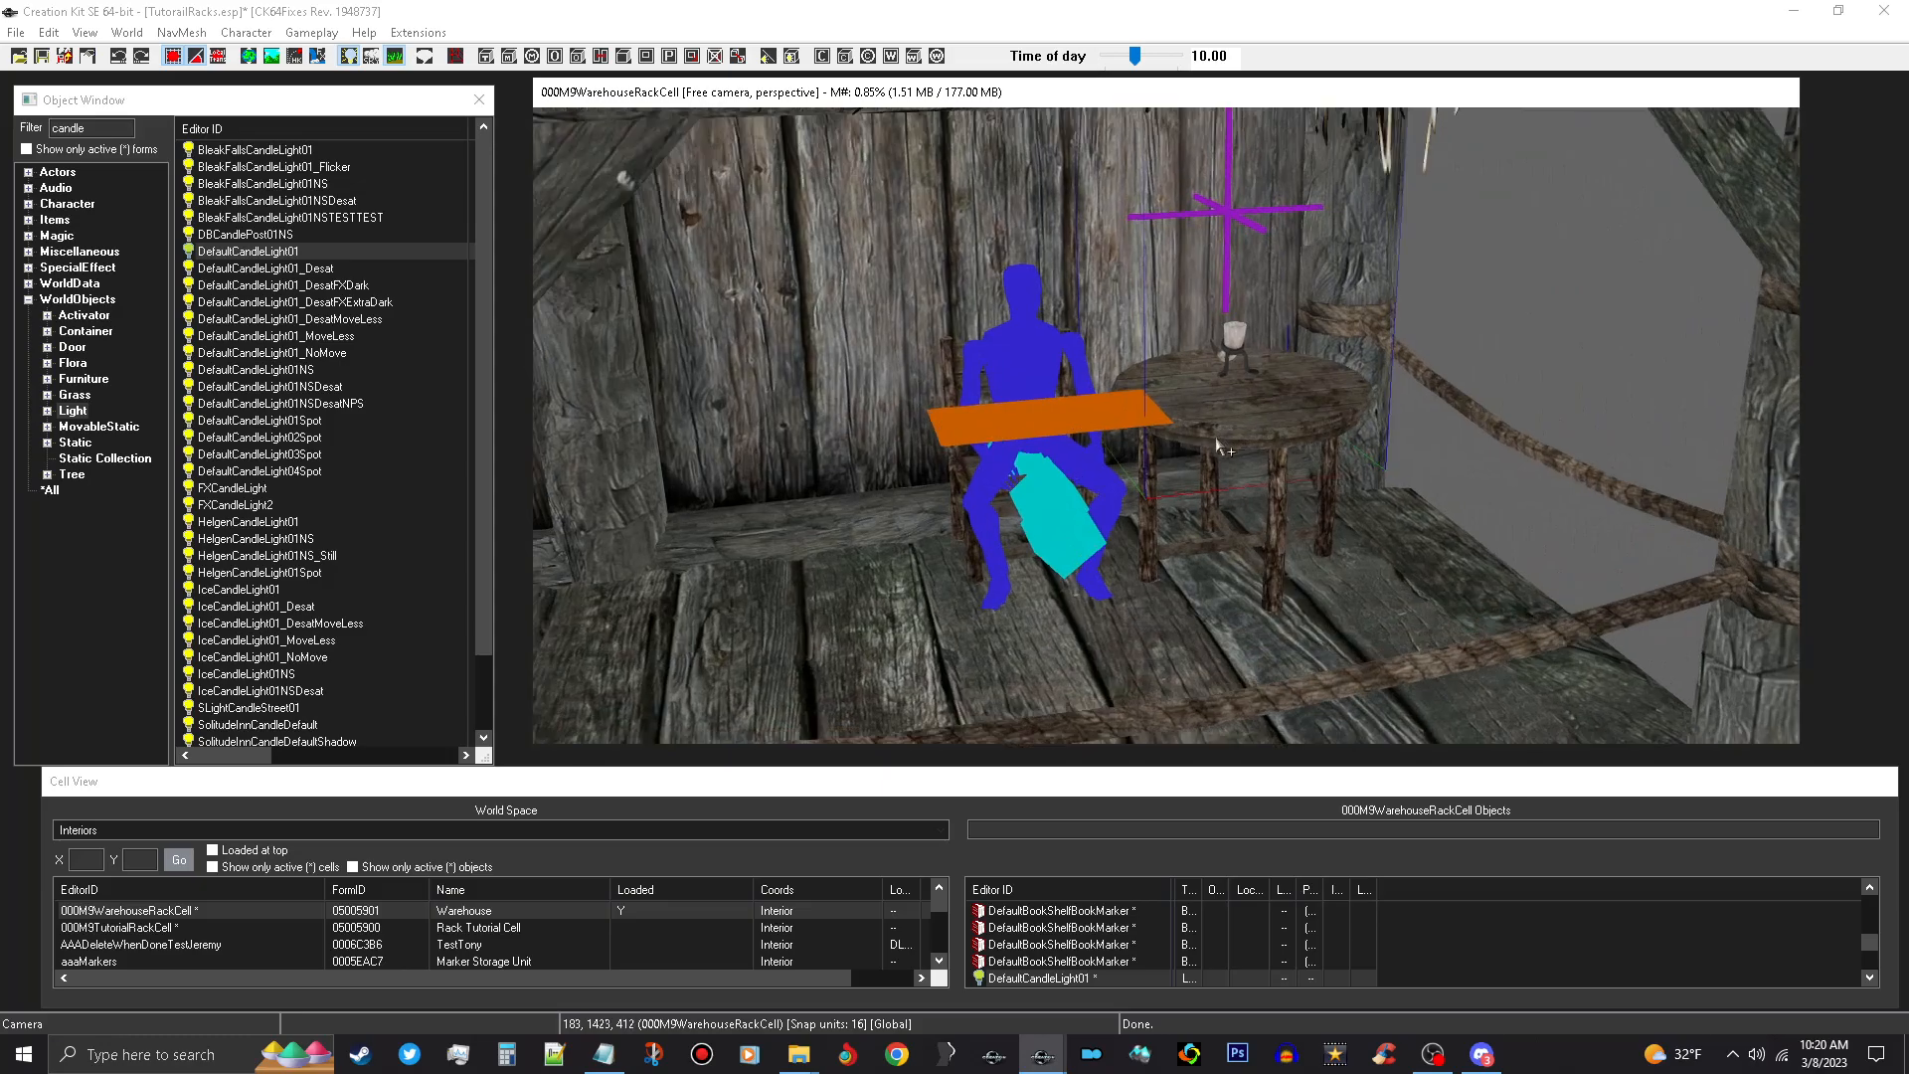
scroll(1193, 462, down, 3)
middle_drag(833, 540, 1120, 548)
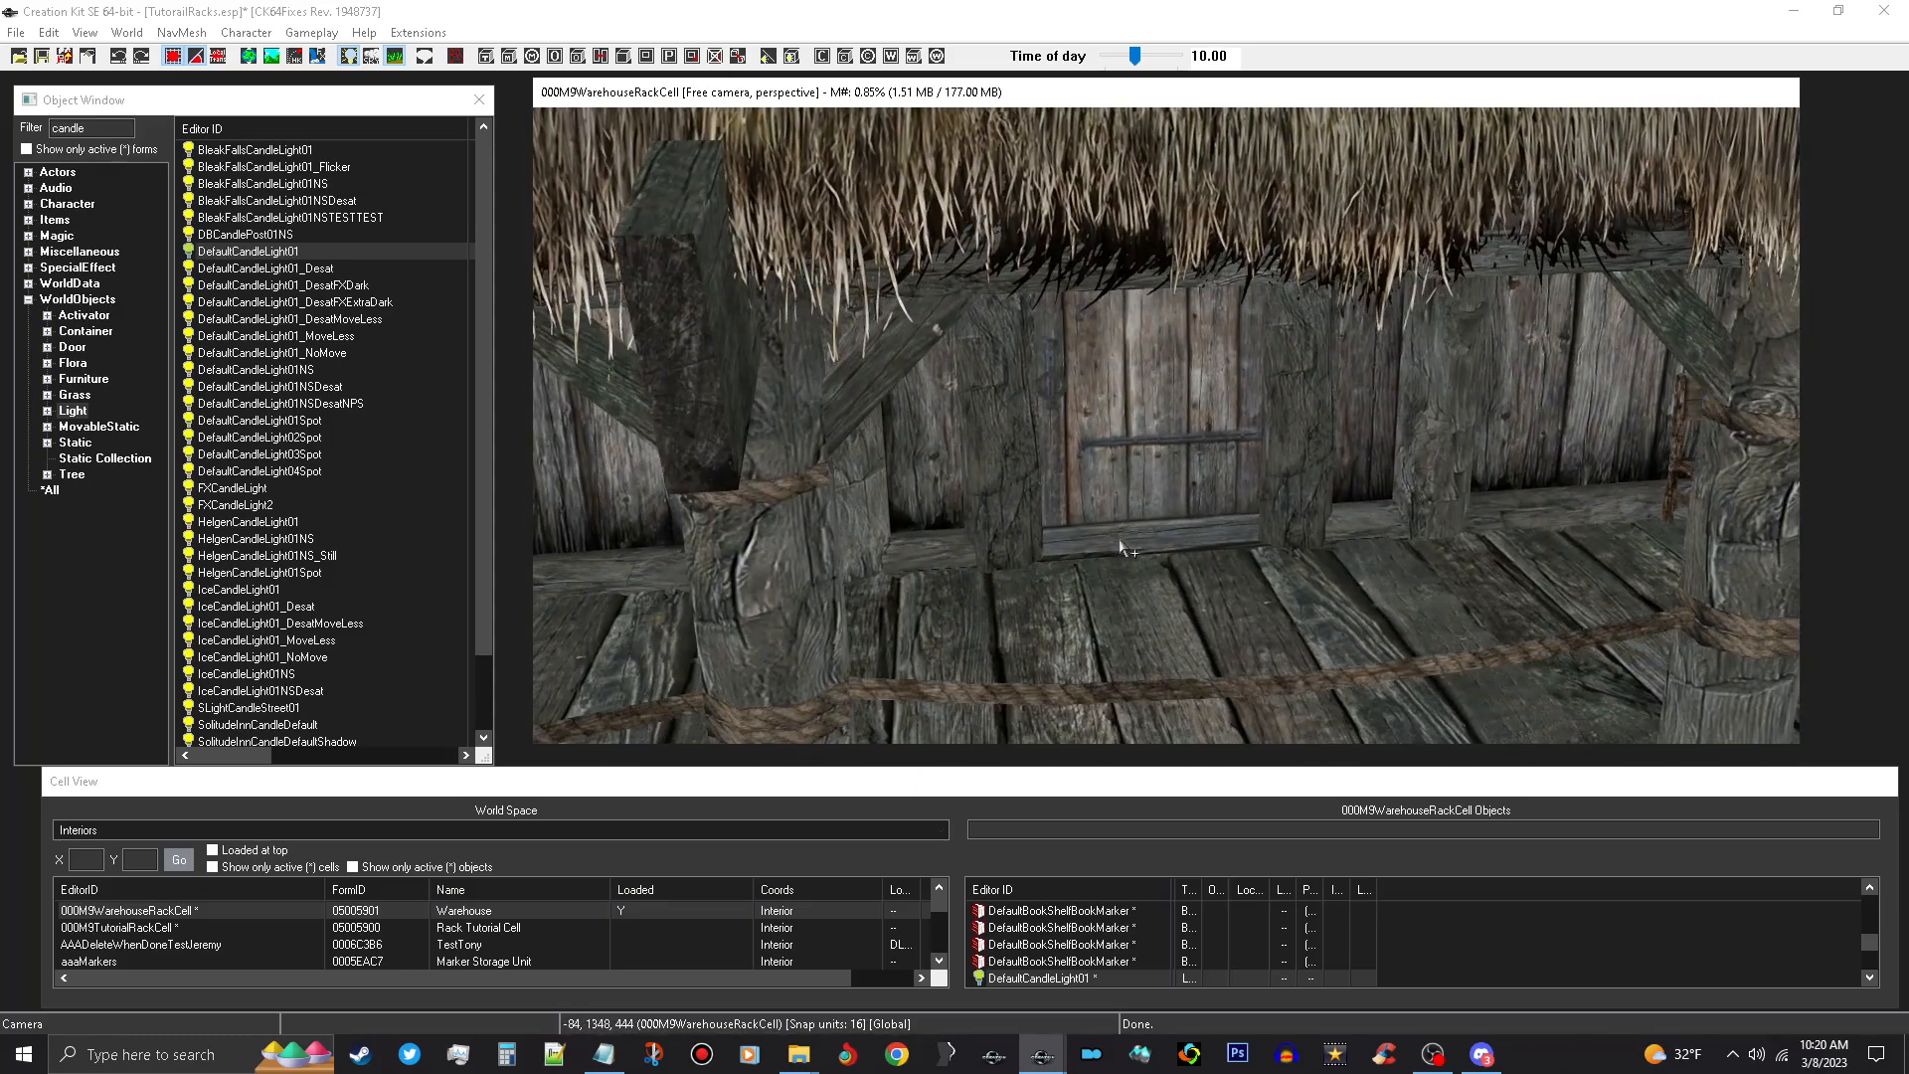
Filter the furniture for "farm" and place a FarmBench01F against the balcony's plank wall.
middle_drag(978, 578, 1251, 545)
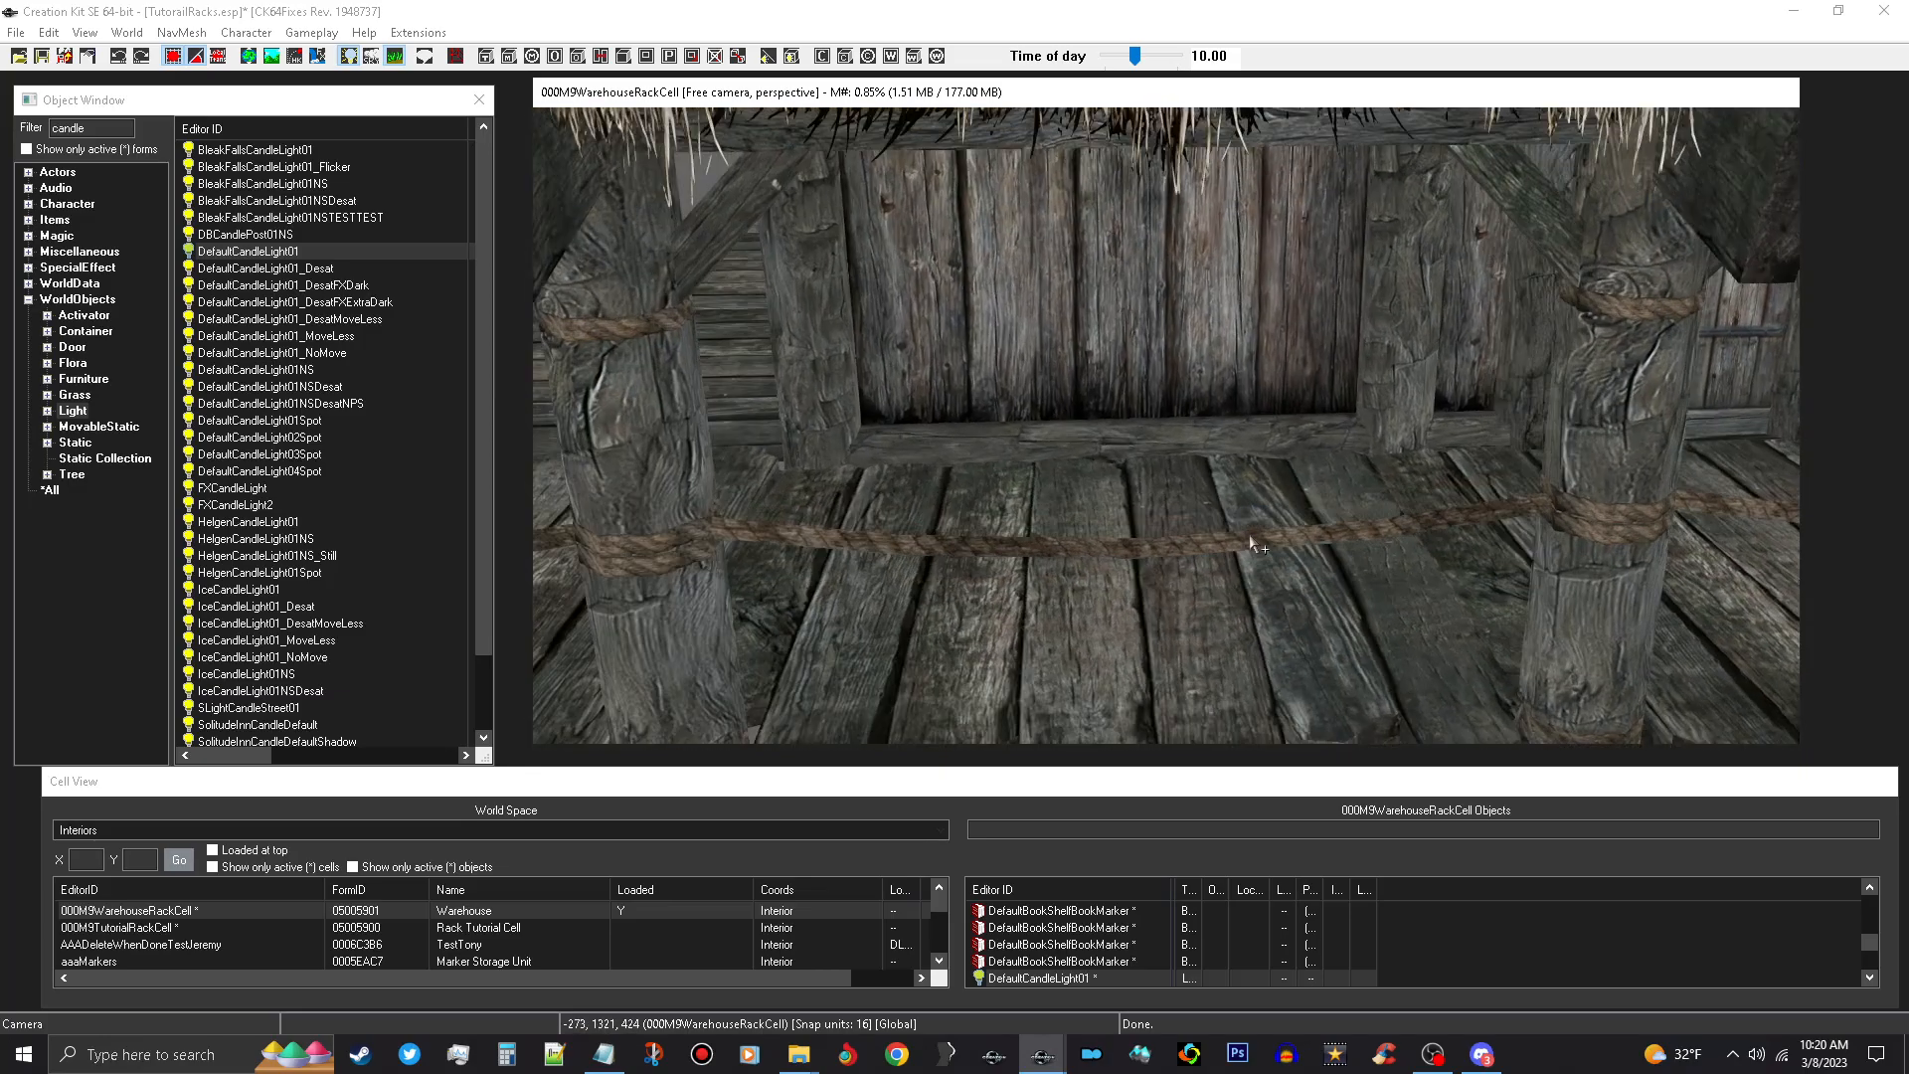
scroll(1250, 545, up, 4)
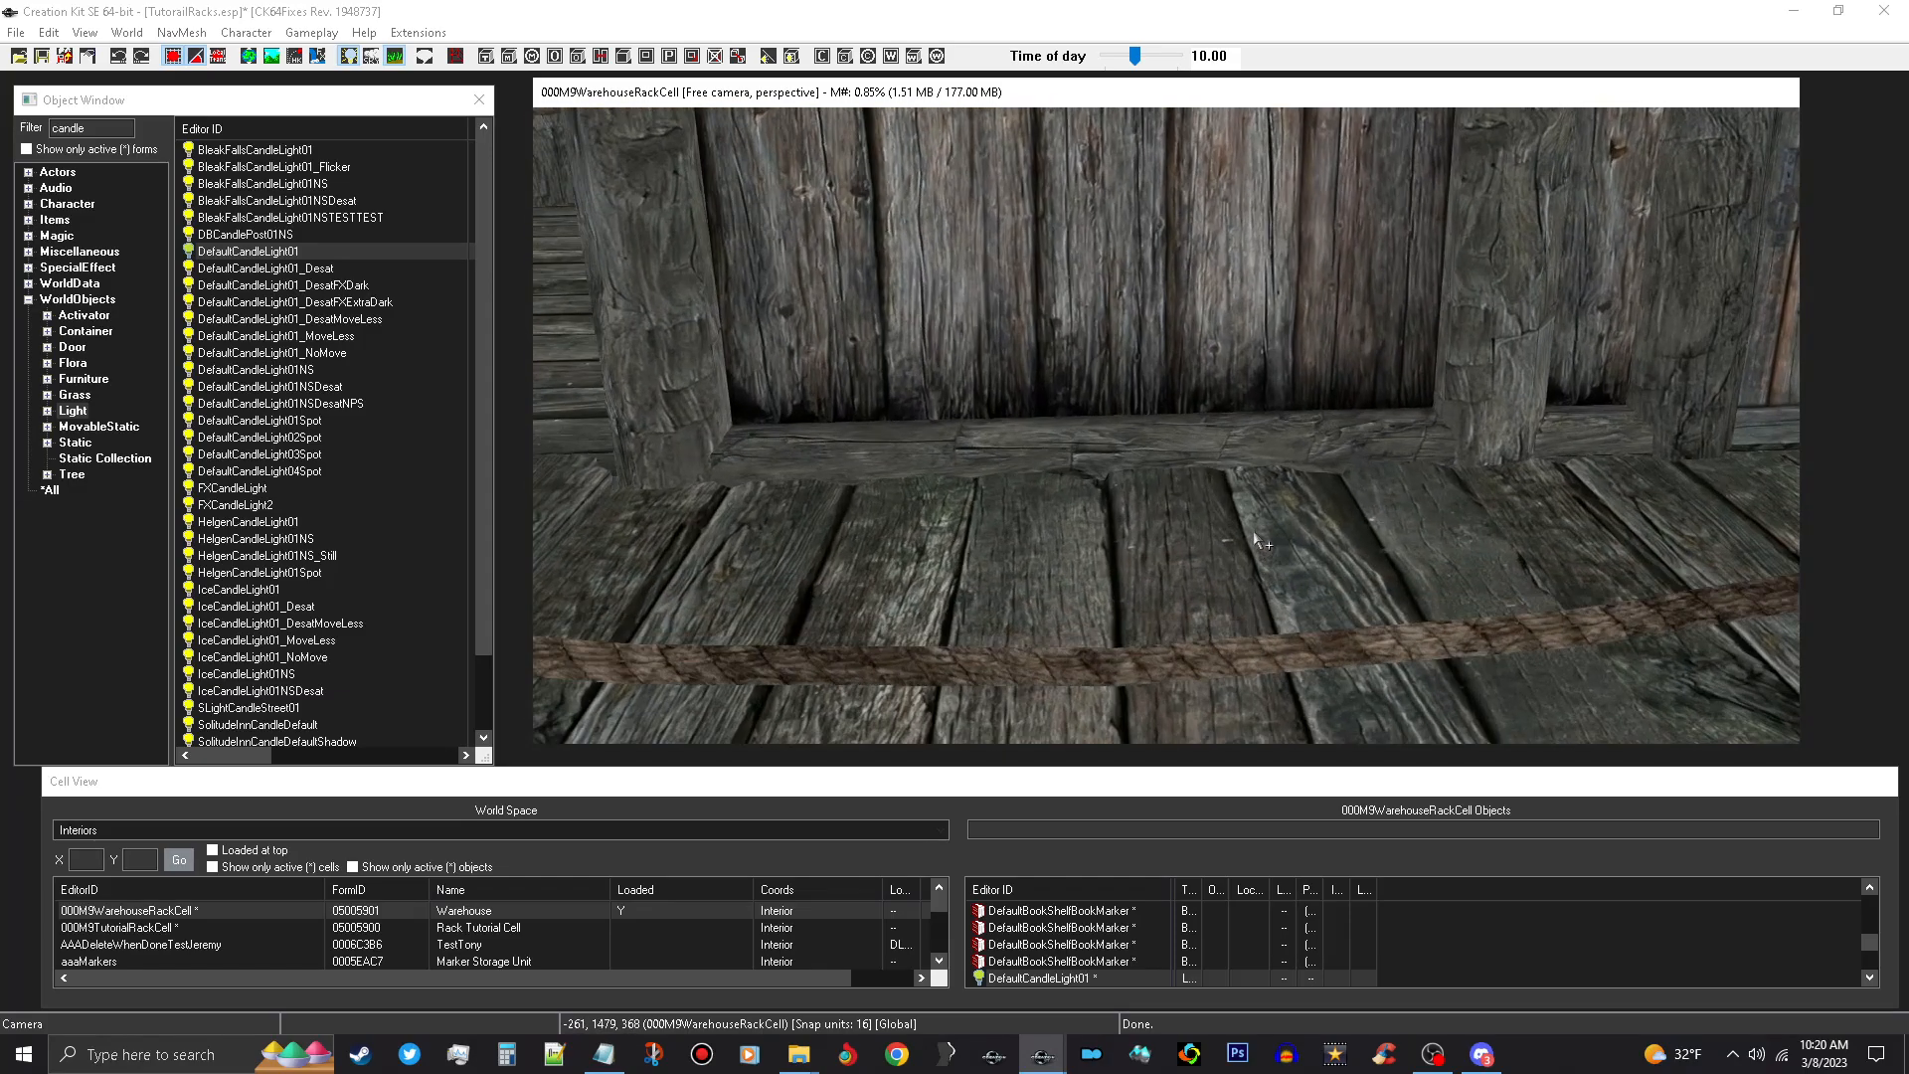
middle_drag(1250, 513, 1226, 534)
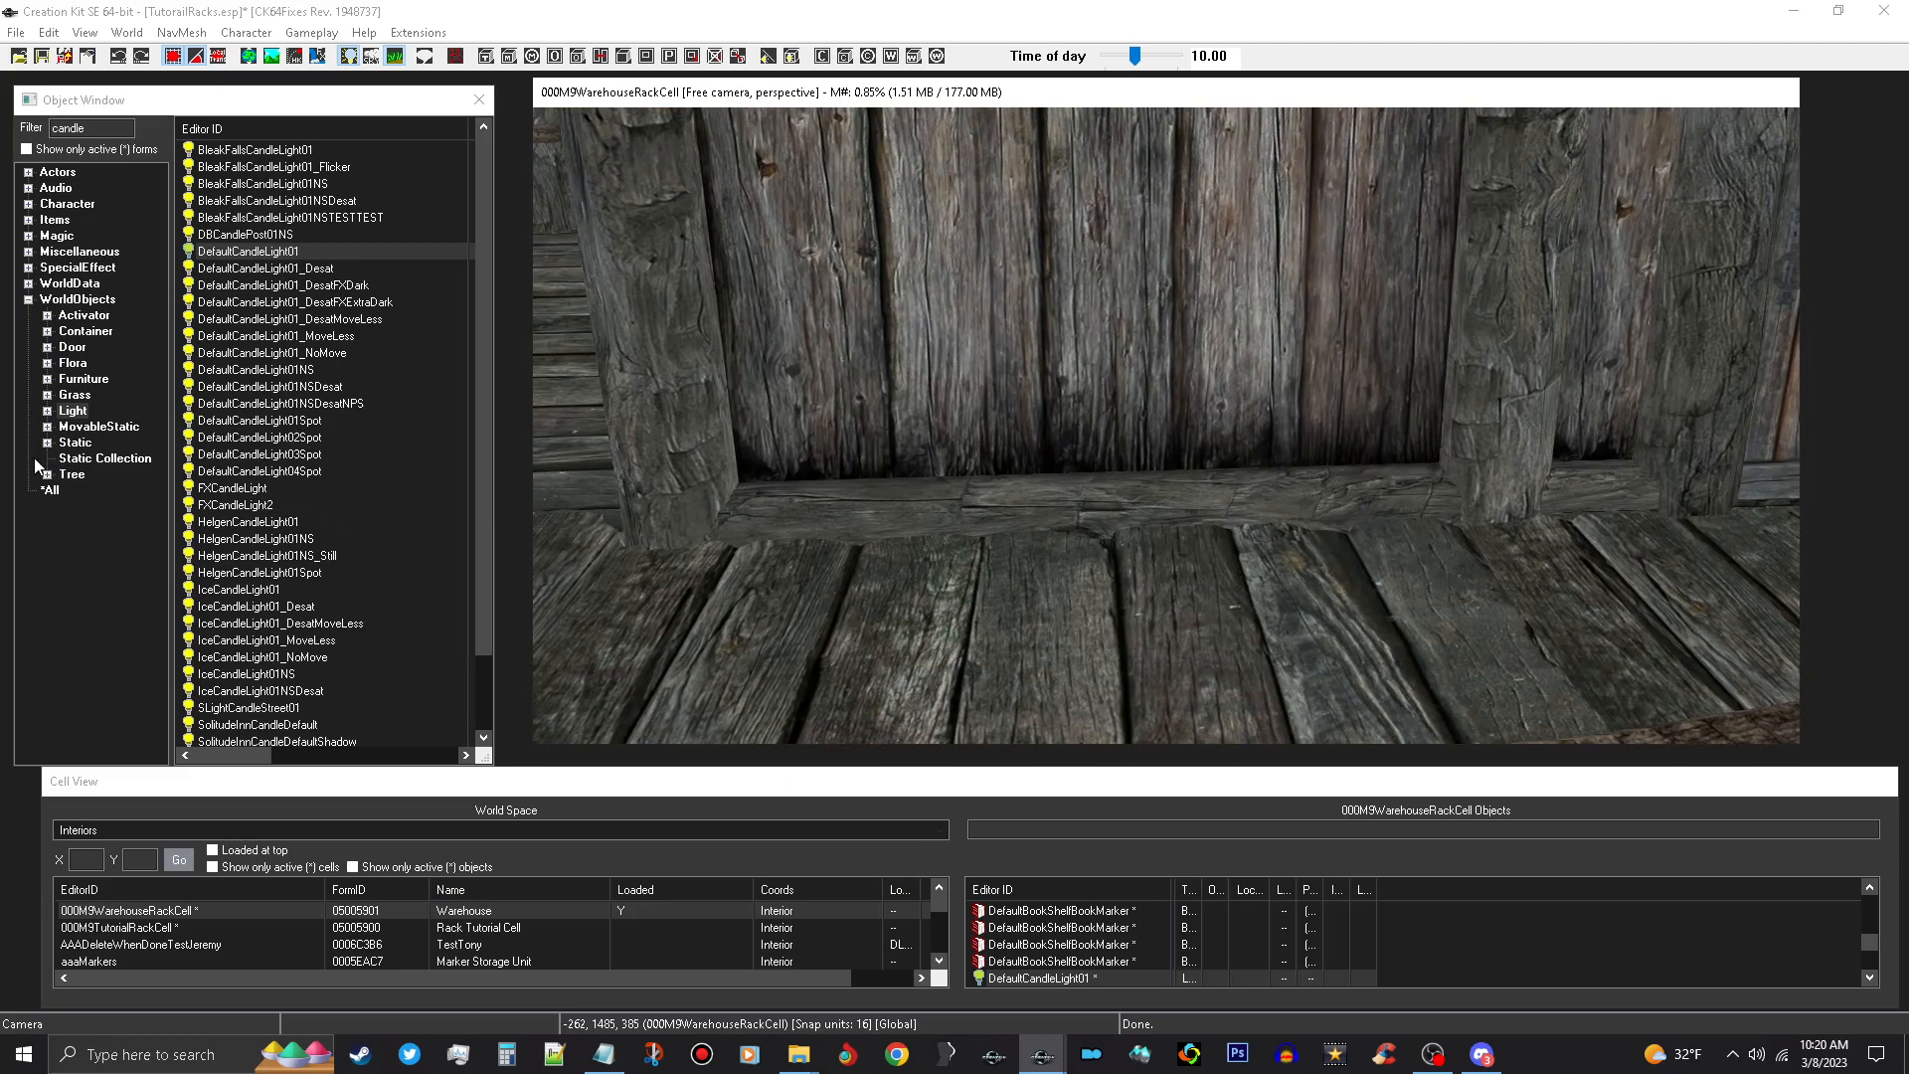
click(83, 379)
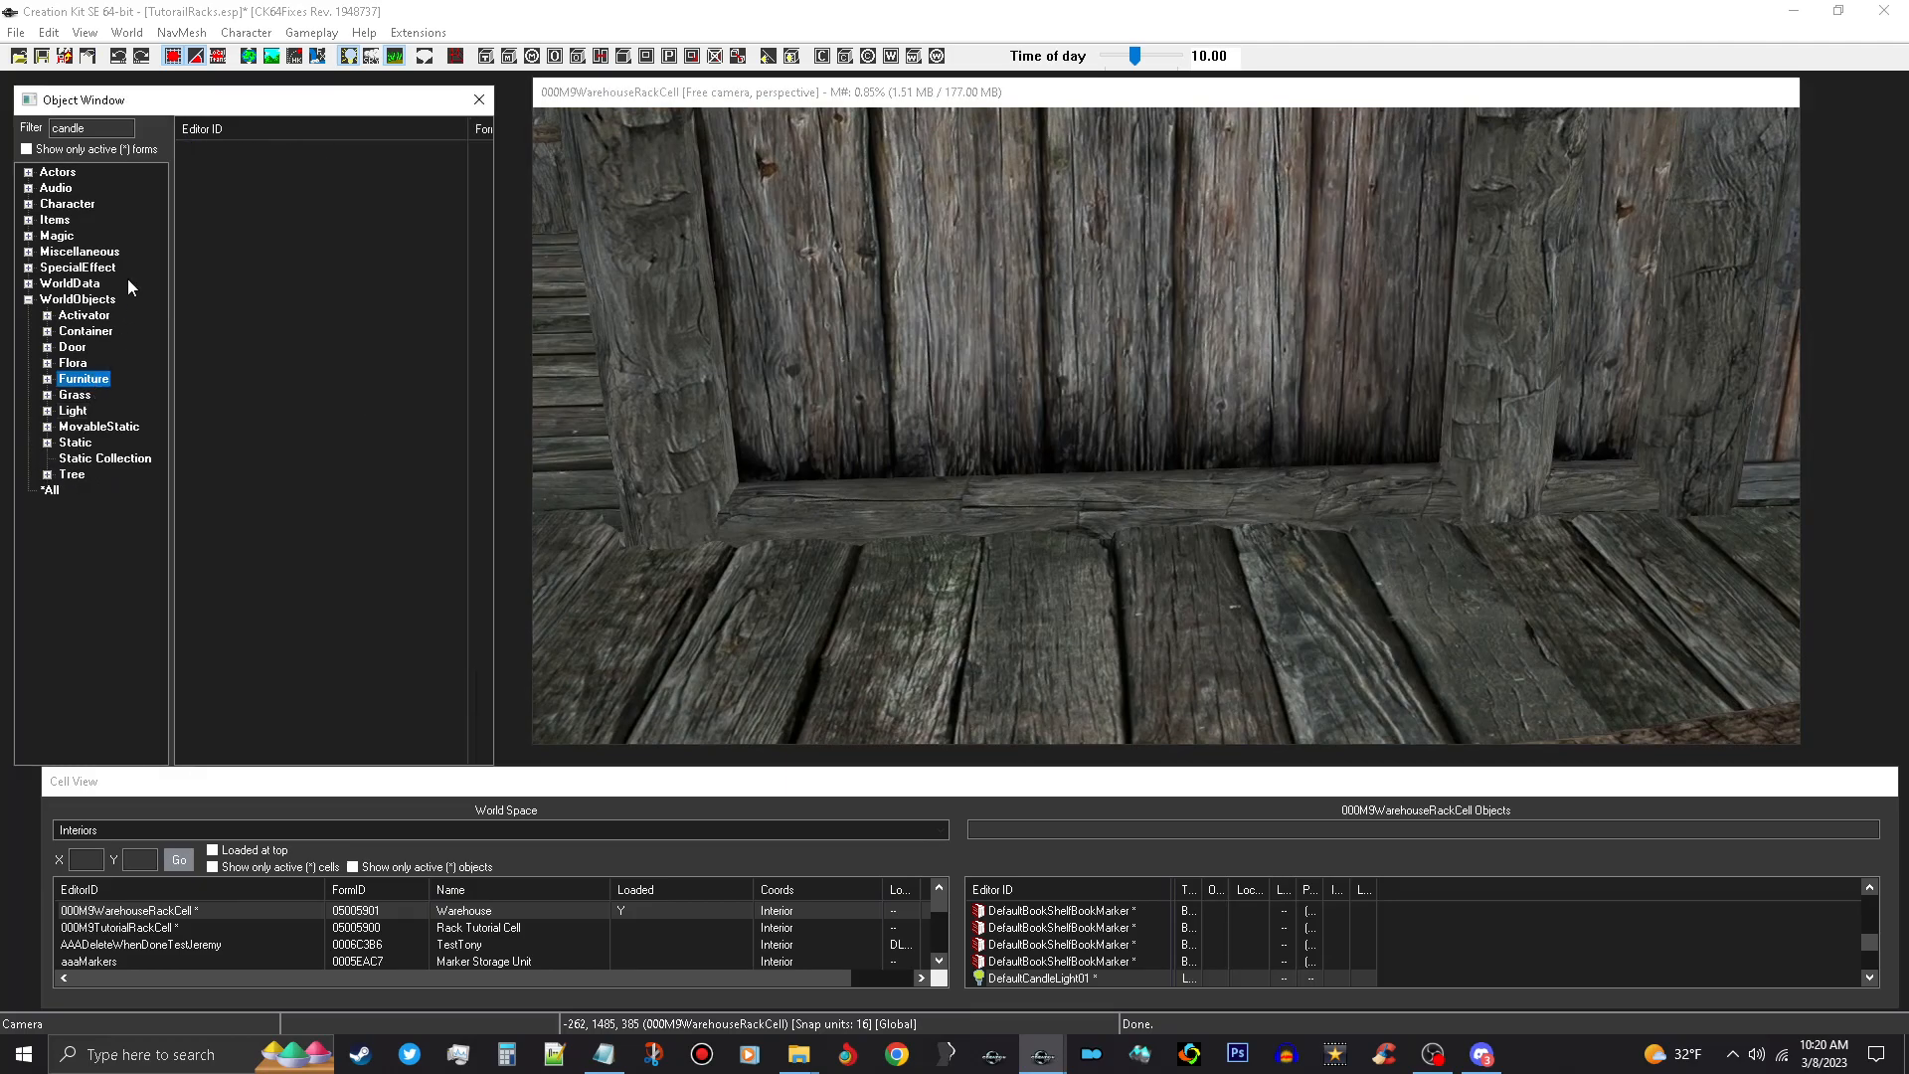
double_click(100, 127)
text(farm)
drag(249, 150, 305, 166)
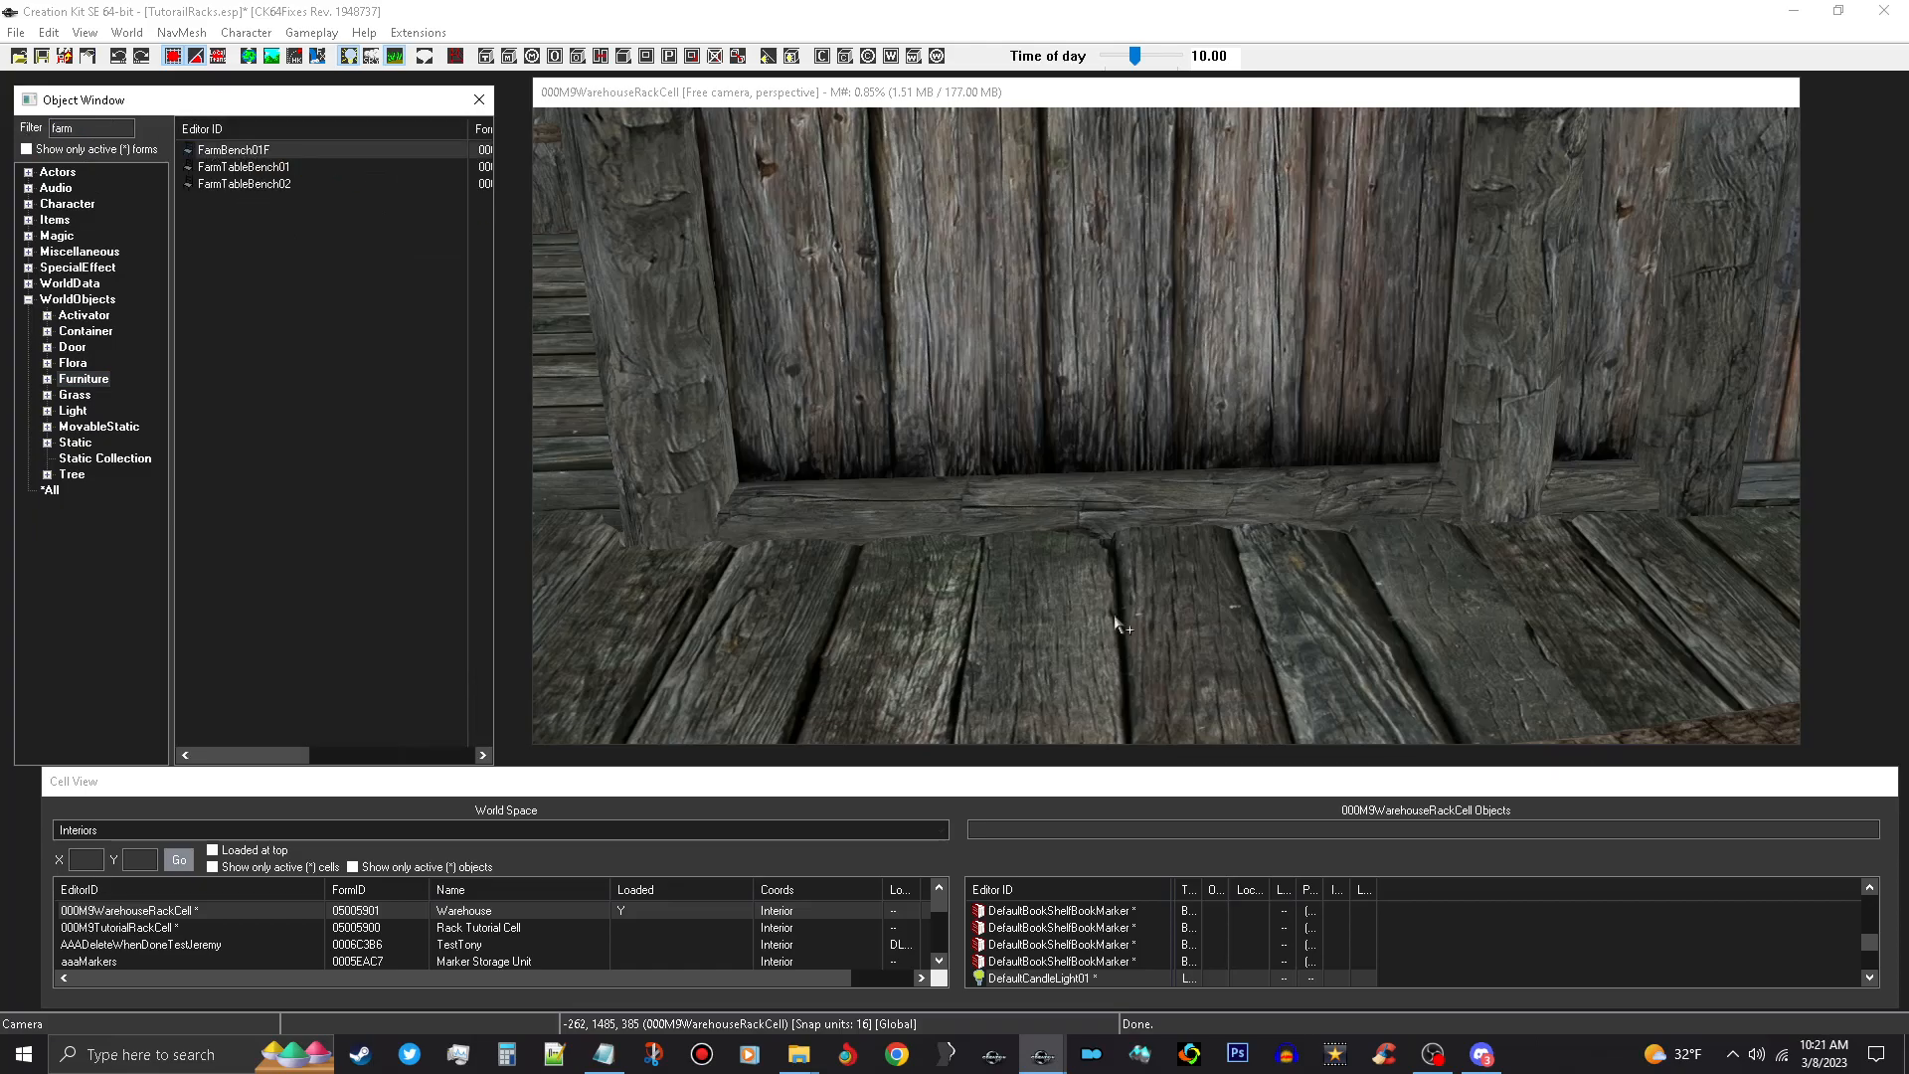
drag(1174, 621, 1176, 622)
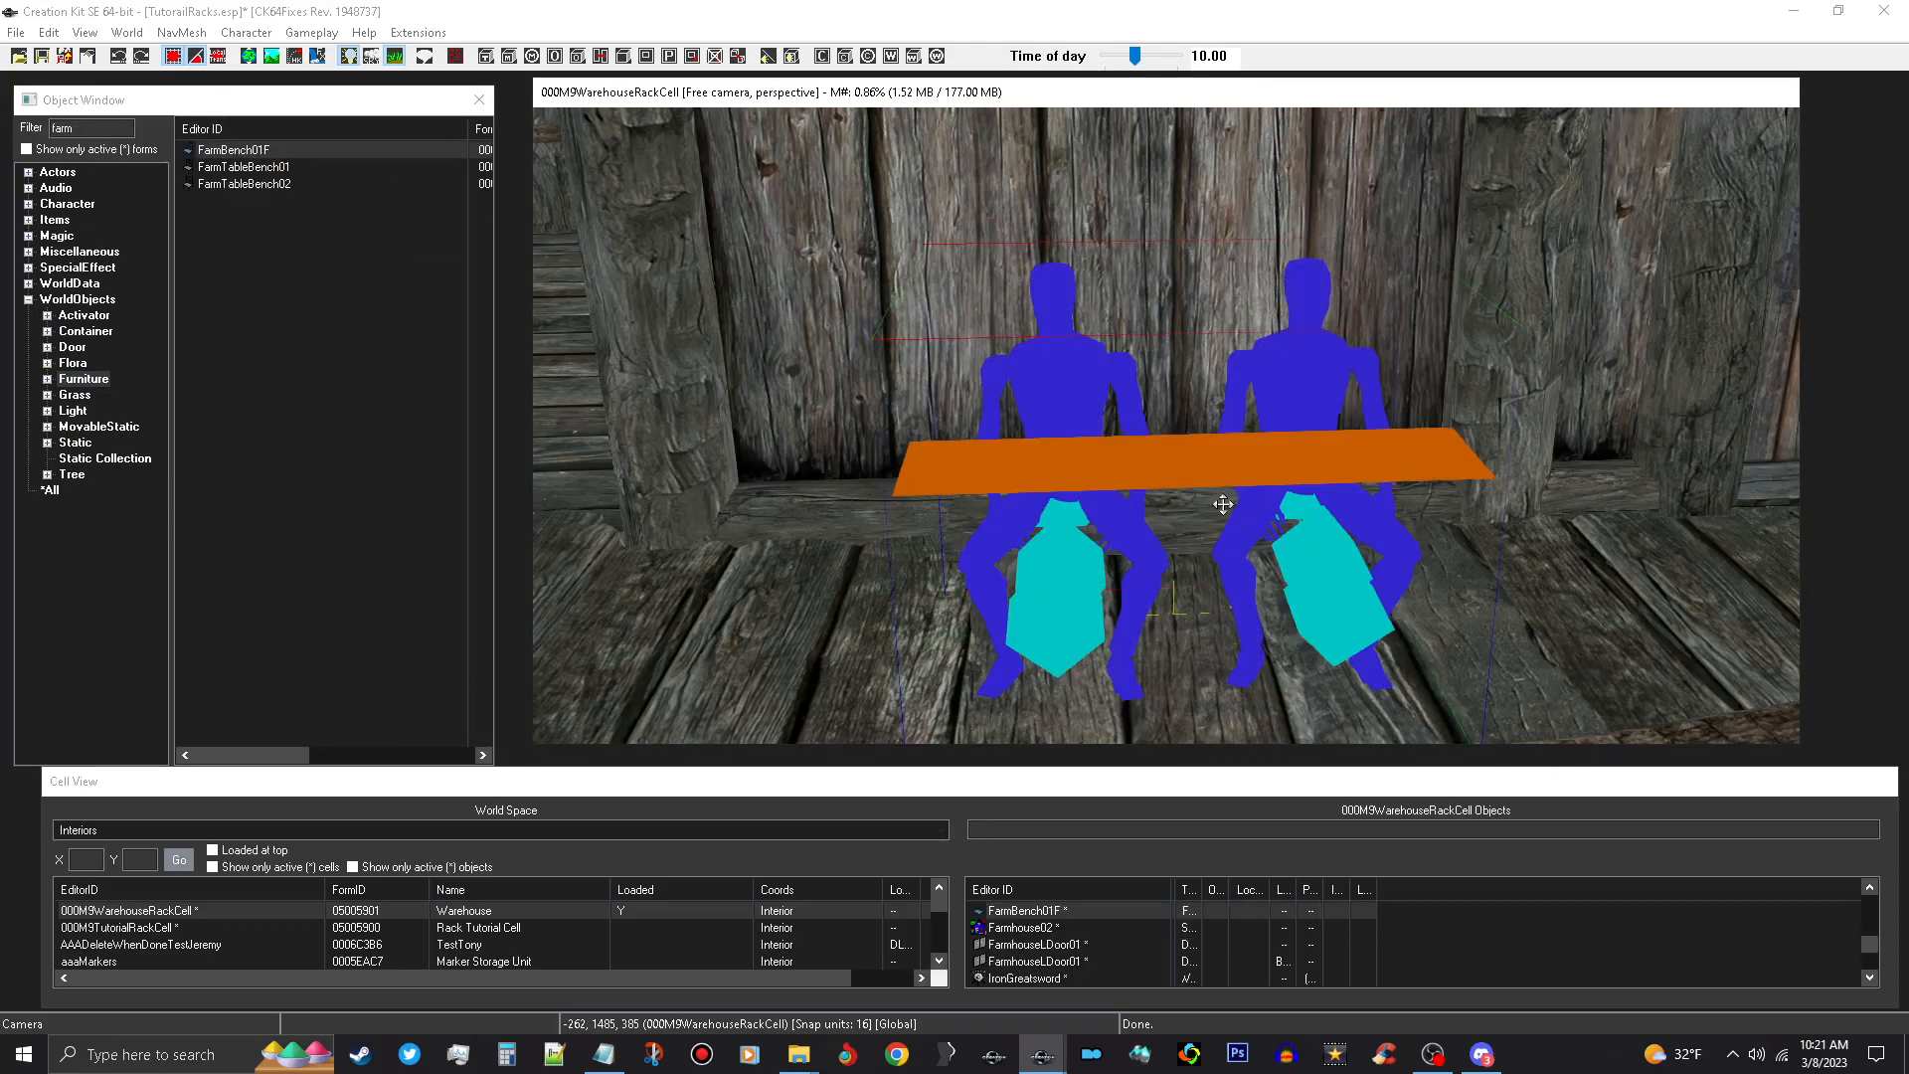
shift+middle_drag(1199, 515, 1345, 531)
shift+middle_drag(1205, 541, 883, 576)
Look over the farmhouse front and the empty far end of the balcony.
middle_drag(1056, 608, 851, 499)
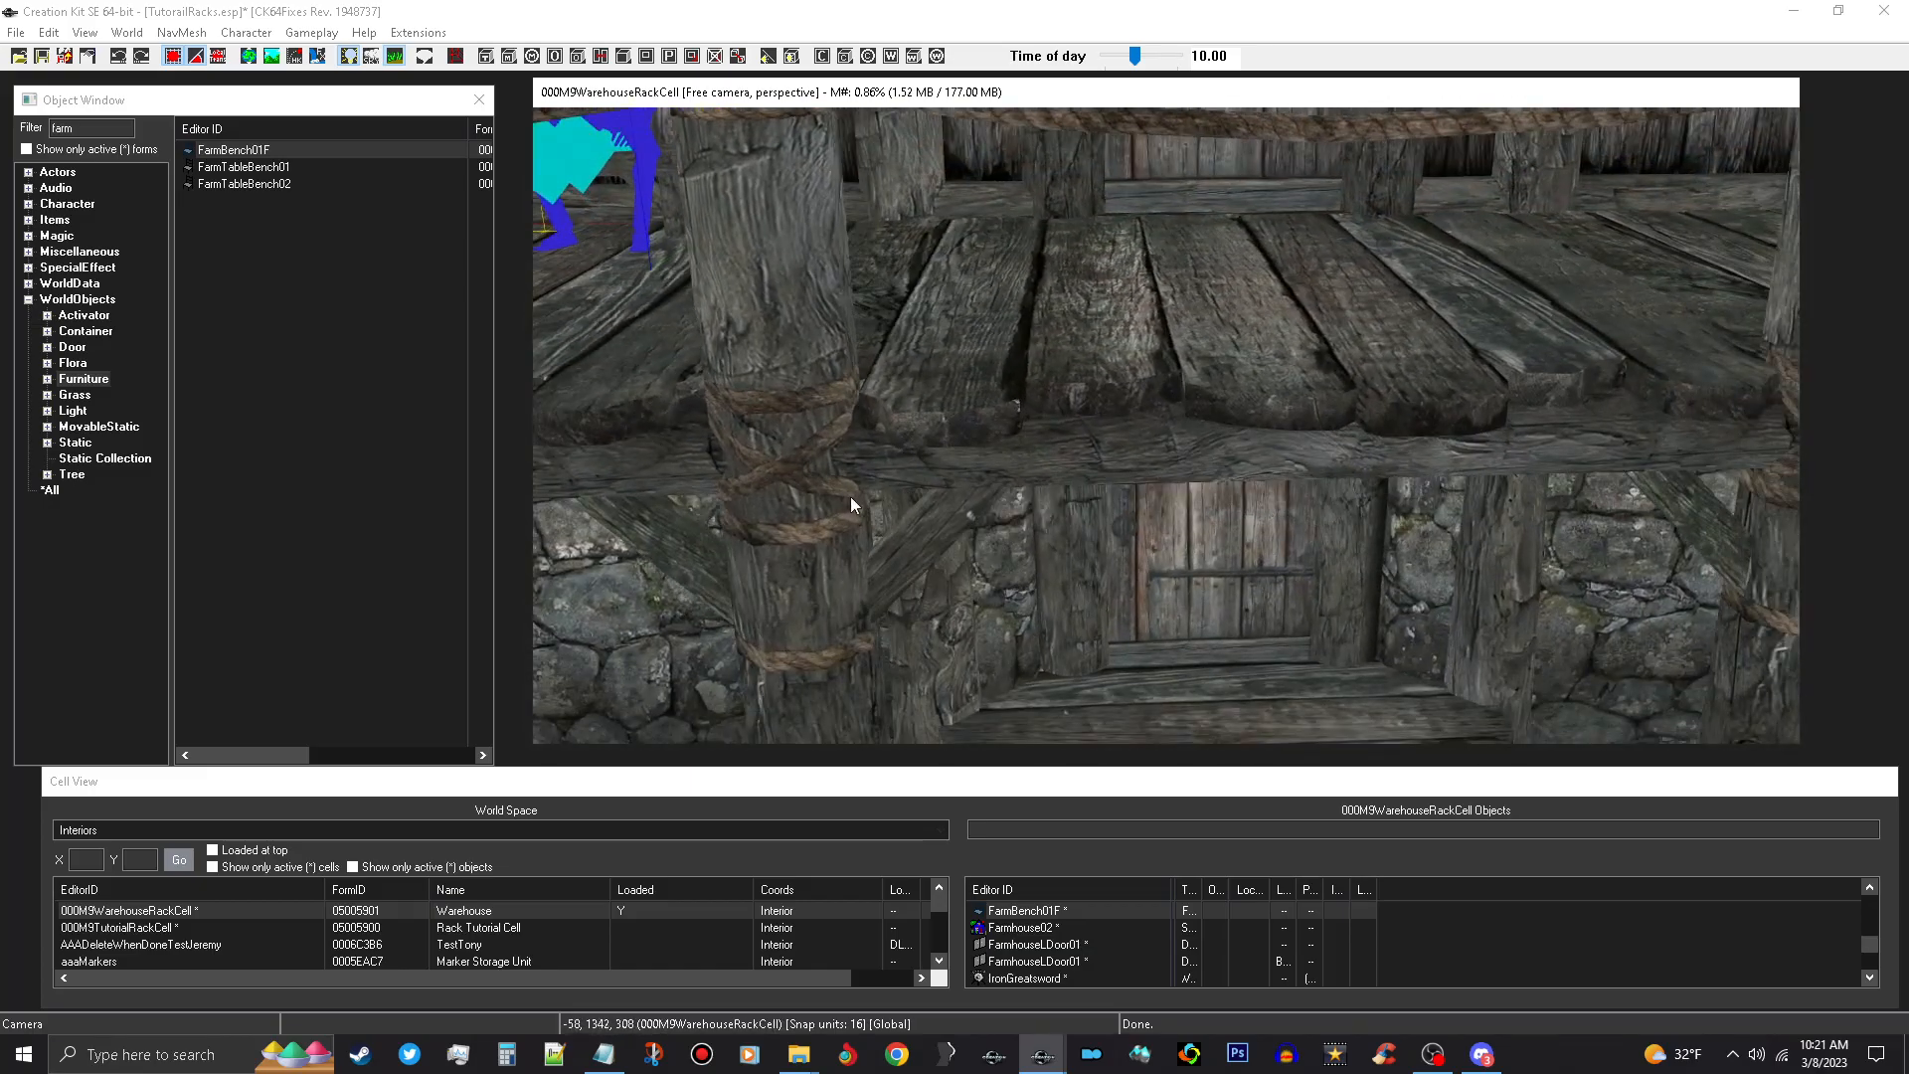
scroll(1080, 548, down, 5)
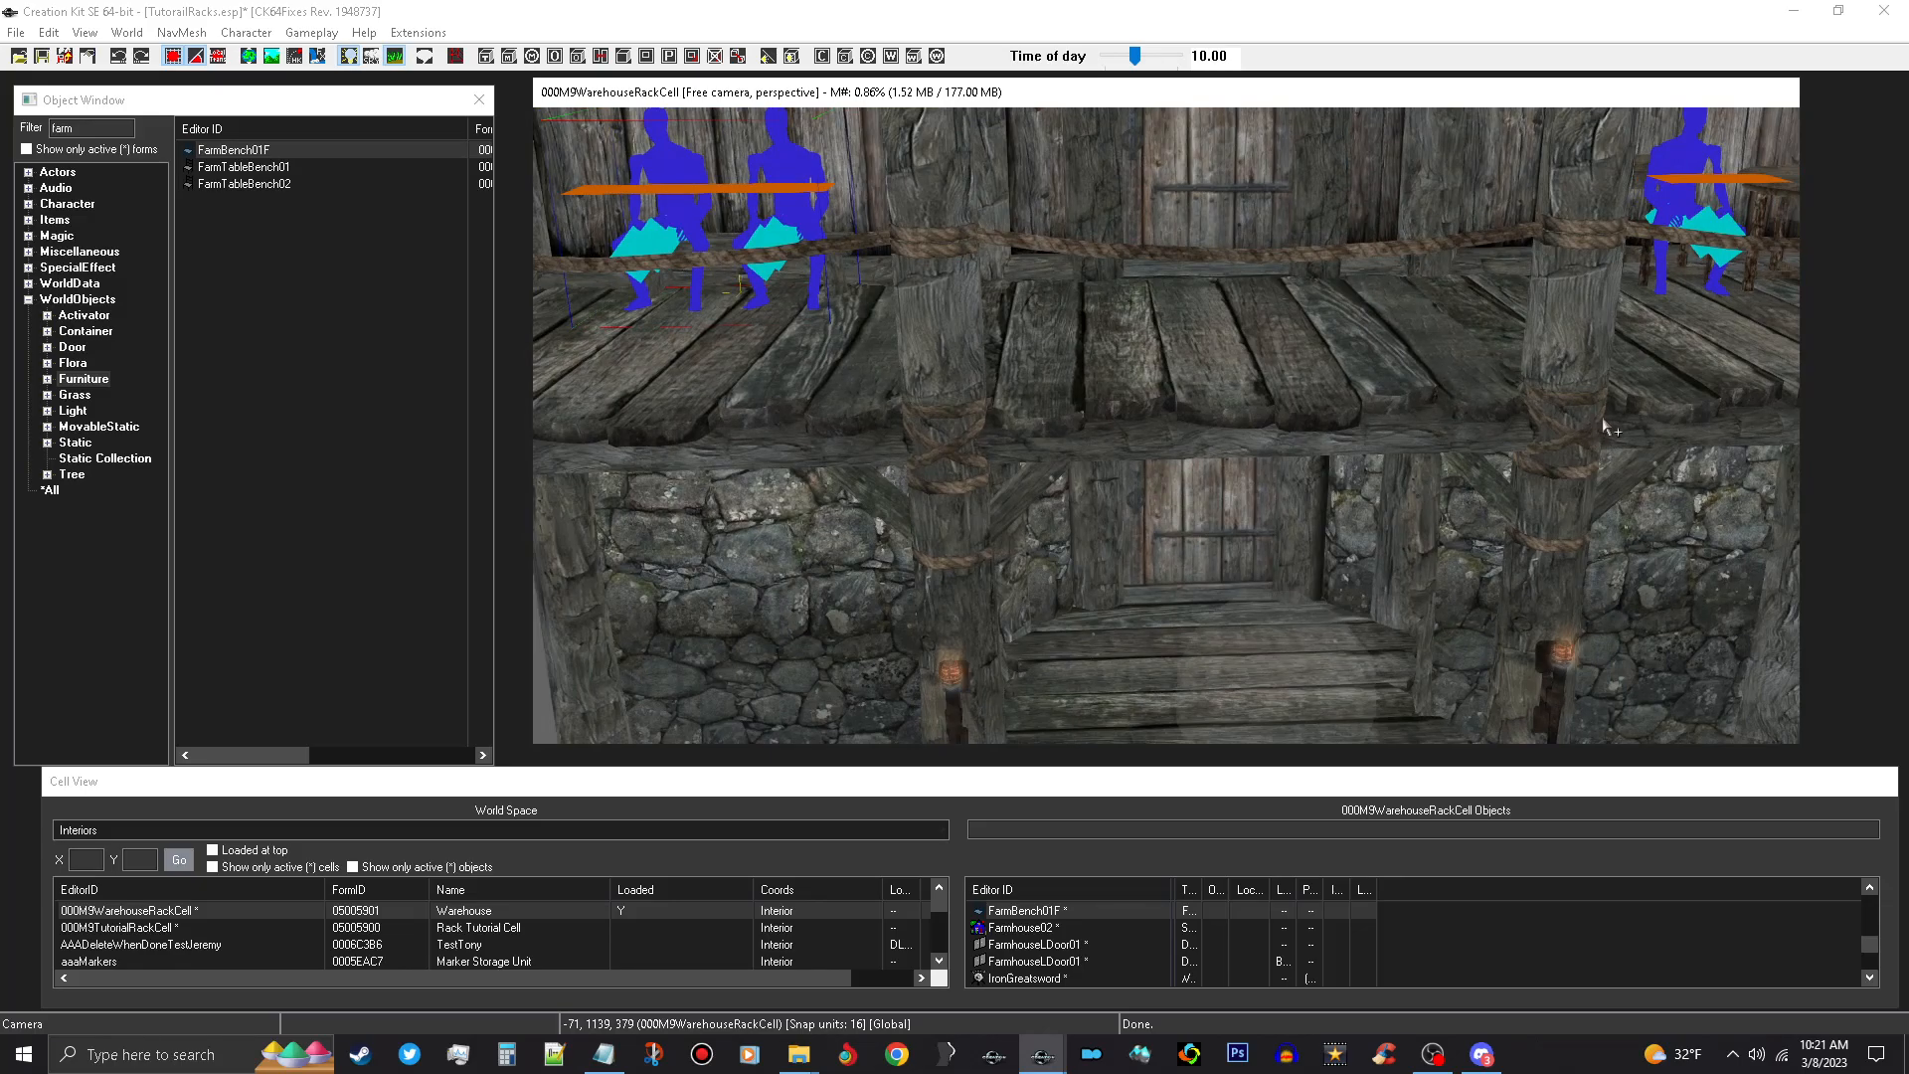
middle_drag(1521, 477, 1493, 371)
click(1231, 472)
shift+middle_drag(1236, 468, 1424, 624)
scroll(1275, 509, up, 8)
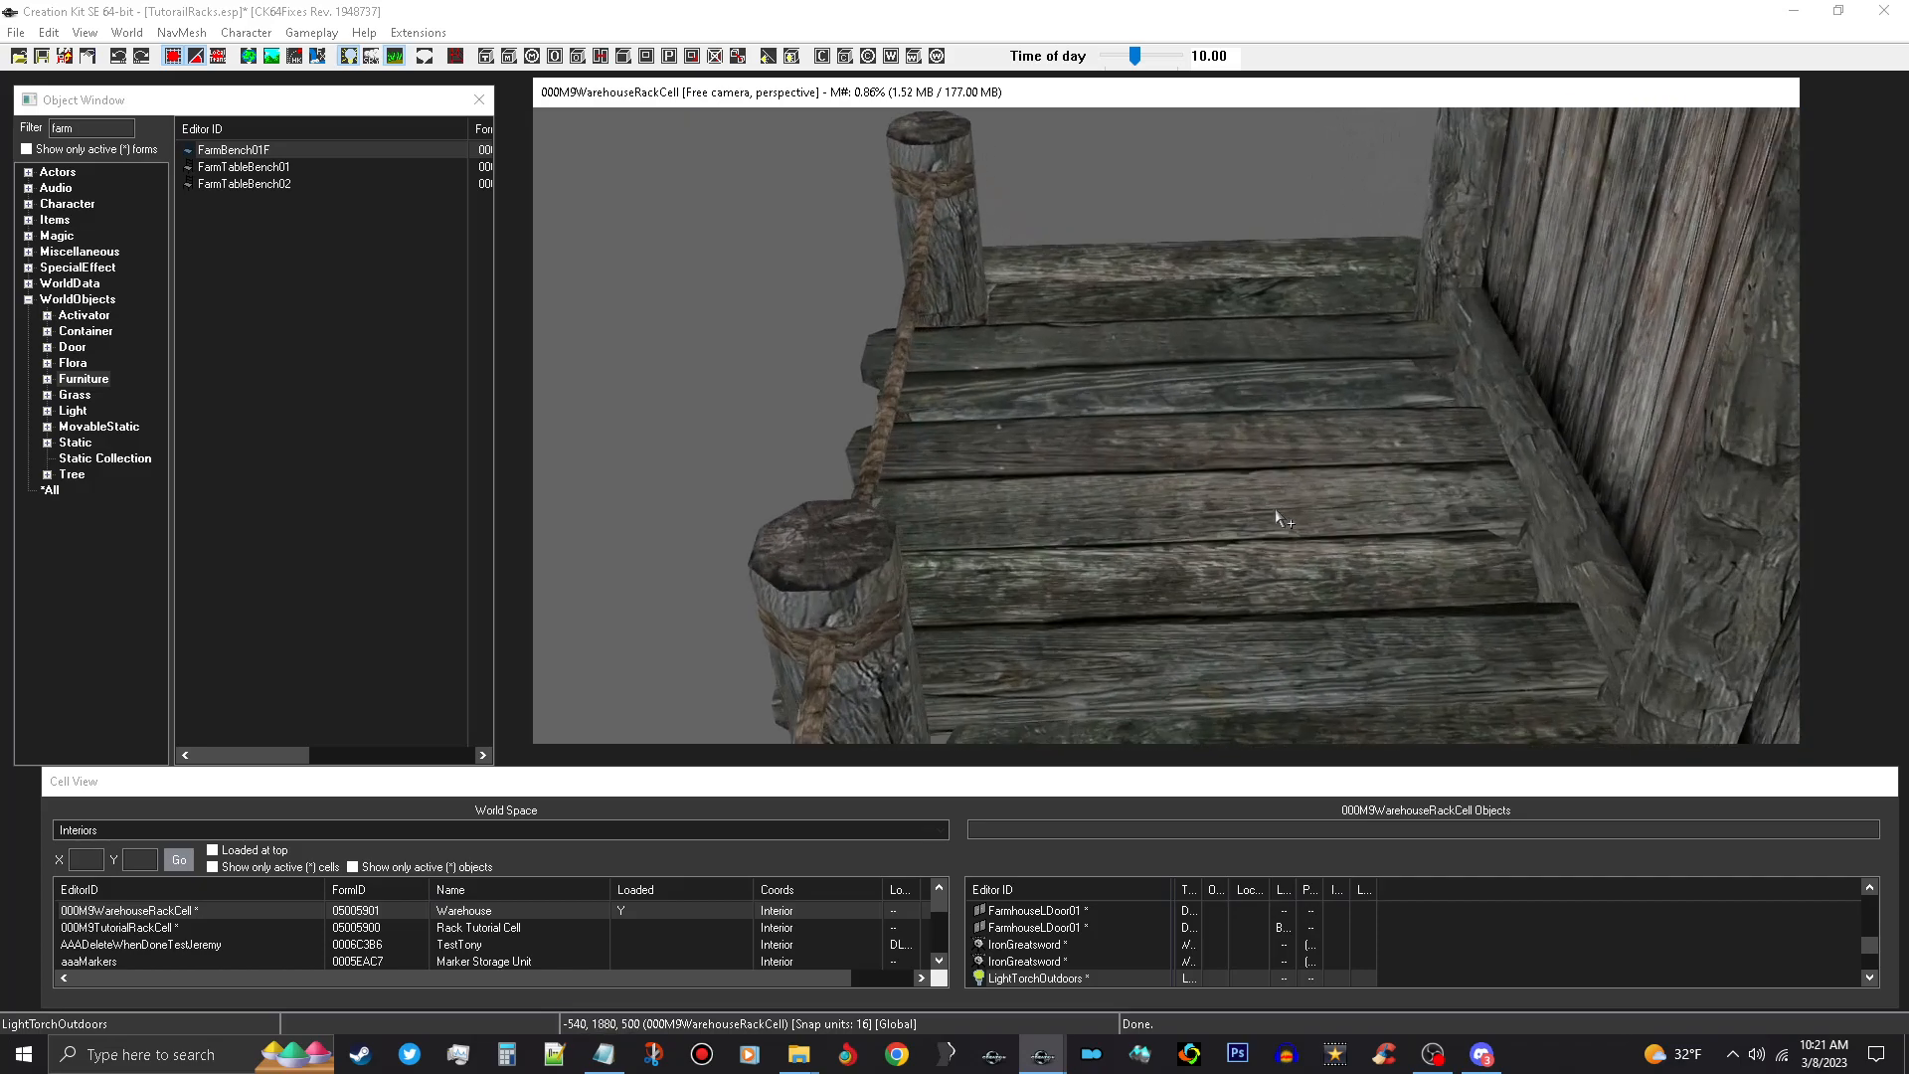
scroll(1277, 511, up, 2)
middle_drag(1283, 443, 1281, 524)
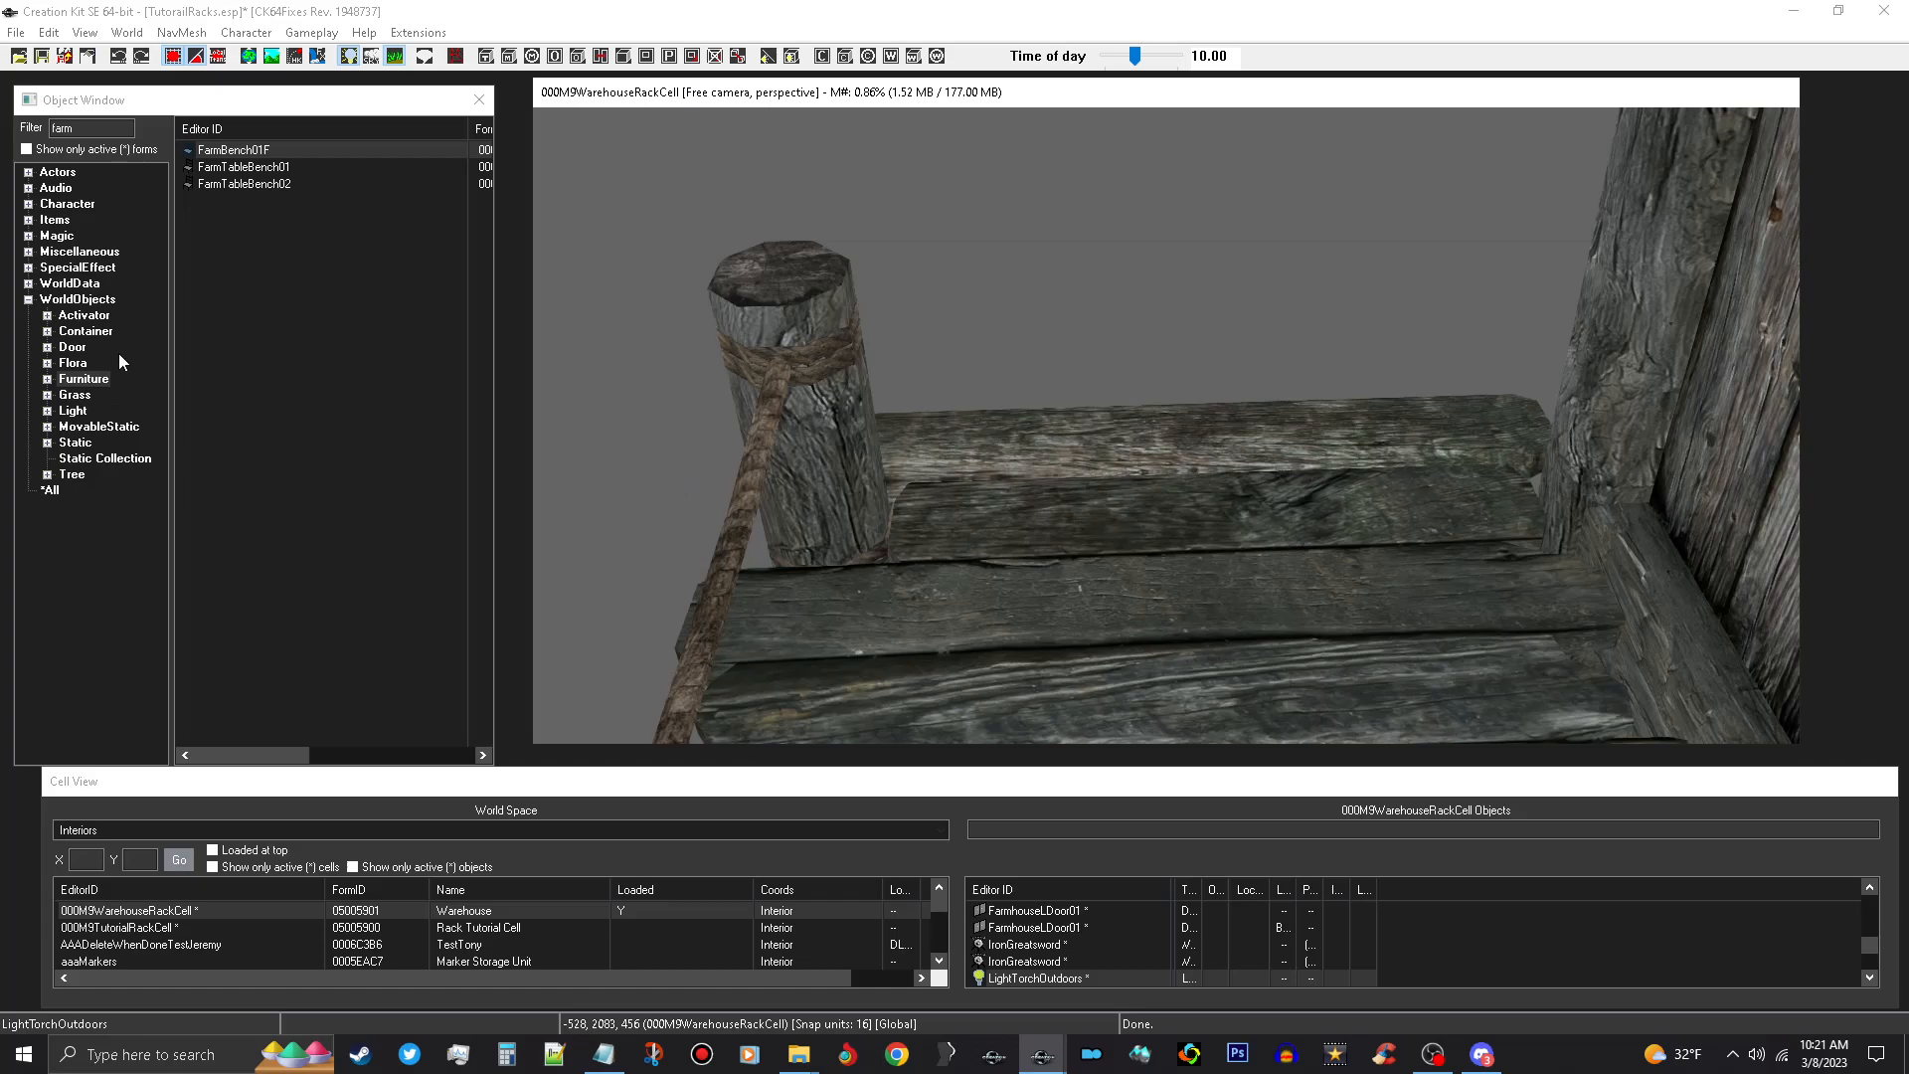
Filter the furniture for "tann" and place a CraftingTanningRackMarker at the far end of the balcony.
click(78, 444)
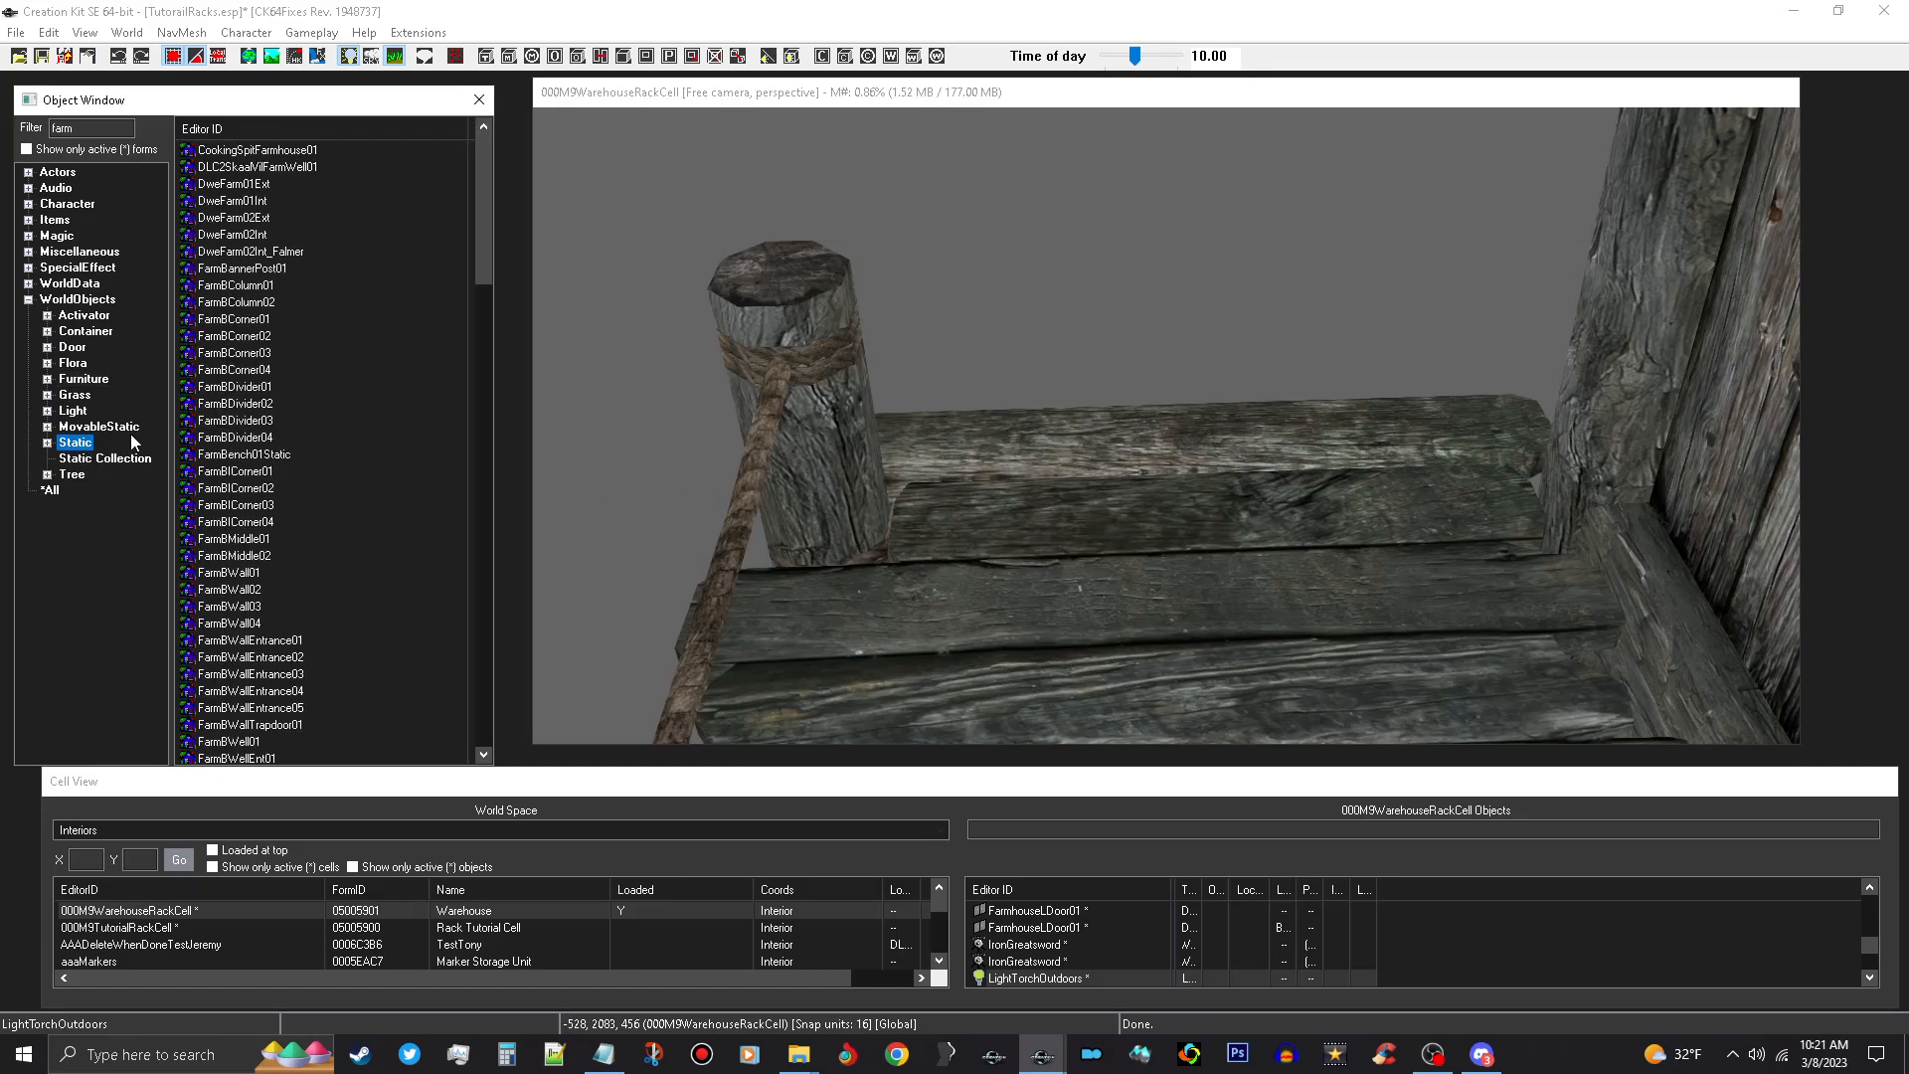
drag(90, 132, 4, 117)
click(83, 380)
drag(90, 131, 4, 119)
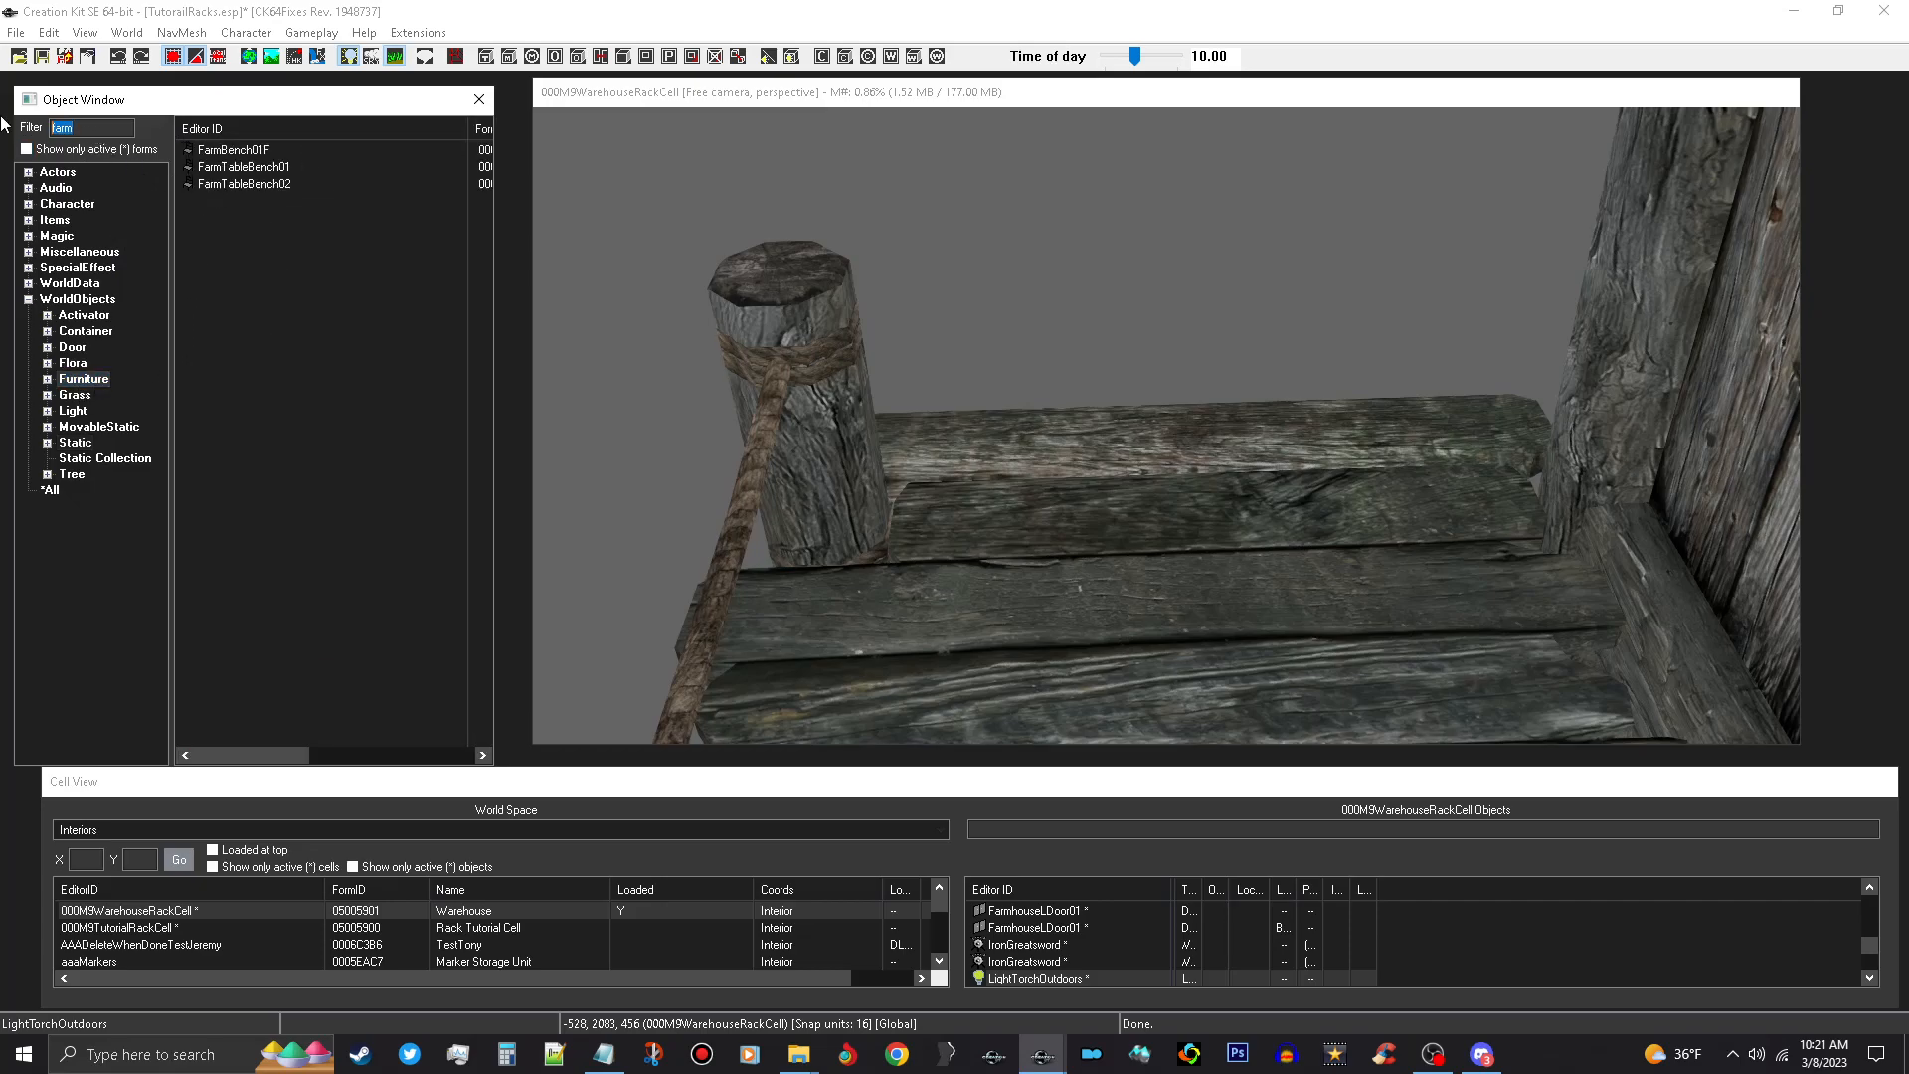
text(tann)
drag(296, 155, 903, 515)
drag(1247, 654, 1231, 641)
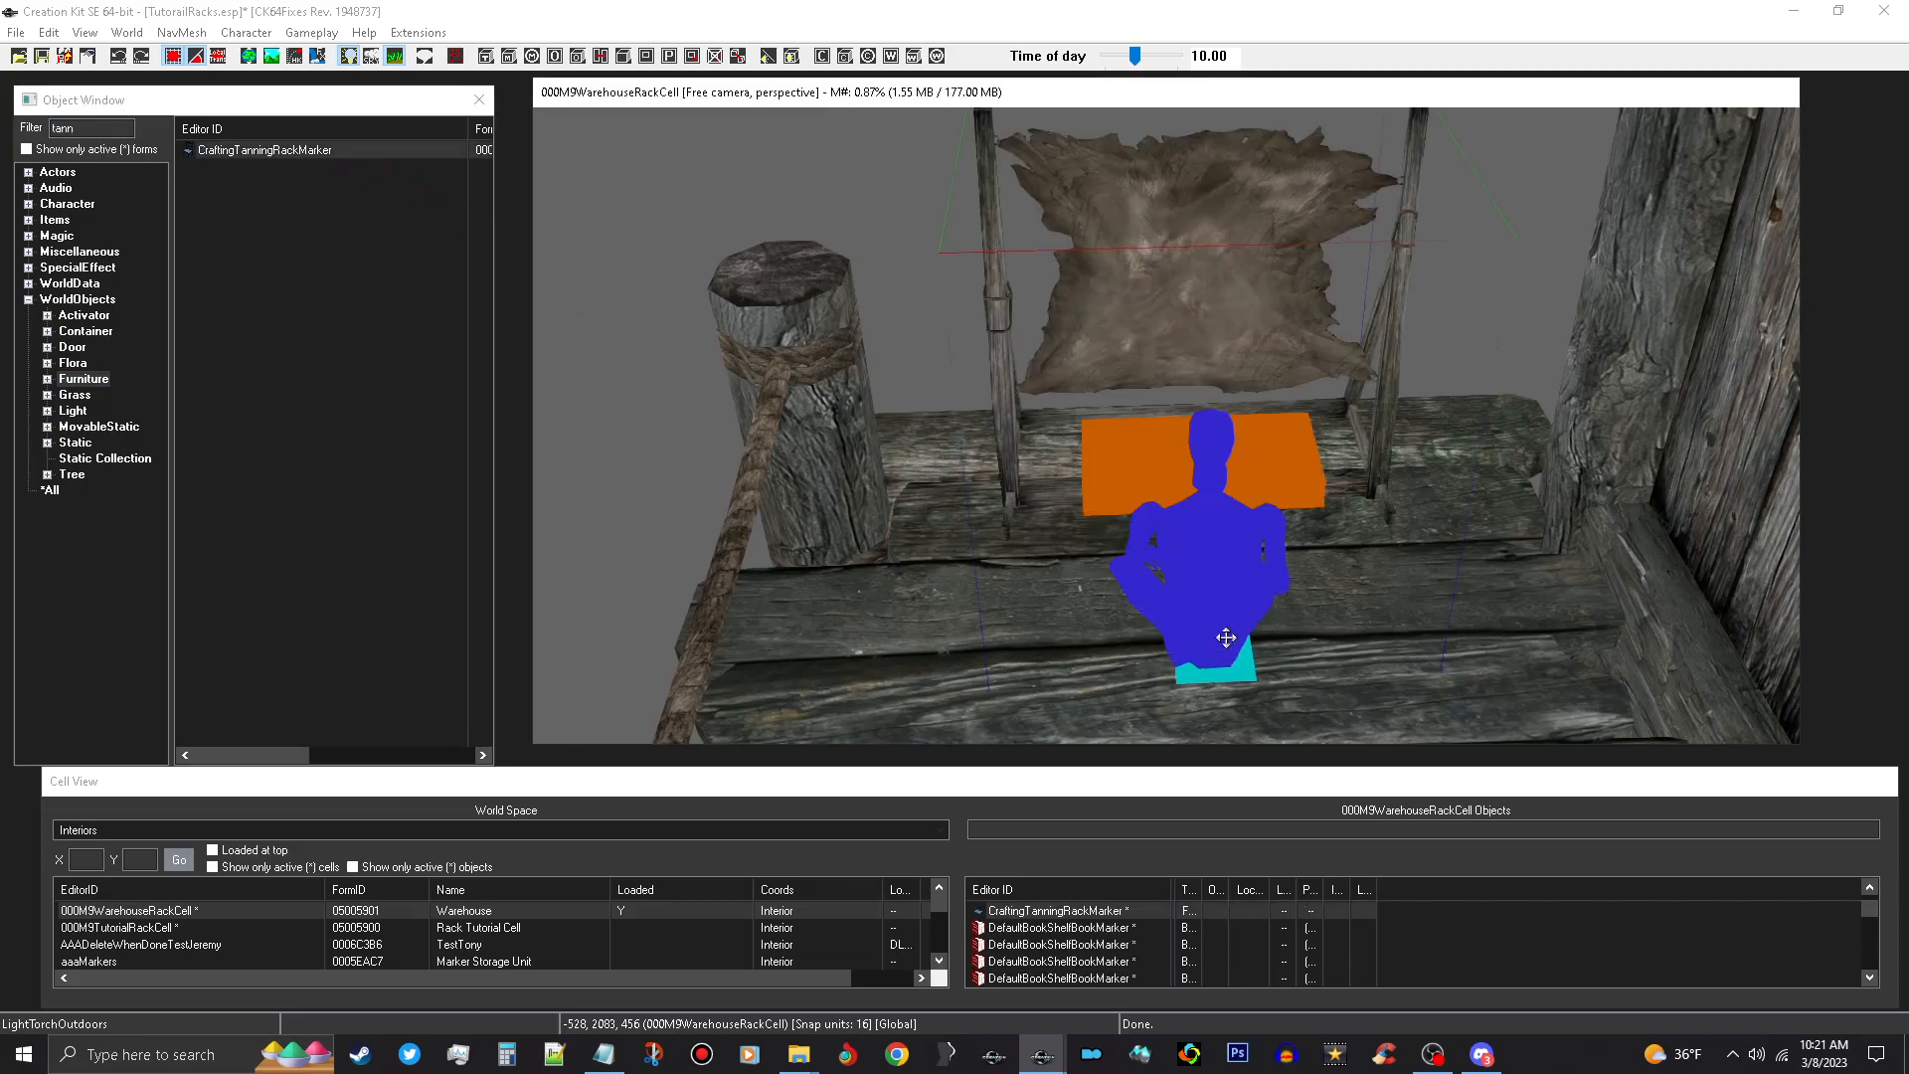
Move the tanning rack in from the balcony's end and shift it along the X axis toward the wall.
shift+middle_drag(1275, 646, 1364, 638)
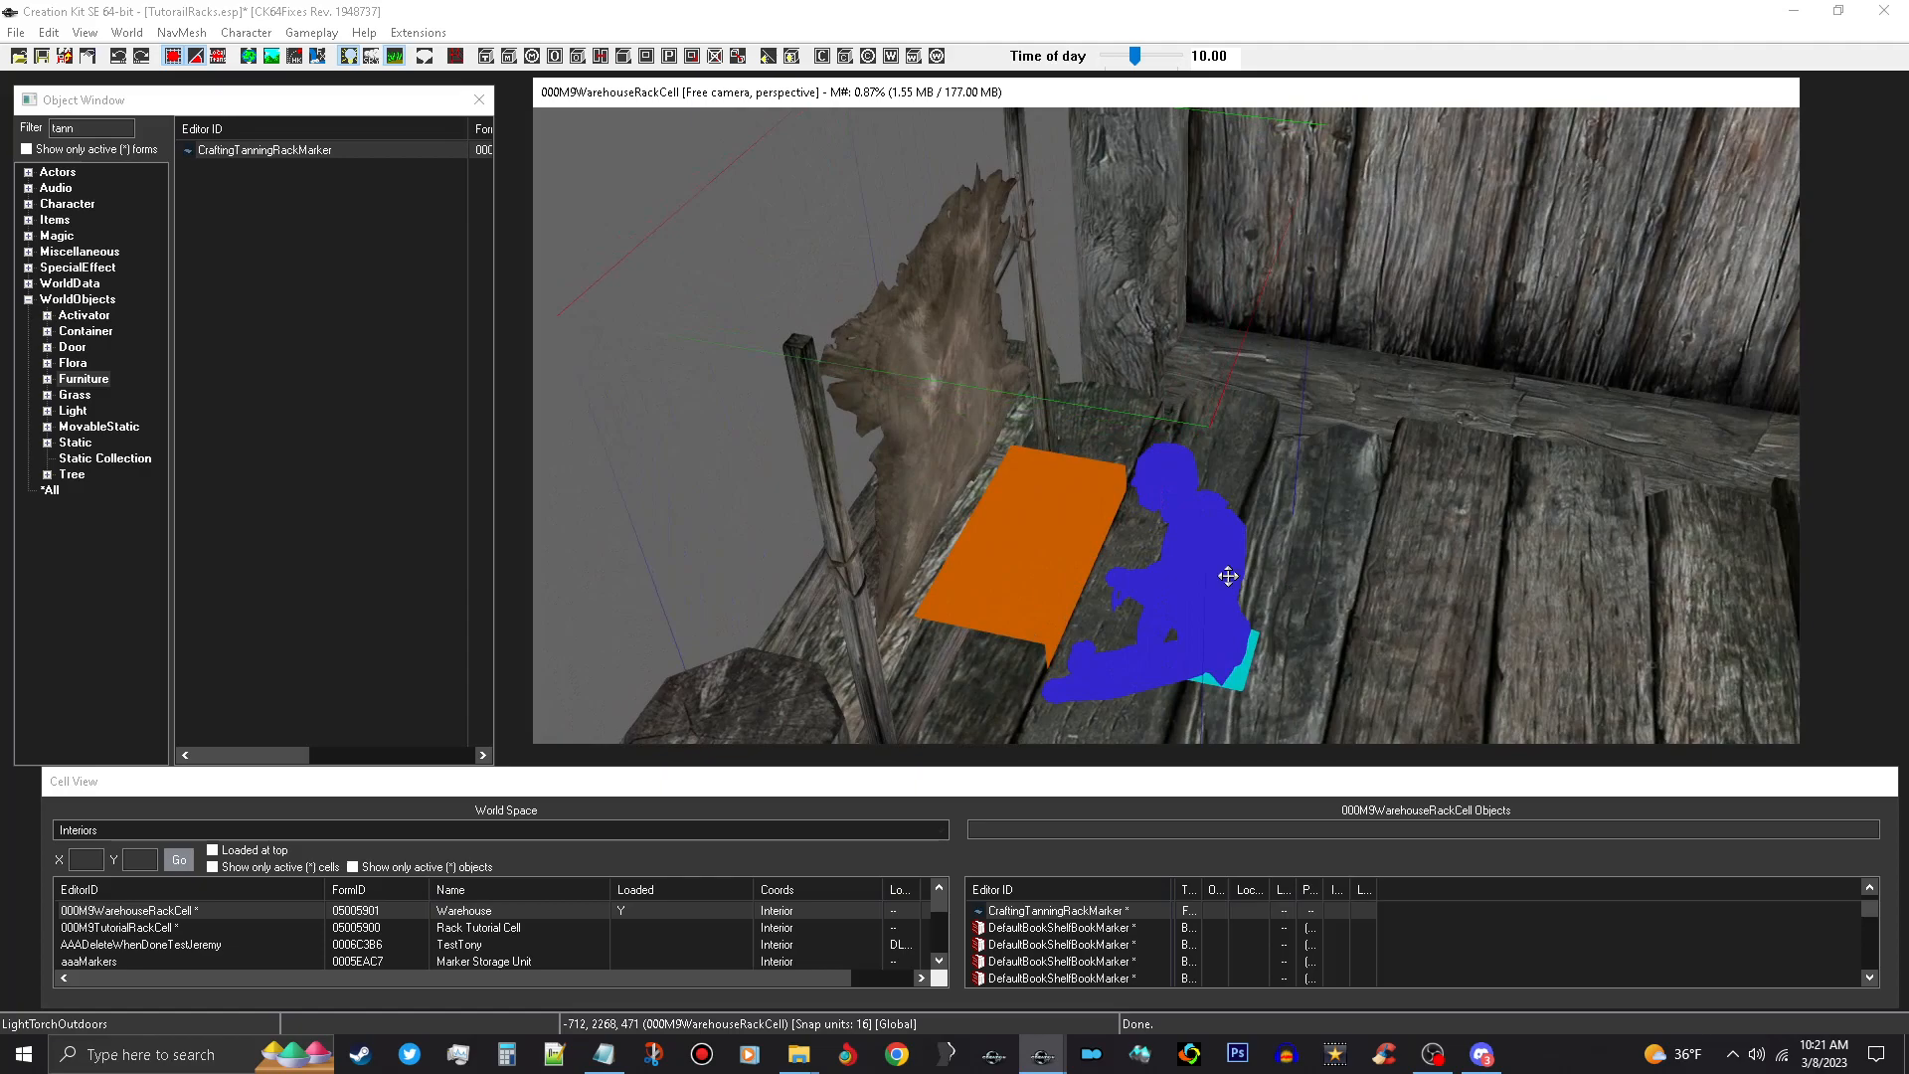
drag(1197, 574, 1290, 620)
mouse_move(1299, 629)
shift+middle_down()
mouse_move(1134, 639)
mouse_move(1154, 584)
mouse_move(1165, 605)
shift+middle_up()
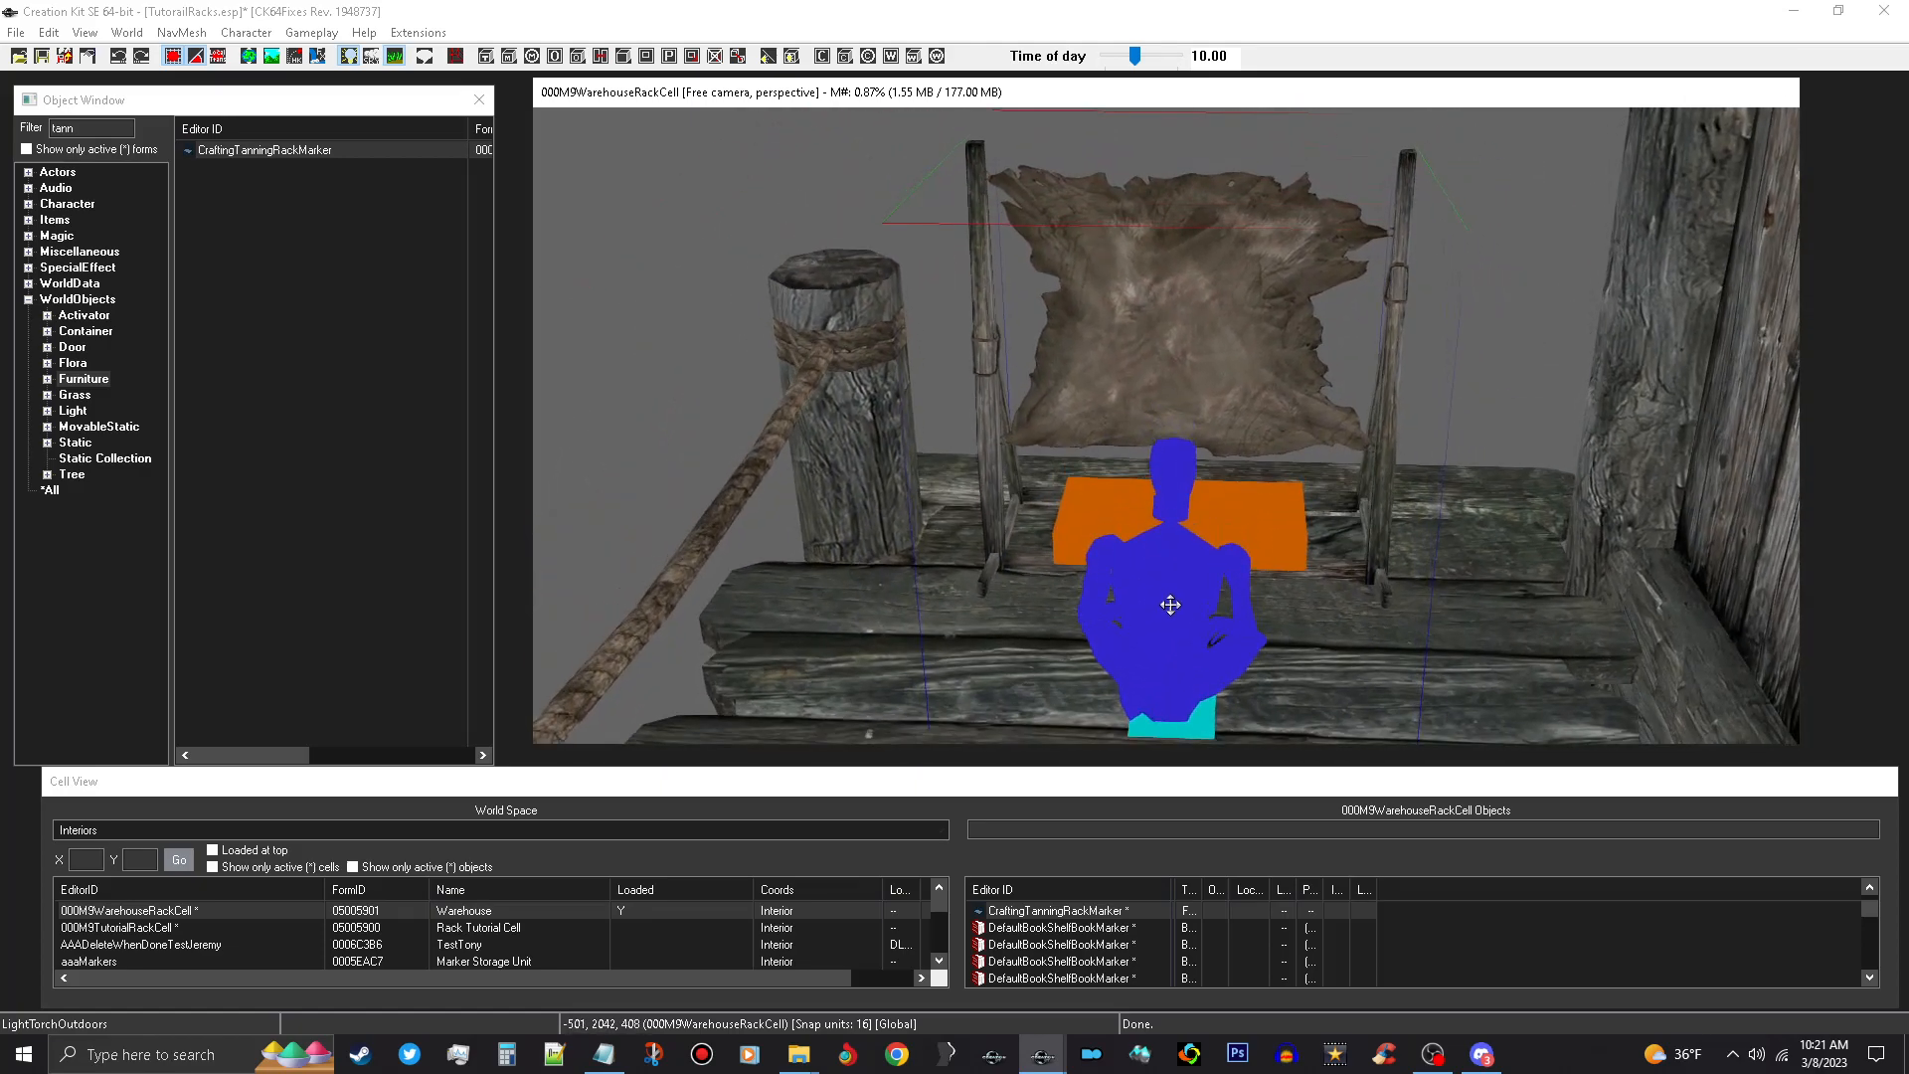
key(x)
drag(1180, 610, 1253, 609)
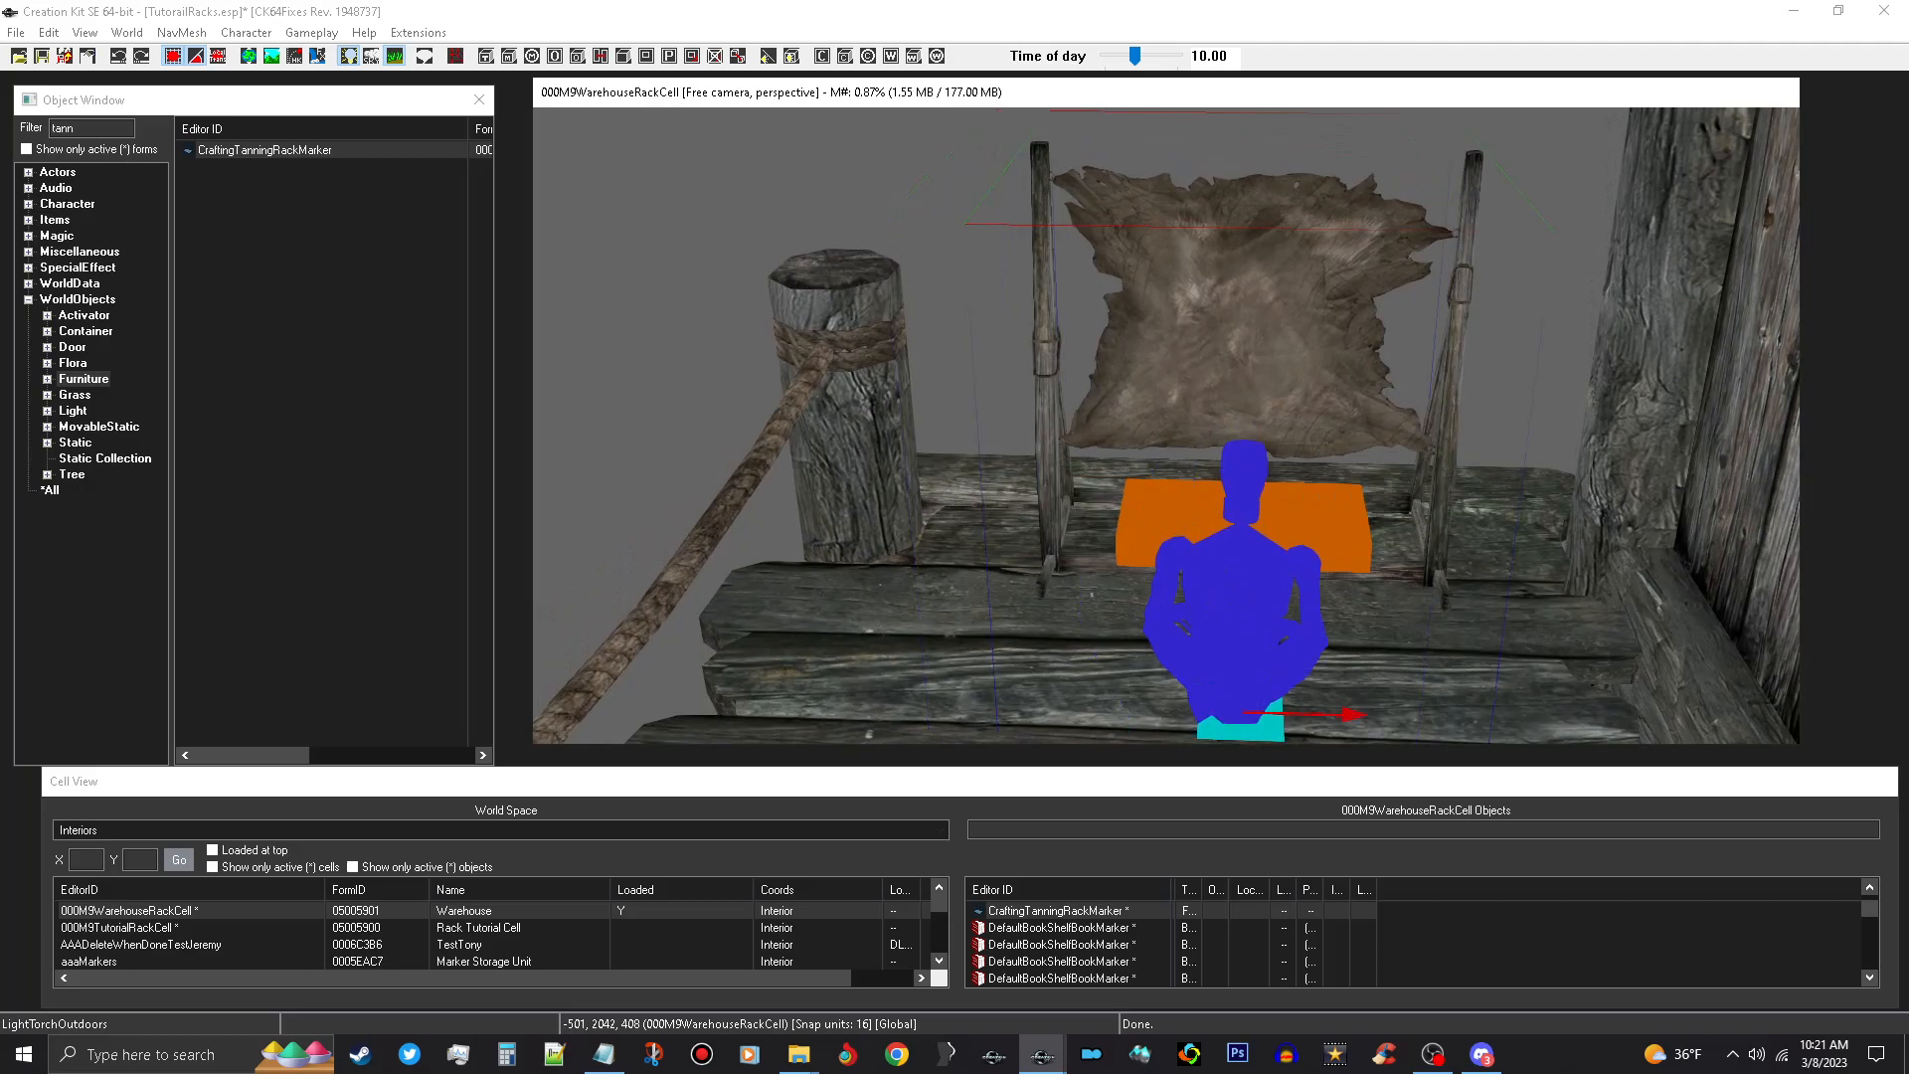
Copy the torch on the post beside the entrance stairs together with its LightTorchOutdoors light.
mouse_move(1254, 609)
shift+middle_down()
mouse_move(1366, 640)
mouse_move(1417, 618)
mouse_move(1268, 605)
mouse_move(1373, 625)
mouse_move(1386, 595)
mouse_move(964, 552)
mouse_move(1204, 620)
mouse_move(1163, 402)
mouse_move(1124, 437)
shift+middle_up()
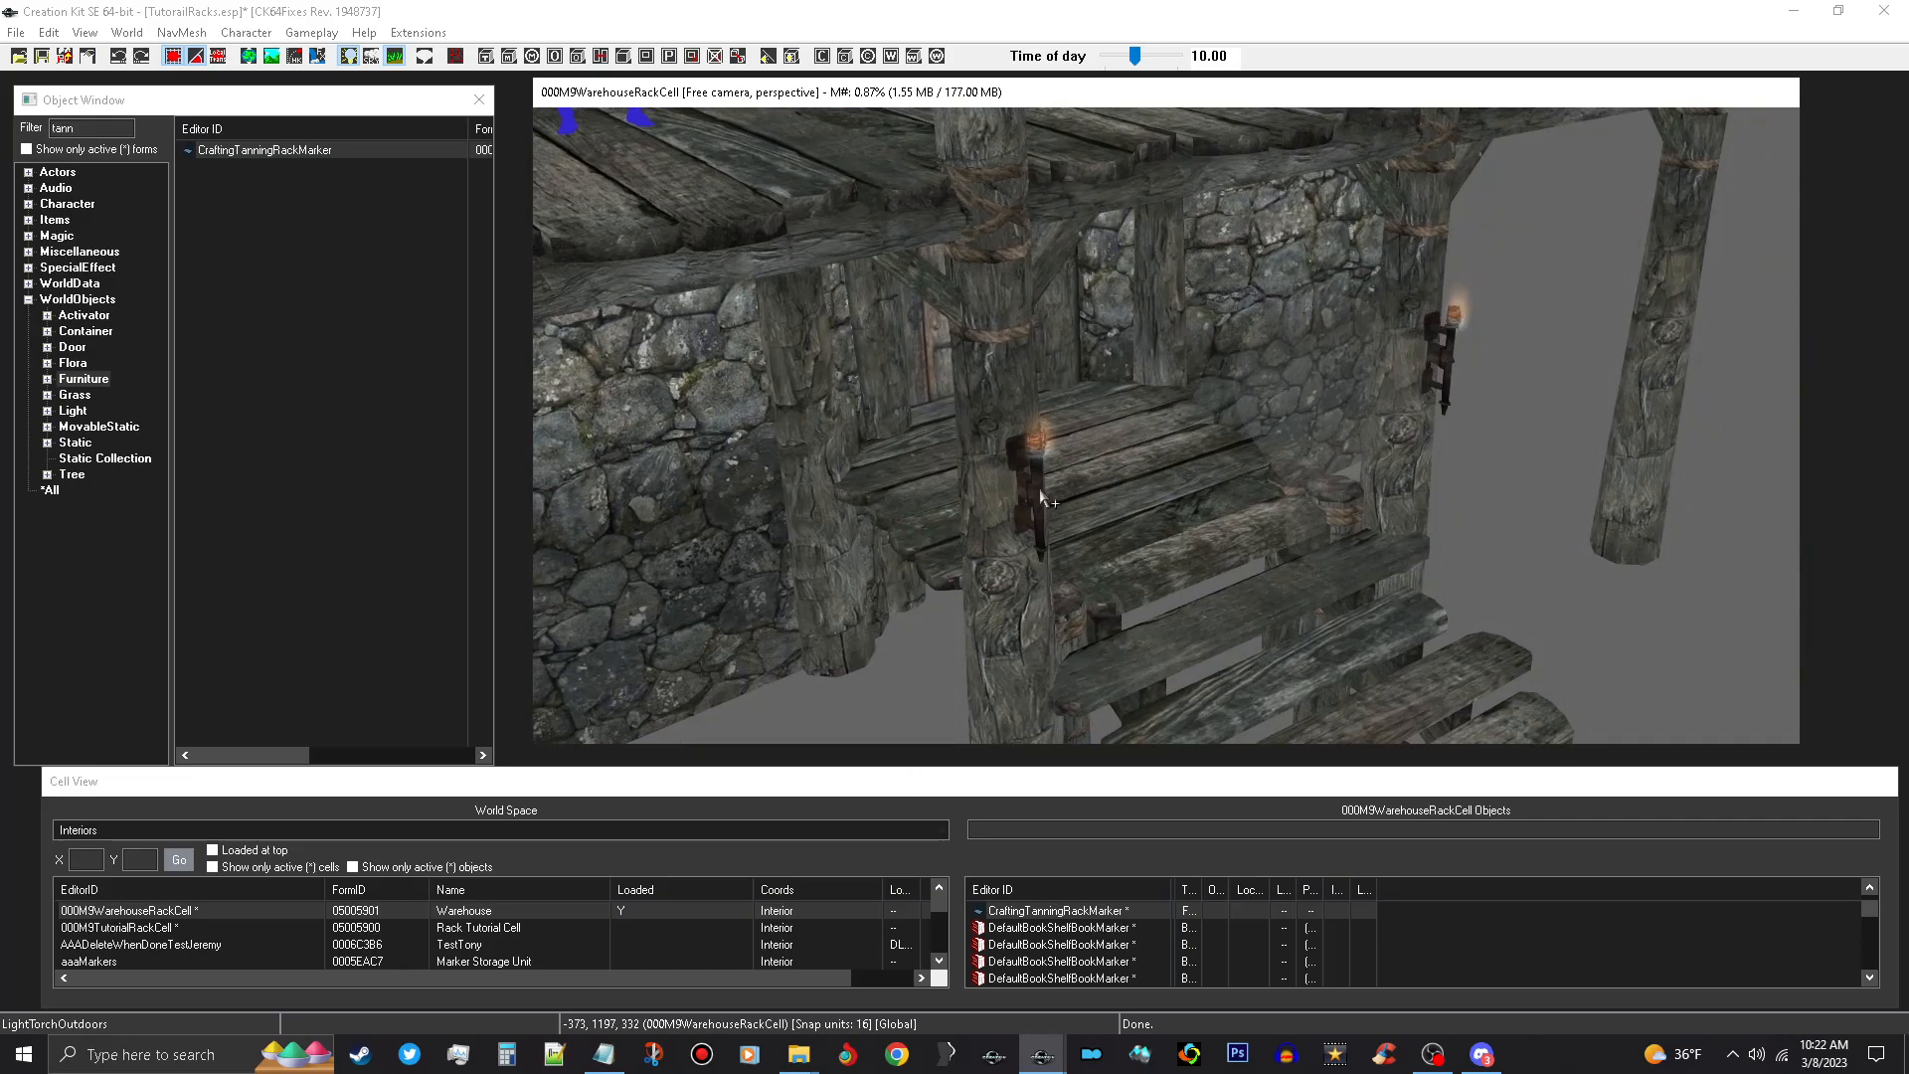
shift+middle_drag(1442, 456, 1389, 450)
scroll(1369, 507, down, 3)
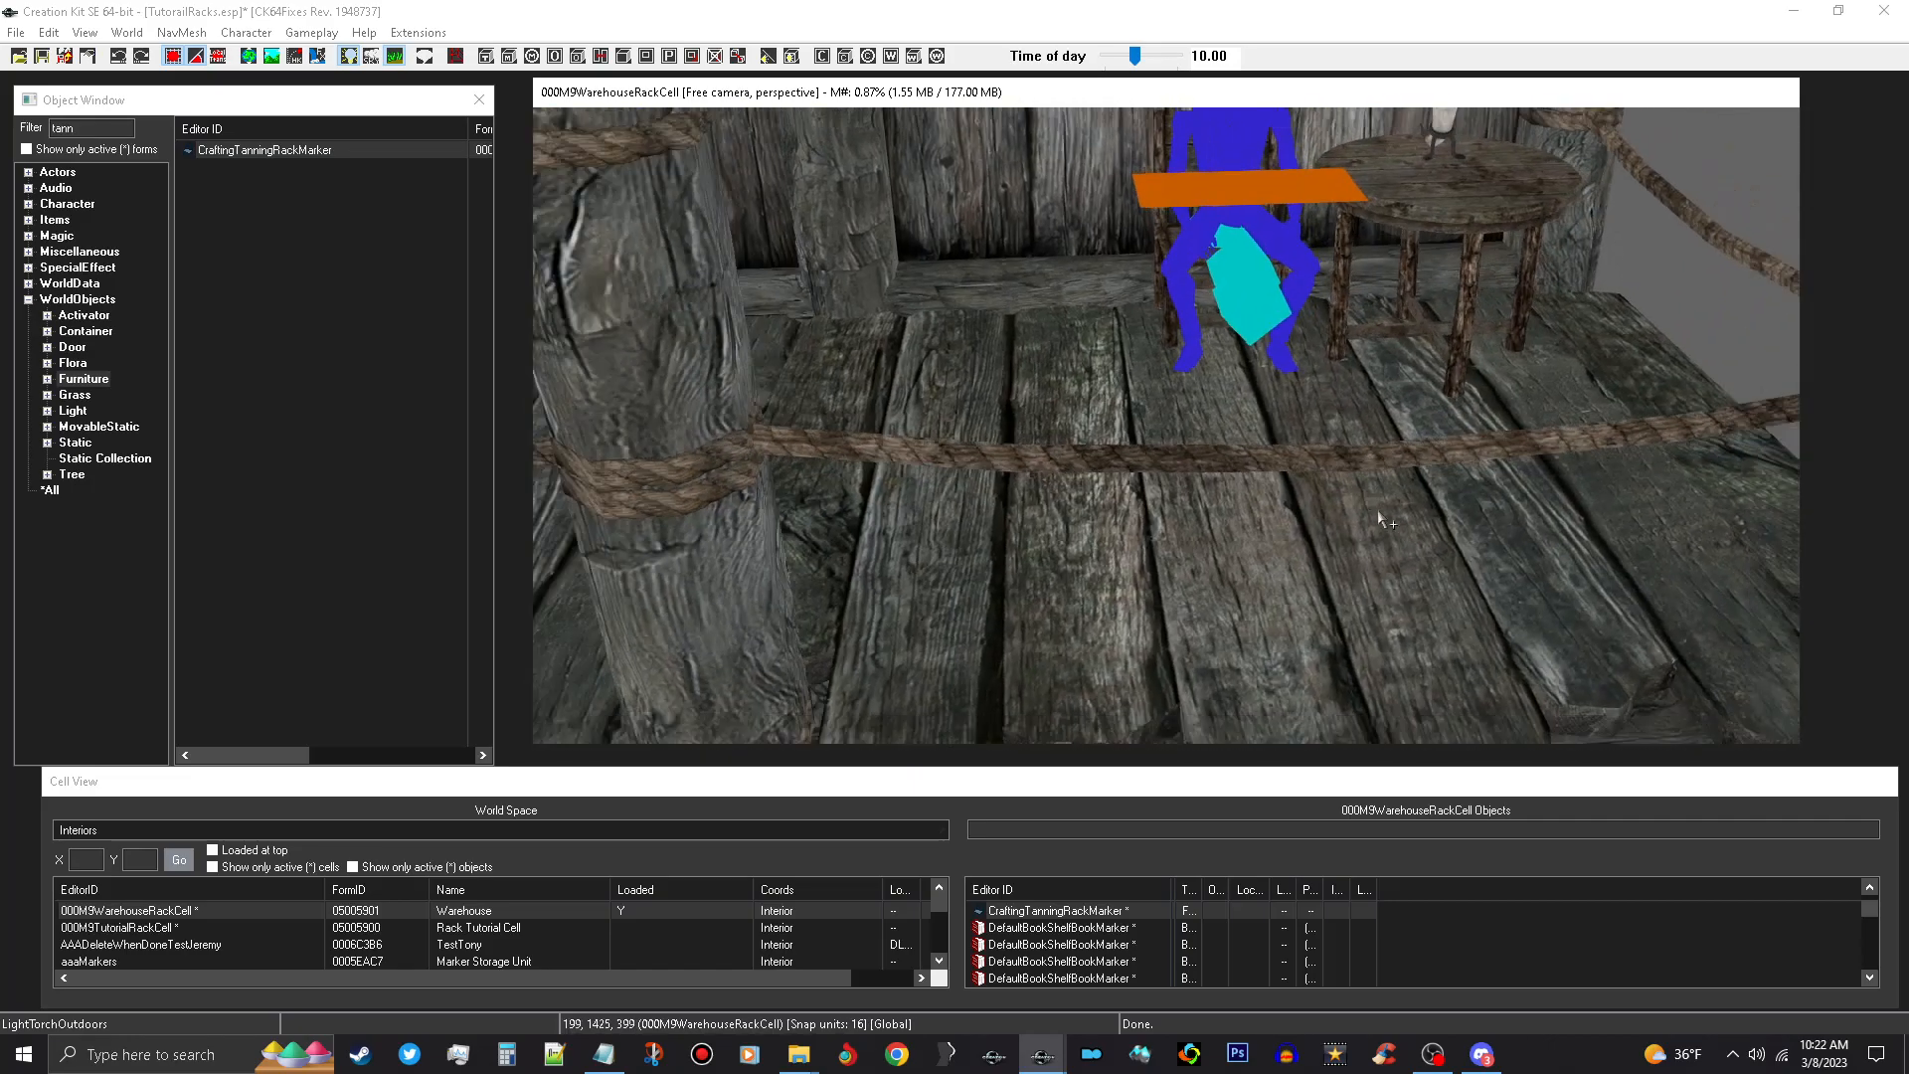
shift+middle_drag(1329, 593, 1422, 419)
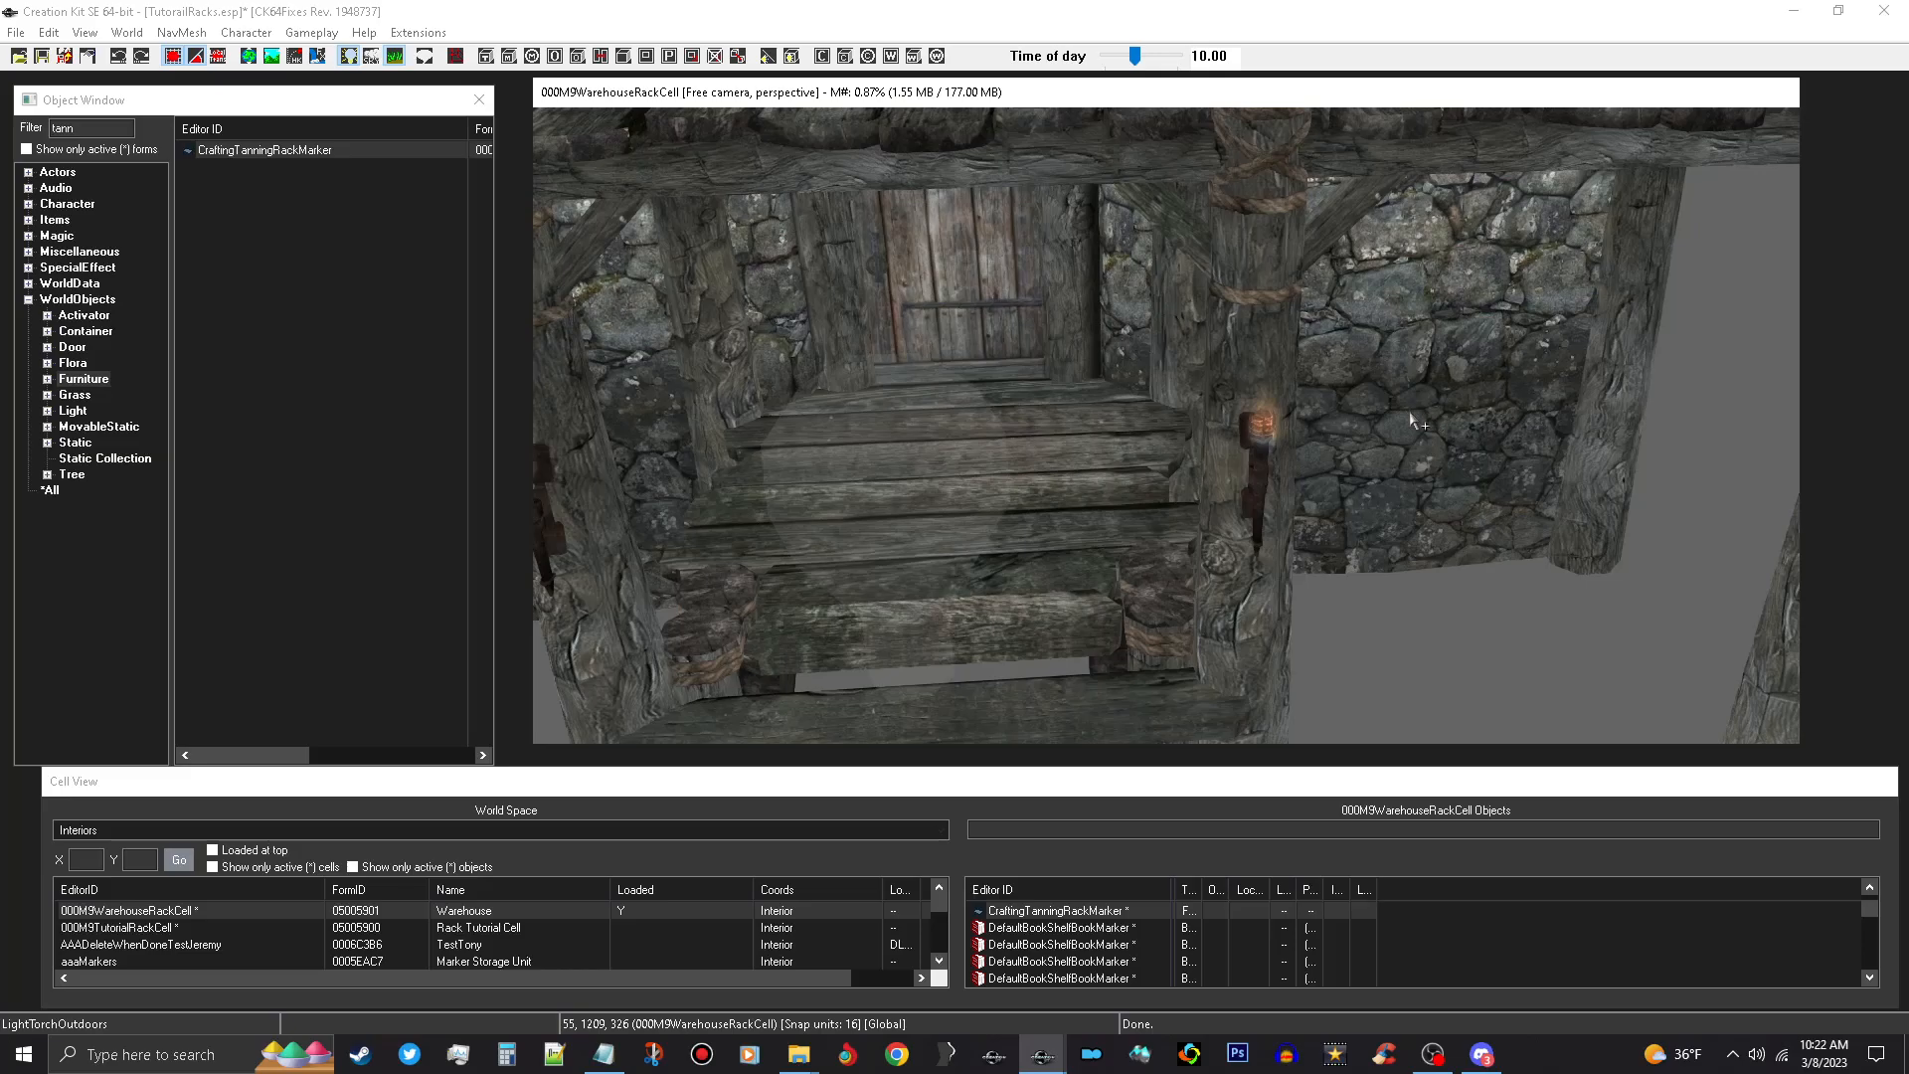
click(1263, 436)
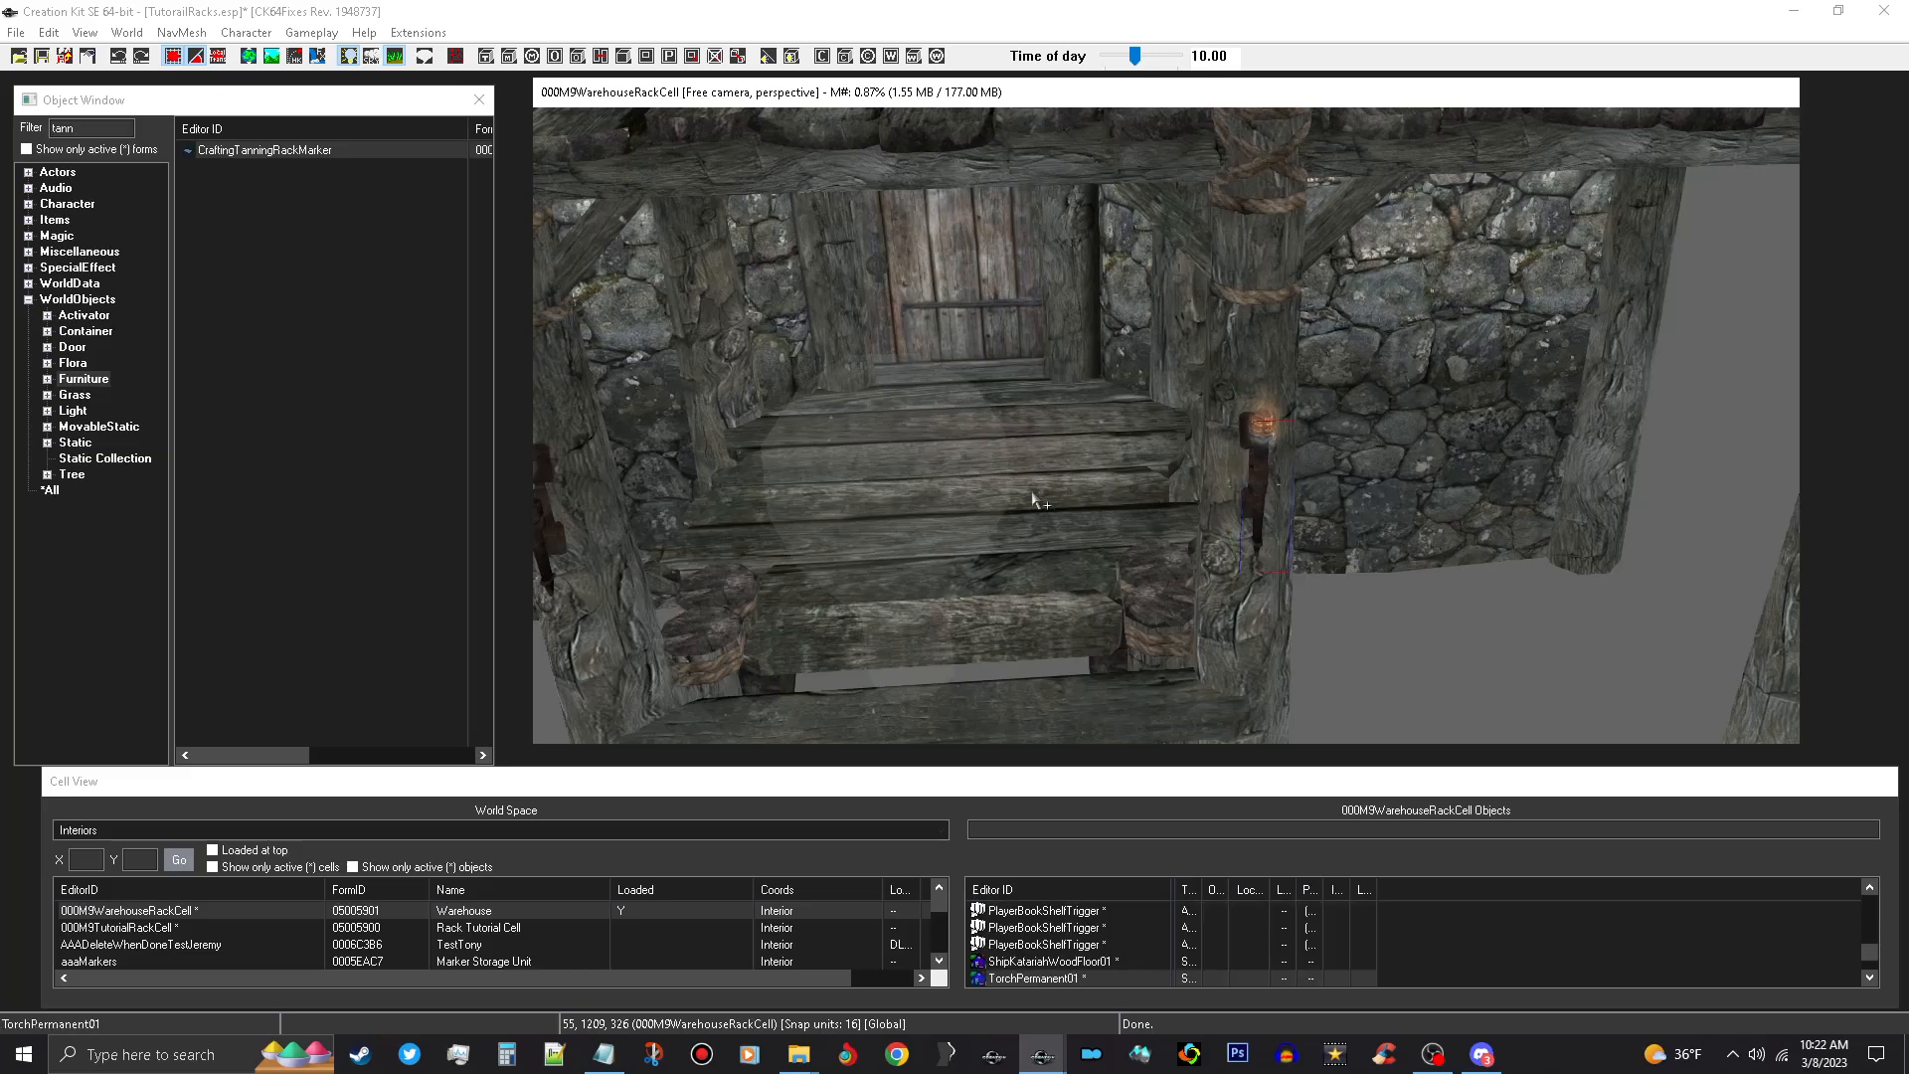
right_click(877, 517)
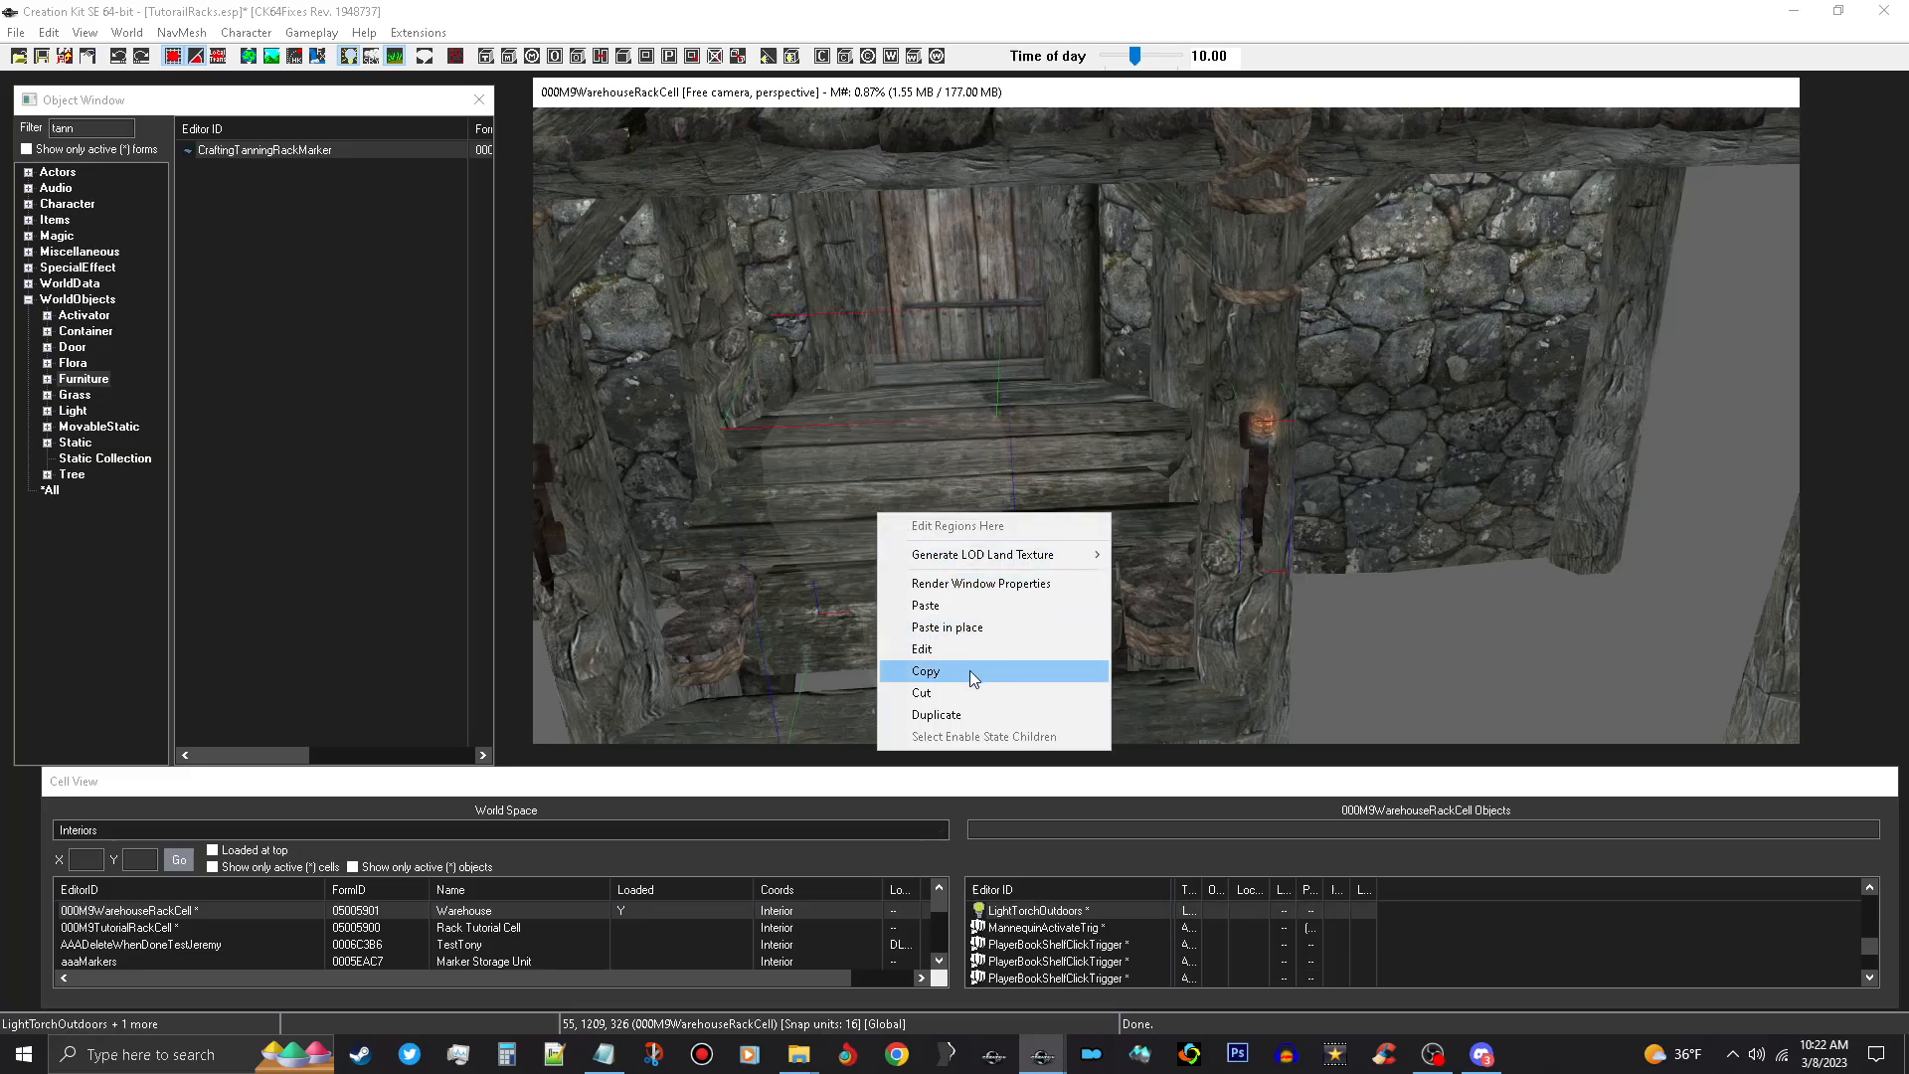
click(957, 624)
Paste the copied torch and light at the balcony wall near the tanning rack.
middle_drag(807, 419, 1319, 707)
middle_drag(1153, 638, 971, 505)
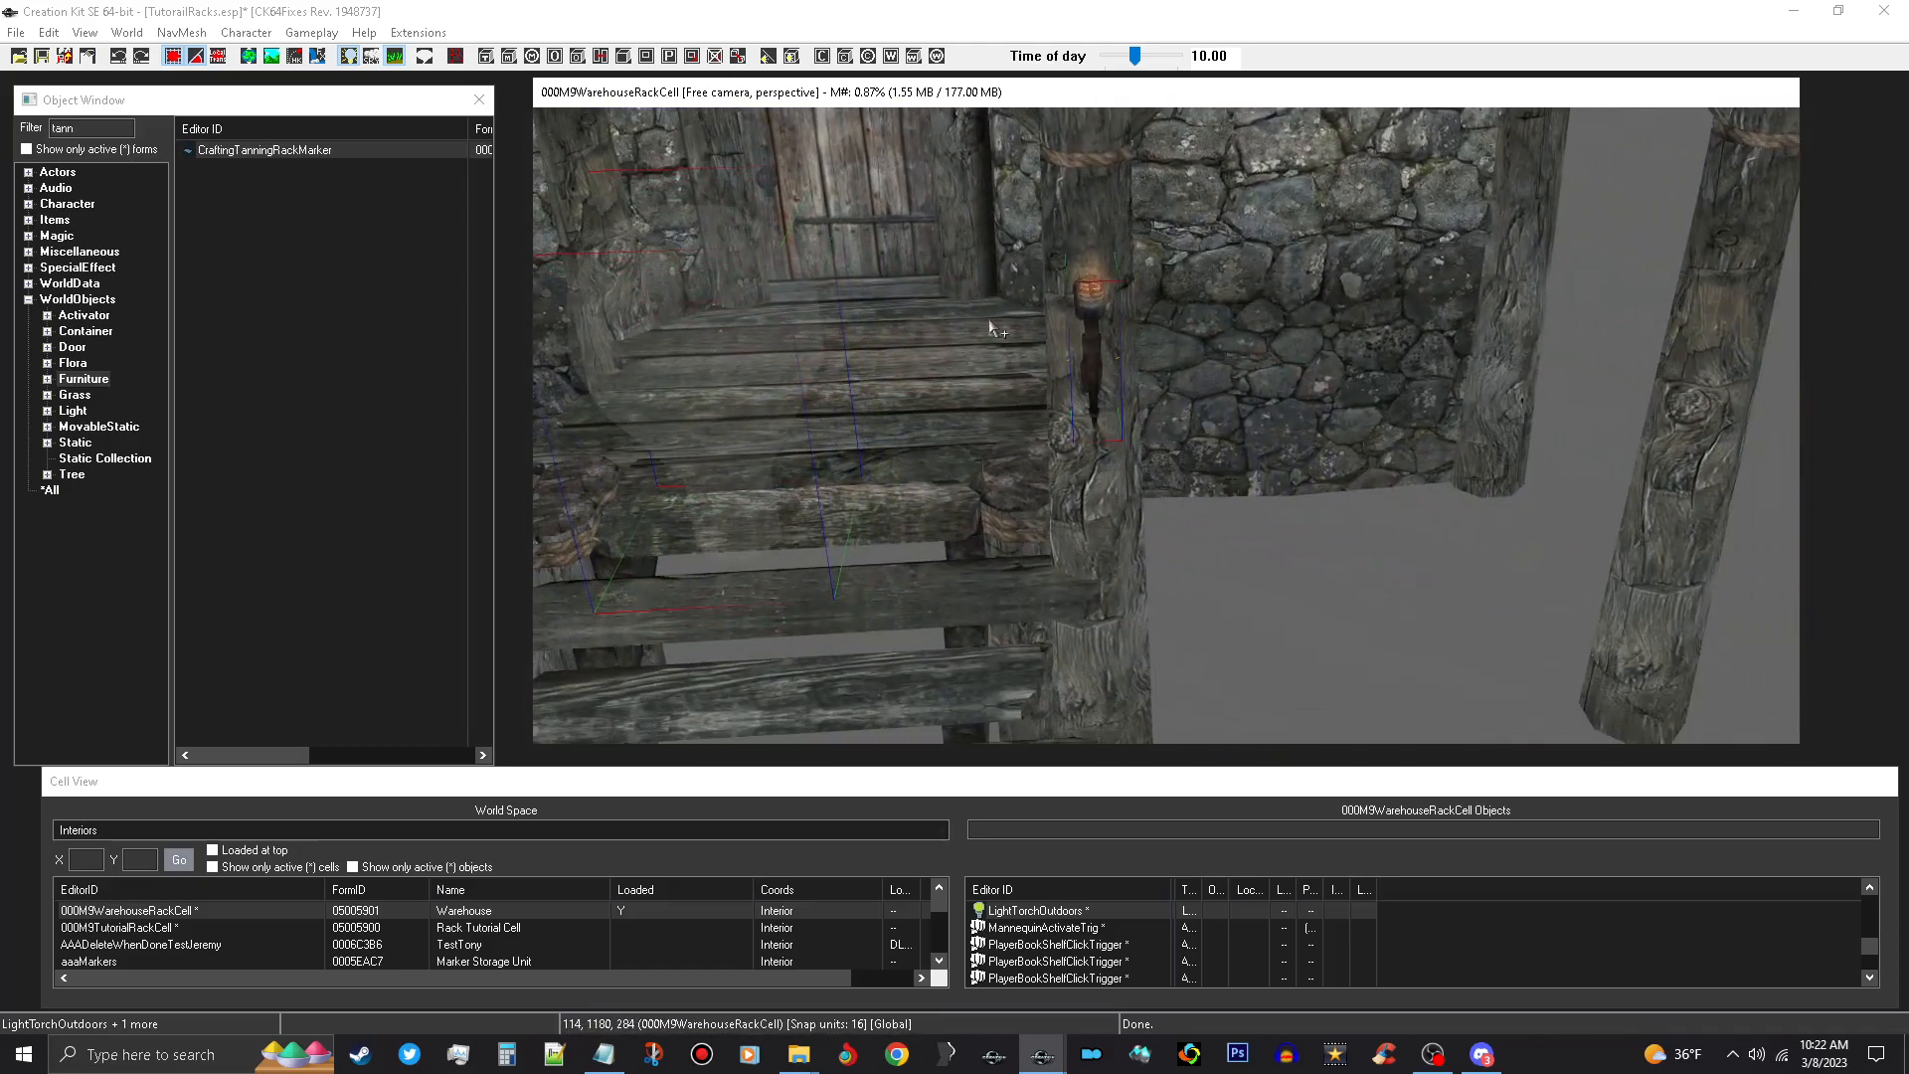
scroll(1409, 577, down, 3)
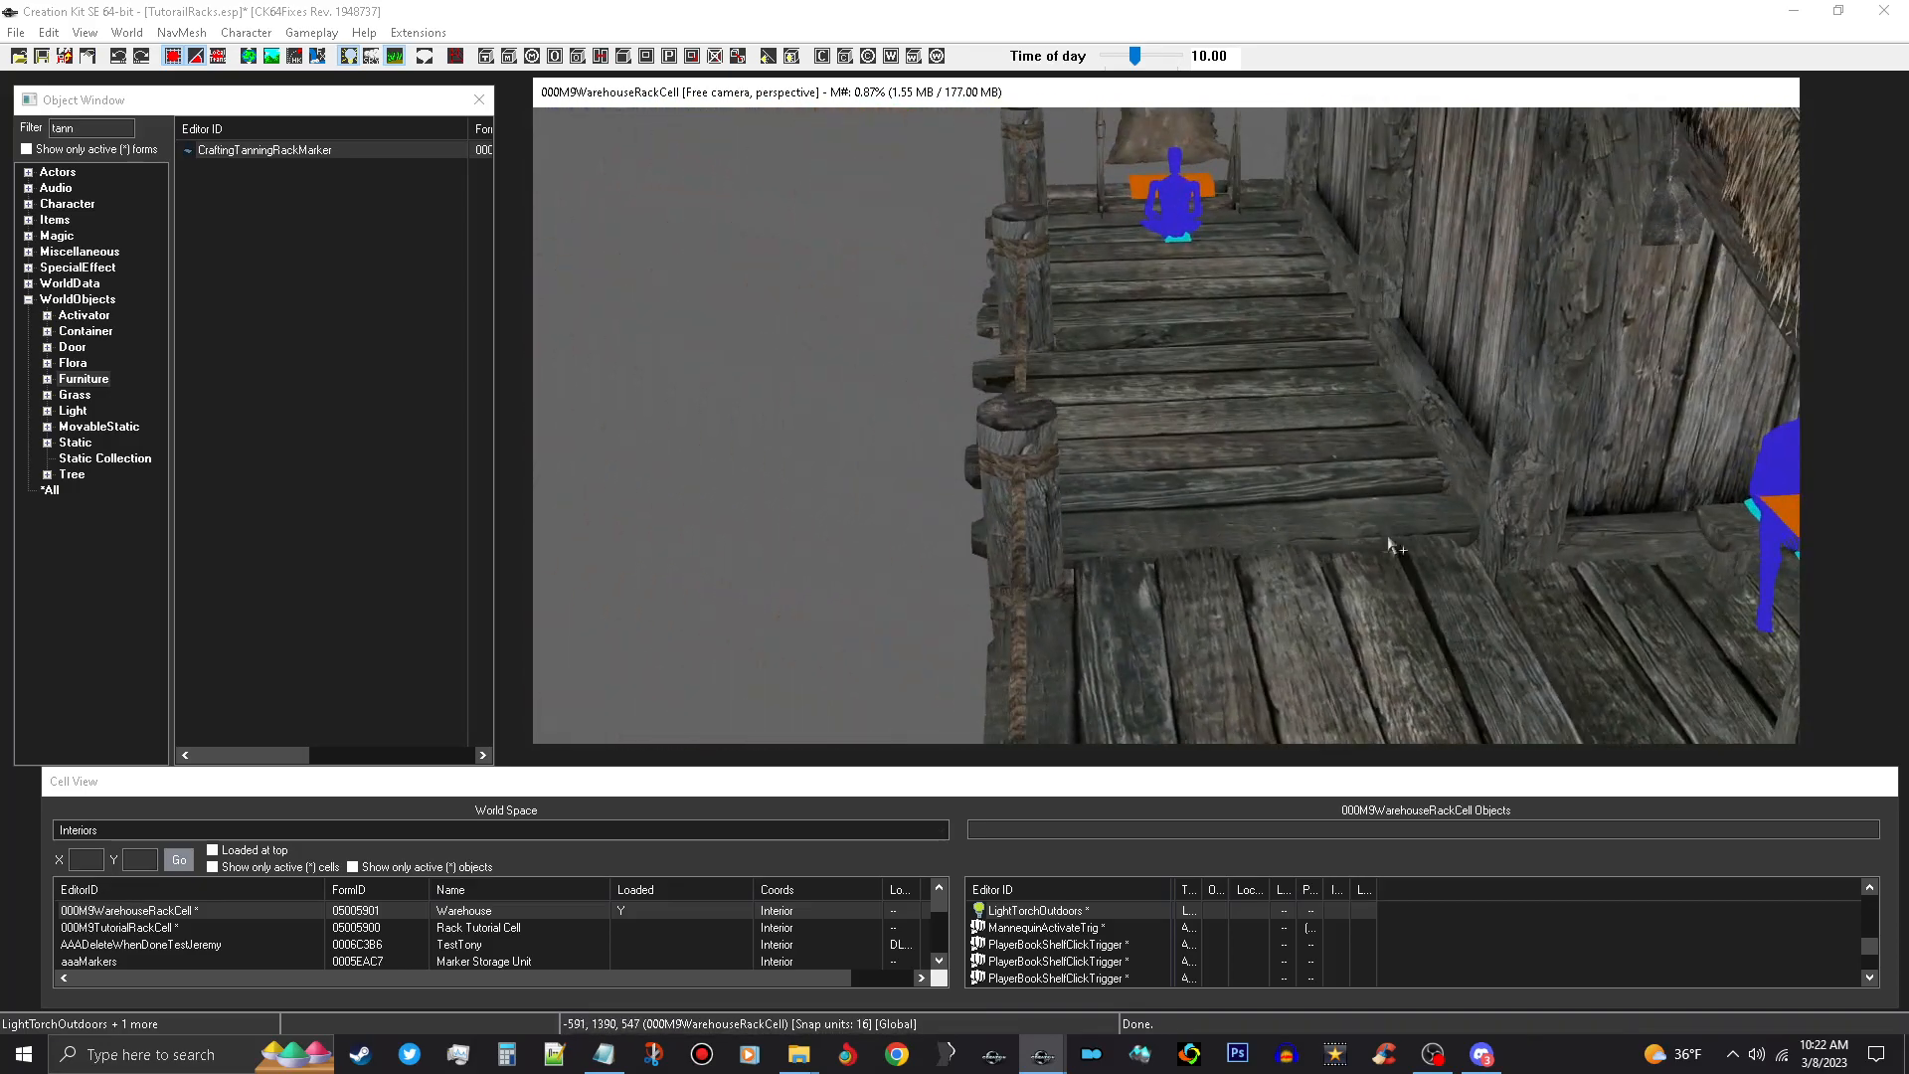
key(d)
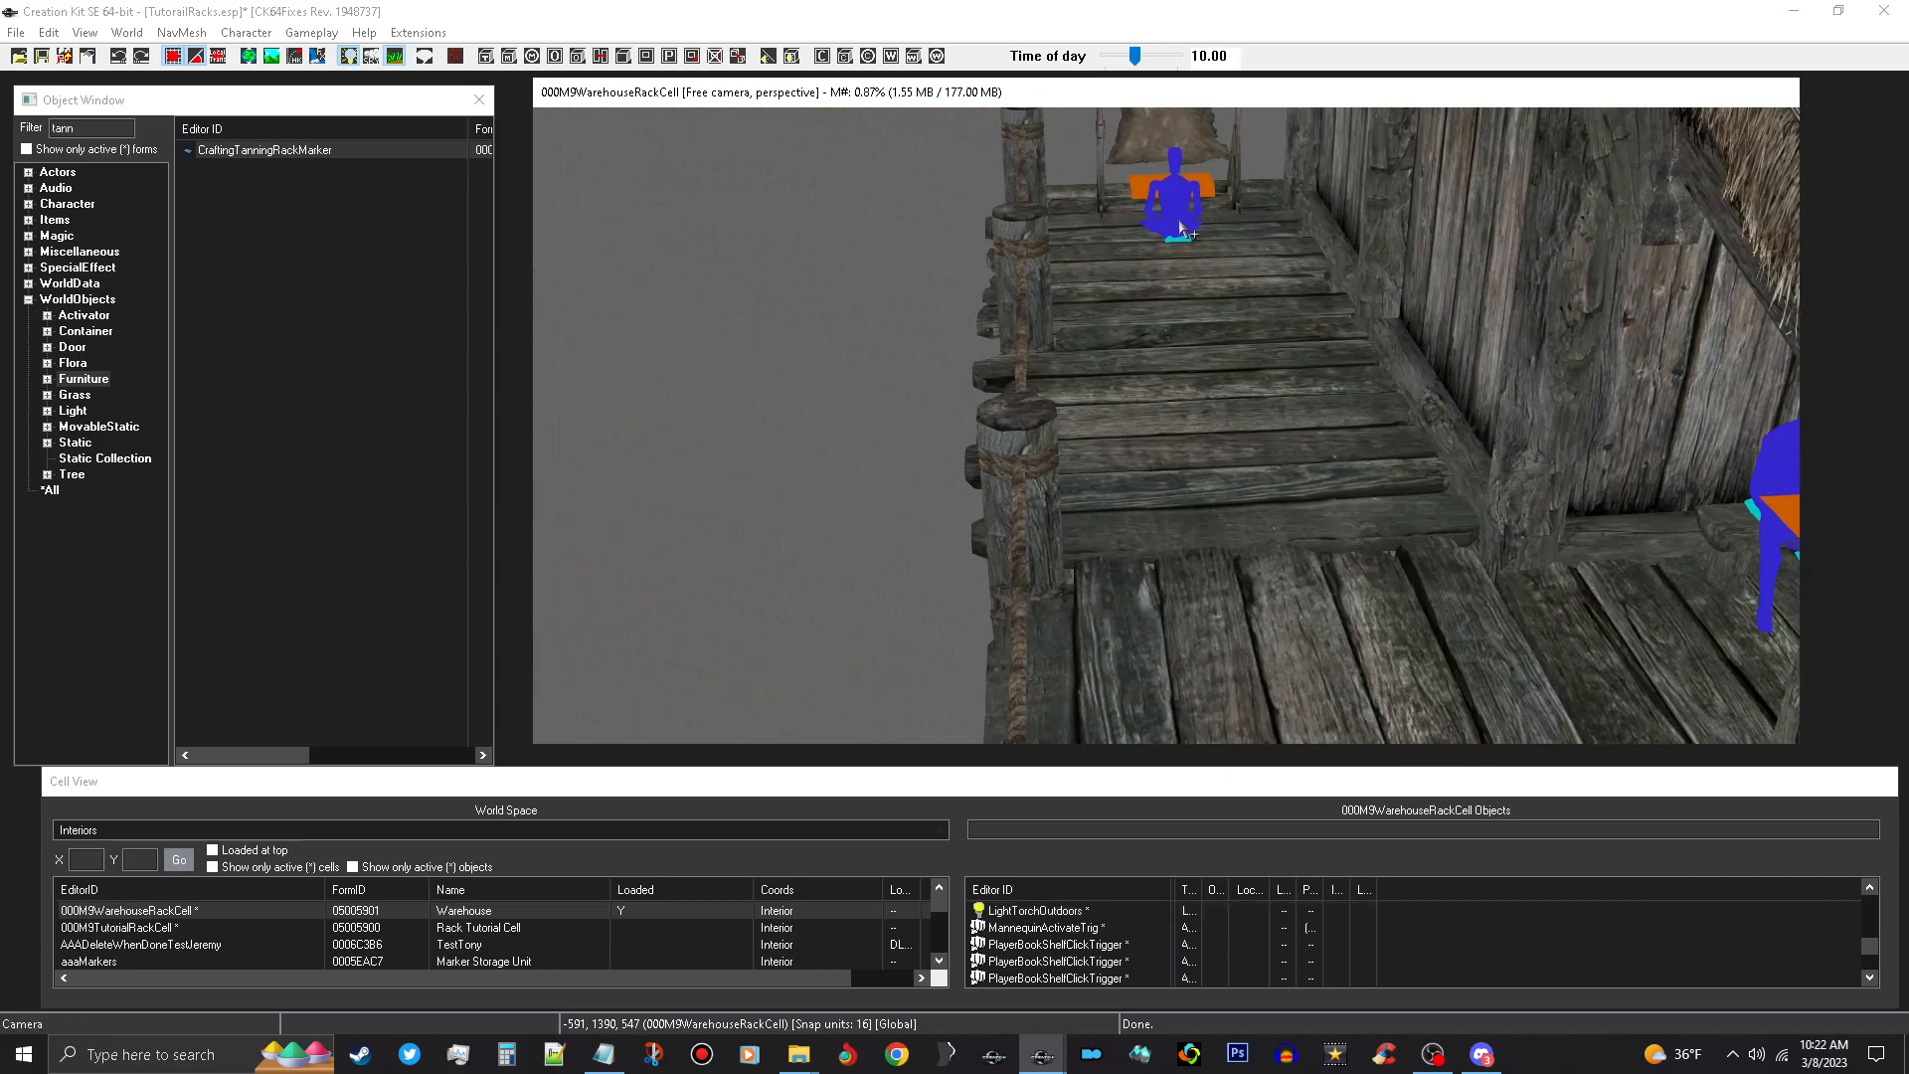
click(1173, 210)
mouse_move(1146, 219)
shift+middle_down()
mouse_move(1292, 251)
mouse_move(1143, 504)
shift+middle_up()
scroll(1145, 502, up, 4)
scroll(1143, 458, up, 5)
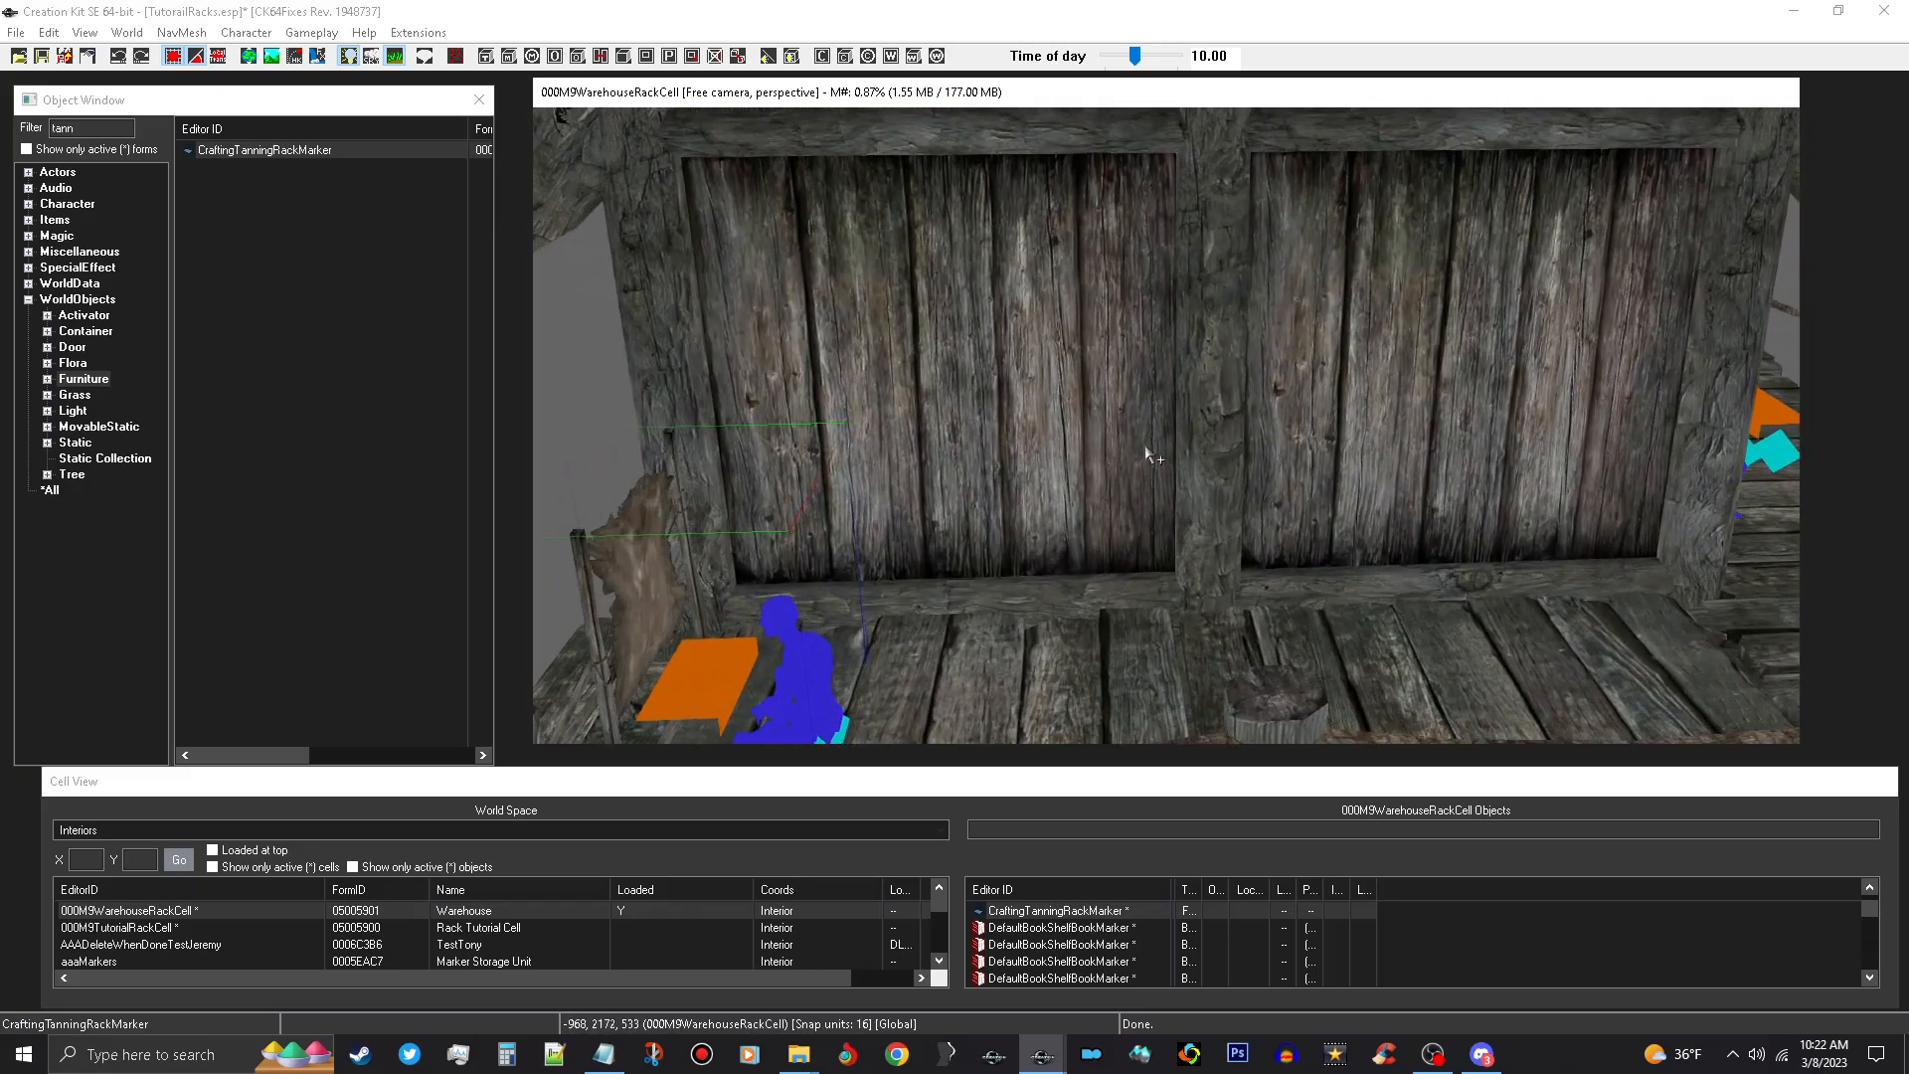
scroll(1151, 456, up, 6)
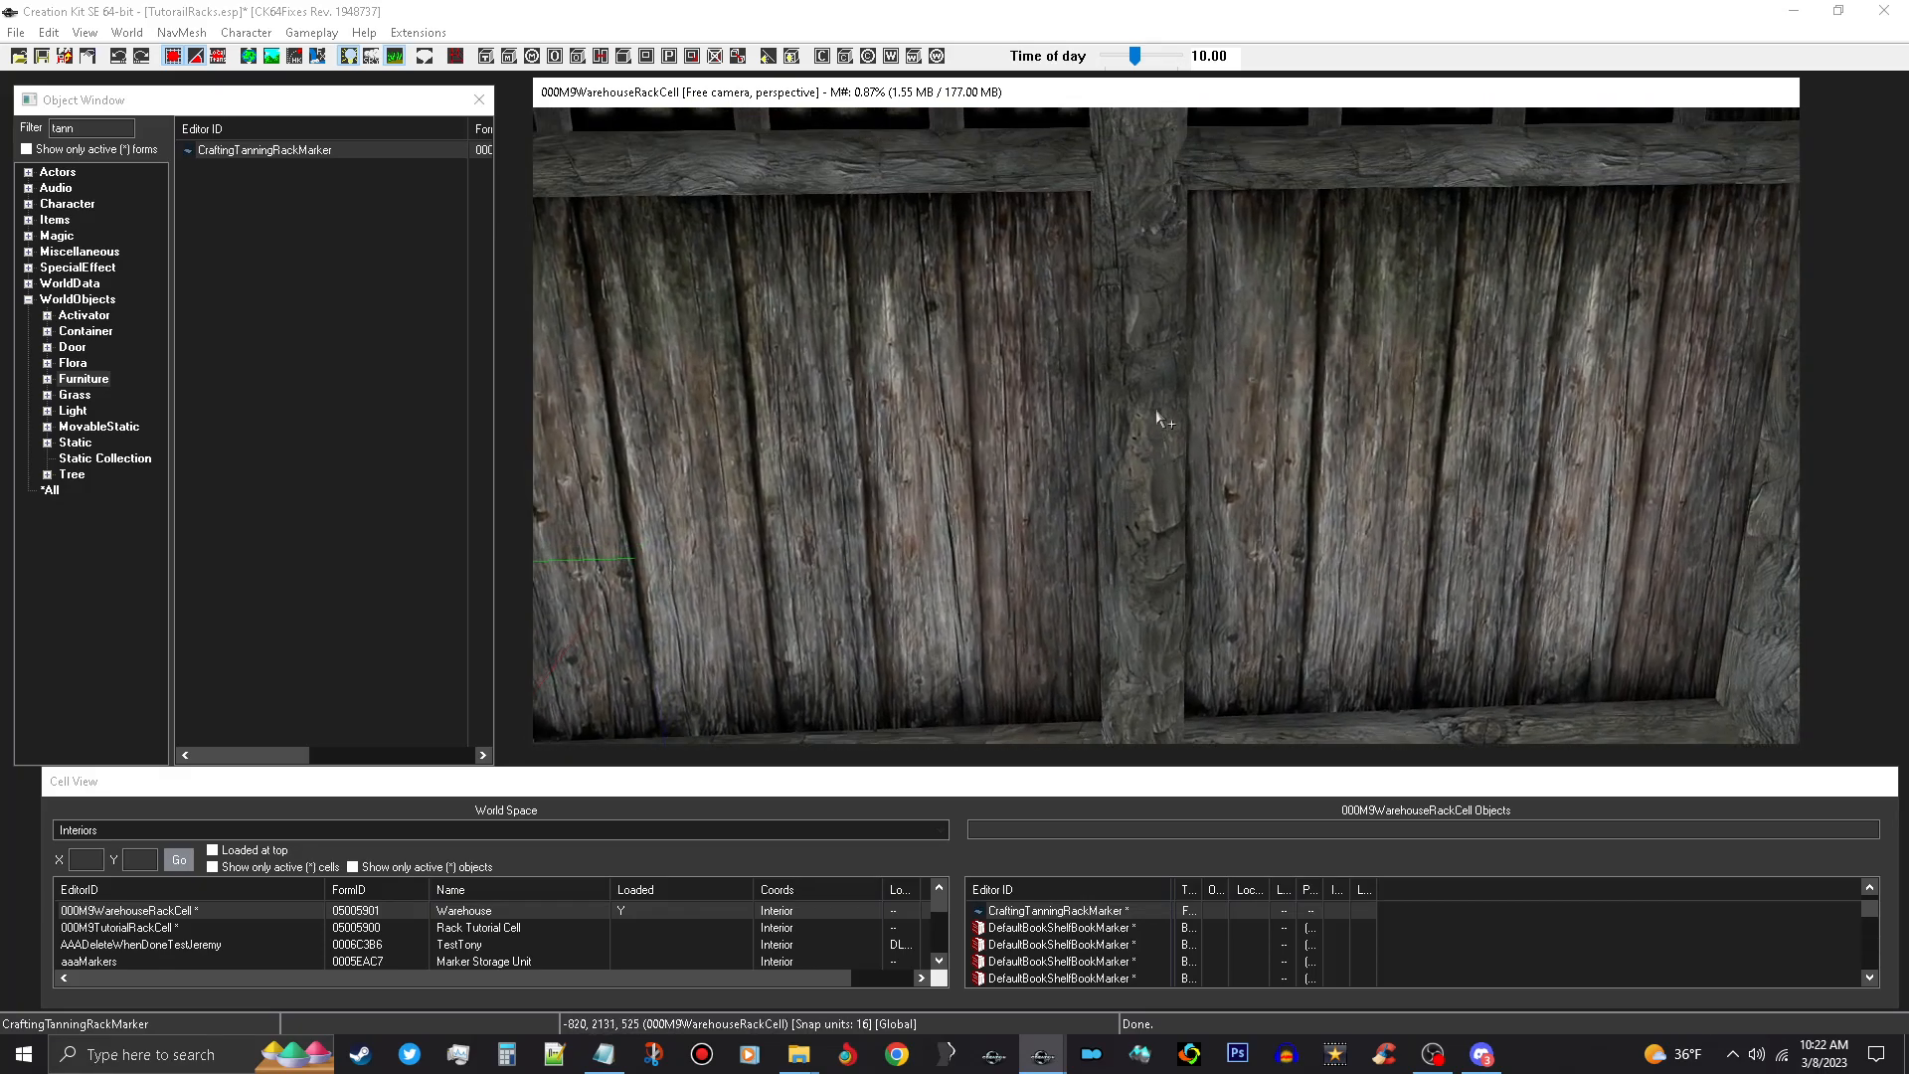
right_click(1145, 416)
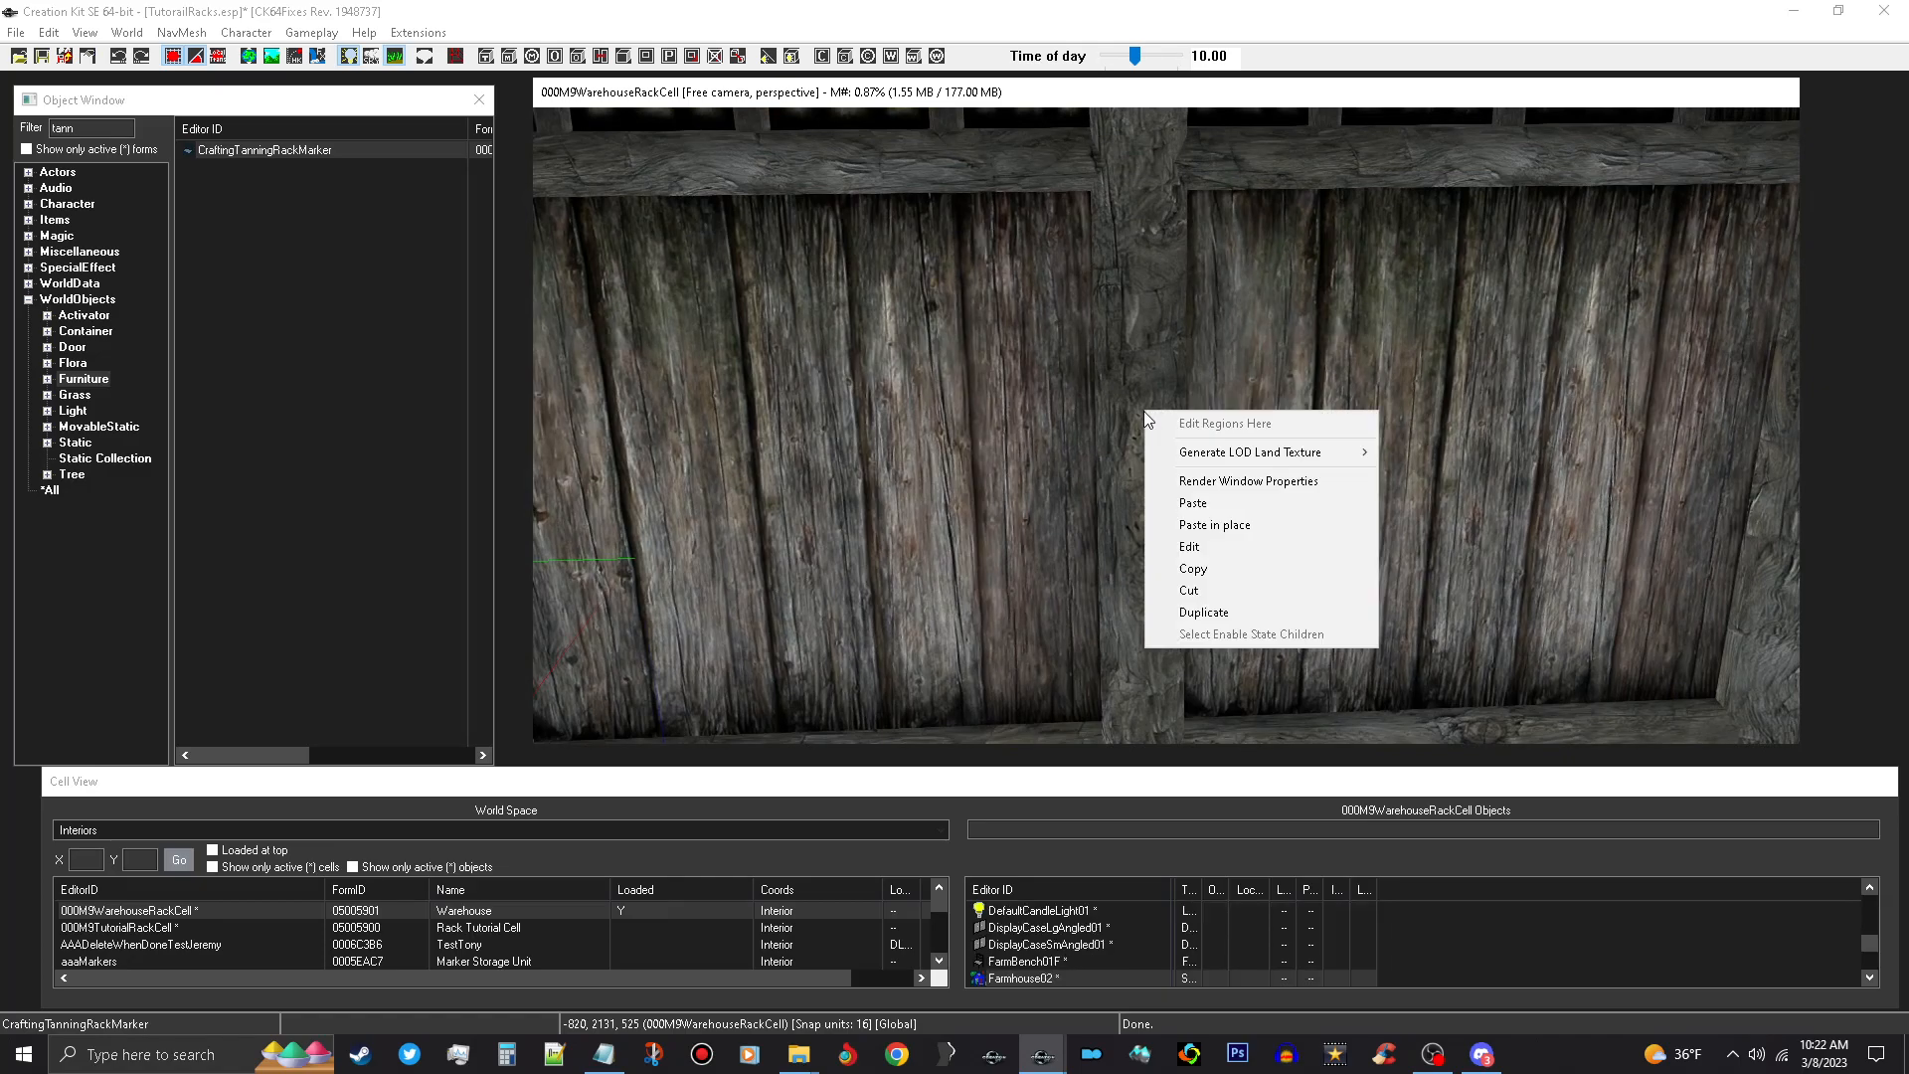
click(1223, 507)
Rotate the pasted torch and light and move them so the torch is mounted on the wall's middle post.
drag(1233, 459, 1196, 529)
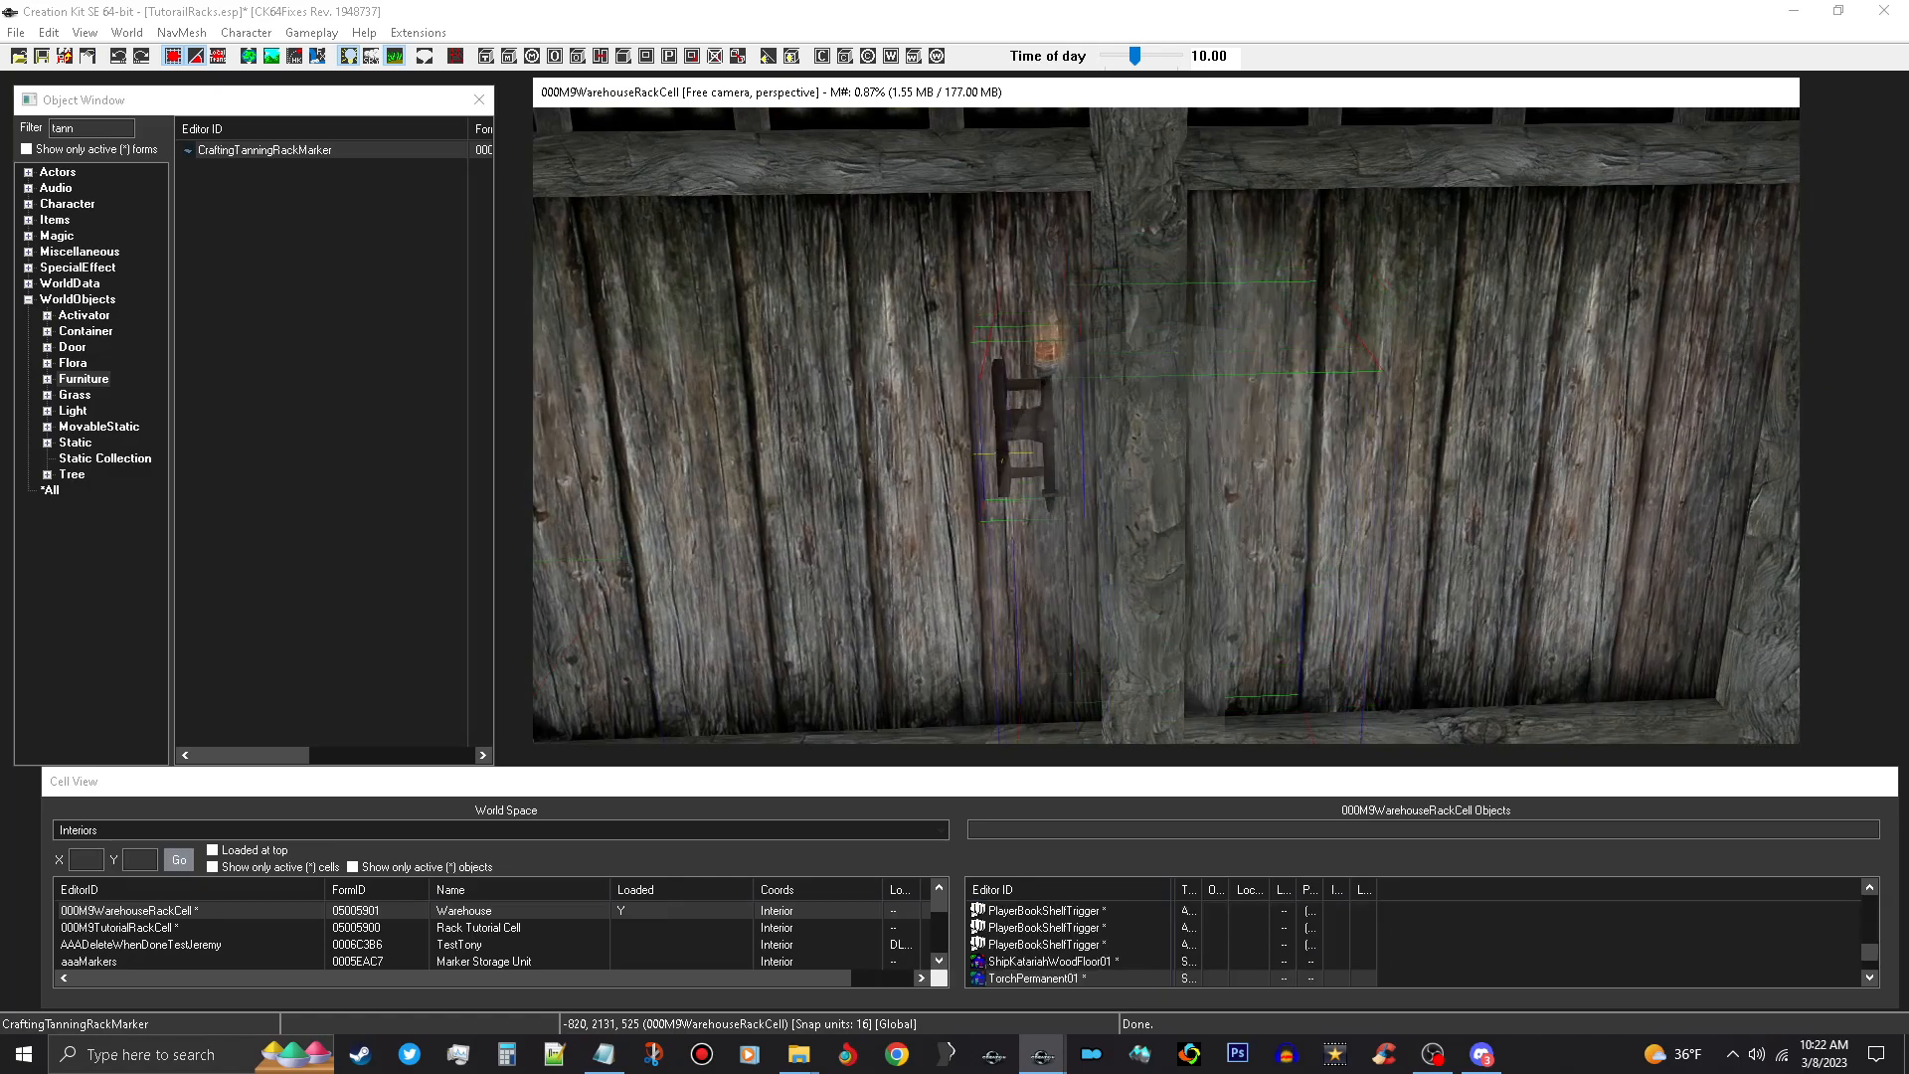
right_drag(1166, 574, 1274, 575)
drag(1294, 446, 1149, 402)
shift+middle_drag(1143, 366, 1141, 352)
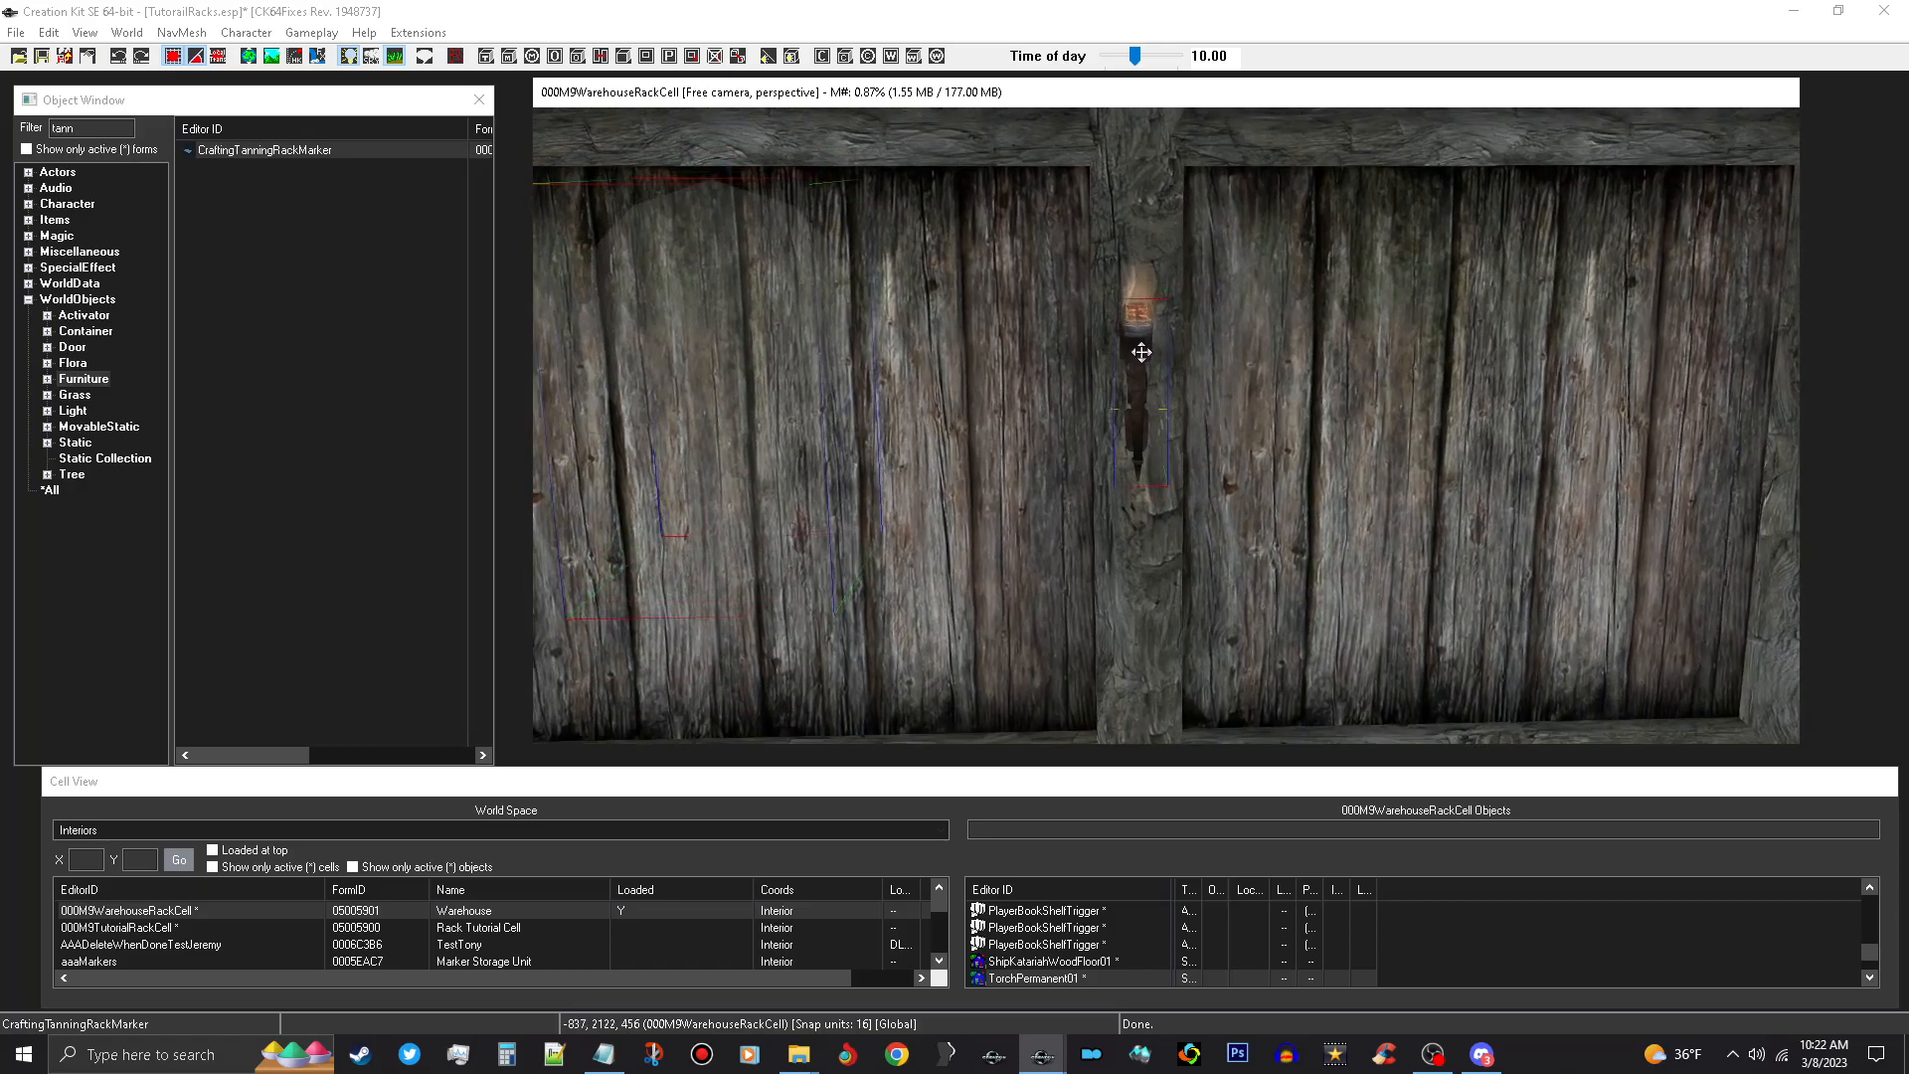
scroll(1142, 359, up, 3)
scroll(1143, 383, up, 3)
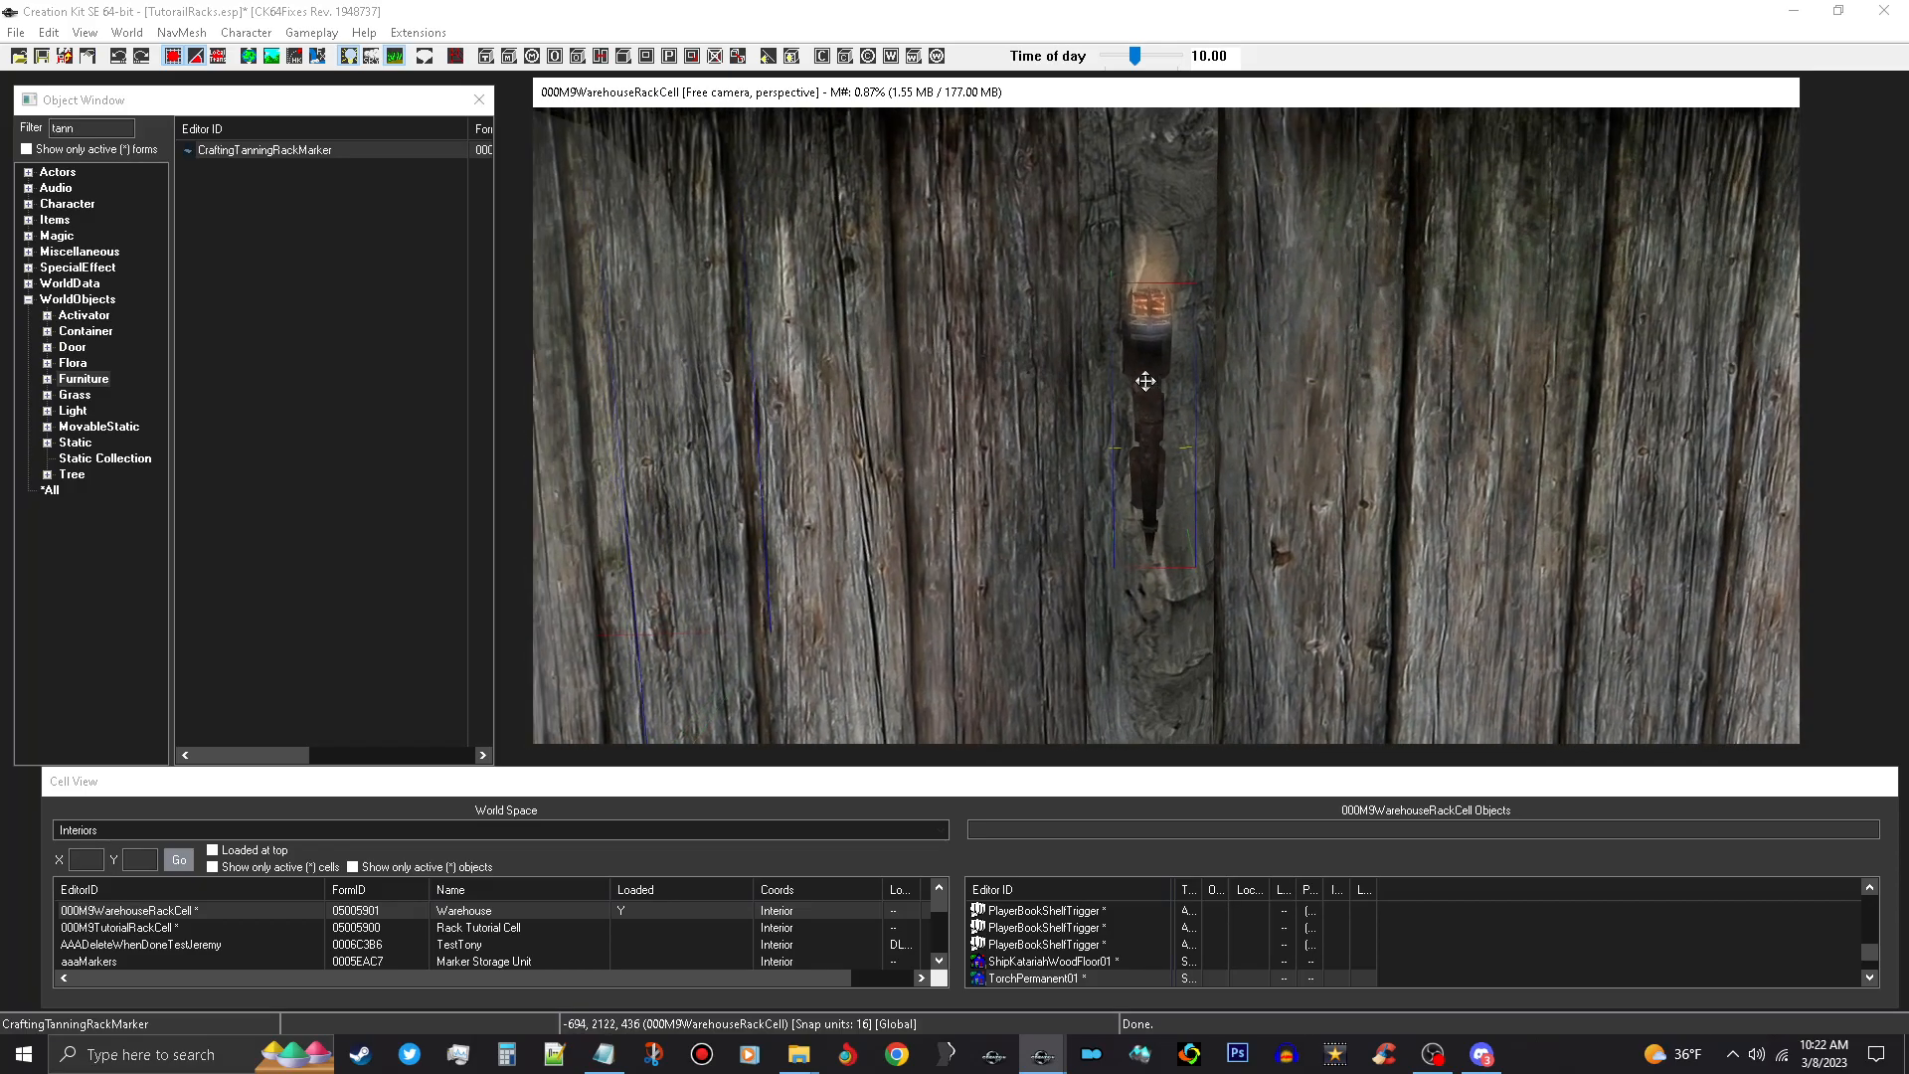
scroll(1148, 396, down, 3)
shift+middle_drag(1142, 397, 1090, 400)
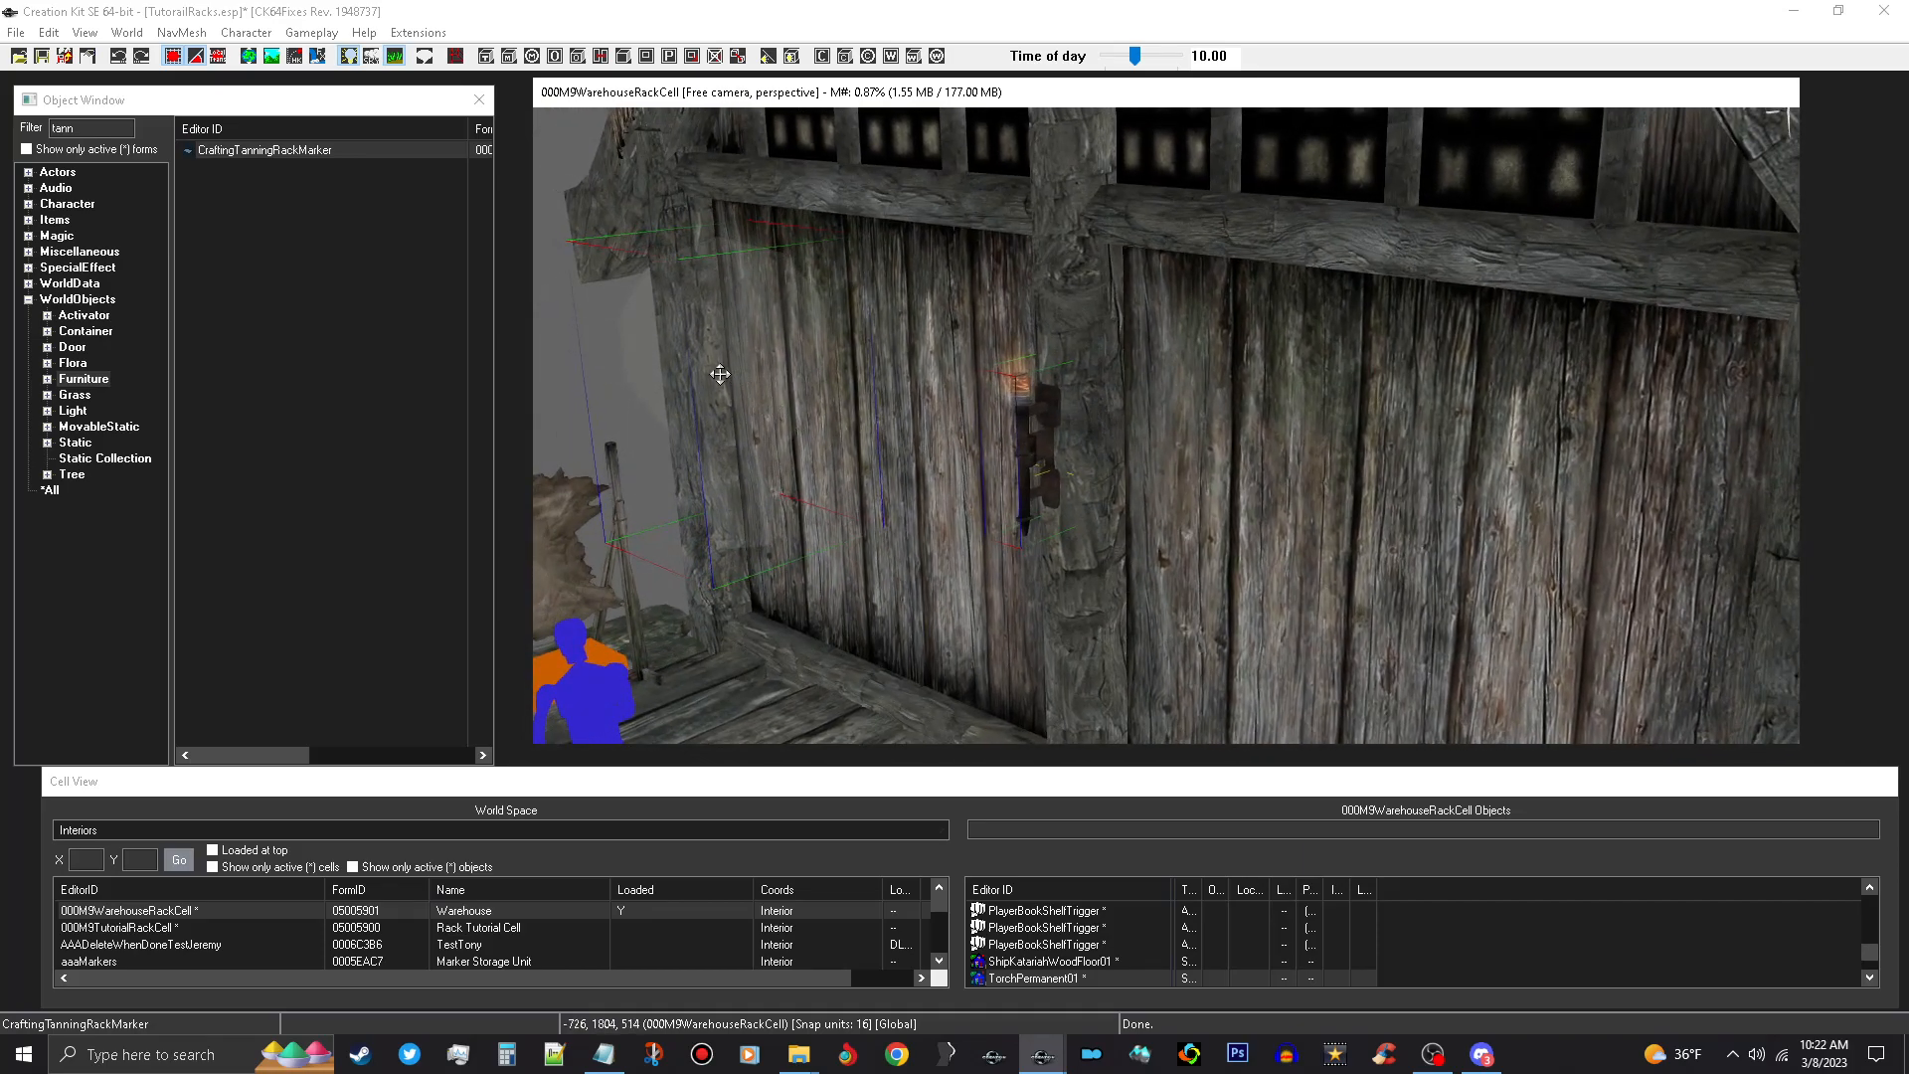
Reposition the pasted LightTorchOutdoors near the balcony torch and check the lighting with bright light off before restoring it.
click(716, 339)
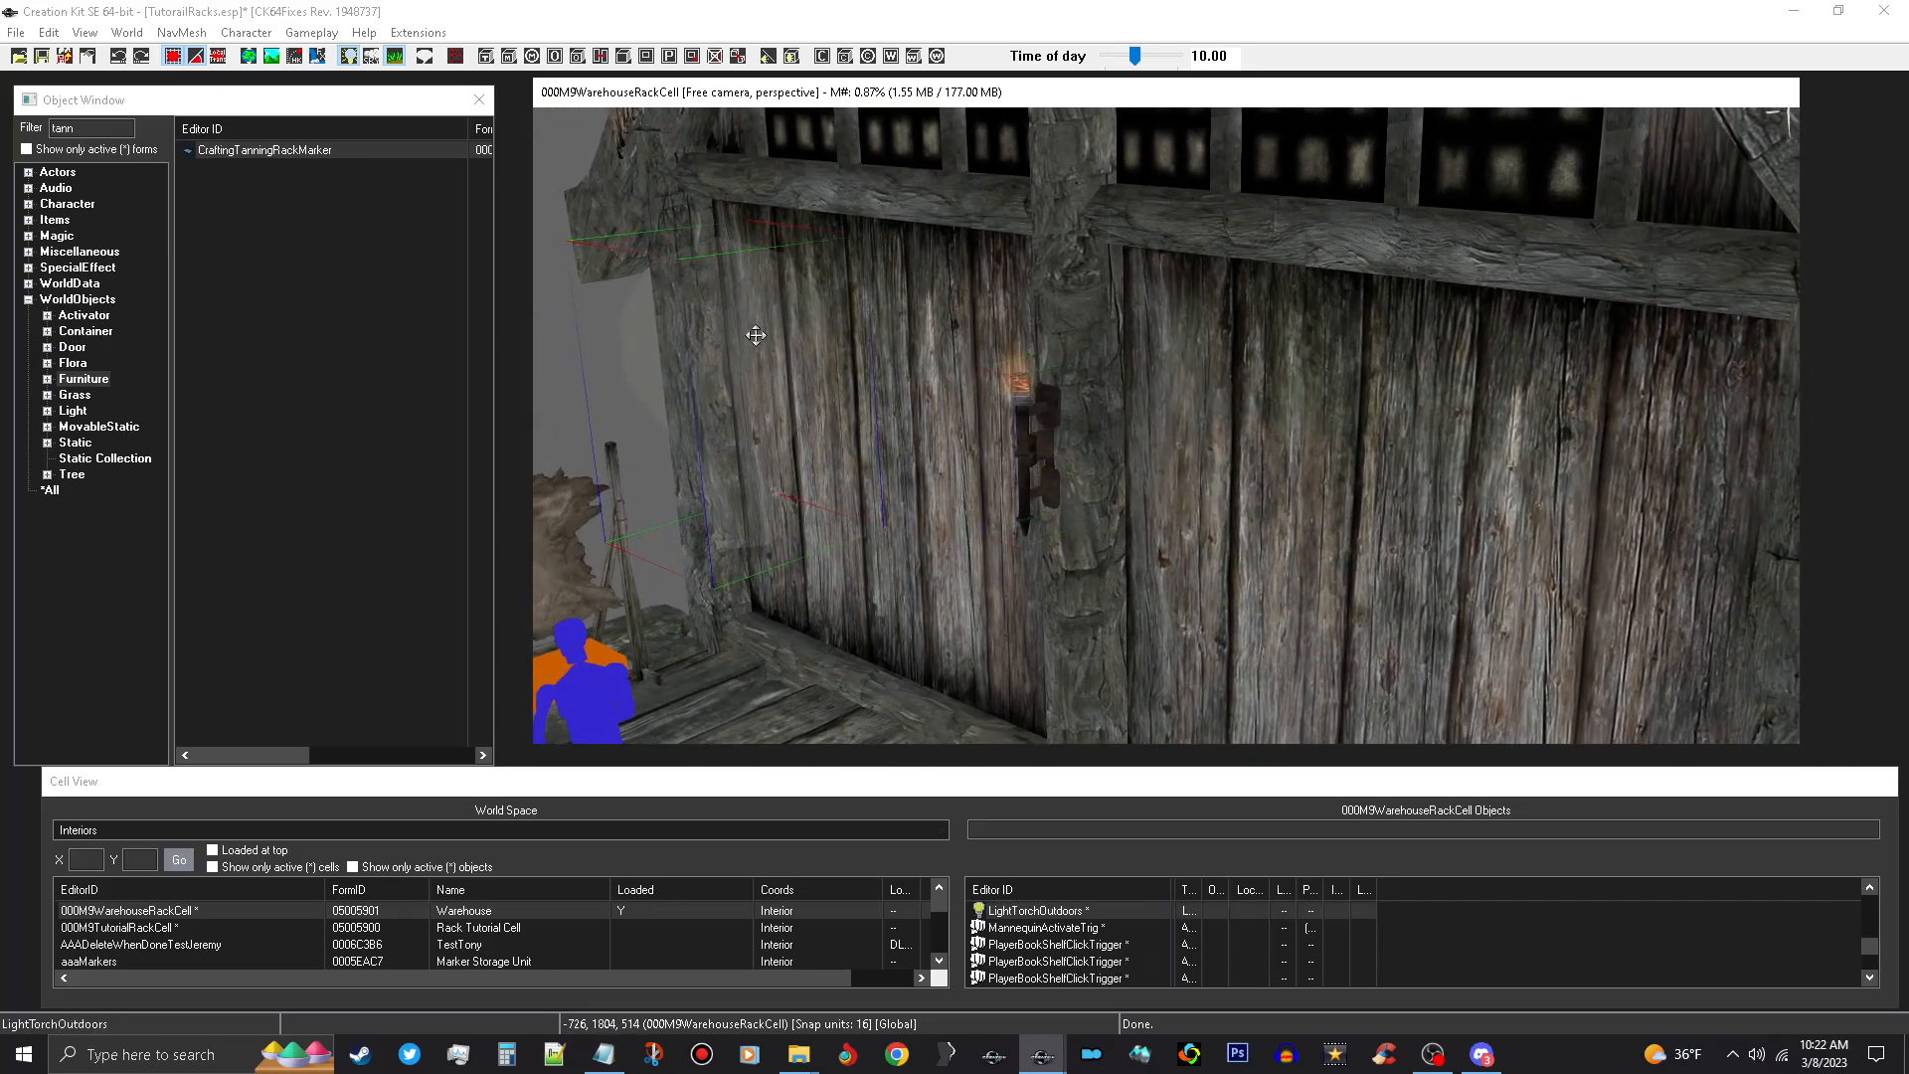
drag(744, 339, 708, 317)
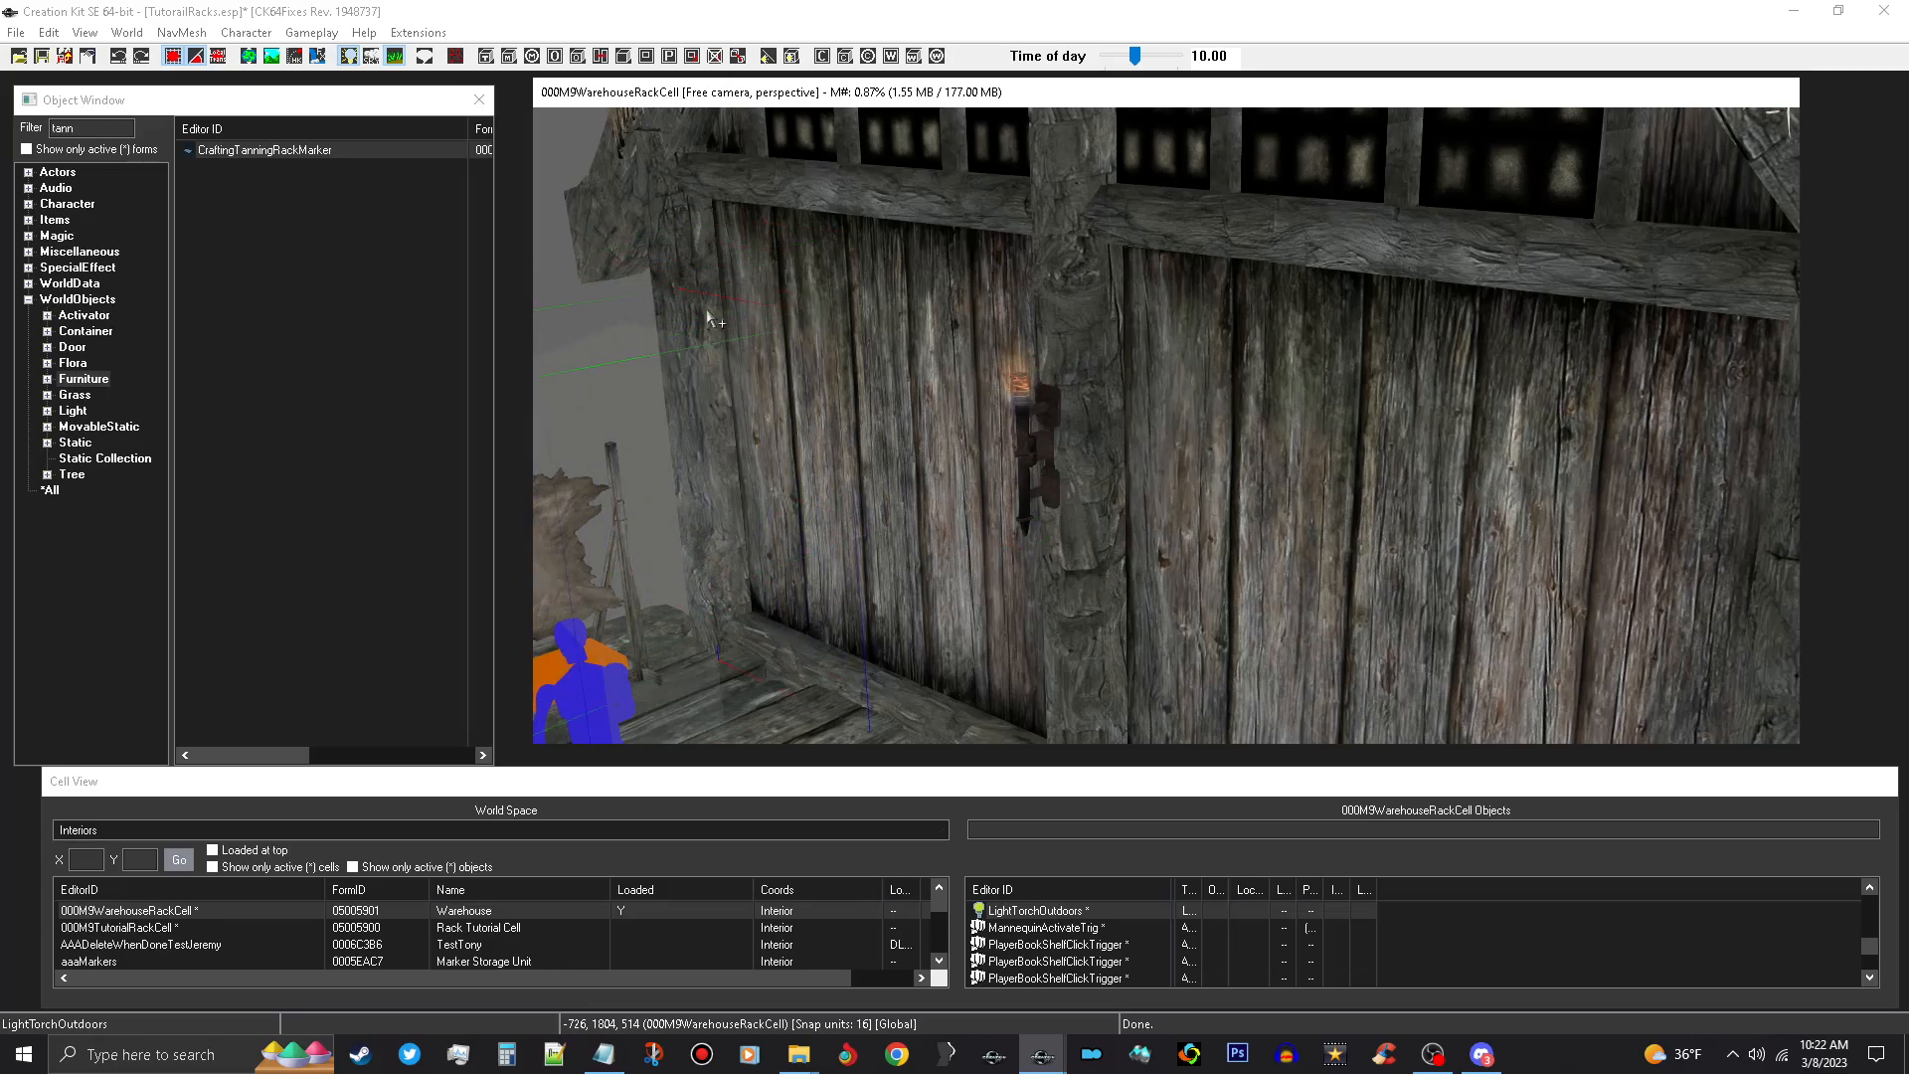
key(a)
scroll(794, 316, down, 4)
shift+middle_drag(796, 315, 1042, 419)
key(a)
Filter the furniture for "lean", place a WallLeanMarker on the balcony floor and rotate it to align with the plank wall.
scroll(978, 429, up, 3)
scroll(978, 429, up, 3)
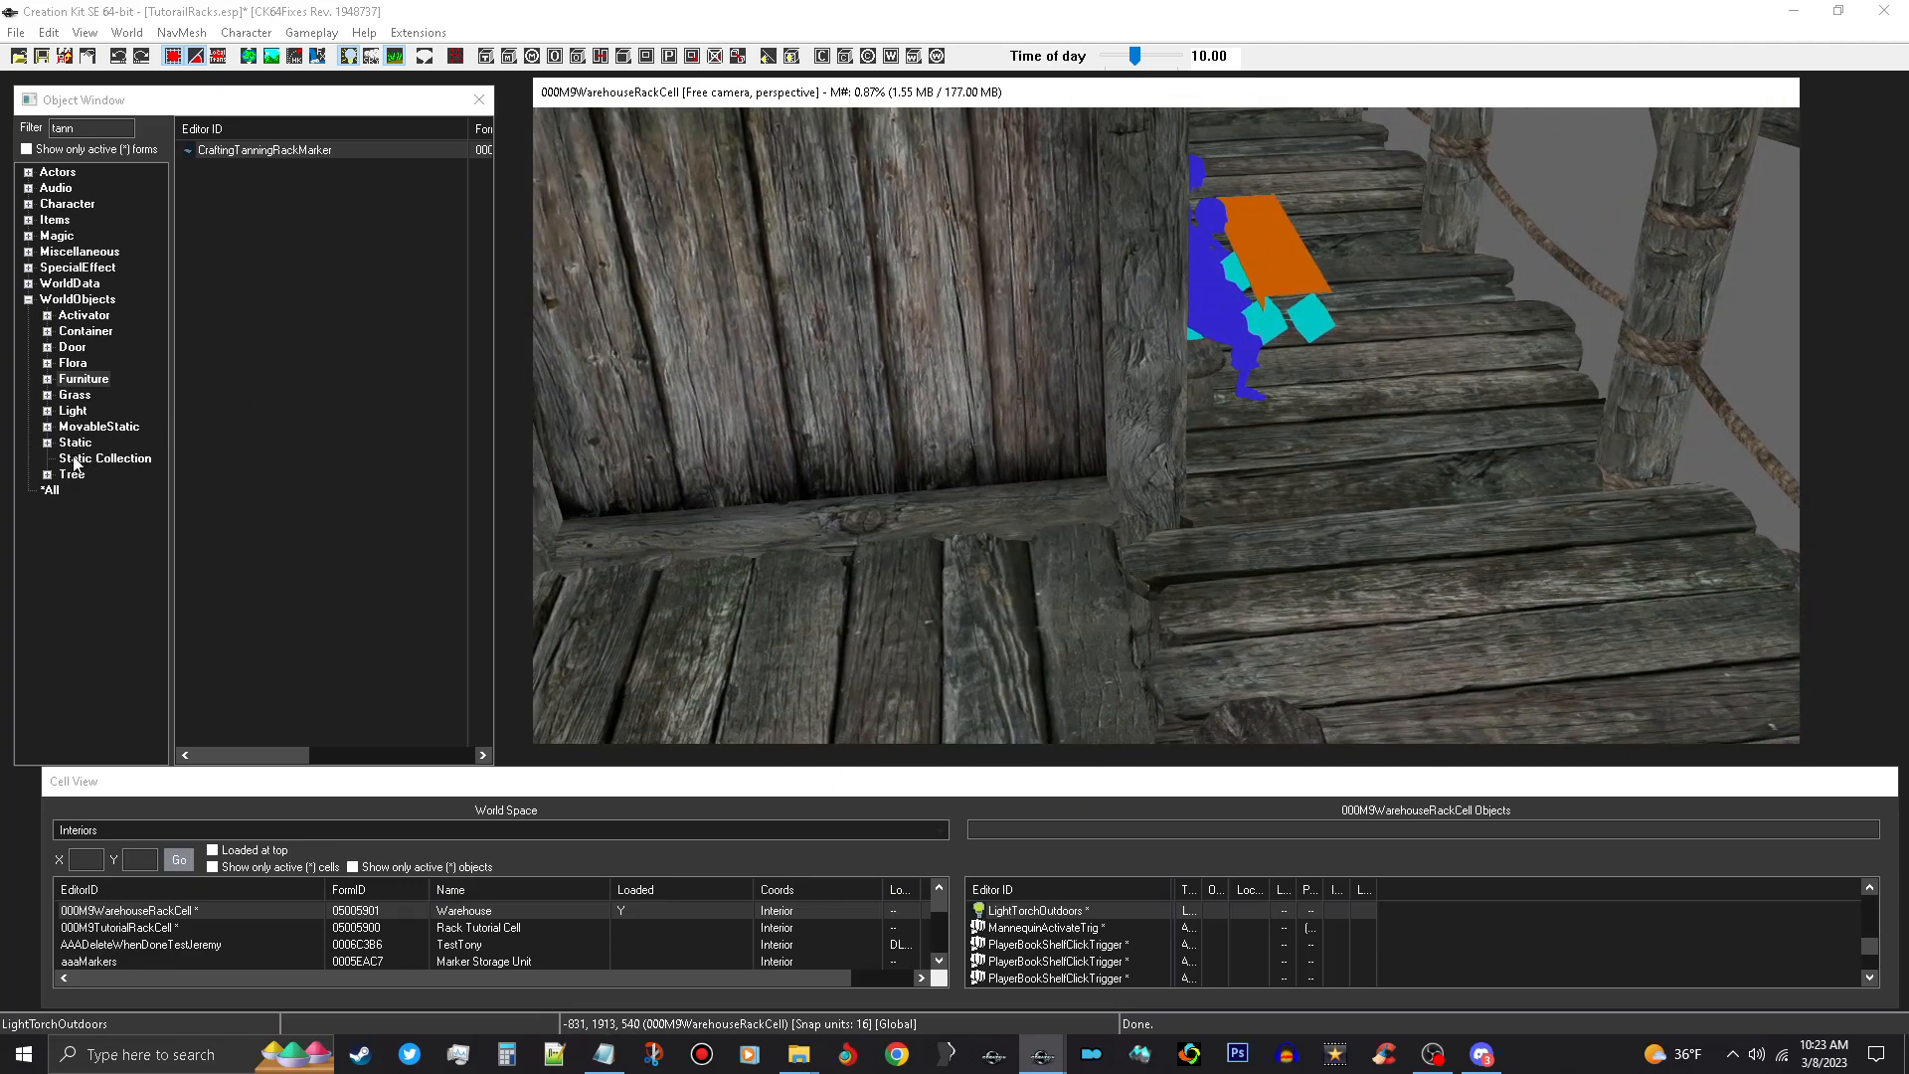
drag(113, 131, 3, 130)
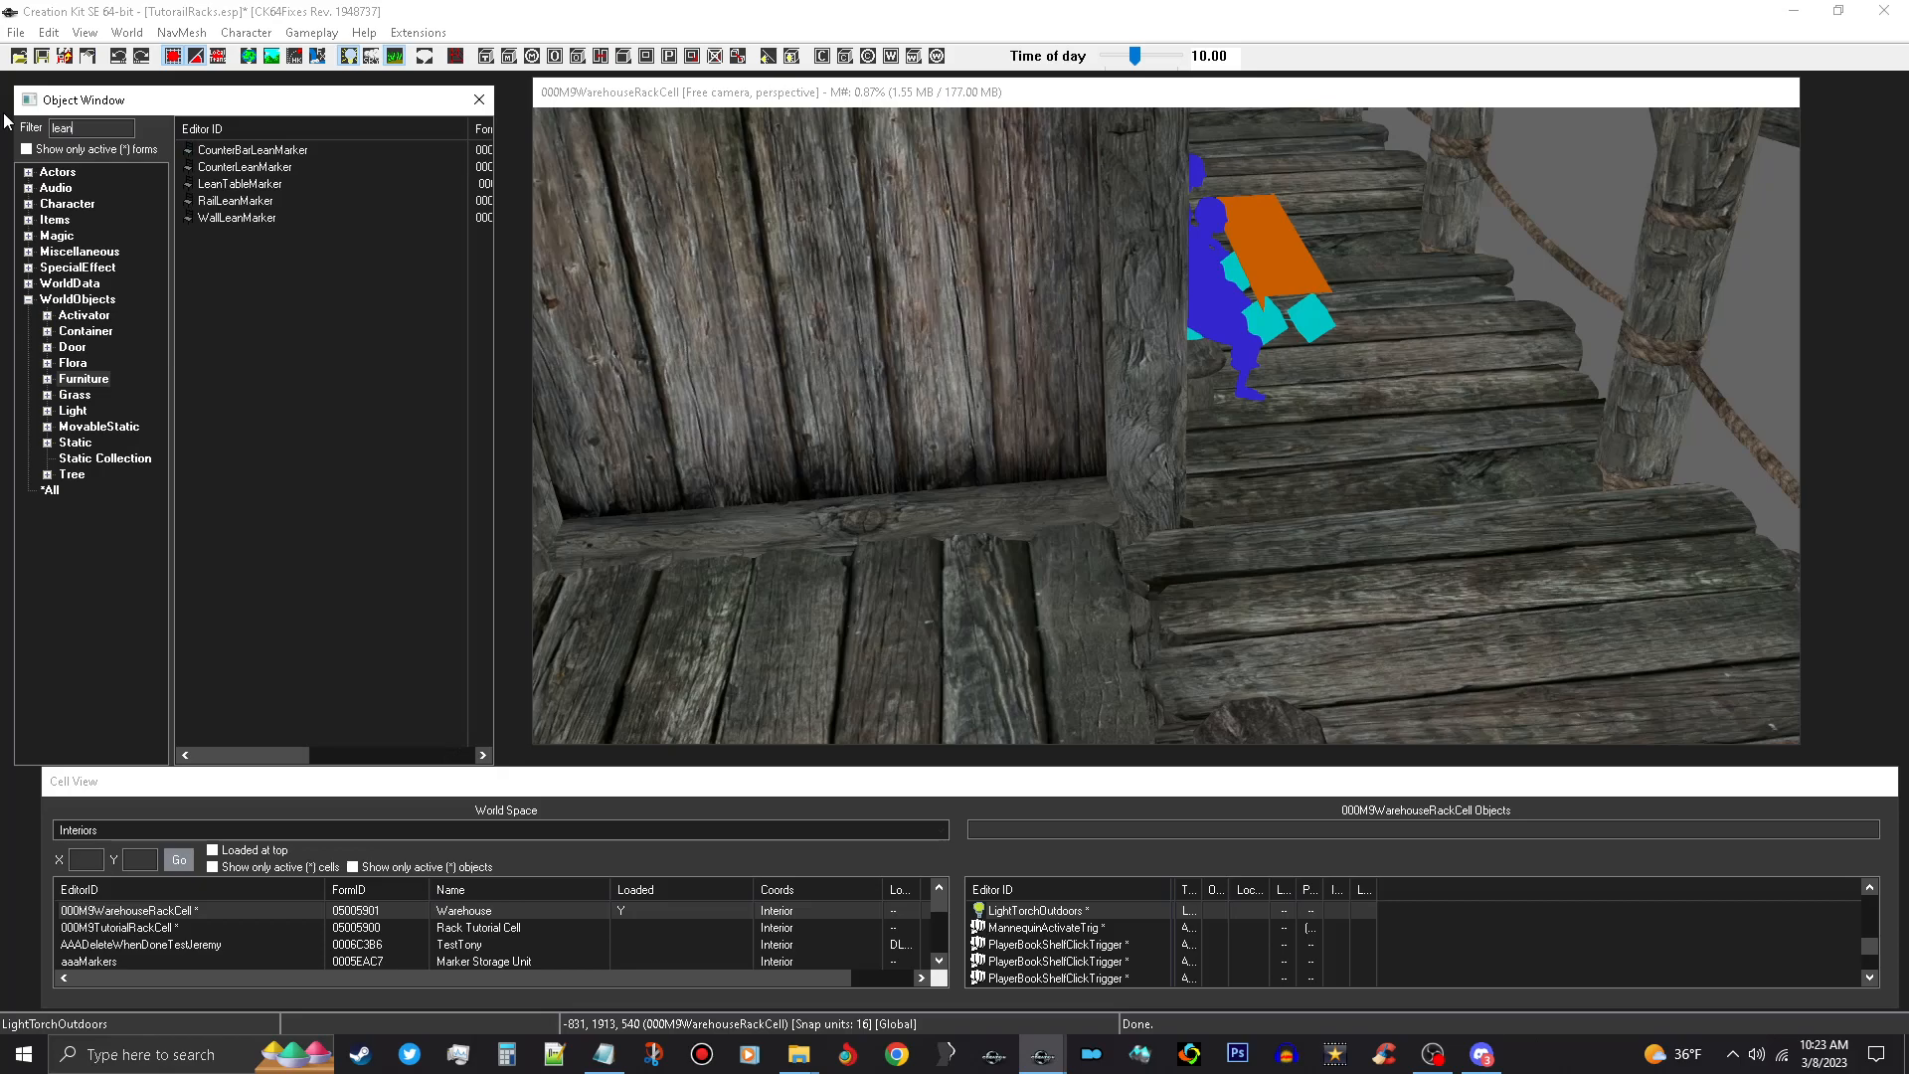
click(268, 219)
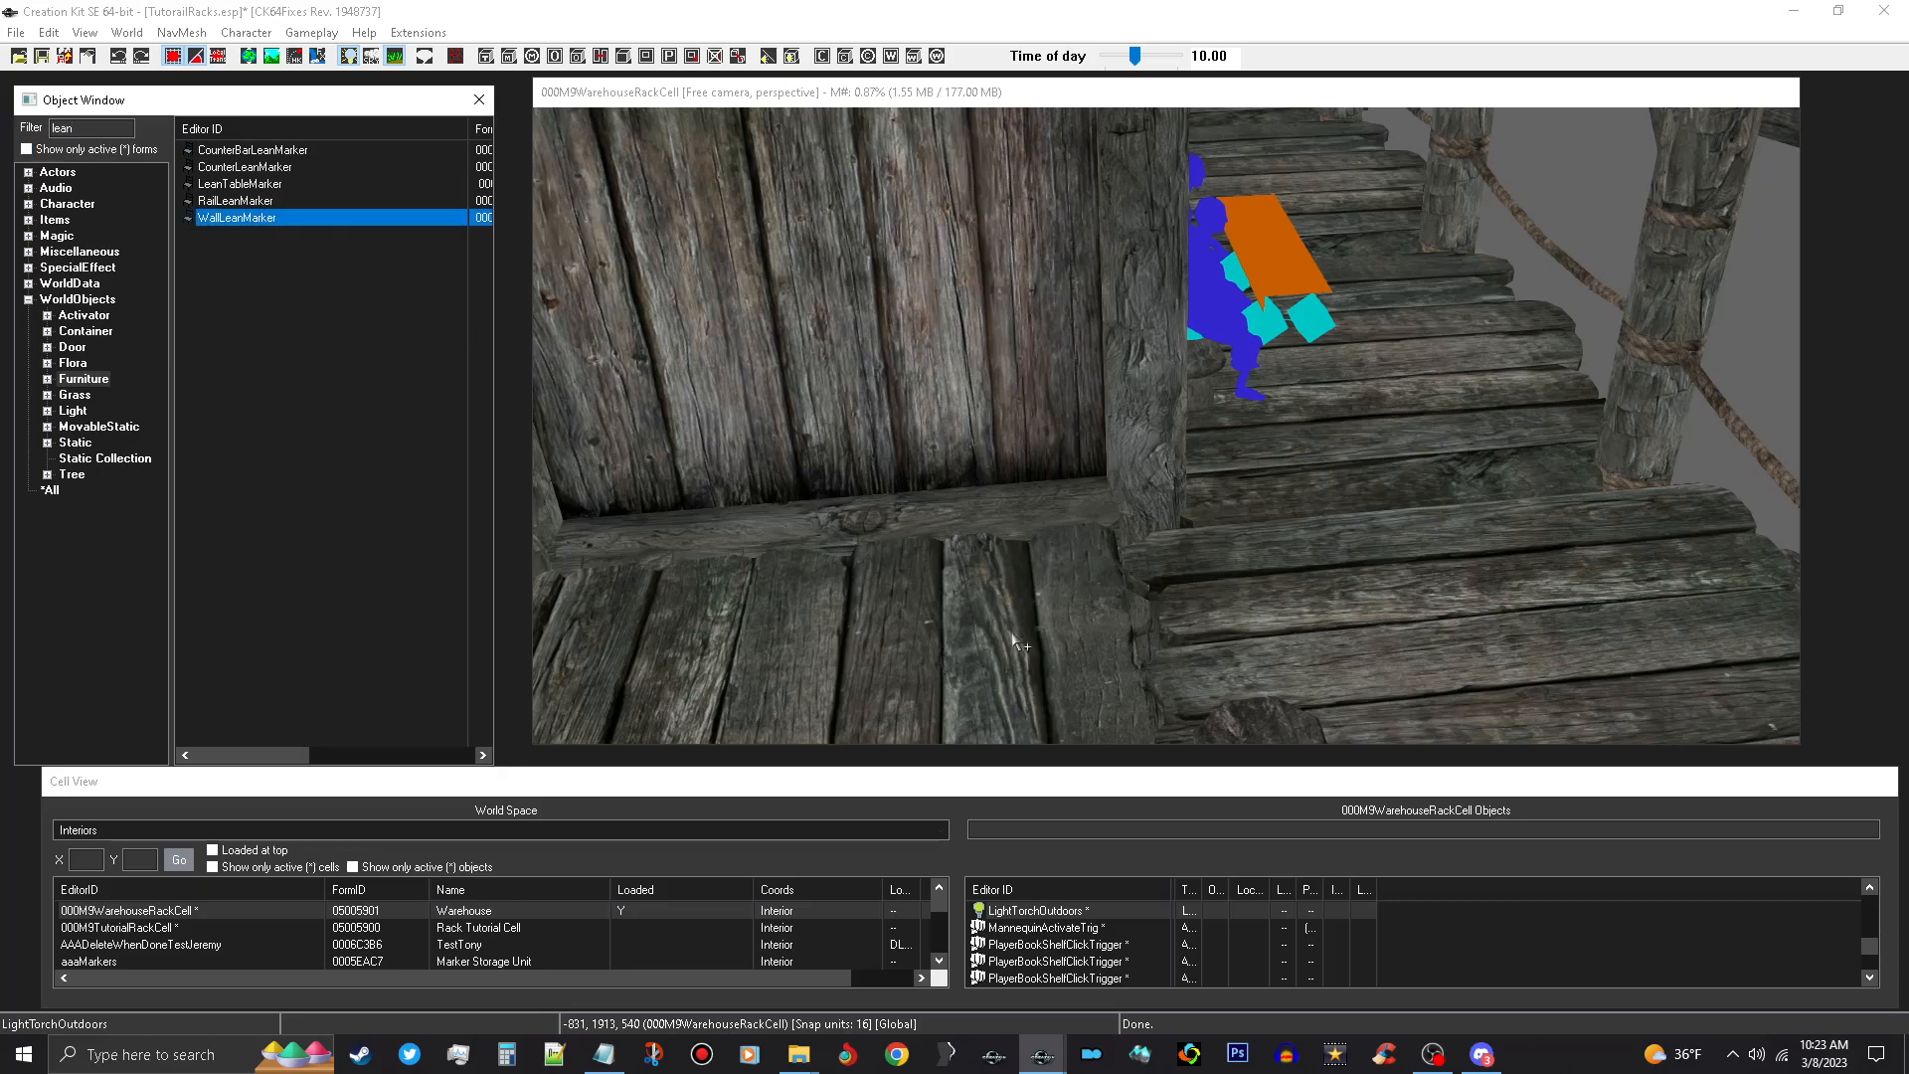
drag(989, 625, 985, 599)
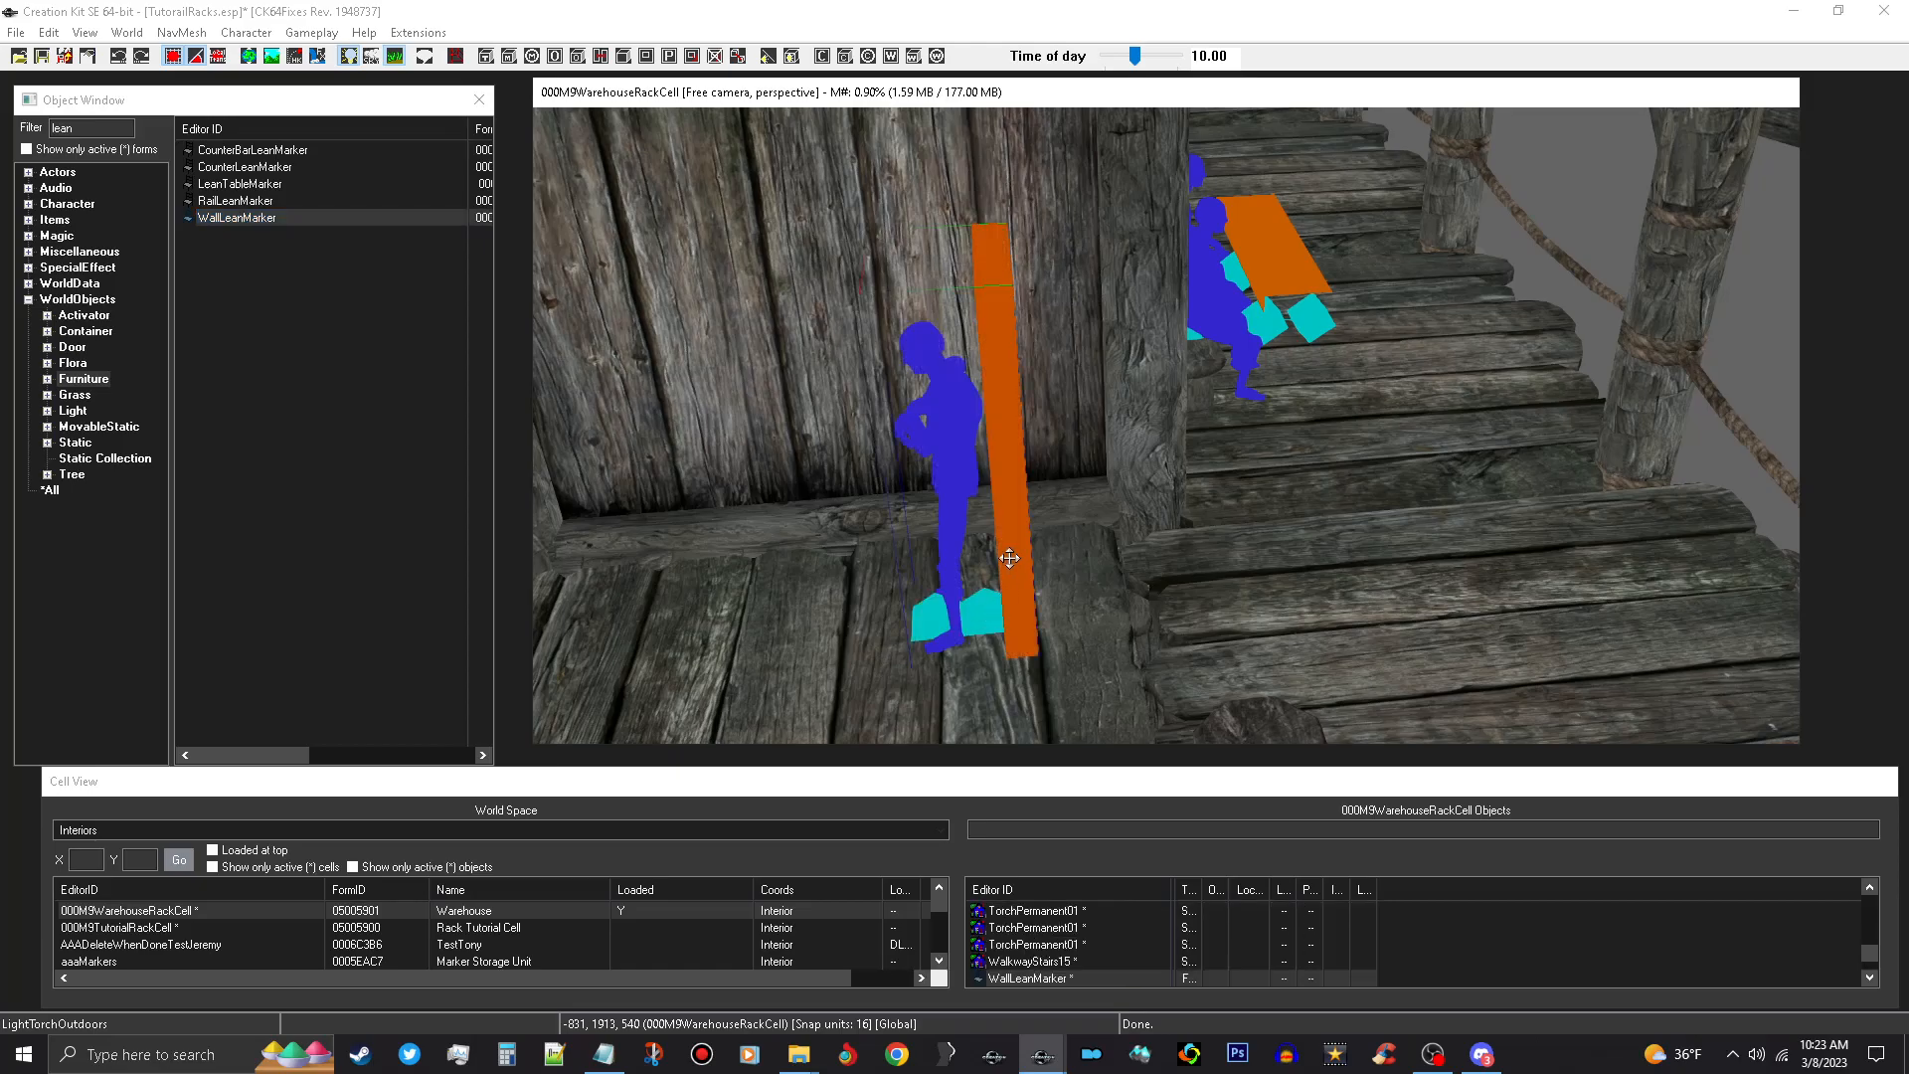
right_drag(1009, 557, 1054, 558)
shift+middle_drag(1001, 559, 1078, 589)
Bring the ground-floor entrance, stairs and stone walls into view.
mouse_move(977, 537)
shift+middle_down()
mouse_move(854, 437)
mouse_move(798, 435)
mouse_move(793, 464)
shift+middle_up()
scroll(793, 431, down, 2)
shift+middle_drag(1057, 567, 961, 394)
shift+middle_drag(1094, 517, 777, 480)
scroll(930, 457, down, 2)
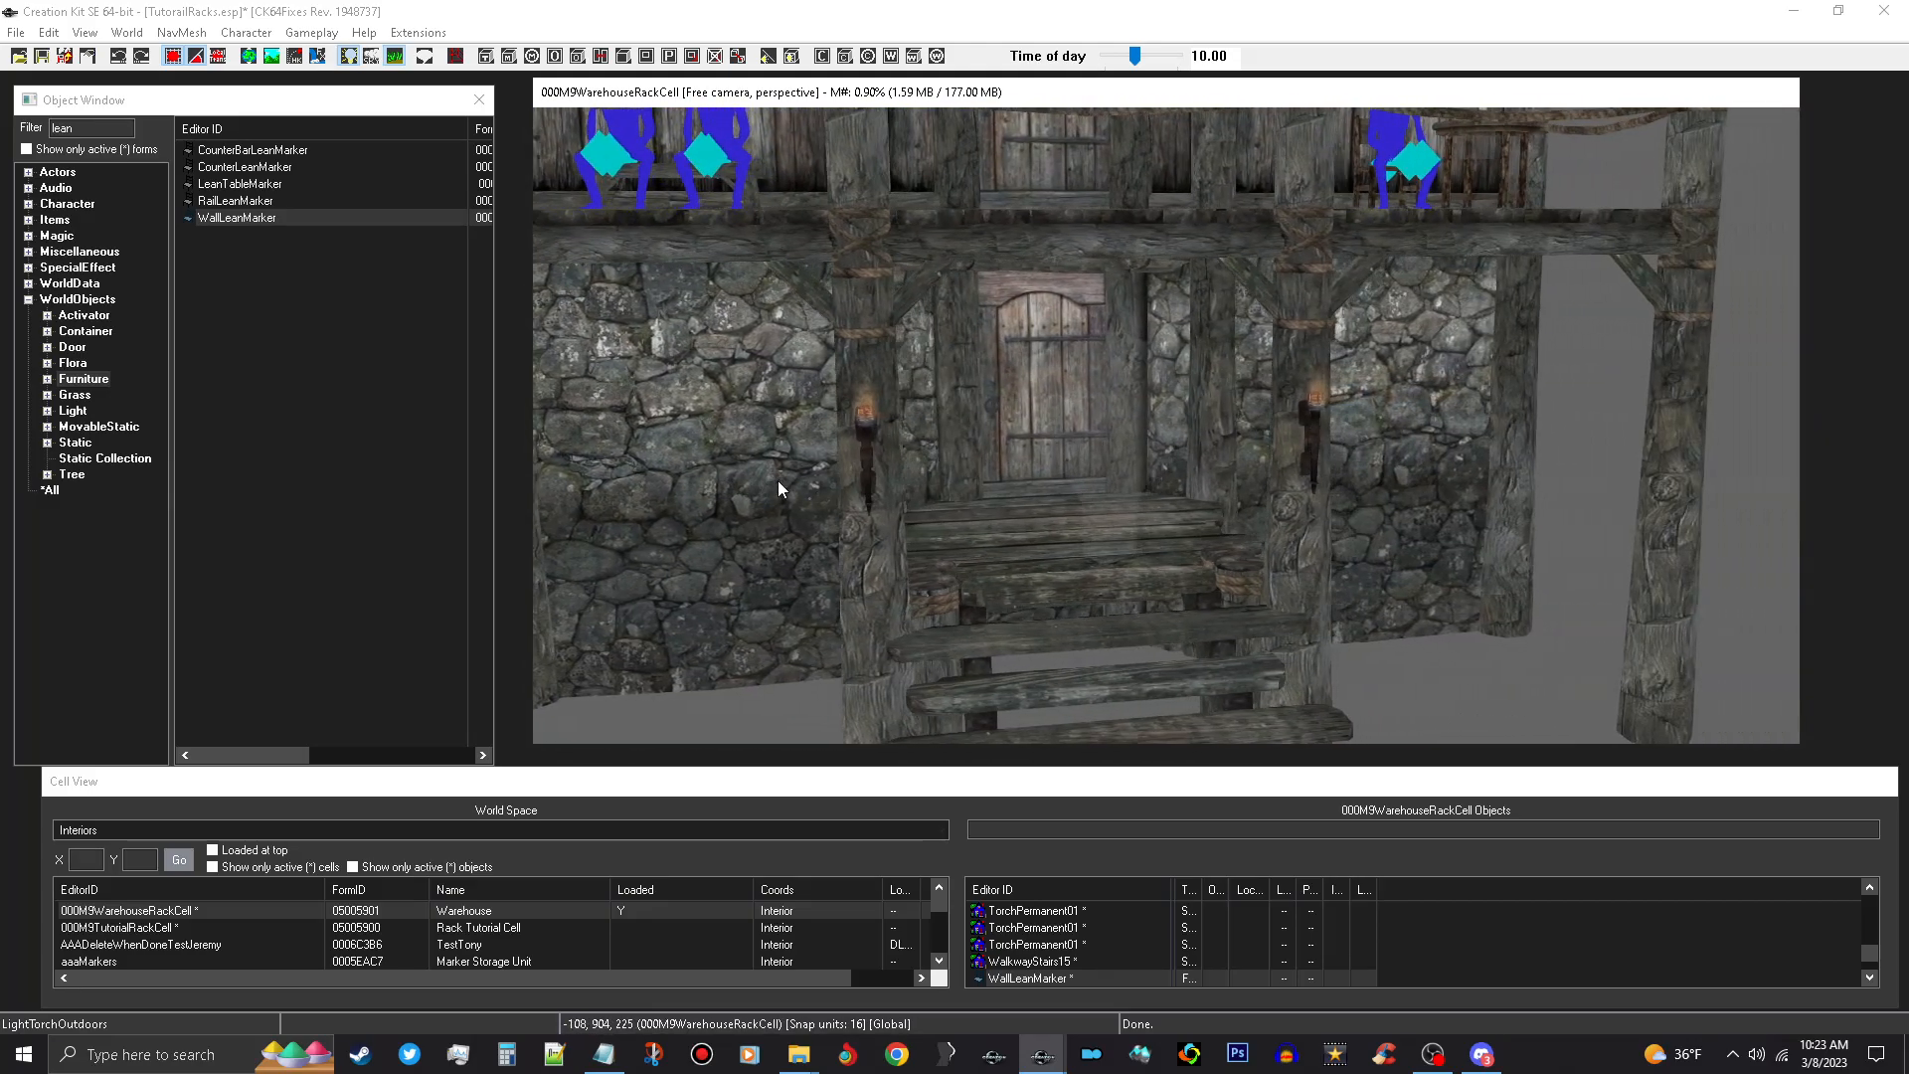